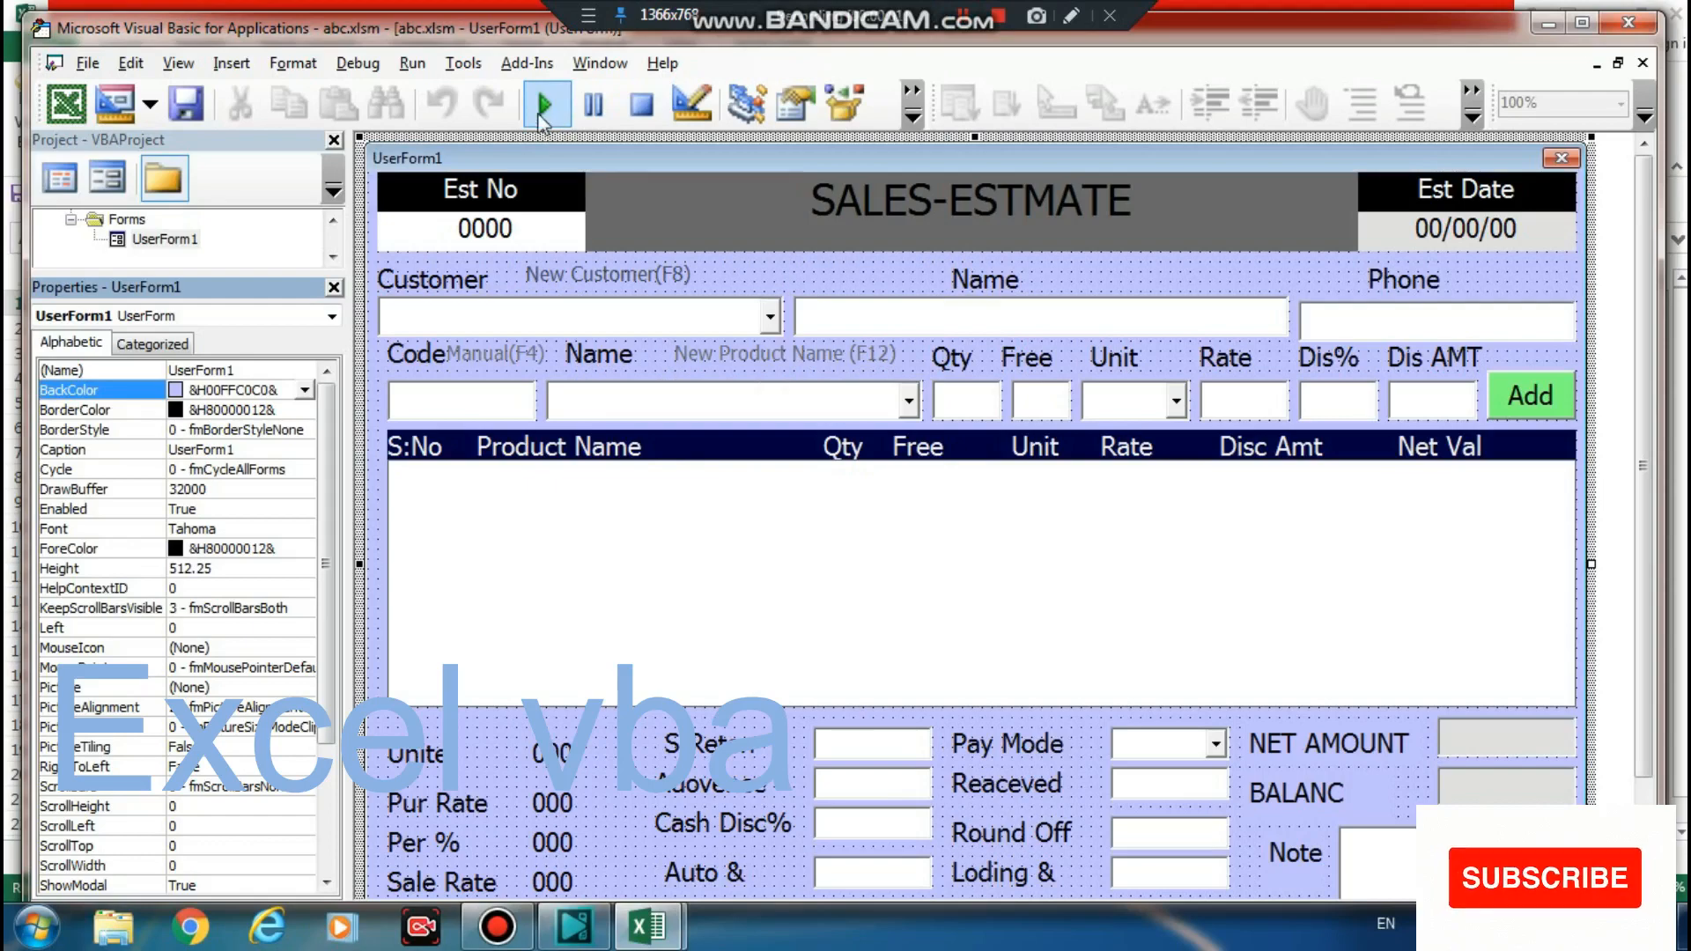
- Run the finished SALES-ESTMATE form to preview it, then close the running form
left_click(1087, 170)
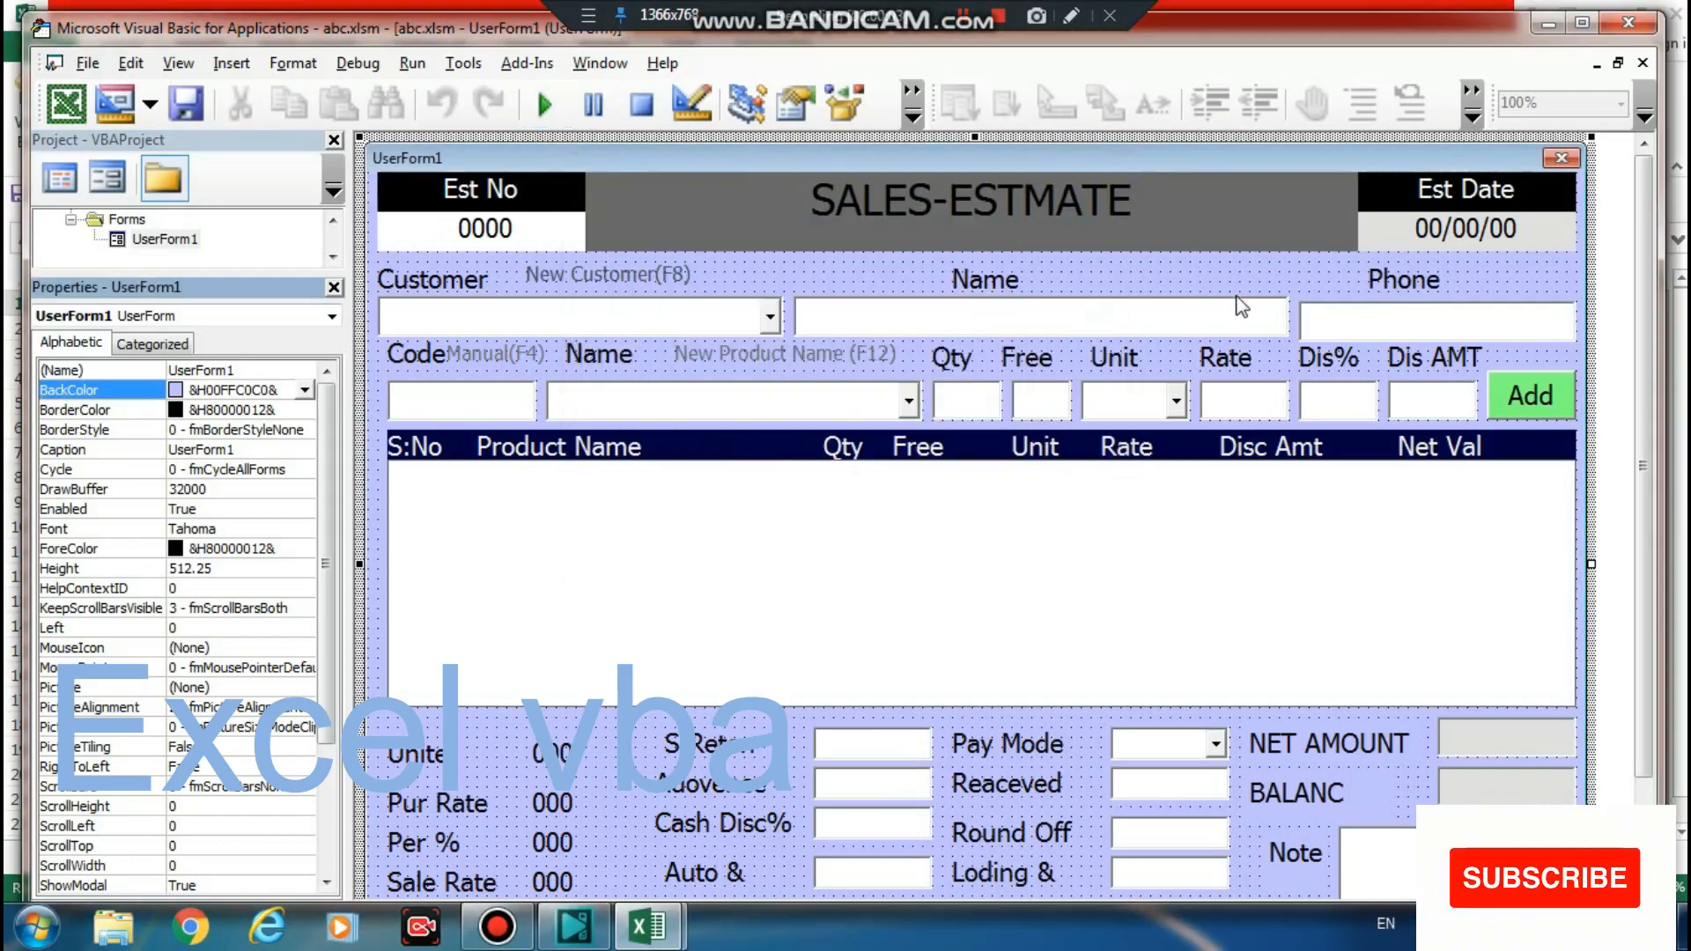
left_click(1039, 280)
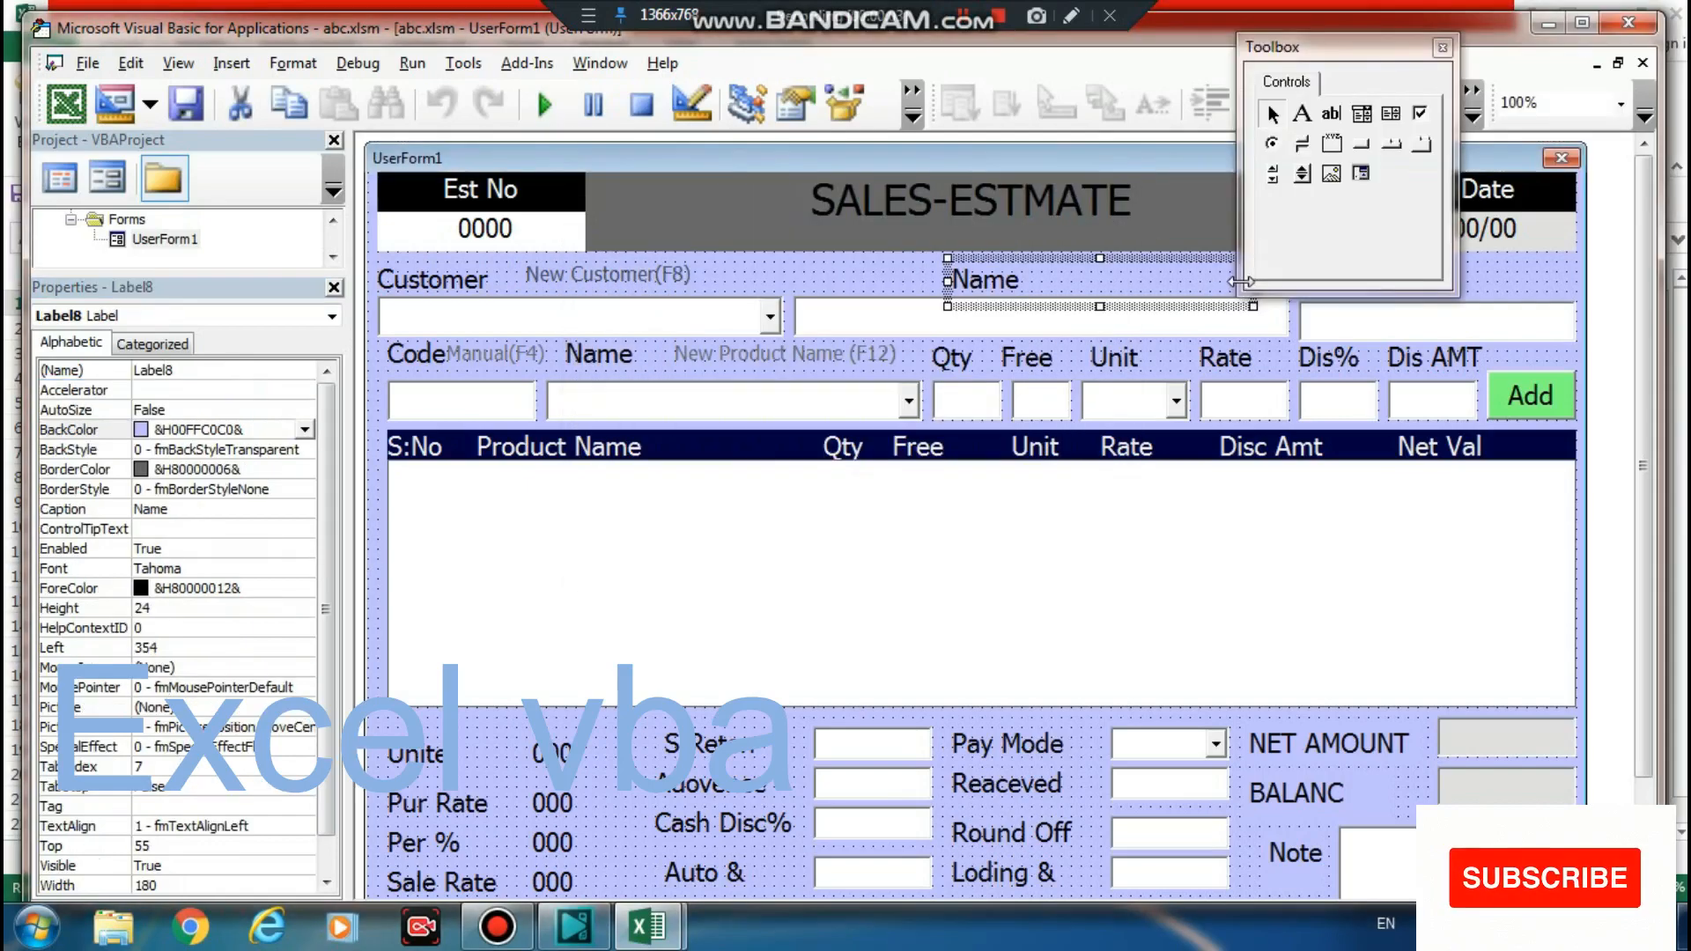
left_click(538, 102)
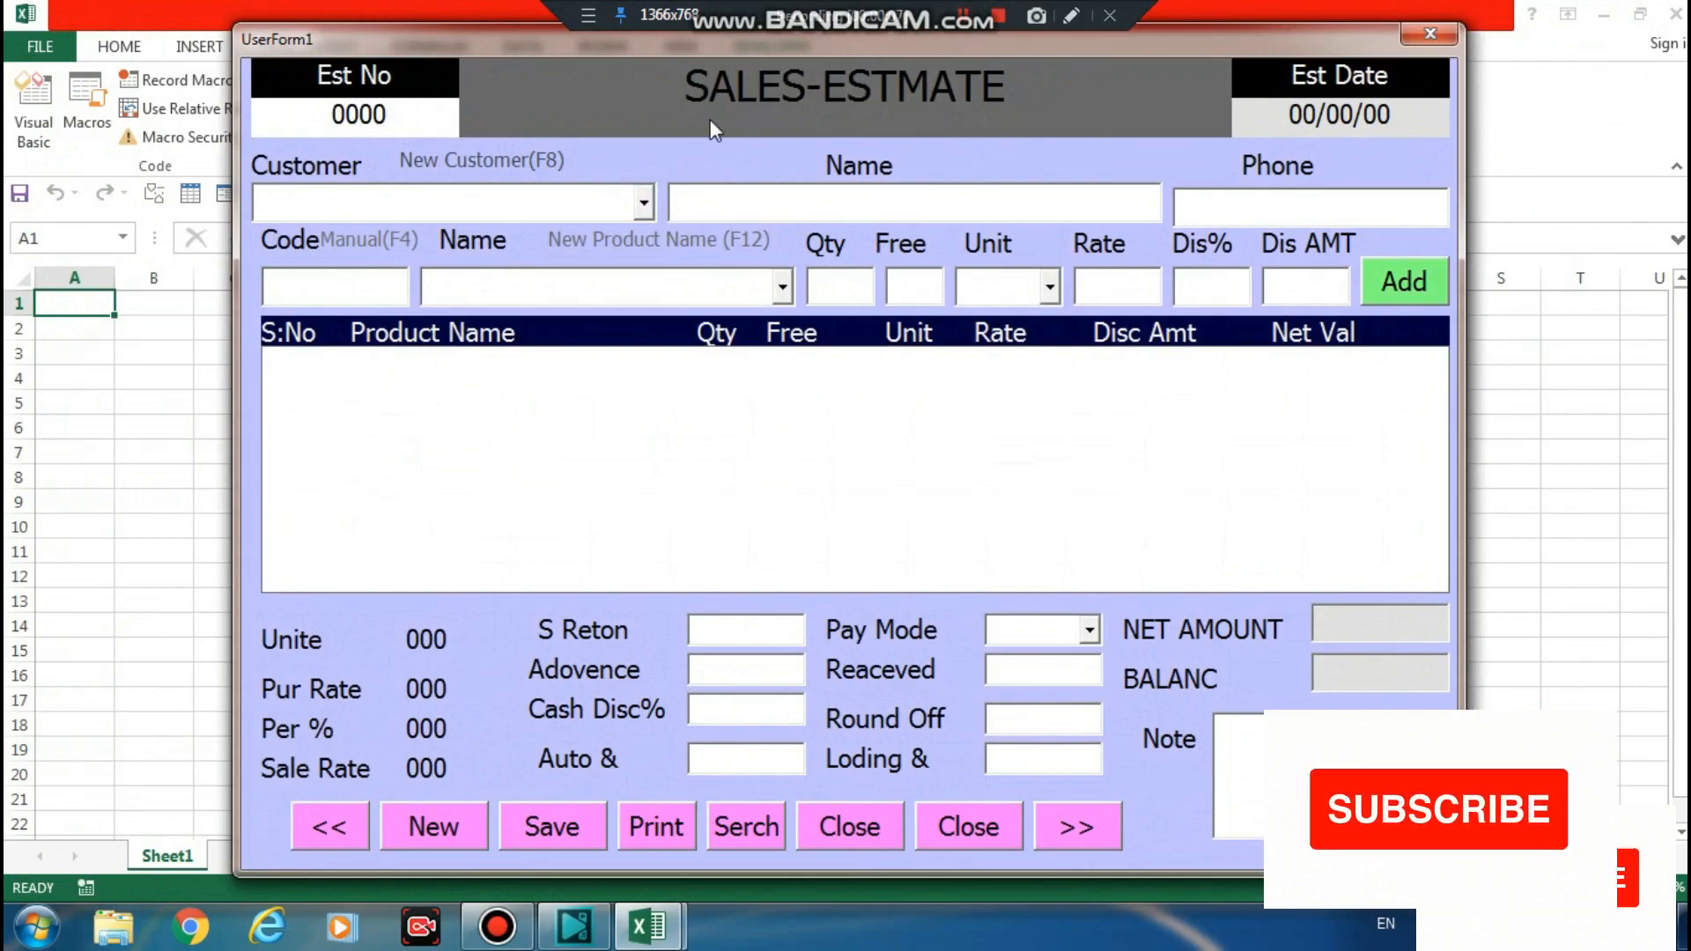
left_click_drag(1256, 39, 1175, 72)
left_click(1344, 66)
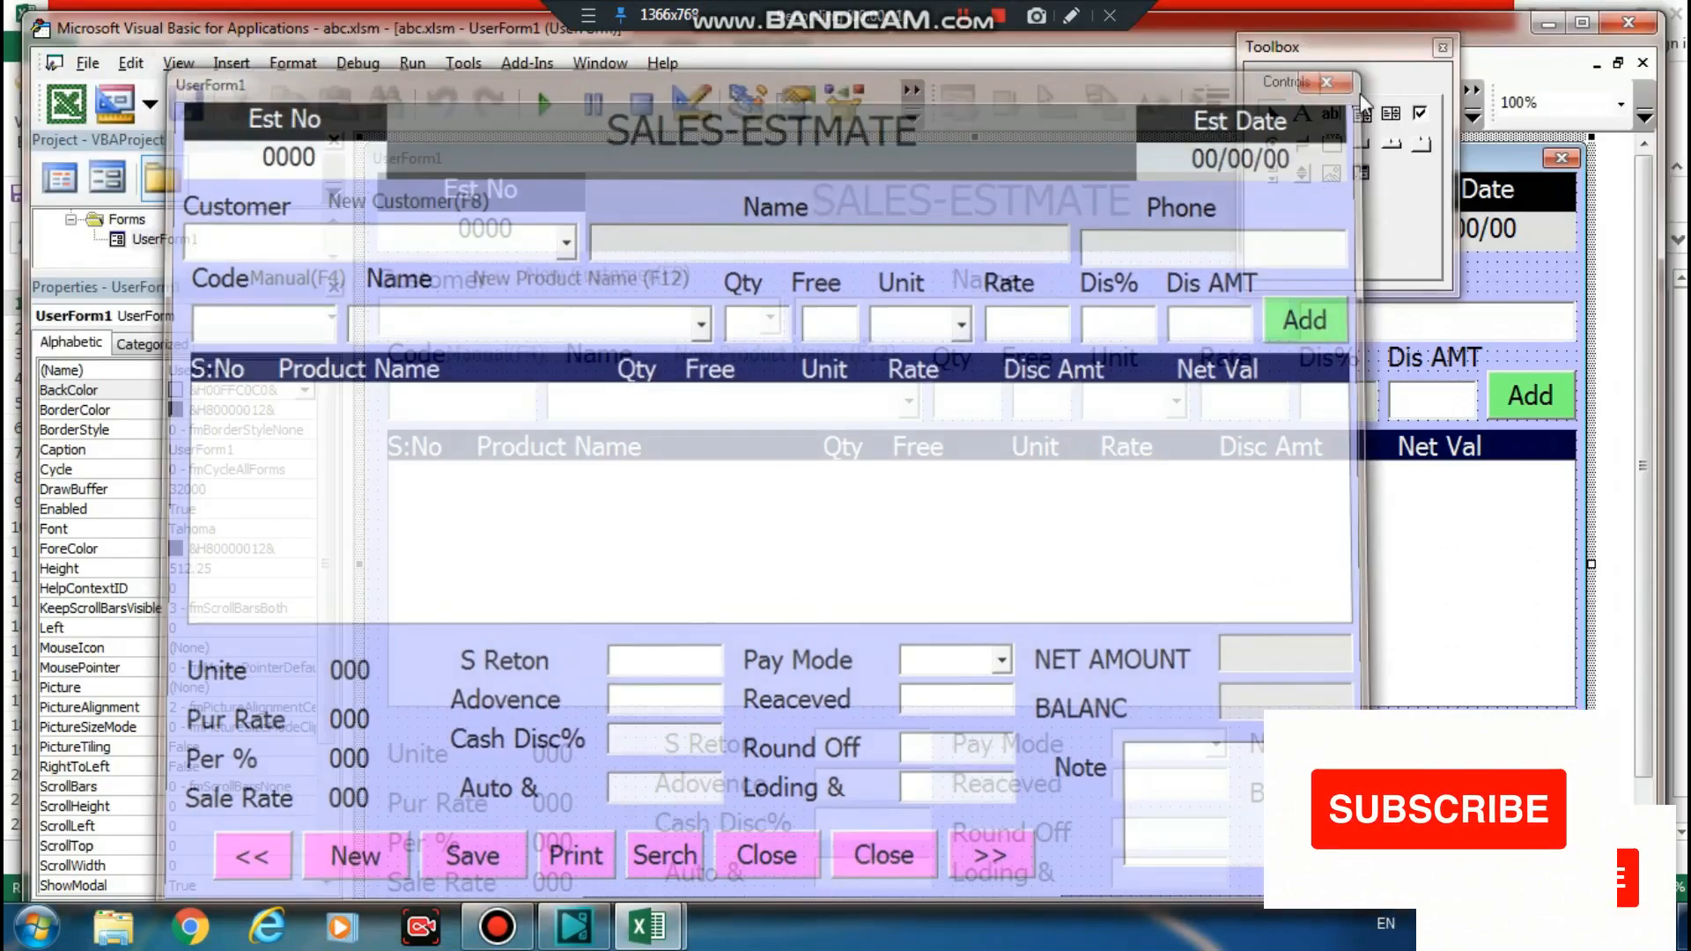
- Set the sales estimate form's background colour to light green (&H0080FF80&)
left_click(304, 390)
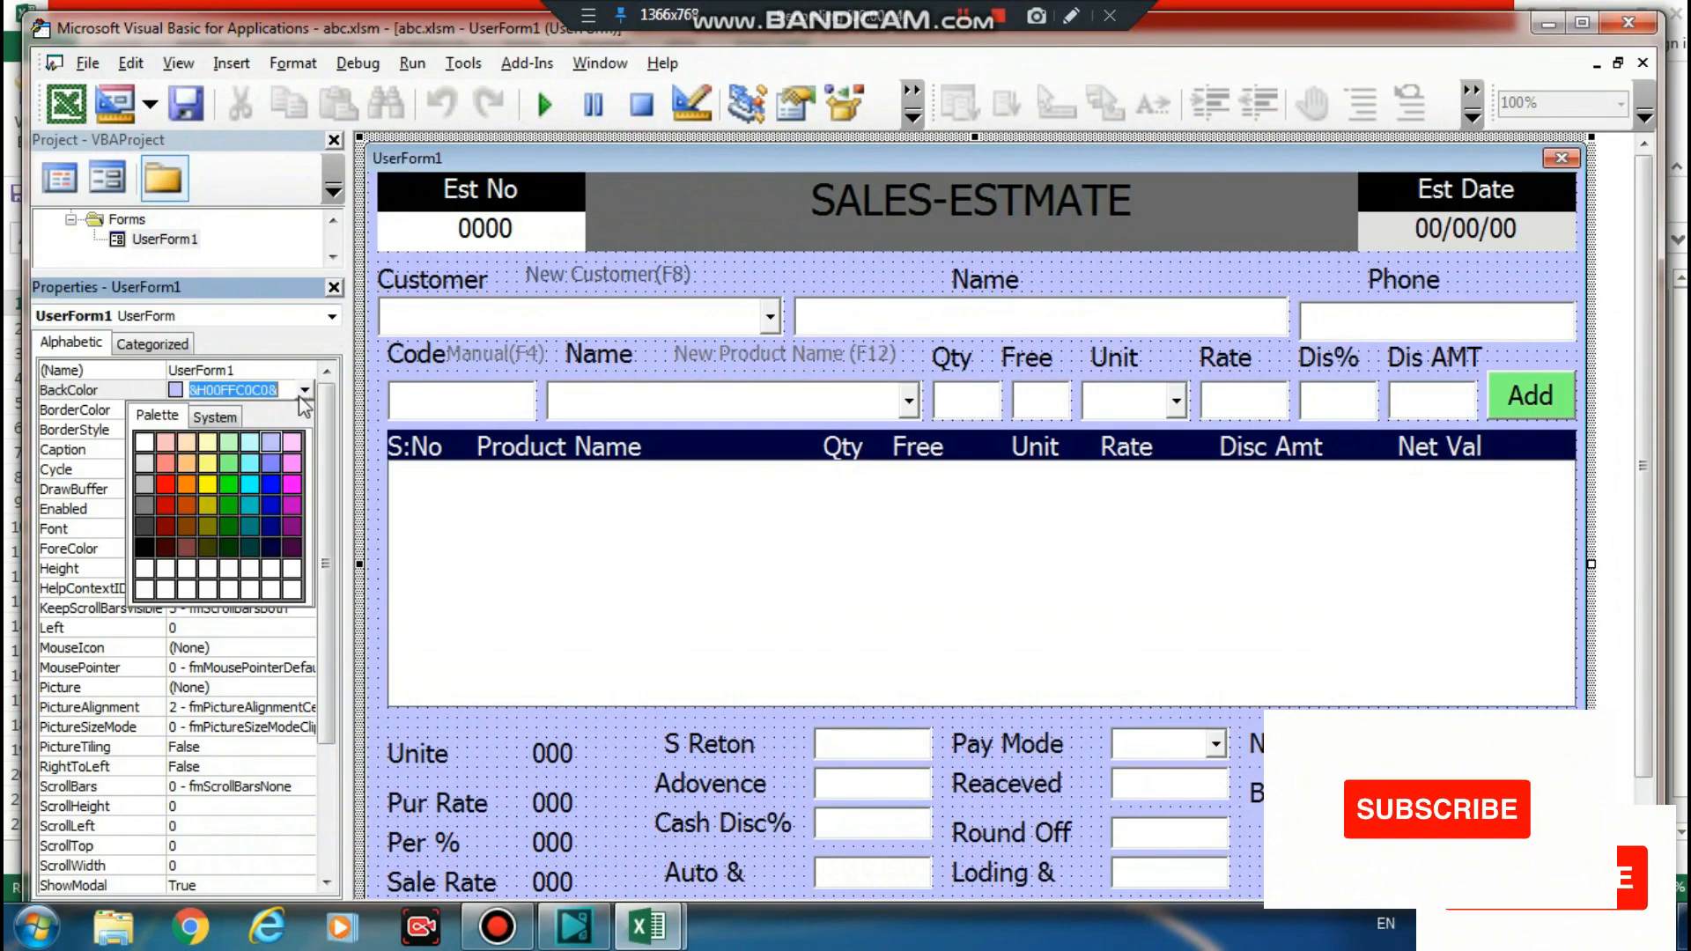
left_click(229, 463)
left_click(544, 104)
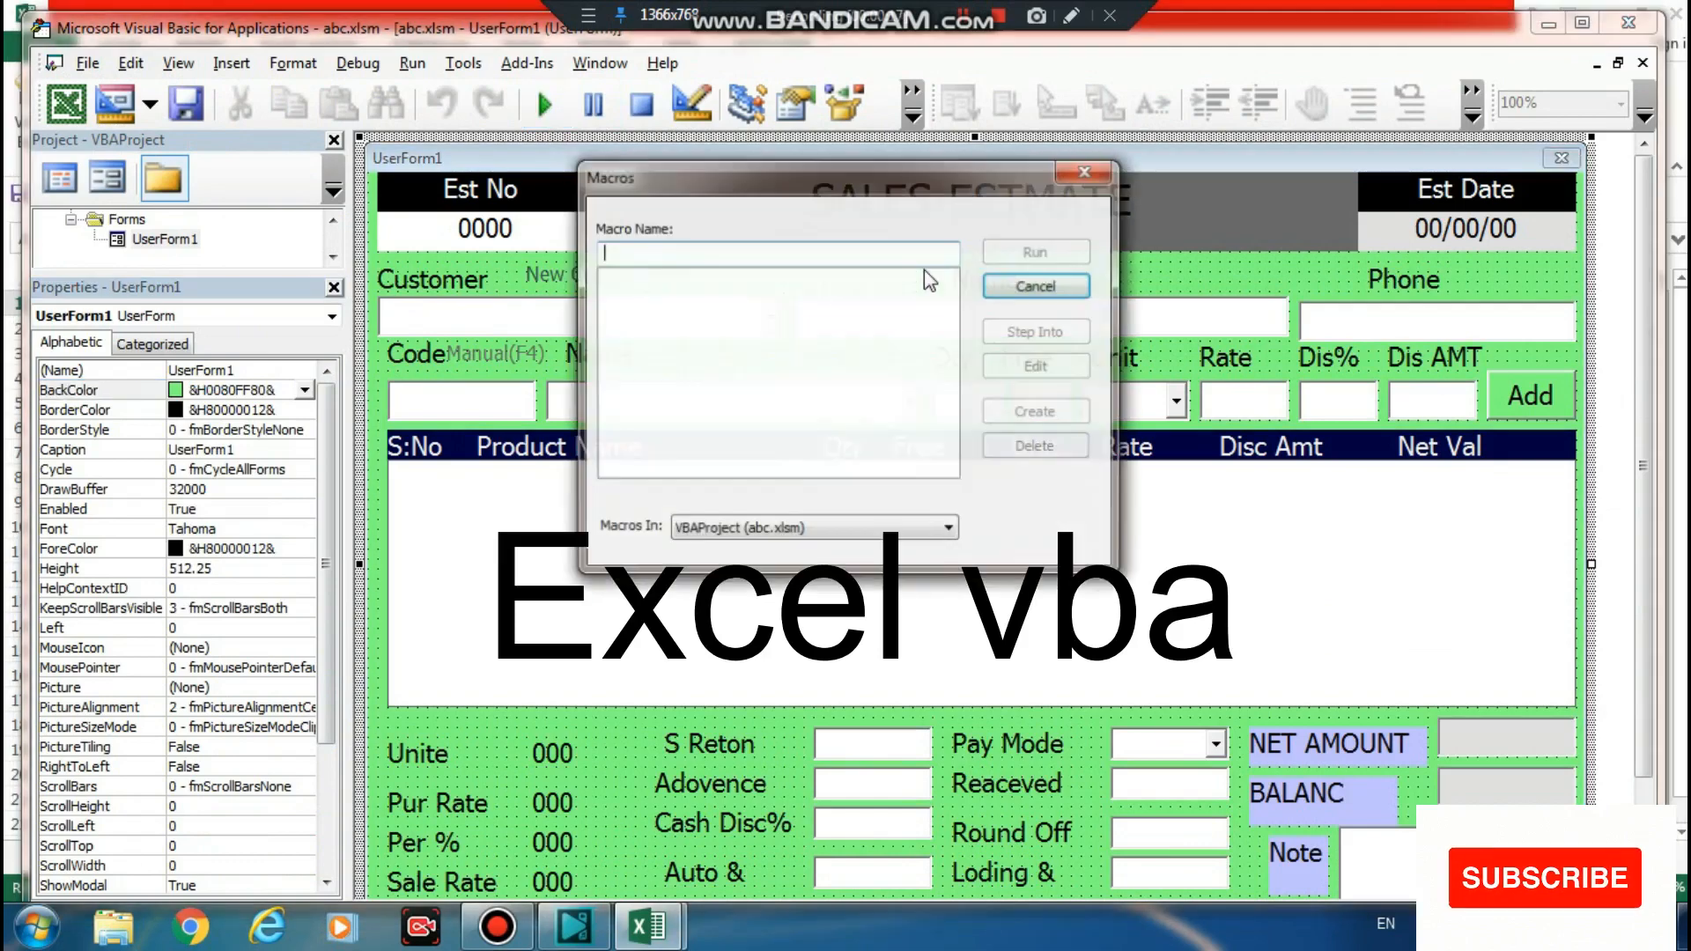
left_click(1084, 171)
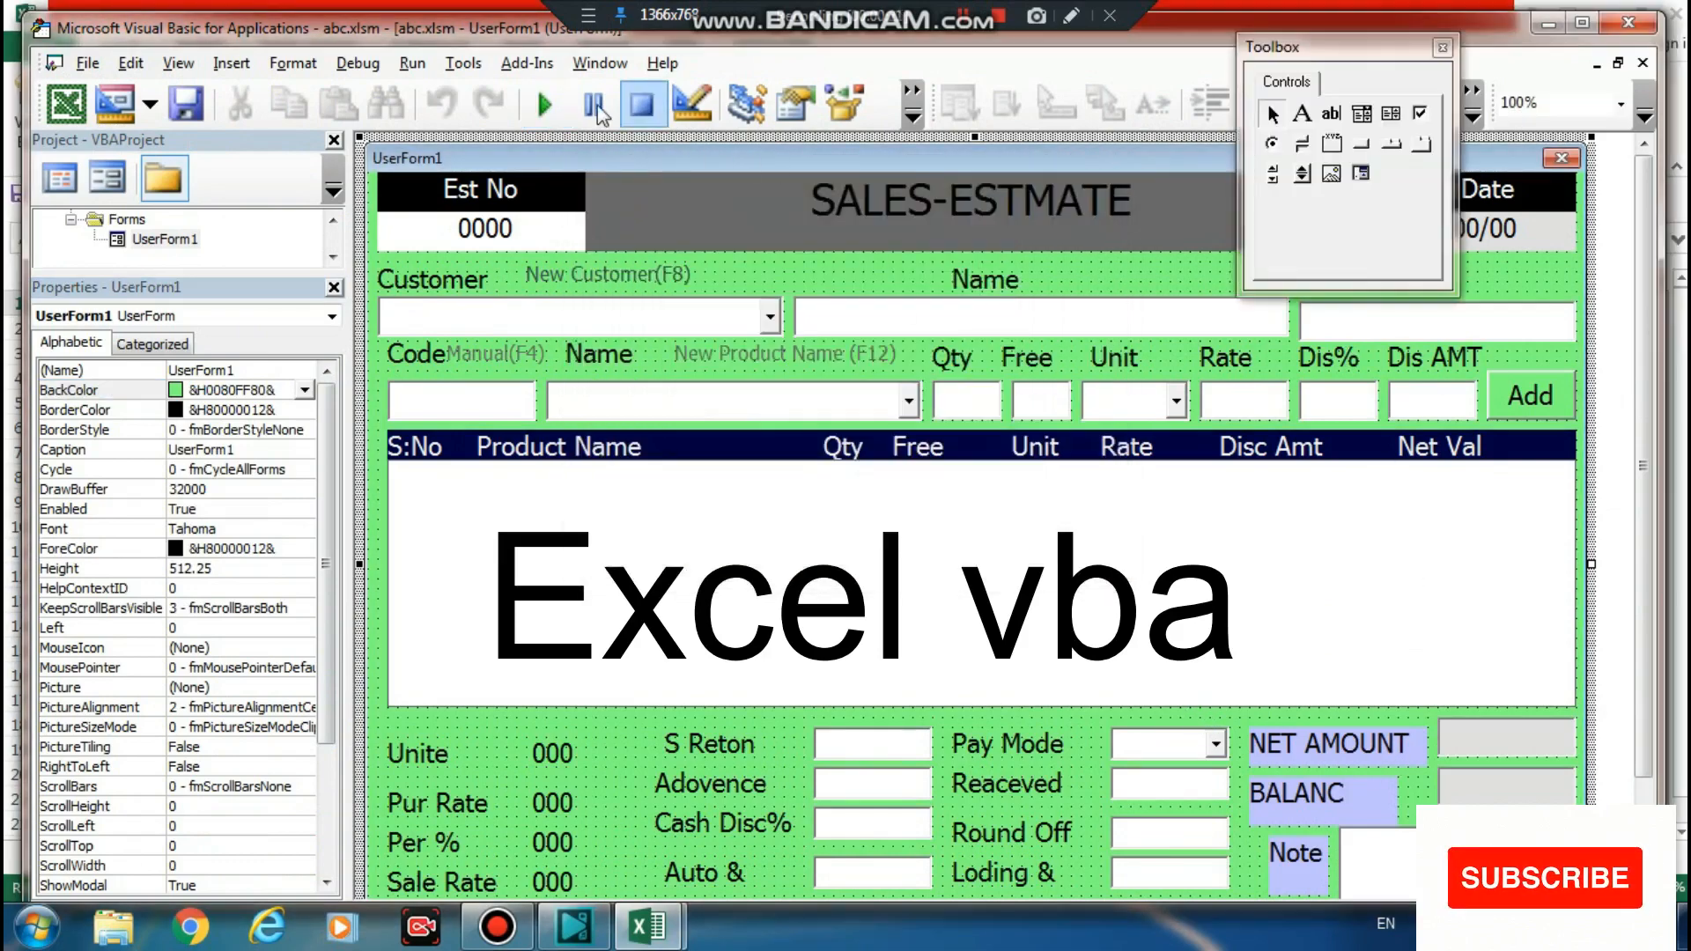
- Run the sales estimate form to check its green background, and close the running form
left_click(544, 104)
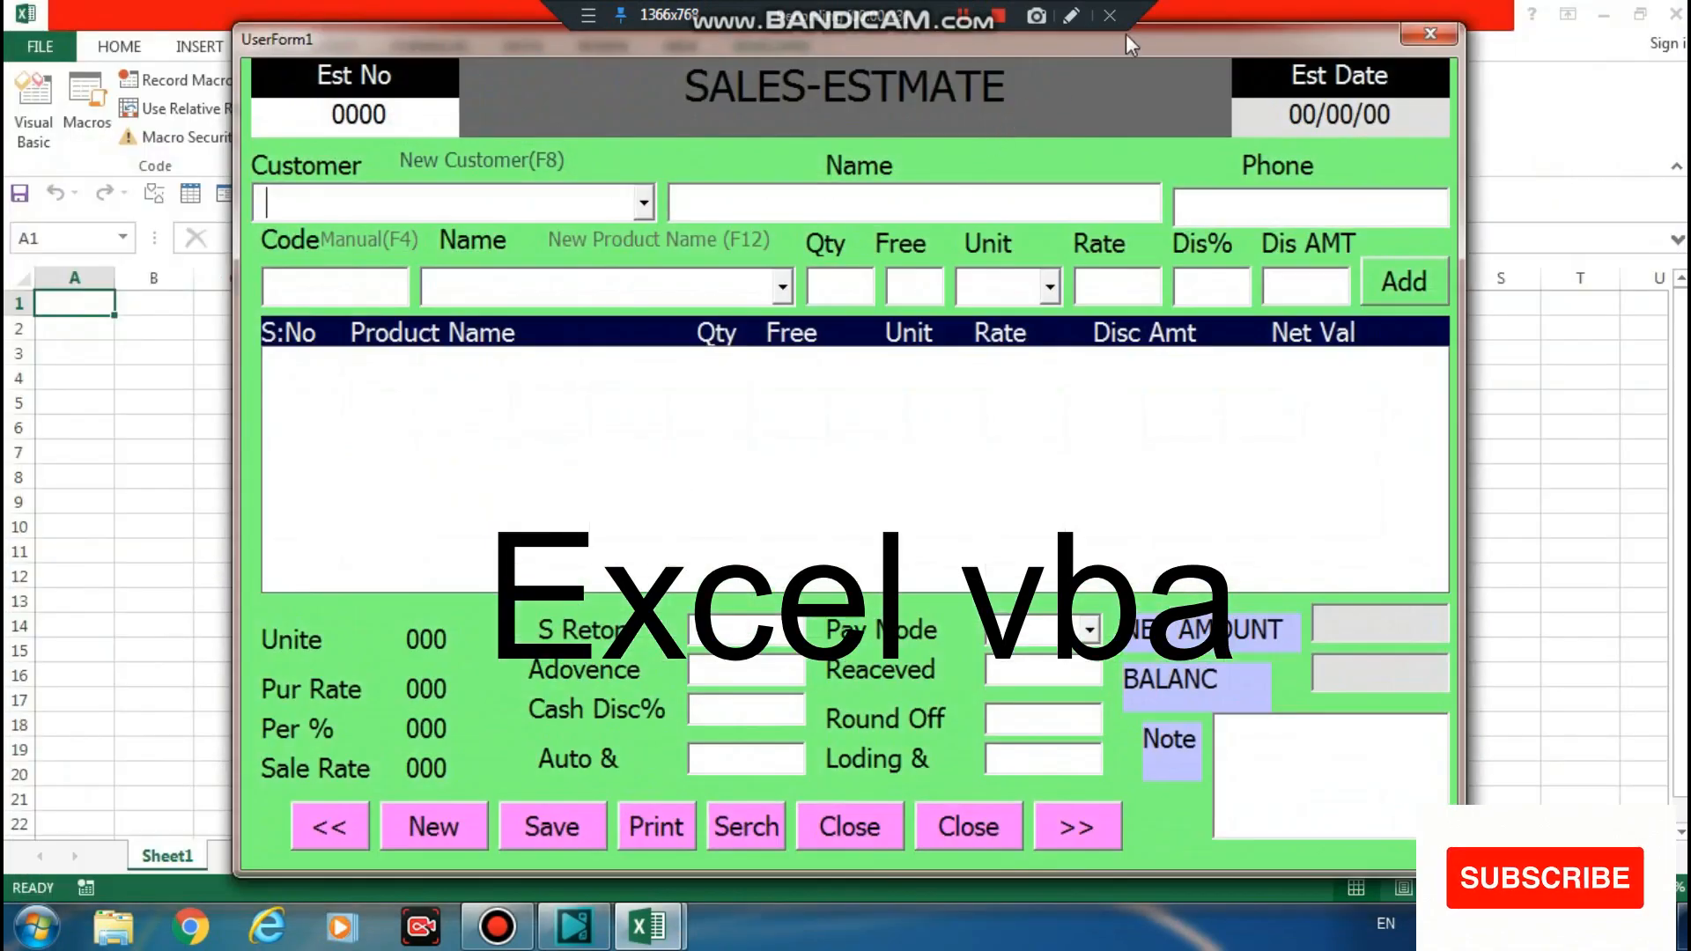
left_click_drag(1125, 36, 1071, 40)
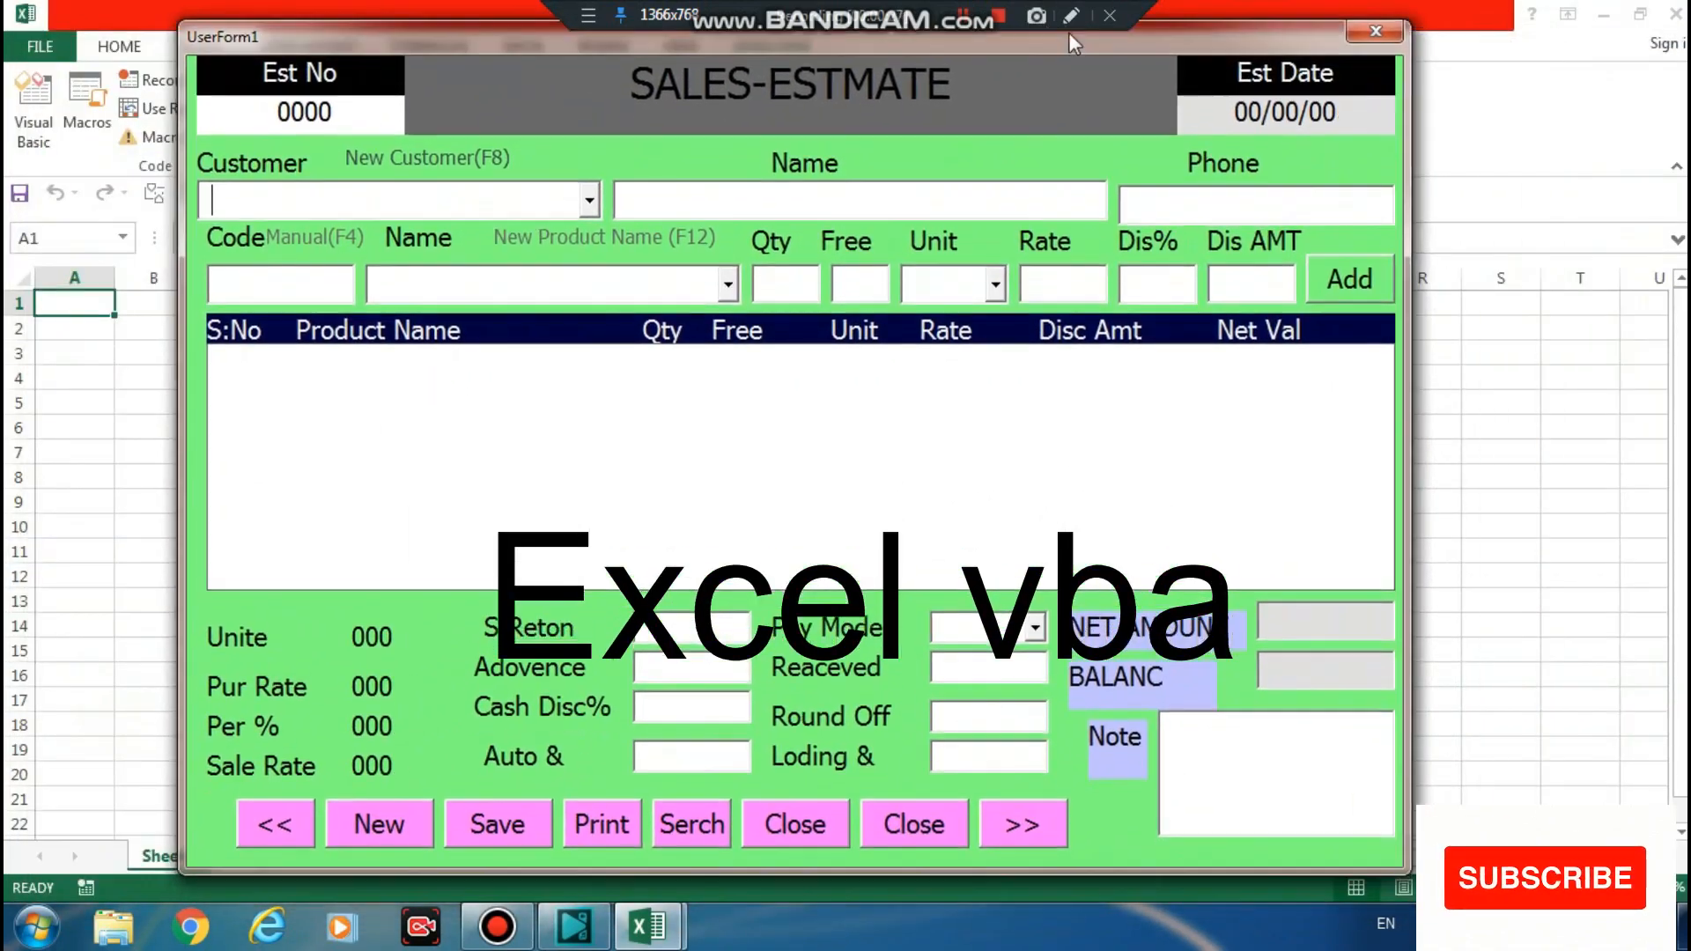
left_click(1373, 31)
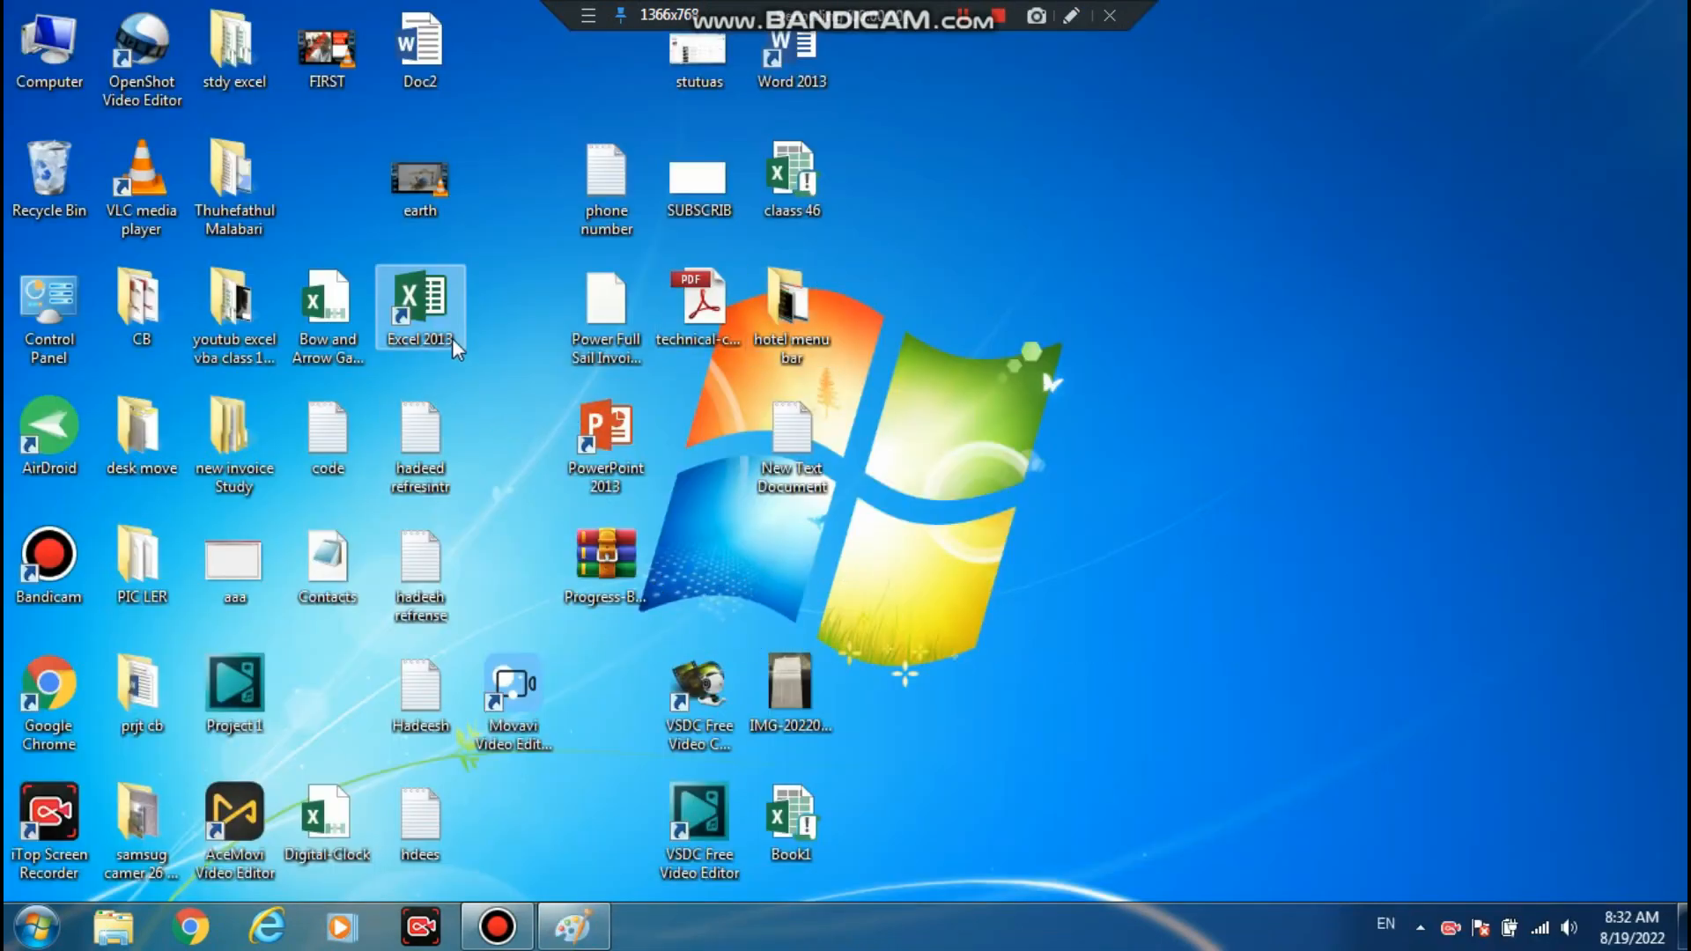
- Start Excel 2013, dismiss the Office activation wizard, and create a blank workbook
left_click(443, 339)
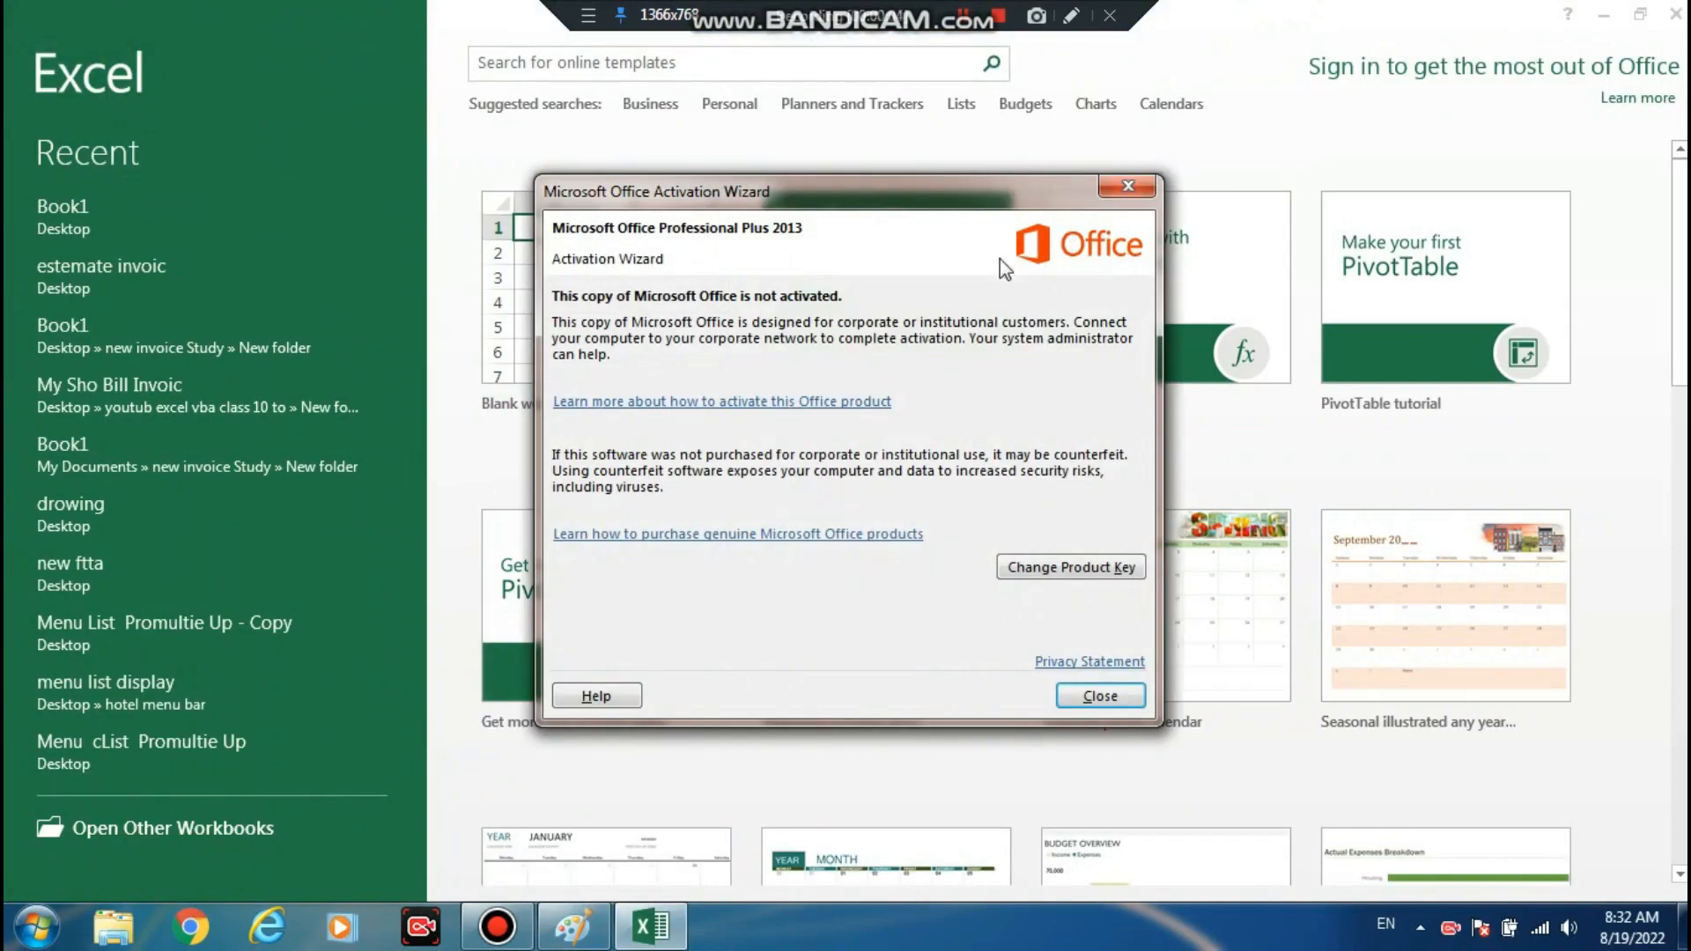
left_click(1101, 694)
left_click(546, 363)
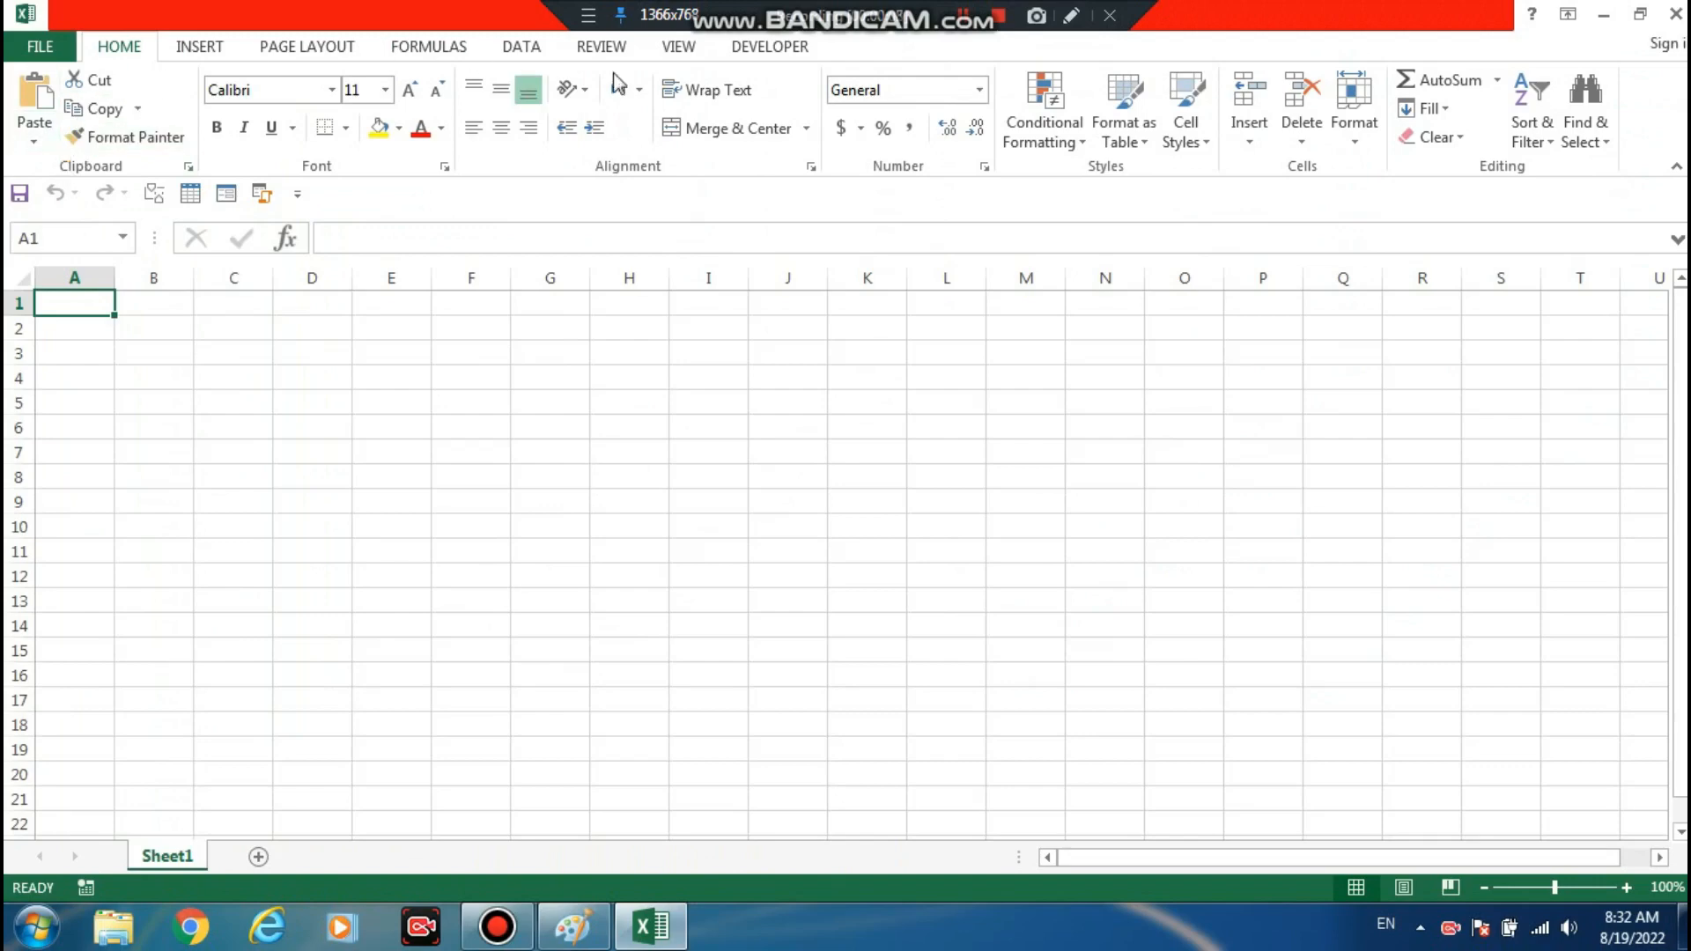
- Make sure the Developer tab is enabled in Excel's ribbon customization options
left_click(775, 47)
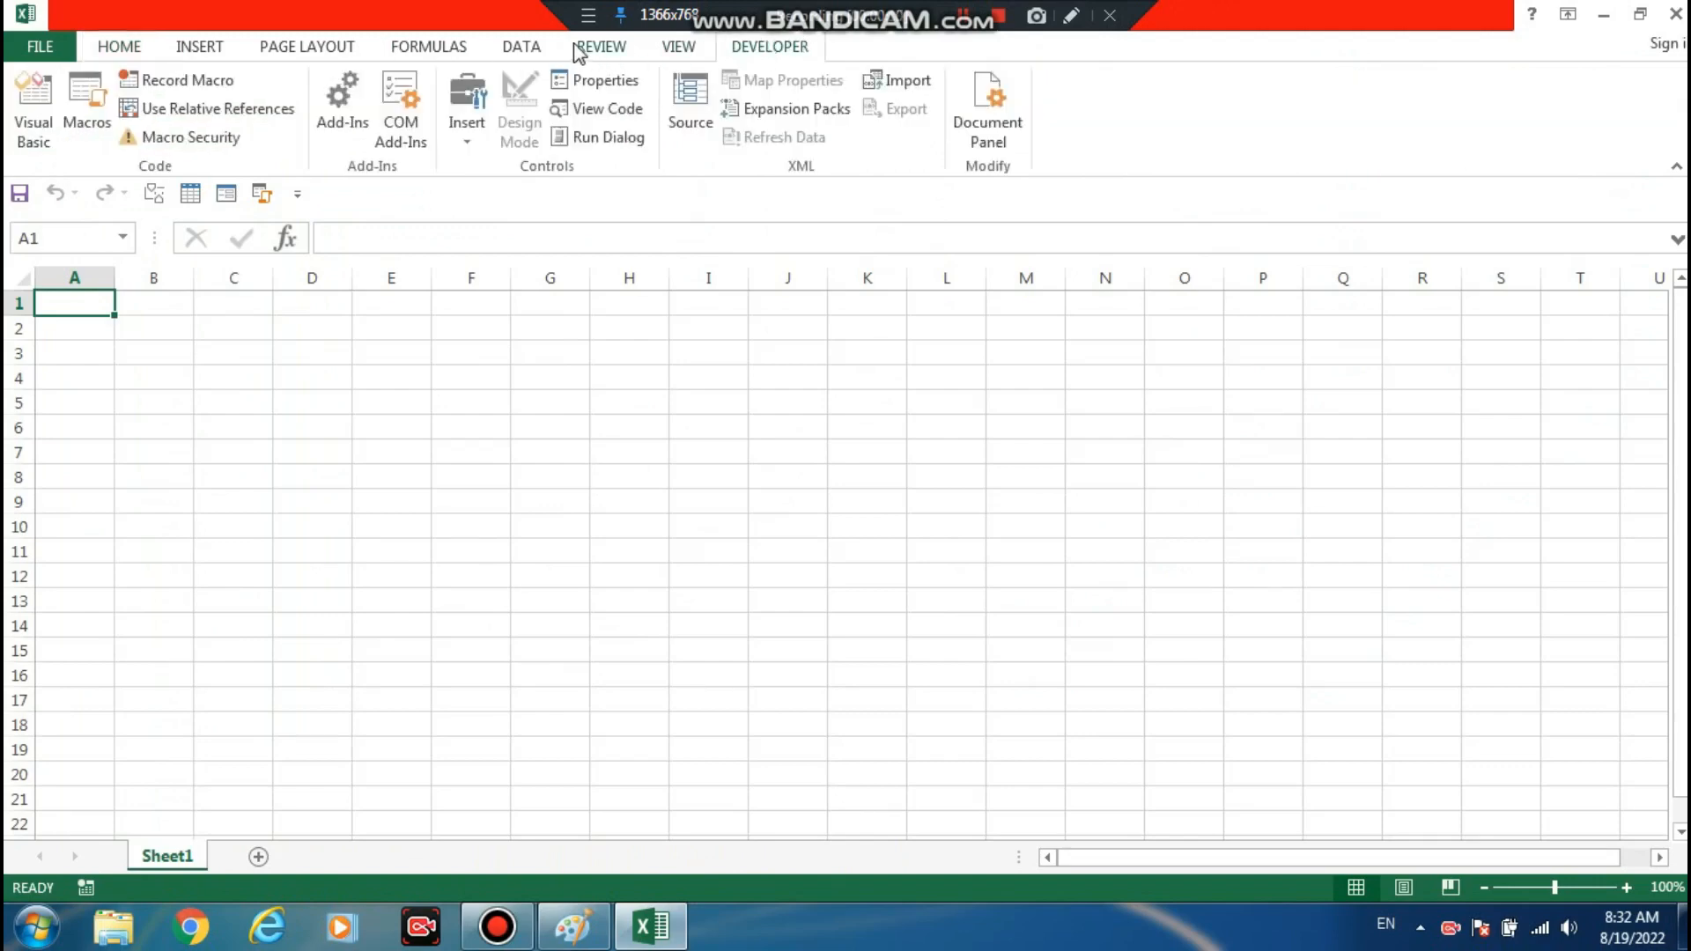
right_click(604, 47)
left_click(656, 62)
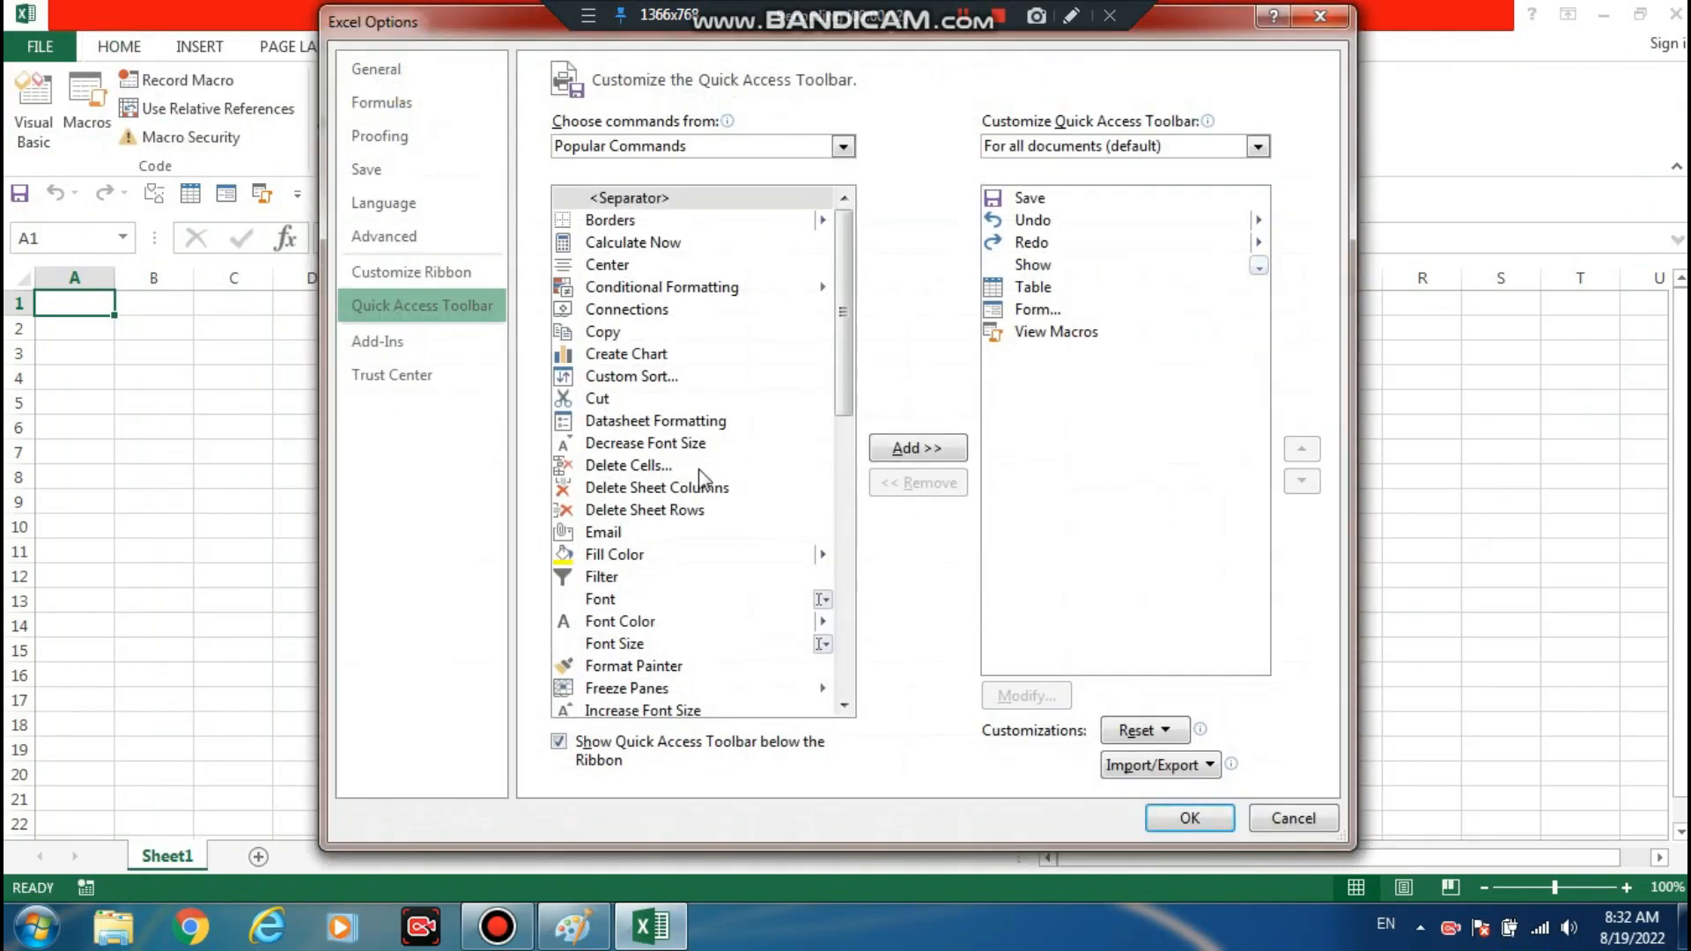
left_click(419, 272)
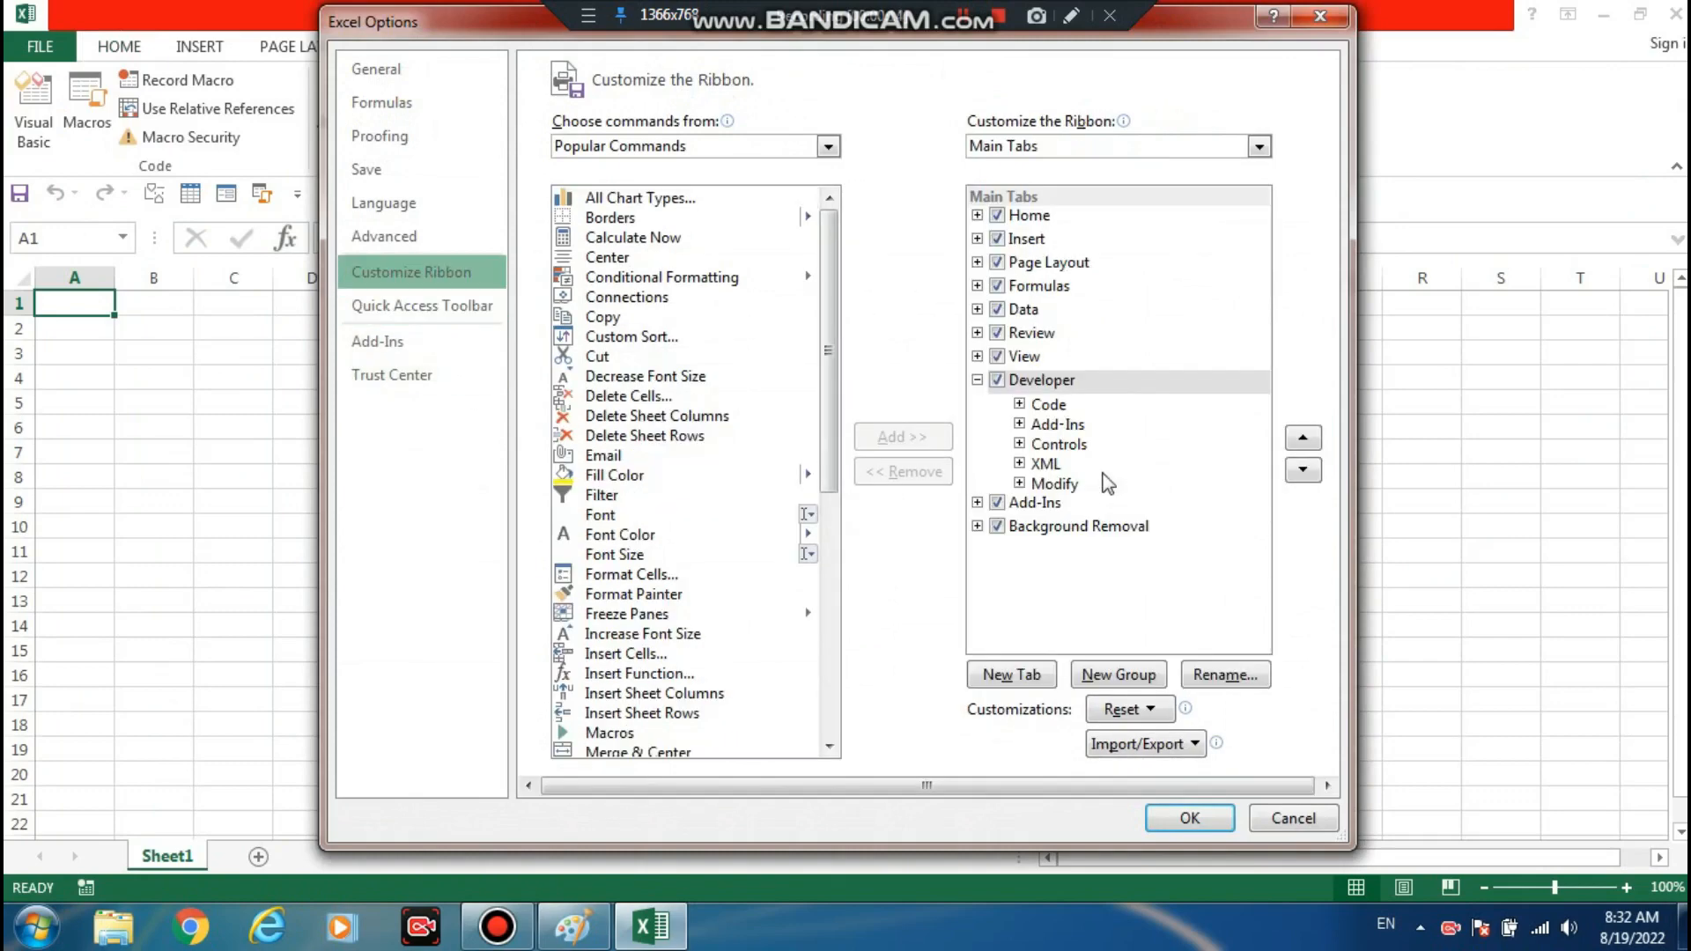
left_click(1002, 383)
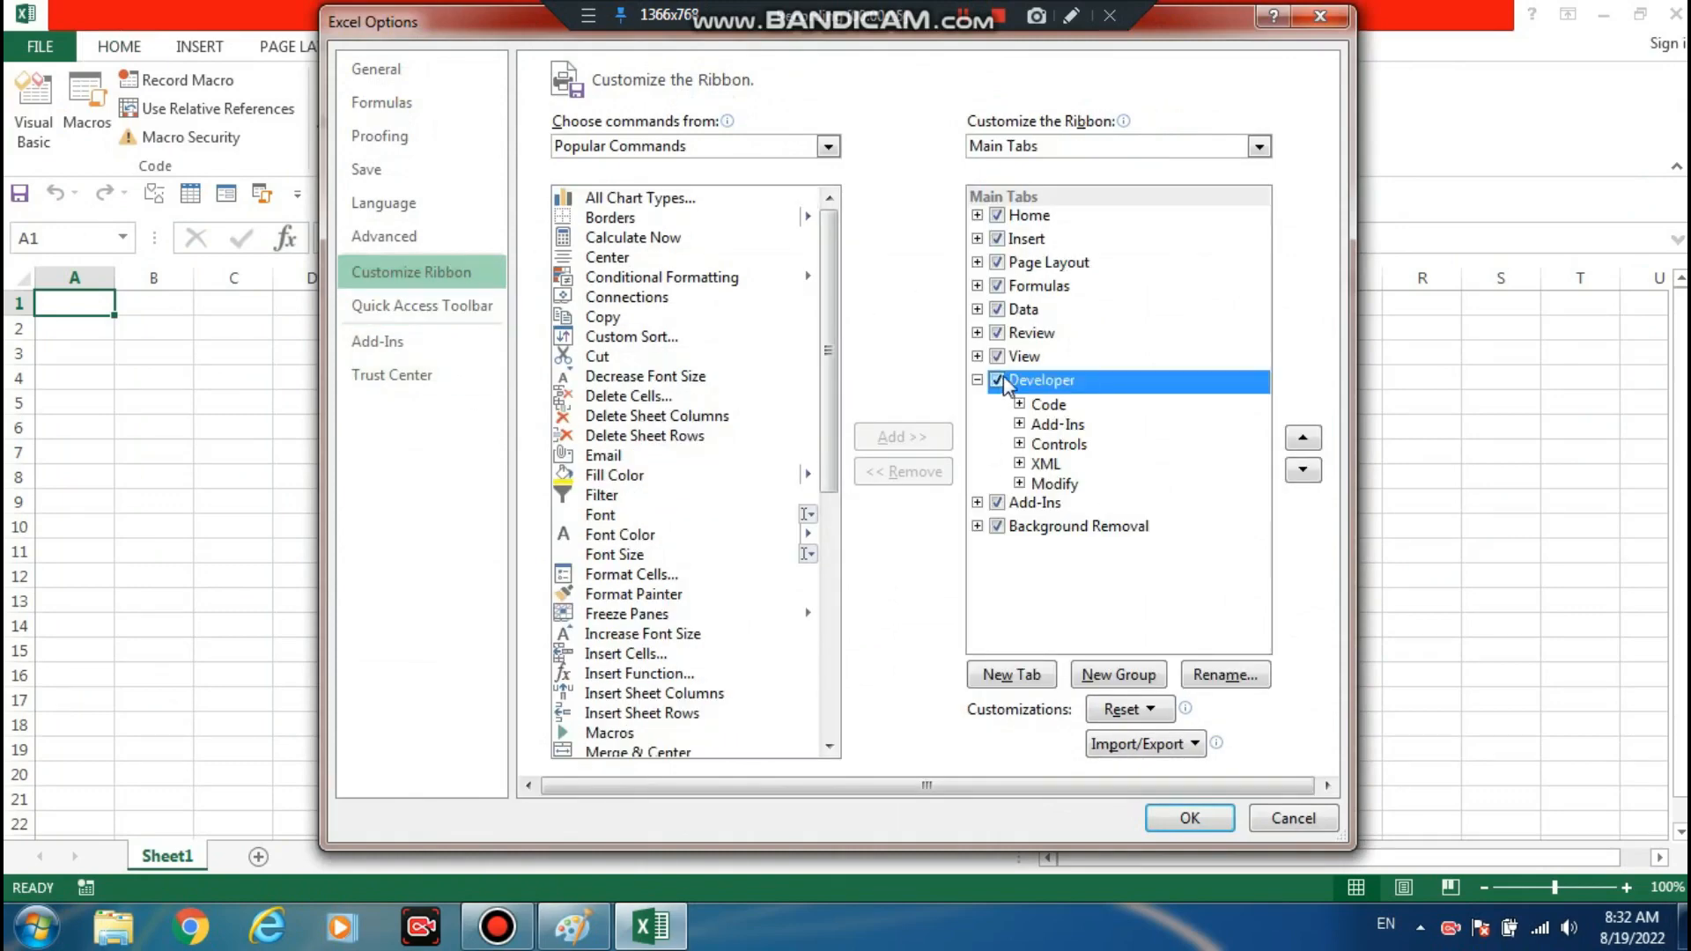
left_click(1193, 815)
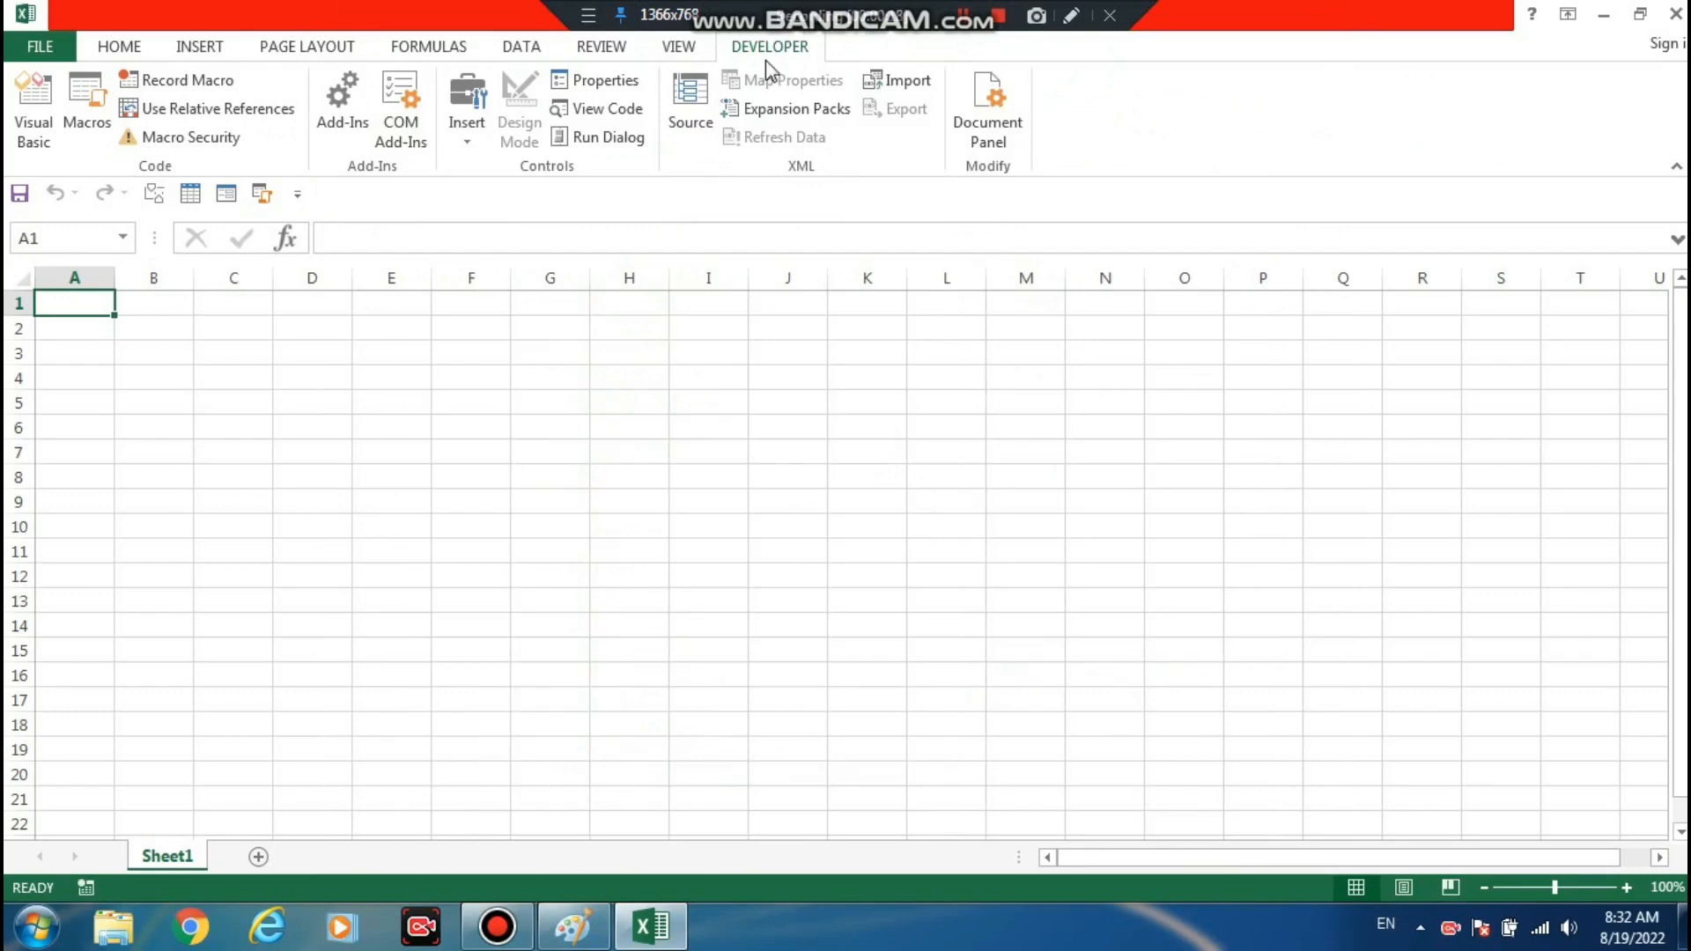
- Insert a UserForm into the Book1 project in the Visual Basic editor and enlarge it to a height of about 426
left_click(35, 111)
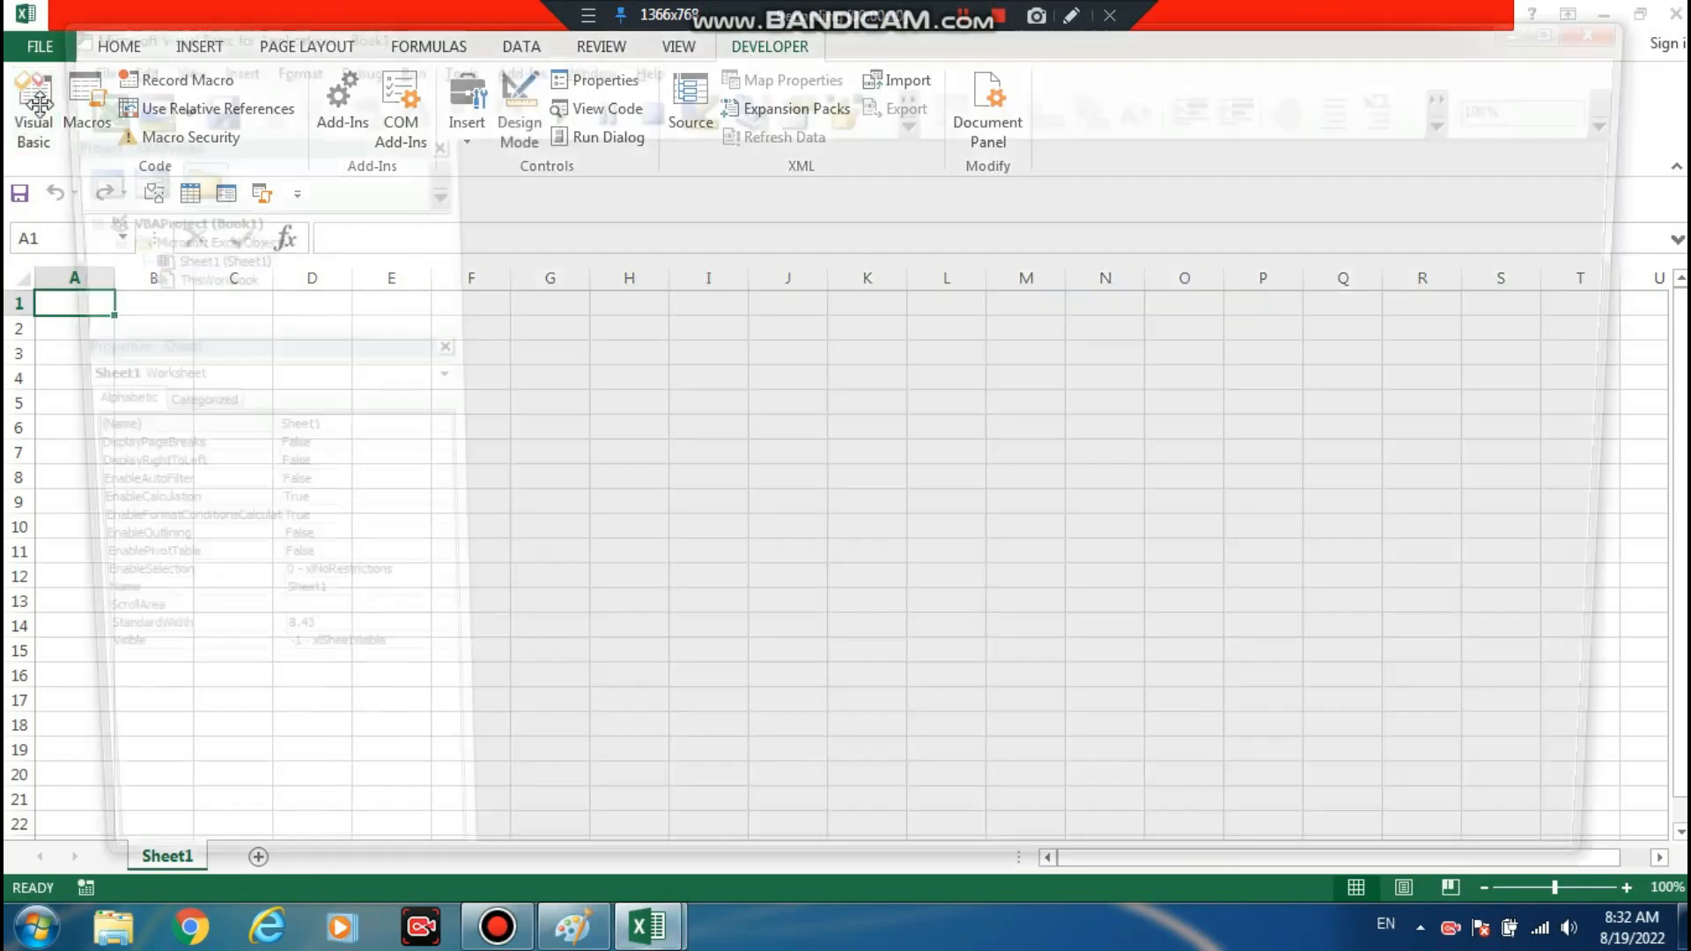
right_click(270, 301)
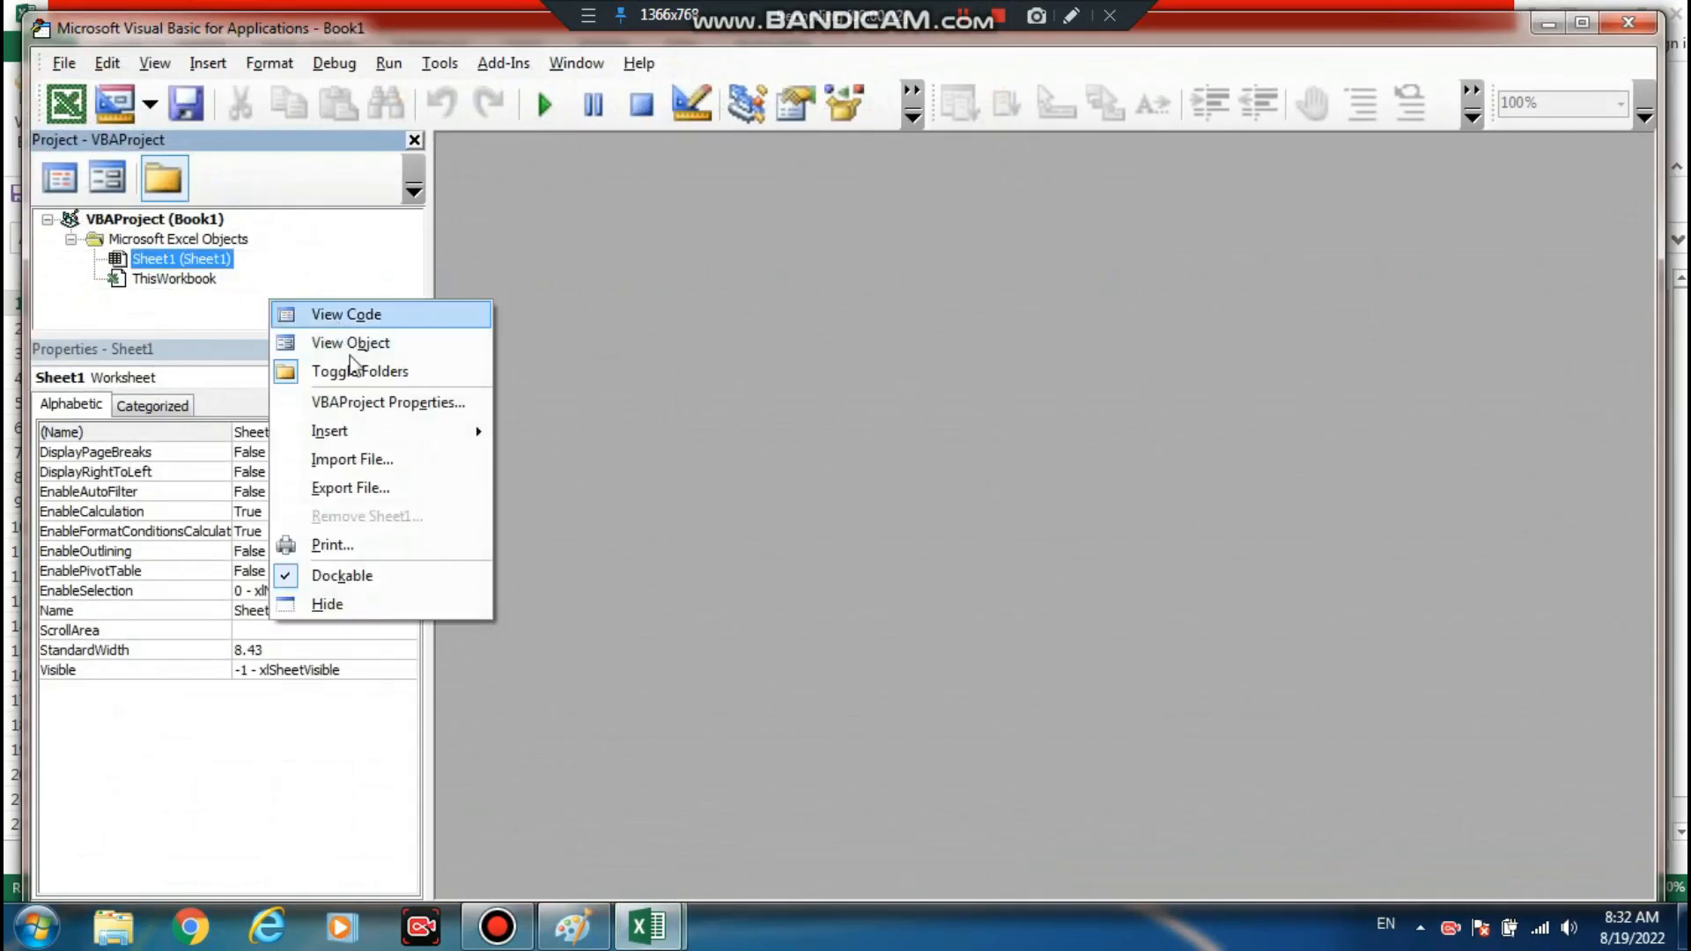
mouse_move(368, 430)
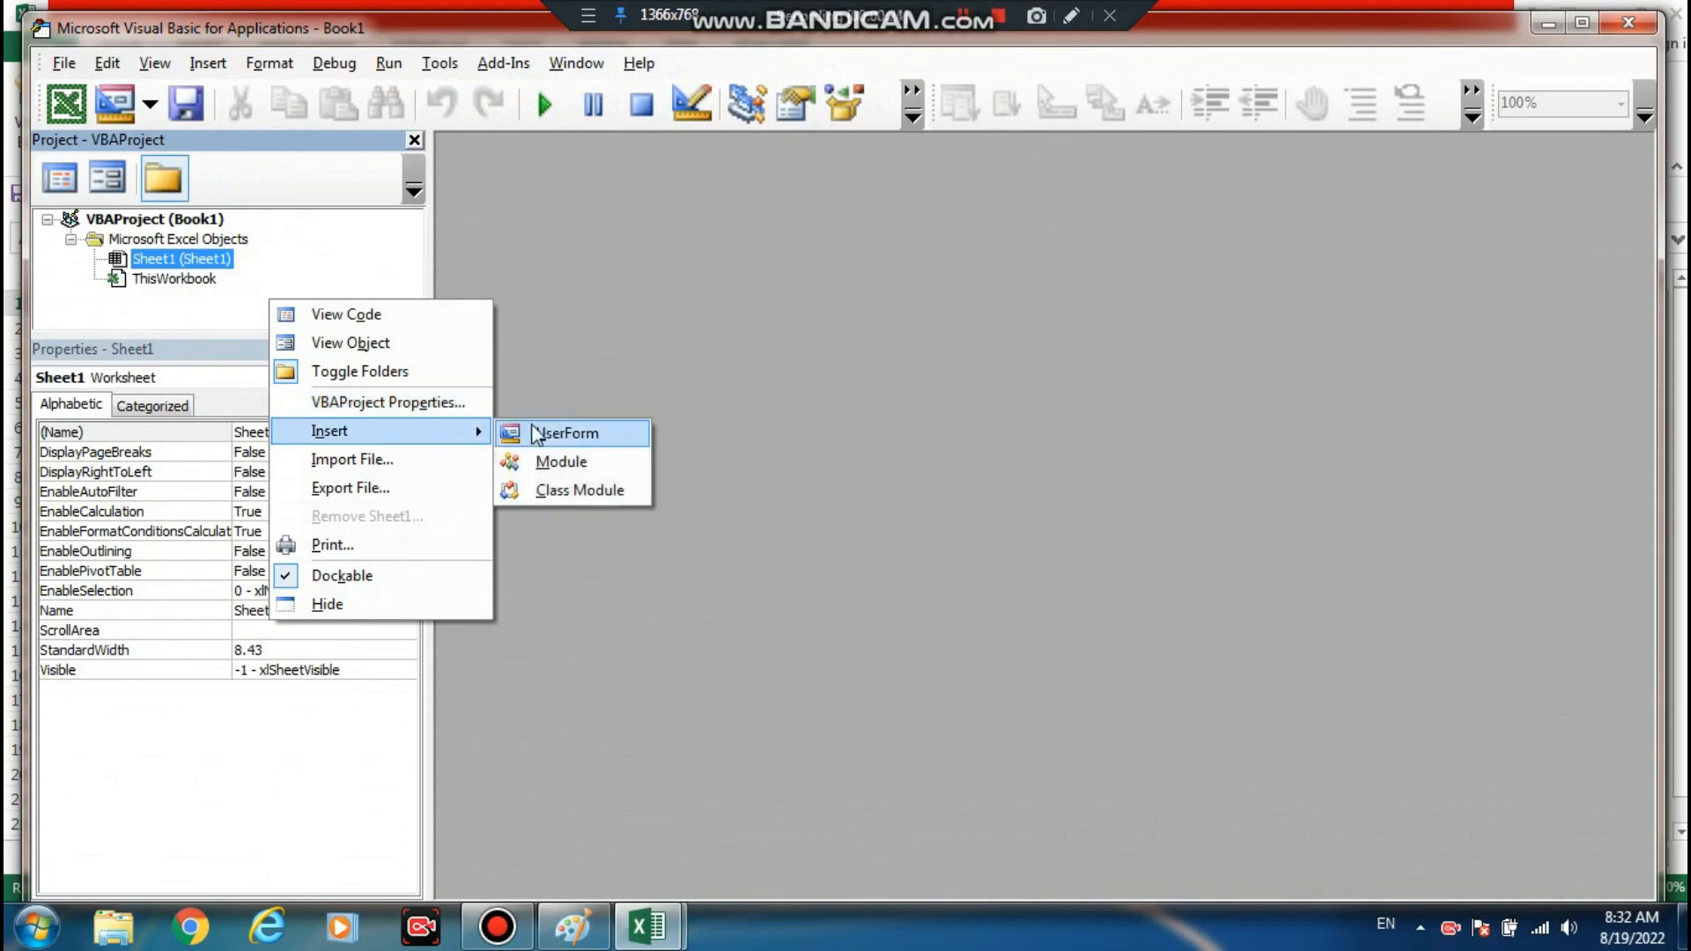
left_click(537, 434)
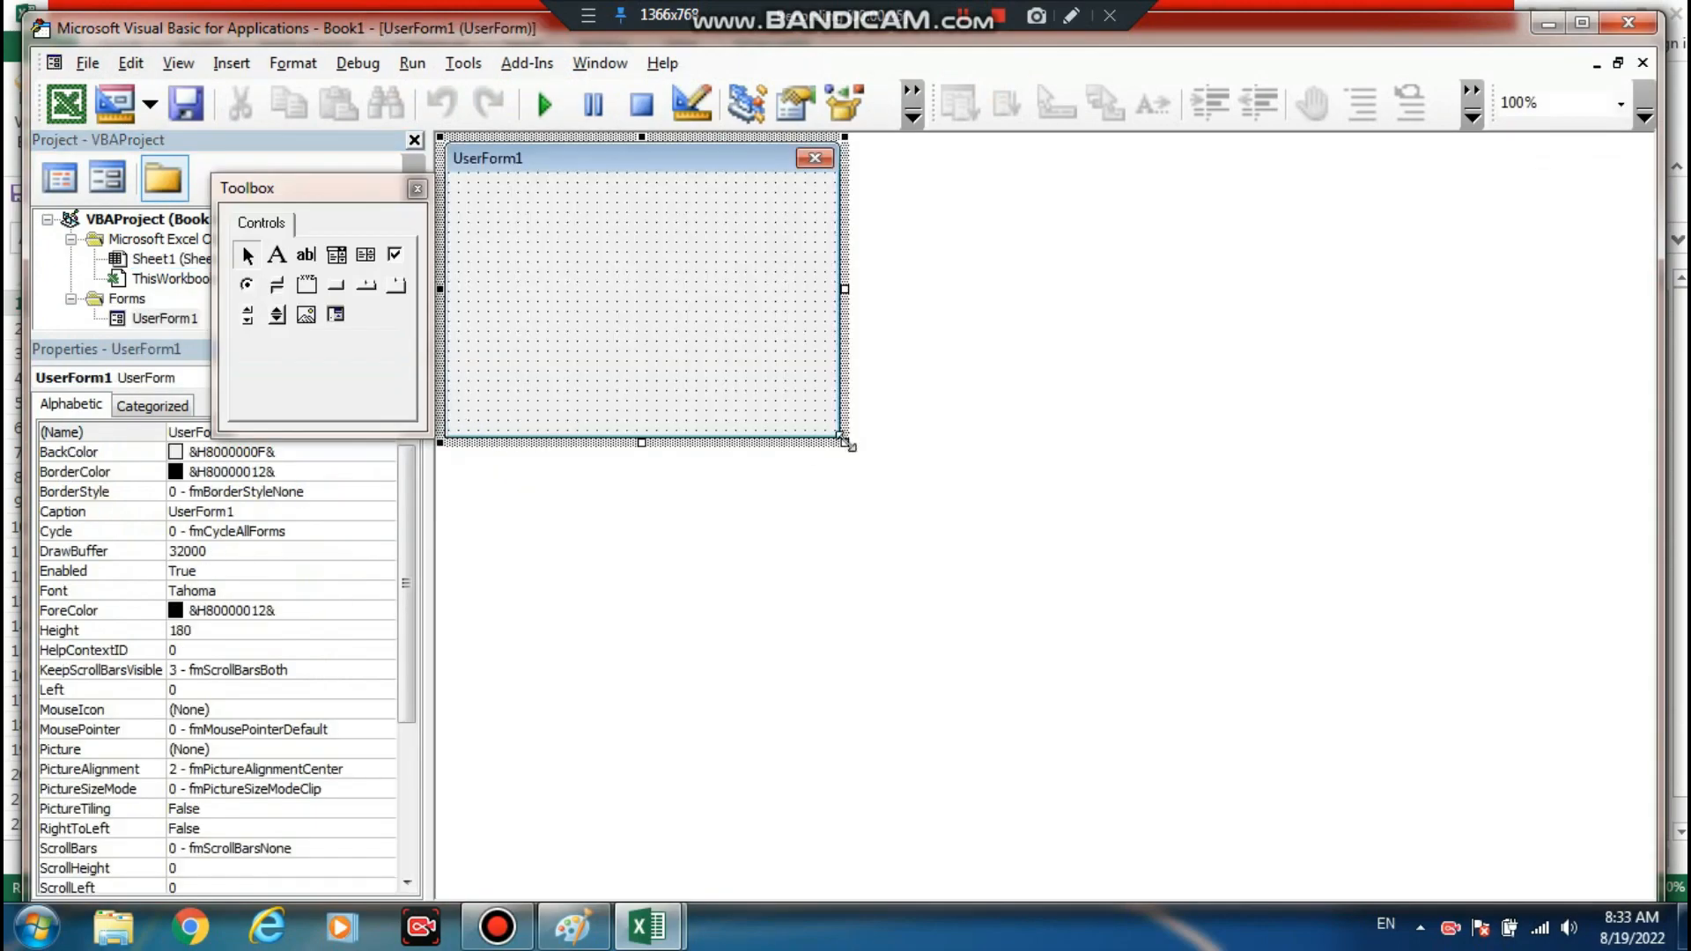
left_click_drag(846, 443, 1590, 848)
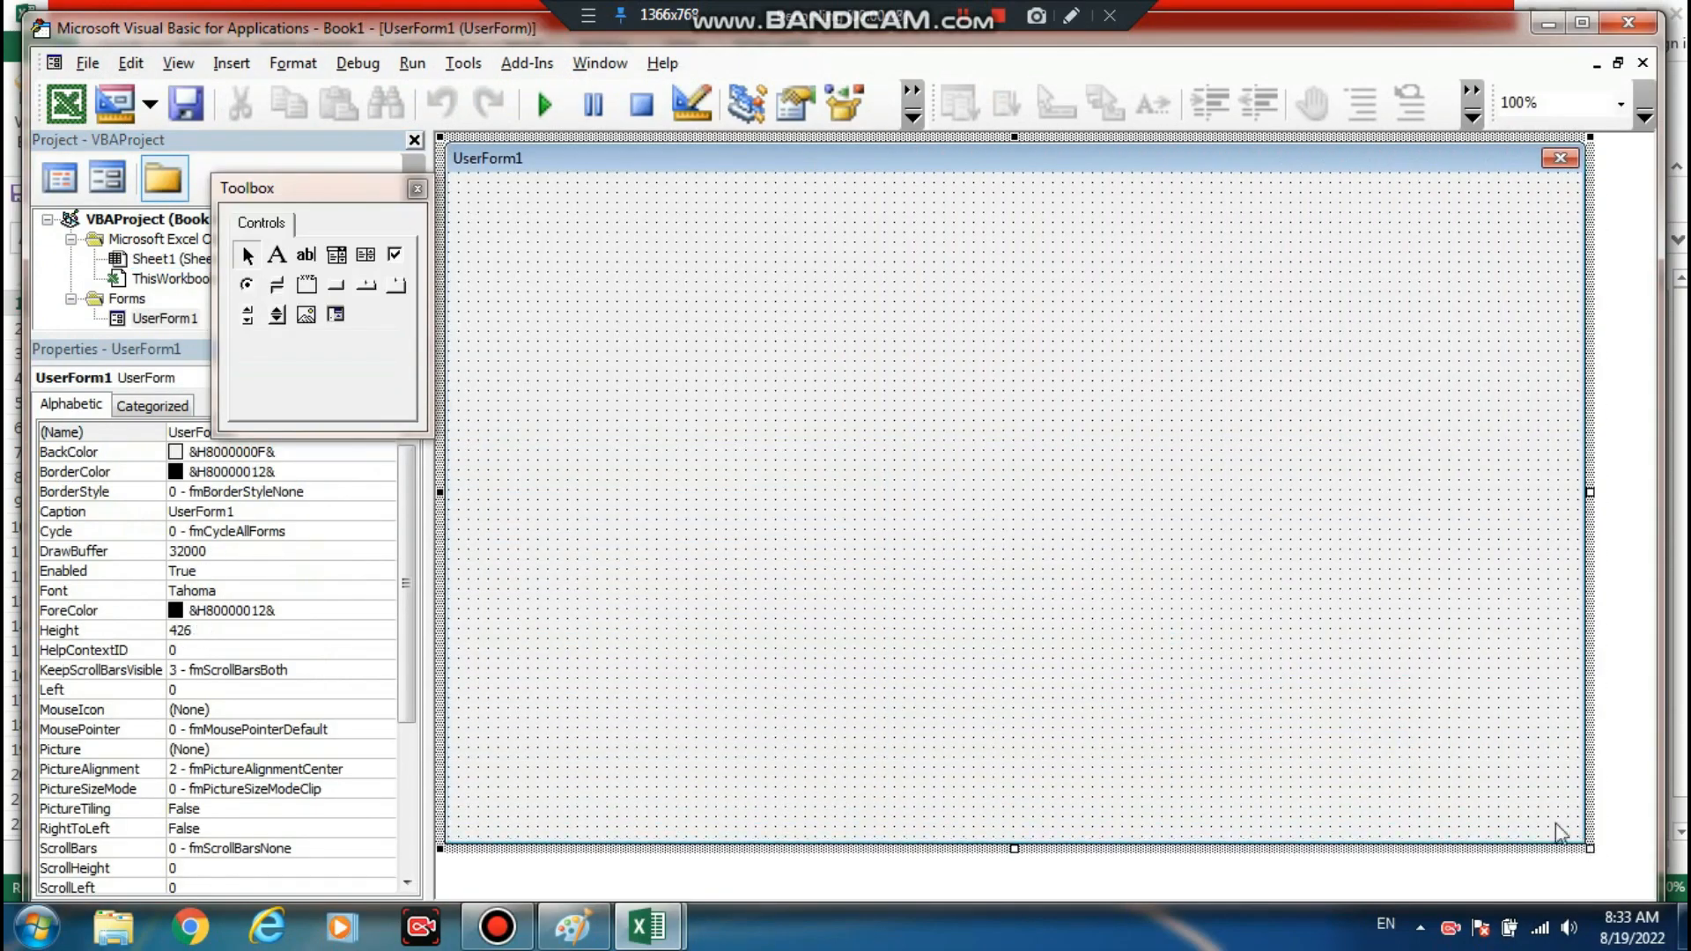
left_click_drag(289, 194, 501, 289)
- Save the workbook to the Desktop as abc in the Excel Macro-Enabled Workbook format
left_click(189, 106)
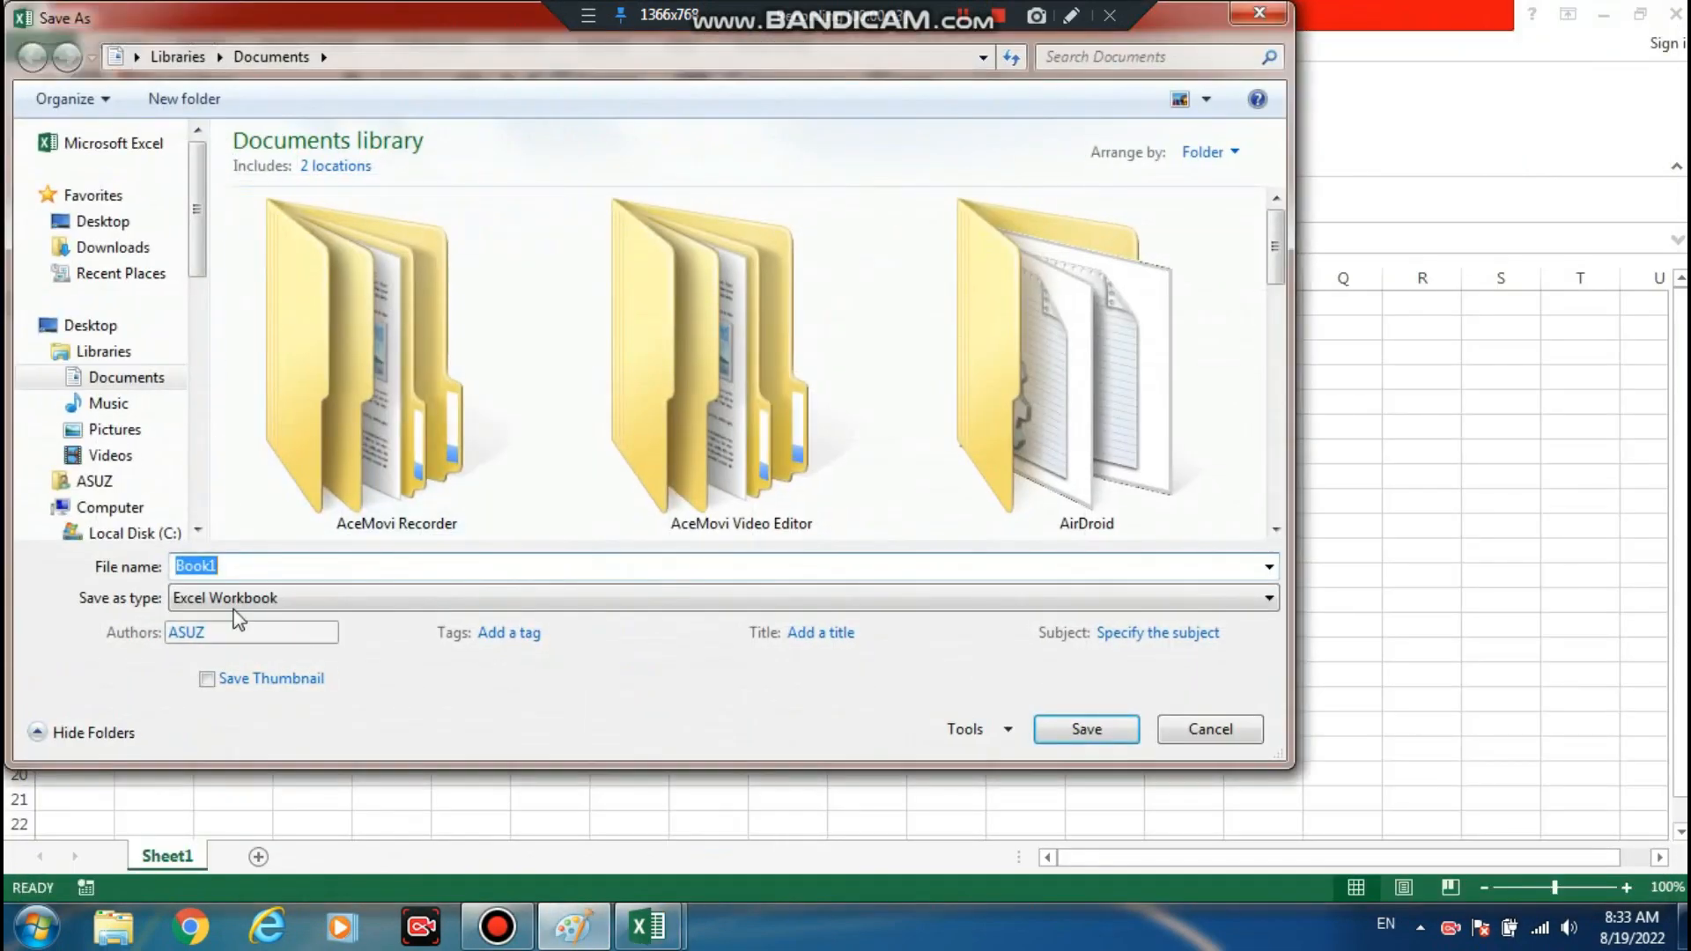
left_click(104, 221)
left_click(259, 571)
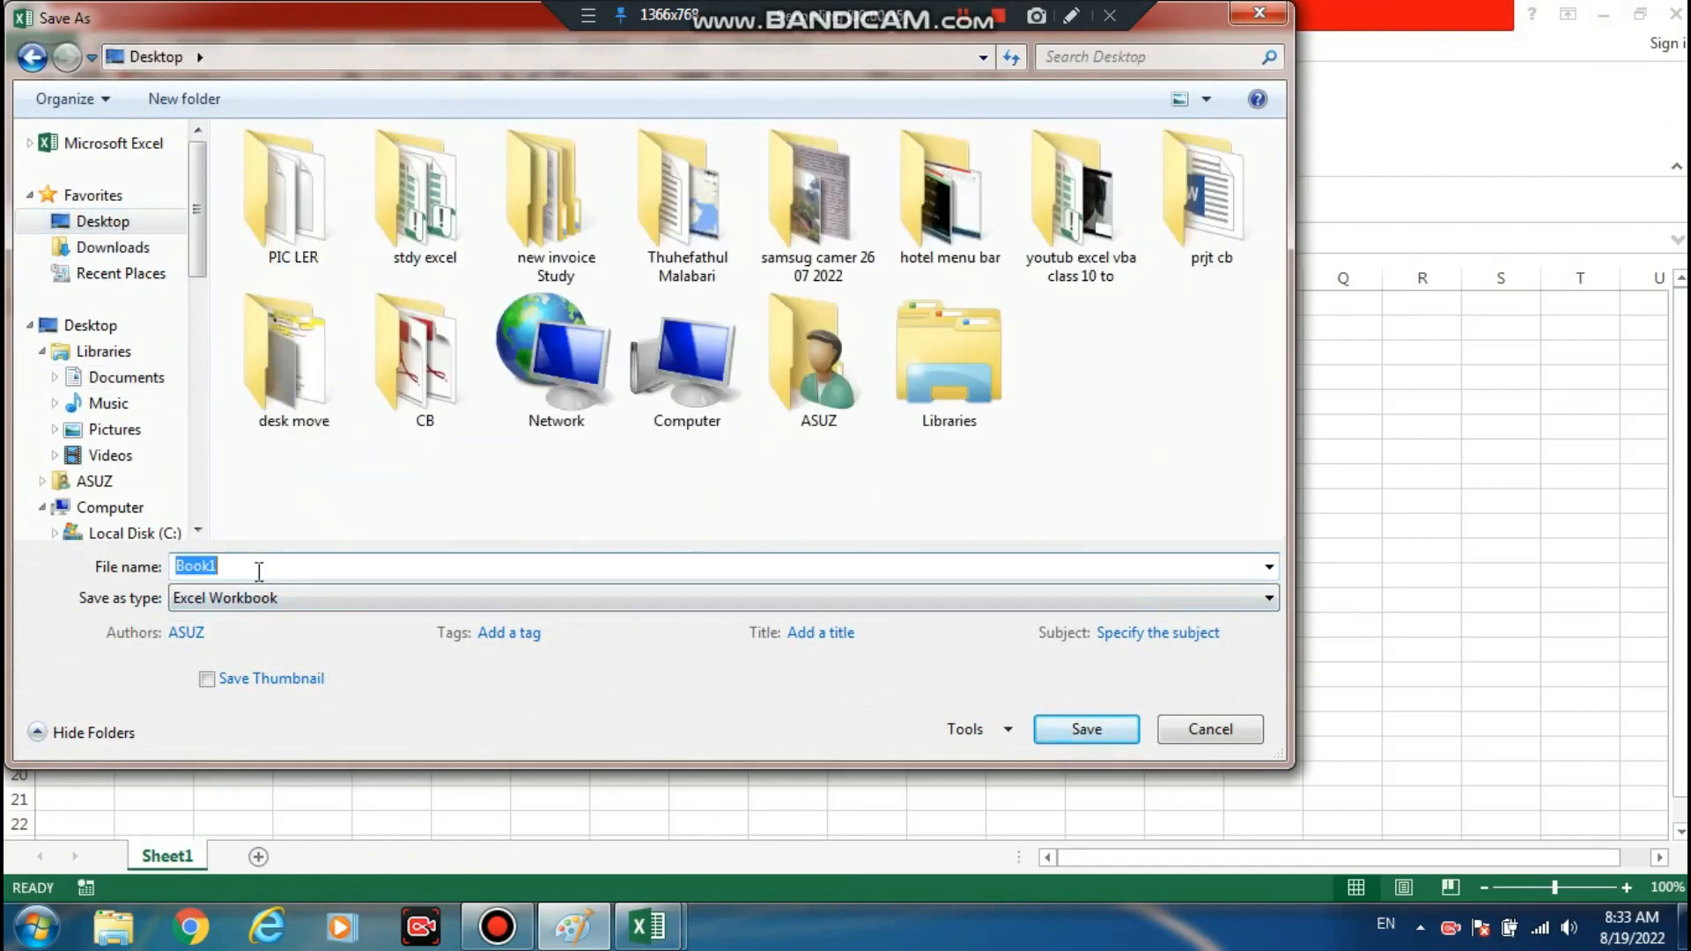
type("abc")
left_click(390, 598)
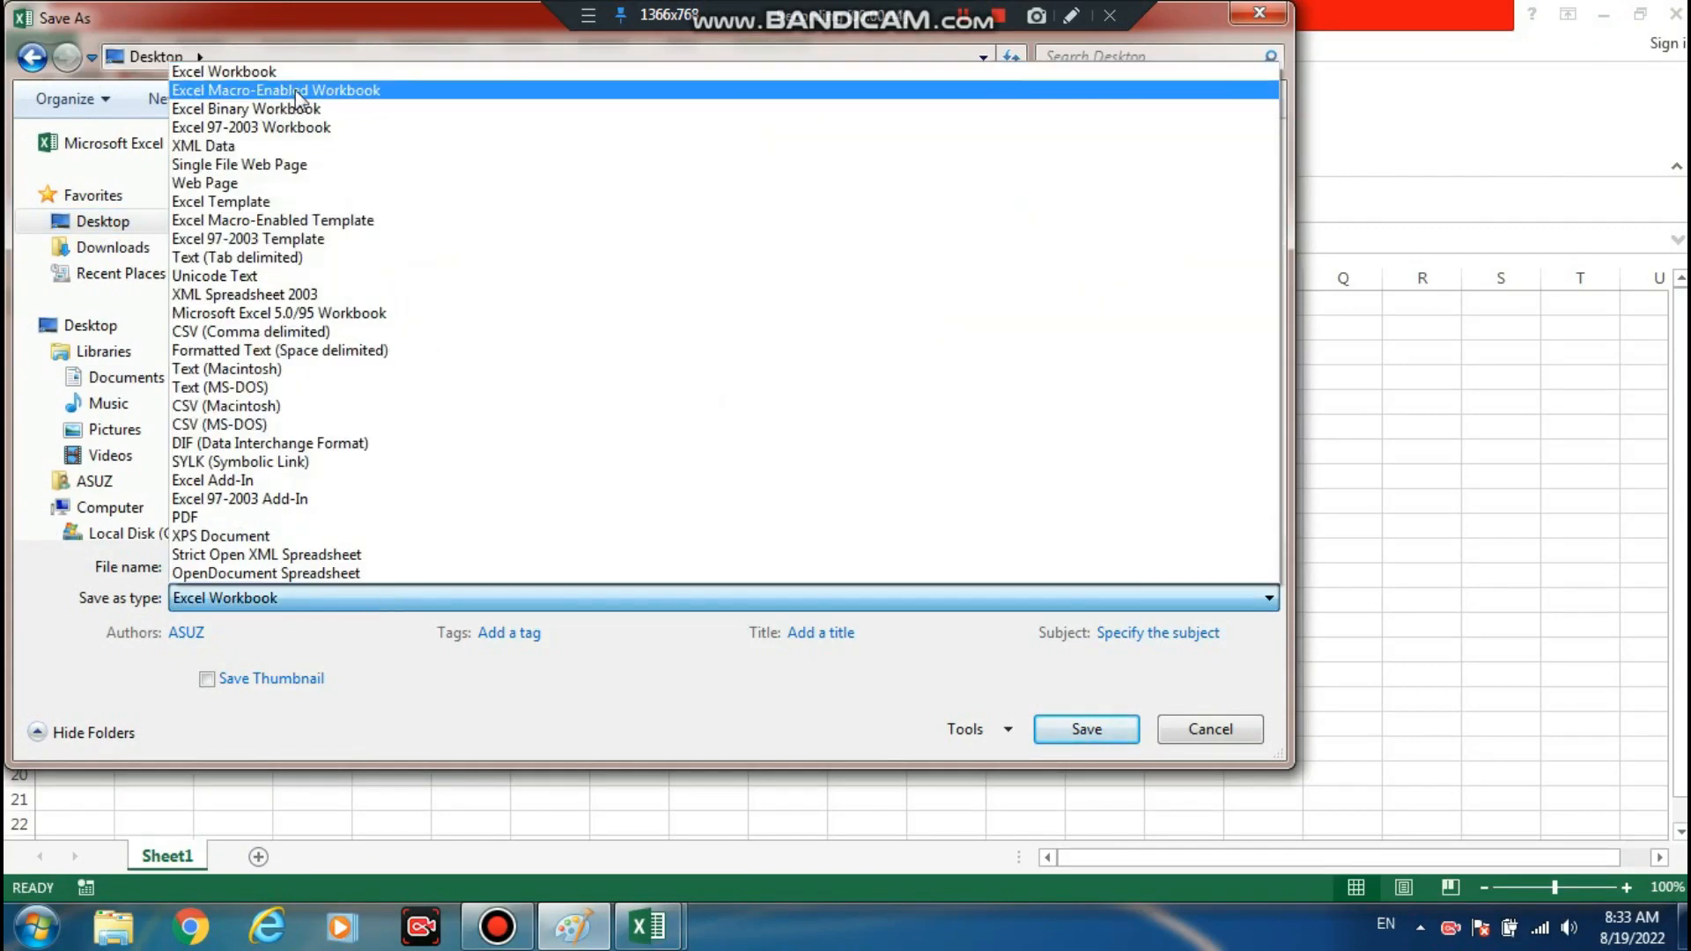
left_click(368, 92)
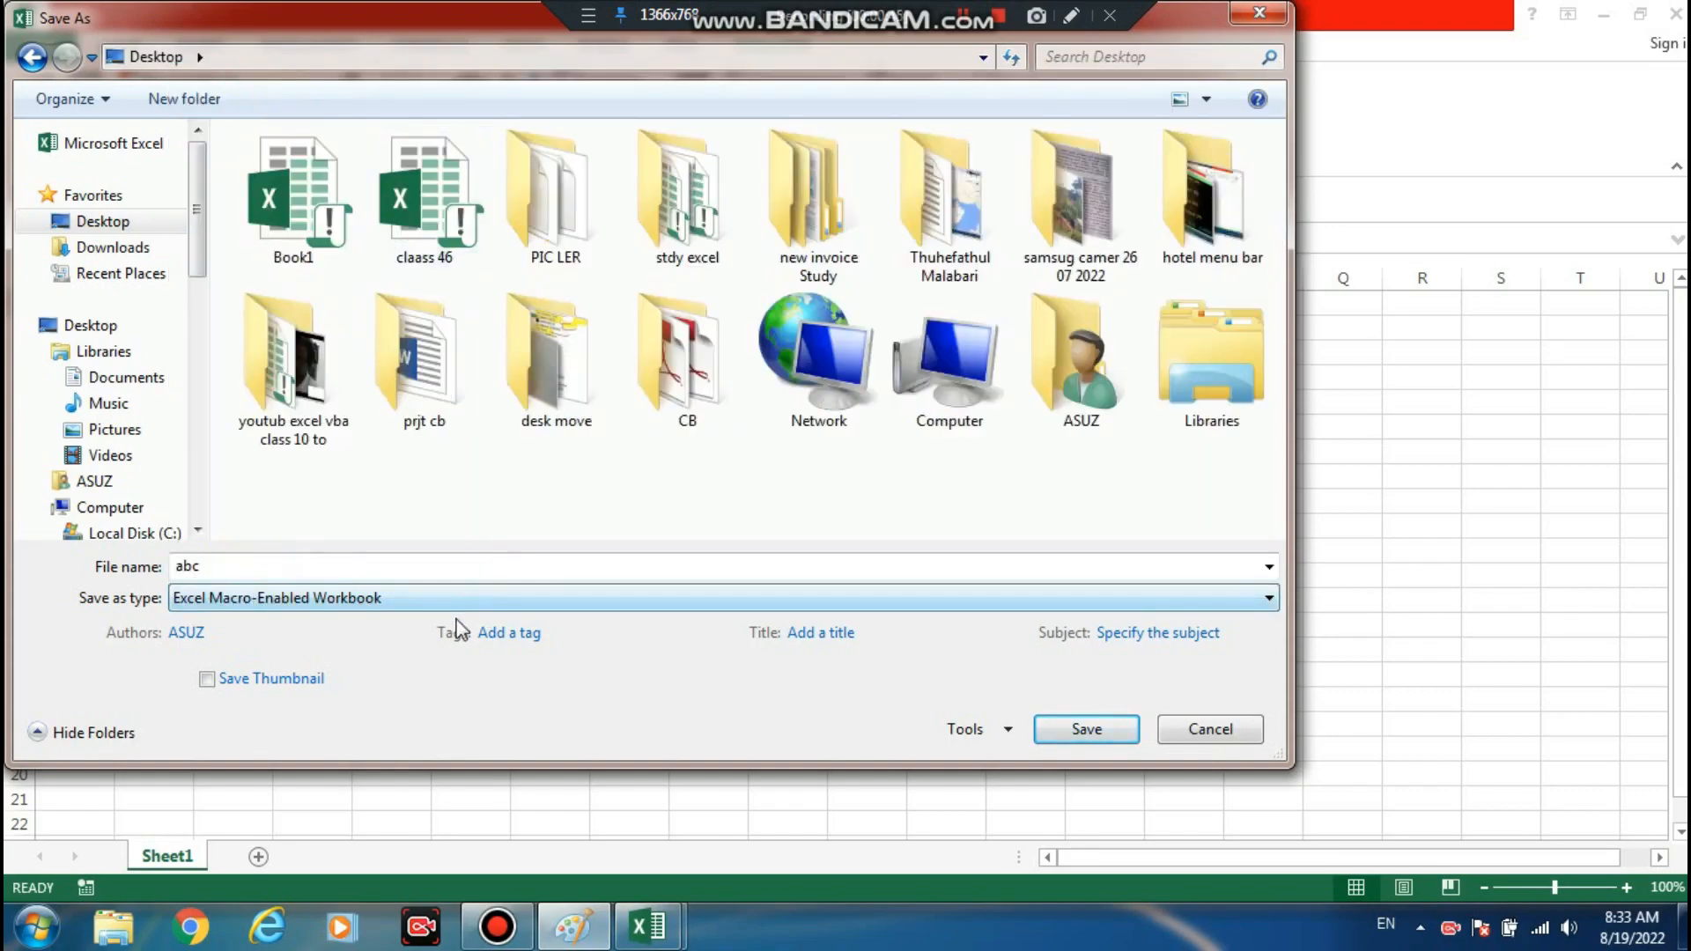
left_click(1089, 742)
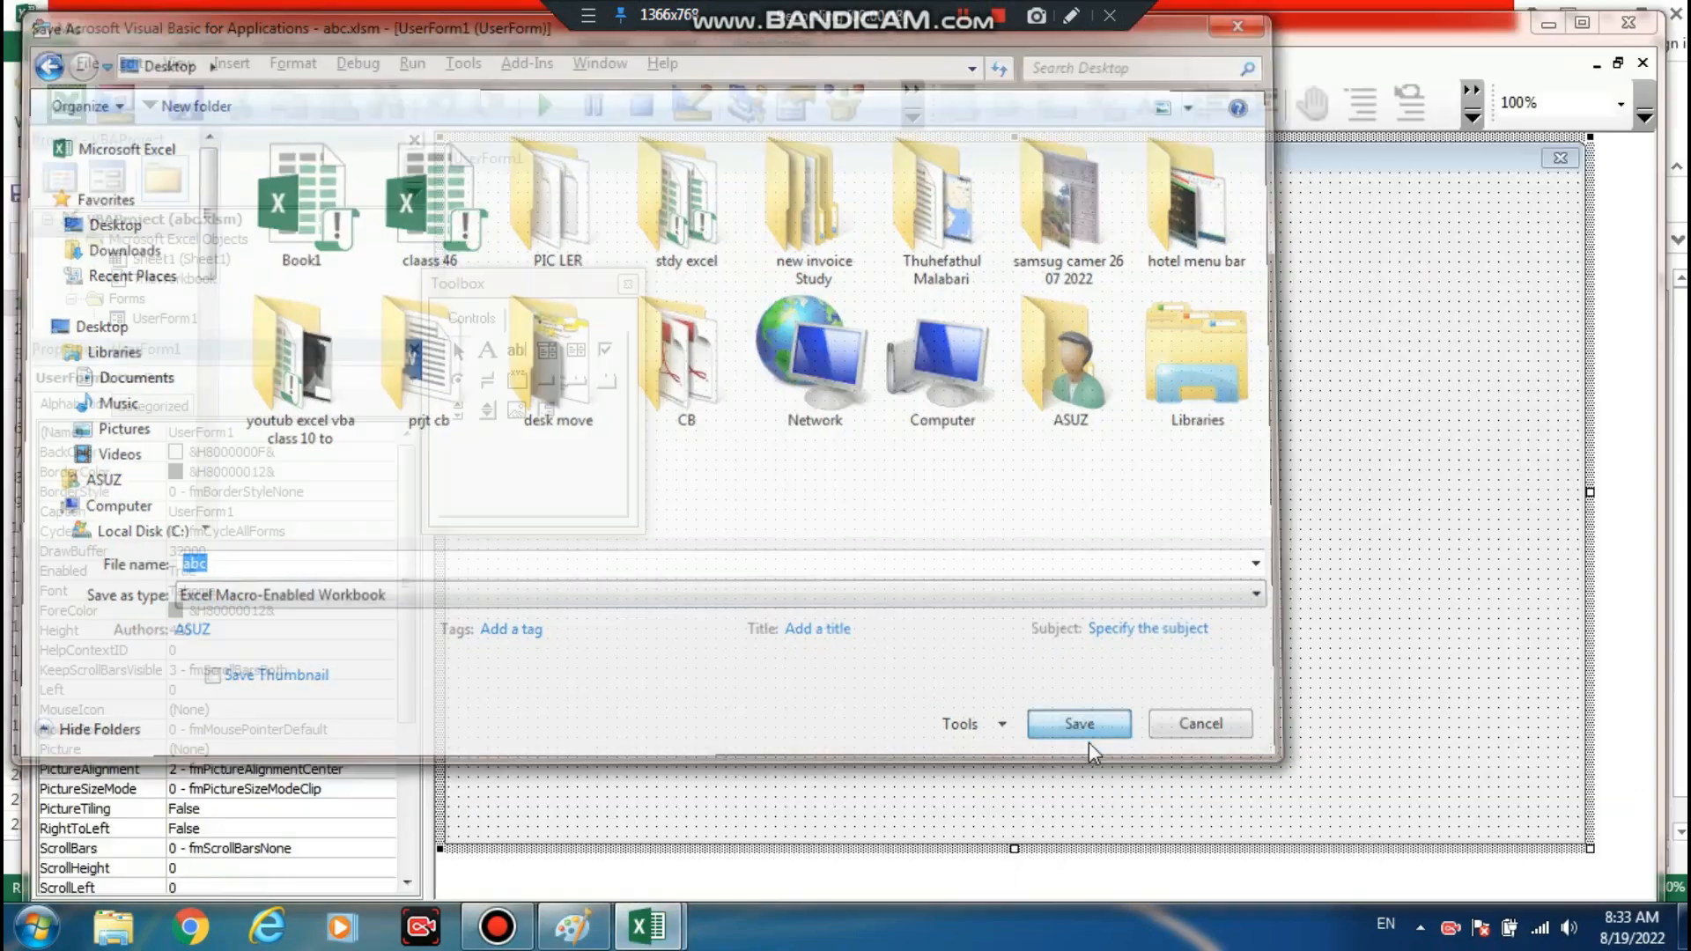
- Make the project explorer taller above the properties list and reposition the Toolbox over the form's lower middle area
left_click_drag(513, 298, 448, 549)
left_click_drag(226, 334, 185, 453)
left_click_drag(476, 547, 975, 523)
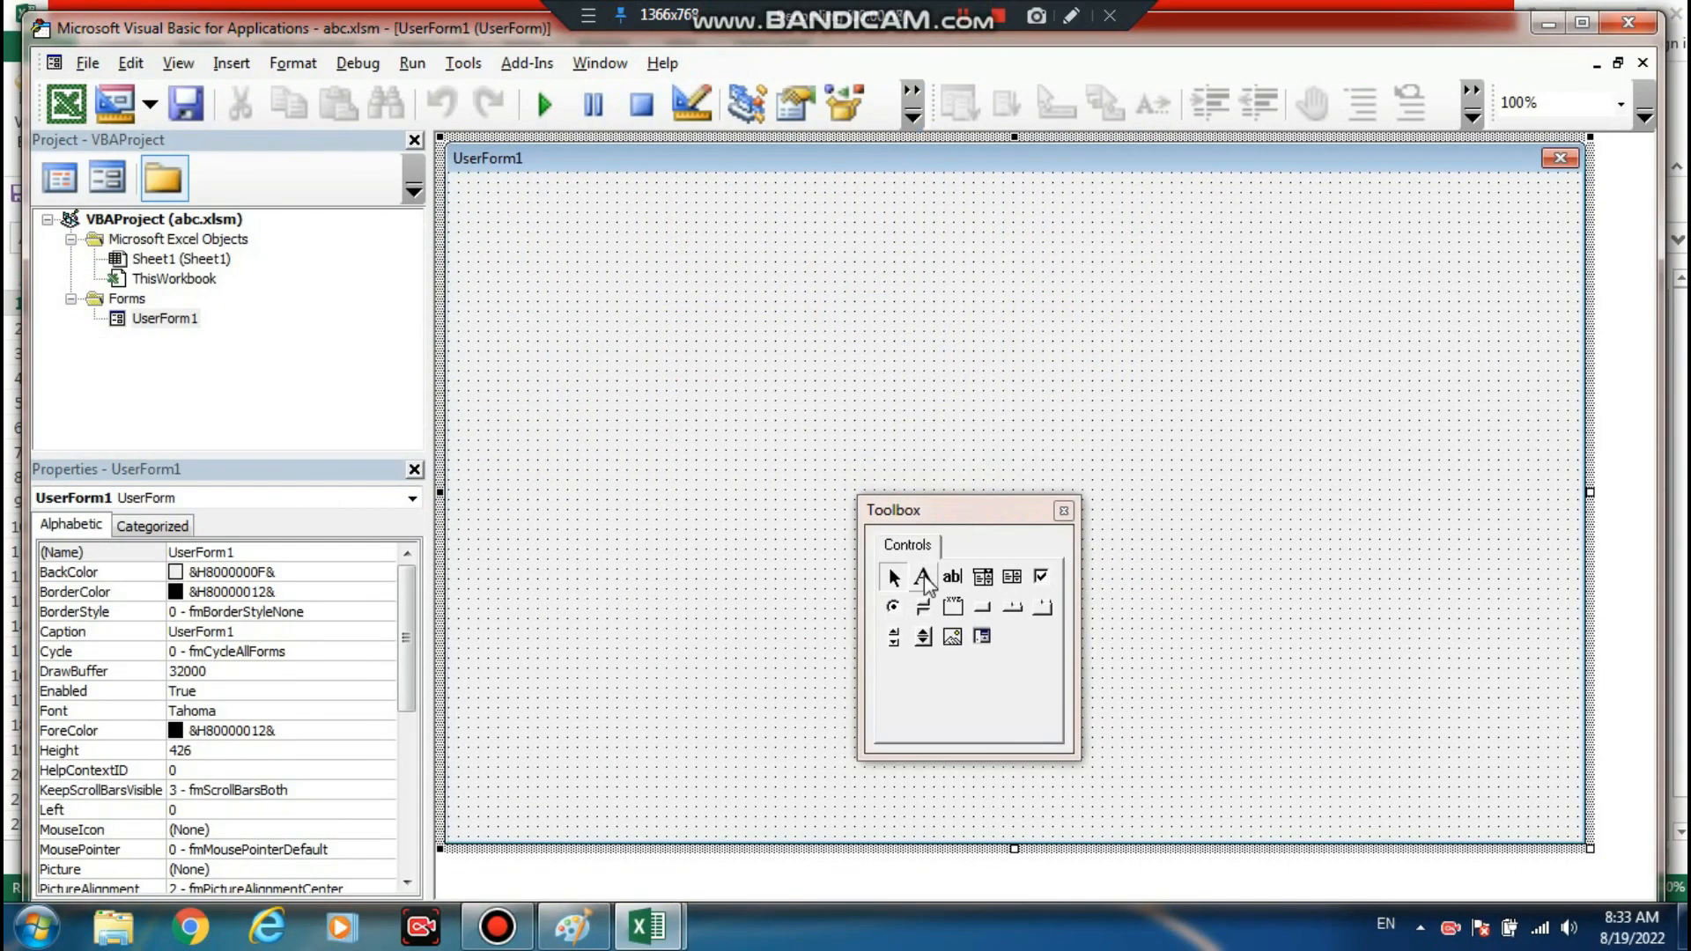
left_click(925, 581)
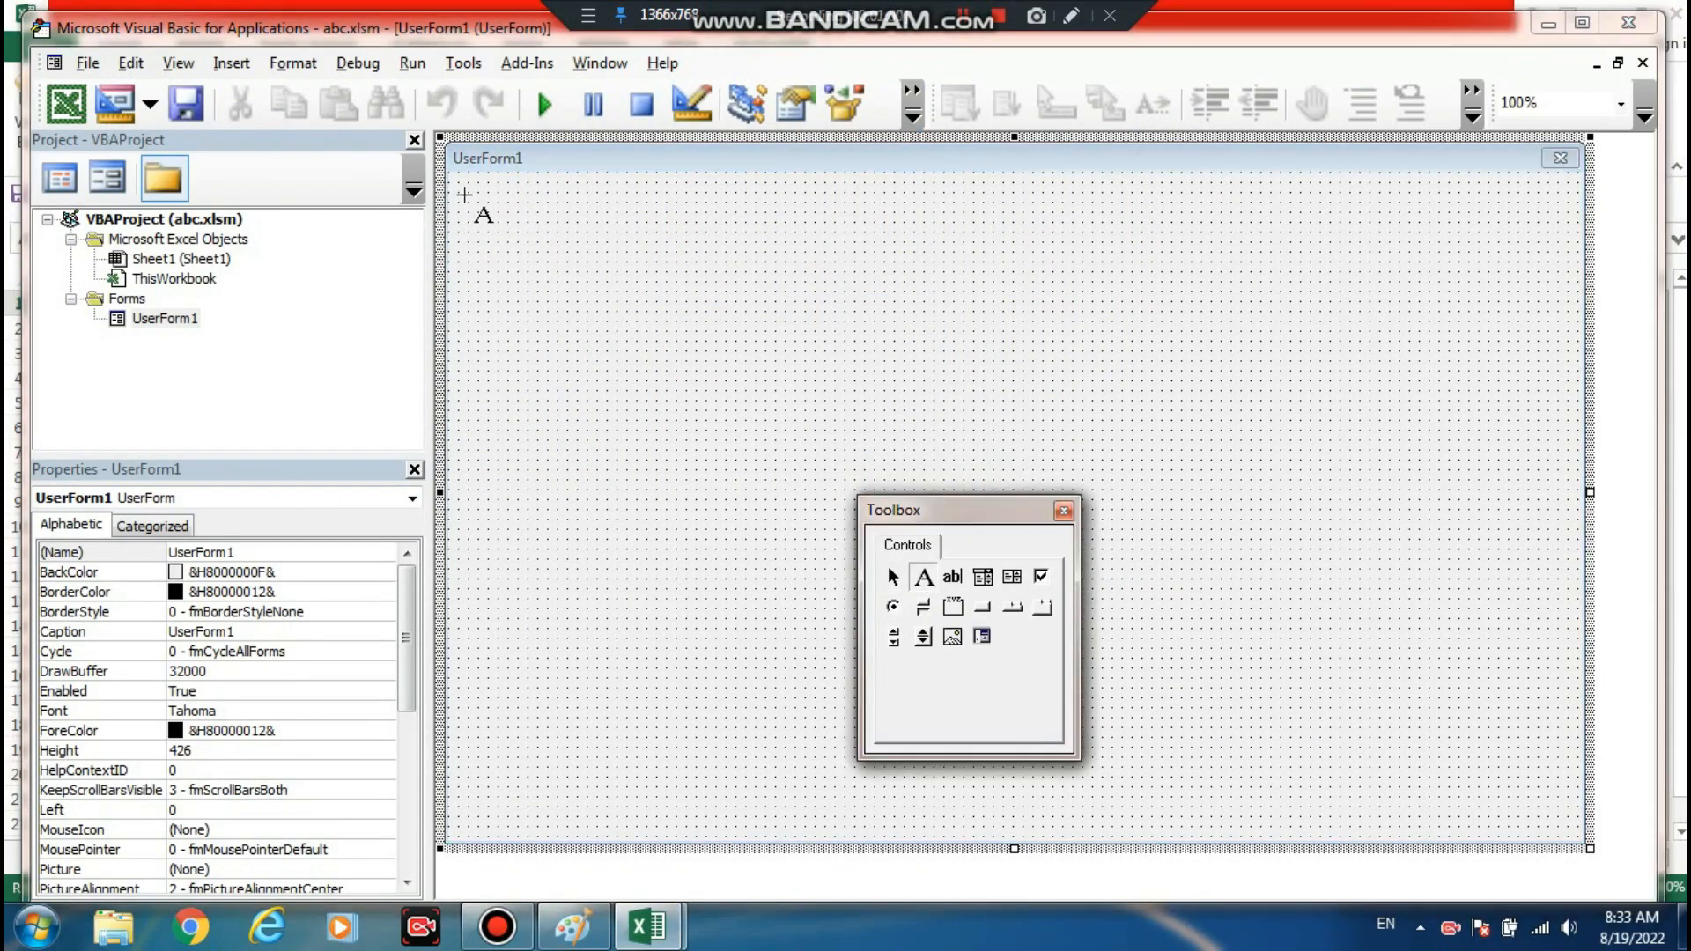
left_click_drag(469, 192, 675, 254)
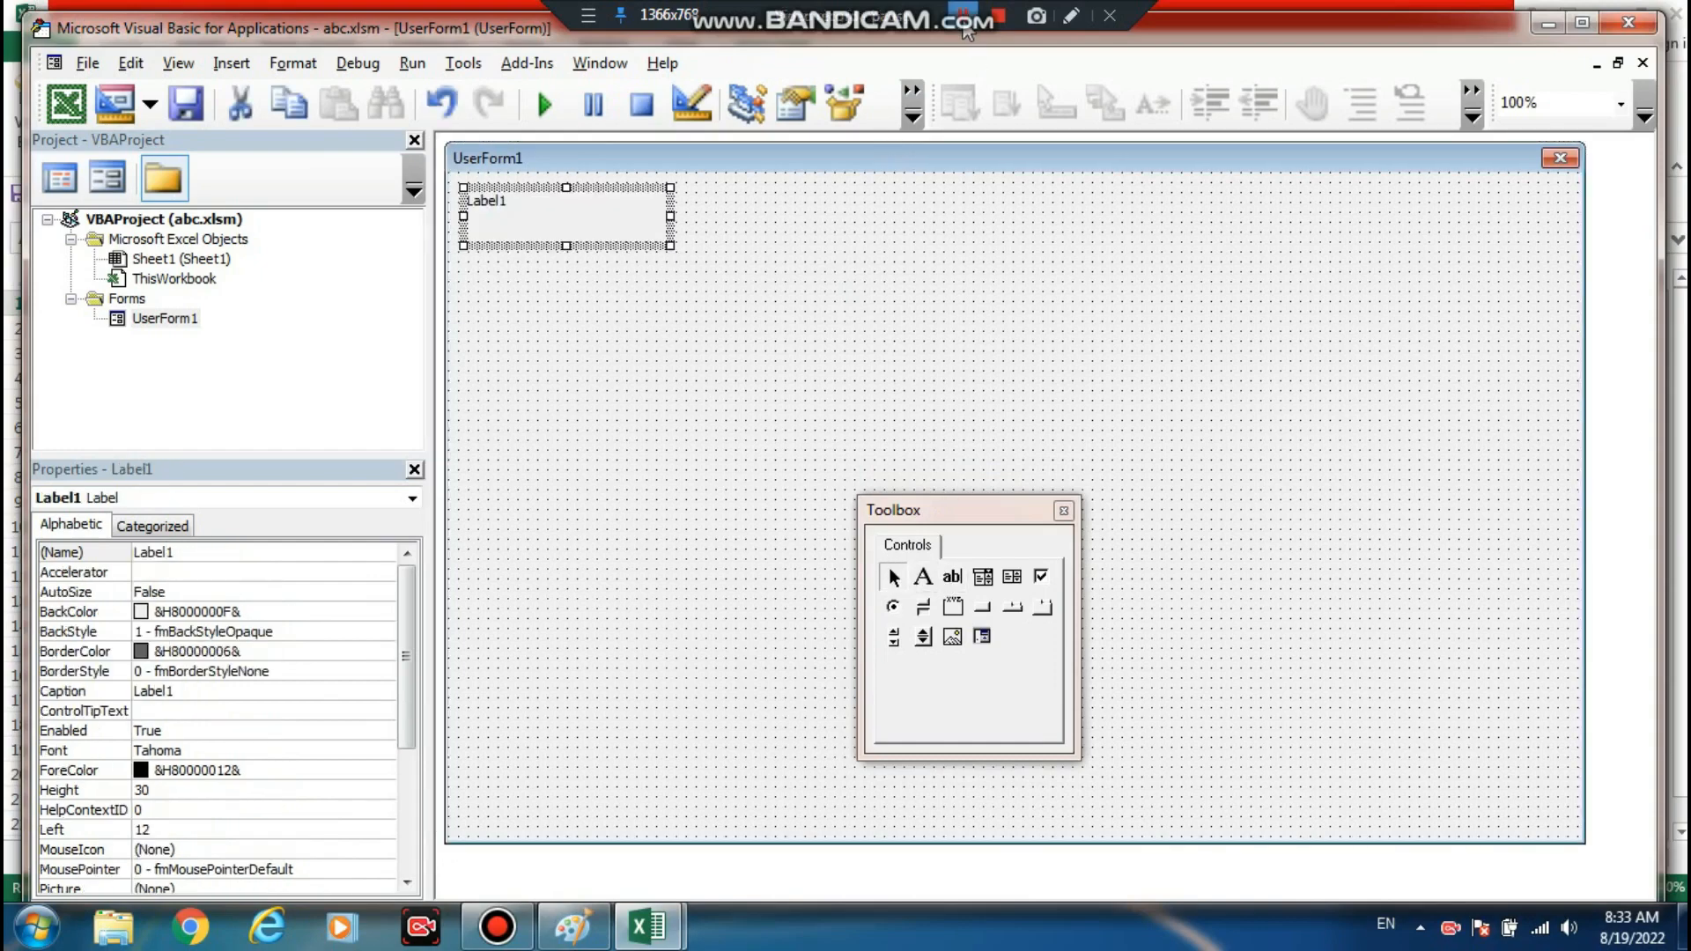
left_click(568, 240)
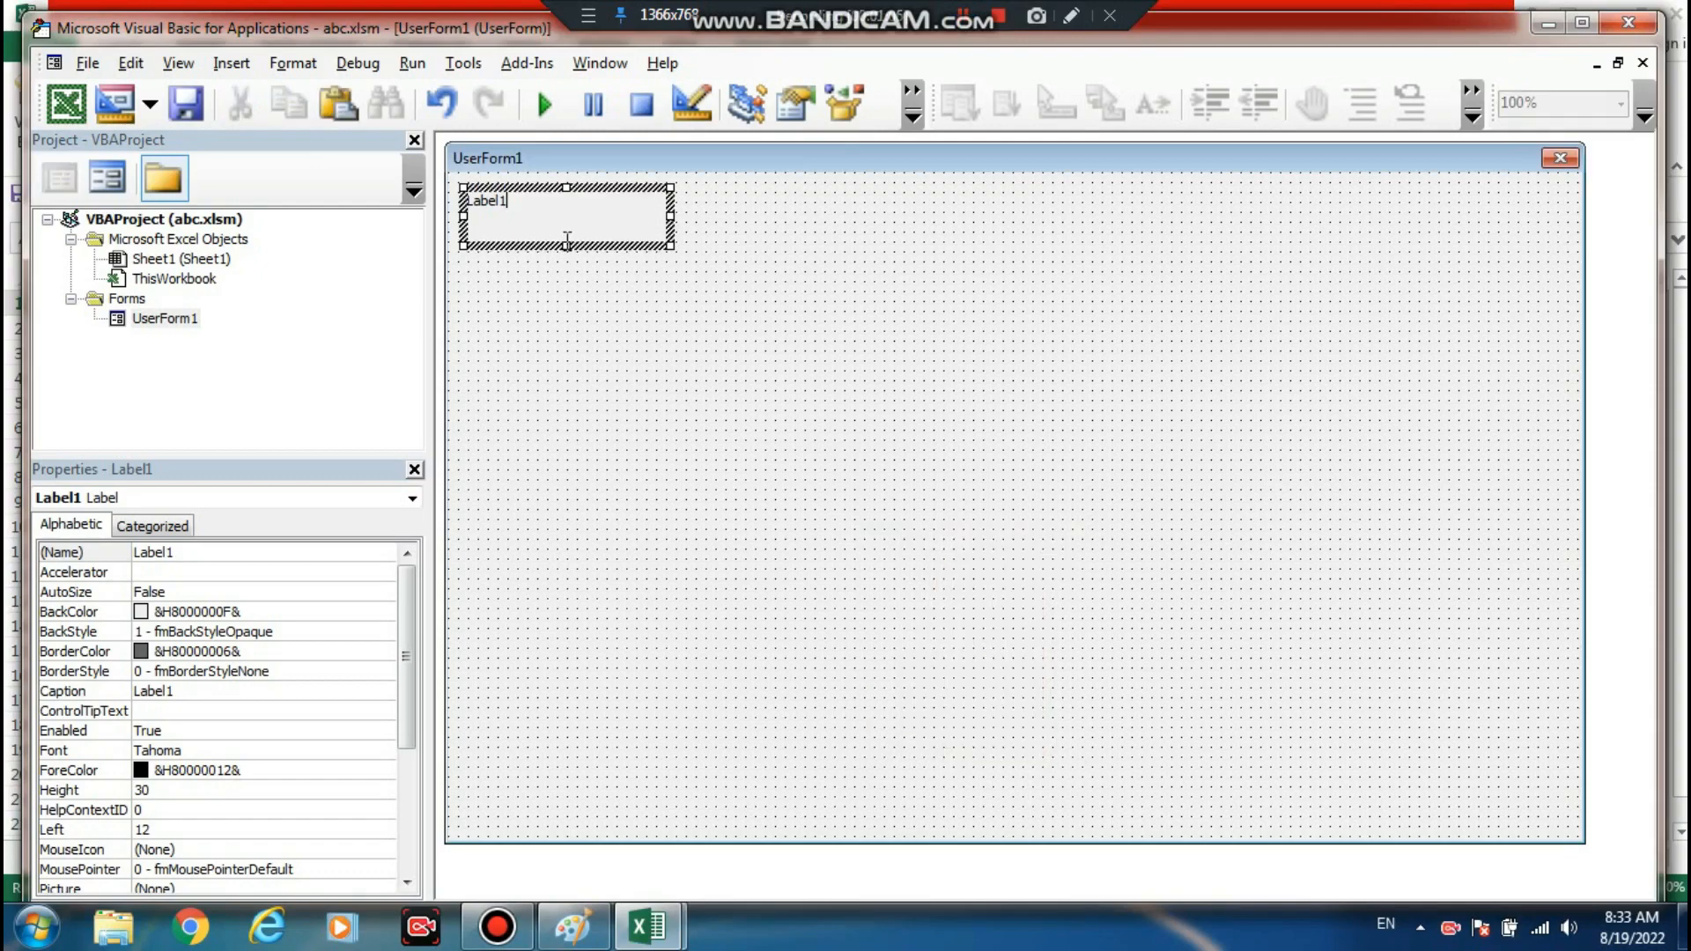
left_click(584, 302)
left_click(563, 238)
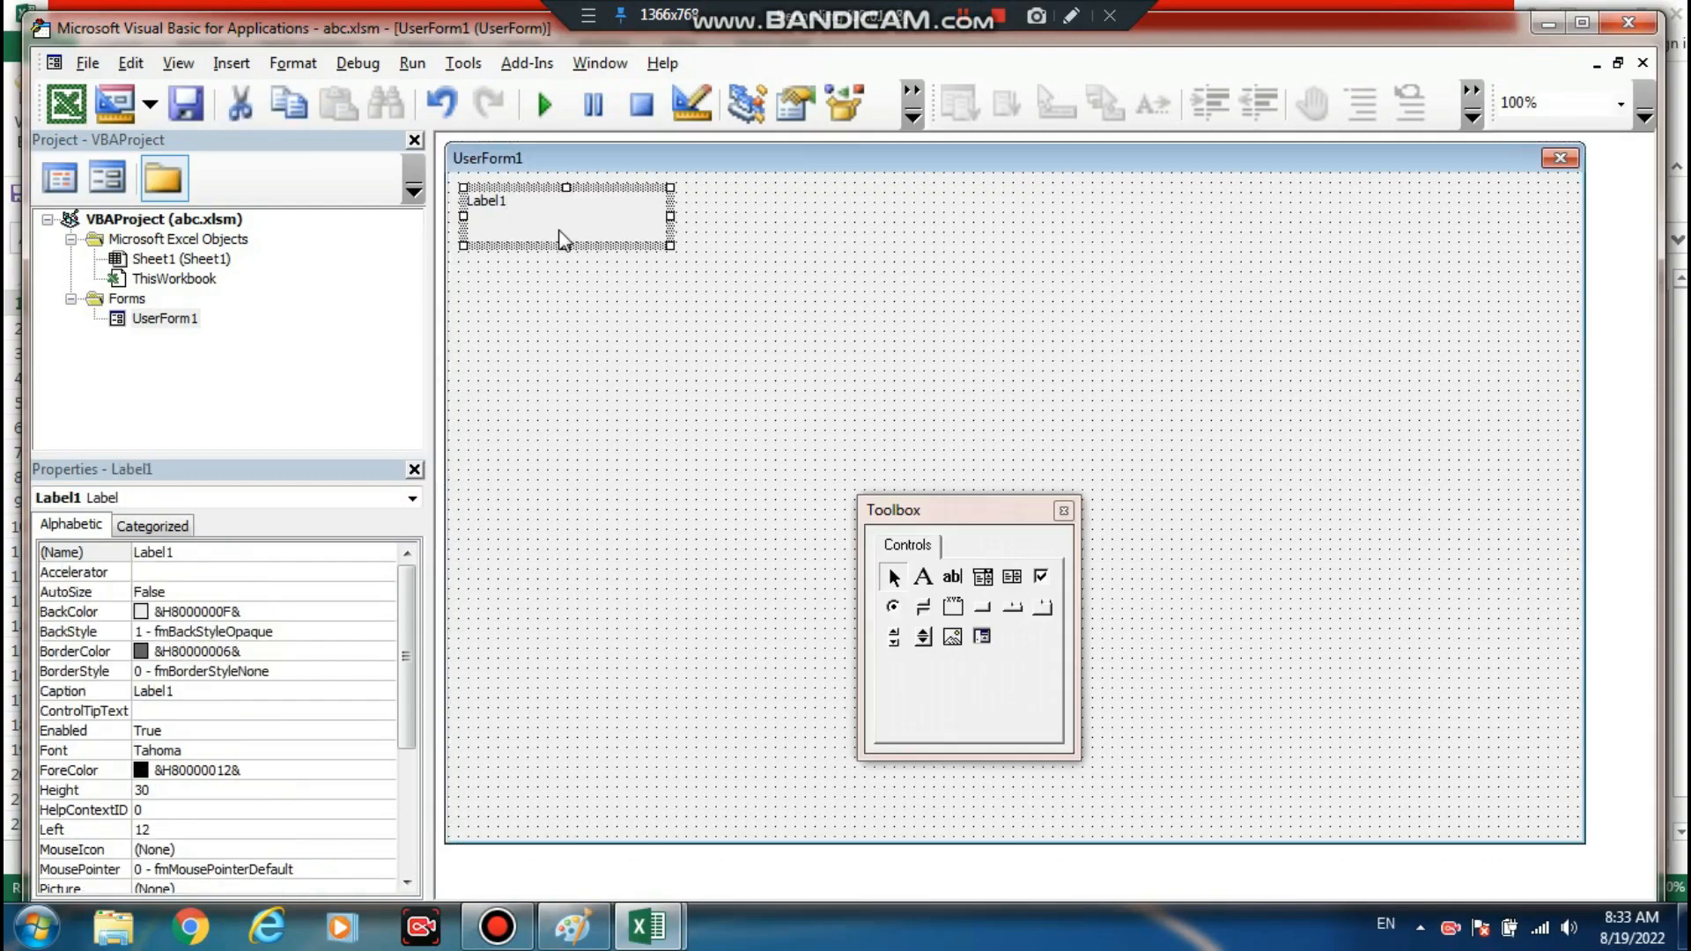
key("Delete")
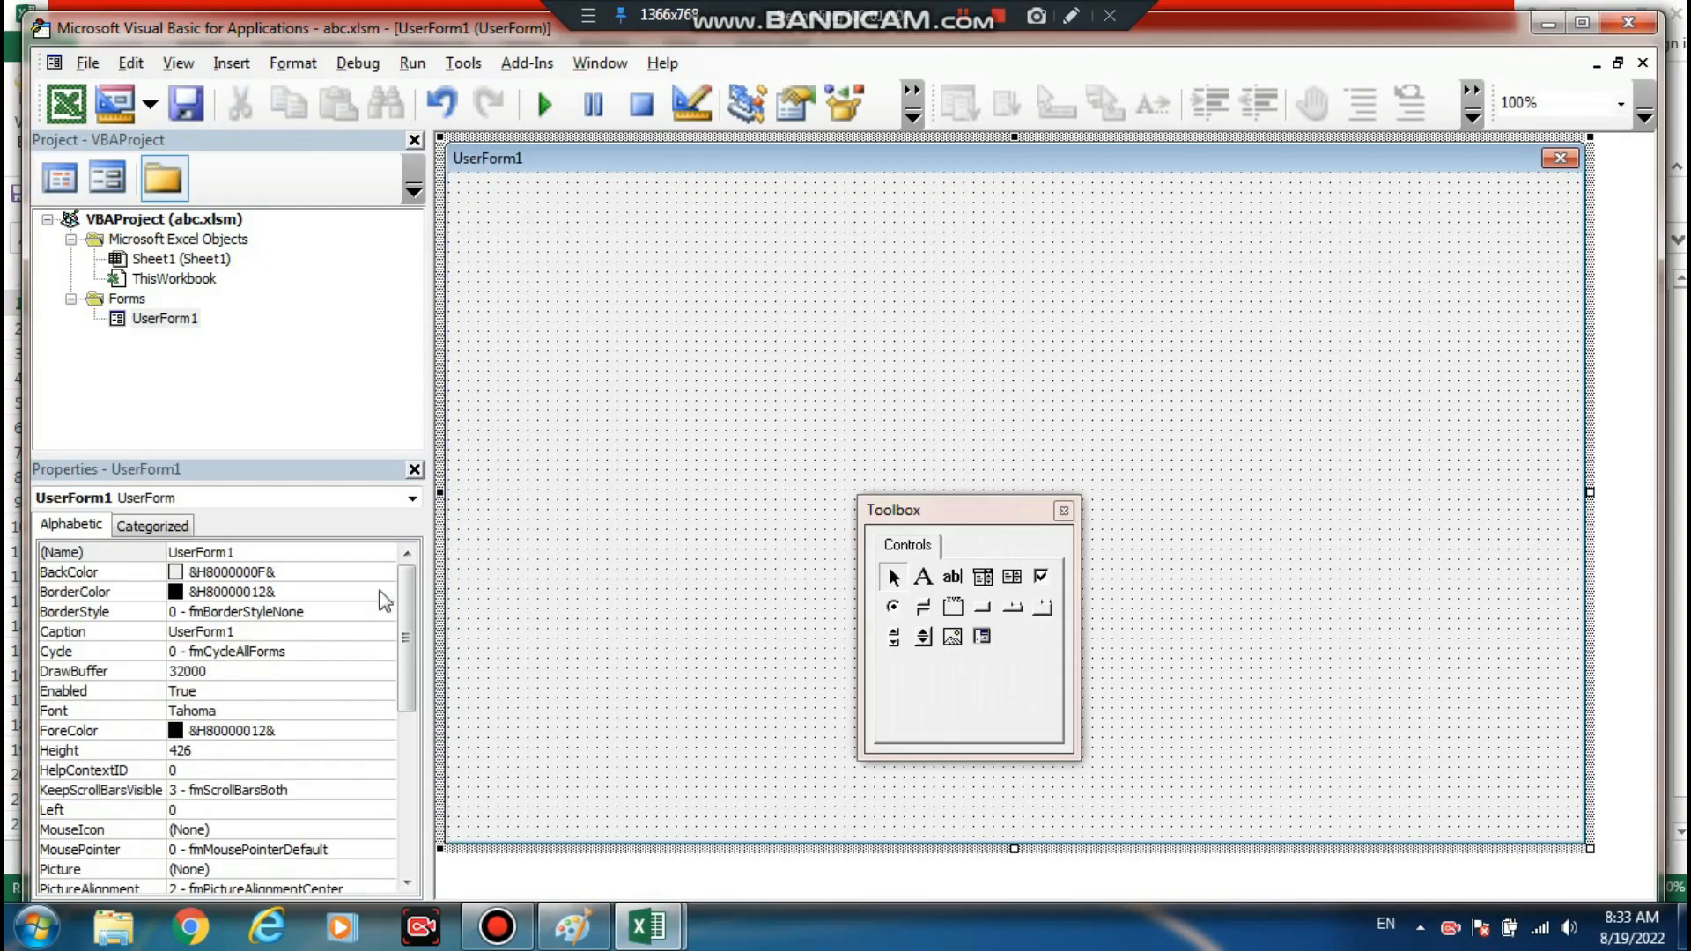
- Set the UserForm's font to Tahoma Regular at size 16
left_click(351, 709)
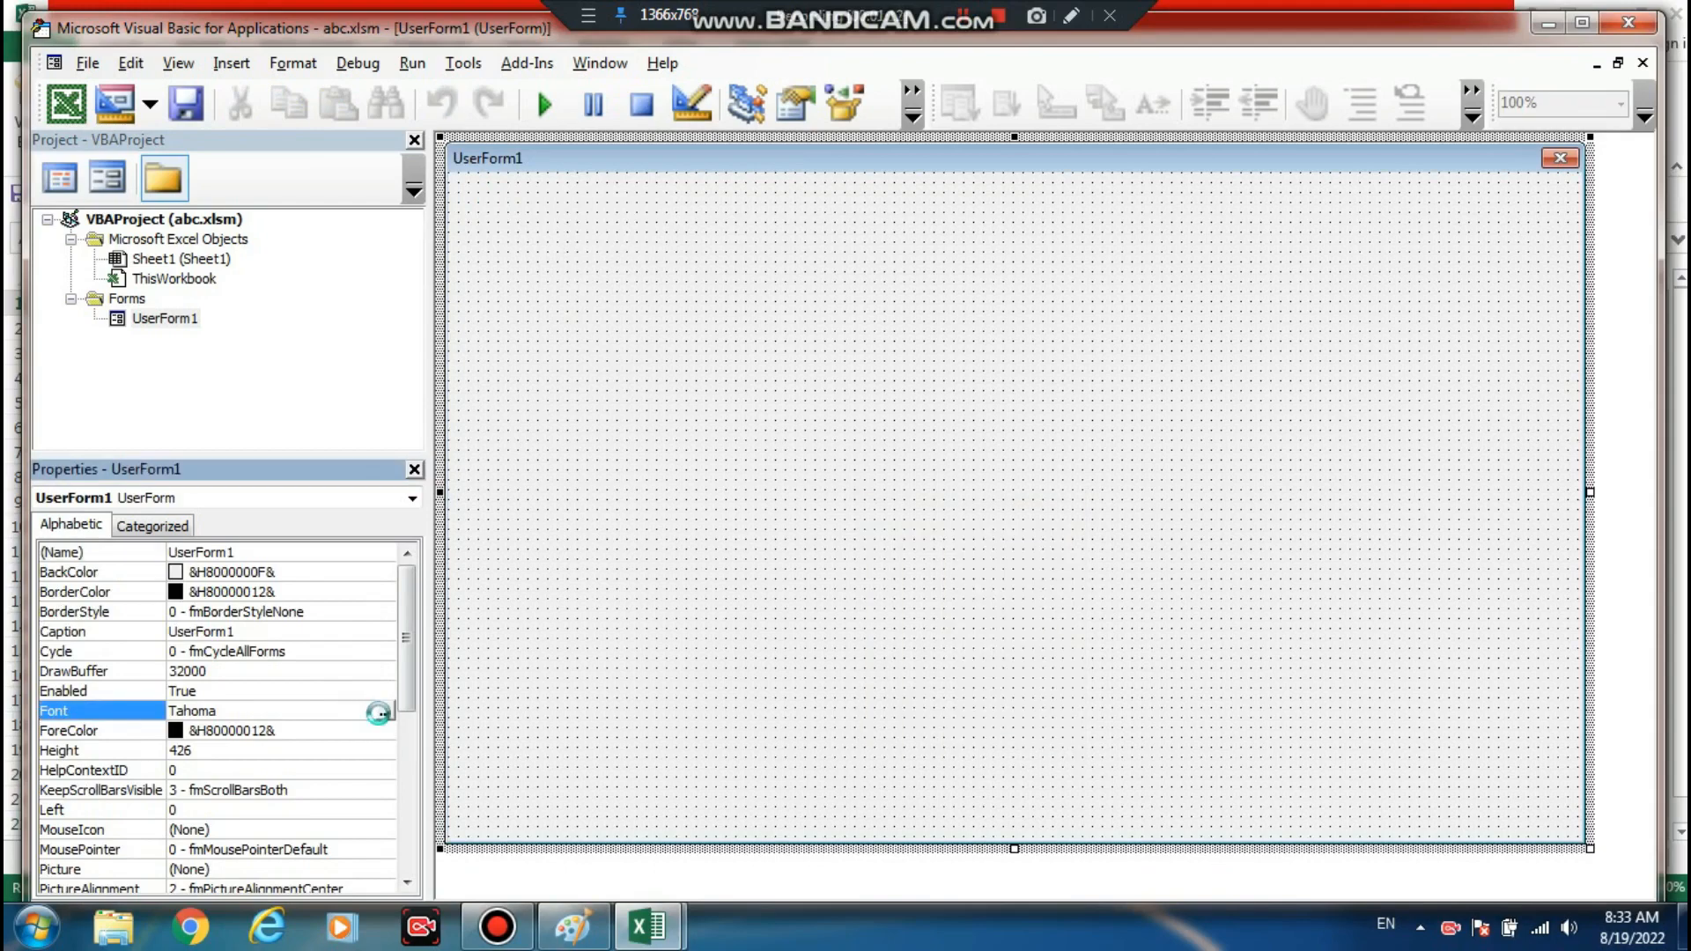
left_click(384, 715)
left_click(422, 350)
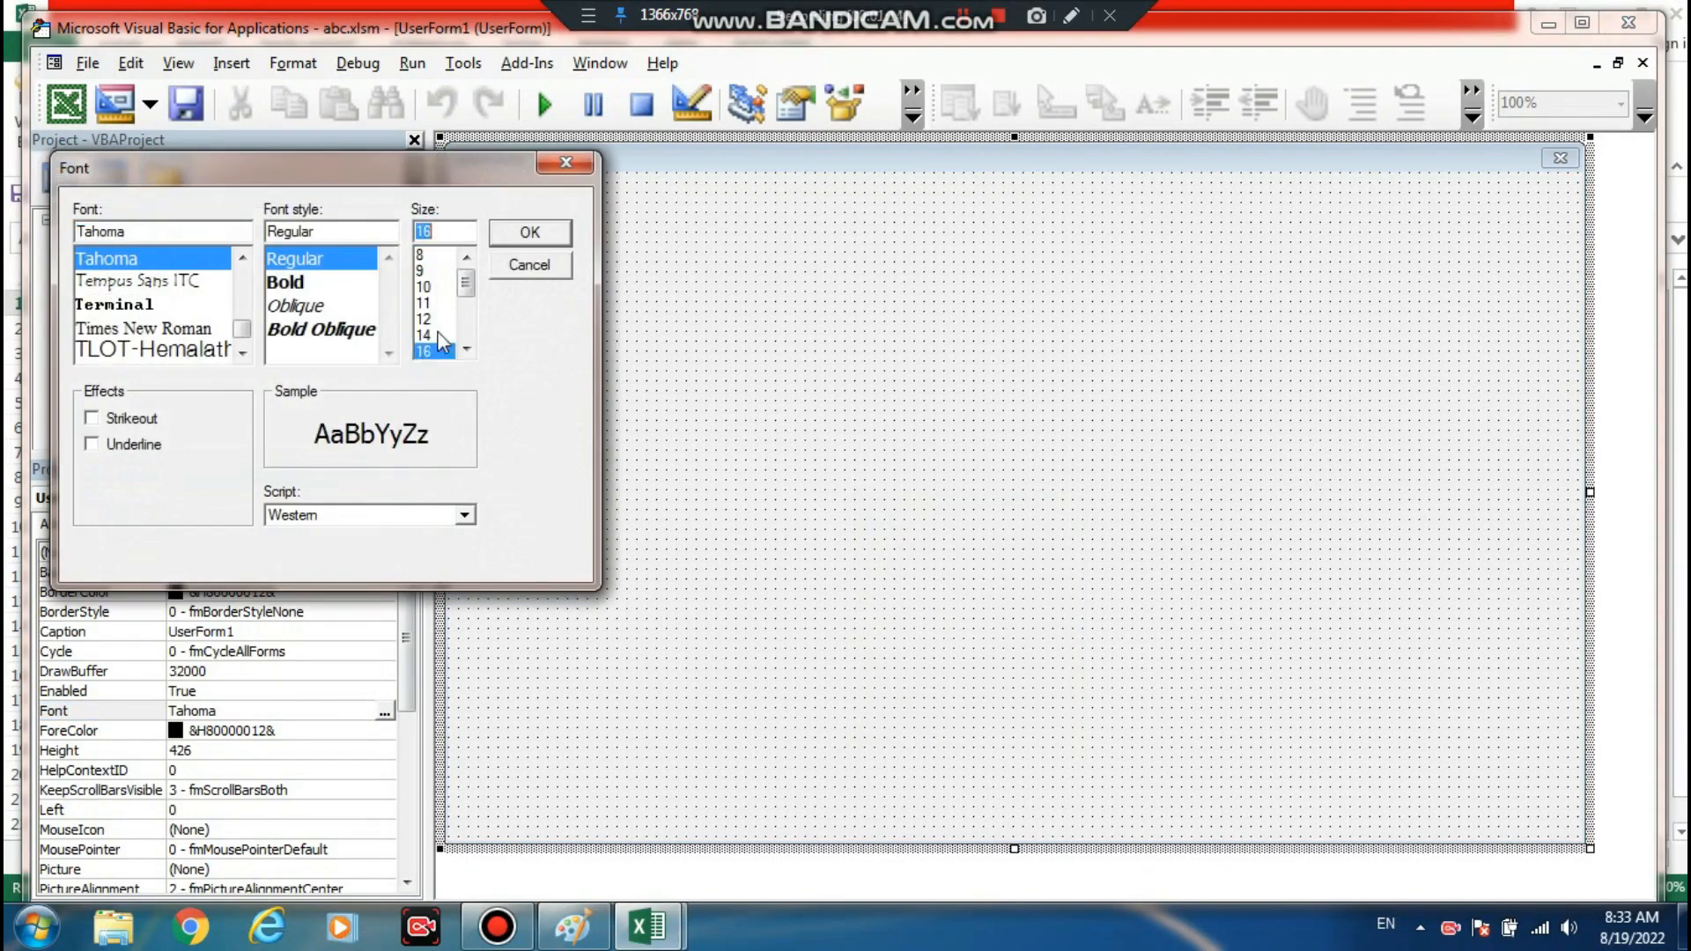
left_click(530, 232)
- Set the UserForm's background to the pale lavender-blue palette color &H00FFC0C0&
left_click(370, 574)
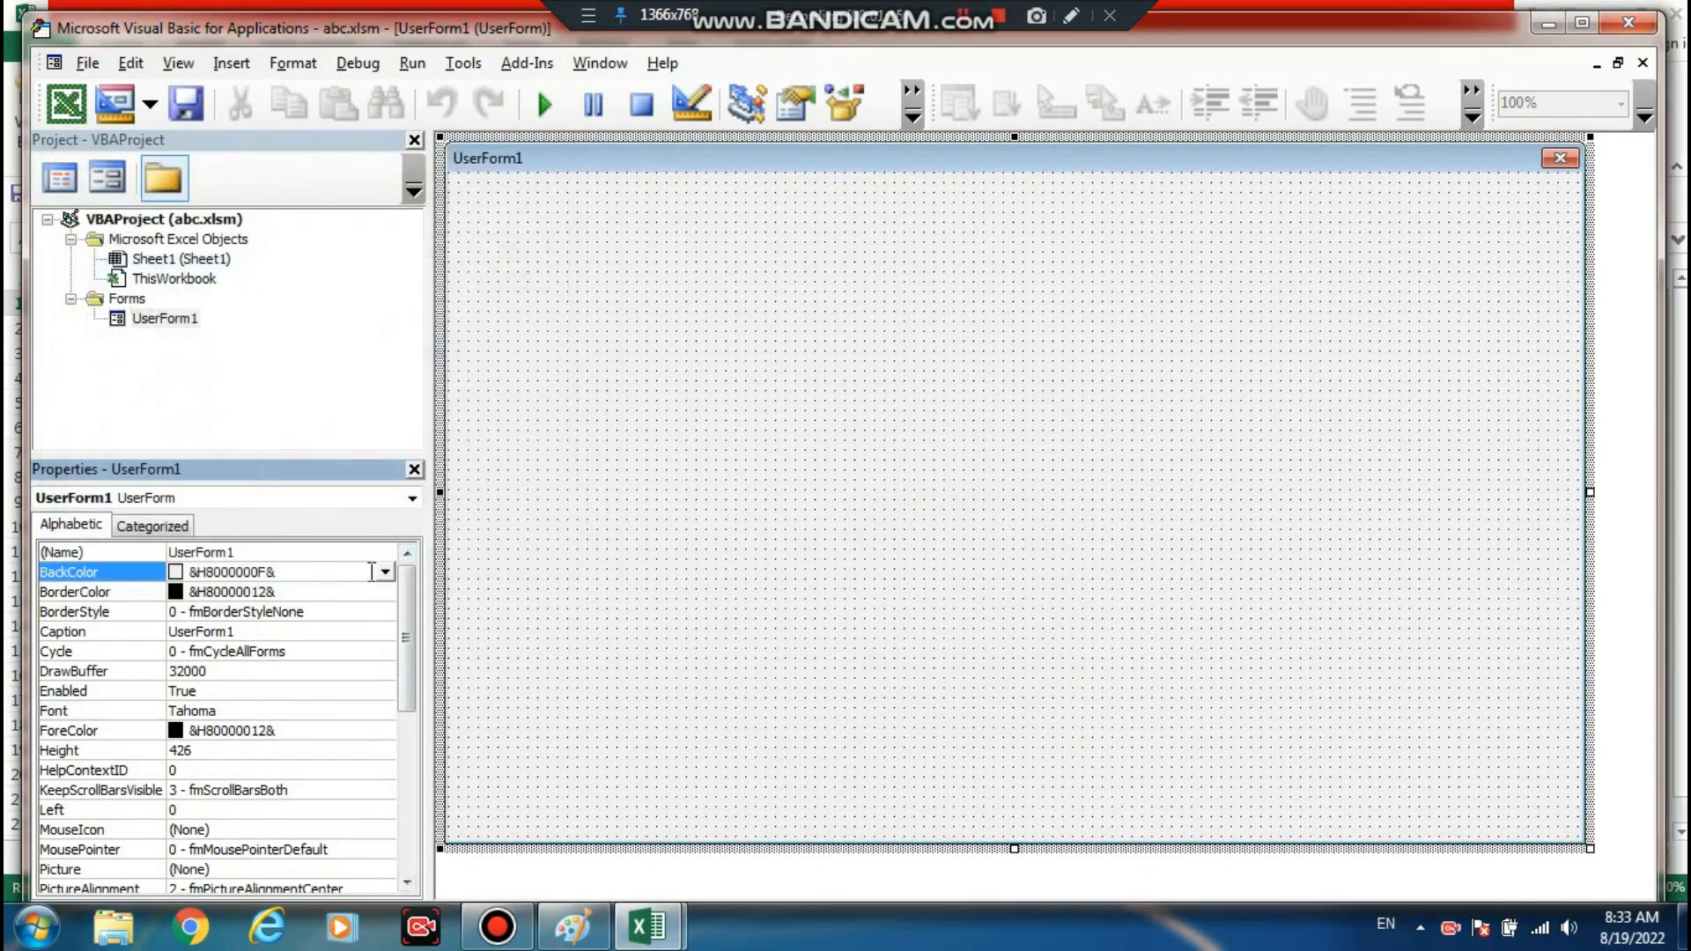
left_click(385, 571)
left_click(222, 606)
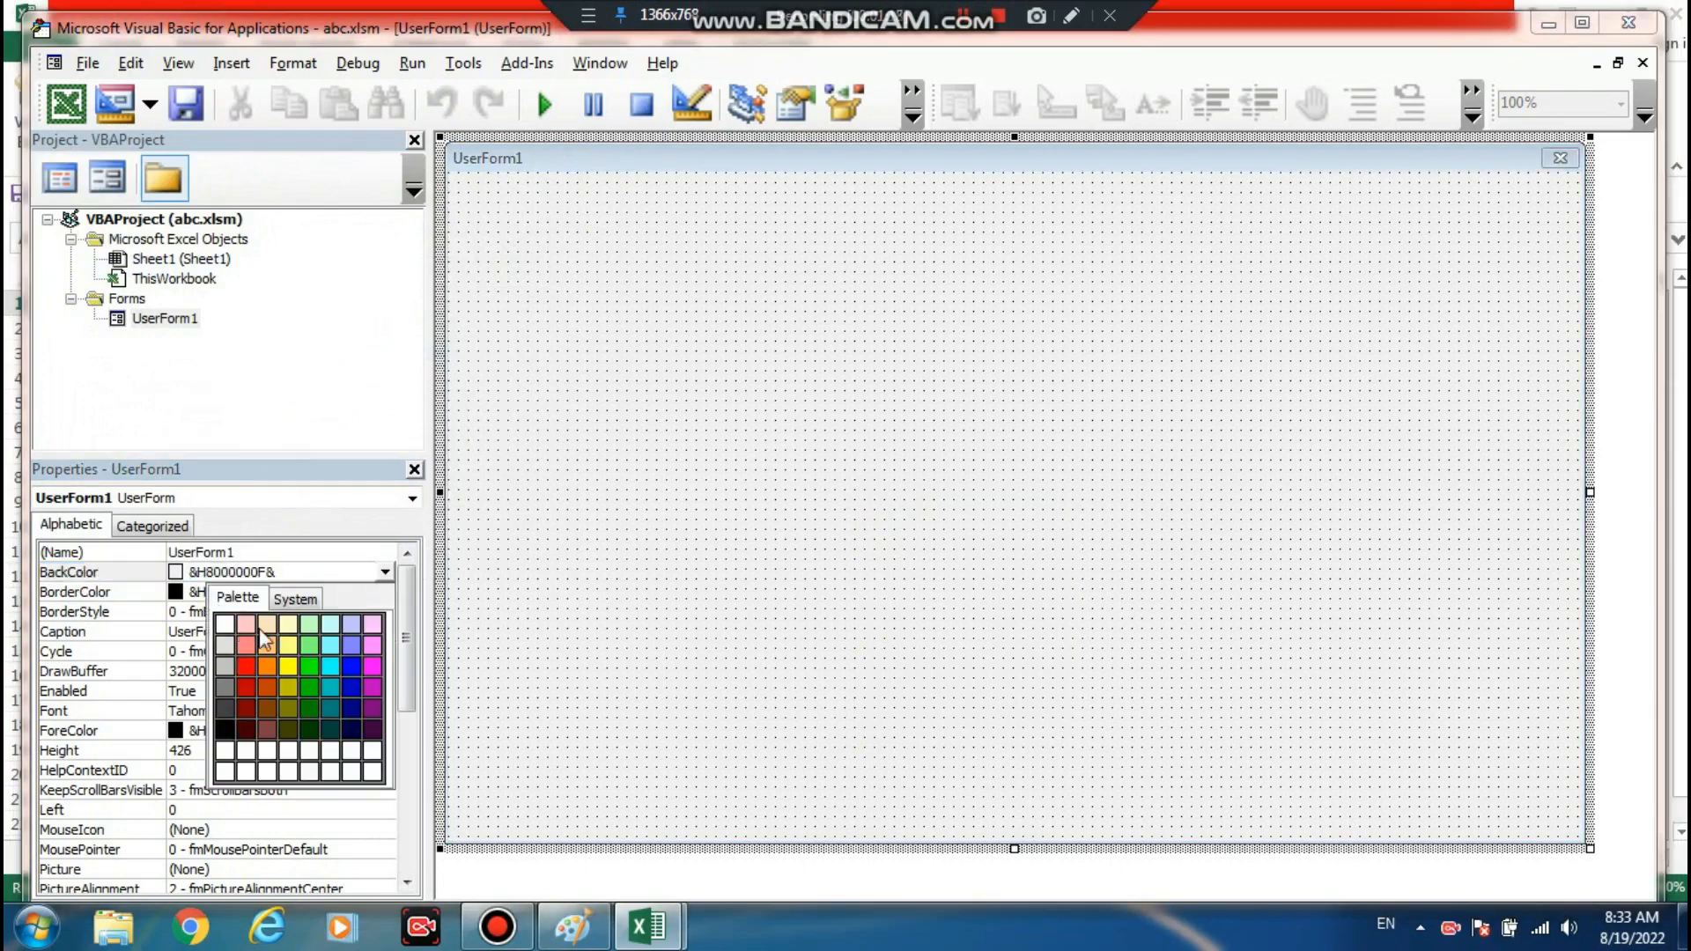
left_click(353, 625)
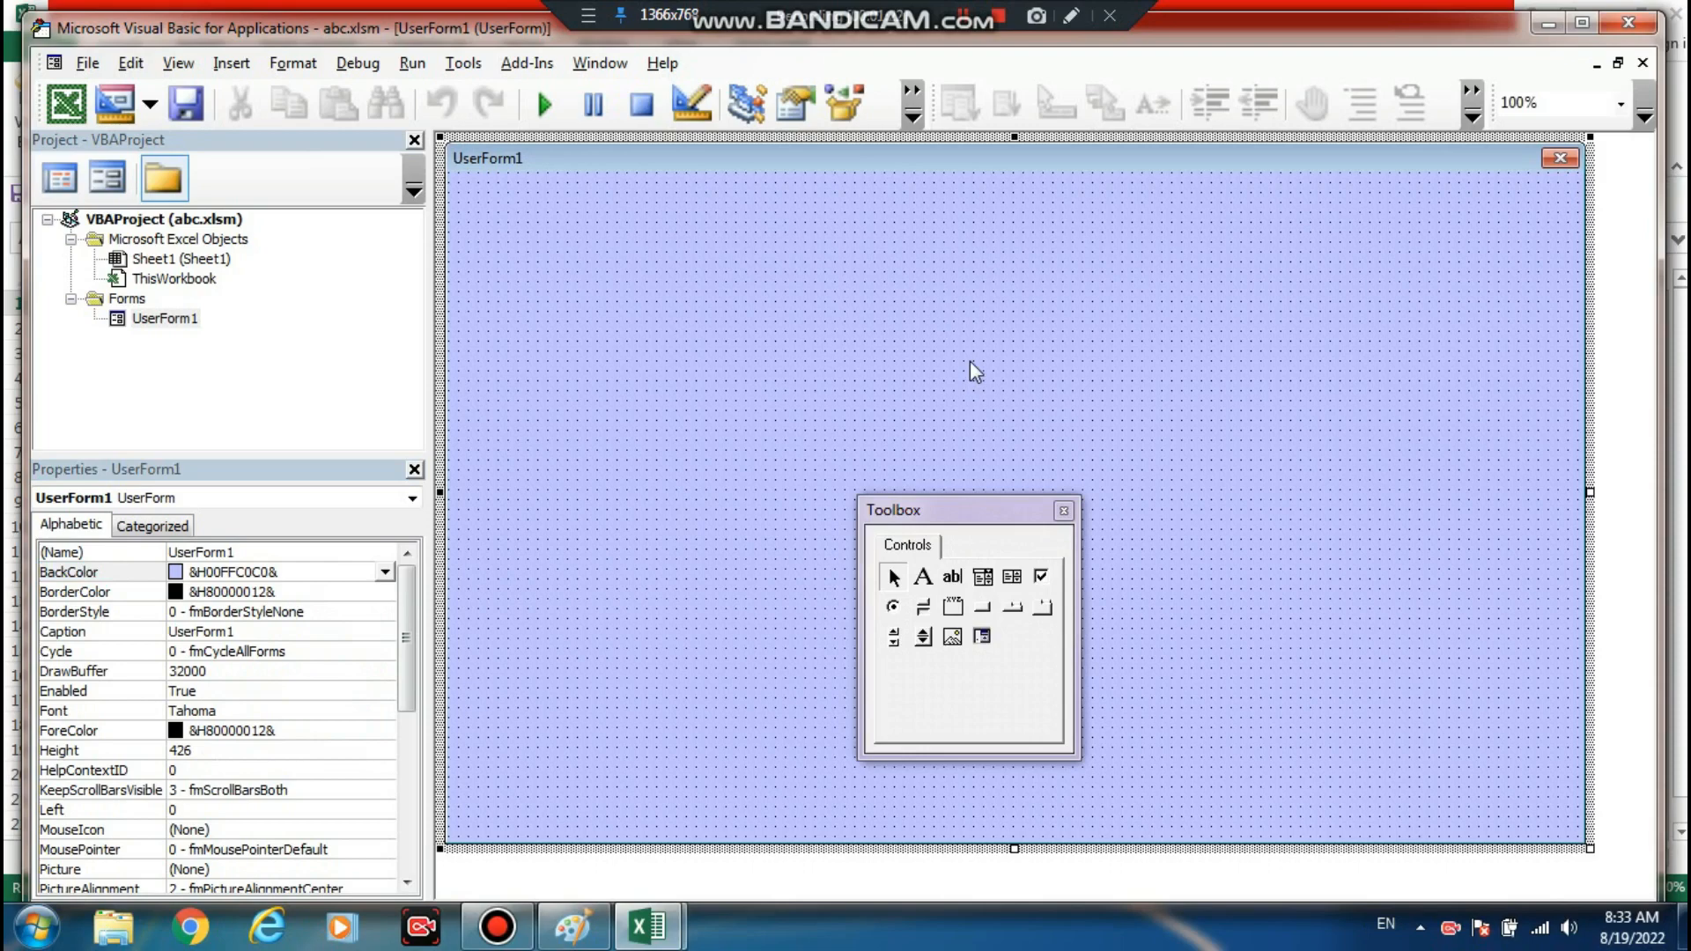
- Draw five labels along the form's upper edge: two stacked at the left, one wide in the middle and two stacked at the right
left_click(921, 588)
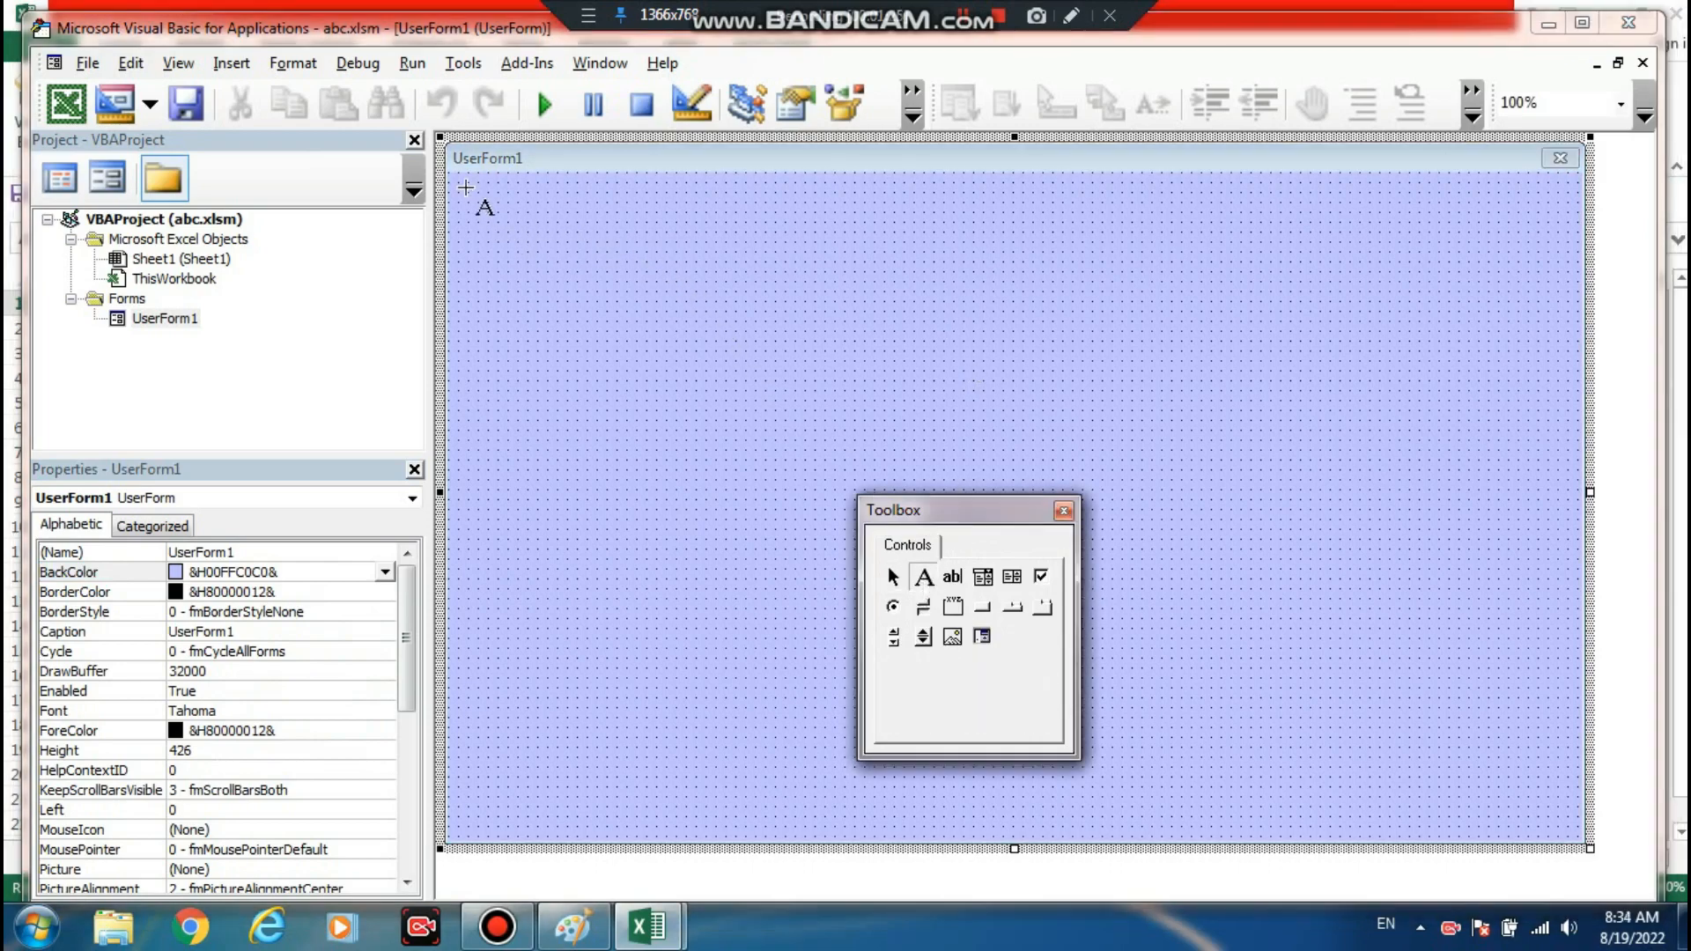
left_click_drag(462, 180, 631, 236)
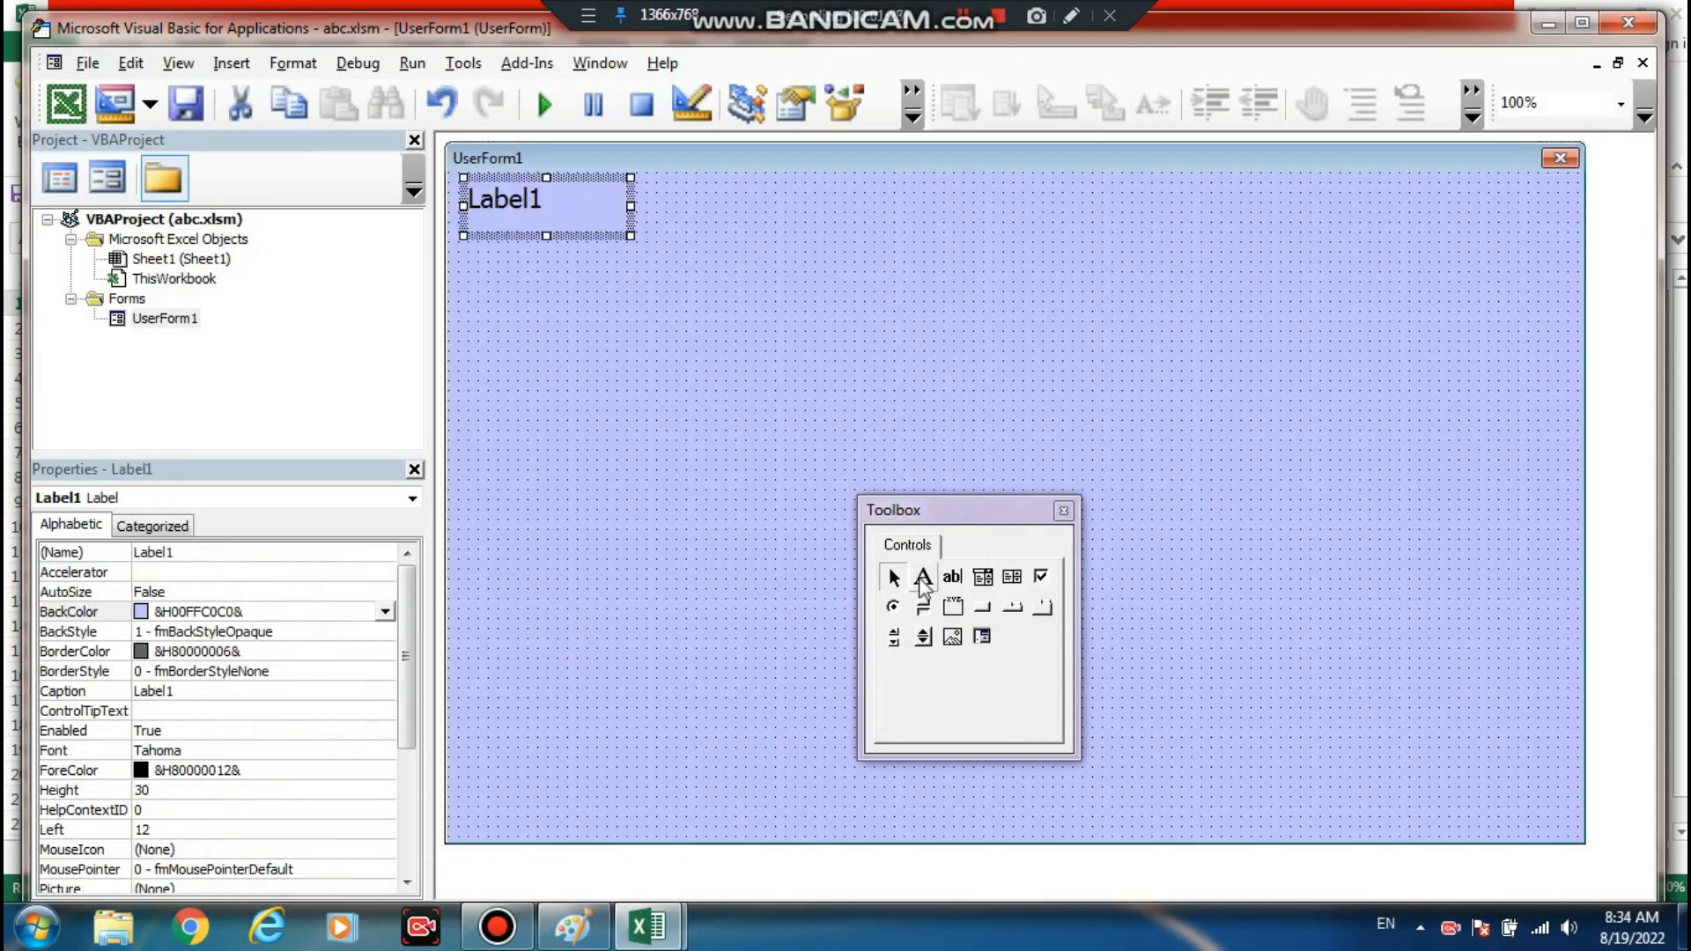
left_click(921, 583)
left_click_drag(467, 252, 640, 305)
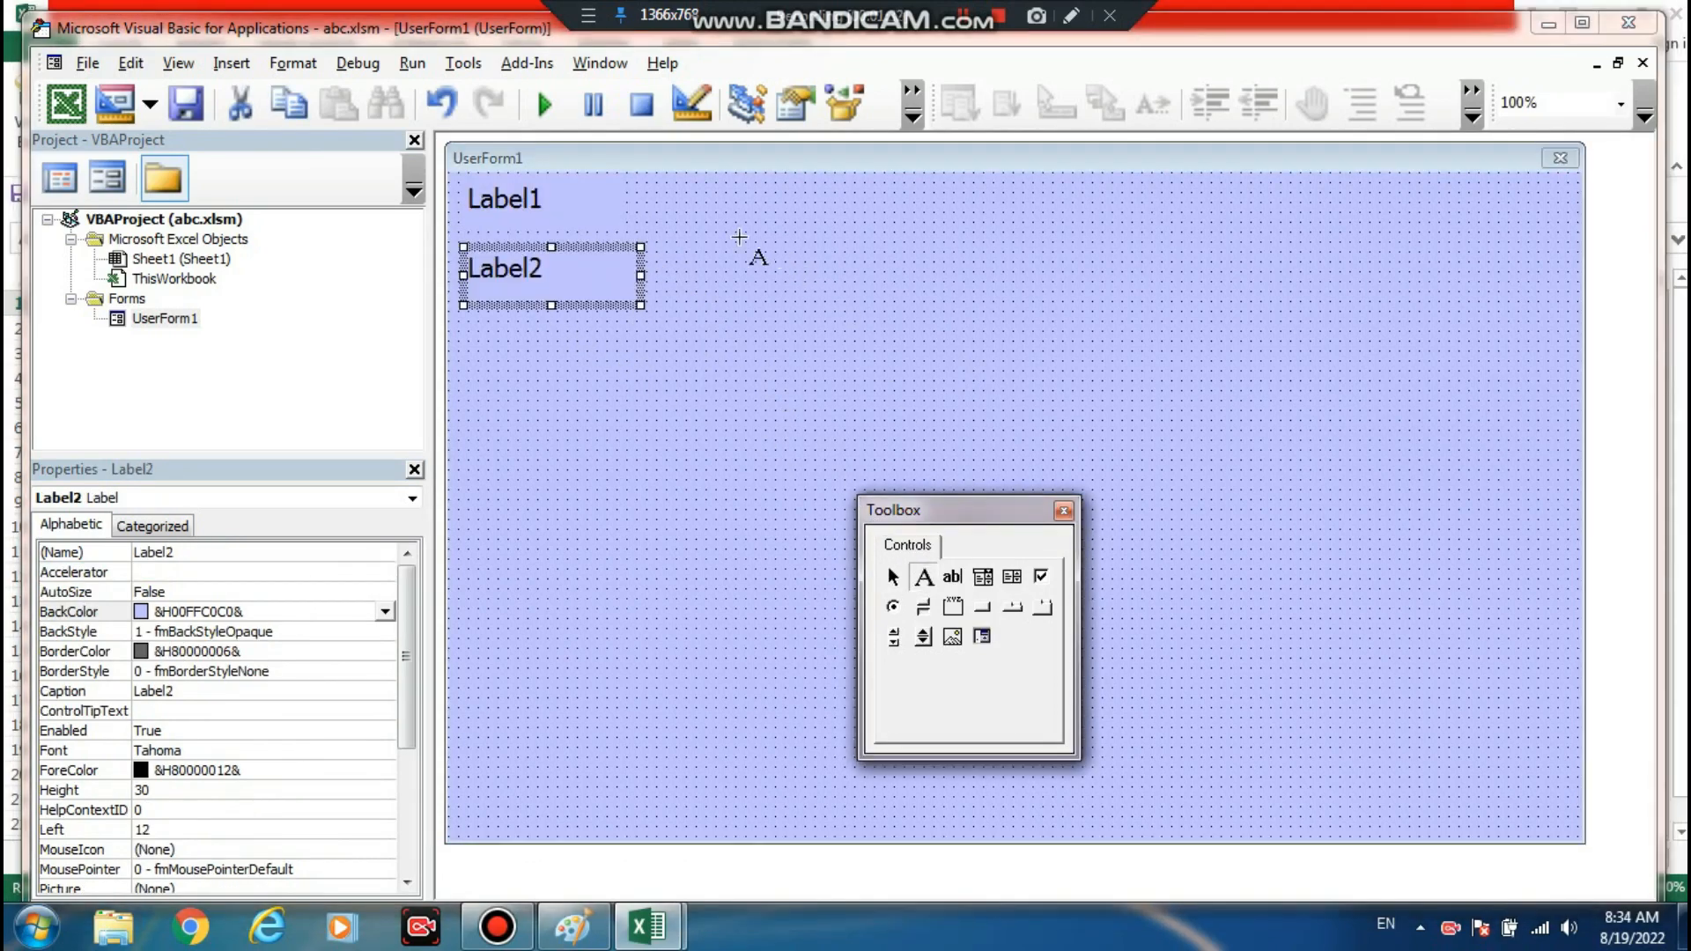
left_click_drag(666, 183, 1205, 295)
left_click(924, 577)
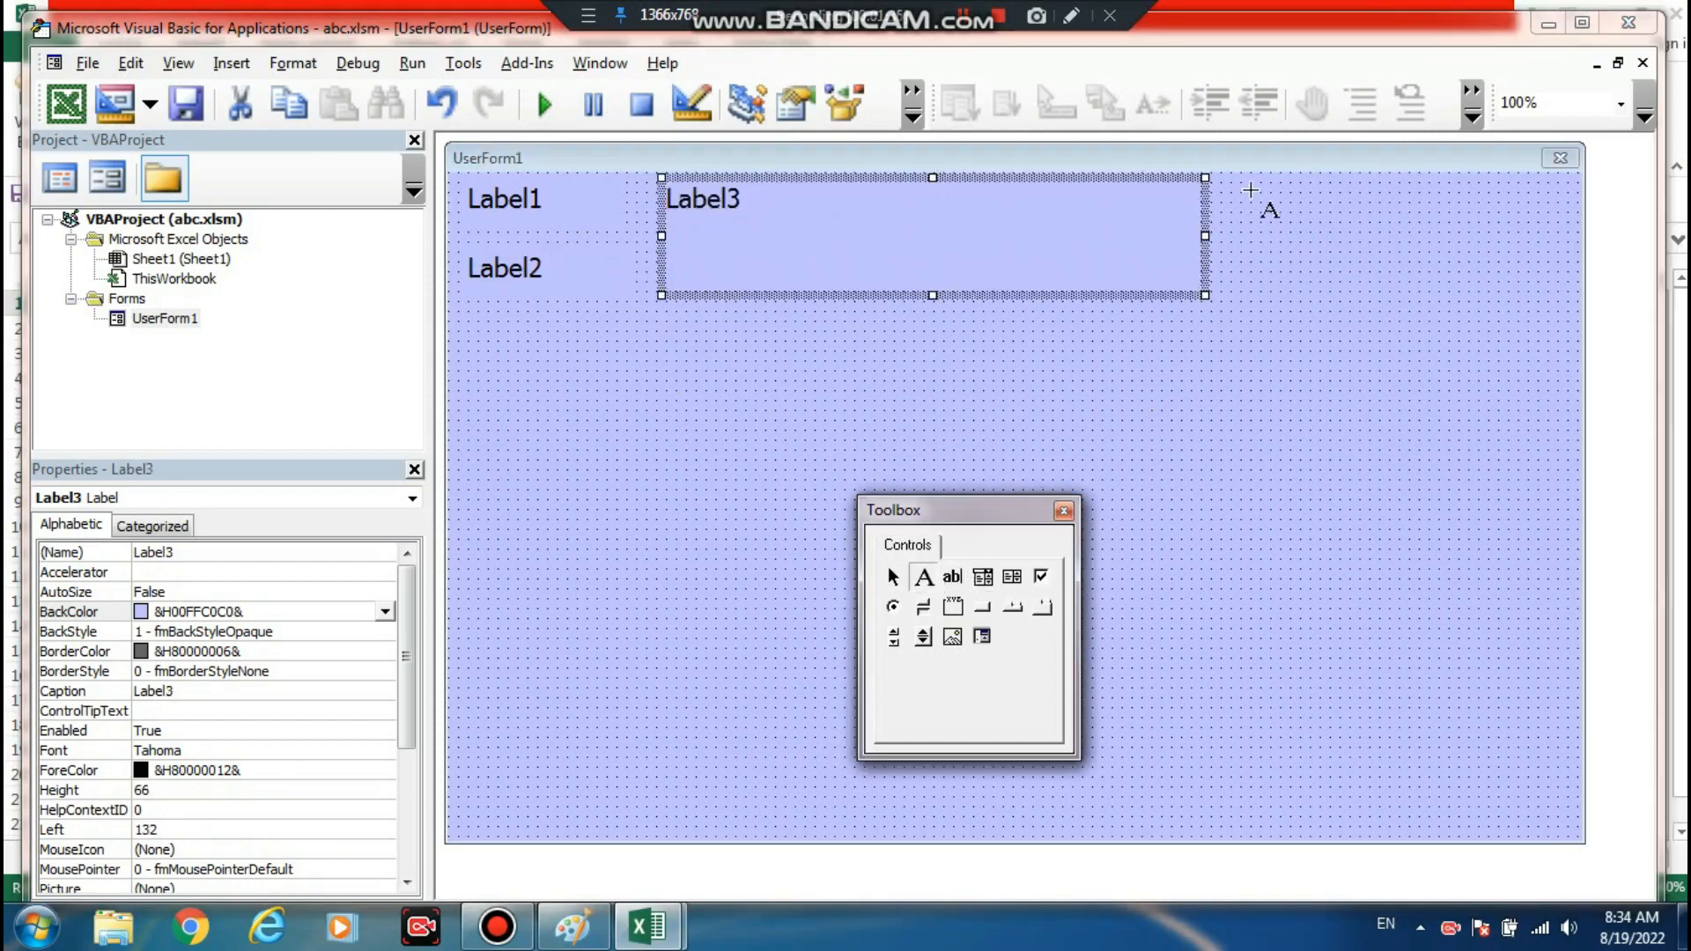
left_click_drag(1251, 190, 1466, 239)
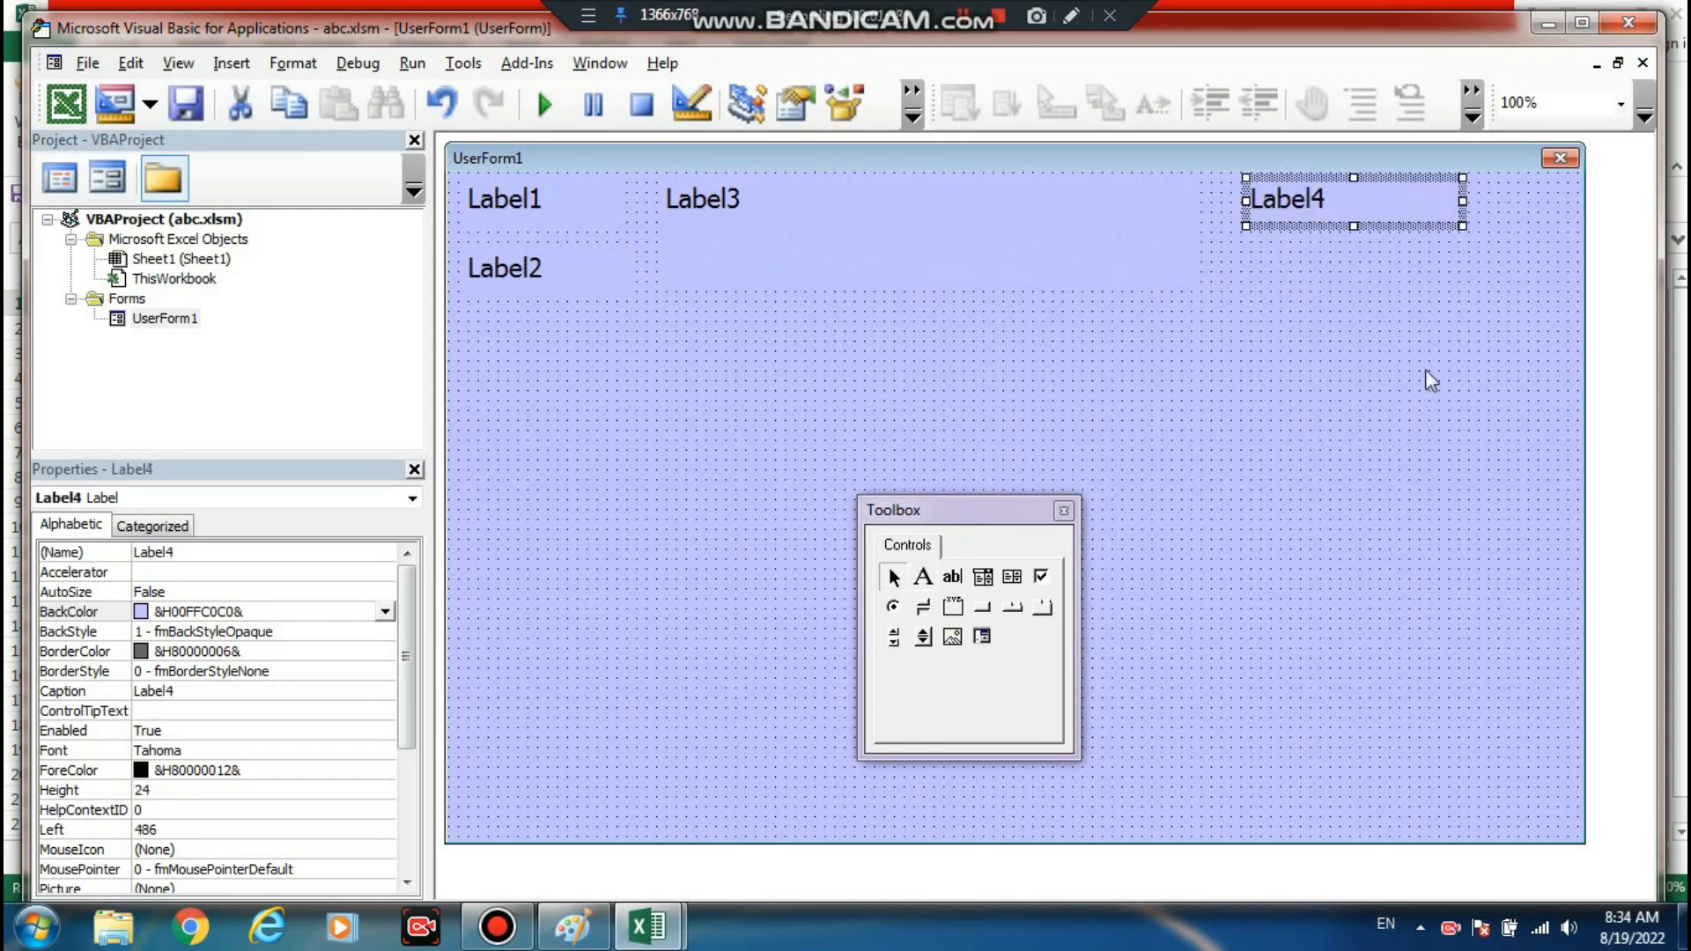
left_click(924, 577)
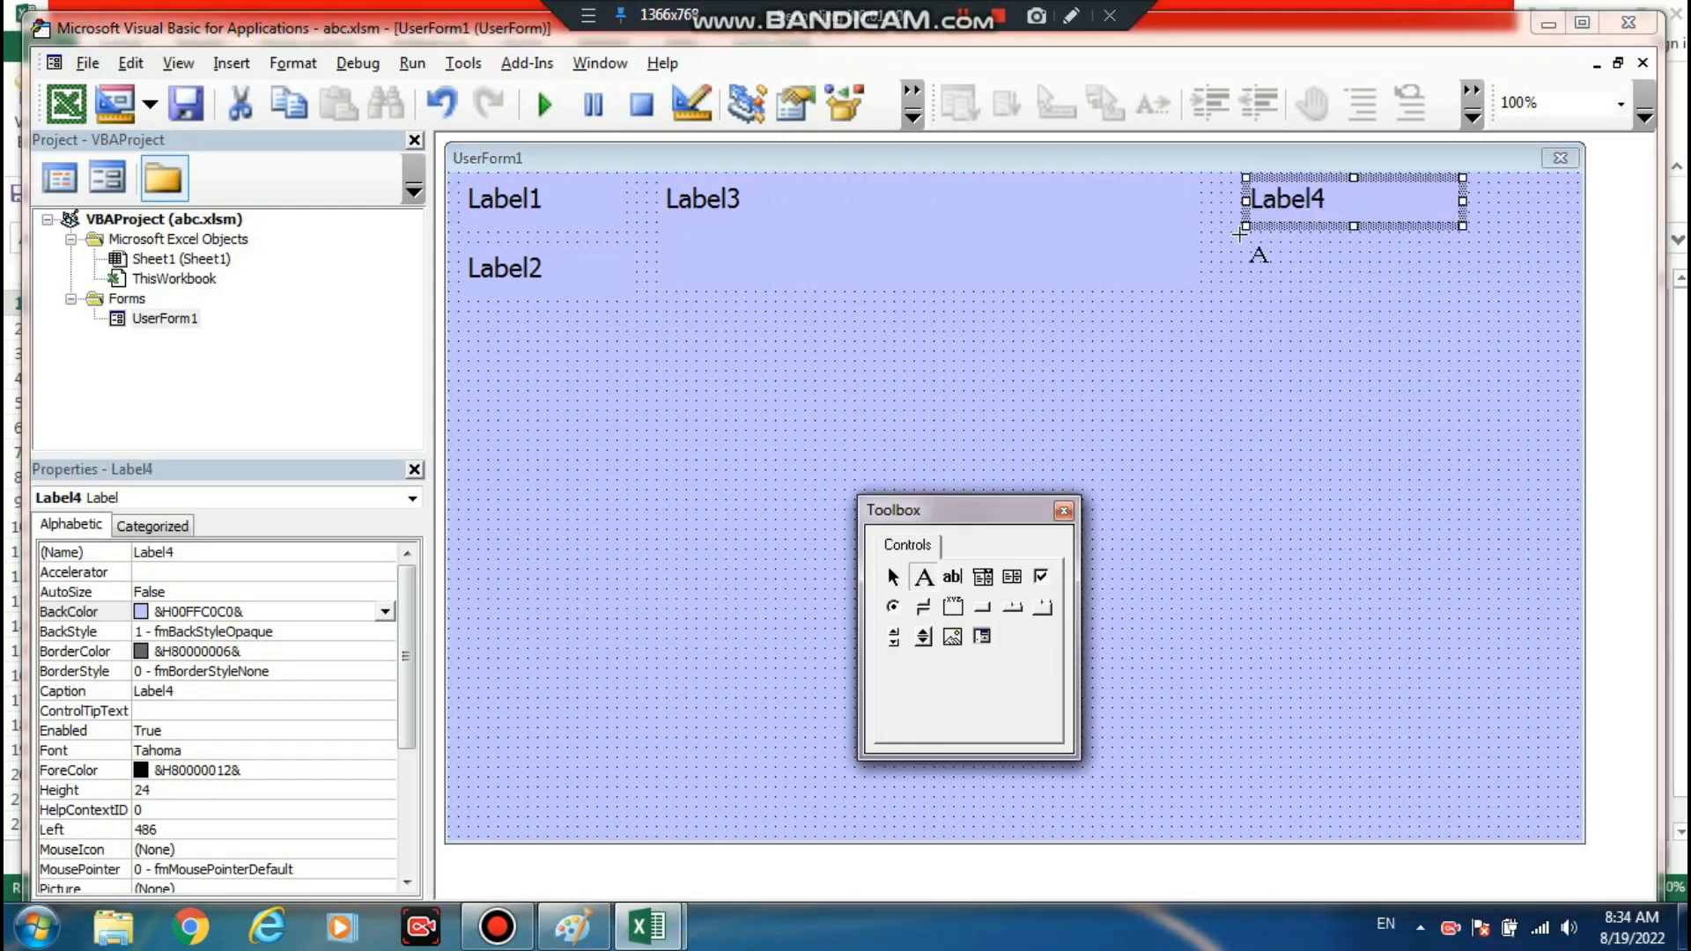
left_click_drag(1240, 233, 1480, 284)
- Give Label1 a black background and the light Inactive Border system color for its text
left_click(534, 203)
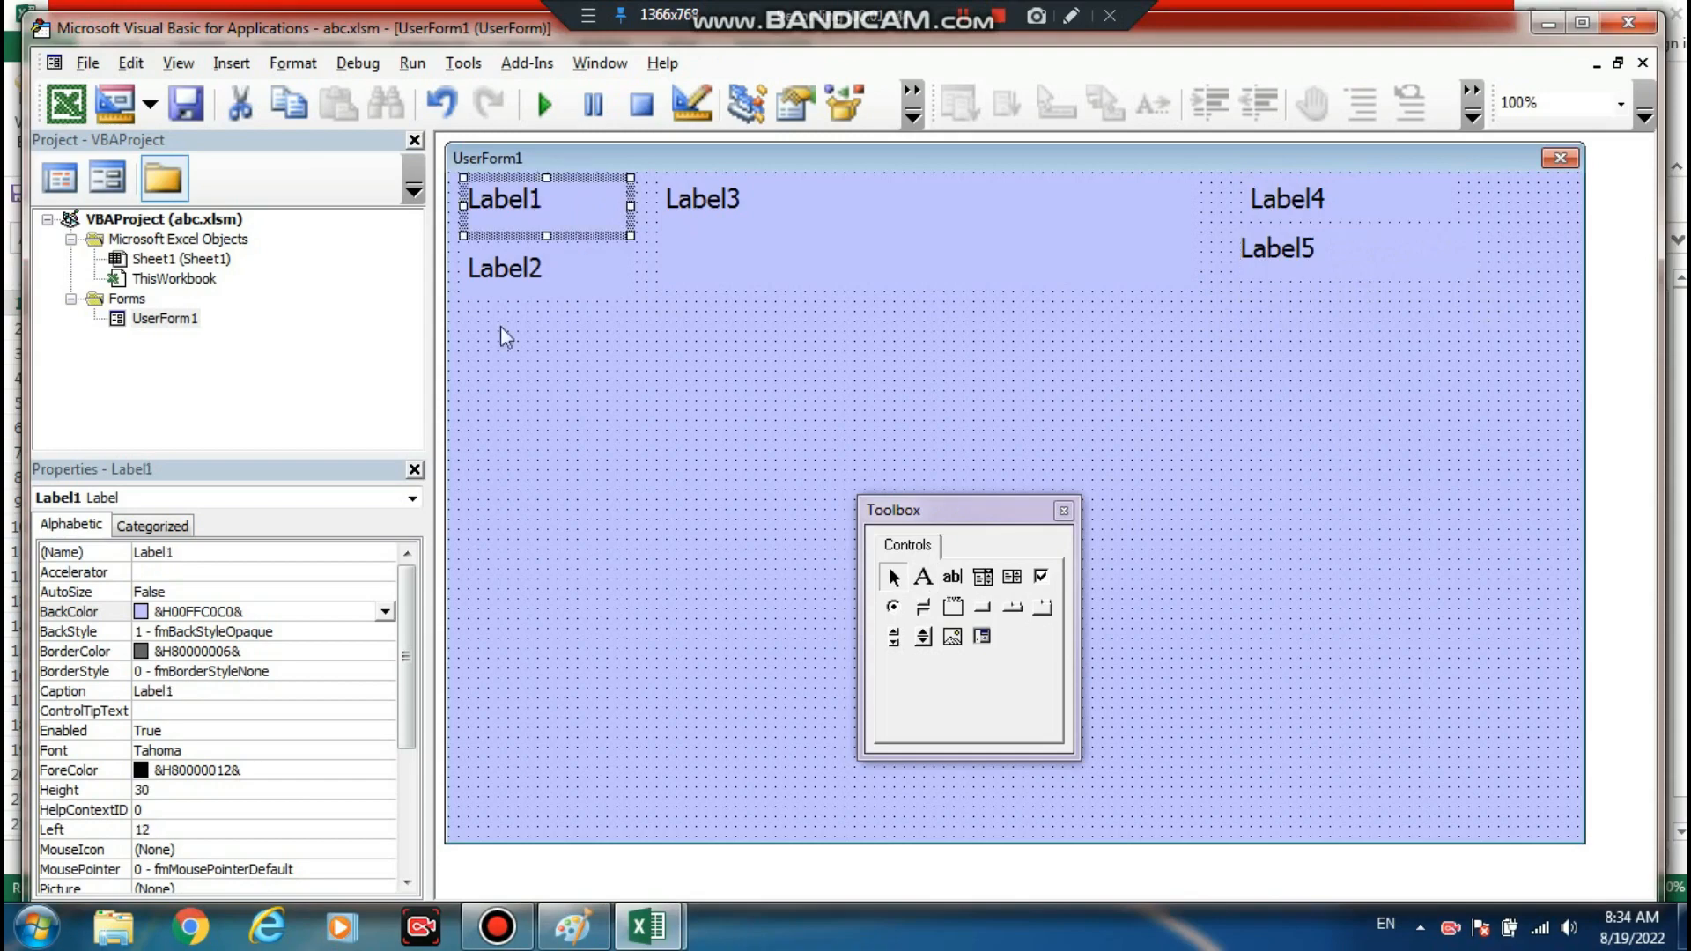
left_click(360, 601)
left_click(359, 611)
left_click(384, 611)
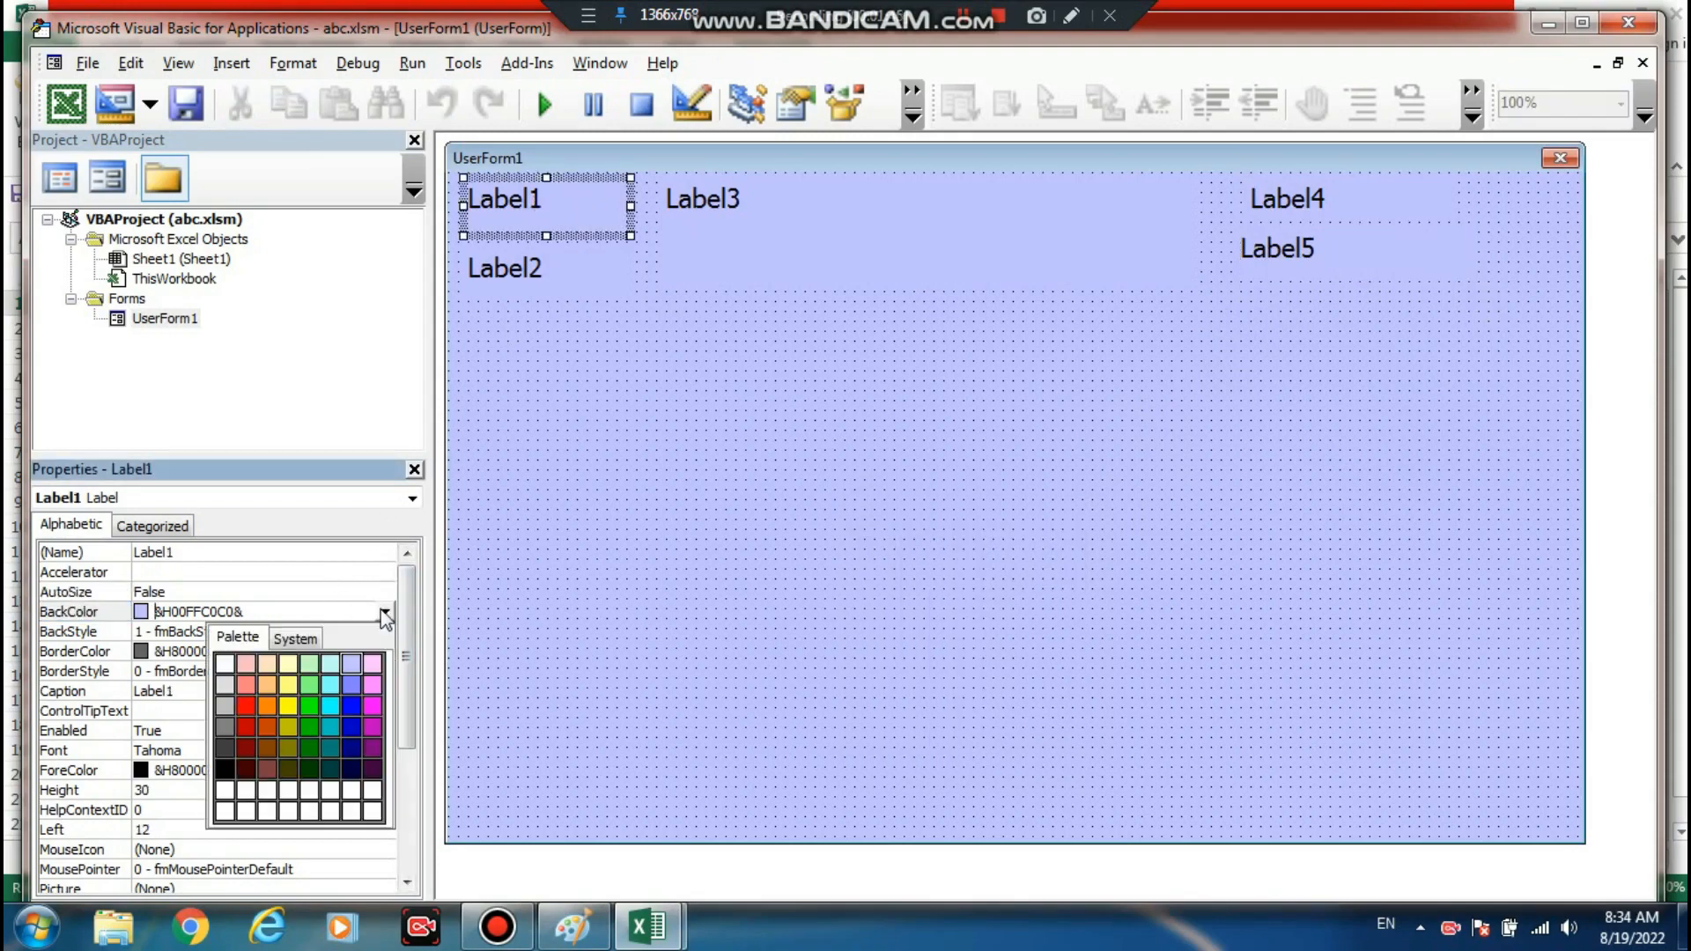
left_click(224, 771)
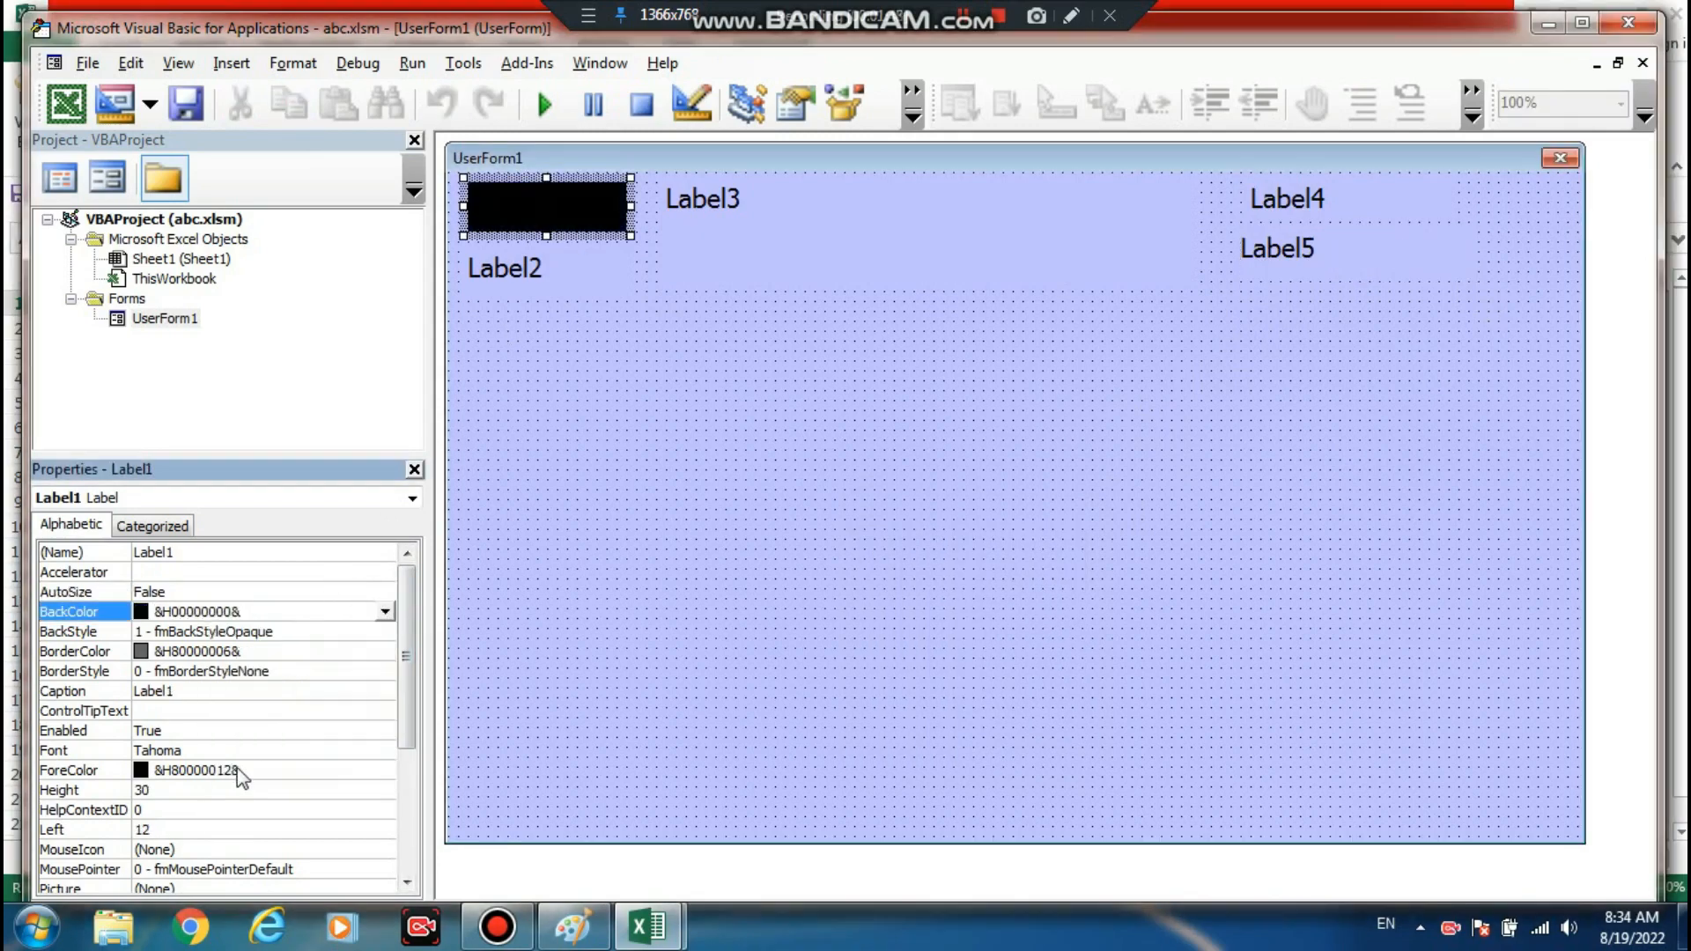
left_click(326, 770)
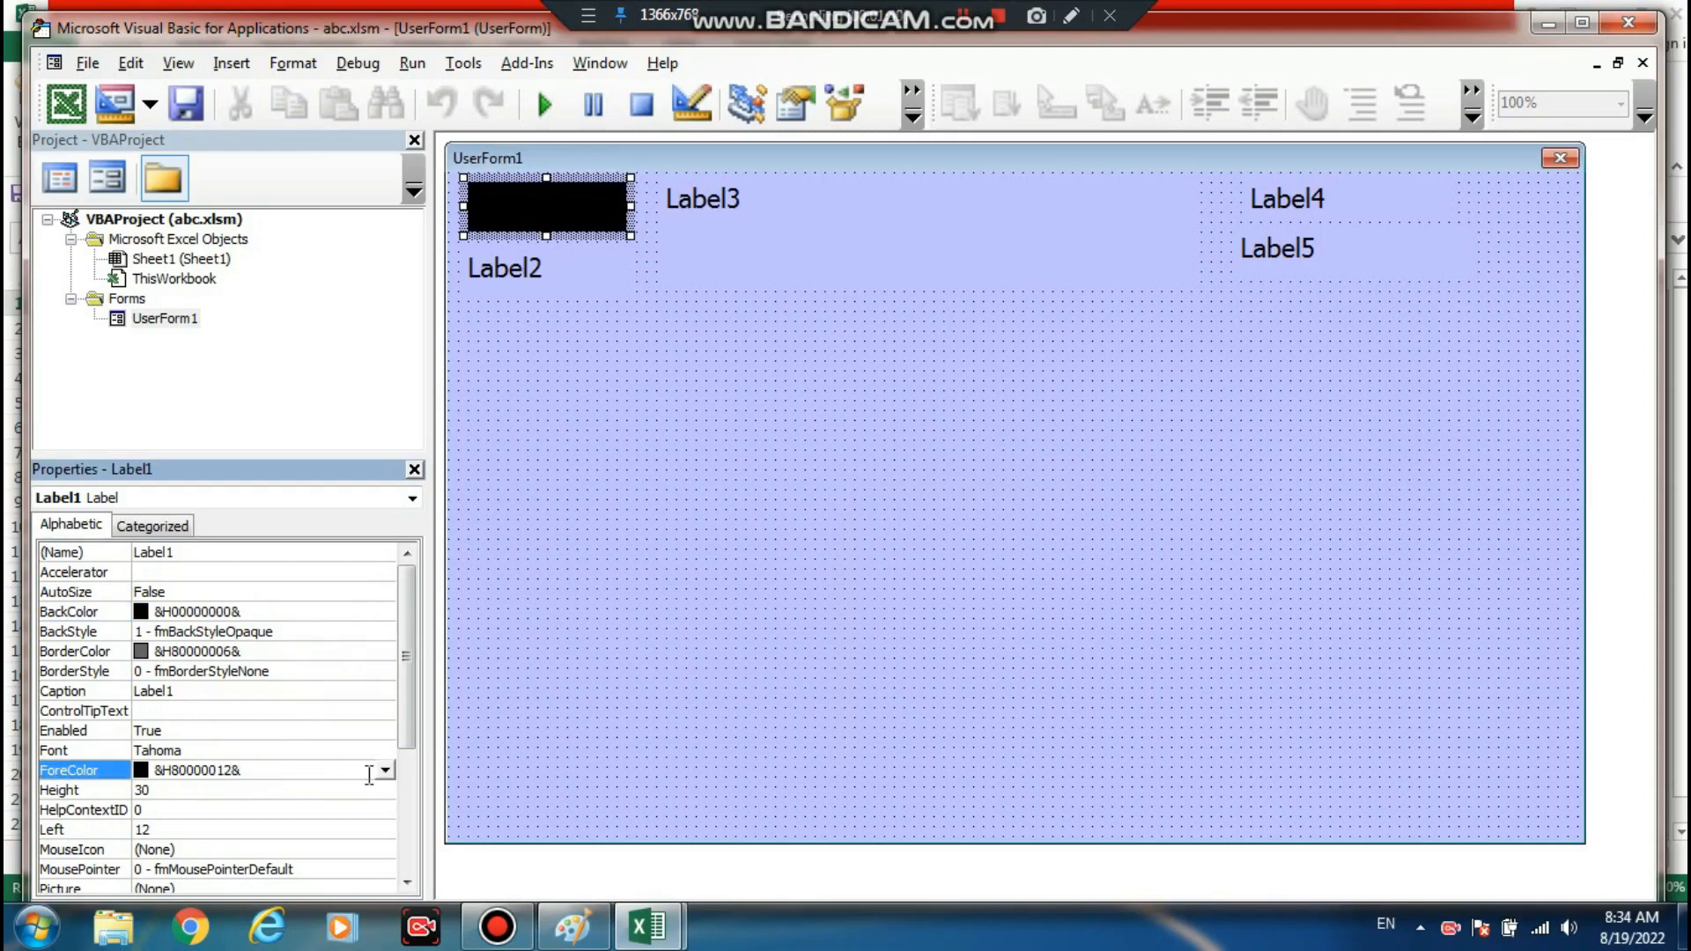
left_click(385, 773)
left_click(274, 610)
- Give Label4 a black background and the light Inactive Border system color for its text
left_click(1275, 198)
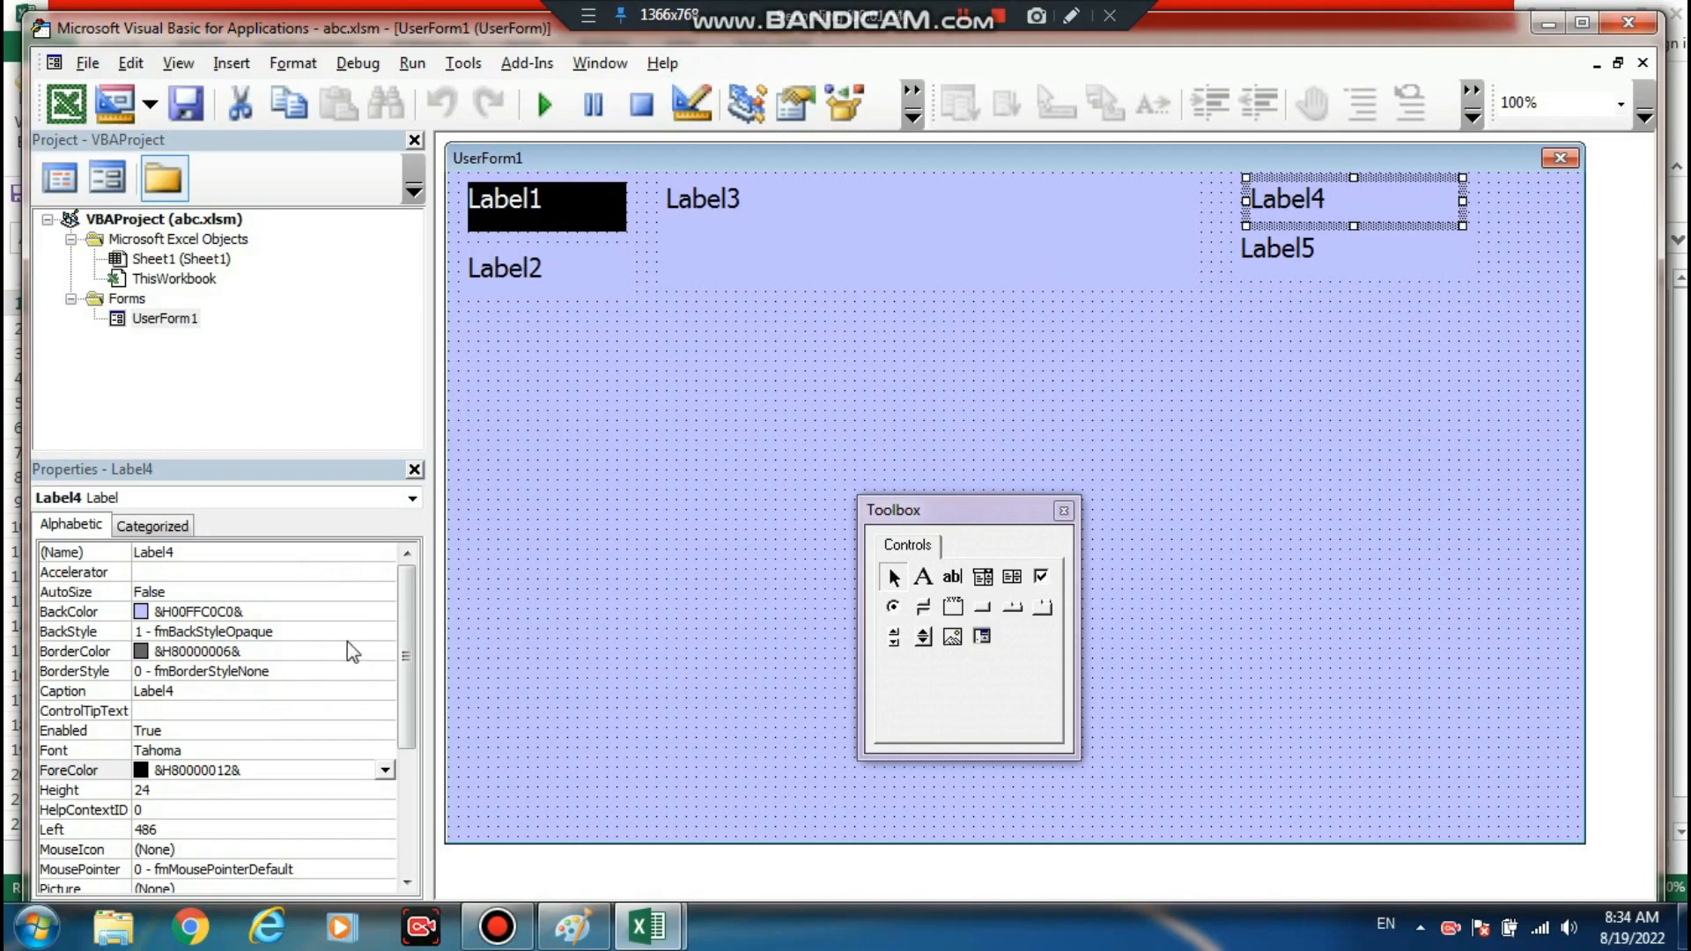
left_click(381, 616)
left_click(386, 611)
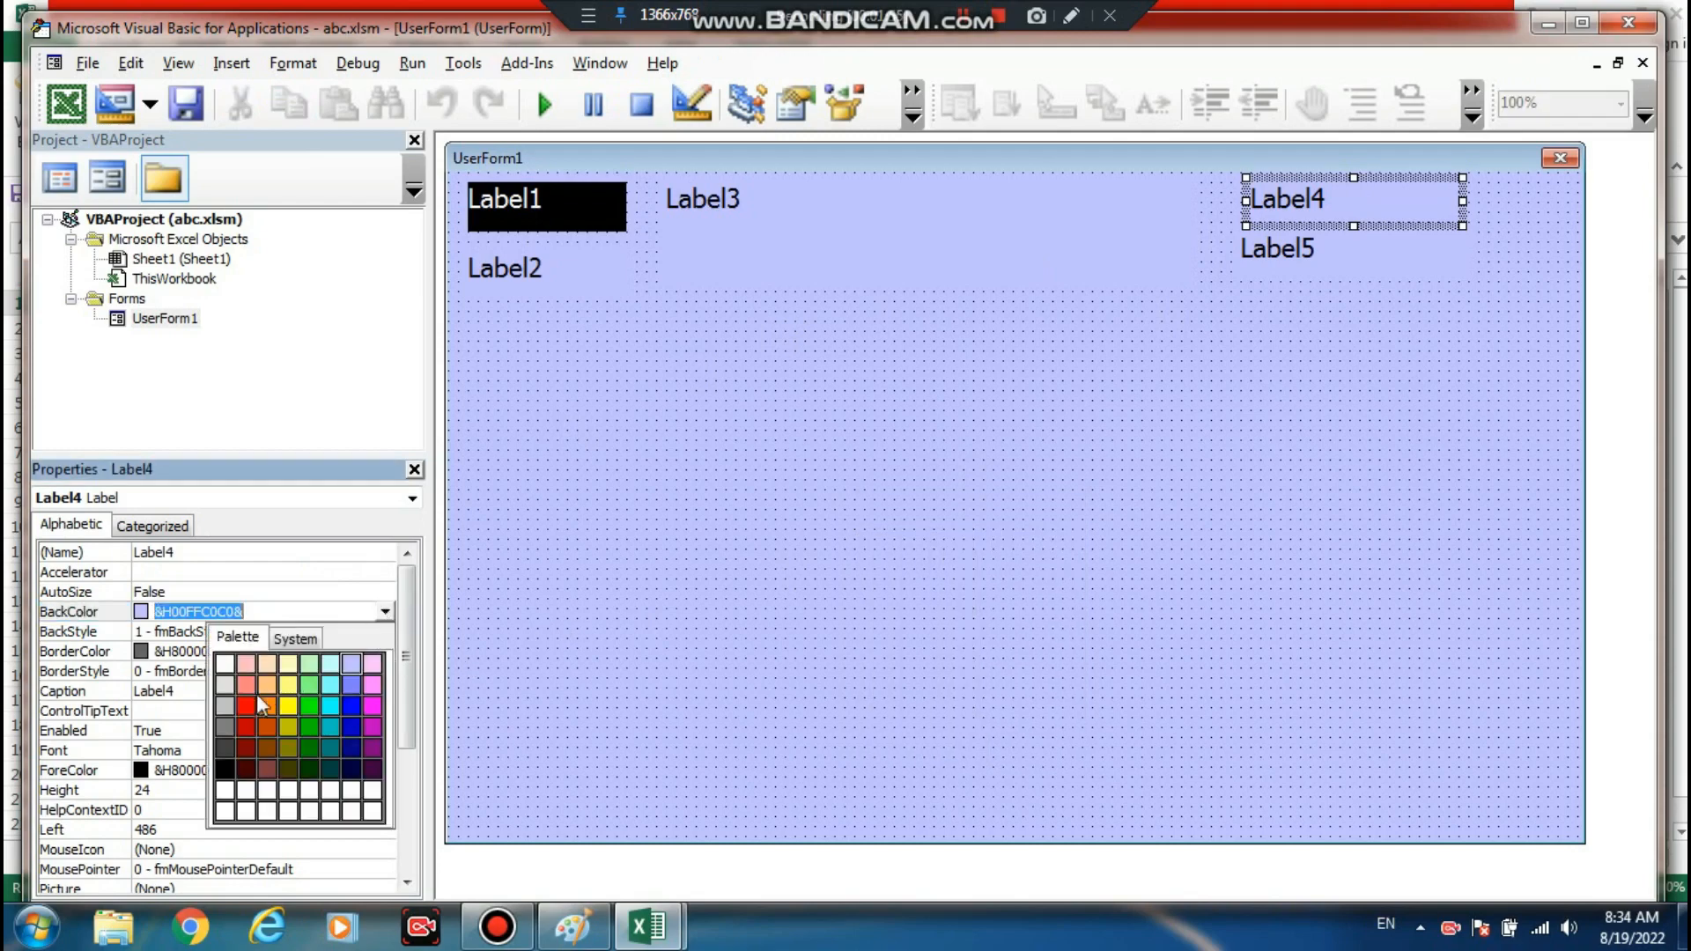
left_click(226, 771)
left_click(273, 770)
left_click(385, 772)
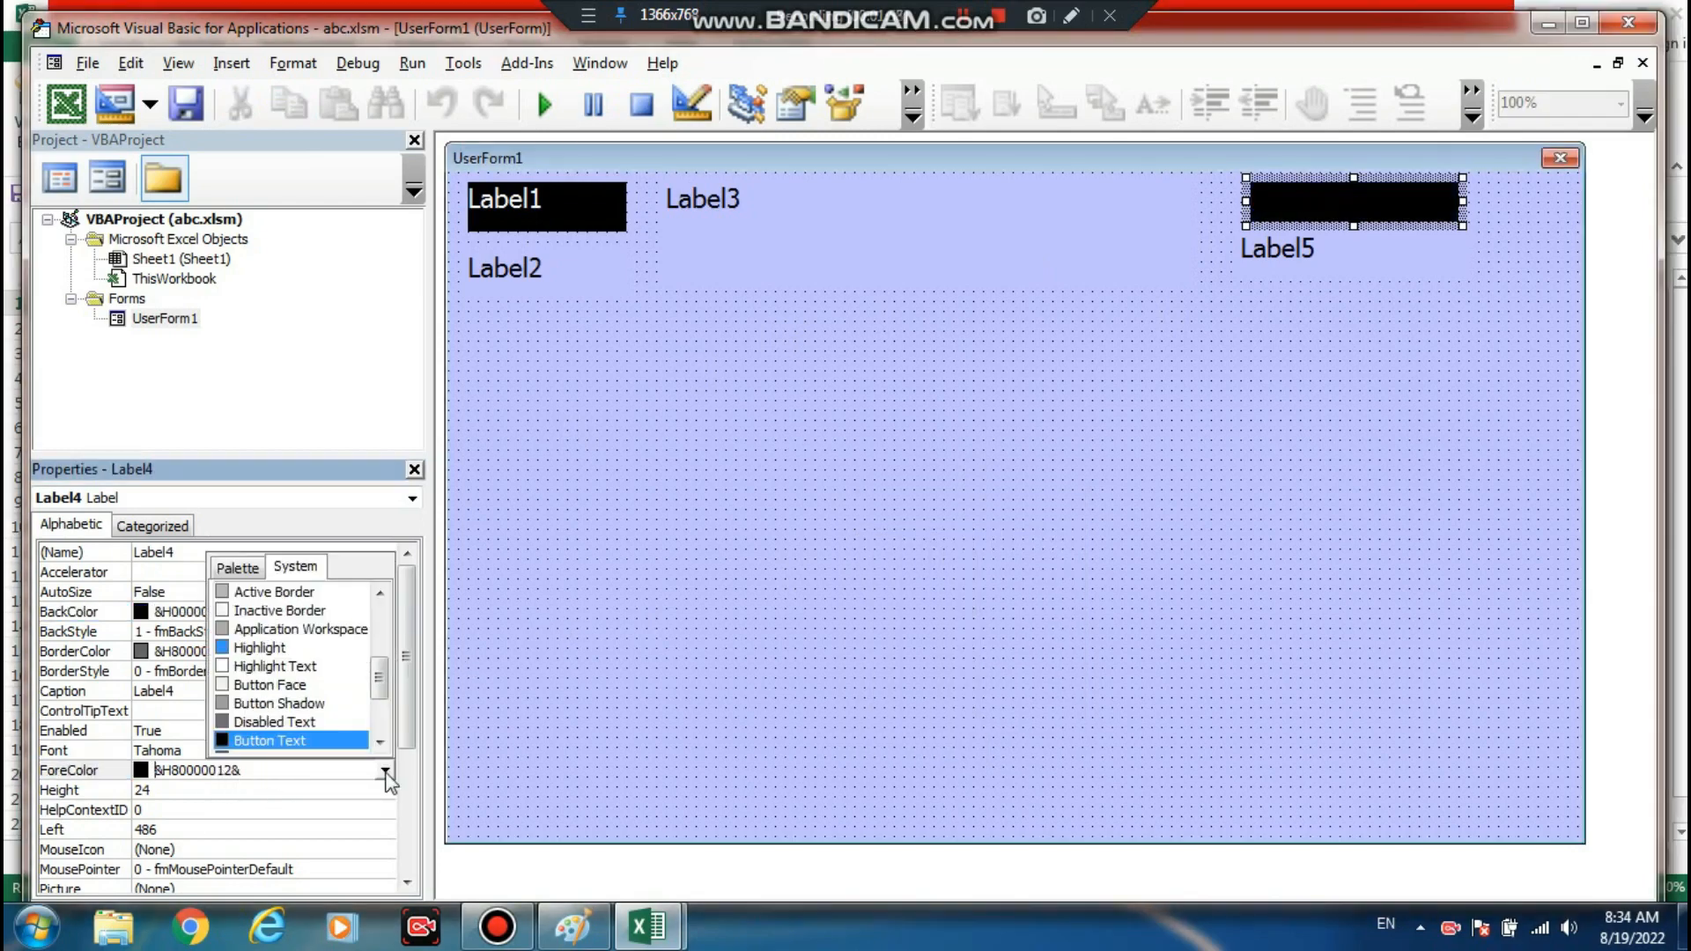
left_click(233, 609)
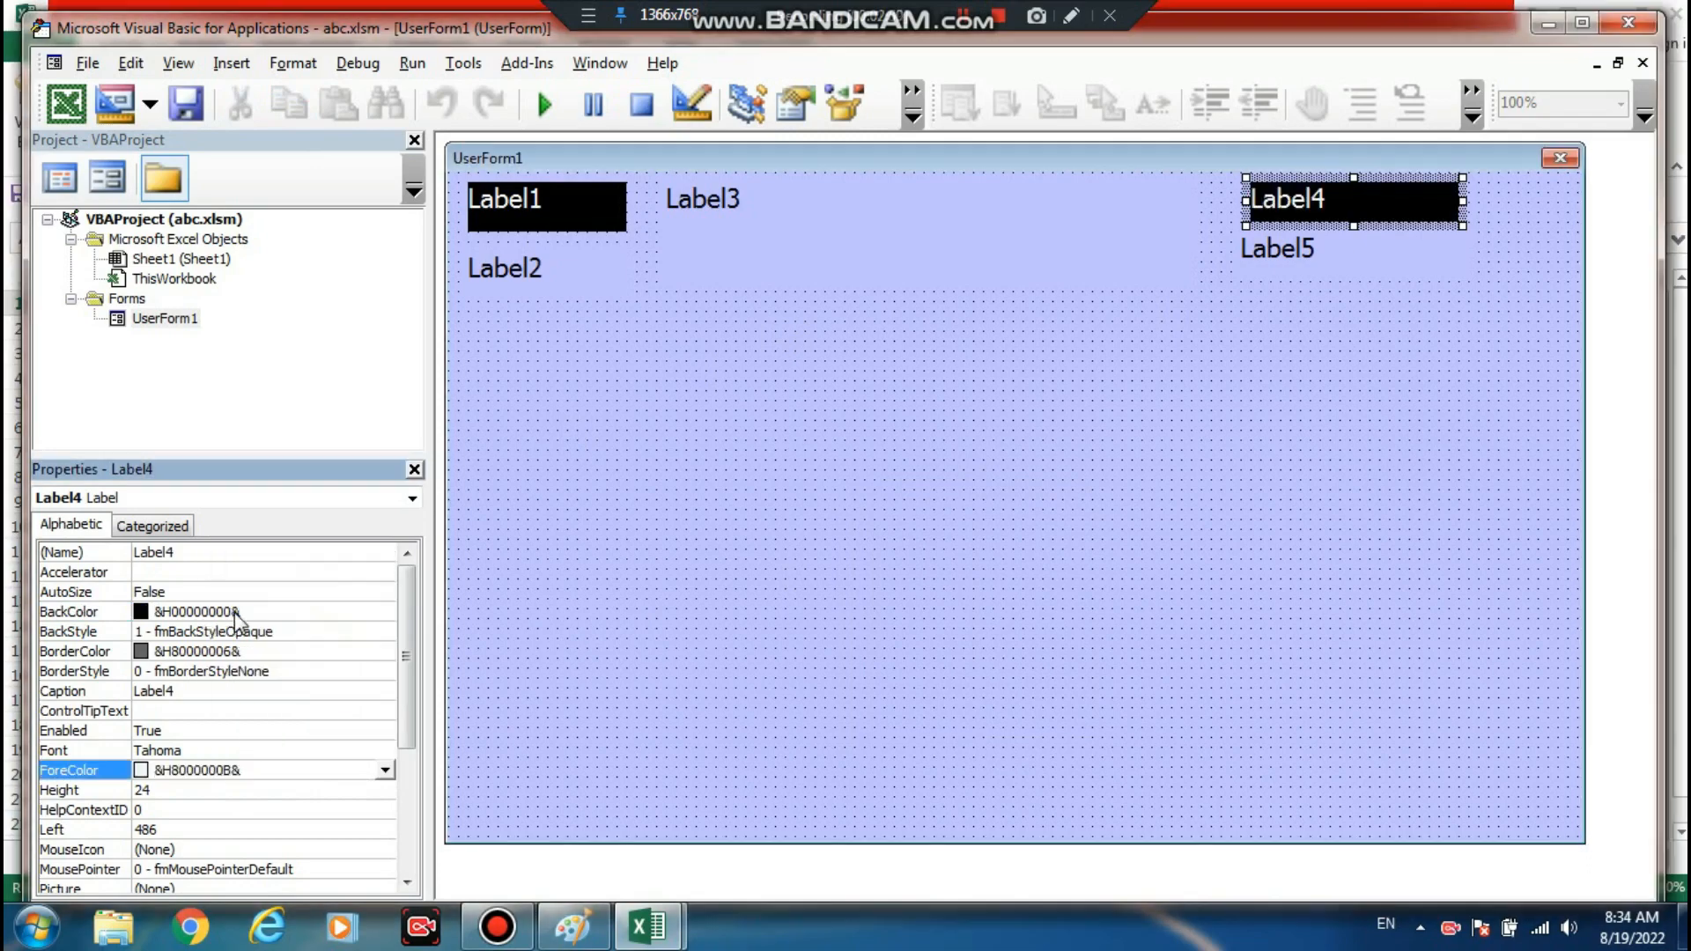
- Set the background of the wide middle label, Label3, to medium gray &H00808080&
left_click(934, 228)
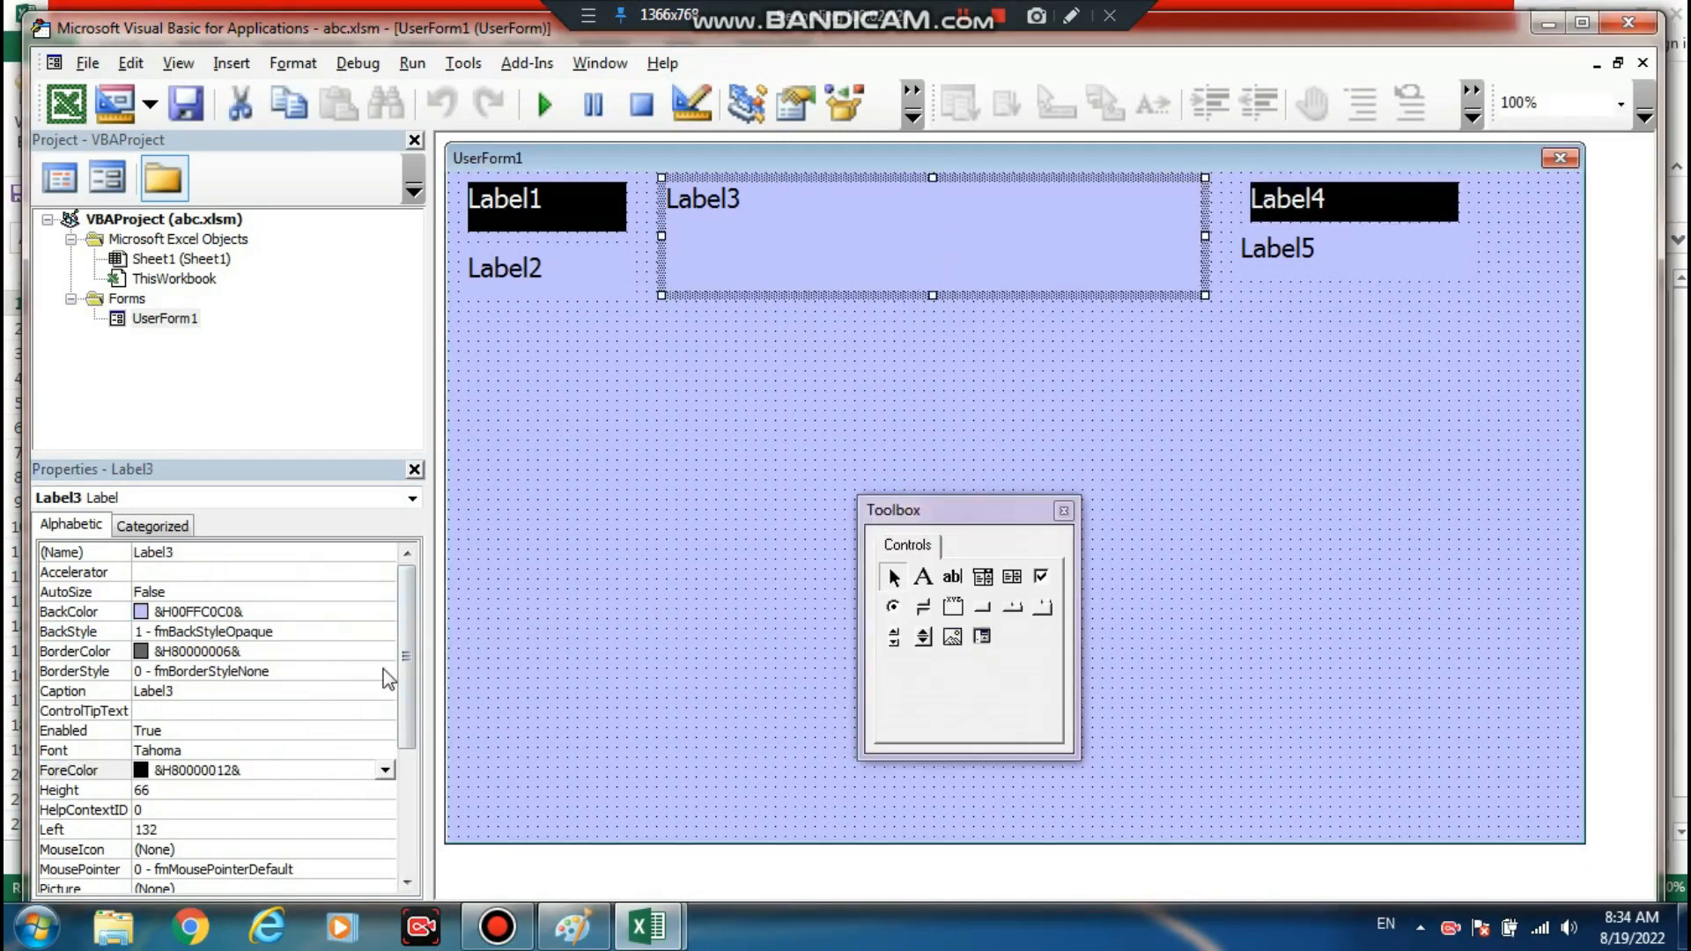
left_click(362, 614)
left_click(385, 611)
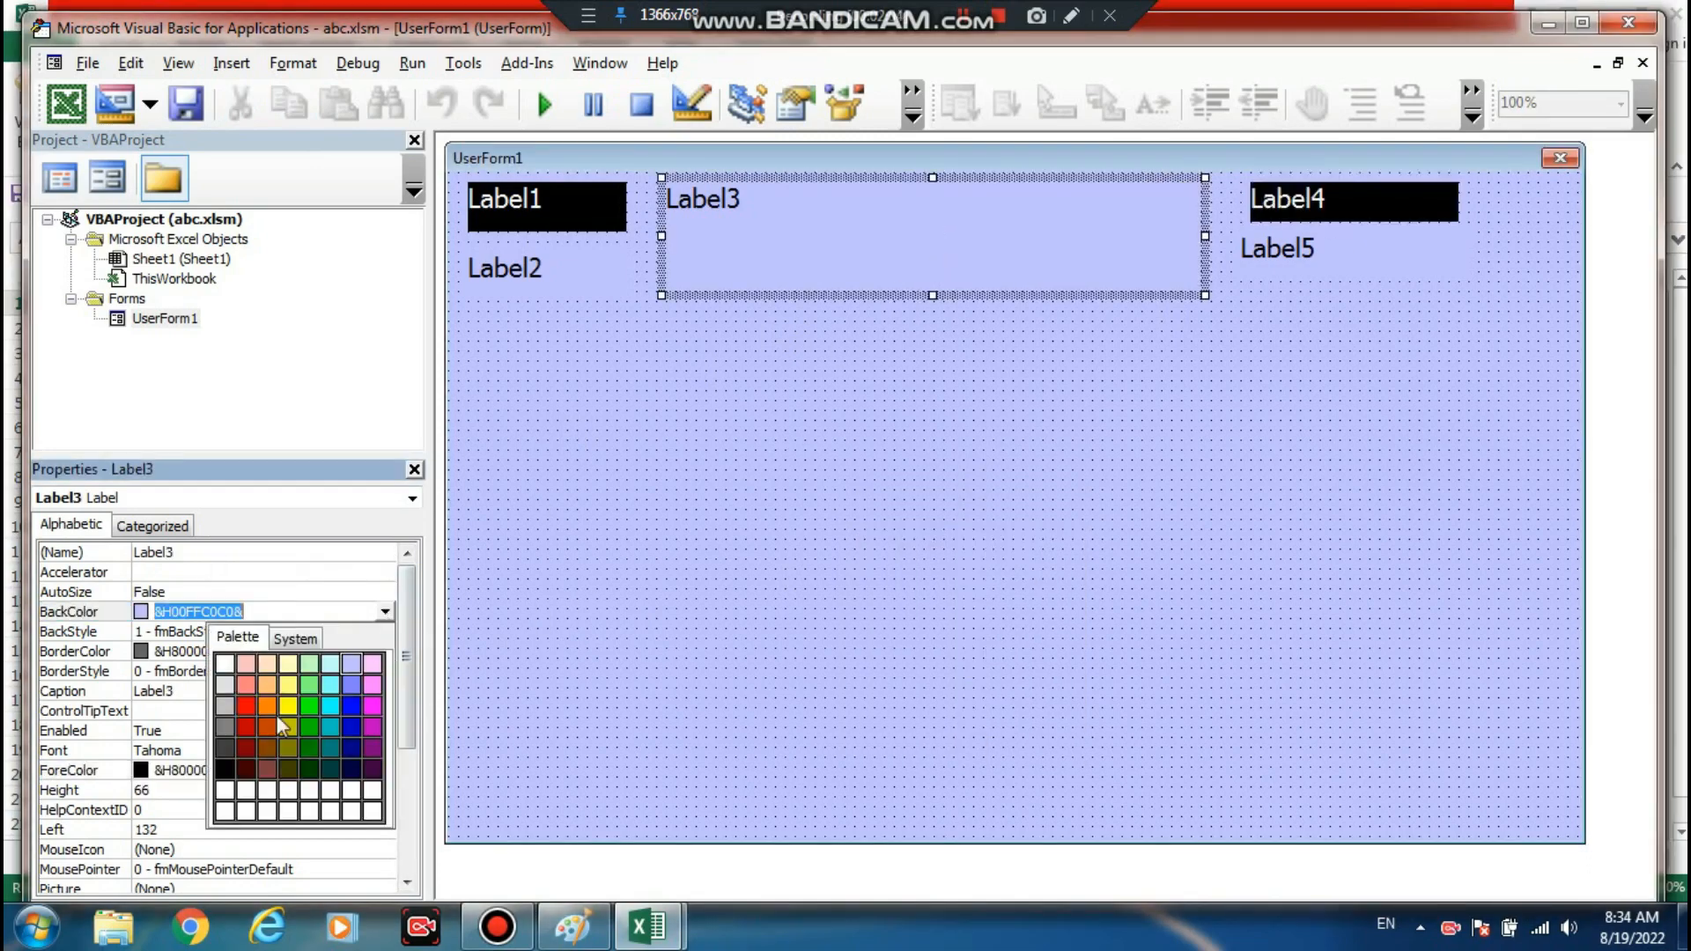
left_click(233, 722)
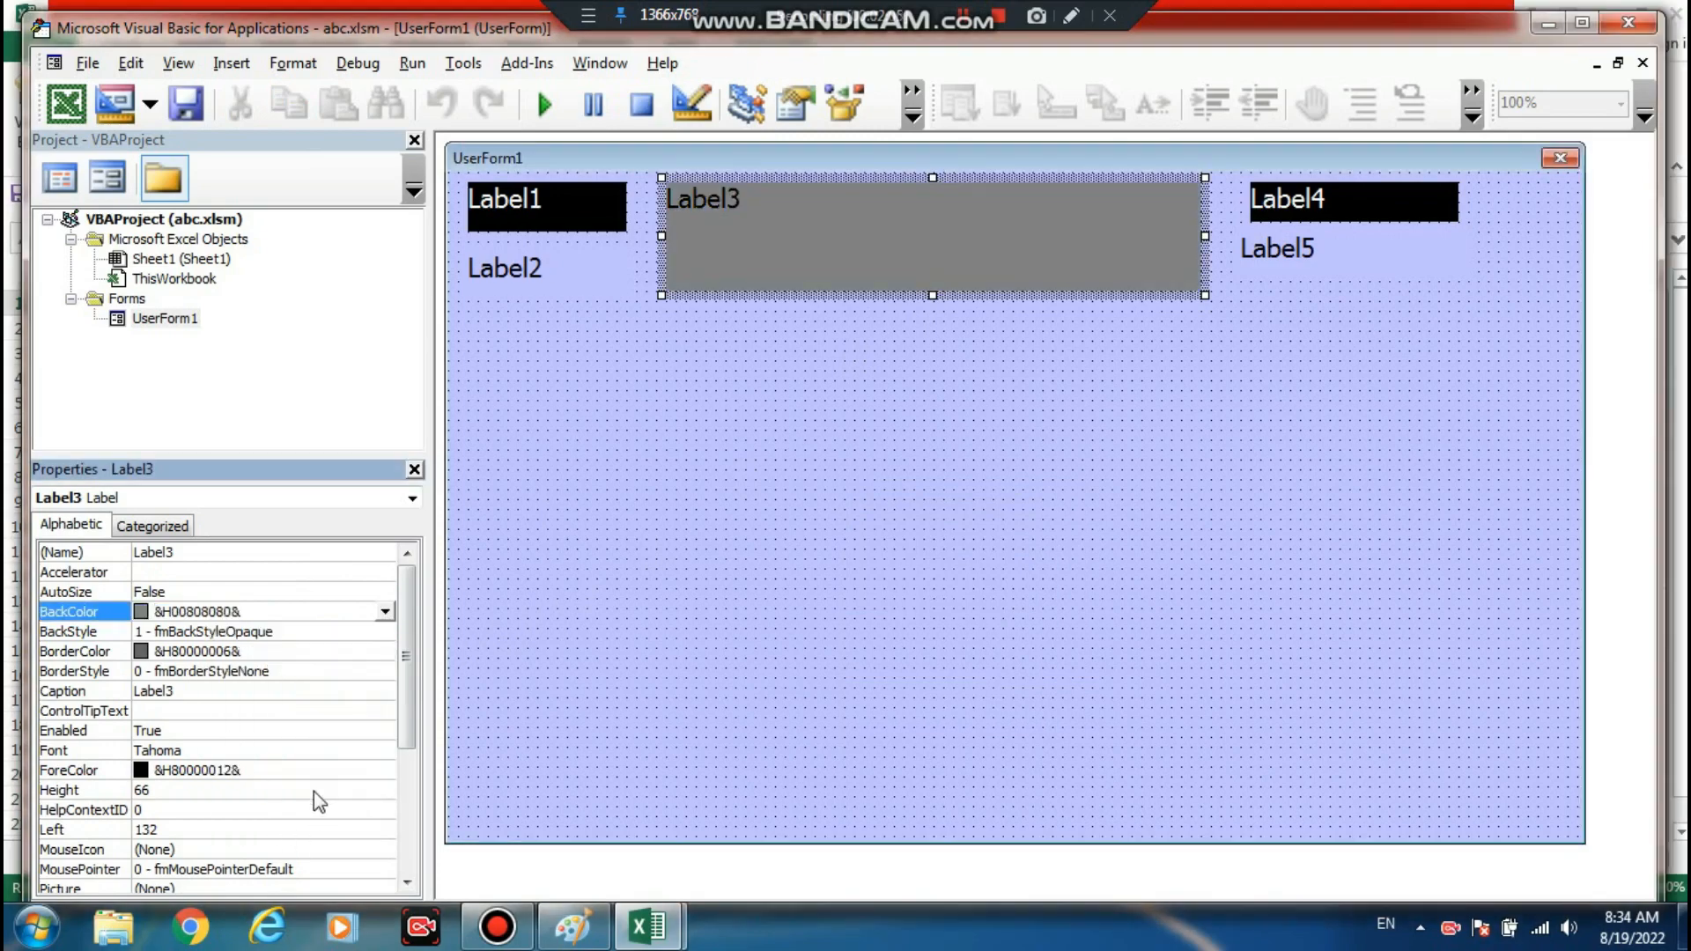
left_click(791, 211)
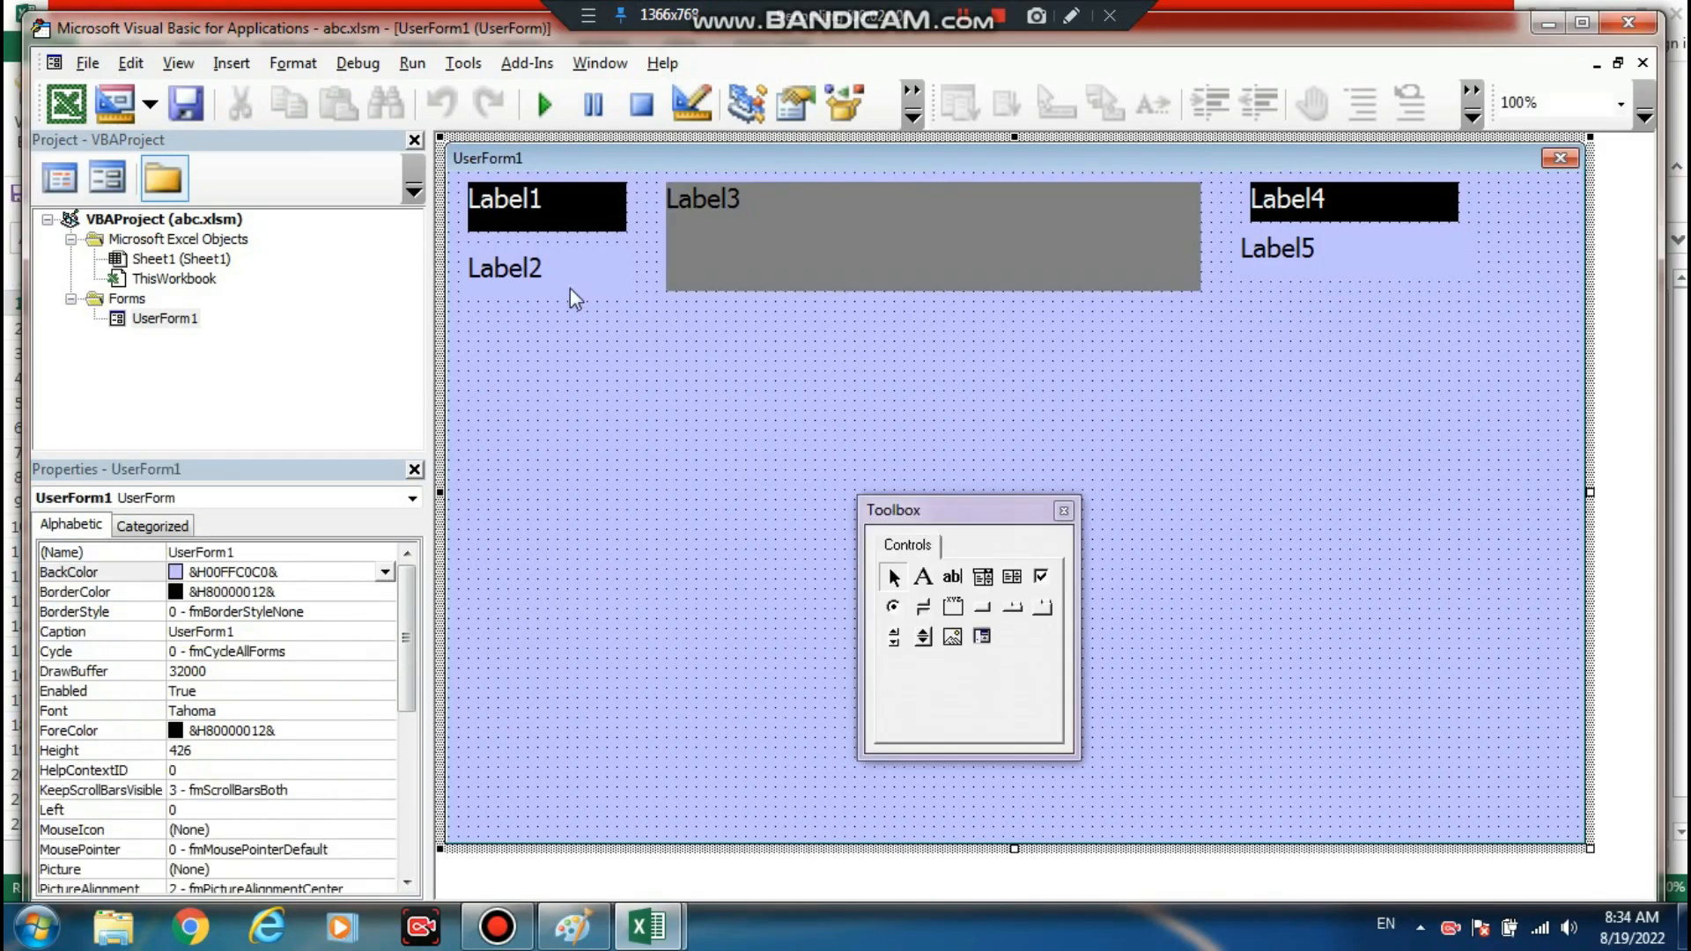
- Set the background of Label2 to white &H00FFFFFF&
left_click(570, 291)
left_click(385, 611)
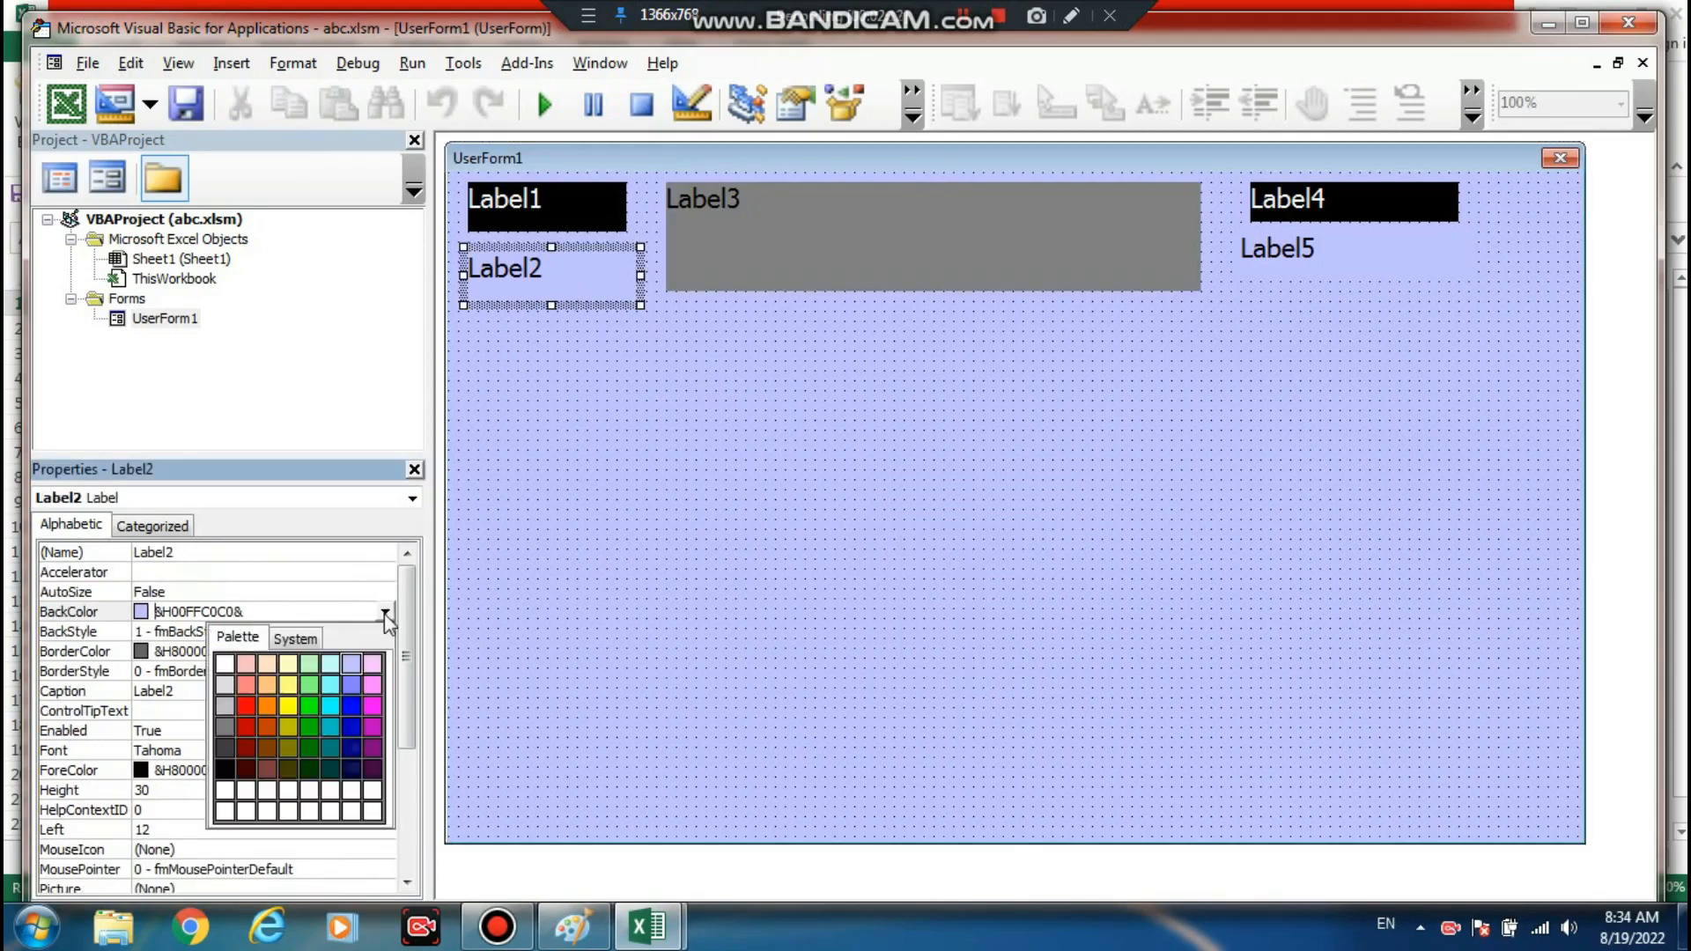
left_click(226, 664)
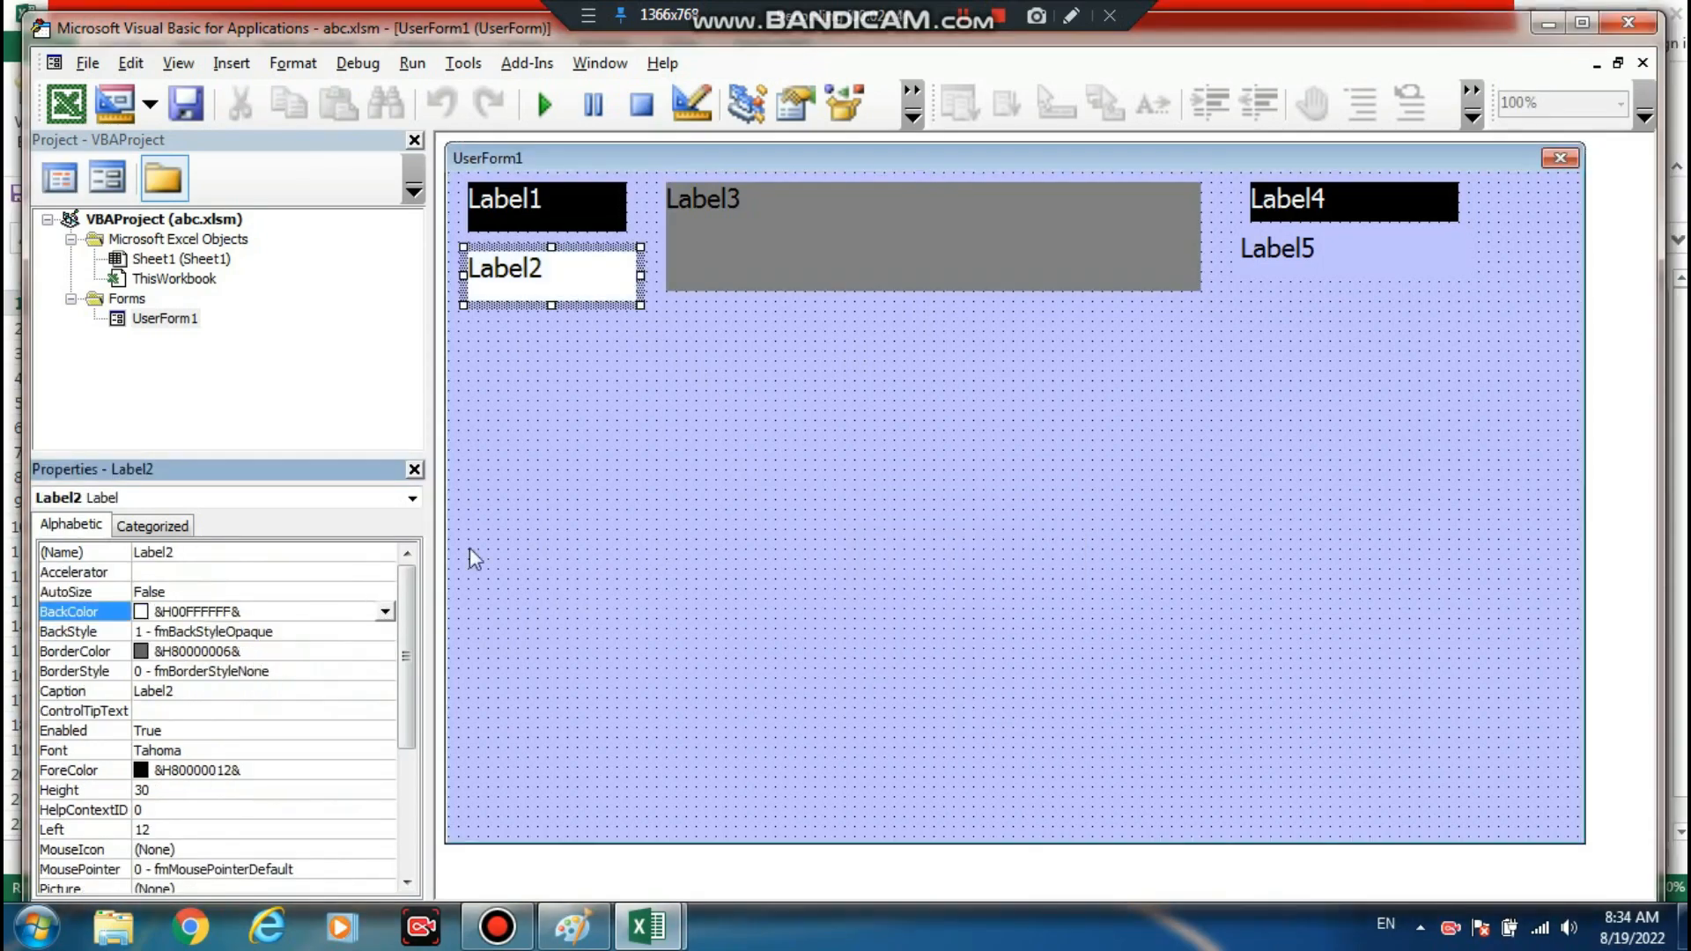
- Set the background of Label5 to light gray &H00E0E0E0&
left_click(1272, 229)
left_click(384, 611)
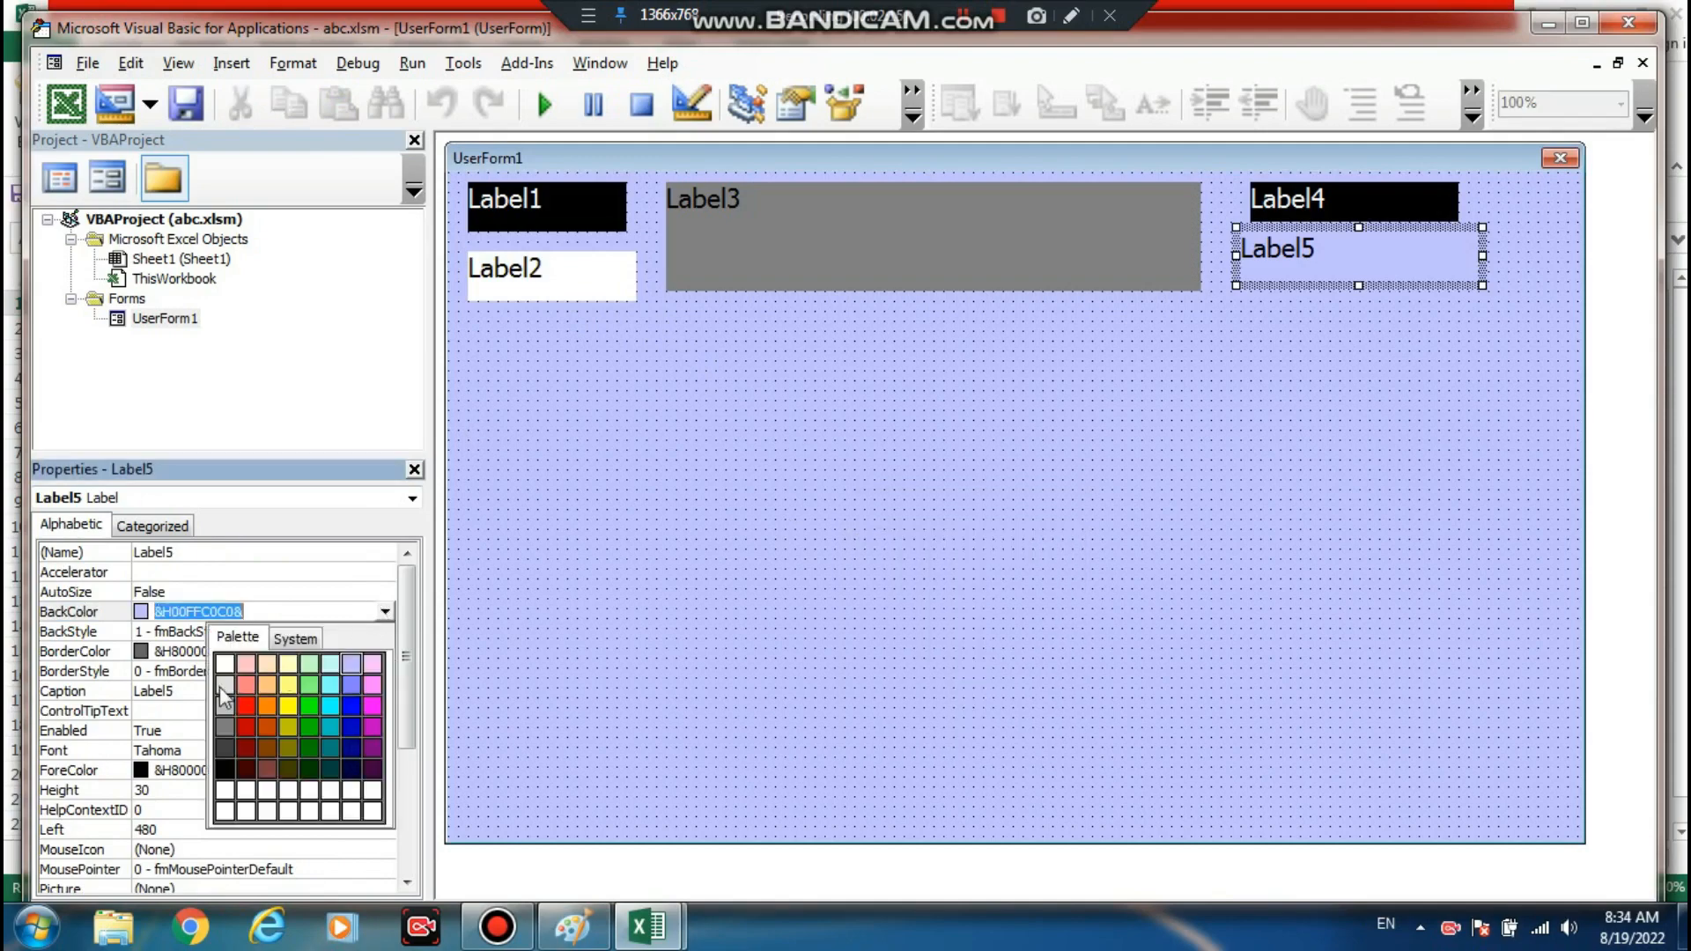
left_click(231, 686)
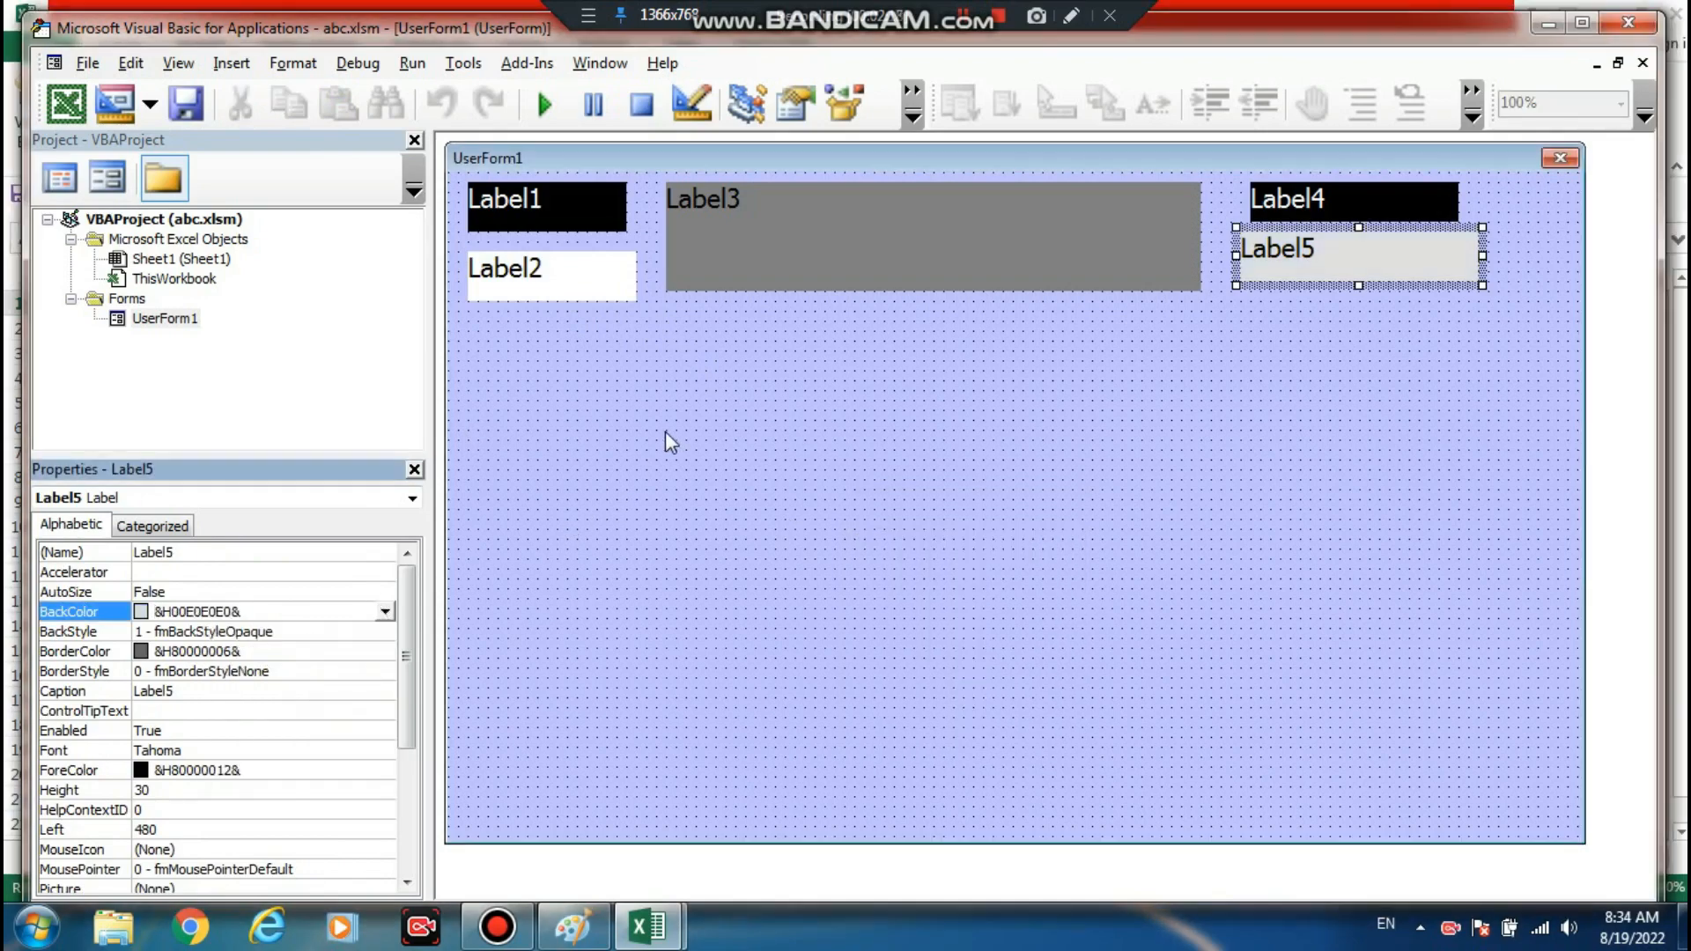
left_click(664, 430)
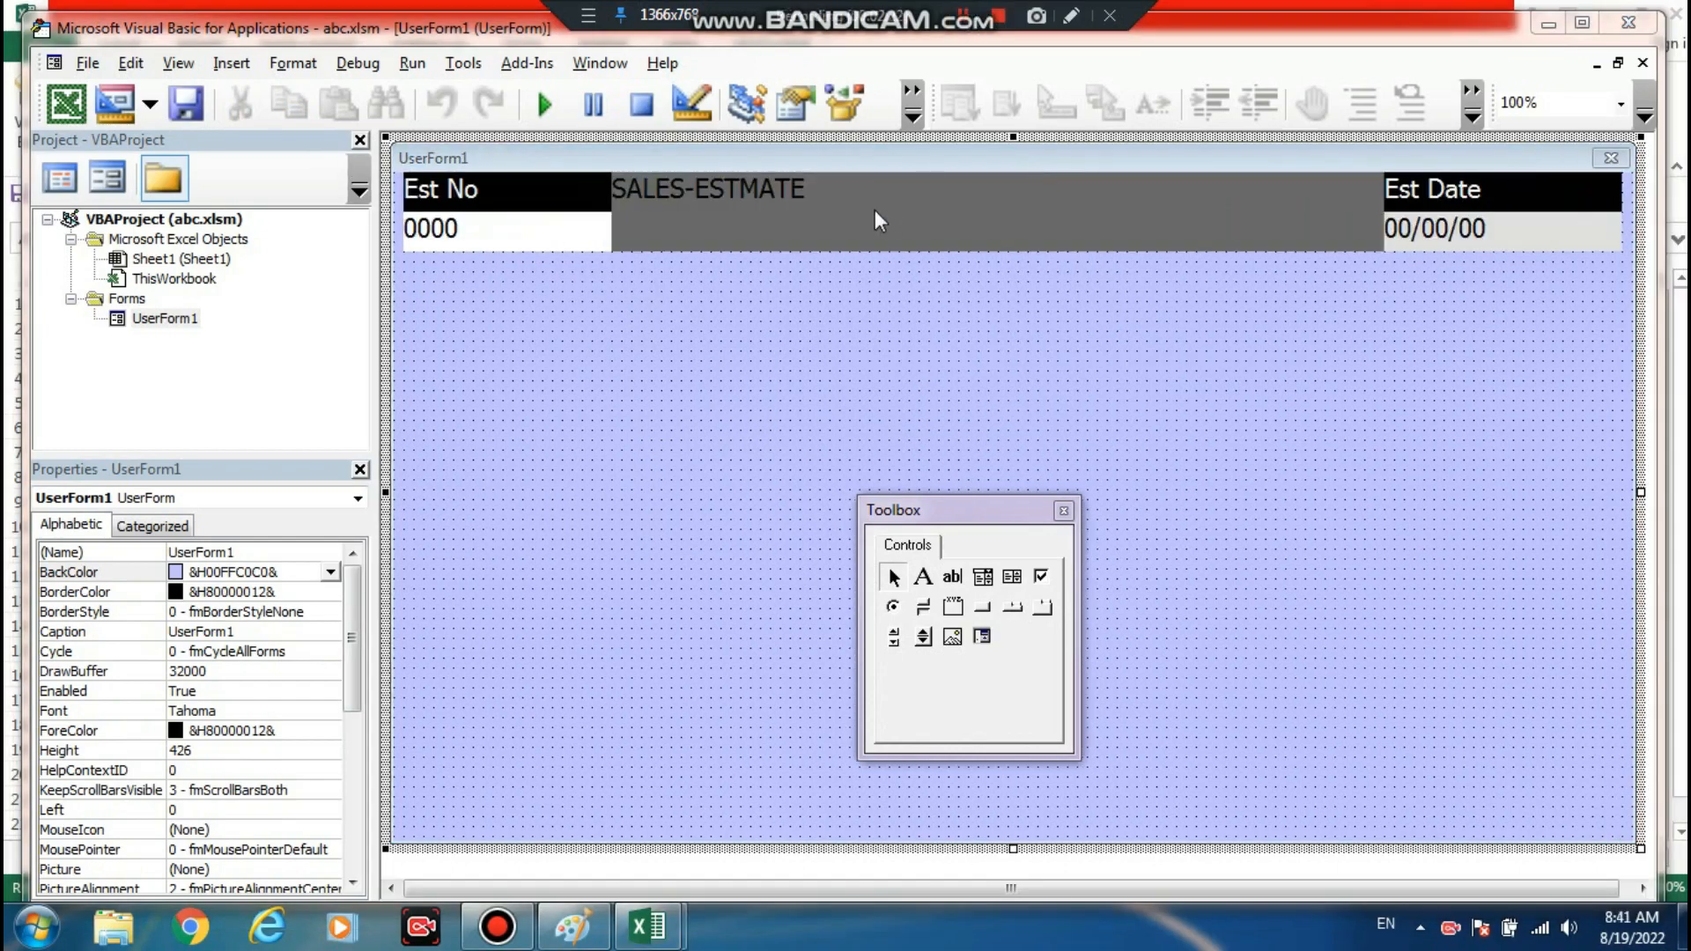
- Increase the font size of the SALES-ESTMATE heading label to 26
left_click(879, 220)
left_click(325, 730)
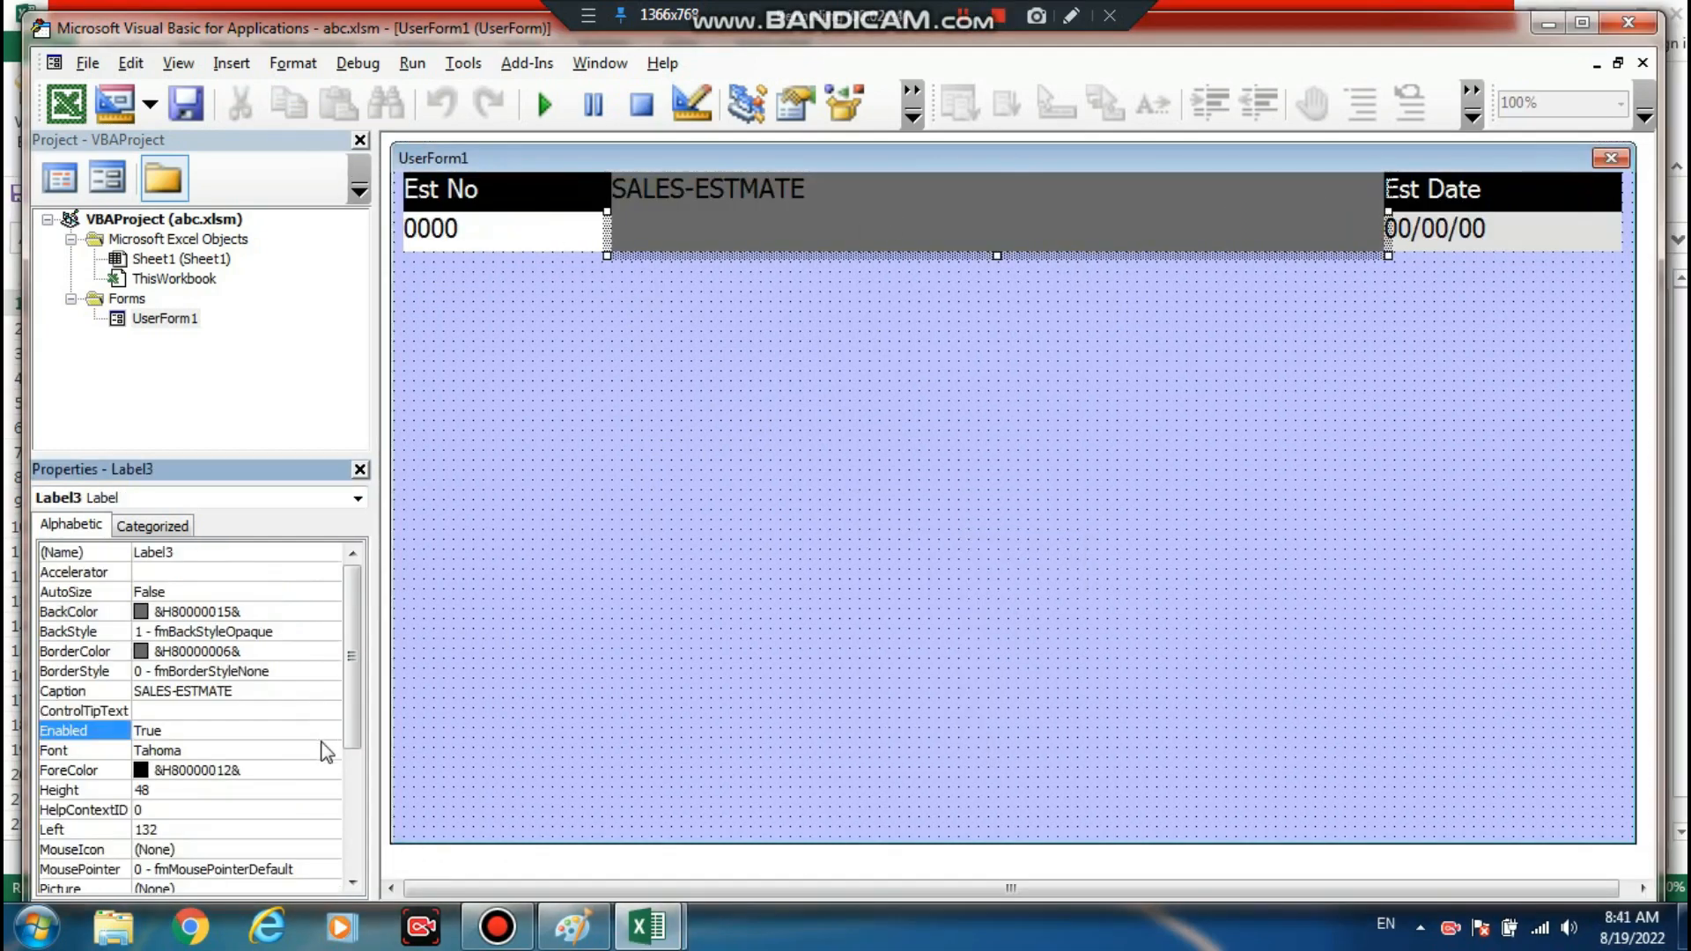
left_click(326, 750)
left_click(330, 753)
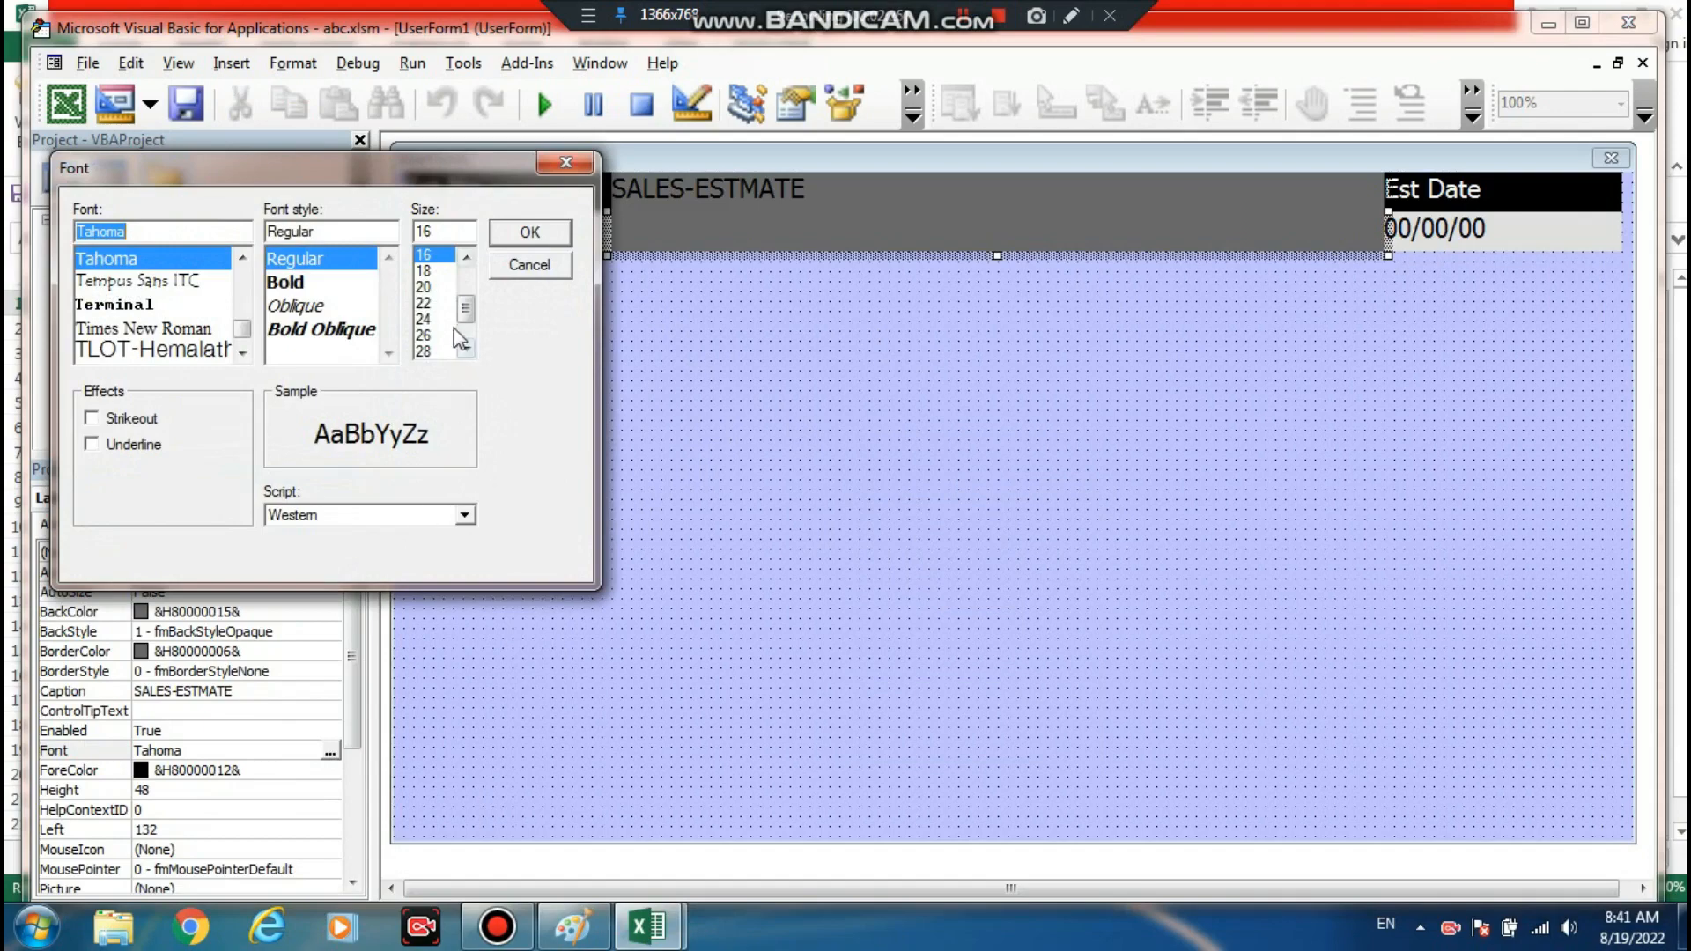
left_click(431, 335)
left_click(533, 233)
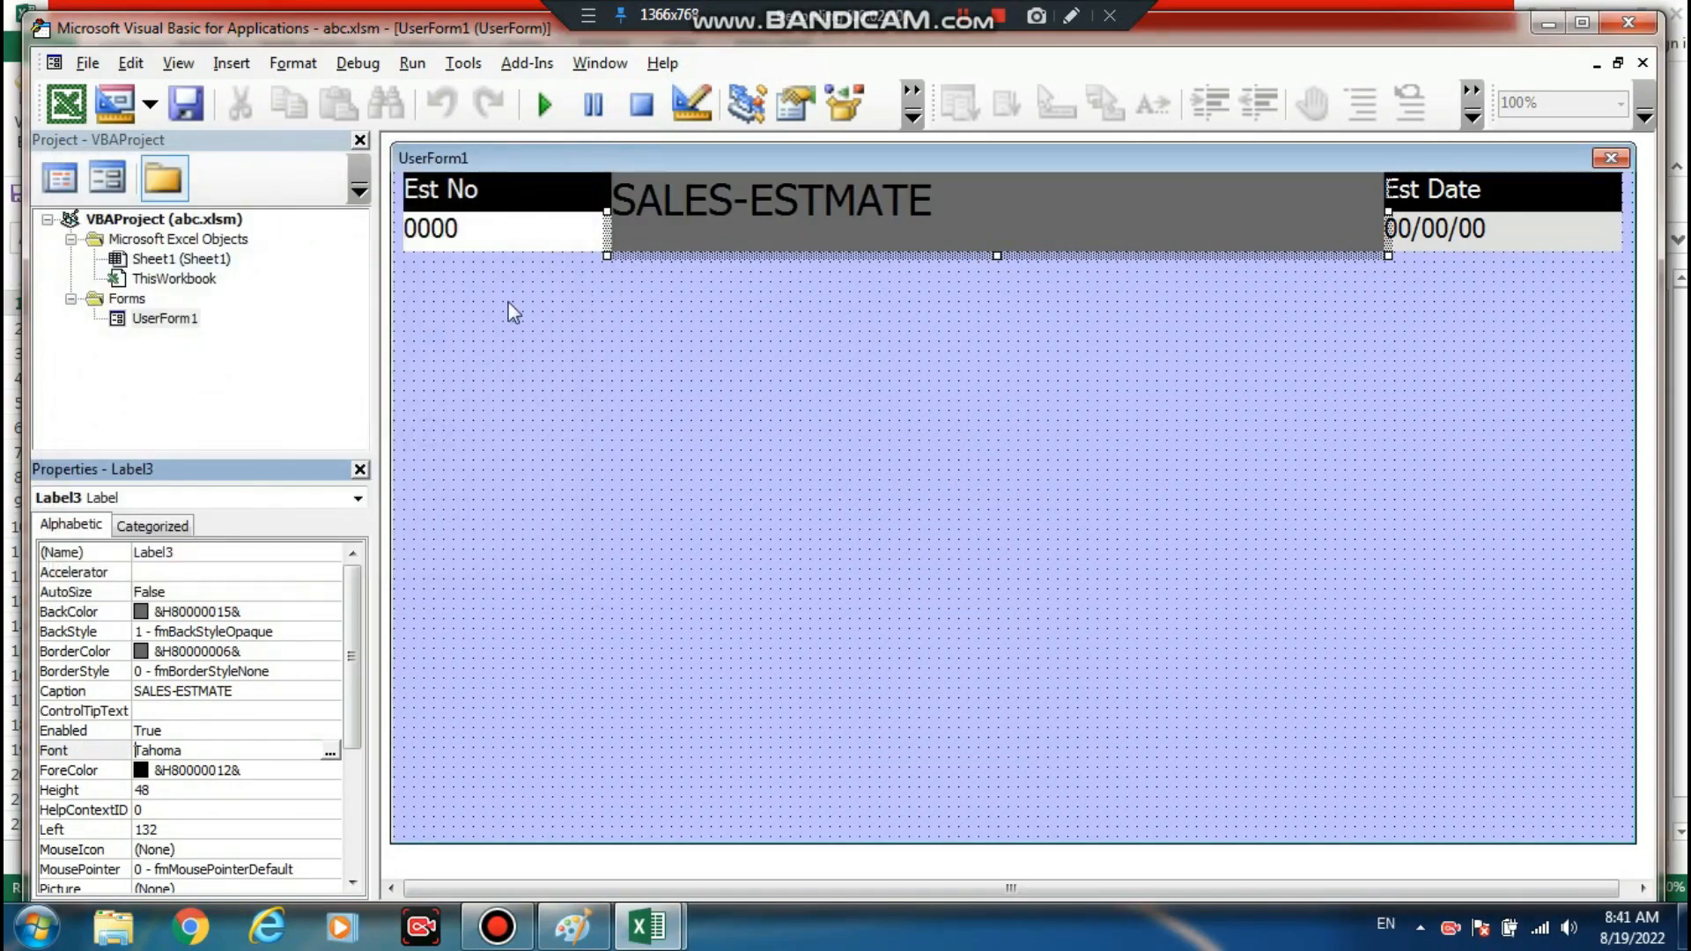
- Center the text of all five header labels together by setting their TextAlign to 2 - fmTextAlignCenter
left_click_drag(508, 302, 910, 276)
left_click_drag(1427, 230, 1463, 192)
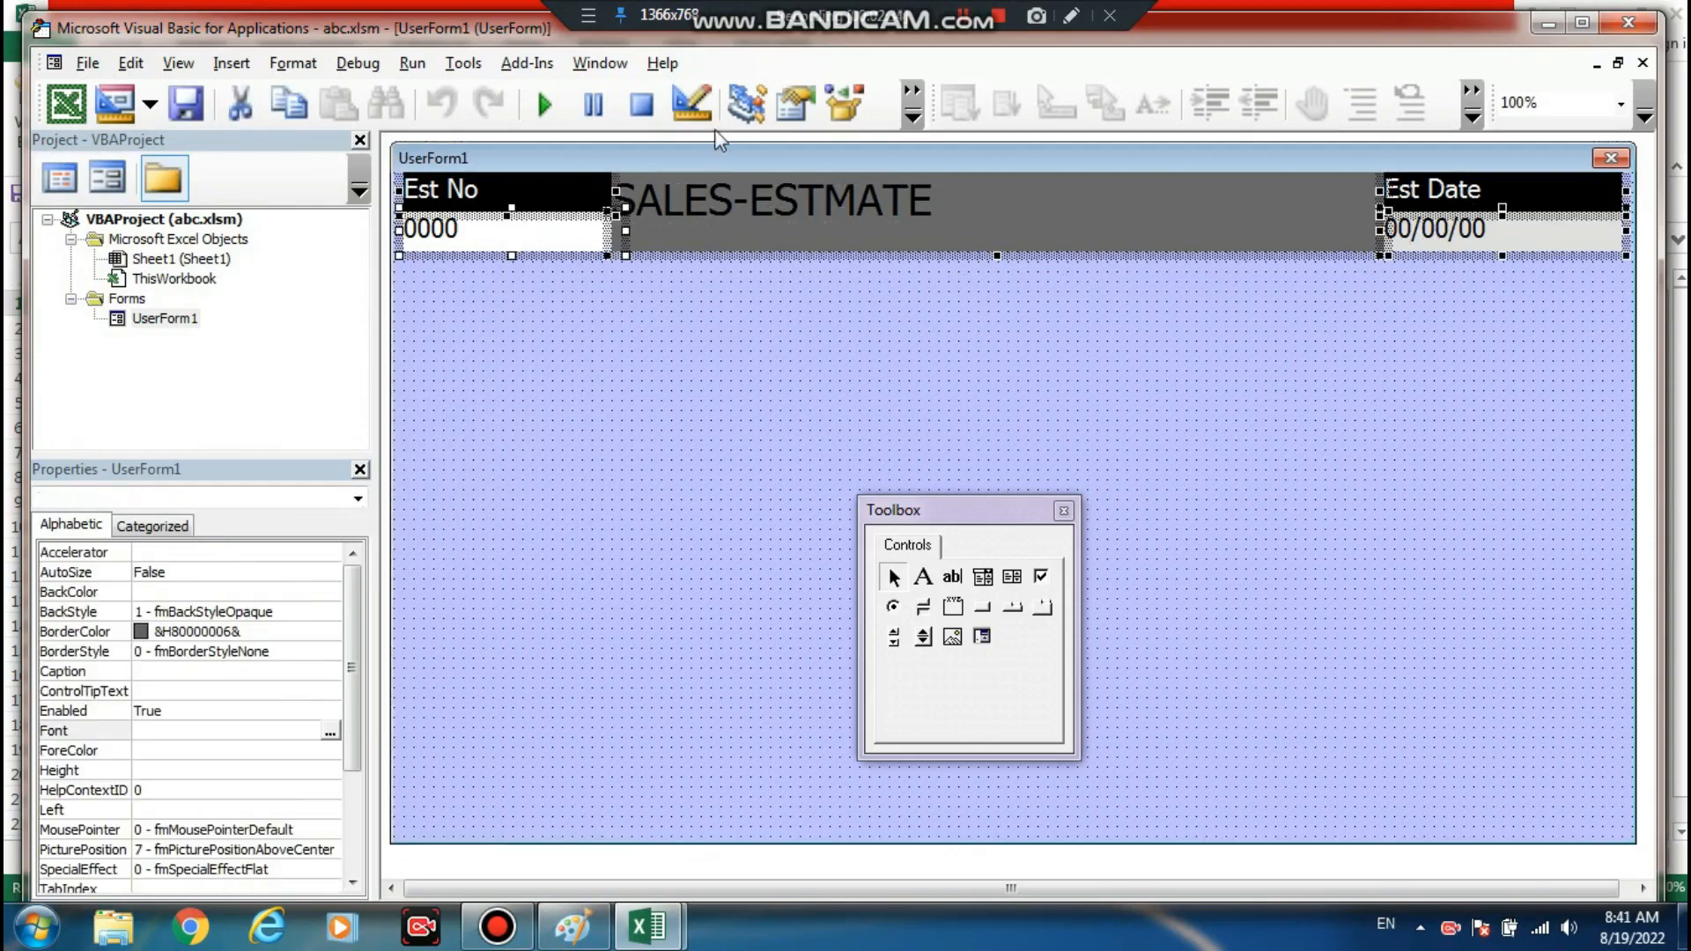
left_click_drag(356, 585, 358, 683)
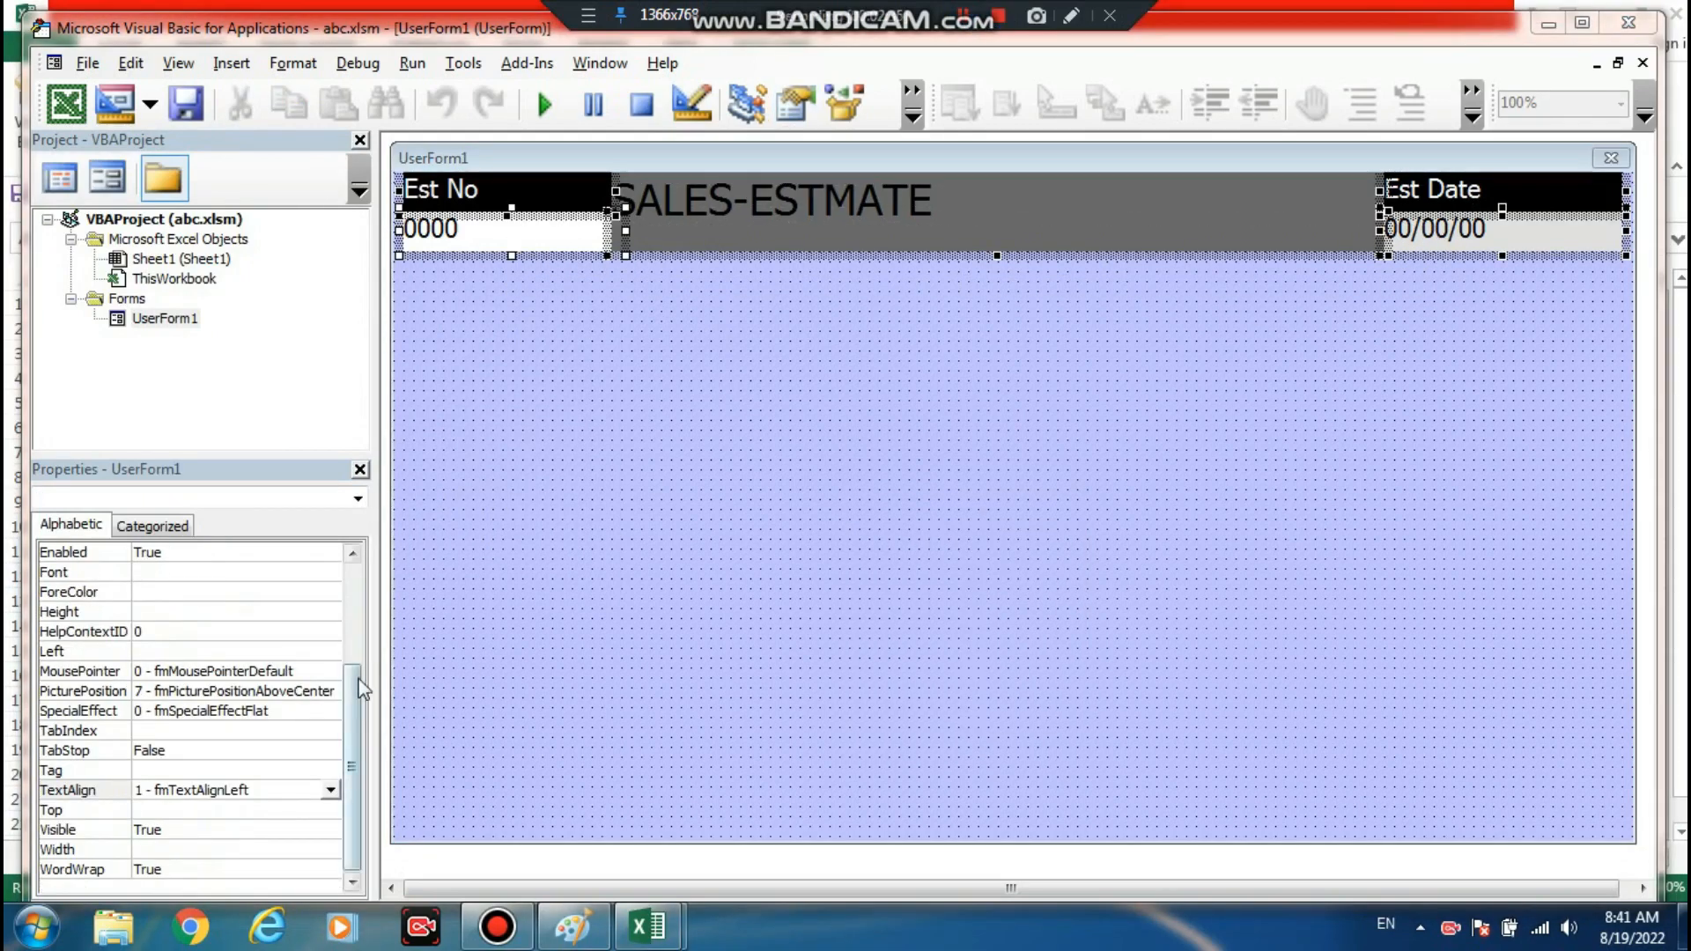
left_click(331, 790)
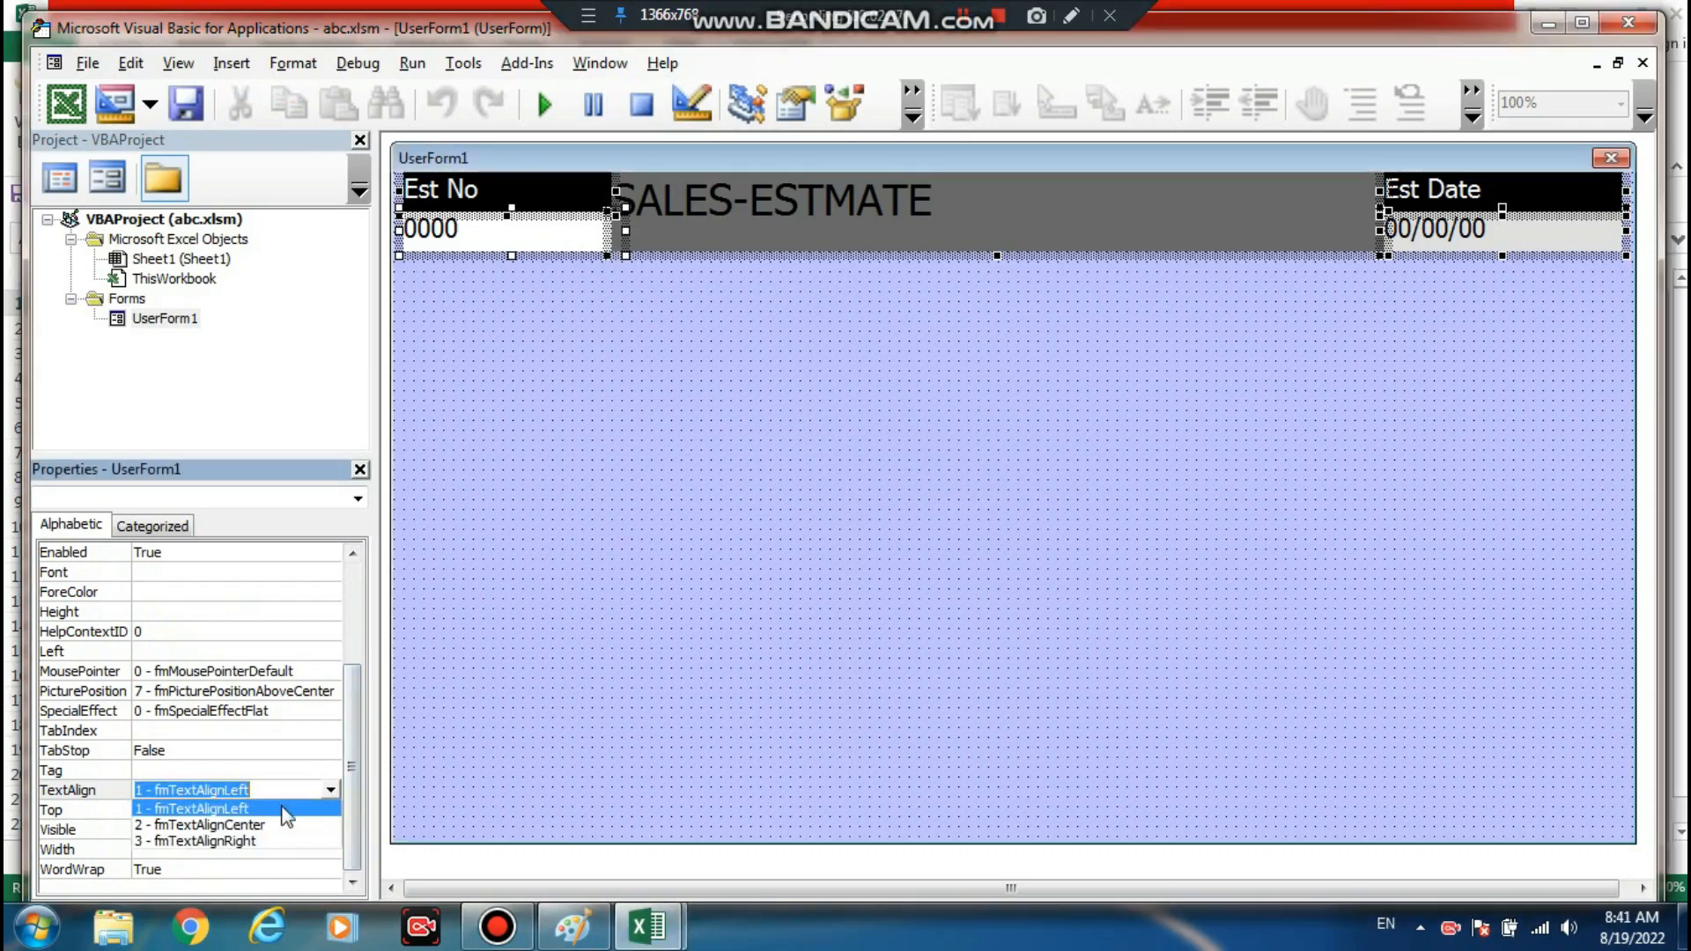
left_click(215, 825)
left_click(1011, 405)
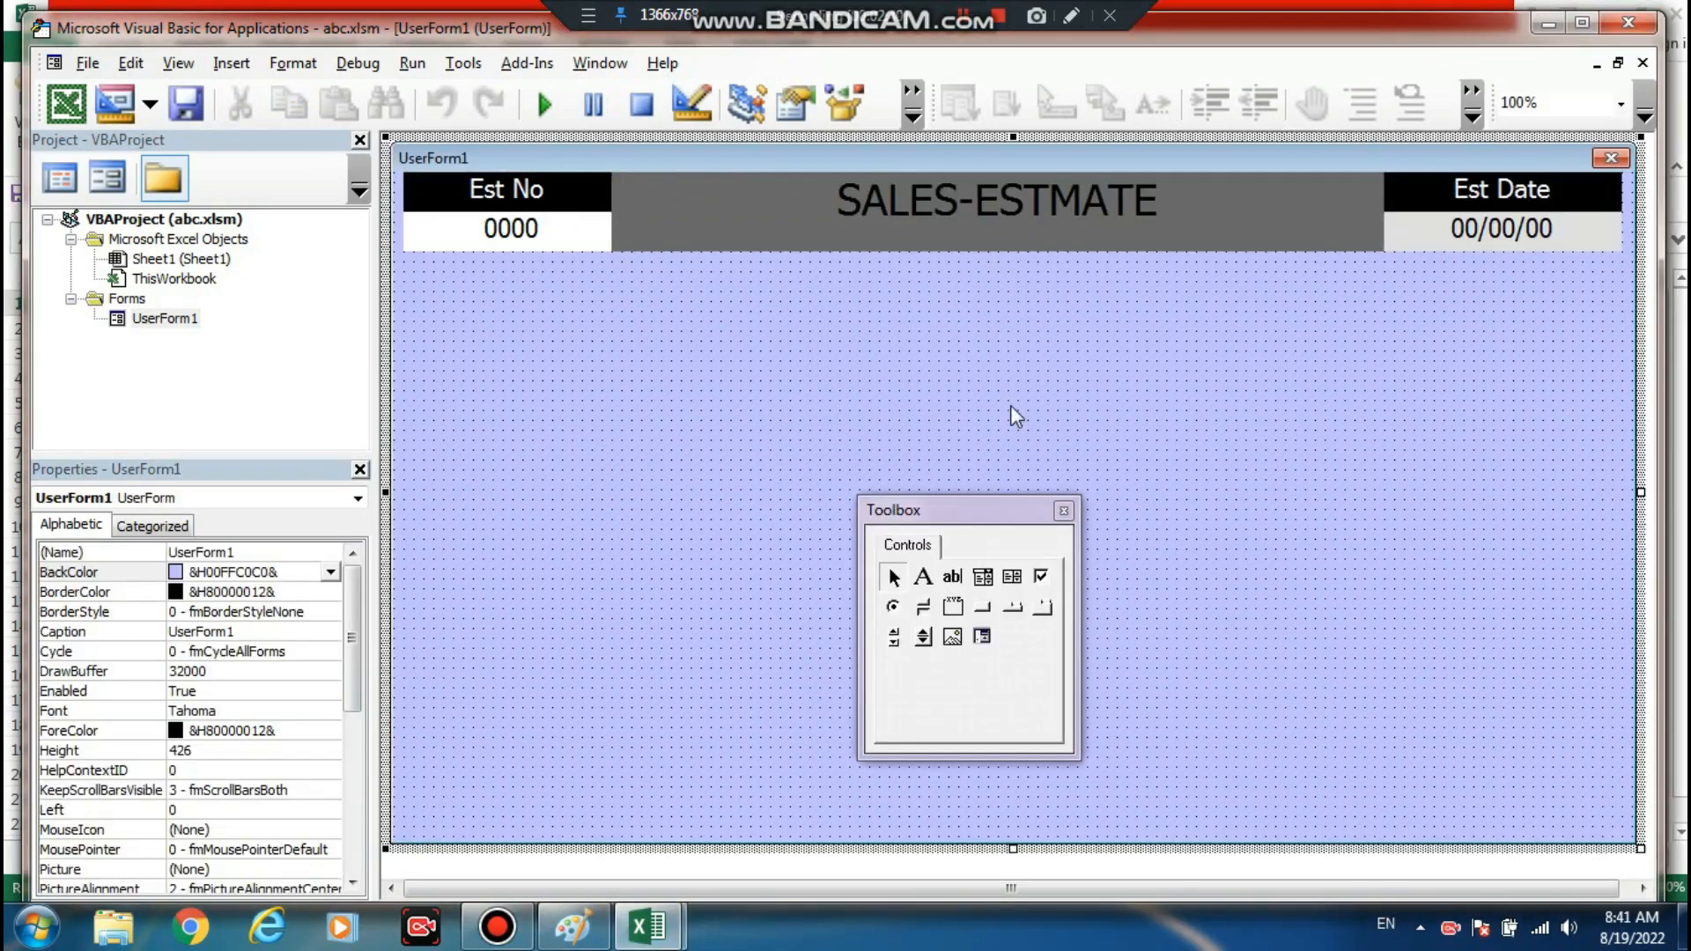
- Add four labels in a row directly beneath the estimate header of UserForm1
left_click(931, 581)
mouse_move(419, 266)
left_mouse_down()
mouse_move(533, 273)
mouse_move(615, 305)
mouse_move(966, 317)
left_mouse_up()
left_click(923, 577)
mouse_move(957, 297)
left_mouse_down()
mouse_move(1338, 314)
mouse_move(1528, 282)
mouse_move(1567, 314)
left_mouse_up()
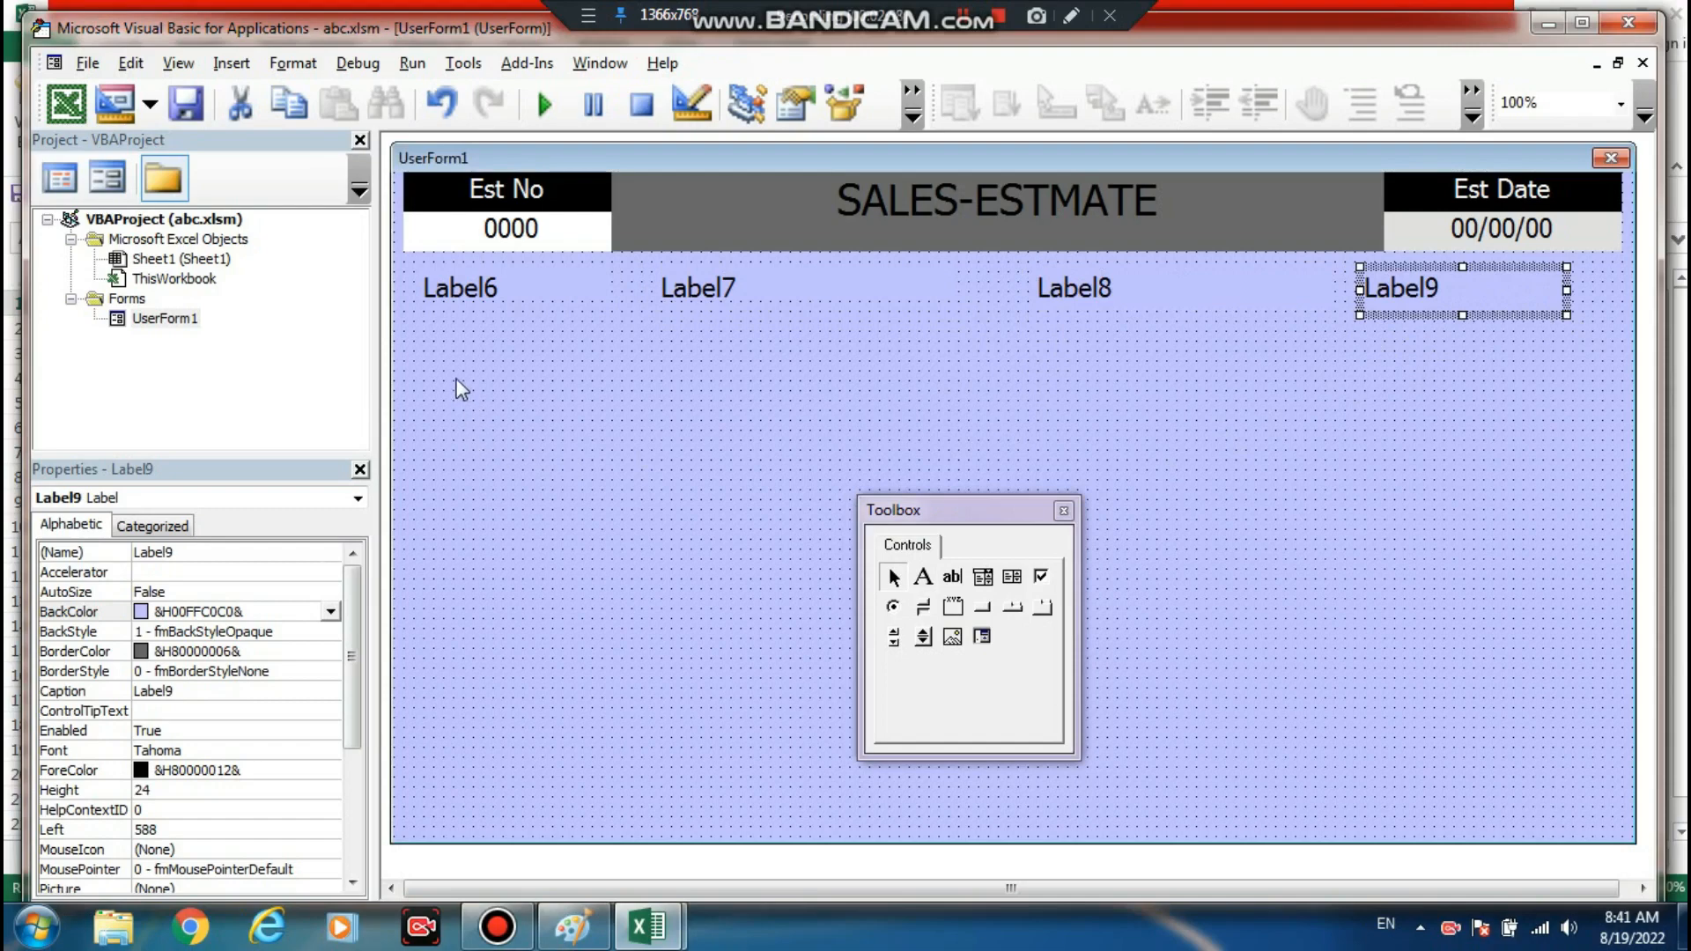
- Make the backgrounds of the four new labels transparent together by setting their BackStyle to 0 - fmBackStyleTransparent
left_click_drag(456, 378, 1374, 328)
left_click_drag(1476, 287, 1478, 289)
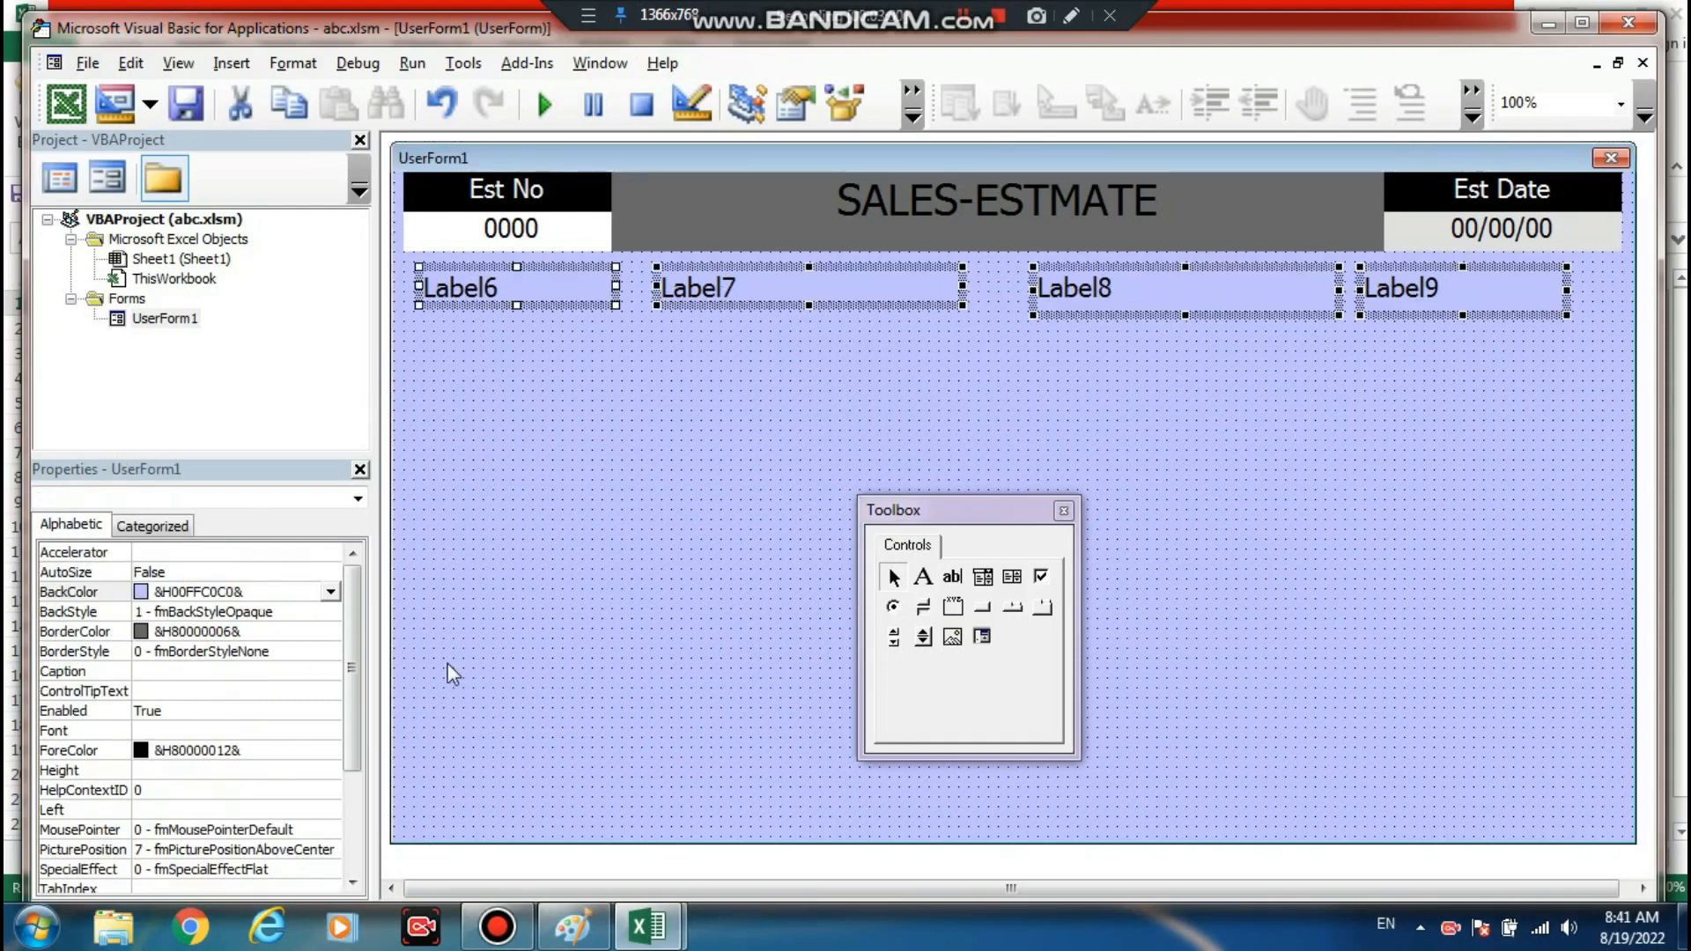
left_click(315, 611)
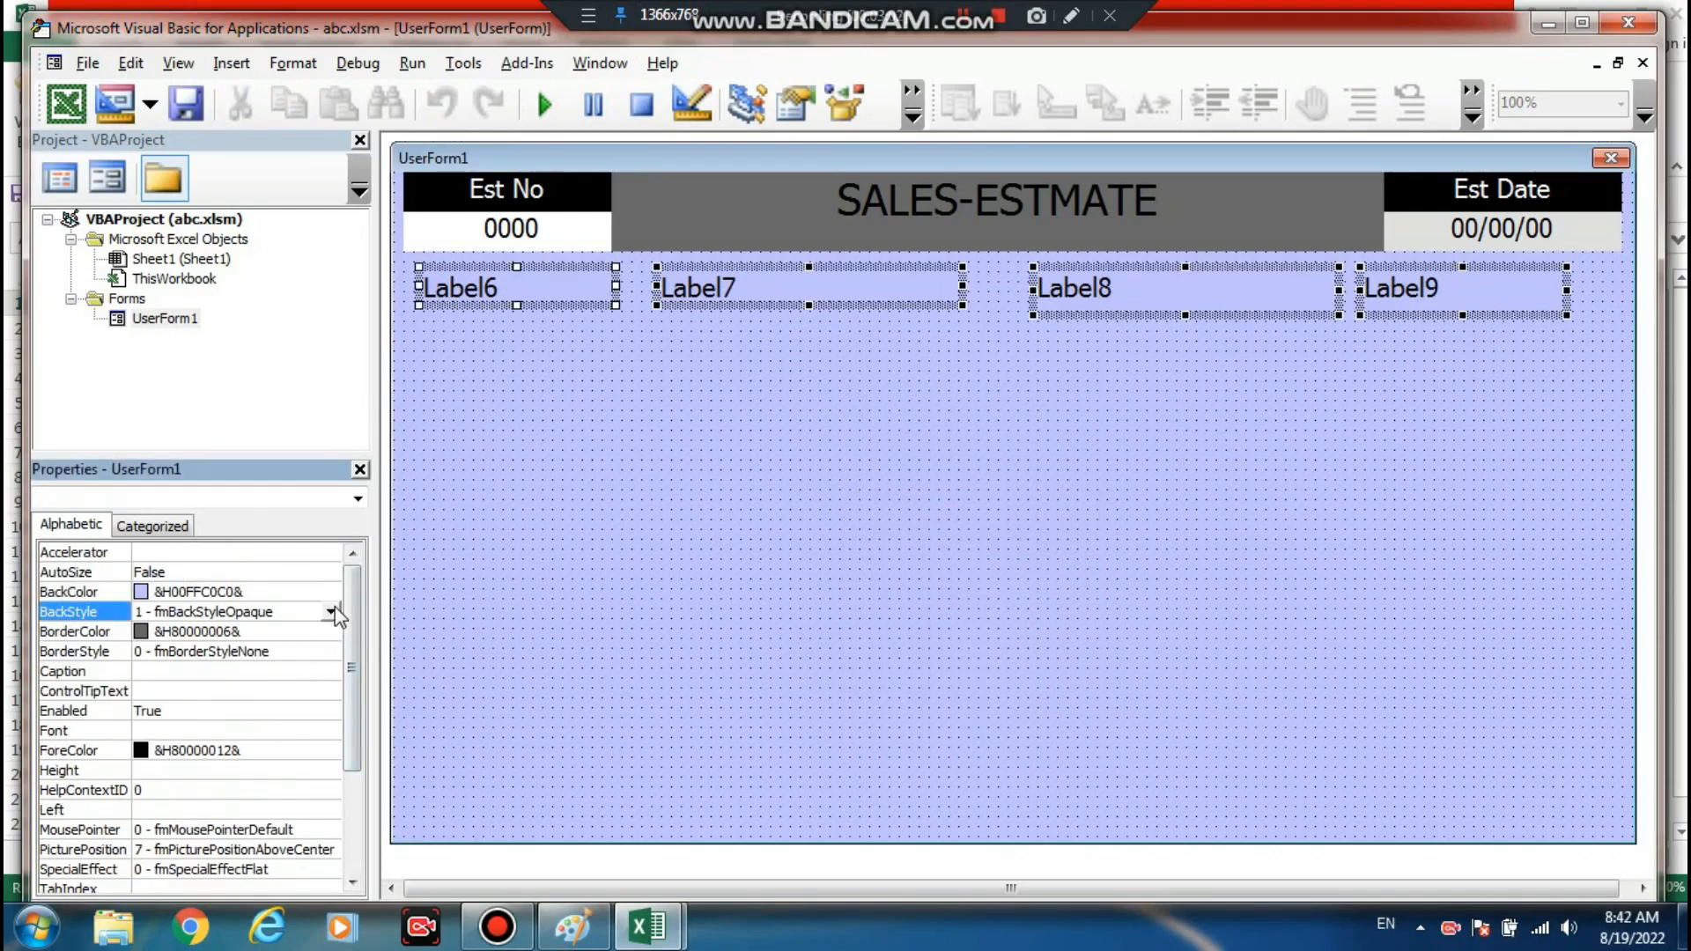
left_click(330, 611)
left_click(280, 631)
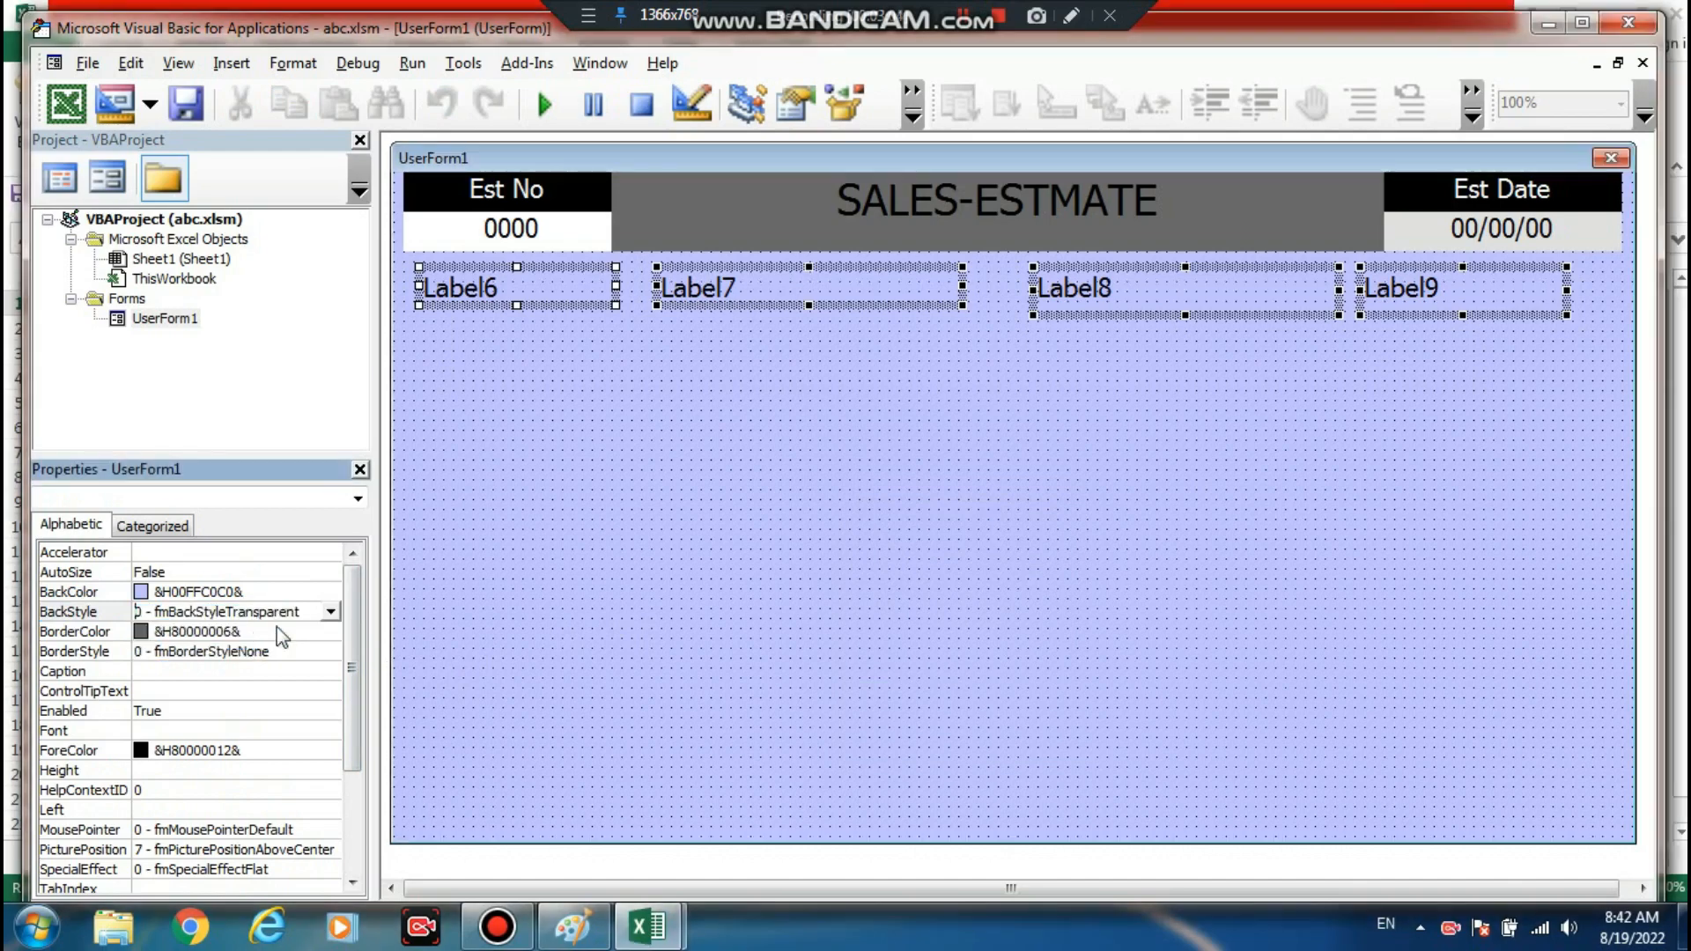
- Caption the four labels beneath the header, in order, Customer, New Customer(F8), Name and Phone
left_click(573, 396)
left_click(442, 294)
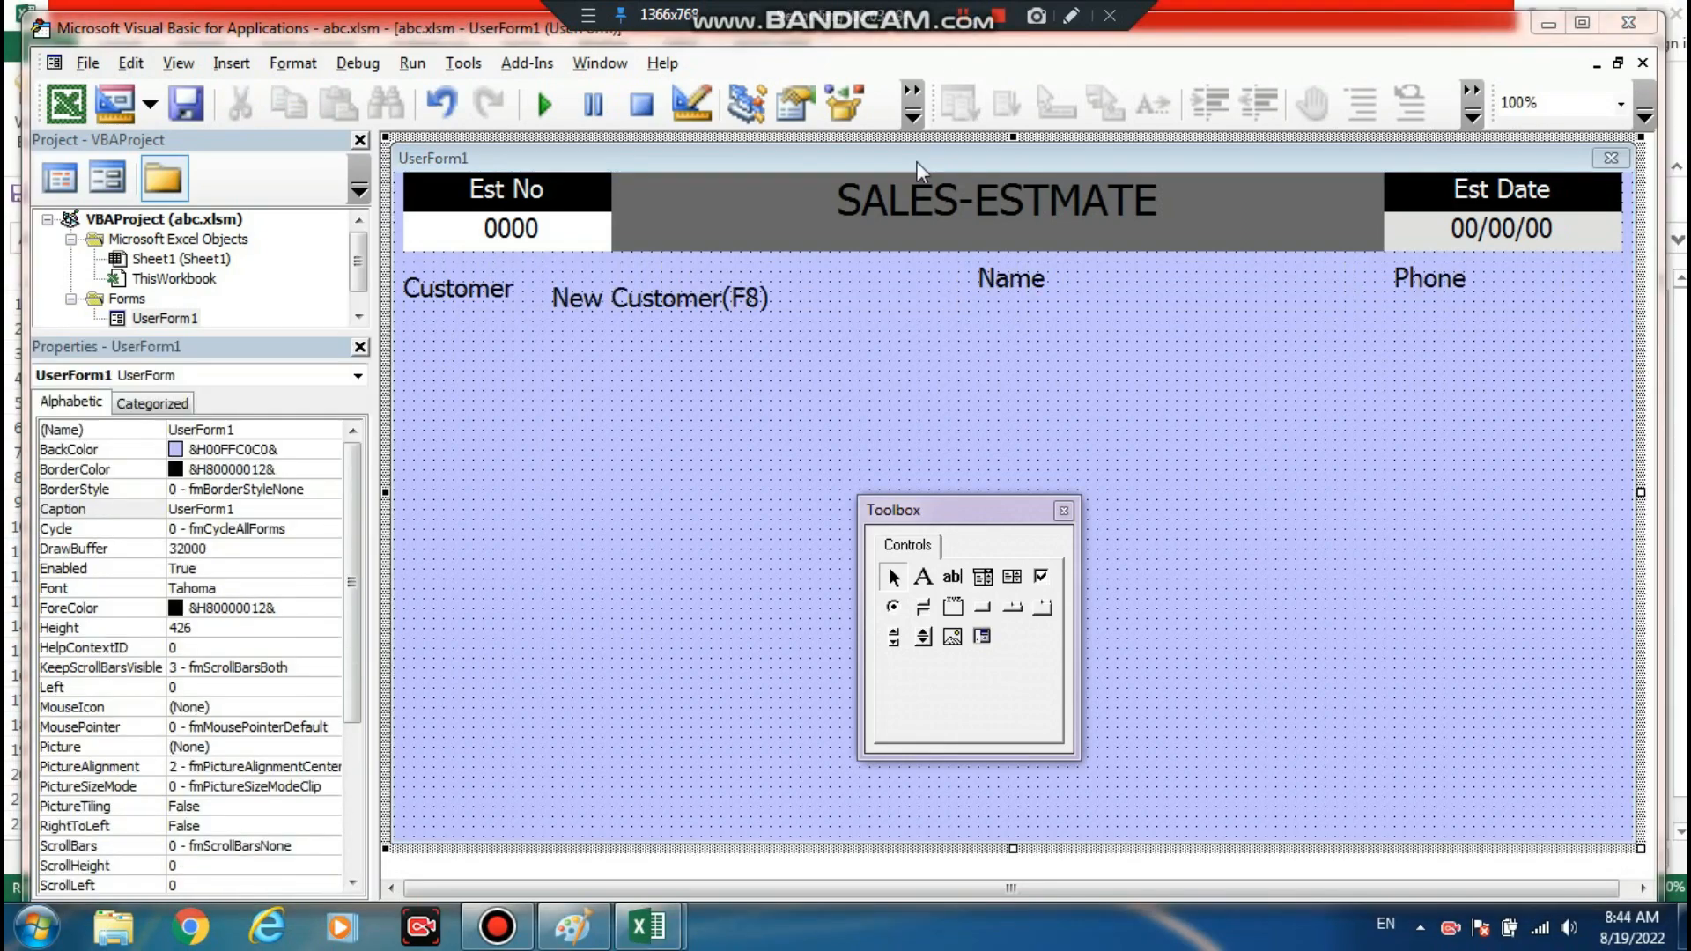
- Align the Customer, New Customer(F8), Name and Phone labels by setting their Top property to 55
left_click_drag(470, 365, 1511, 265)
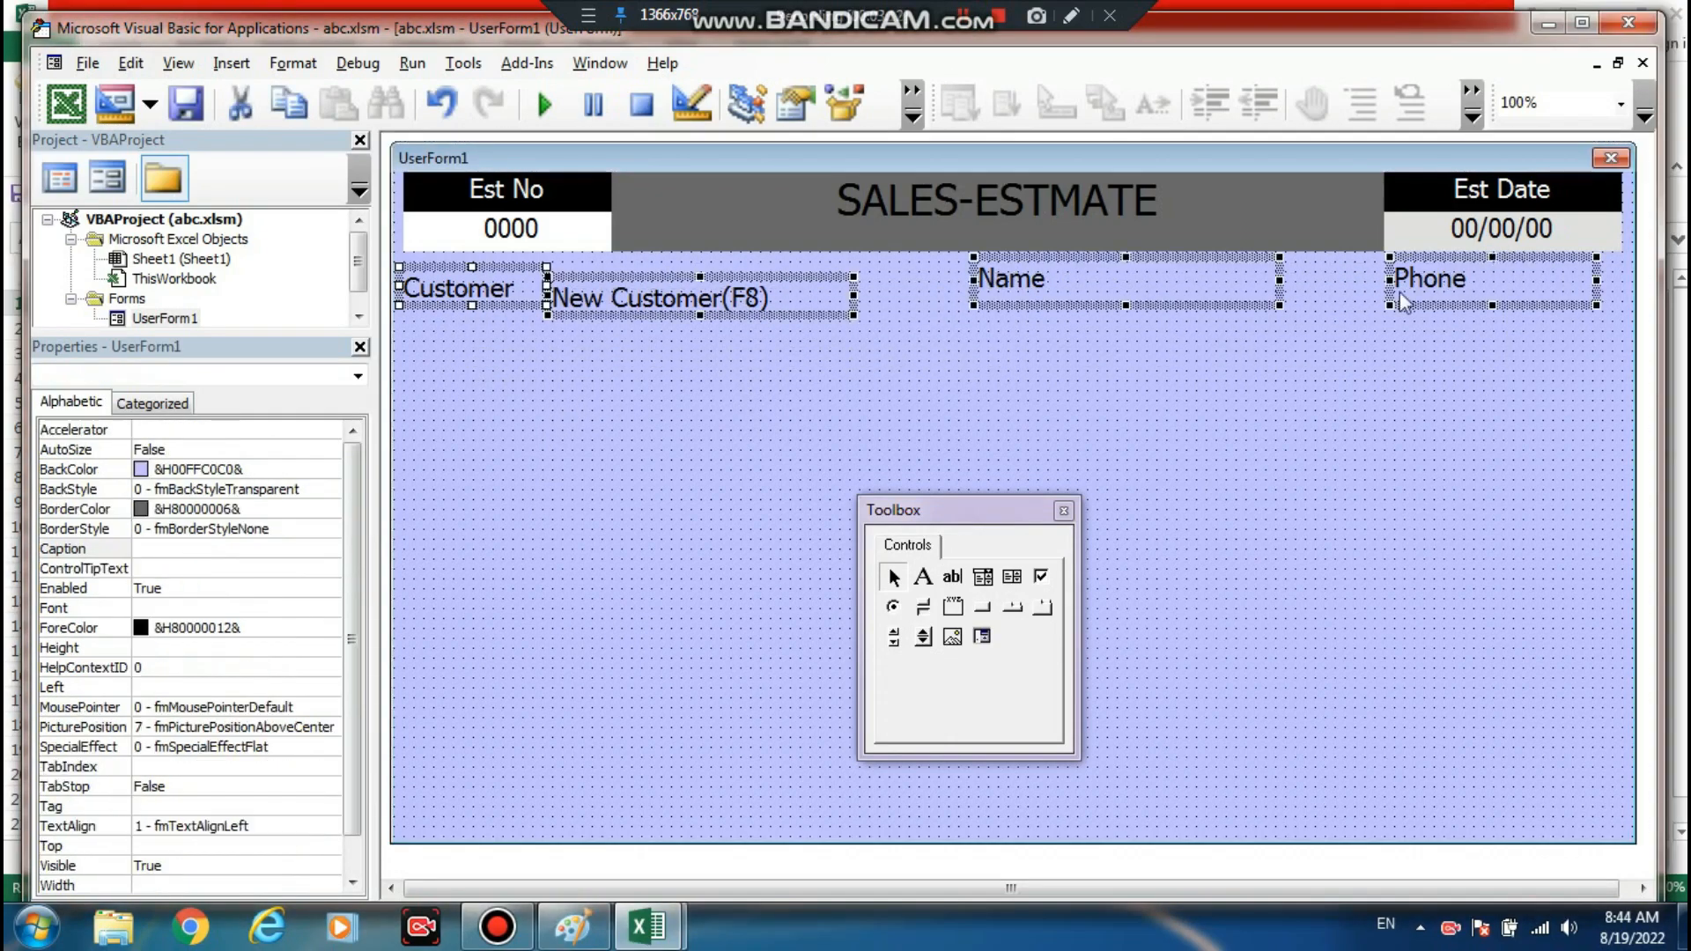
left_click(188, 847)
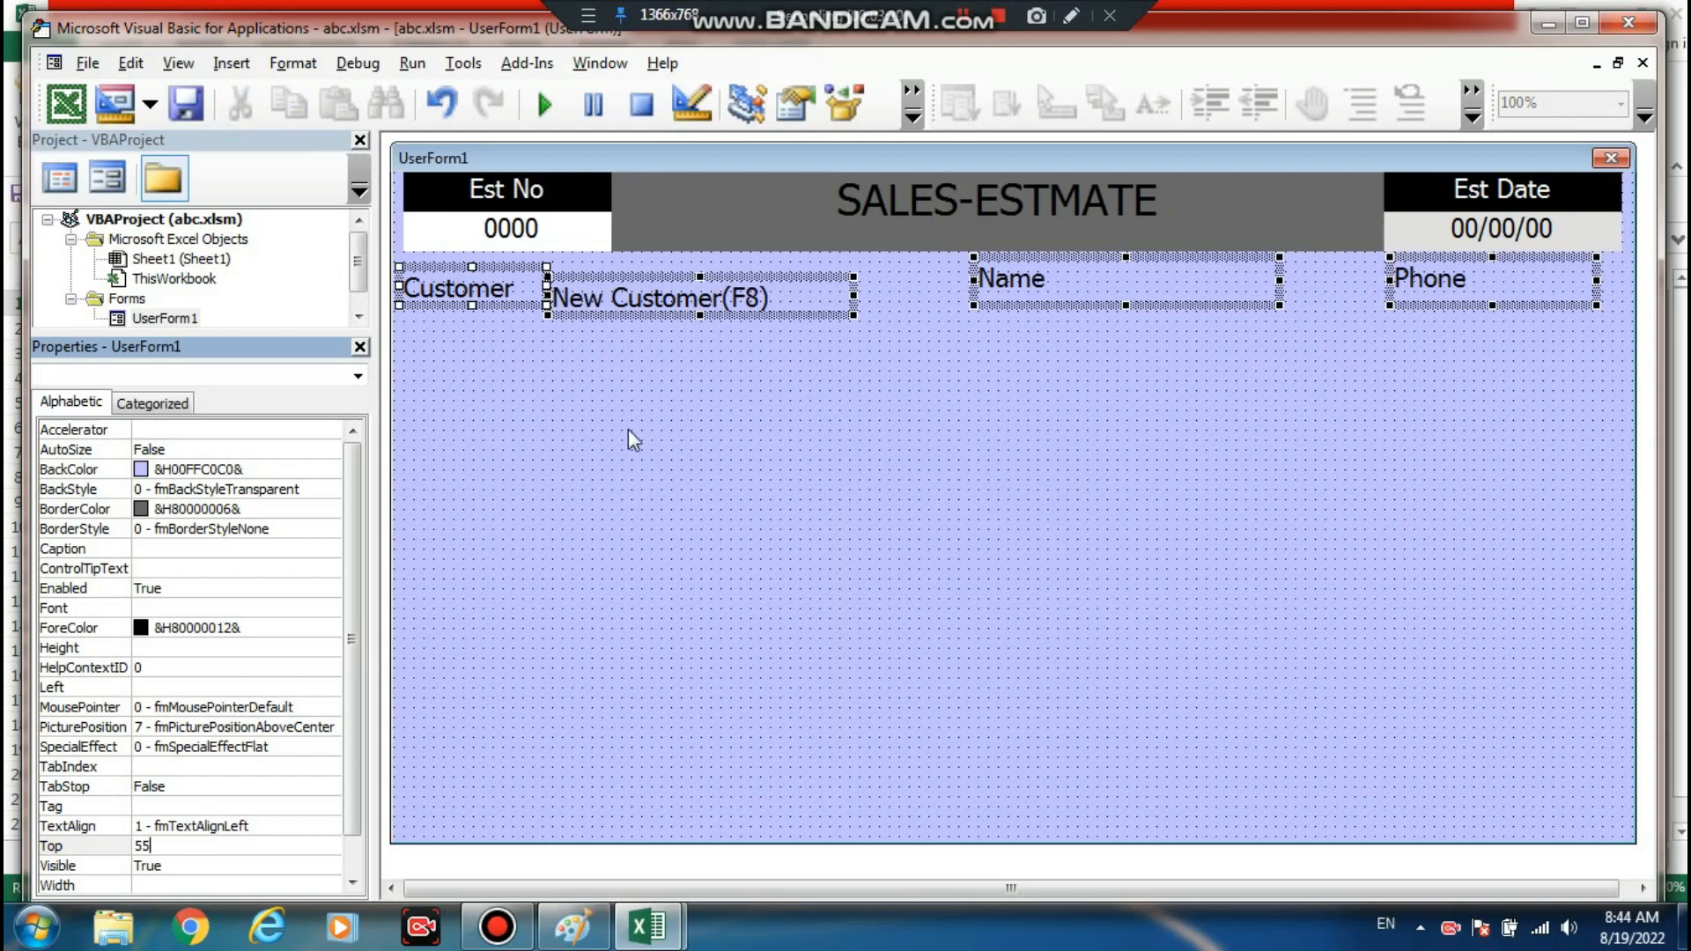
type("55")
left_click(518, 350)
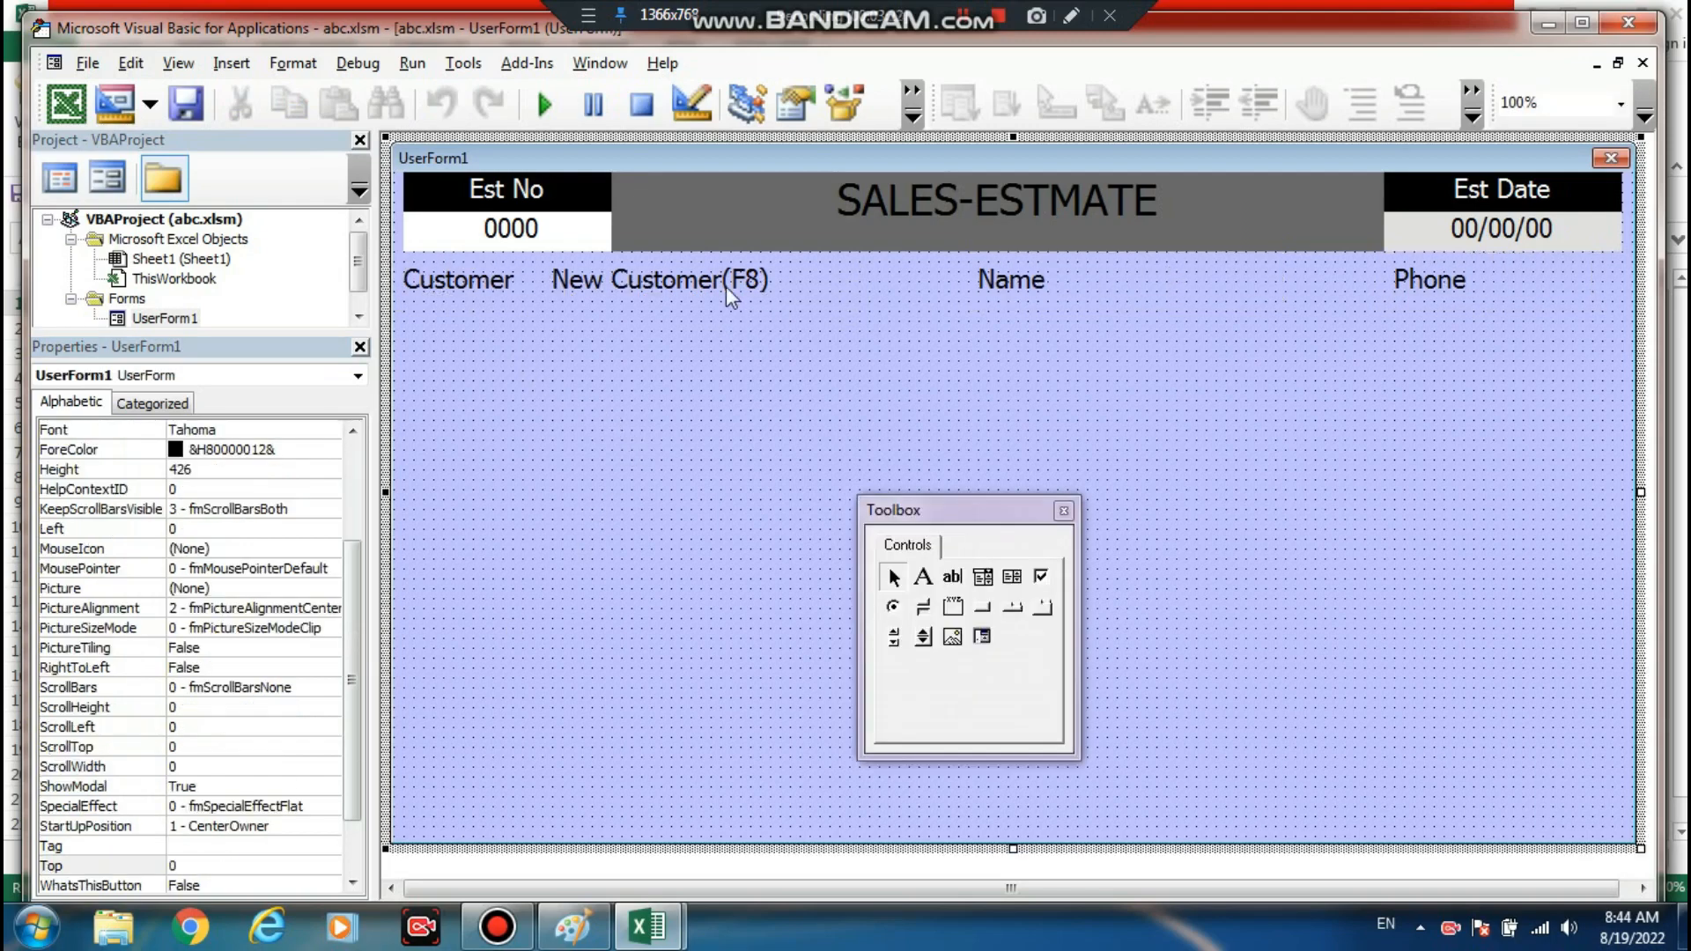
- Reduce the font size of the New Customer(F8) label to 12
left_click(725, 287)
left_click(277, 588)
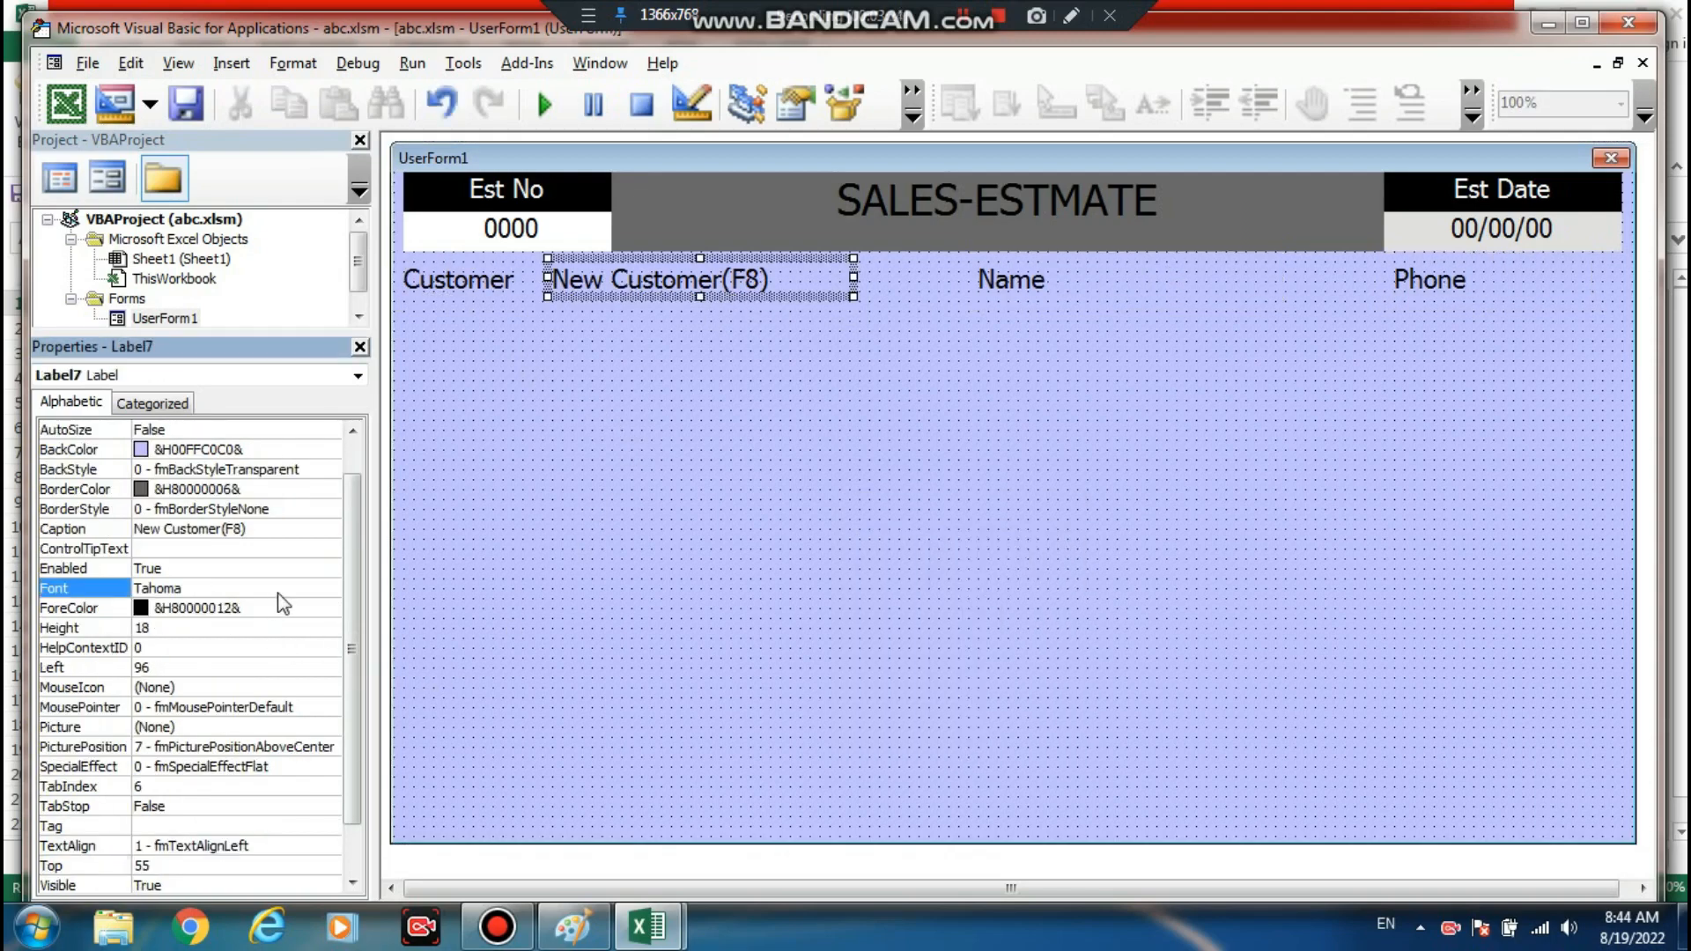
left_click(348, 589)
left_click_drag(467, 303, 467, 282)
left_click(428, 320)
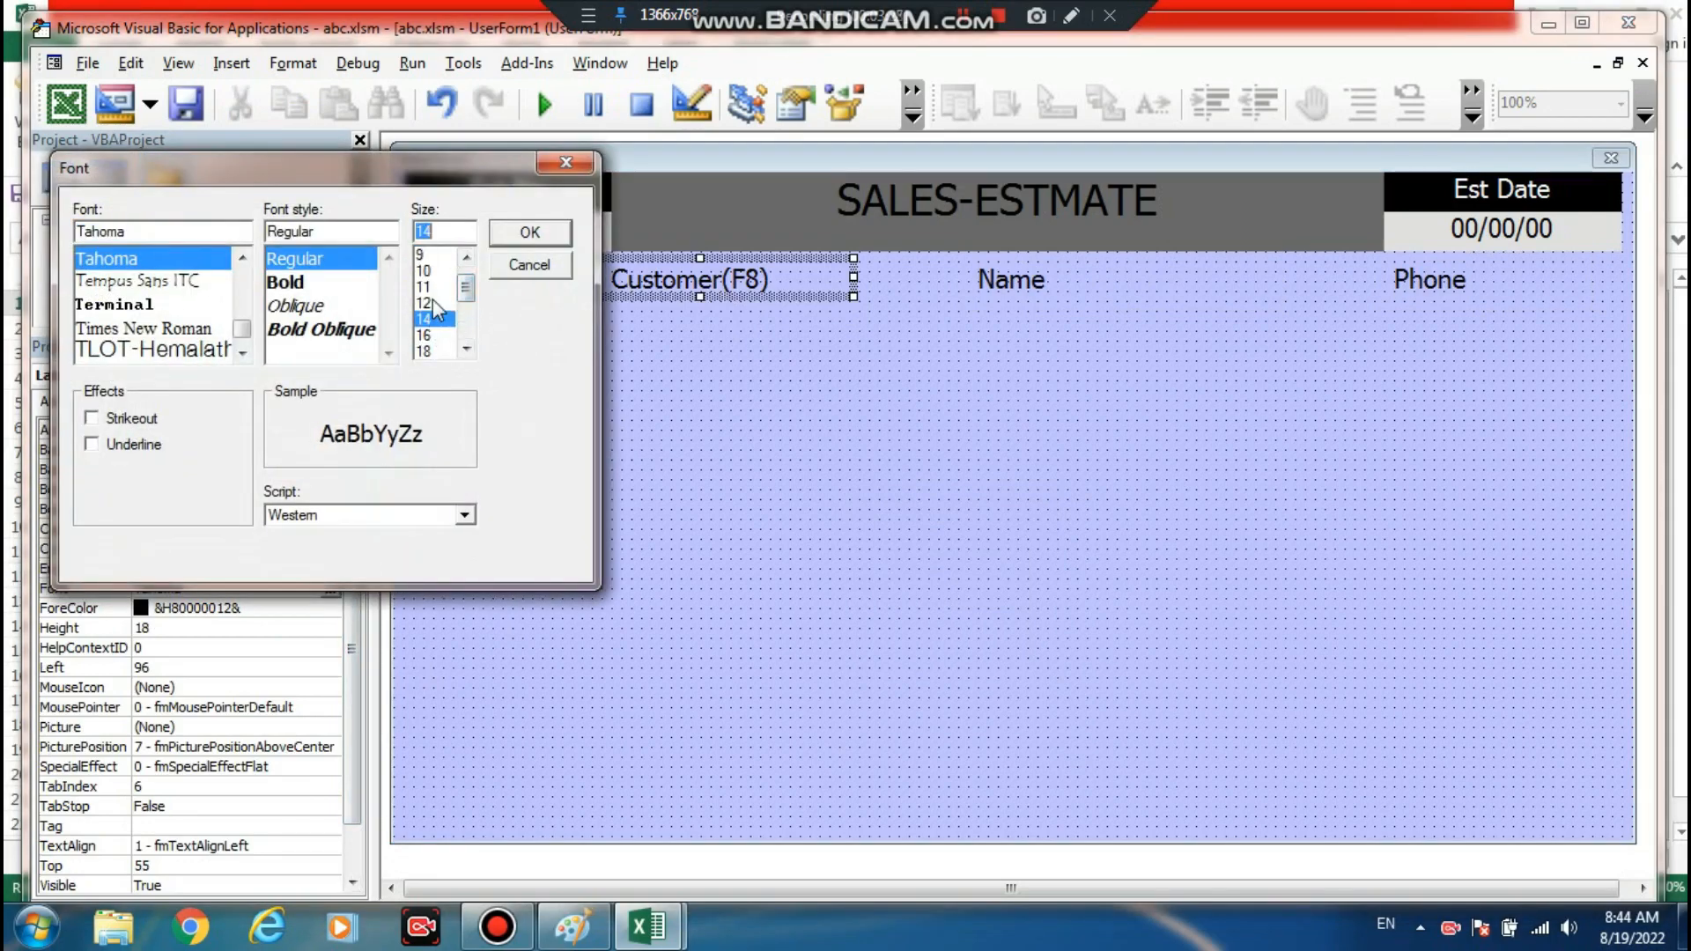
left_click(430, 303)
left_click(526, 234)
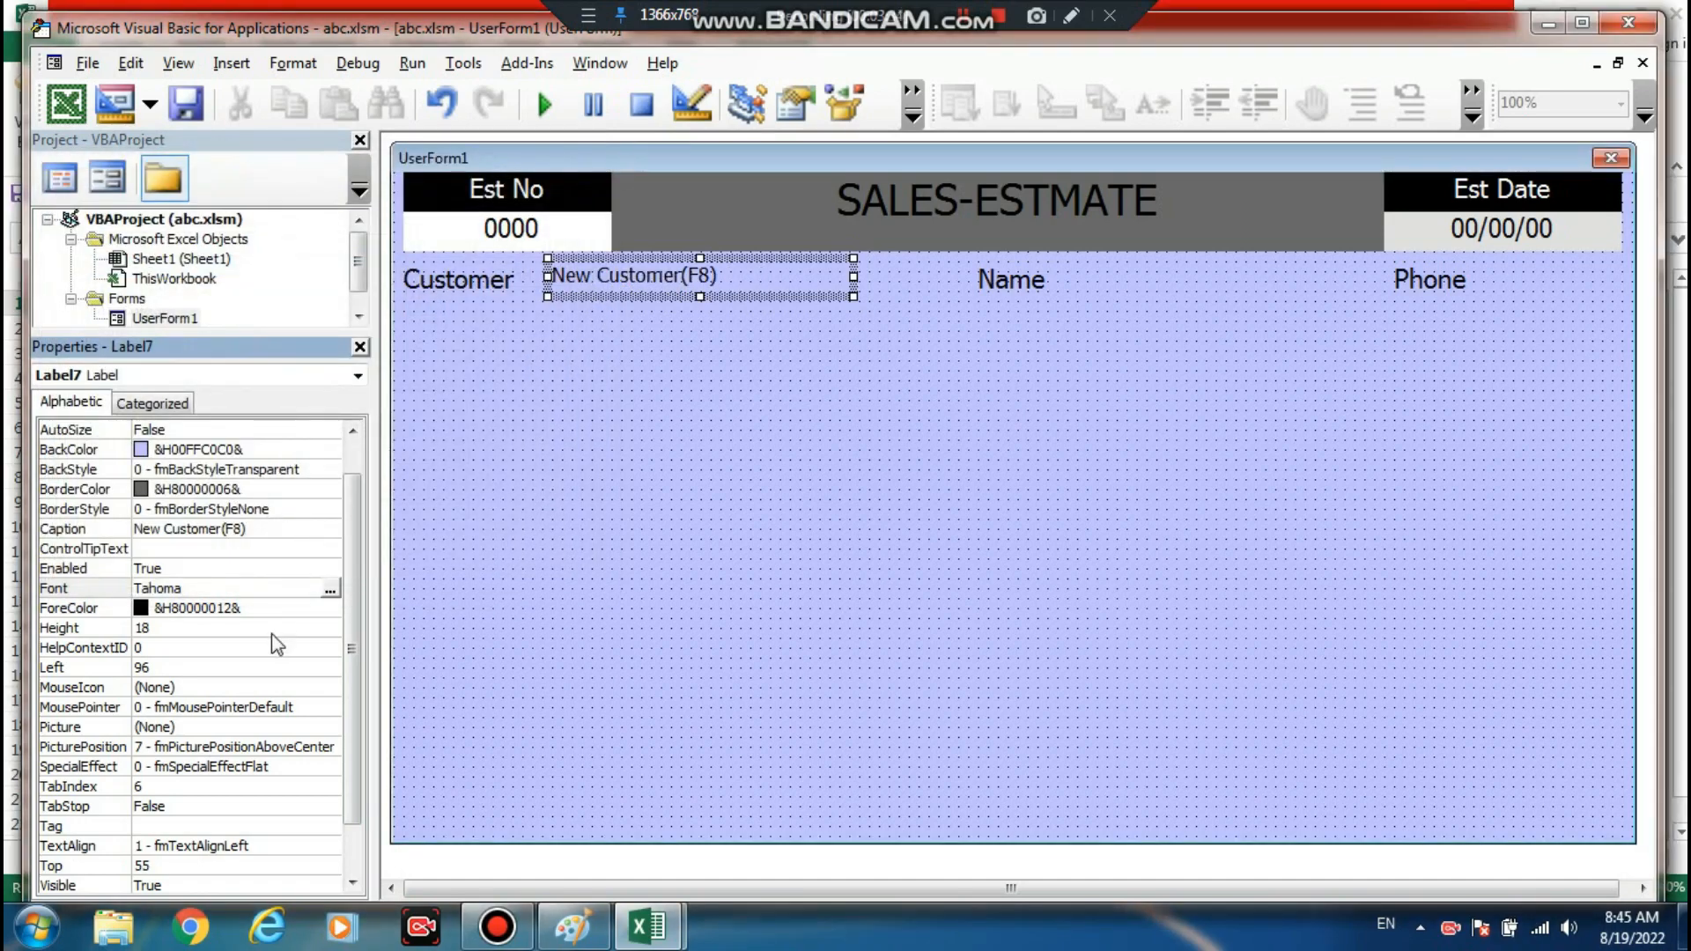
- Set the ForeColor of the New Customer(F8) label to the Disabled Text system color
left_click(279, 607)
left_click(330, 608)
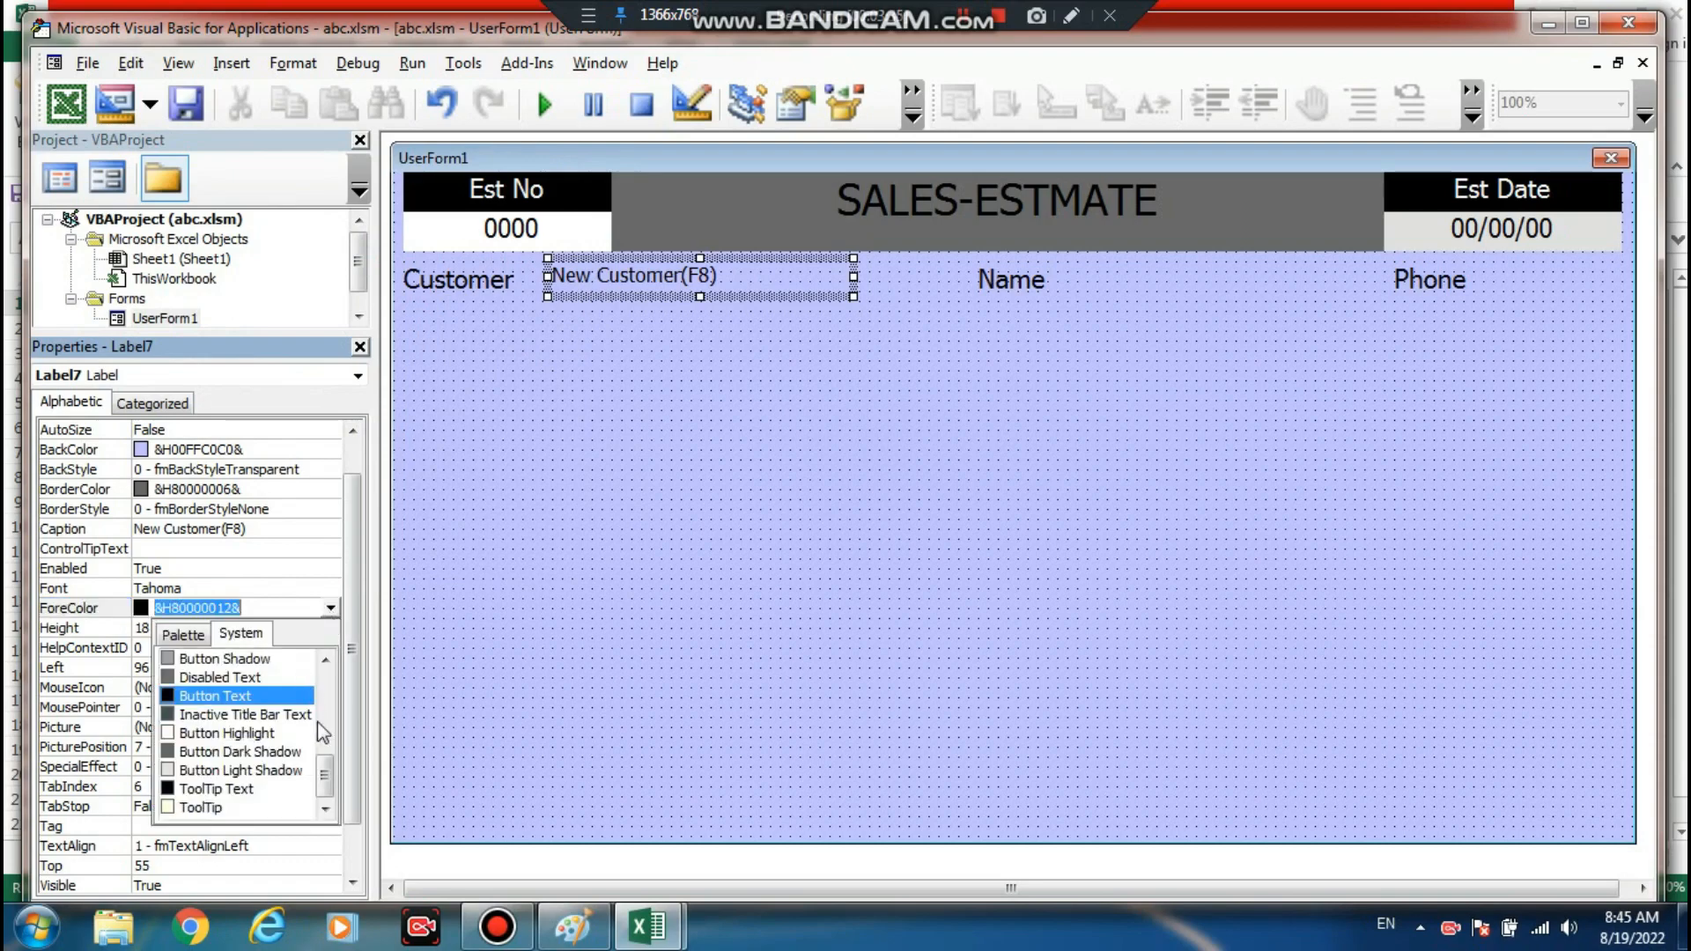
left_click(323, 785)
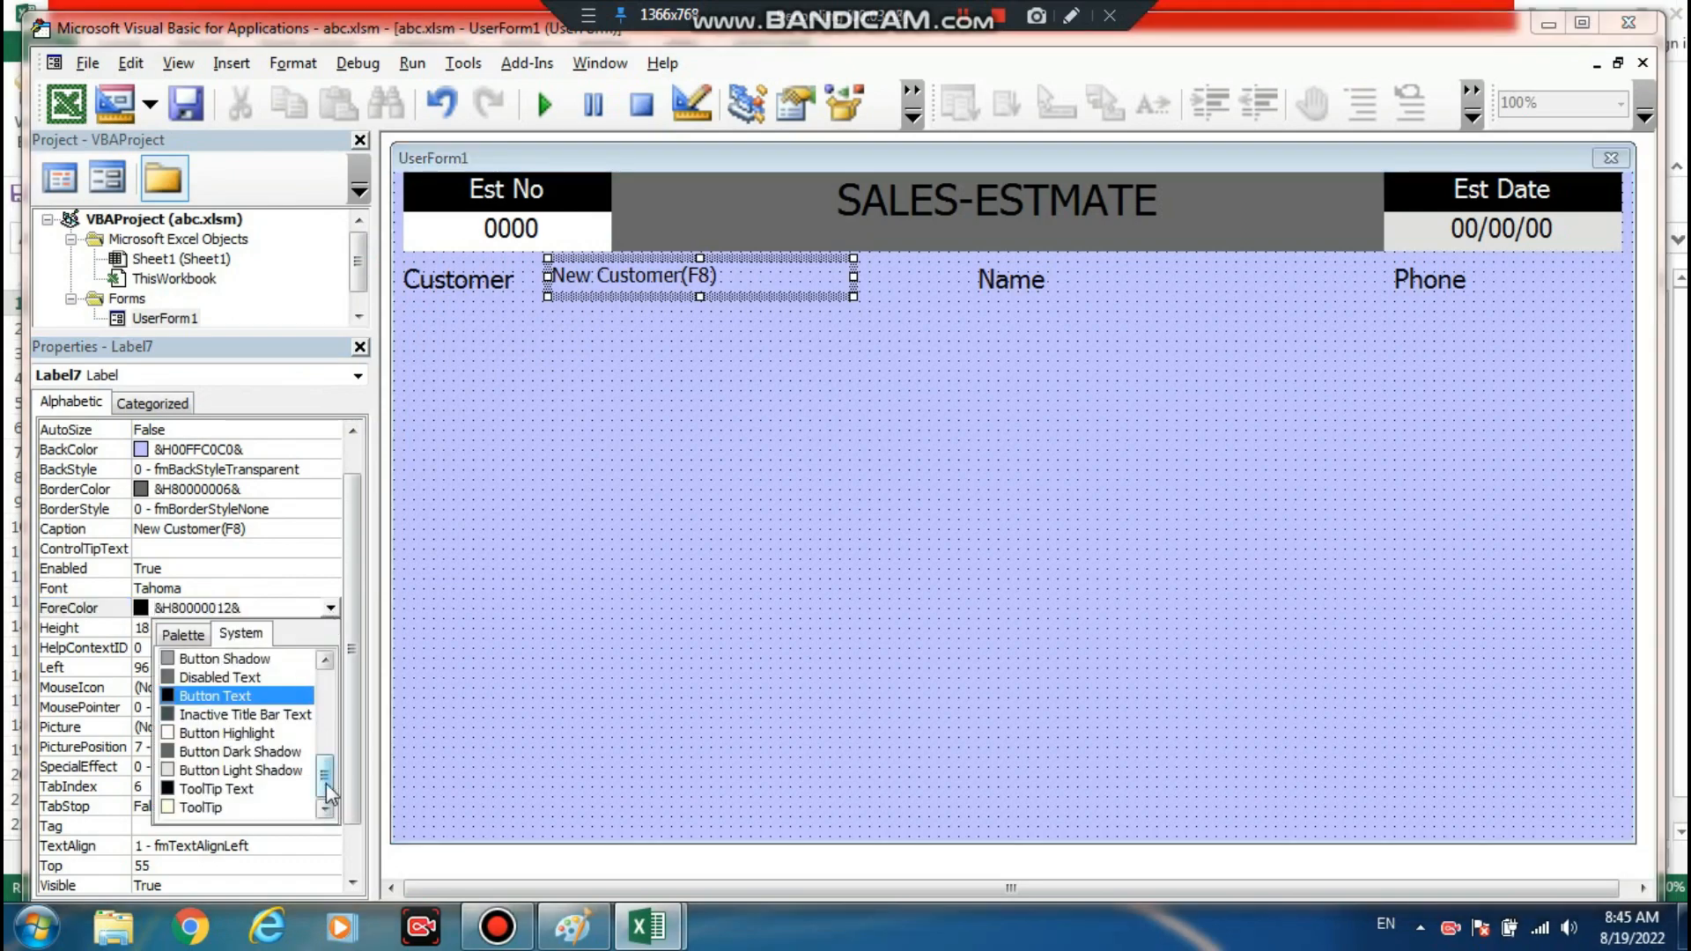
left_click(200, 677)
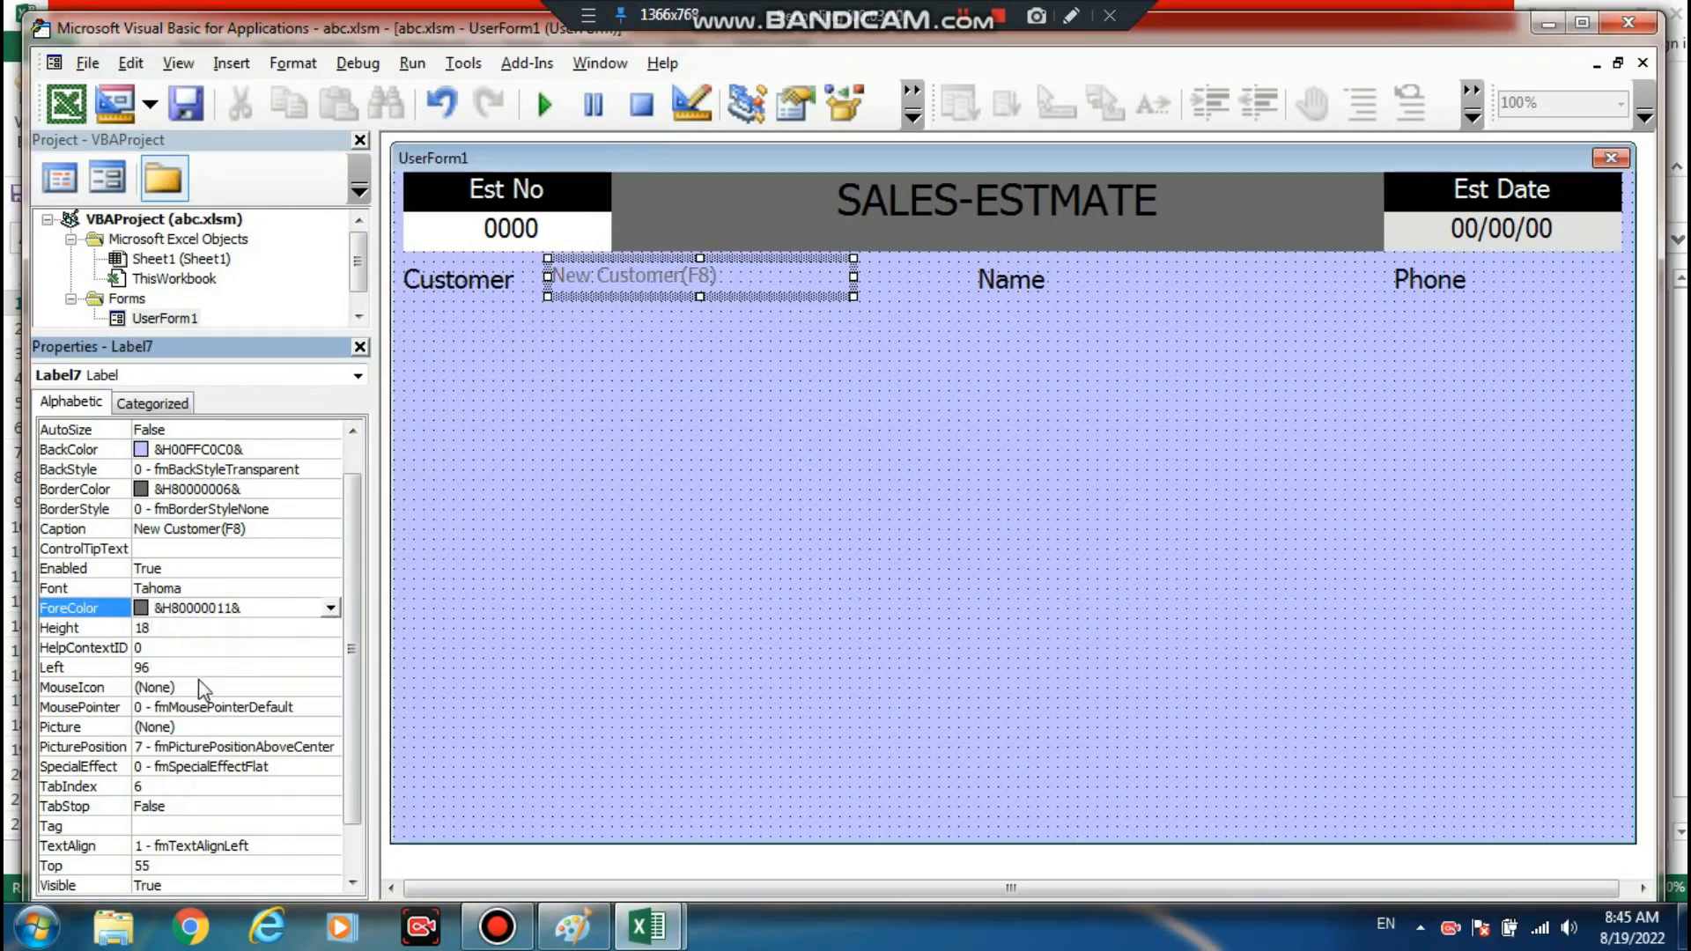
left_click(646, 355)
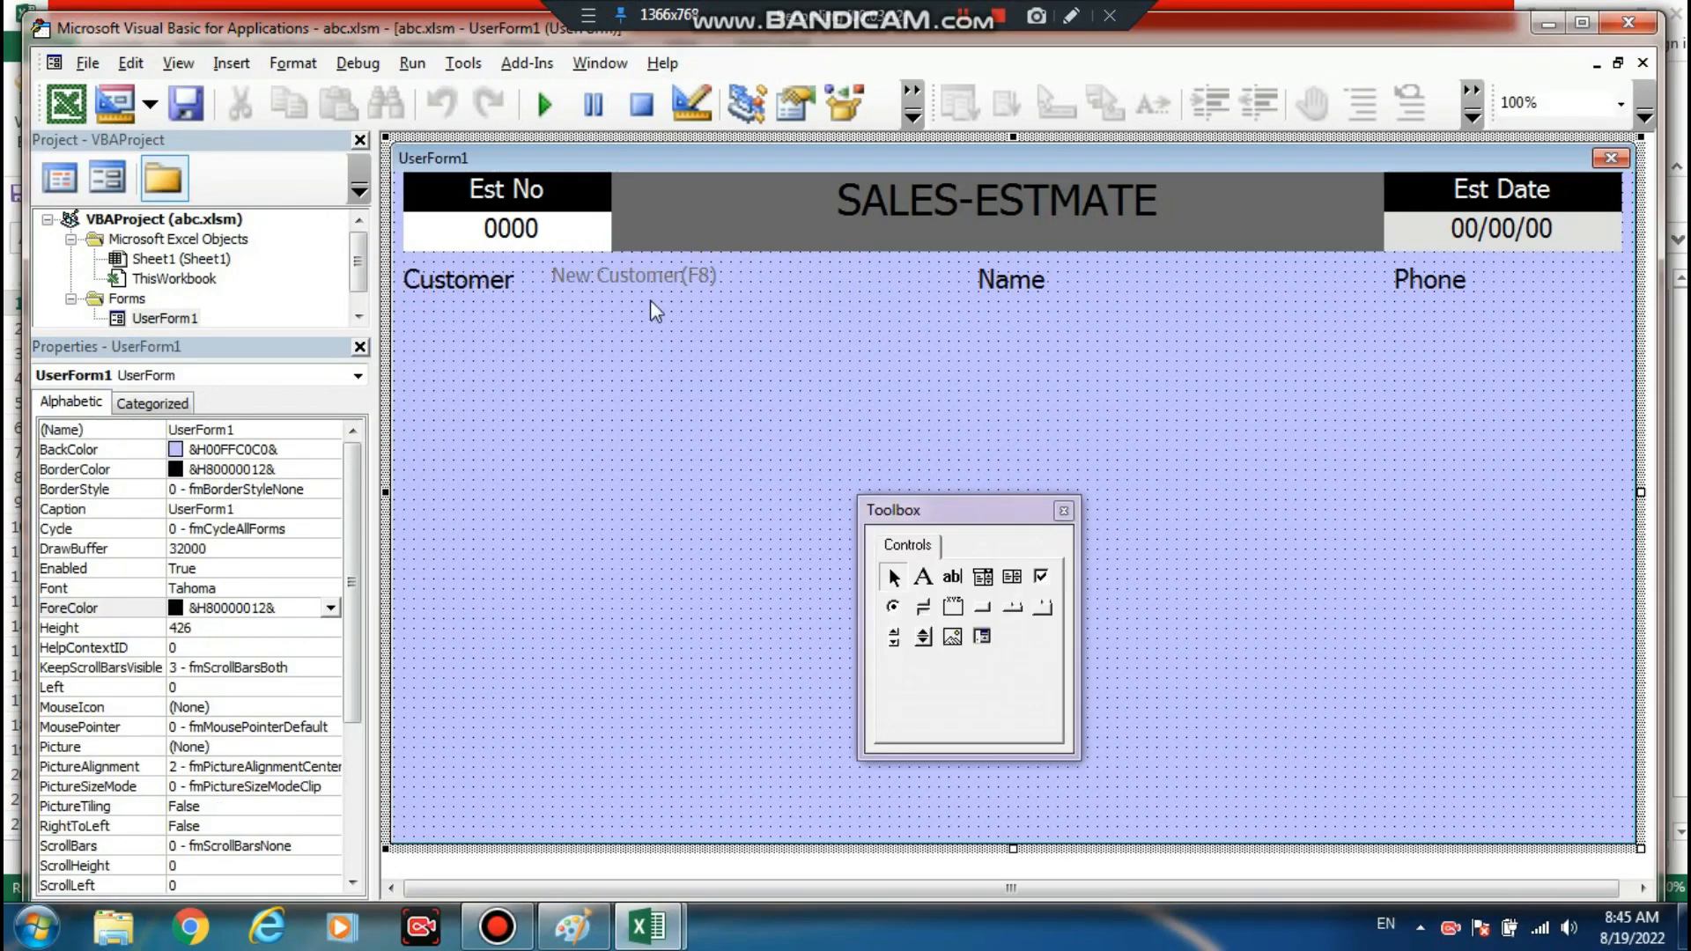
- Change the ForeColor of the New Customer(F8) label to a darker gray system color
left_click(662, 280)
left_click(330, 647)
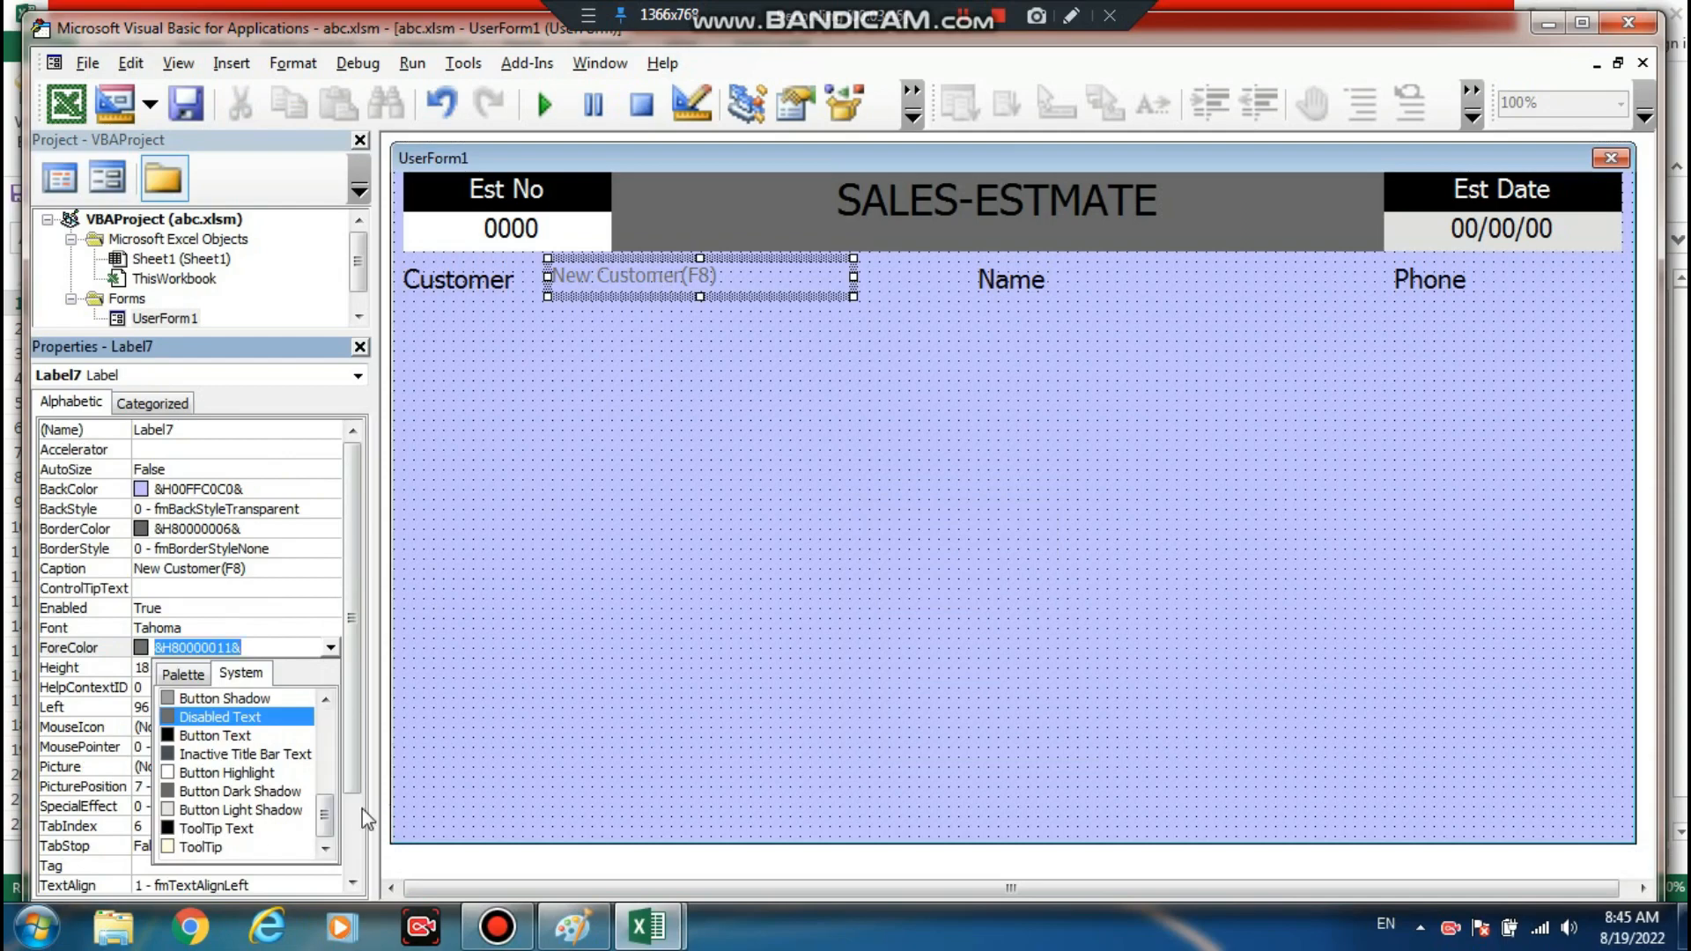
mouse_move(324, 826)
left_mouse_down()
mouse_move(322, 797)
mouse_move(324, 824)
left_mouse_up()
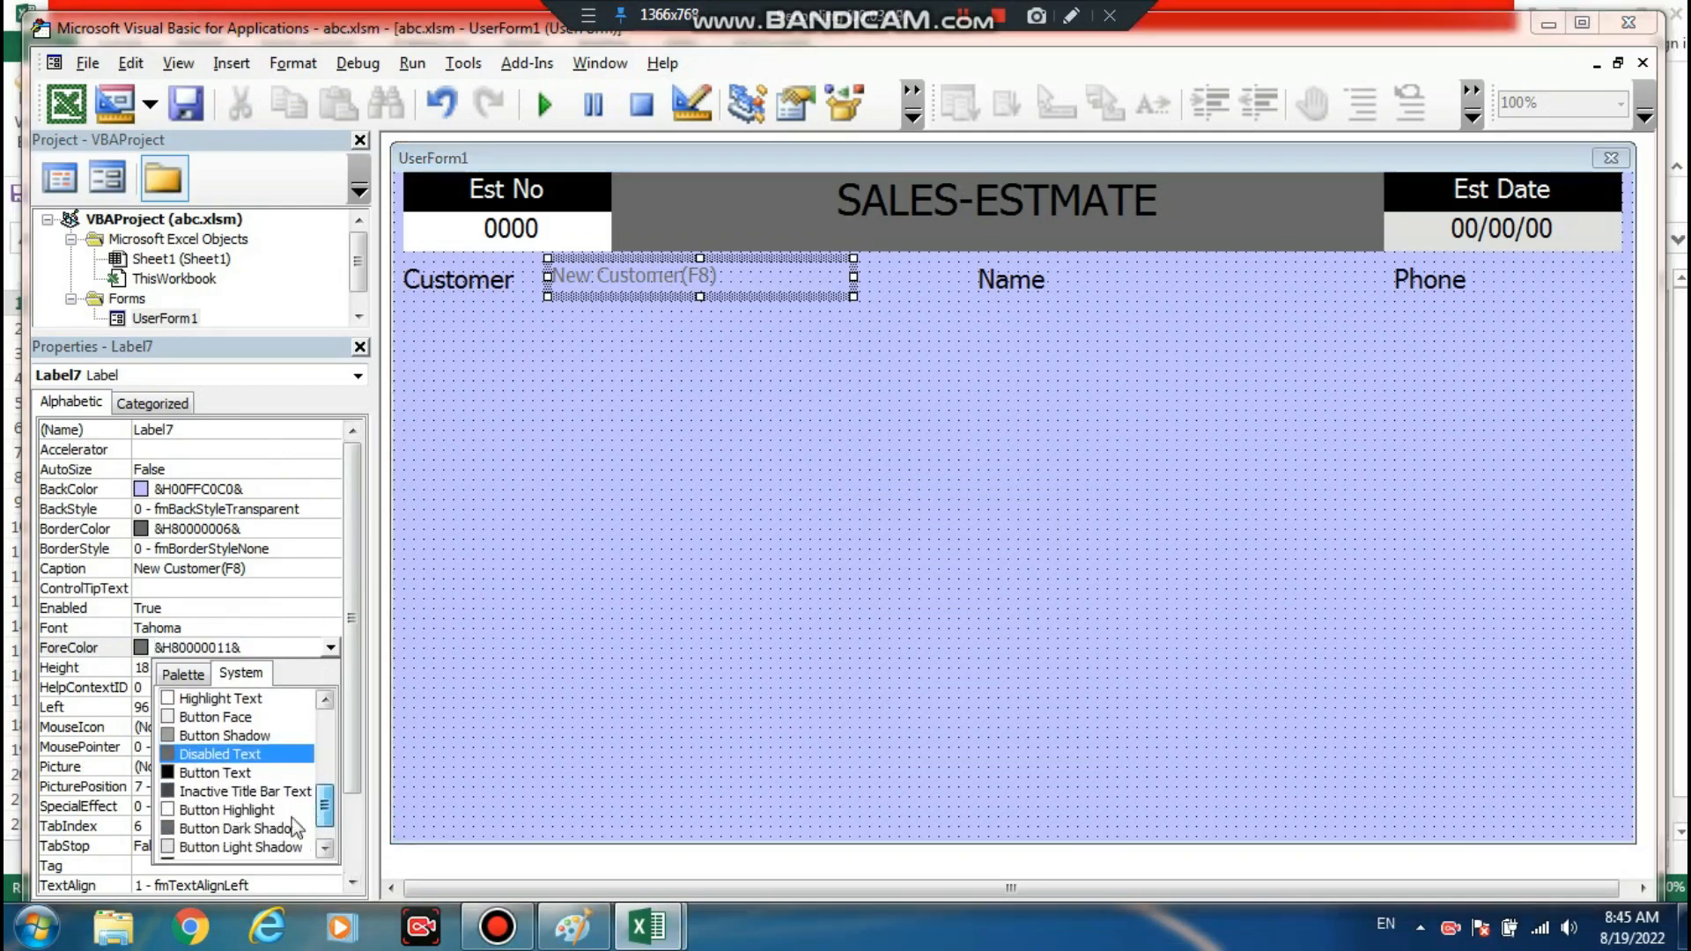
left_click(191, 797)
left_click(720, 426)
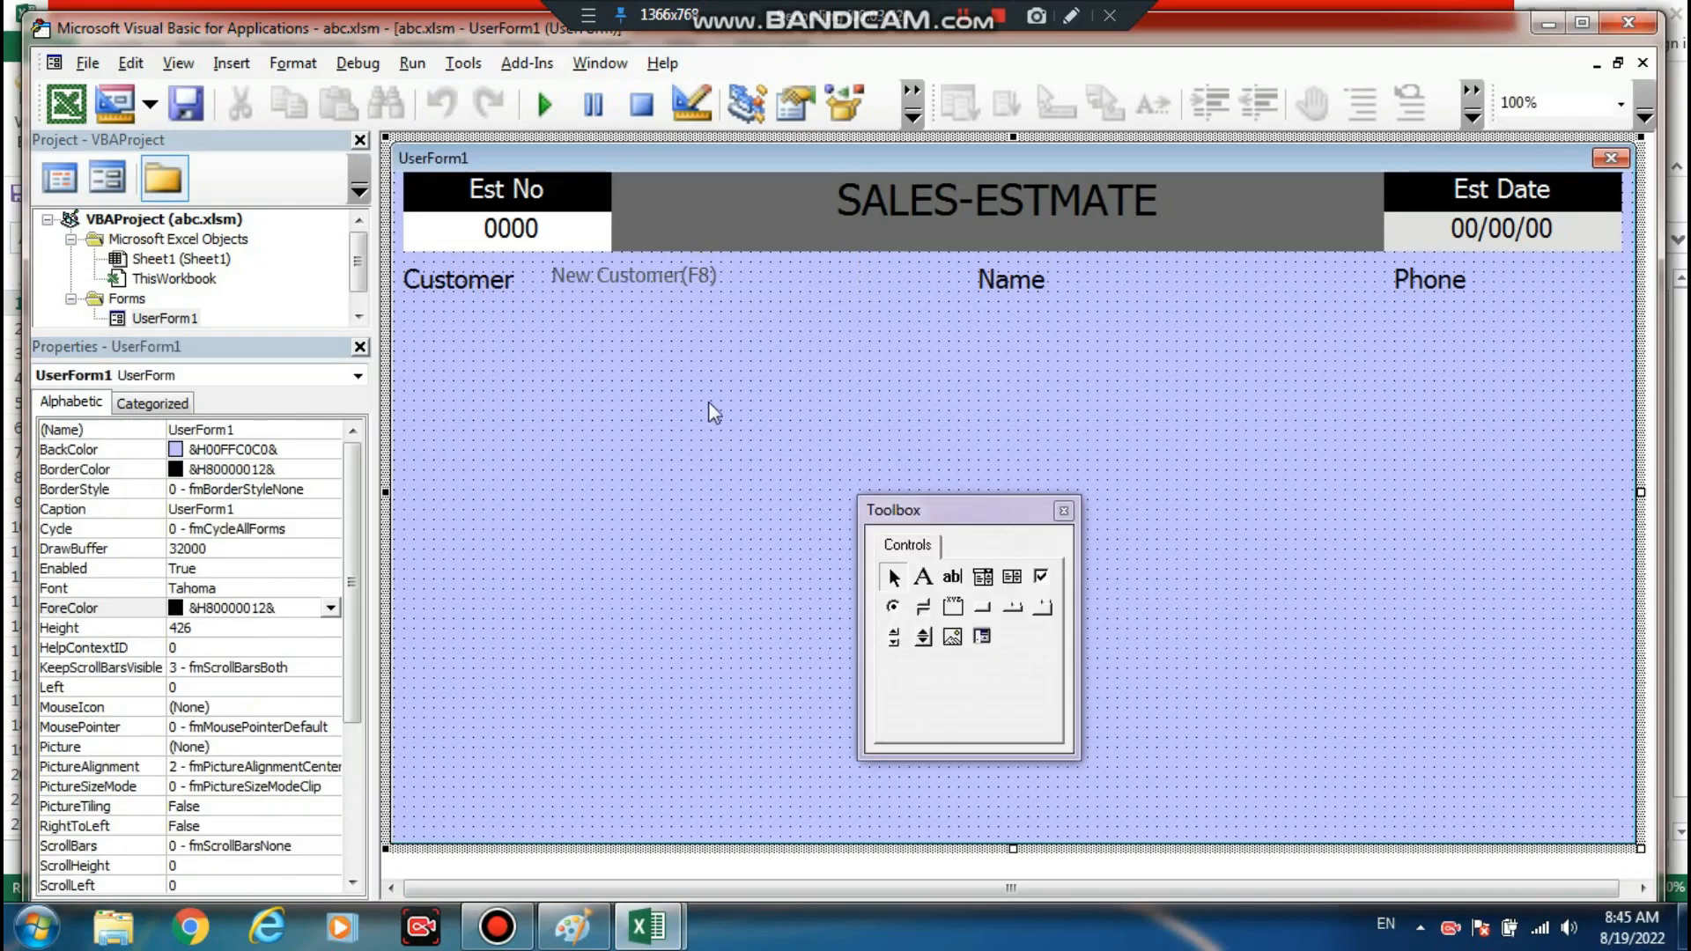
left_click(686, 280)
left_click(643, 357)
- Place a combo box beneath the Customer label and a text box beneath each of the Name and Phone labels
left_click(983, 577)
left_click_drag(416, 310, 815, 335)
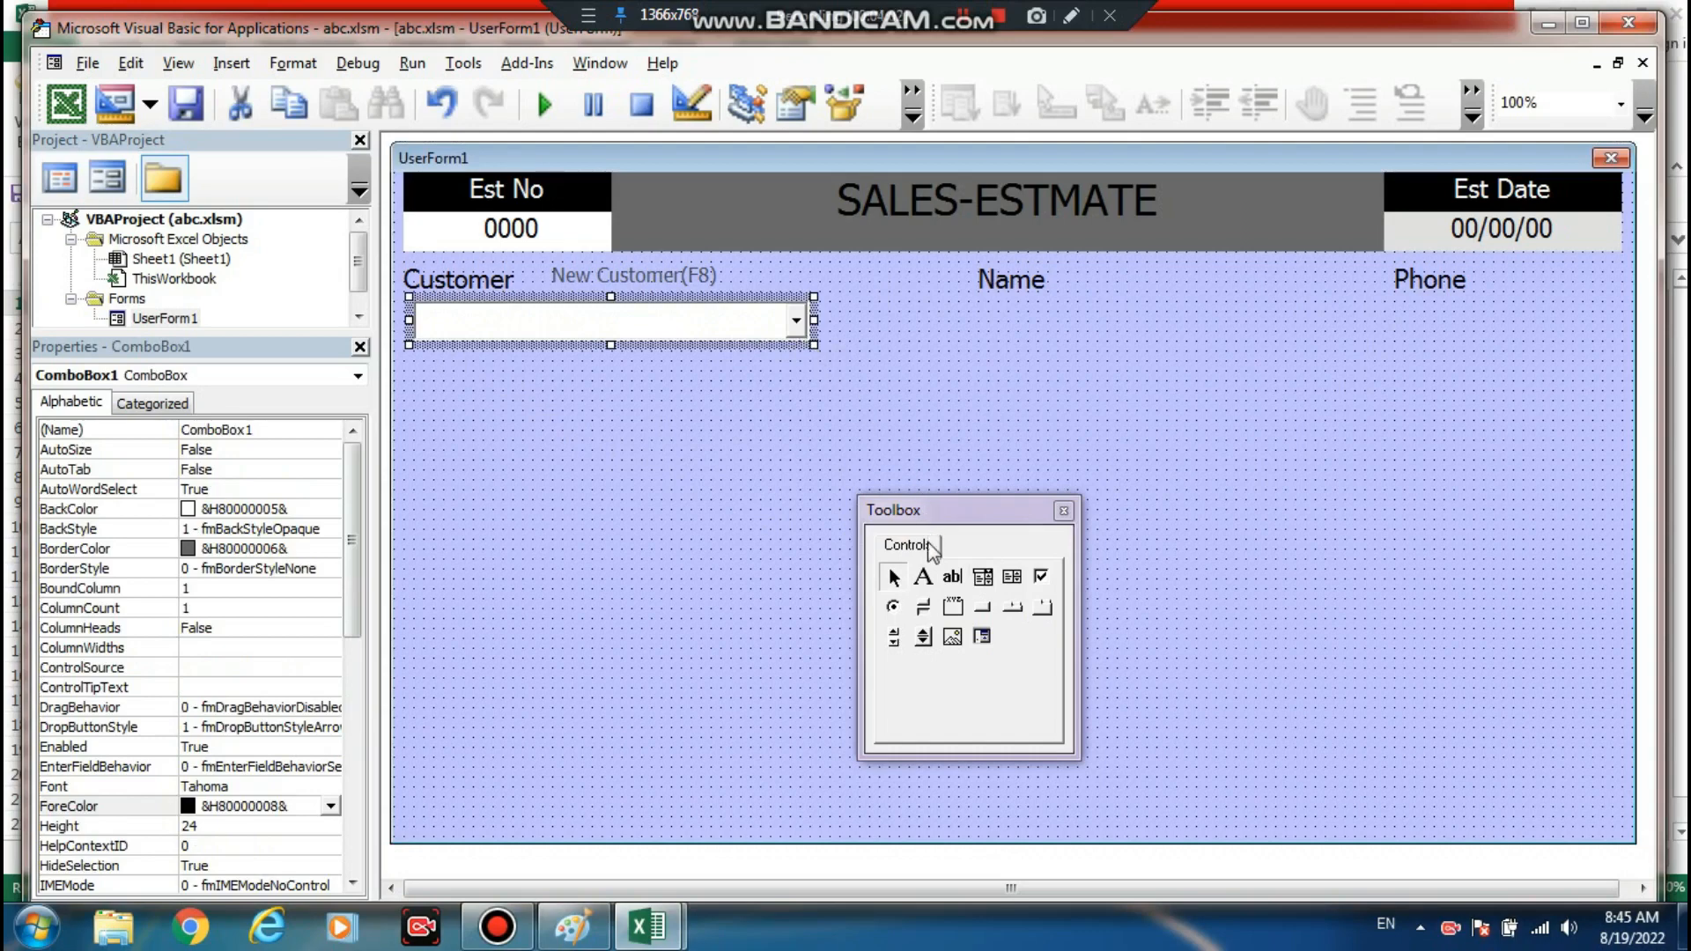
left_click(951, 577)
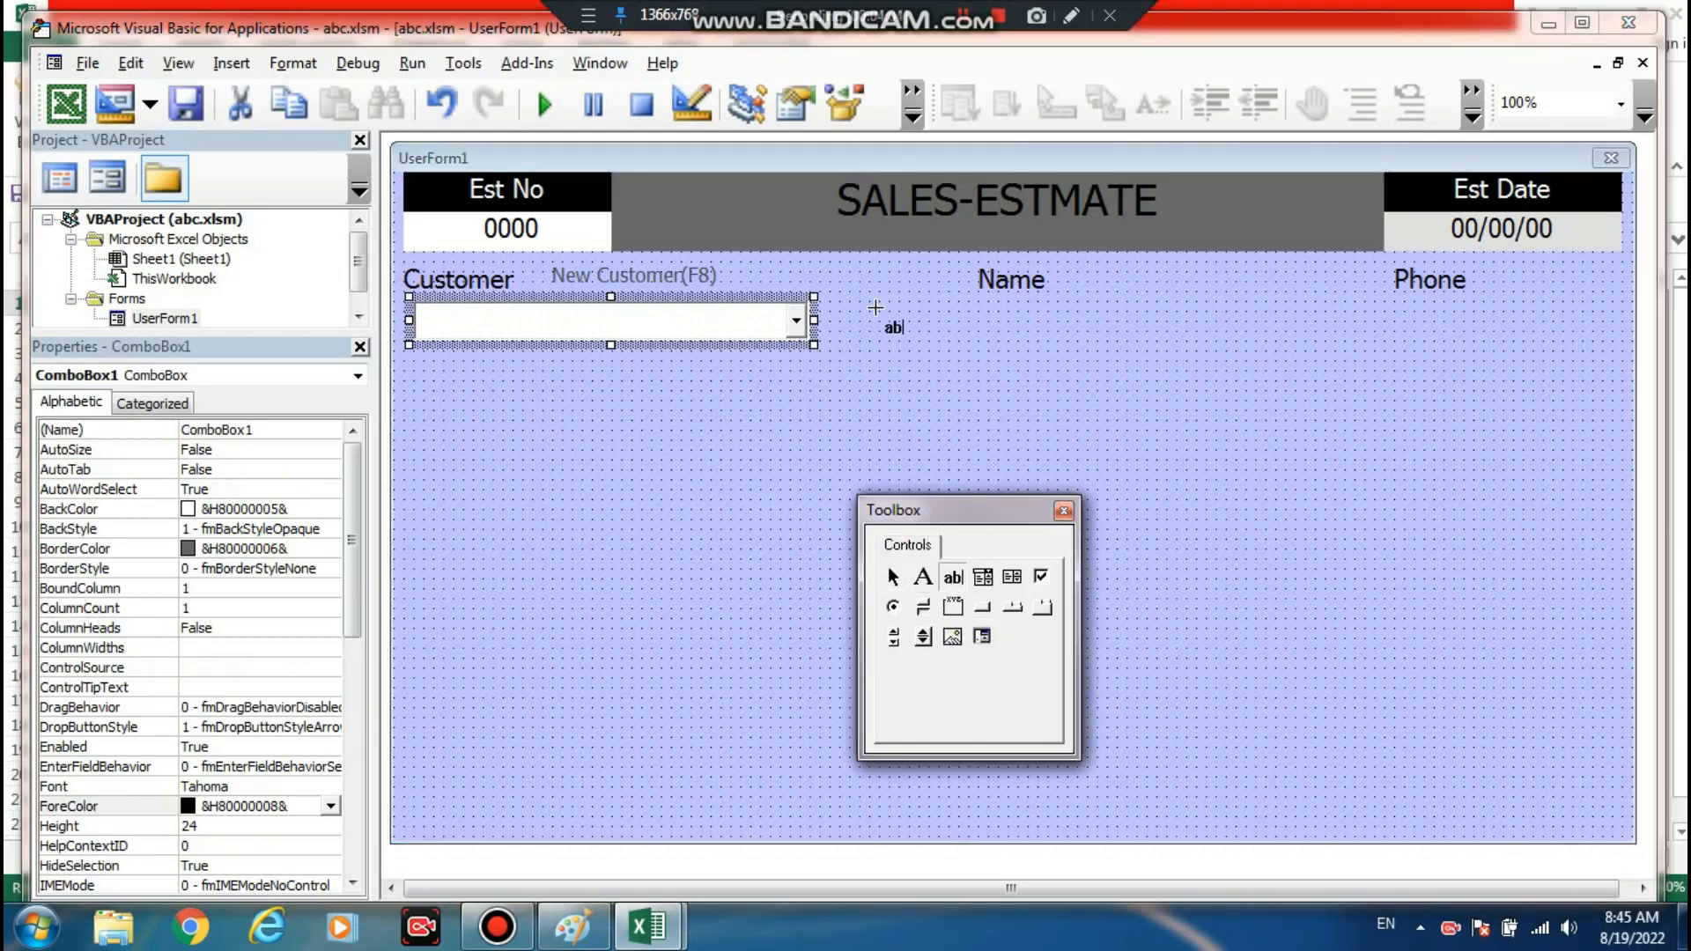
left_click_drag(836, 299, 1229, 345)
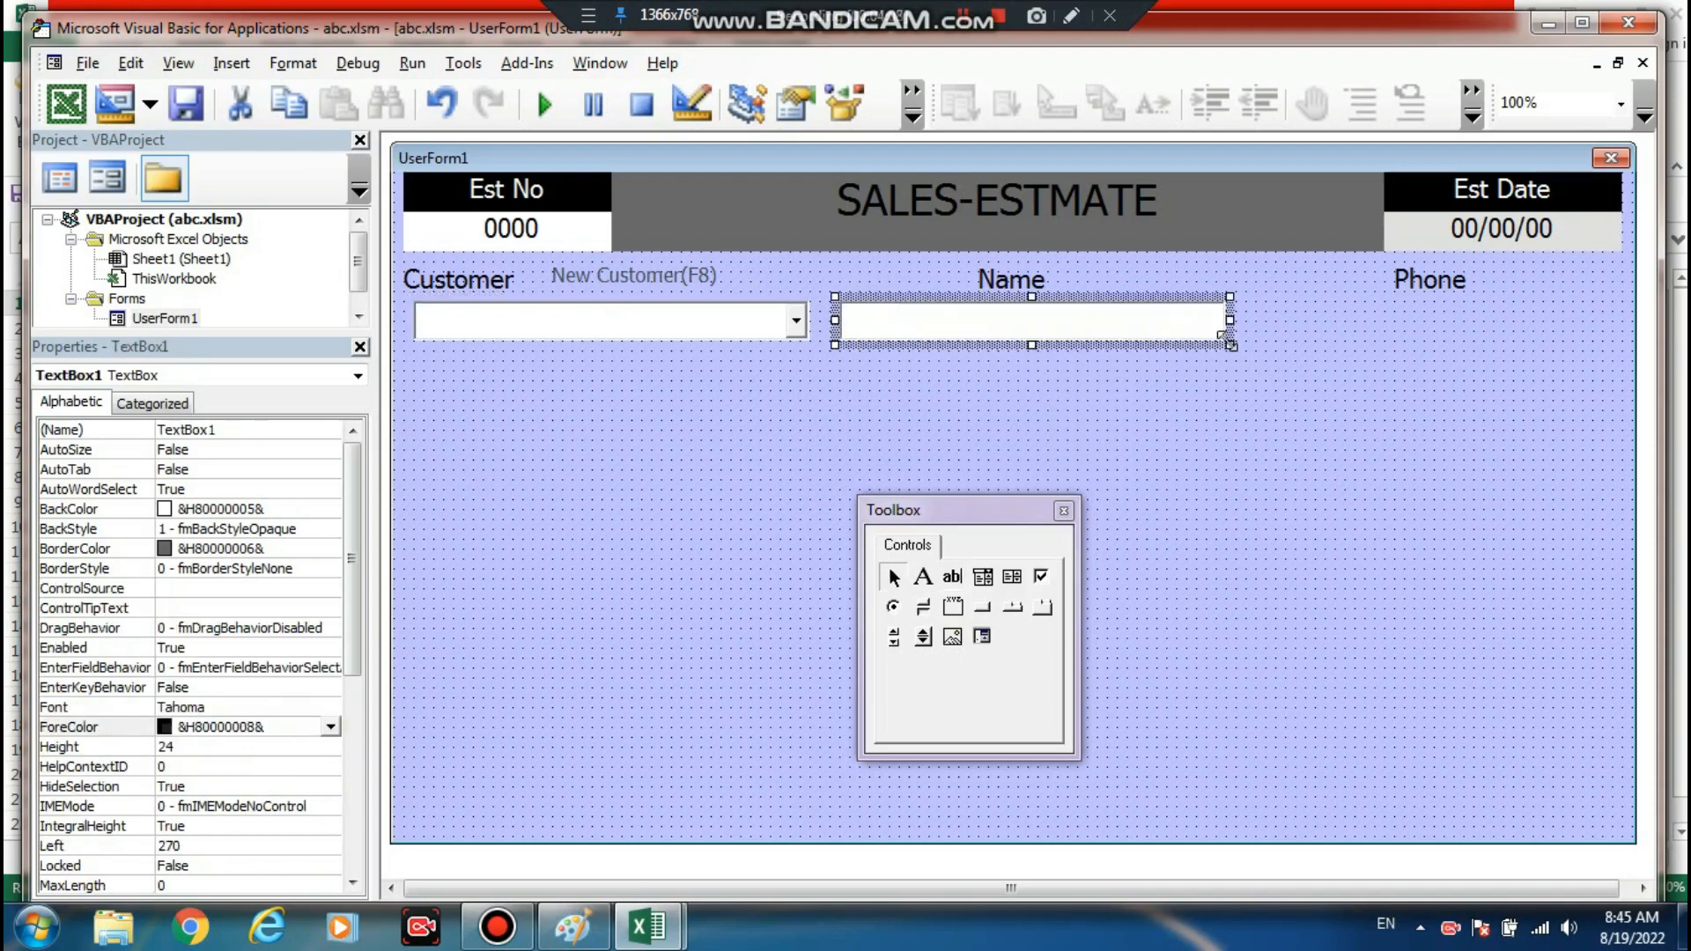
left_click(940, 577)
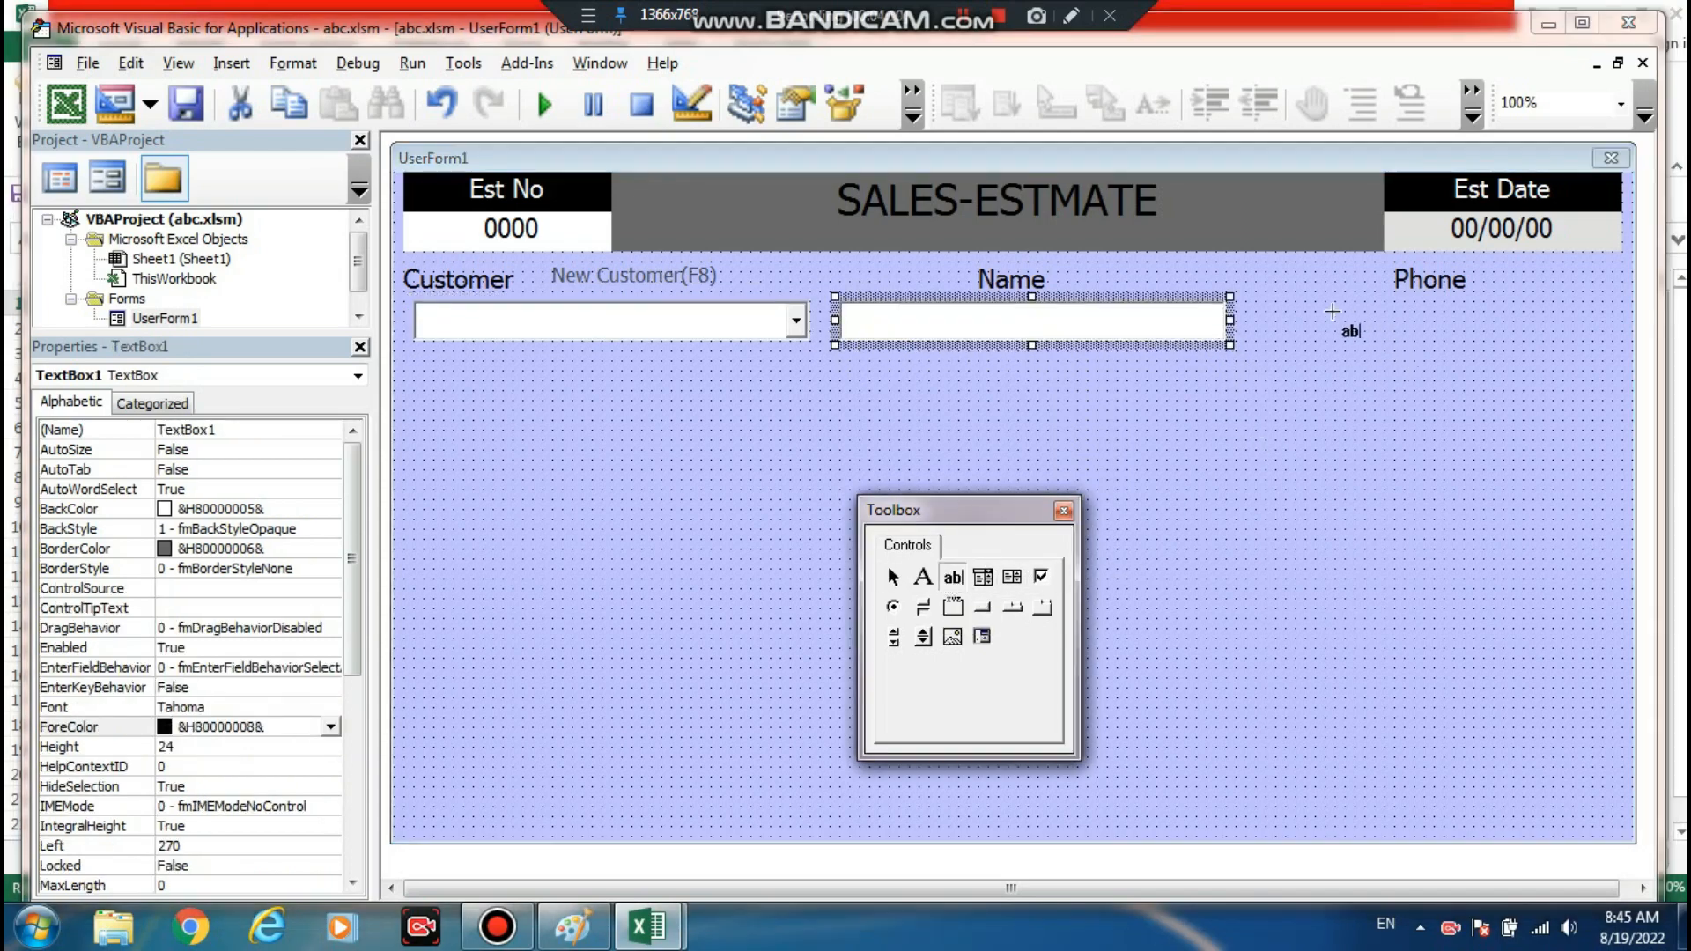
left_click_drag(1255, 302, 1615, 343)
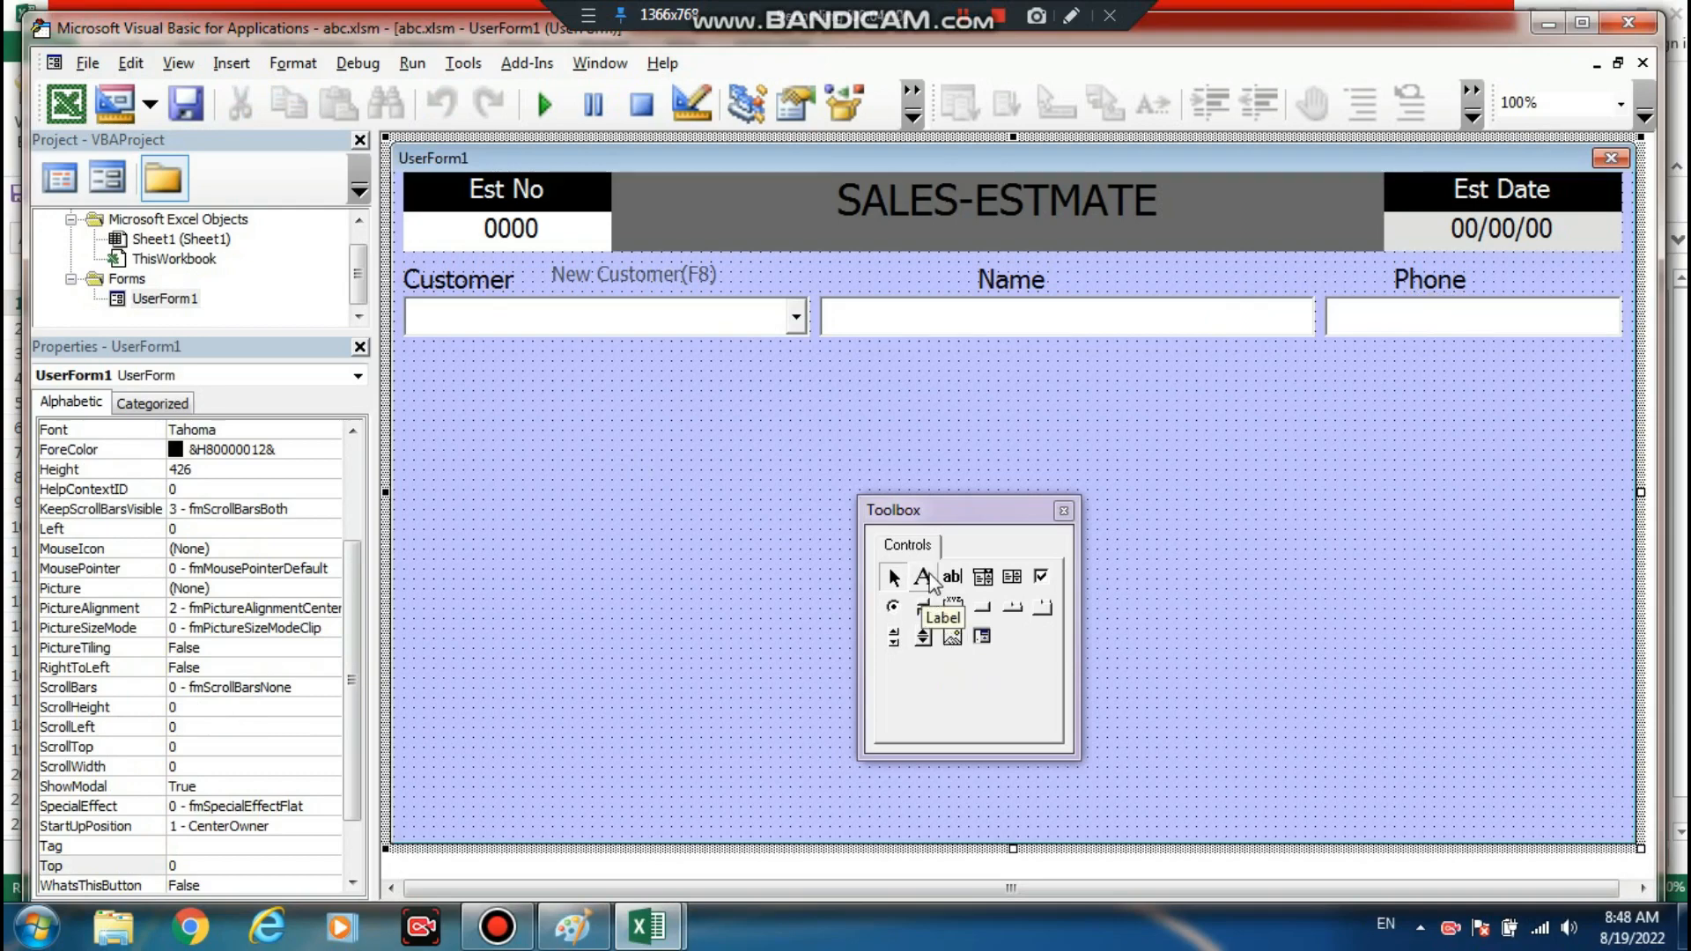
- Add four labels in a new row beneath the customer combo box and the Name text box
left_click(922, 578)
left_click_drag(414, 352, 616, 393)
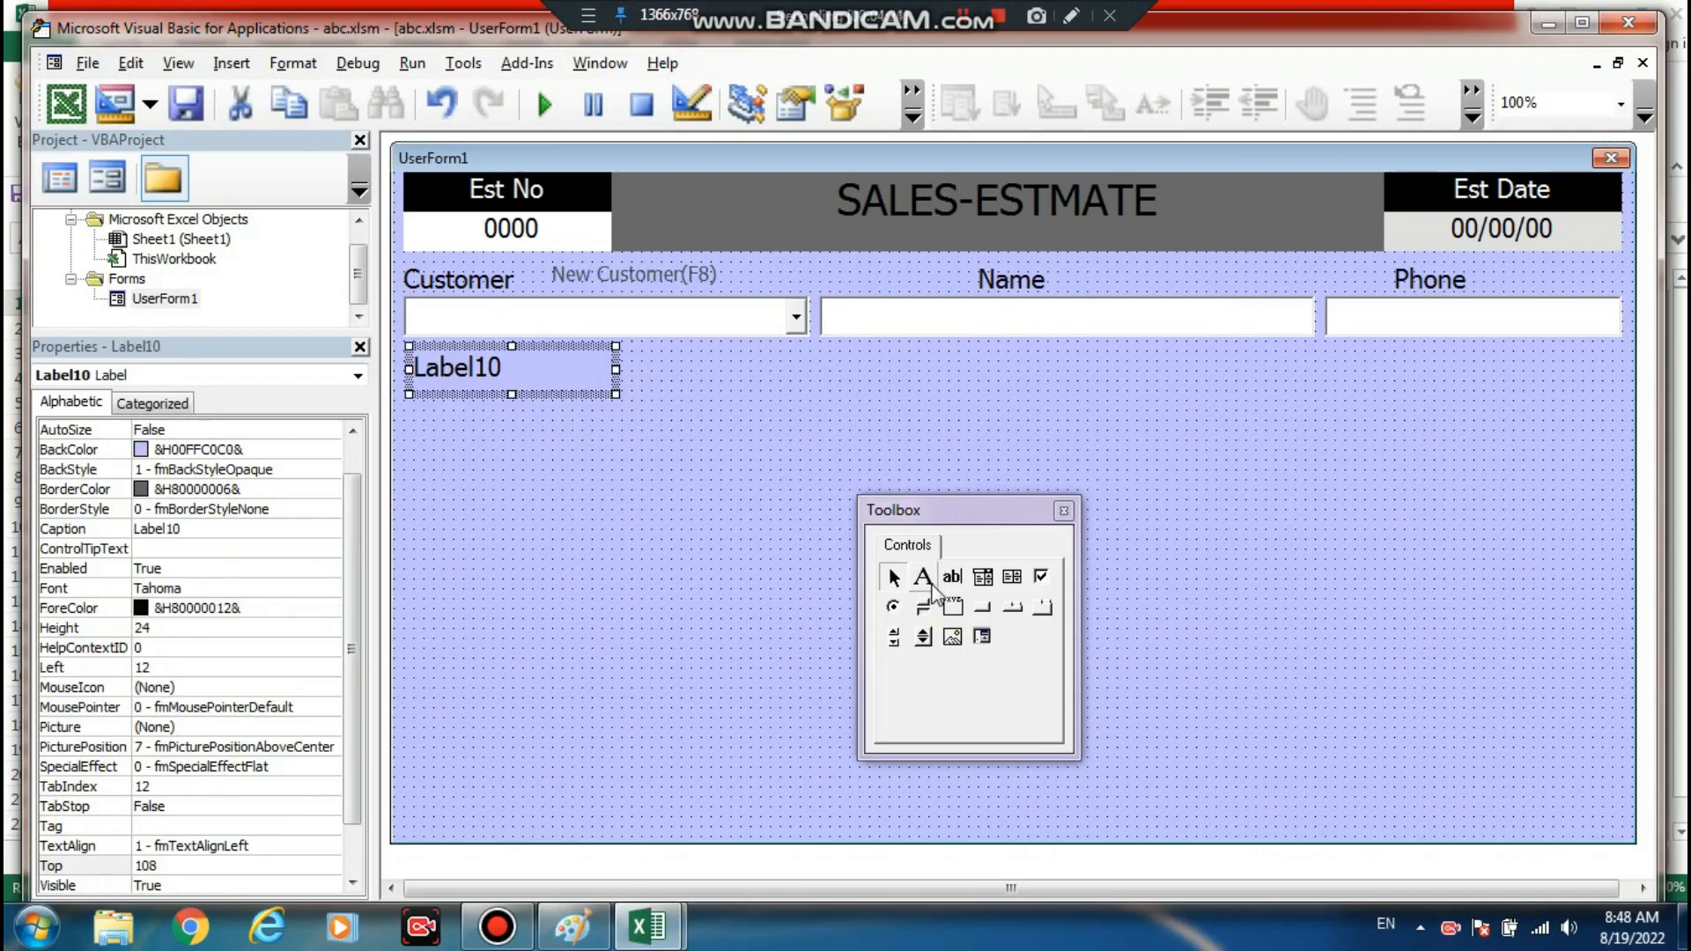
left_click(931, 586)
left_click_drag(631, 352, 744, 413)
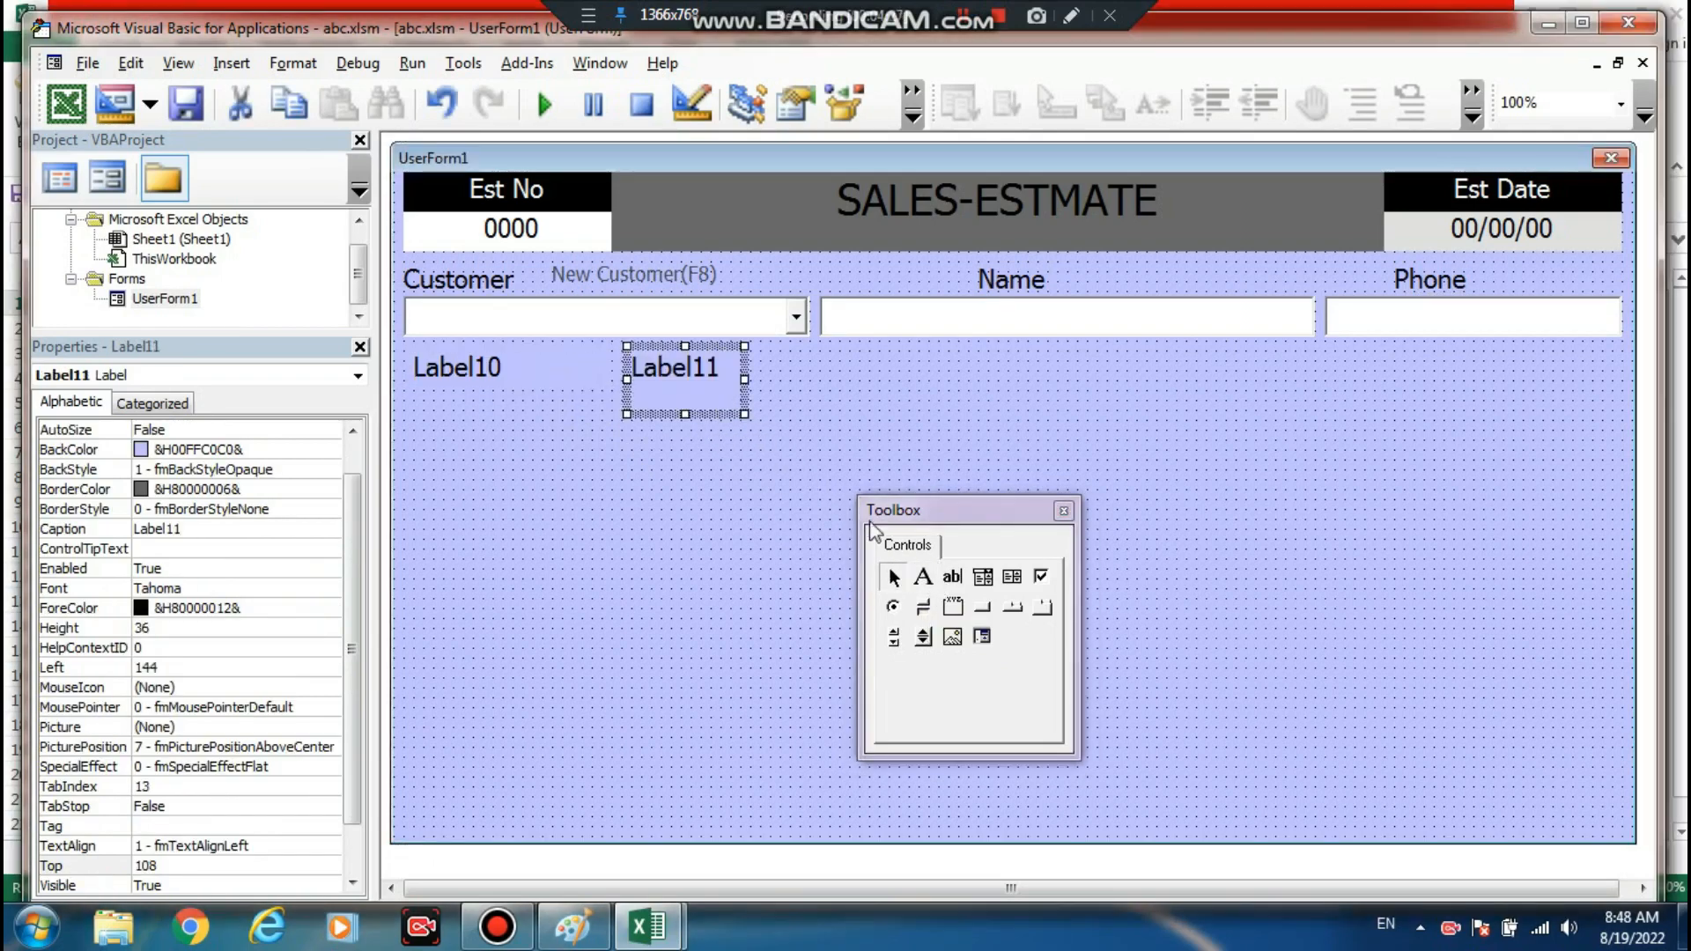
left_click(924, 583)
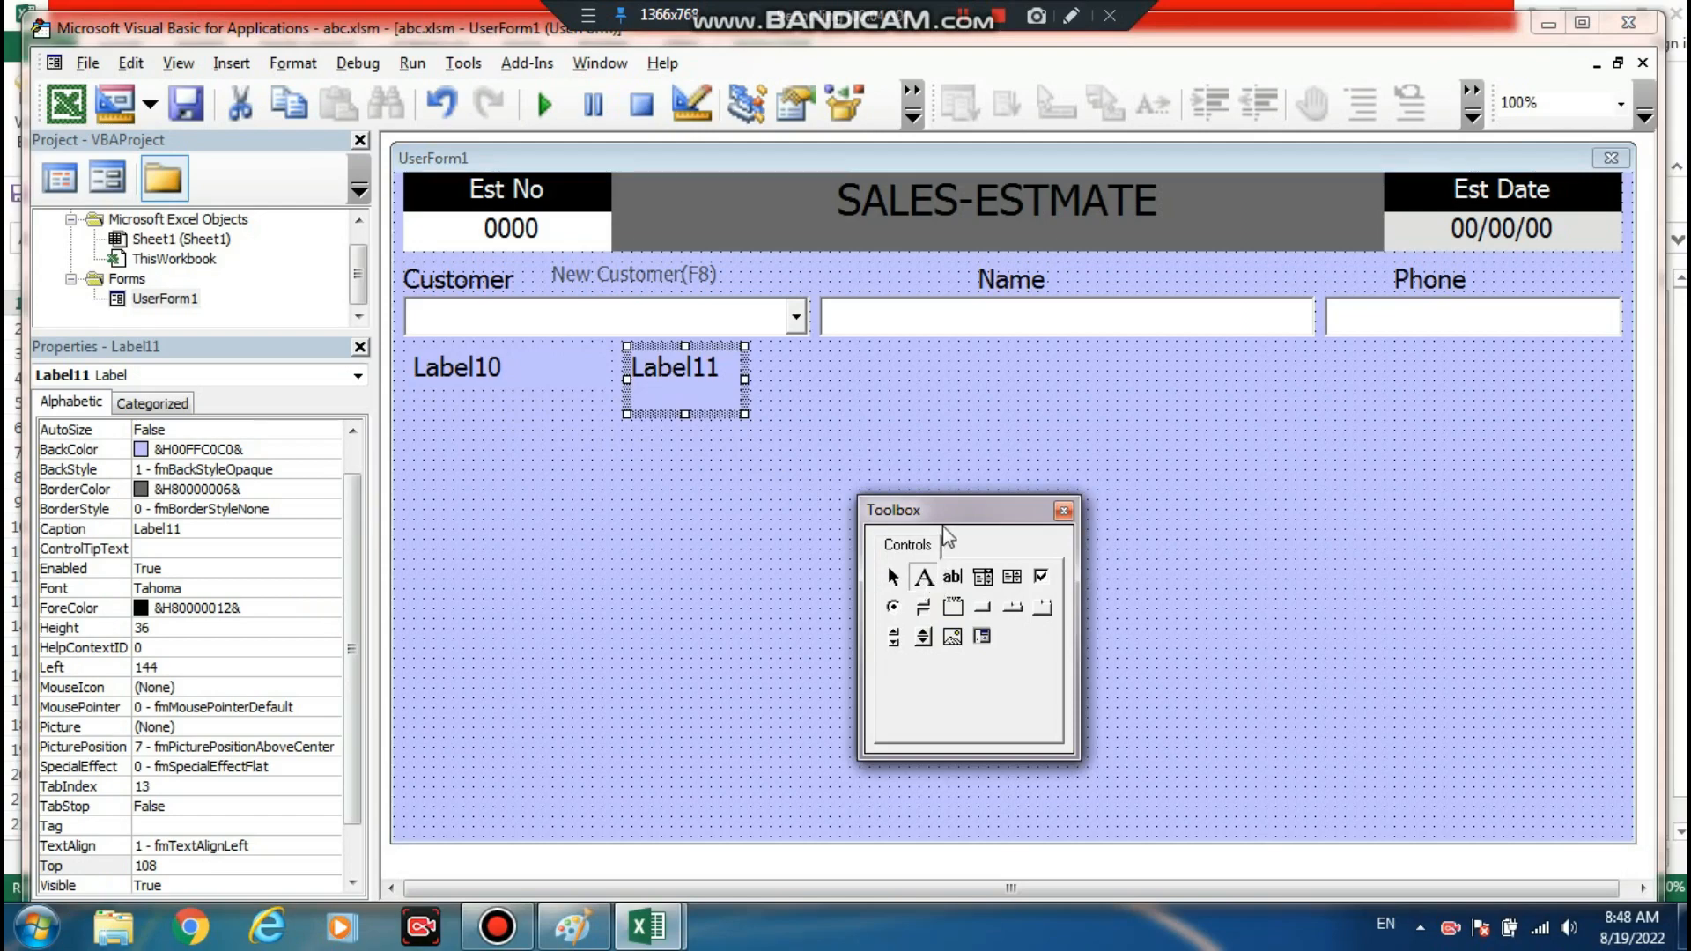
left_click_drag(942, 511, 553, 489)
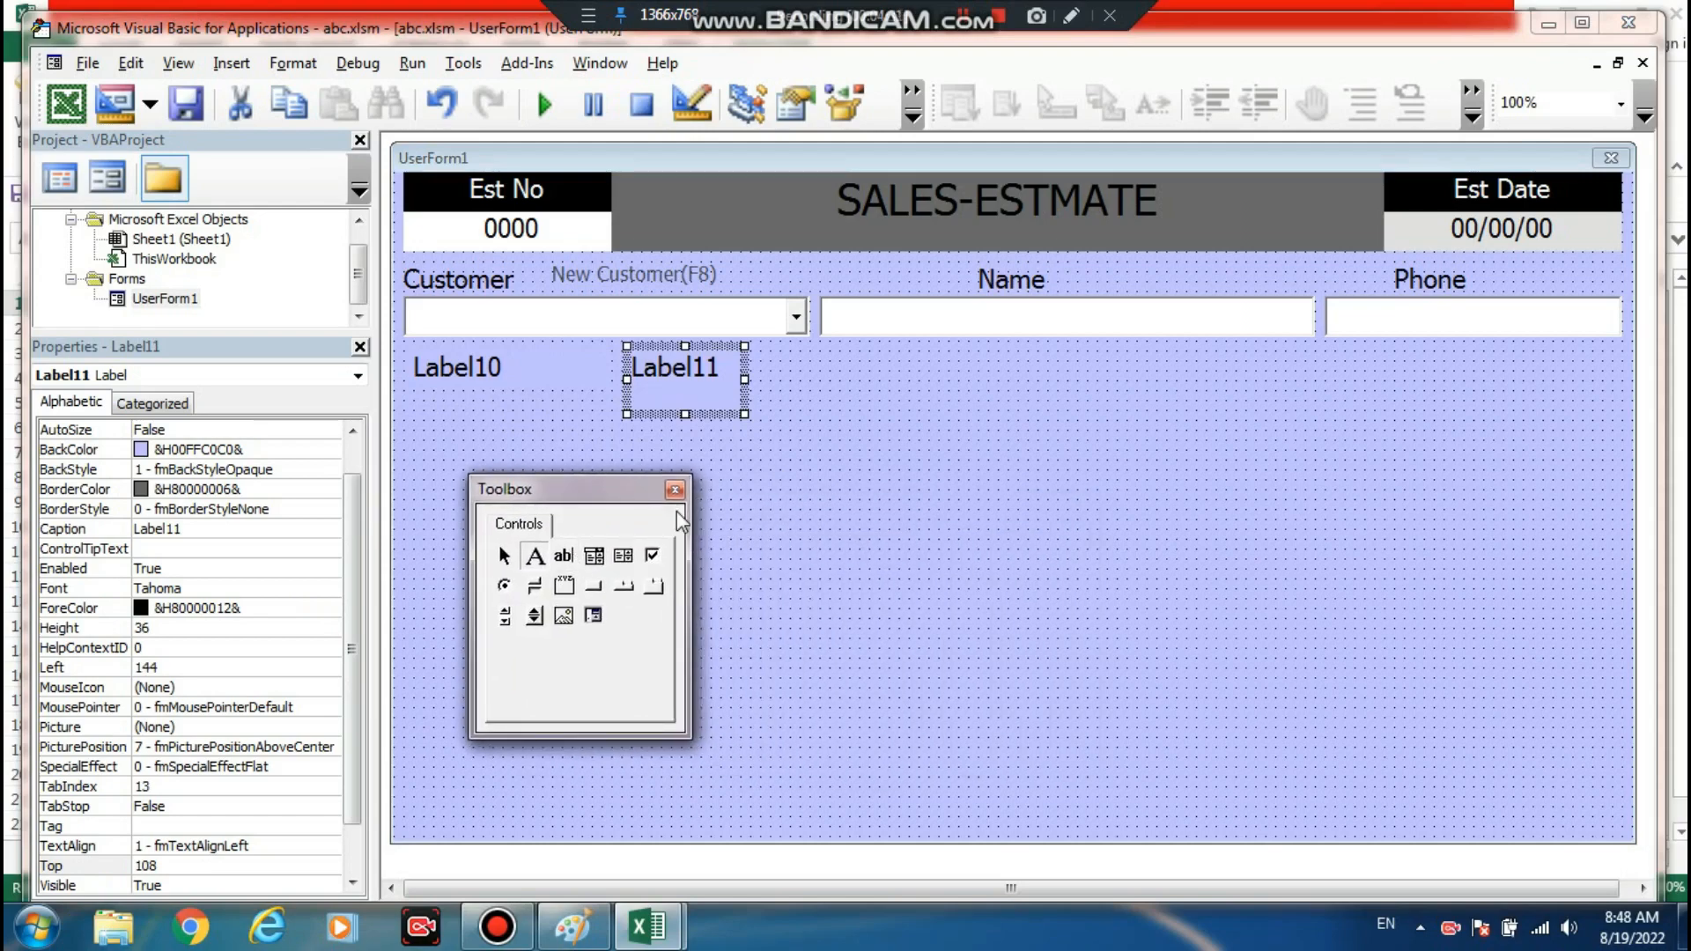
left_click(779, 368)
left_click(534, 555)
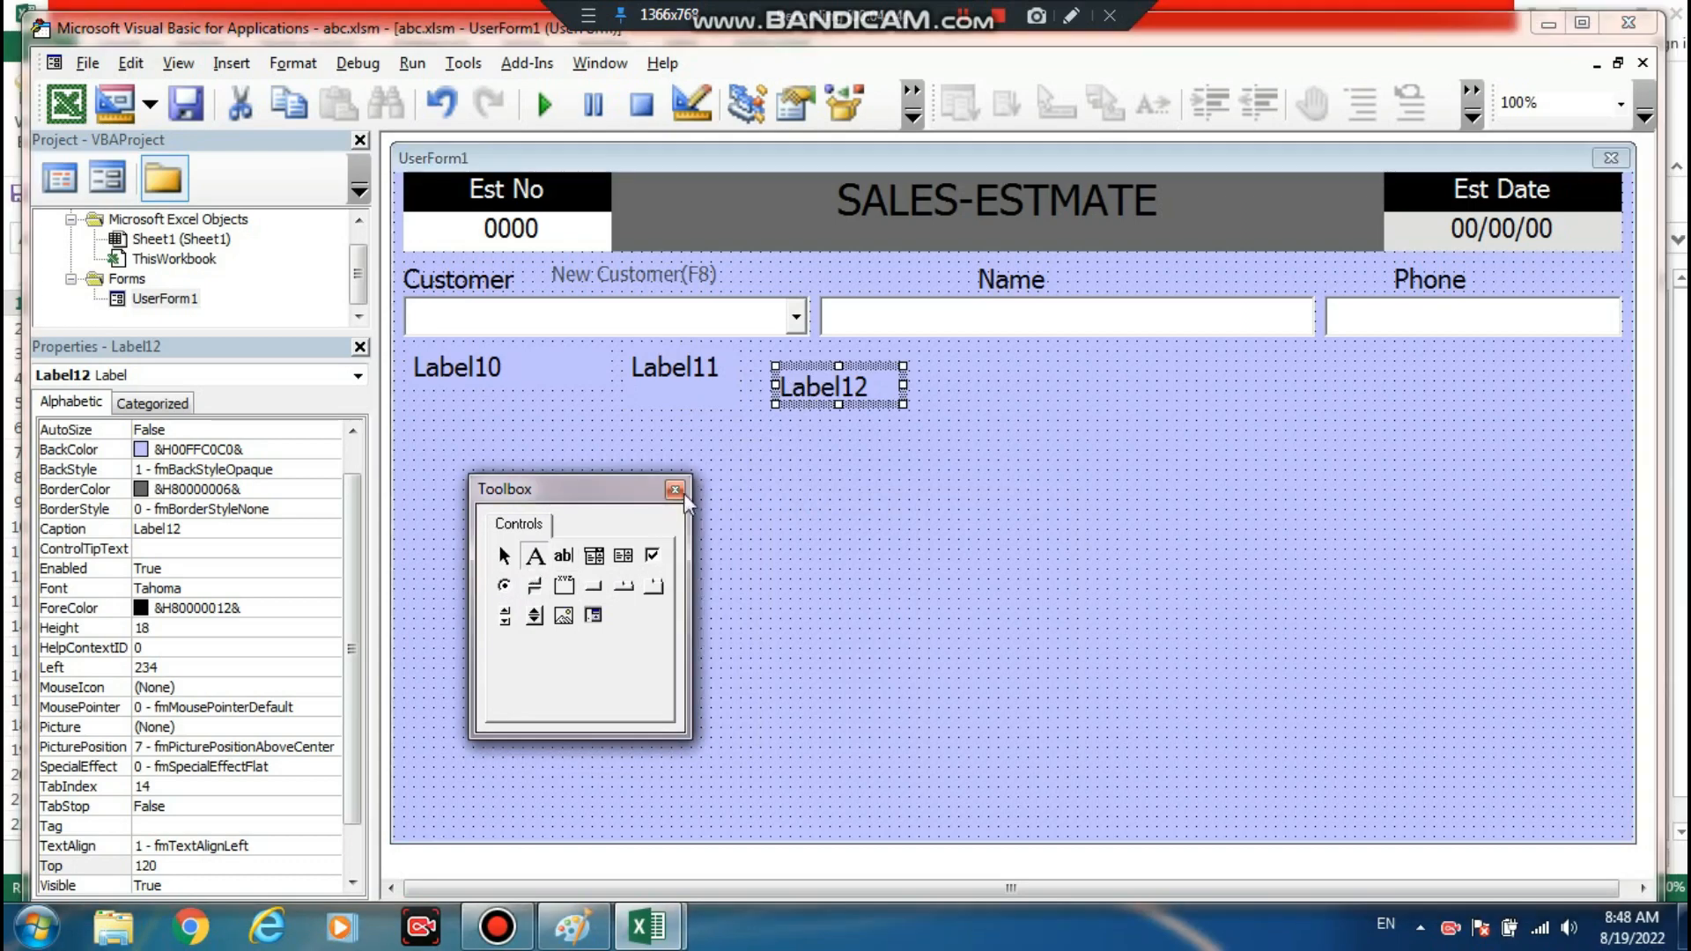
left_click(925, 346)
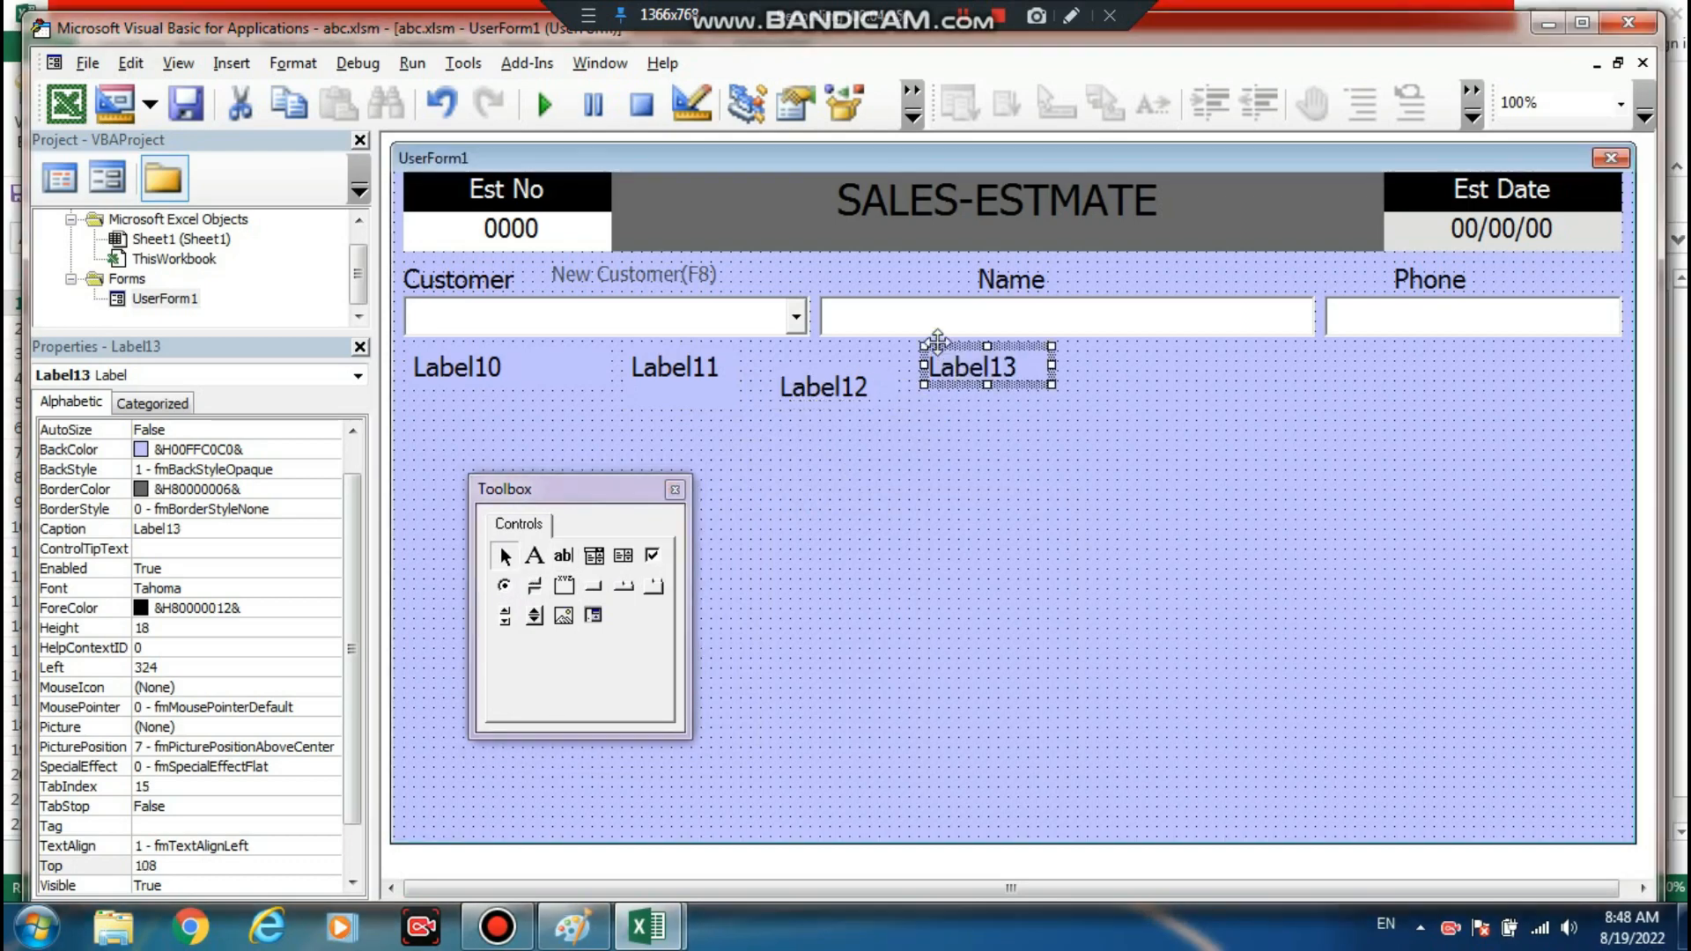
- Add six more labels across the rest of the row, ending beneath the Phone text box
left_click(534, 555)
mouse_move(1069, 354)
left_mouse_down()
mouse_move(1095, 377)
mouse_move(1164, 369)
mouse_move(1278, 421)
mouse_move(1437, 434)
left_mouse_up()
left_click(534, 555)
left_click(533, 555)
left_click(533, 554)
left_click(534, 555)
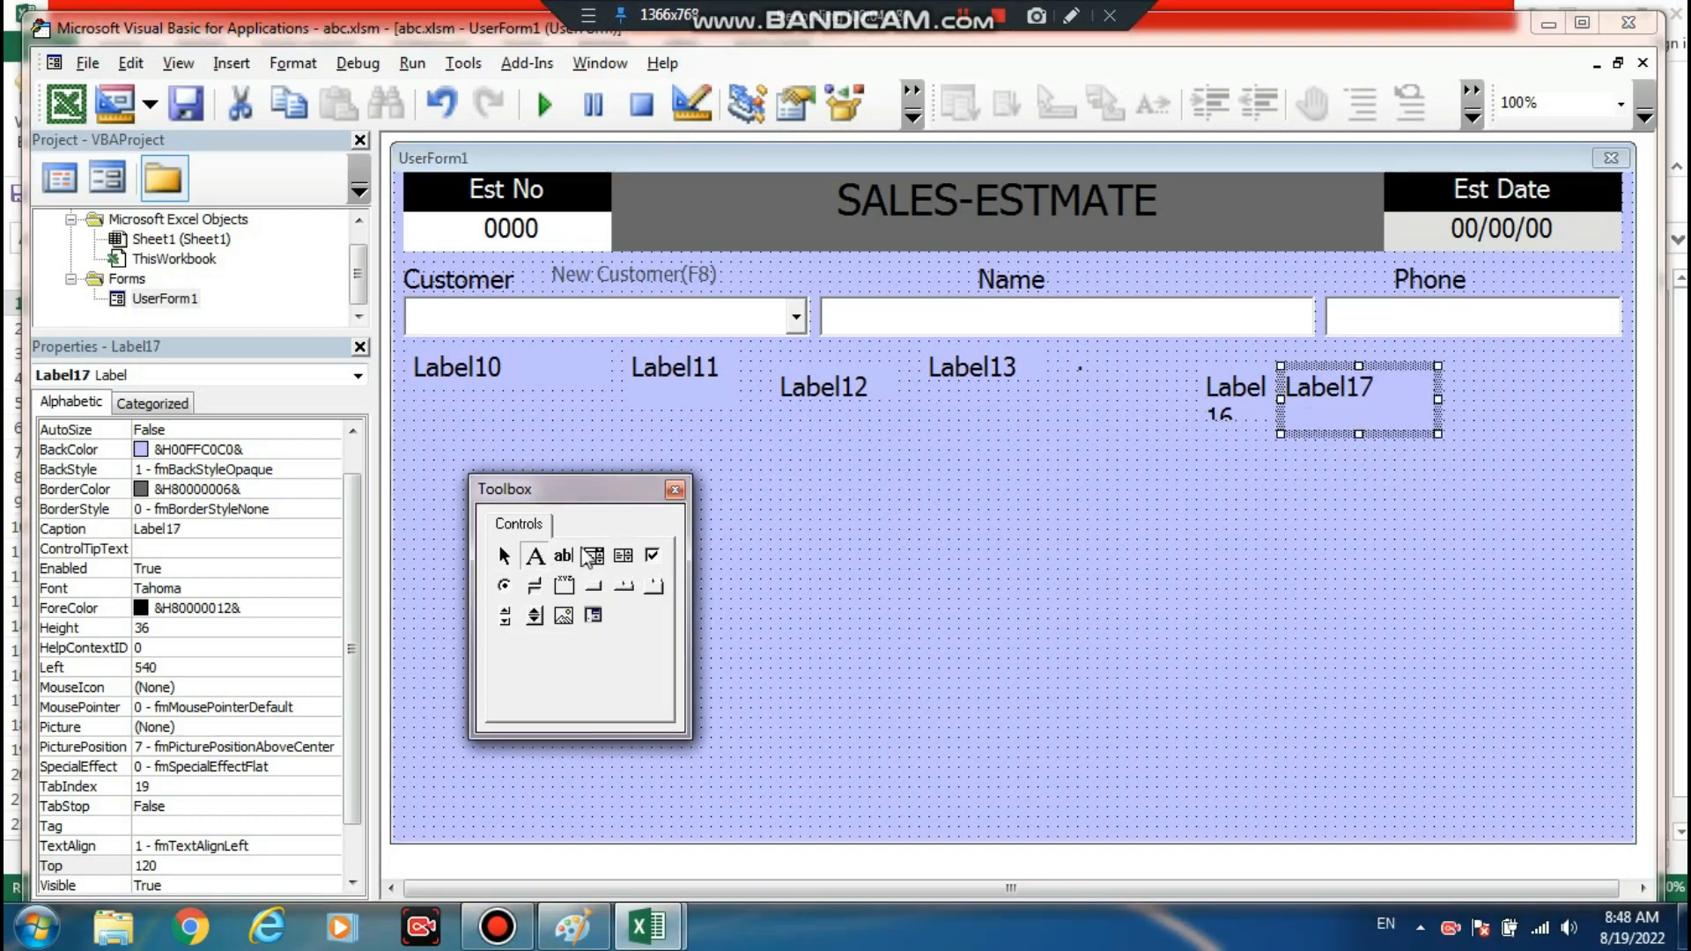
left_click_drag(1453, 363, 1547, 434)
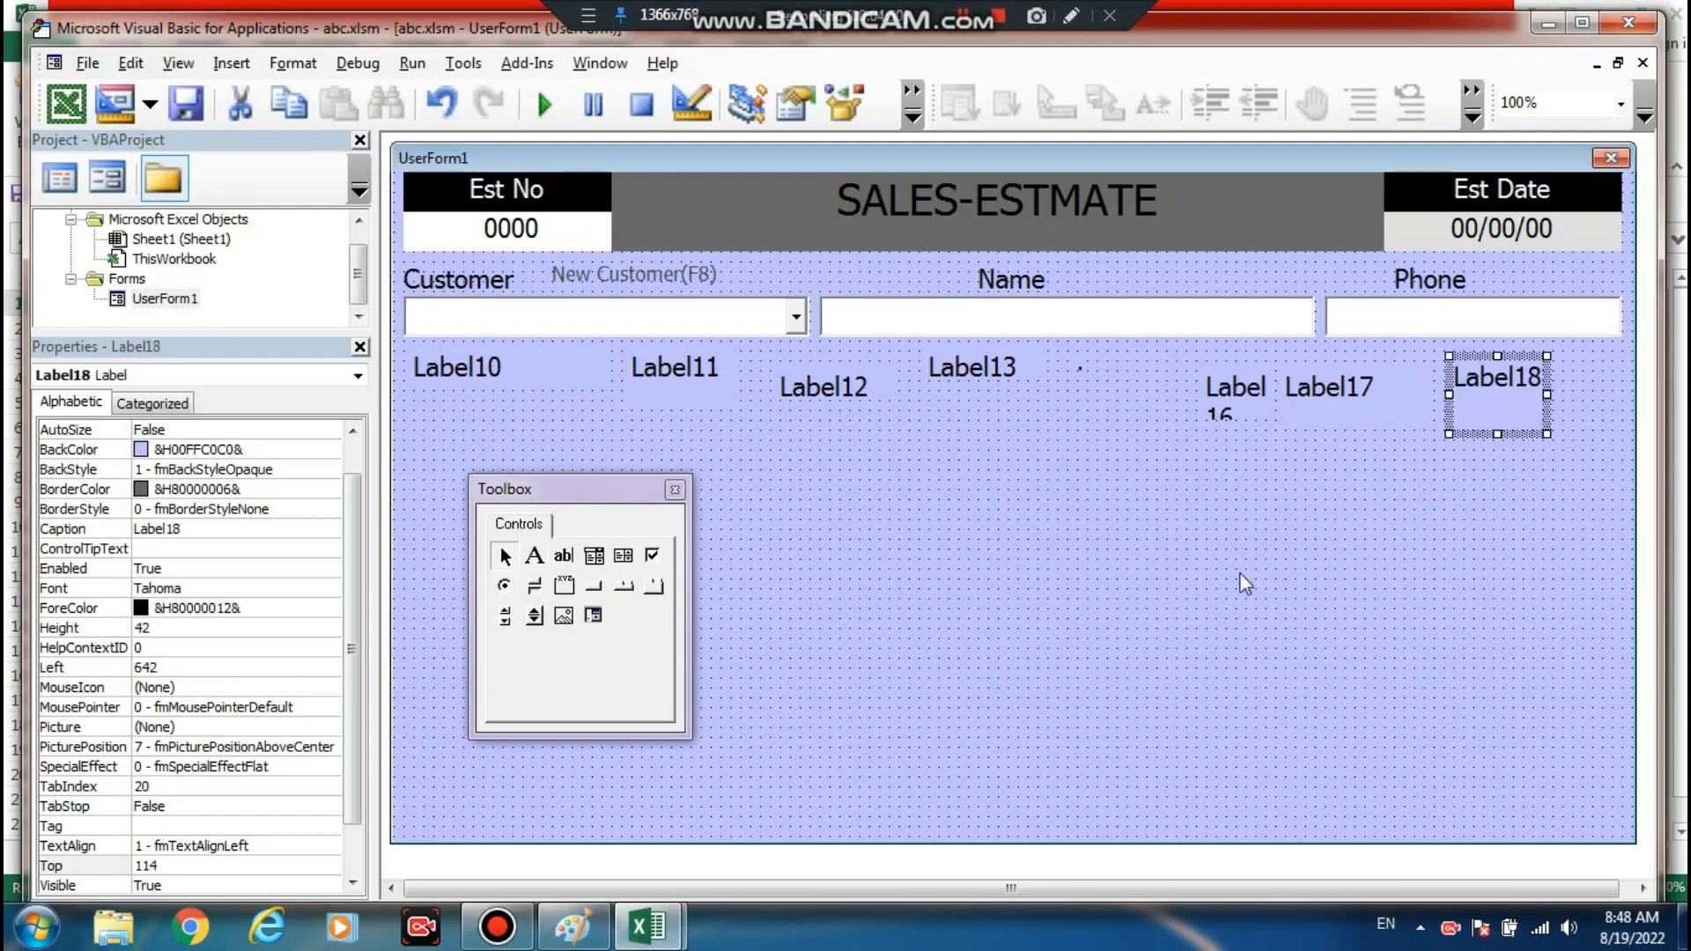
left_click(533, 555)
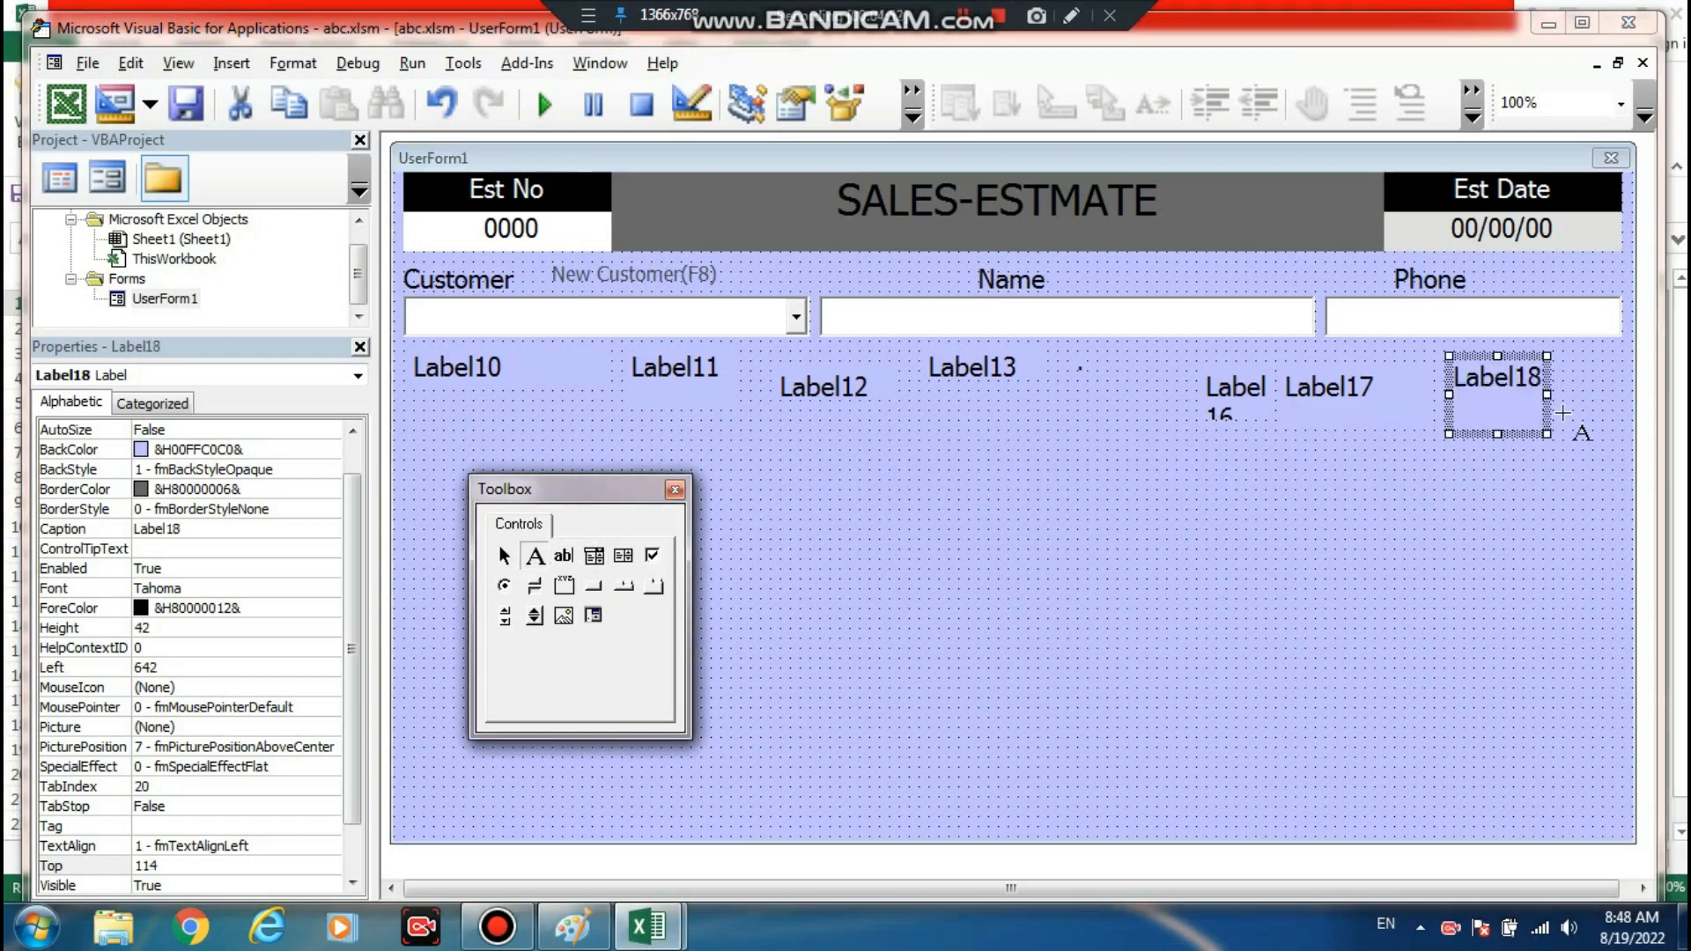
left_click_drag(1557, 365, 1607, 444)
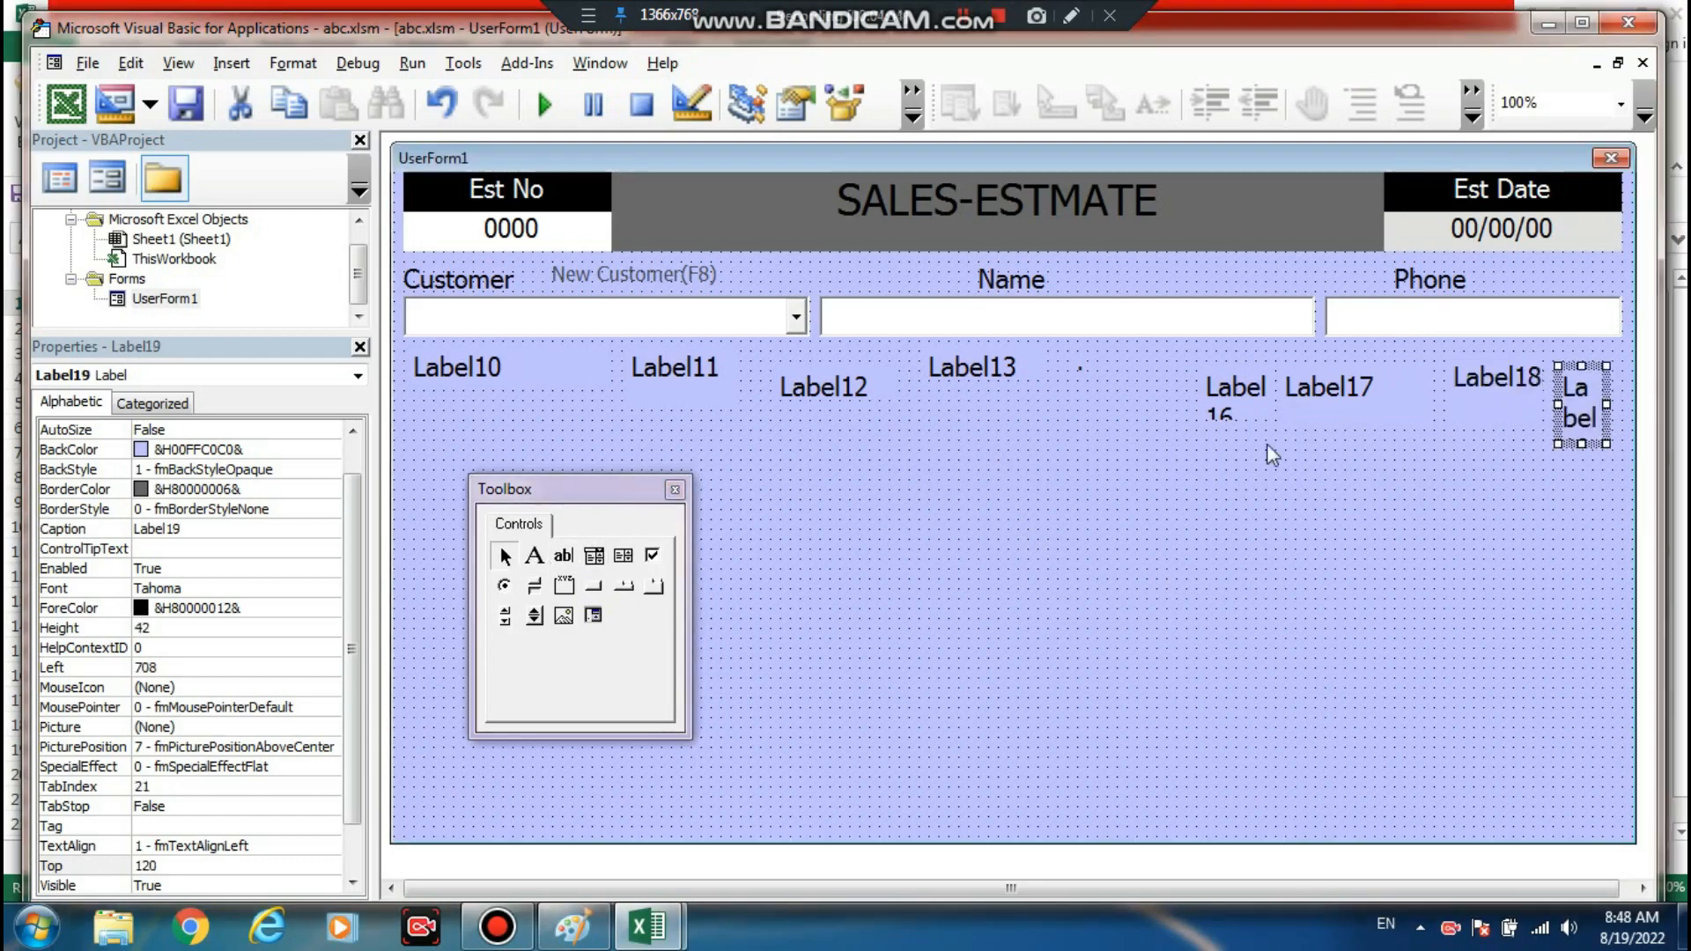
- Caption the new row's labels Code, Manual(F4), Name, New Product Name (F12), Qty, Free, Unit, Rate, Dis% and Dis AMT
left_click(1092, 410)
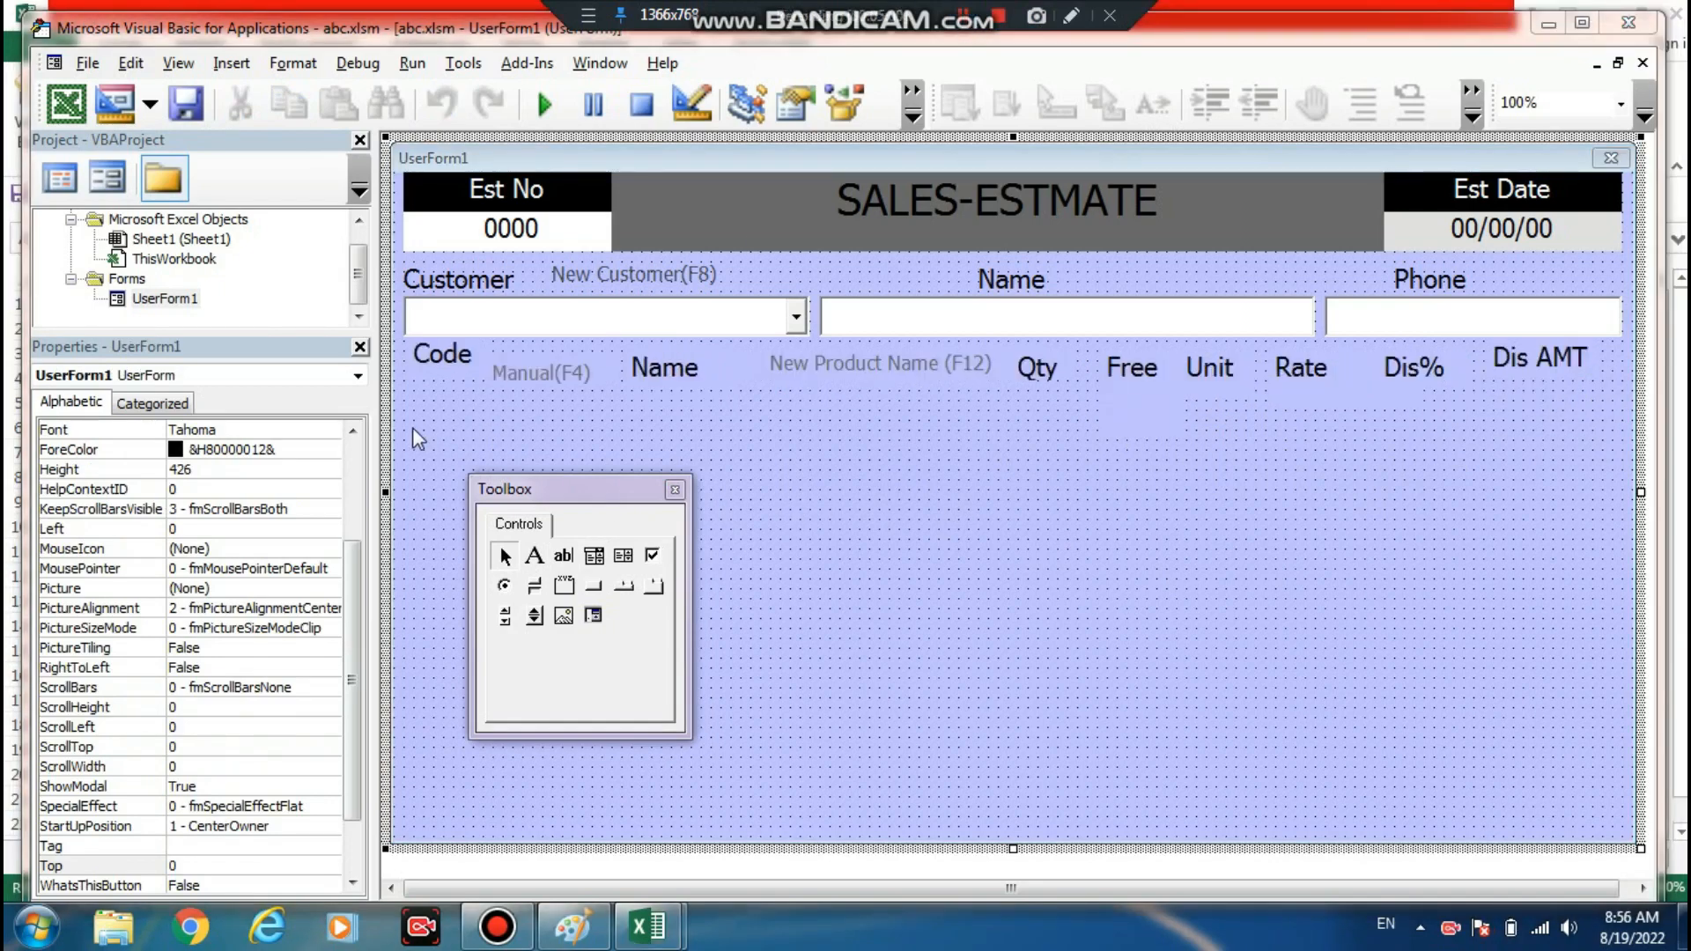
- Align all ten product column labels by setting their shared Top value to 100
left_click_drag(431, 414, 506, 409)
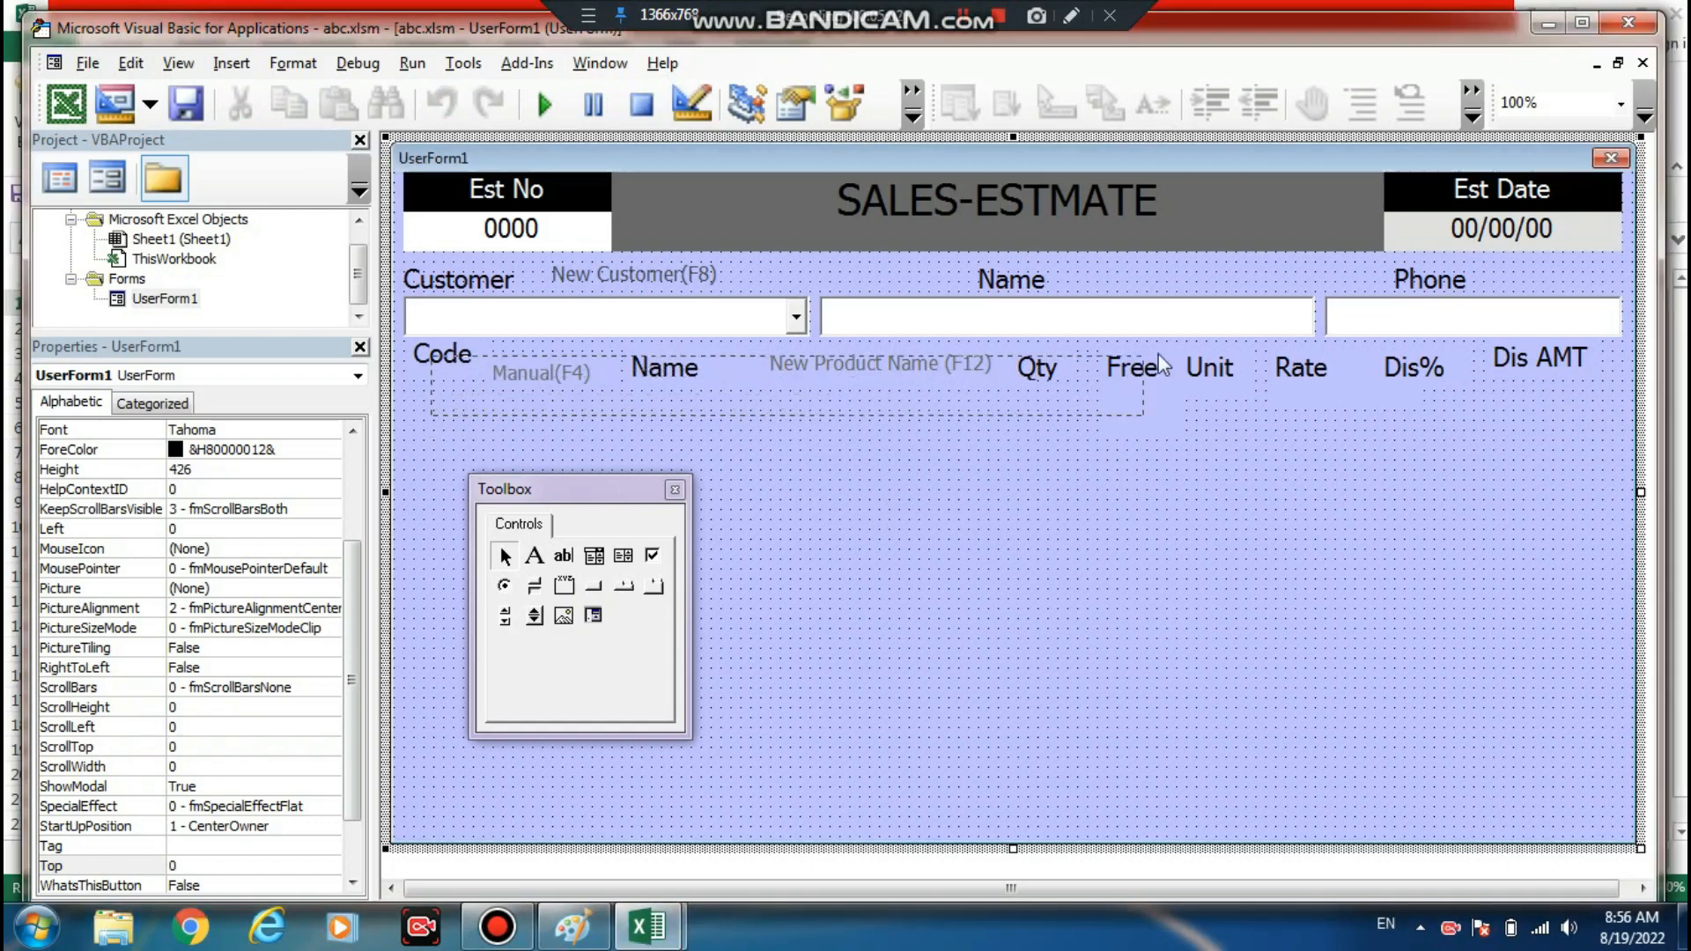
left_click_drag(1159, 354, 1620, 355)
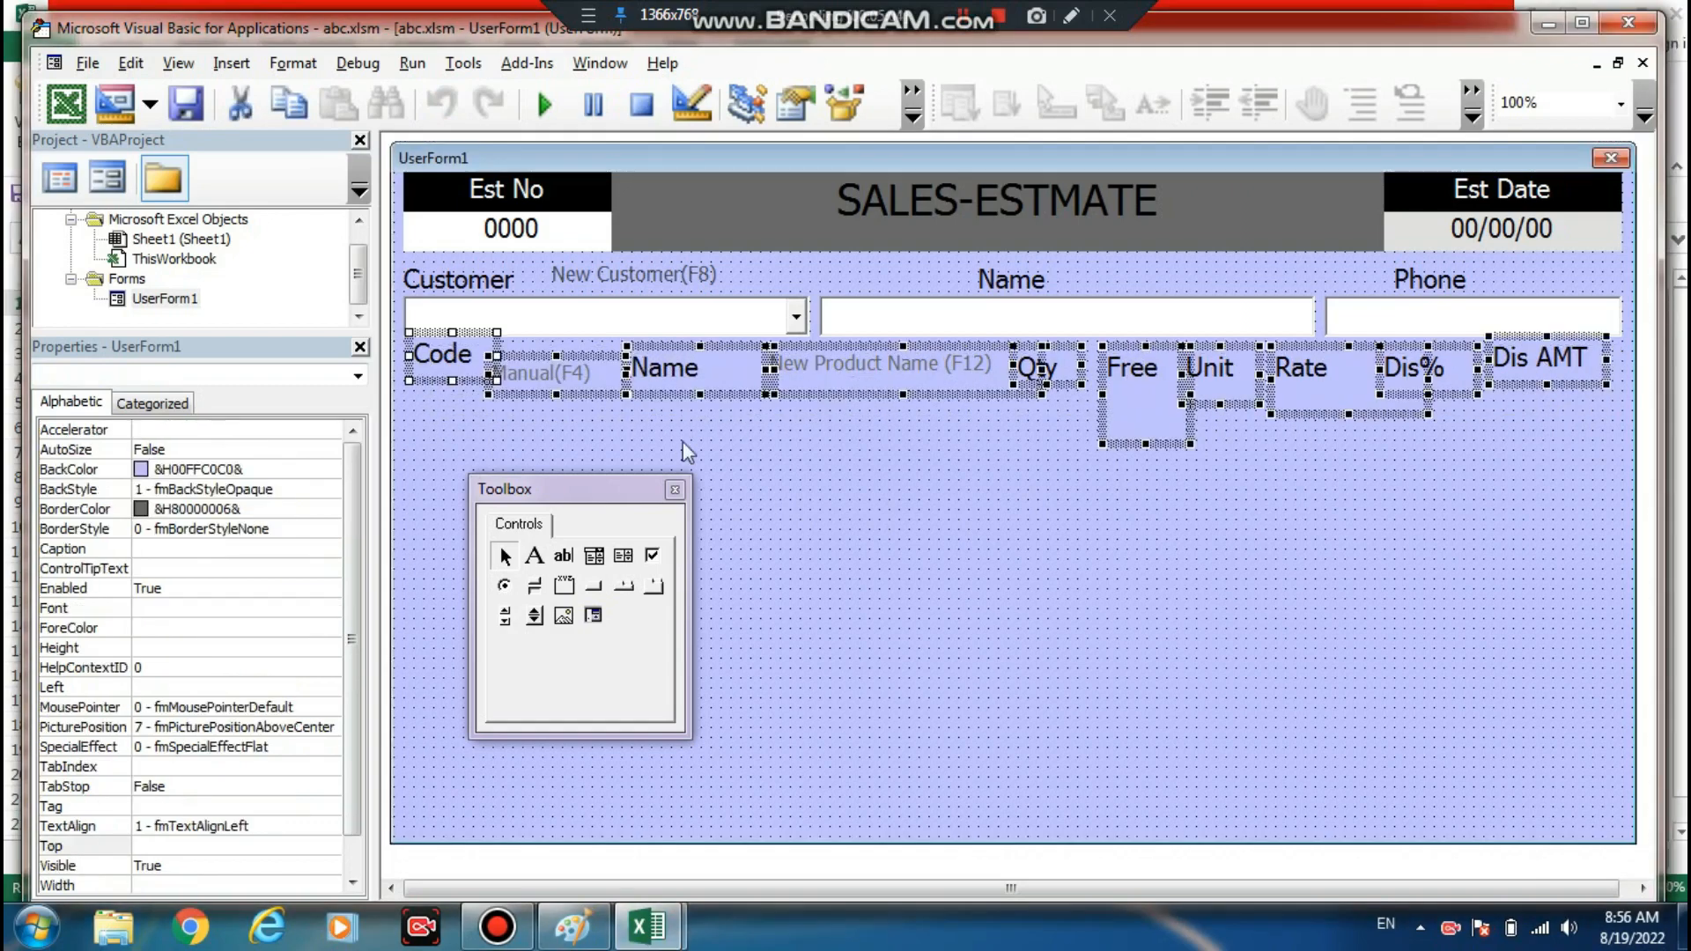
left_click(222, 848)
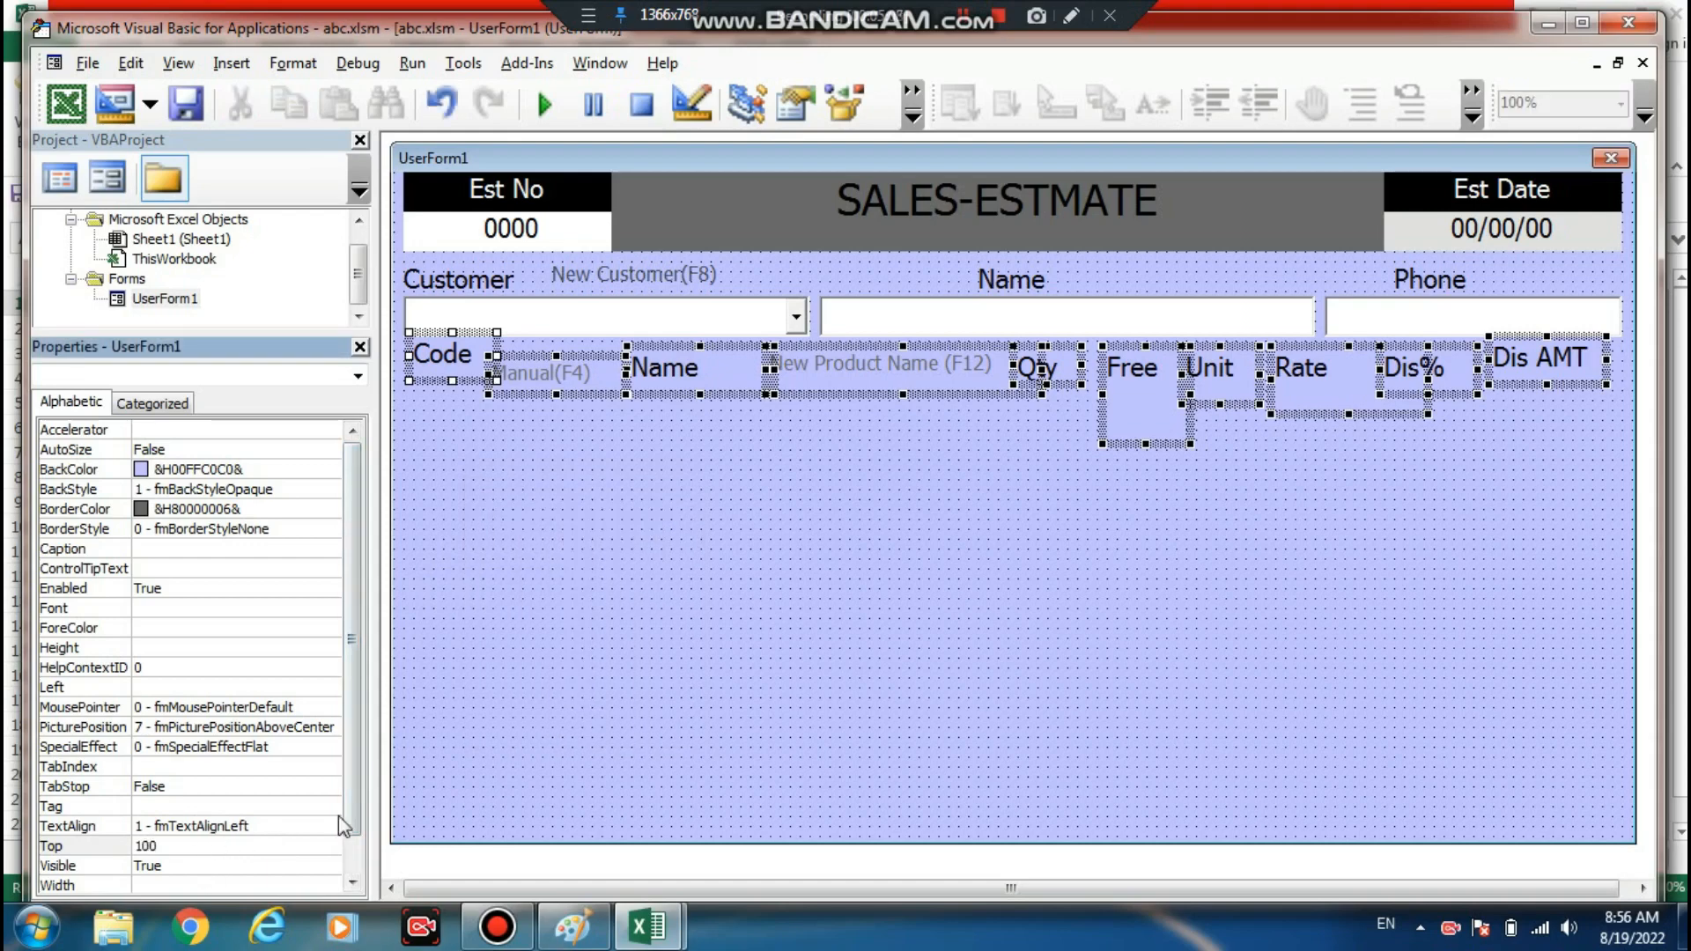
type("100")
left_click(835, 445)
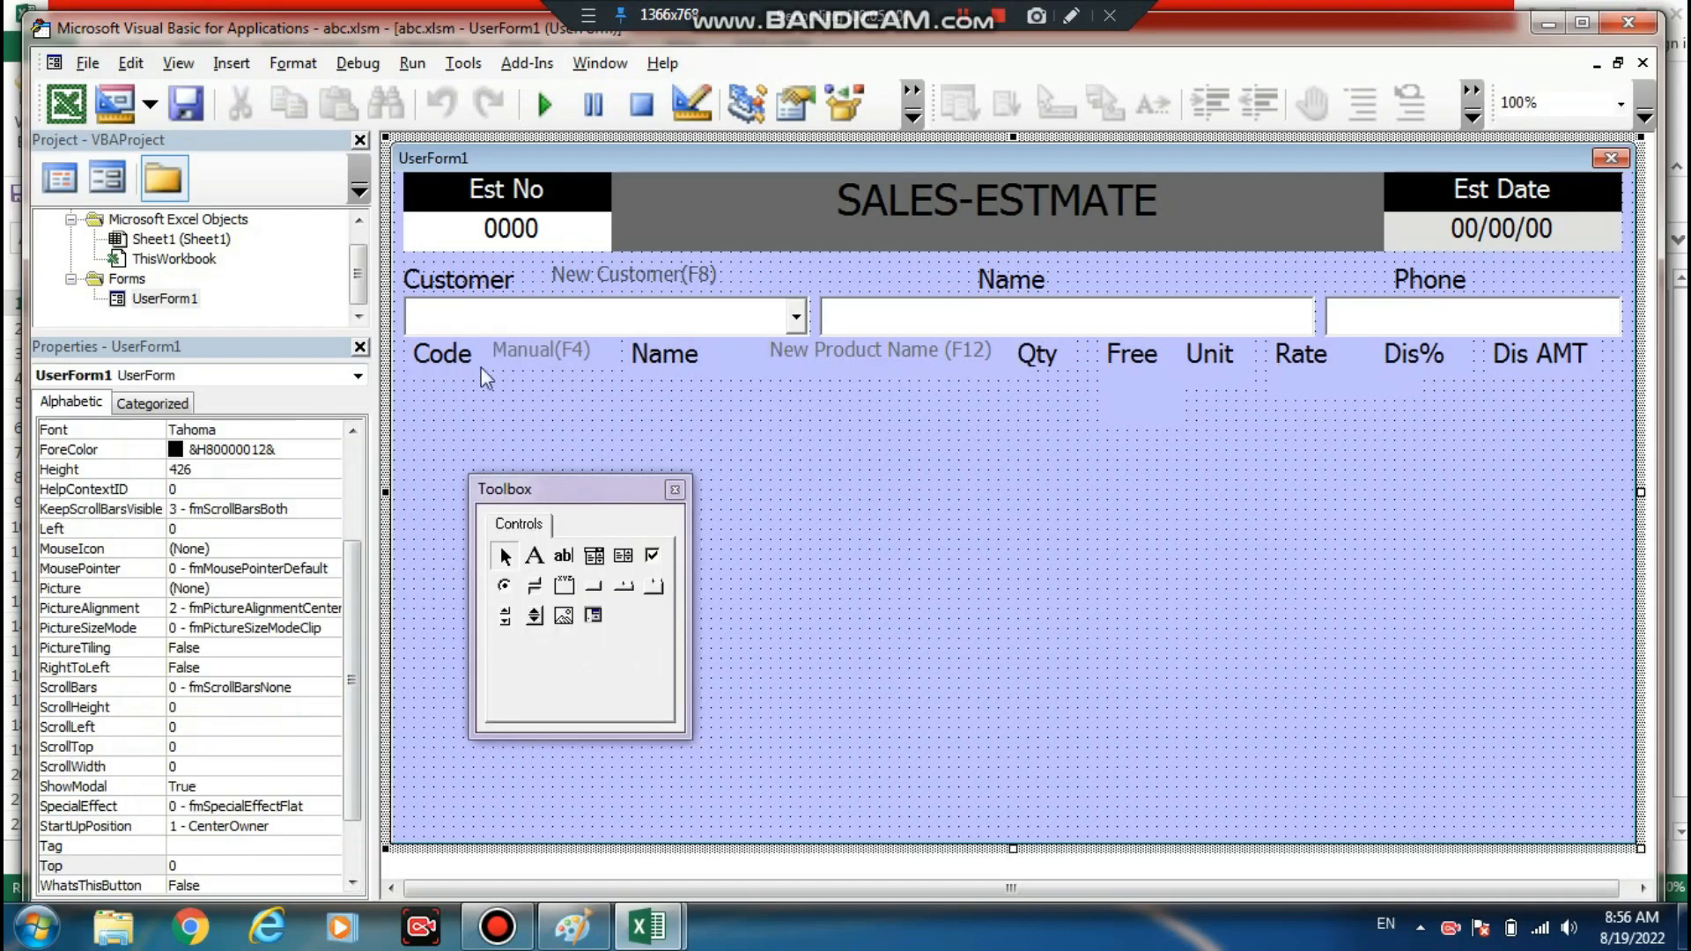
- Check the properties of the product row's labels one by one, from Manual(F4) through Dis AMT
left_click(546, 368)
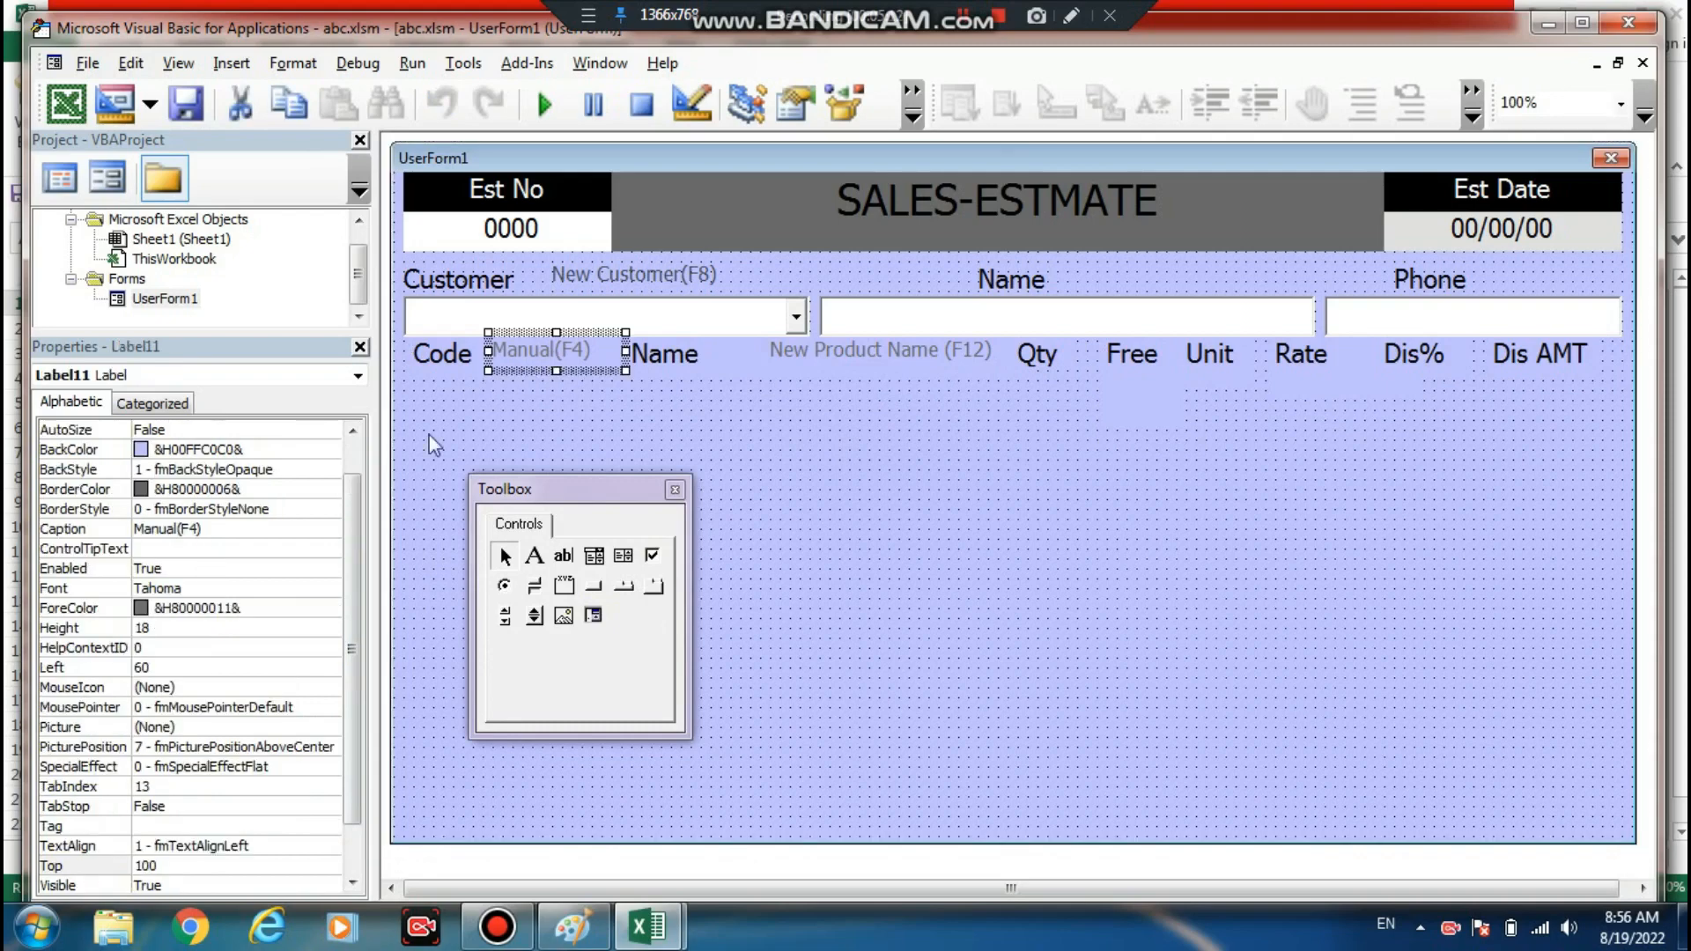
left_click_drag(352, 553, 352, 454)
left_click(704, 354)
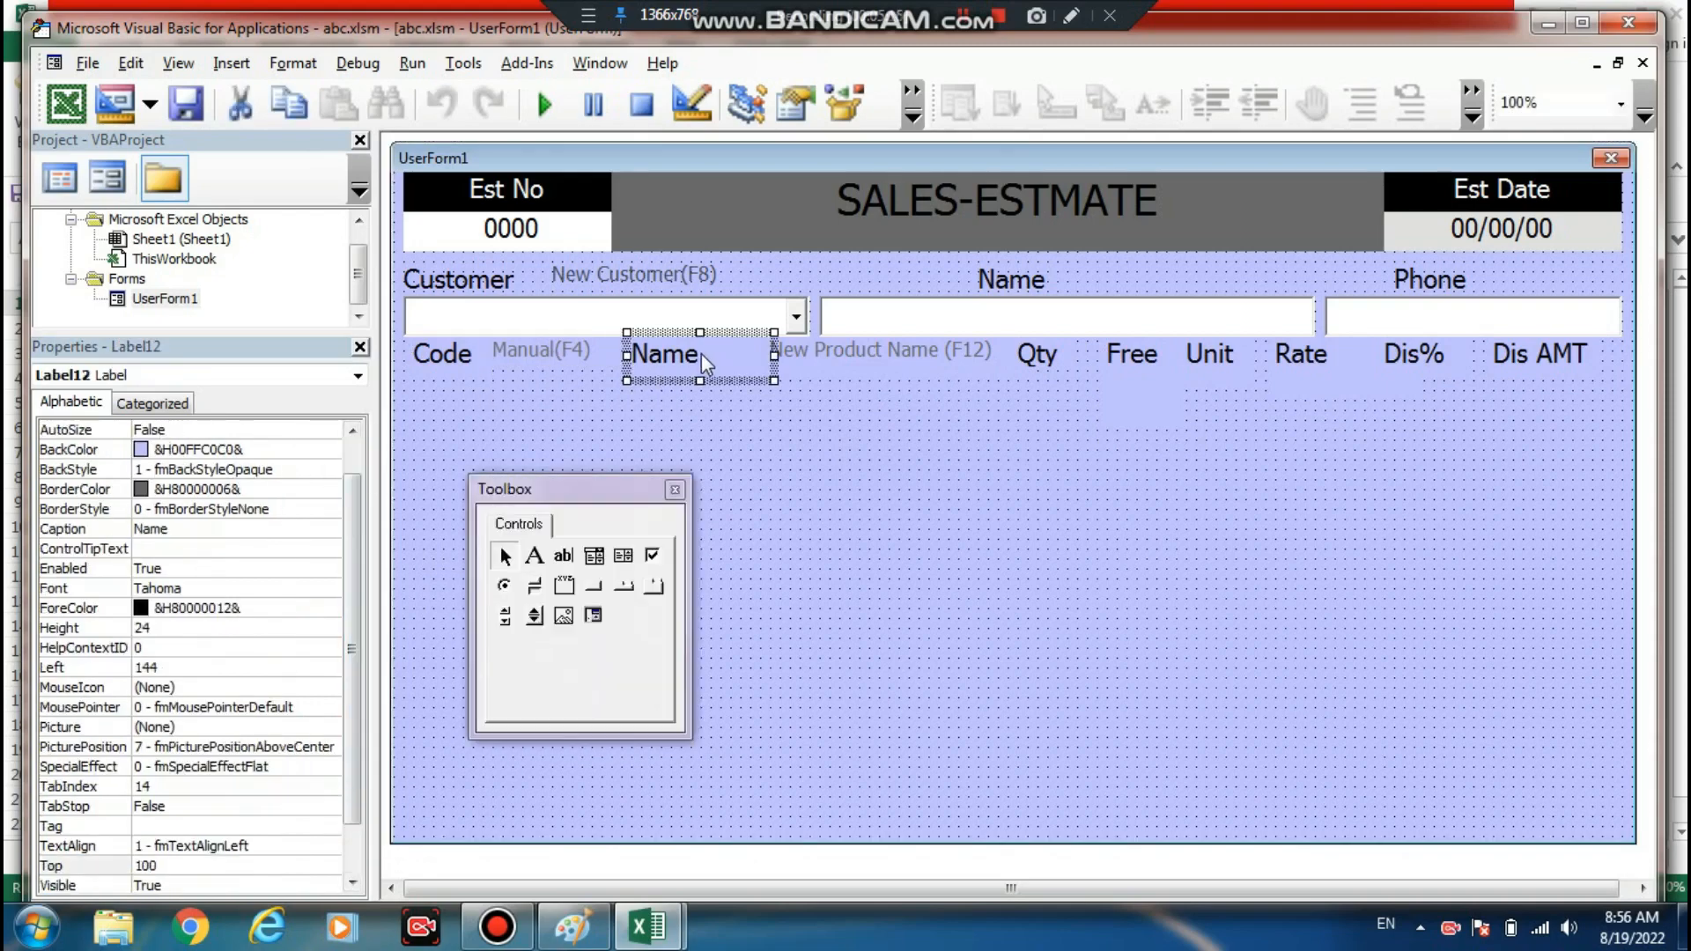
left_click(906, 354)
left_click(1032, 356)
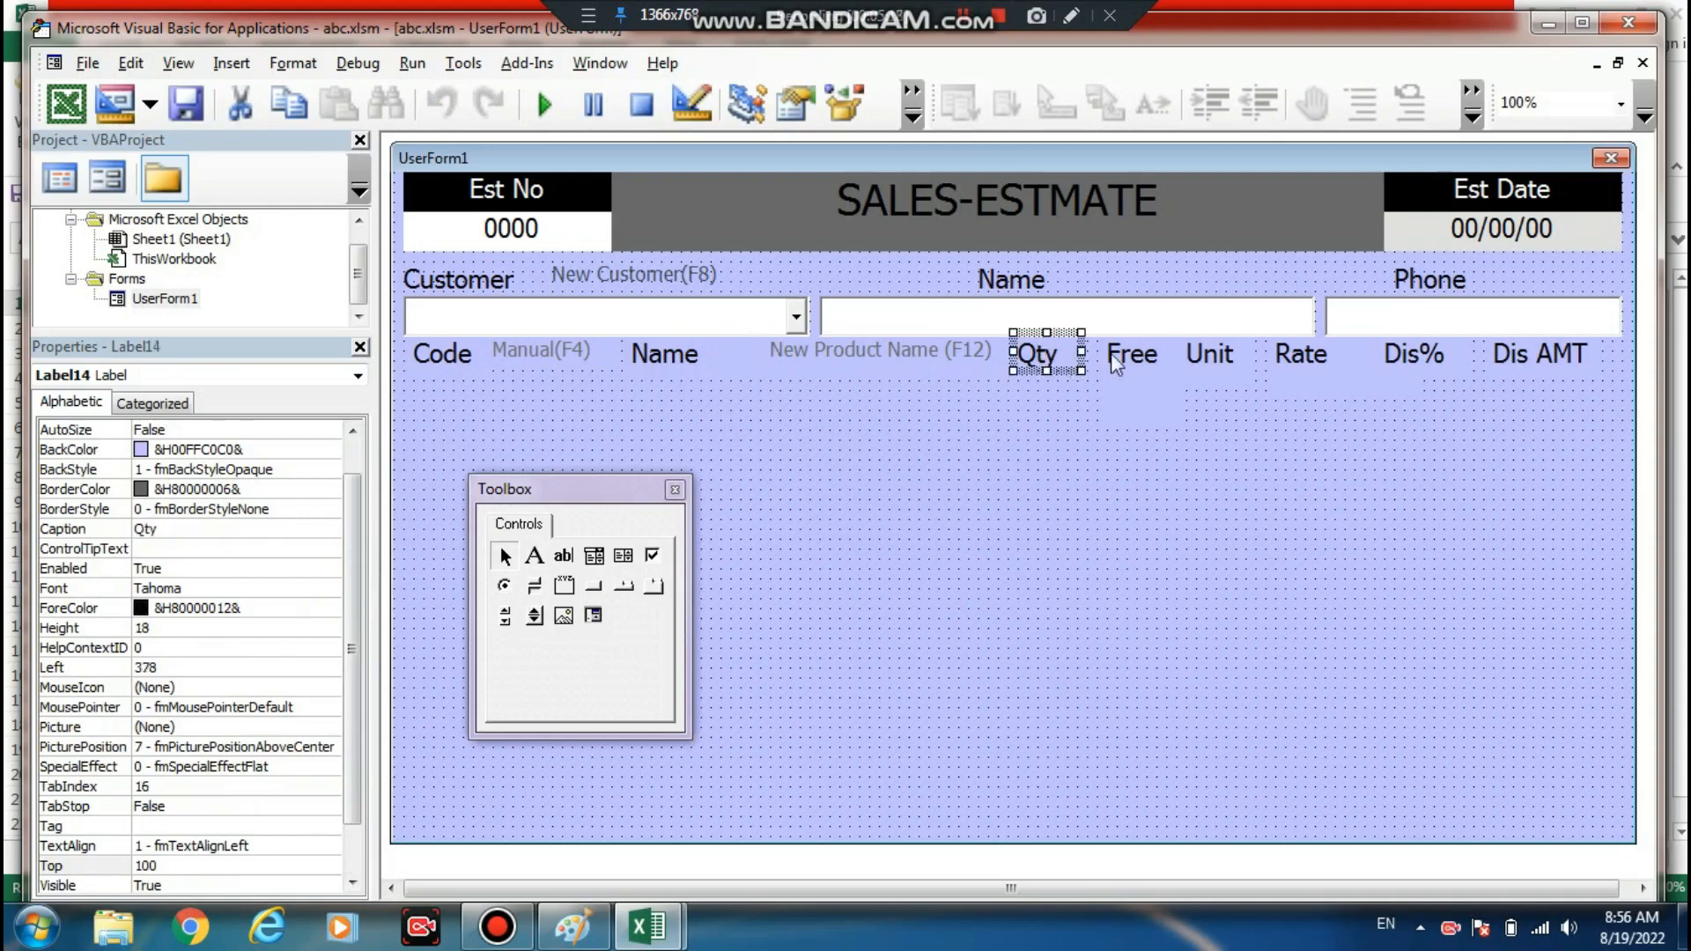
left_click(1132, 355)
left_click(1228, 365)
left_click(1303, 356)
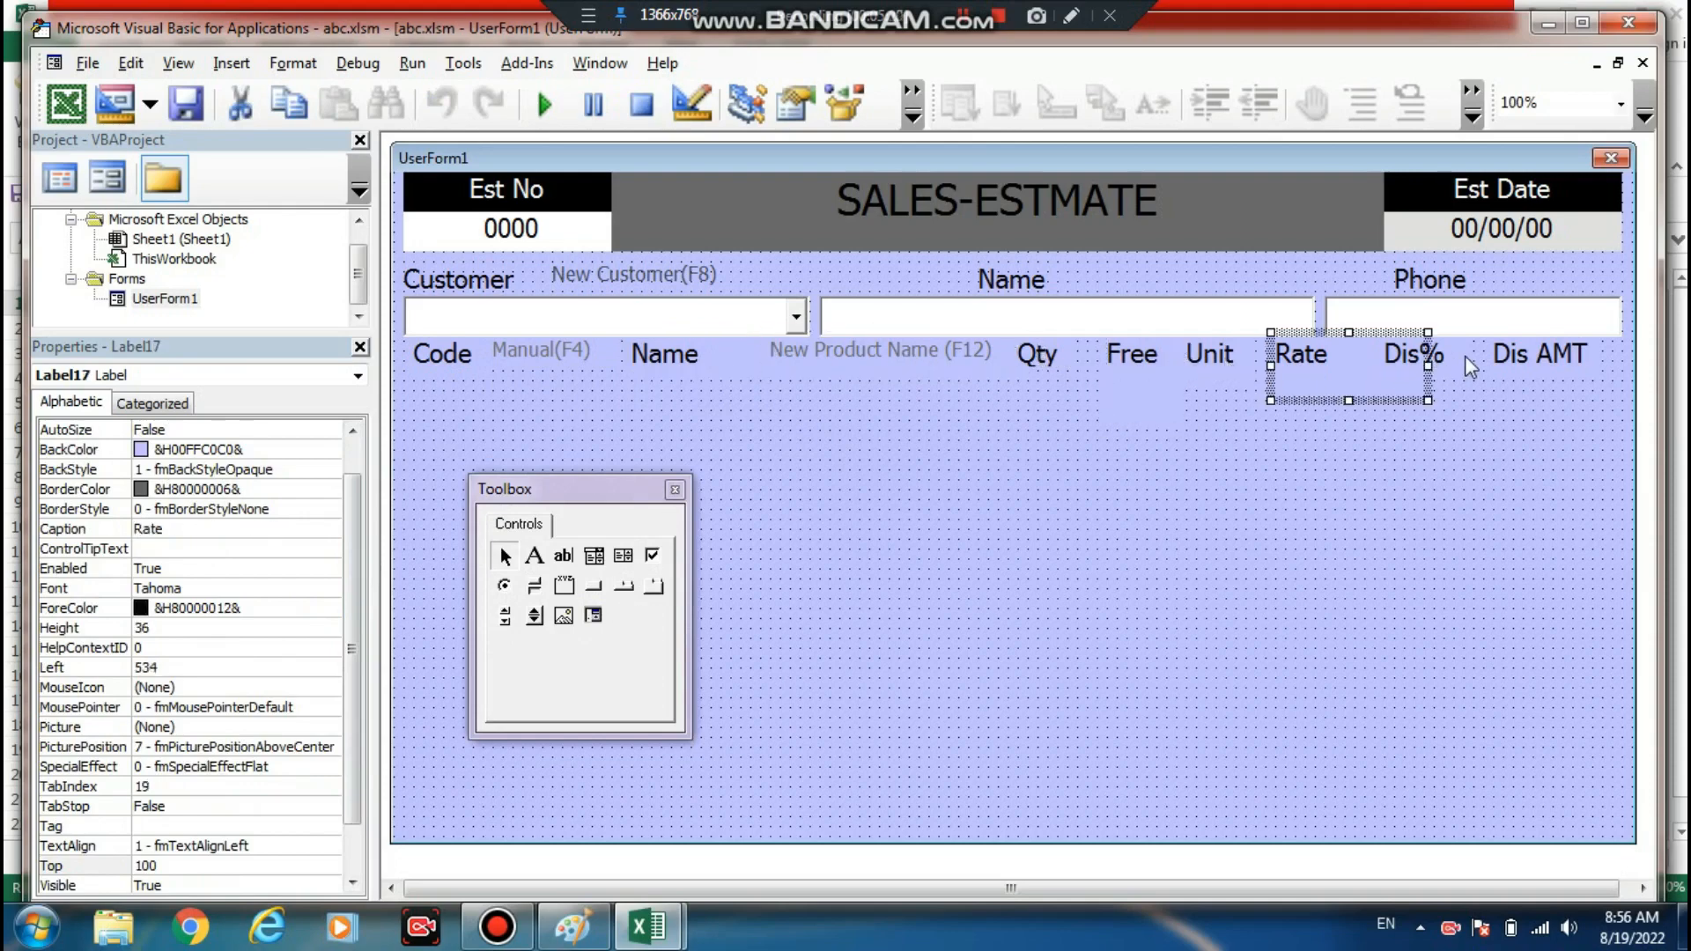
left_click(1413, 356)
left_click(1541, 356)
- Shorten the Free label to a height of about 20
left_click(1159, 398)
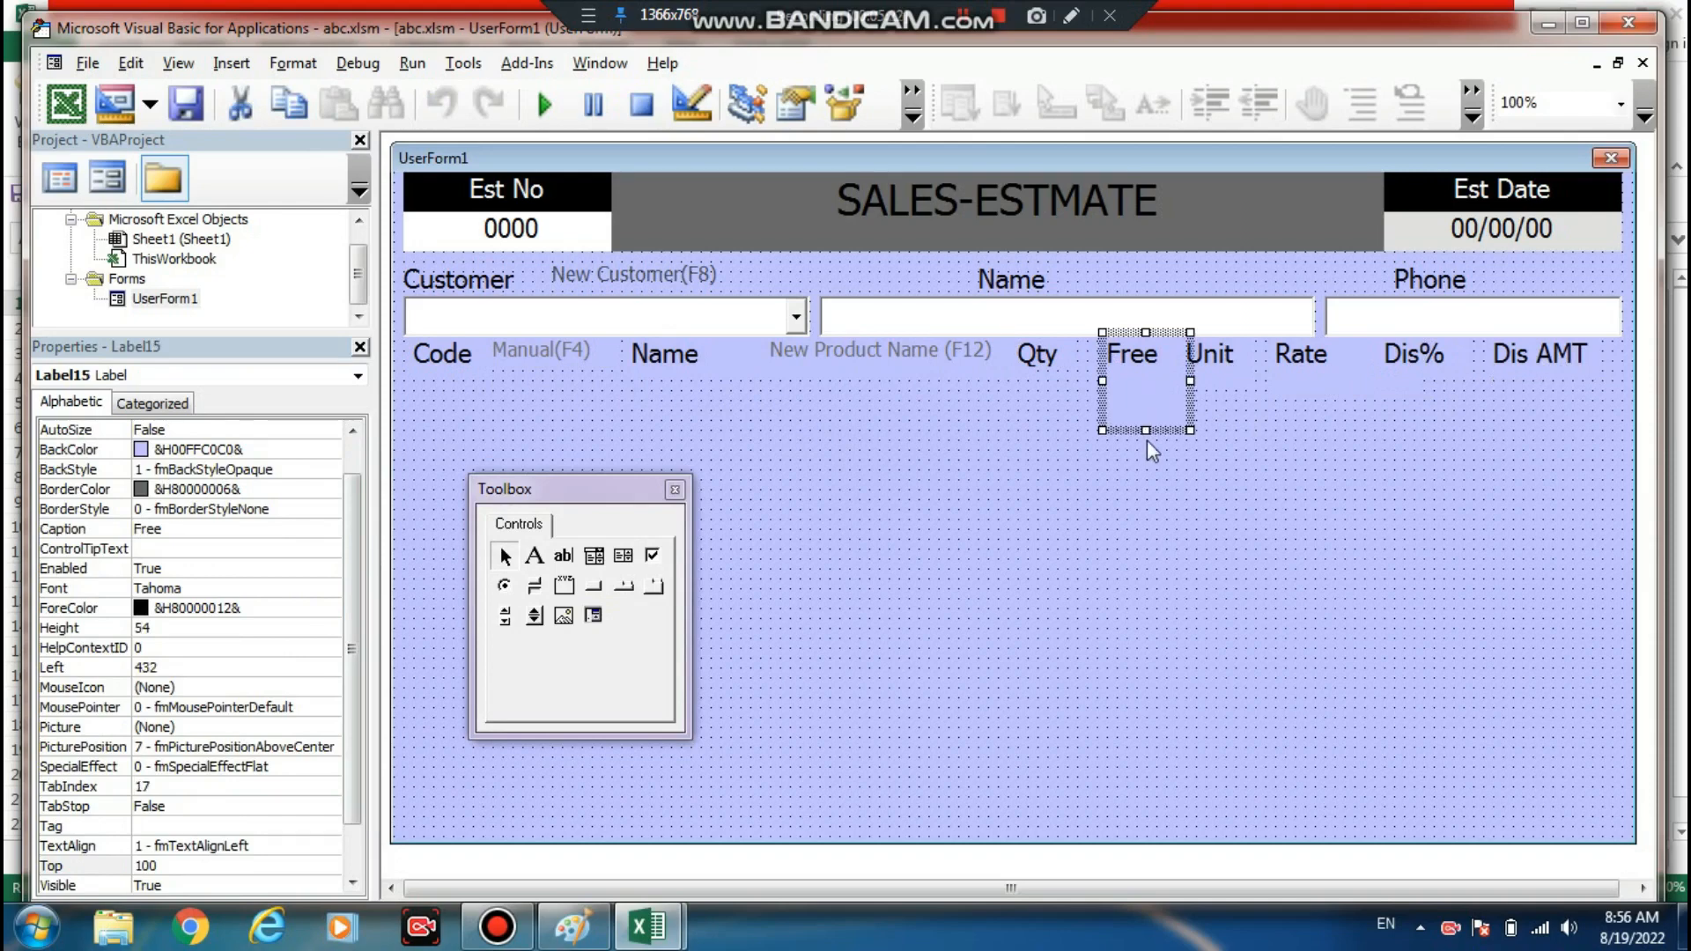
left_click_drag(1142, 380, 1142, 374)
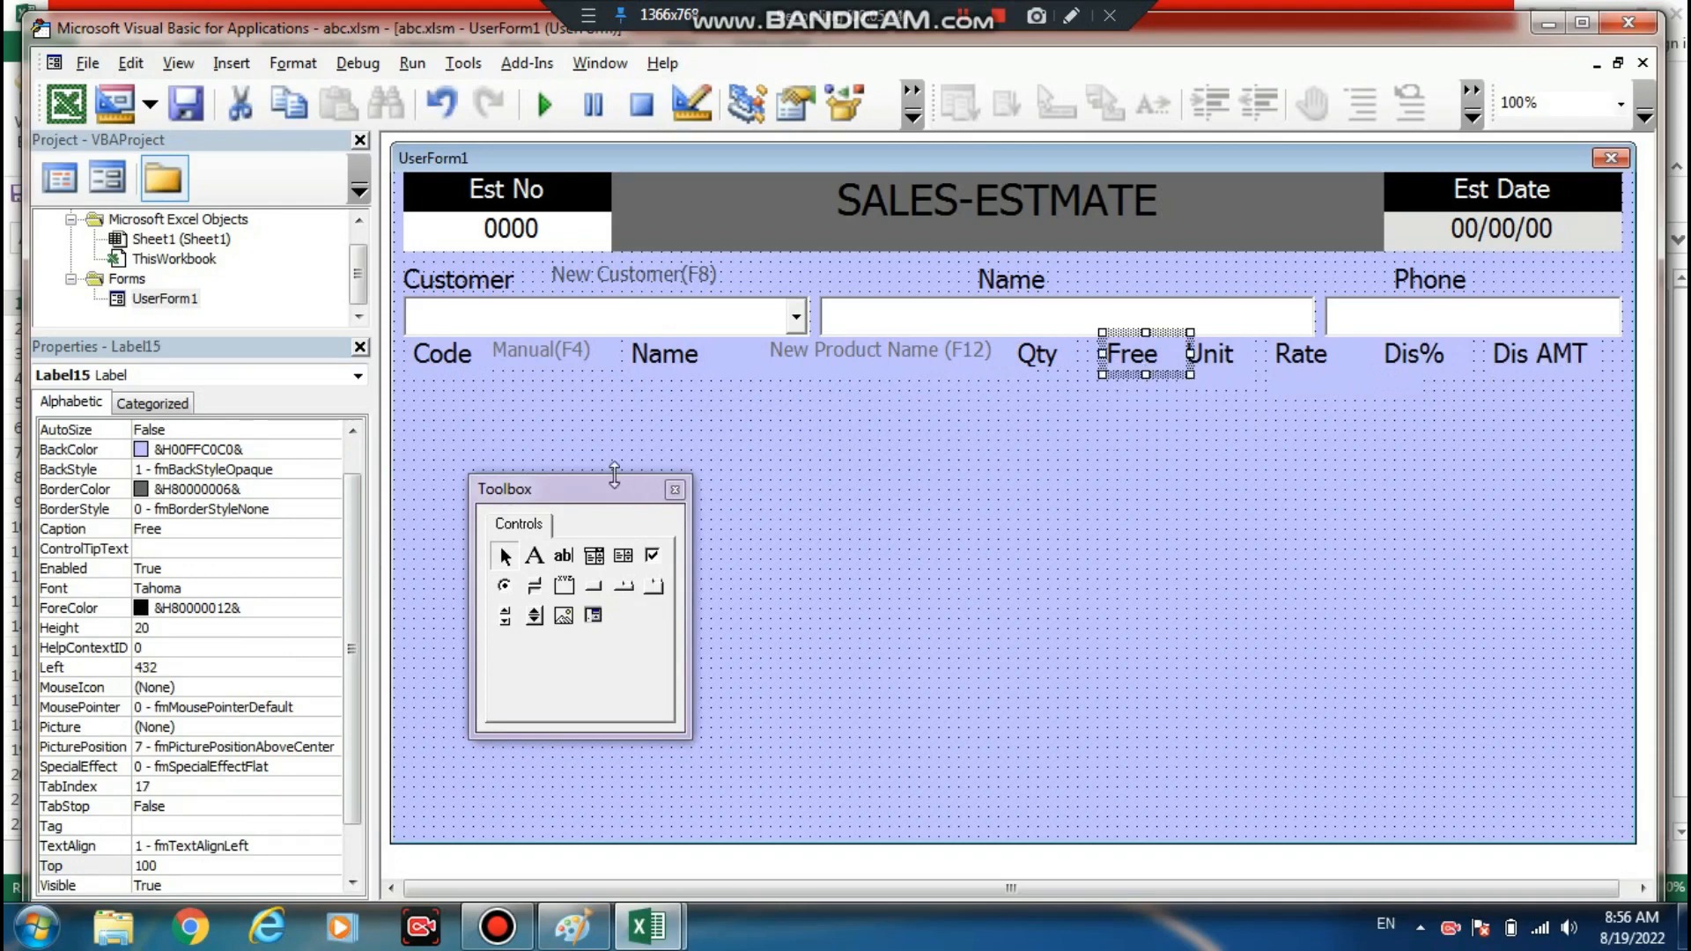
- Place a text box about 18 high beneath the Code label and a wide combo box beneath the product Name label
left_click_drag(590, 490, 779, 548)
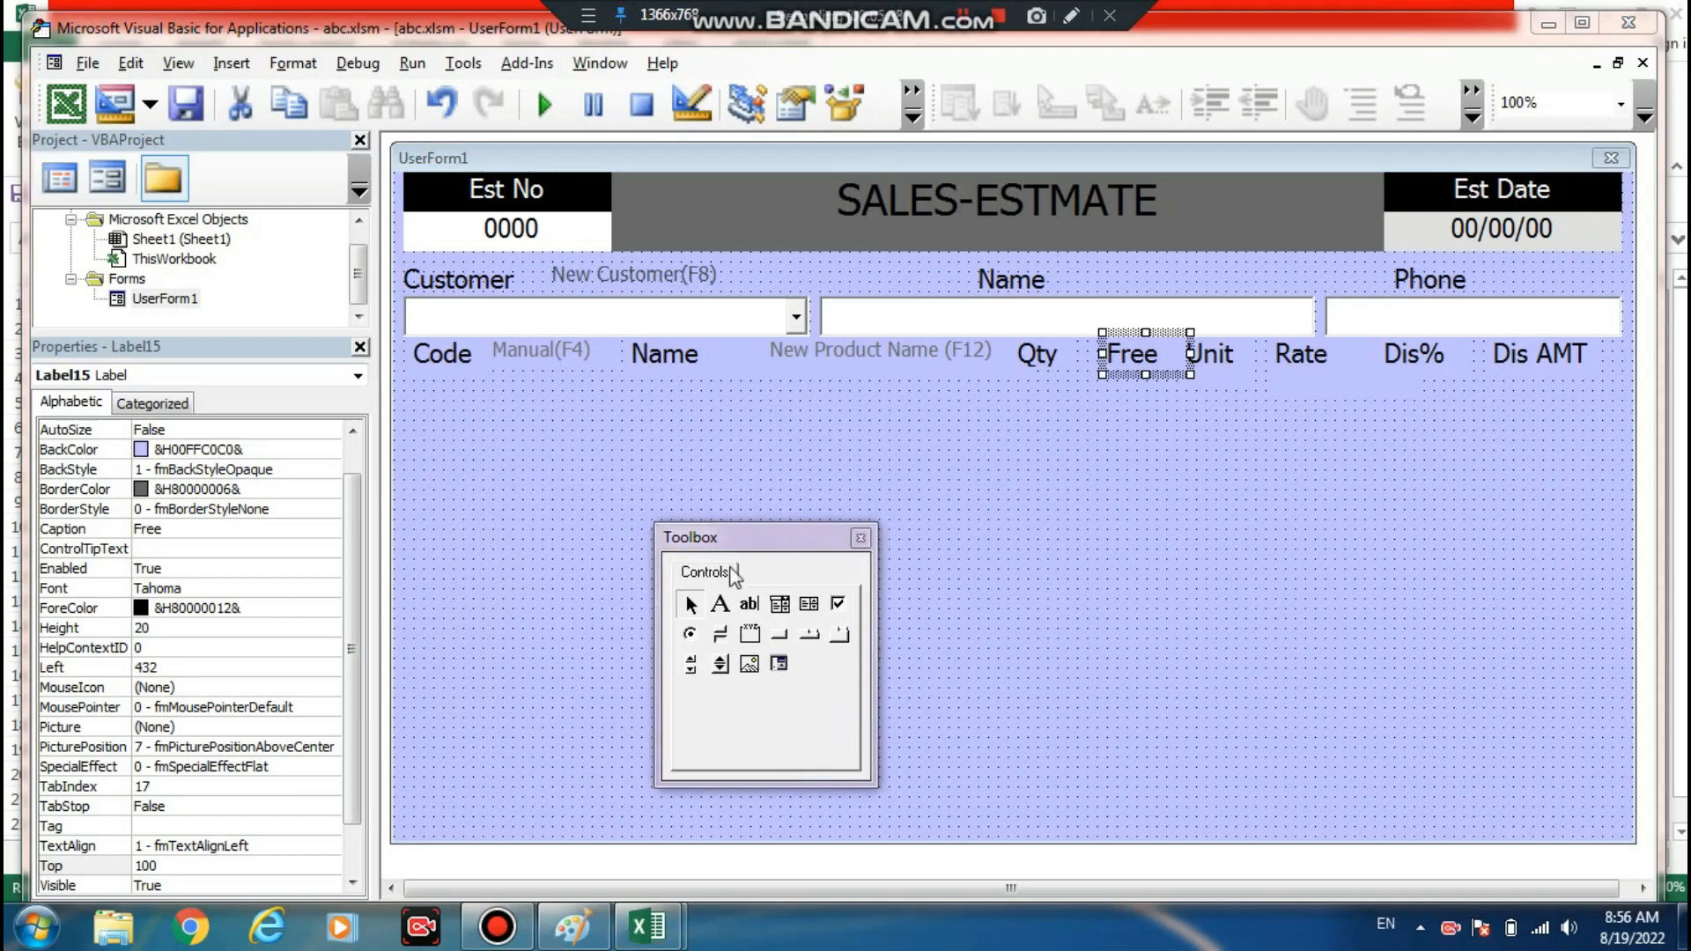
left_click(748, 604)
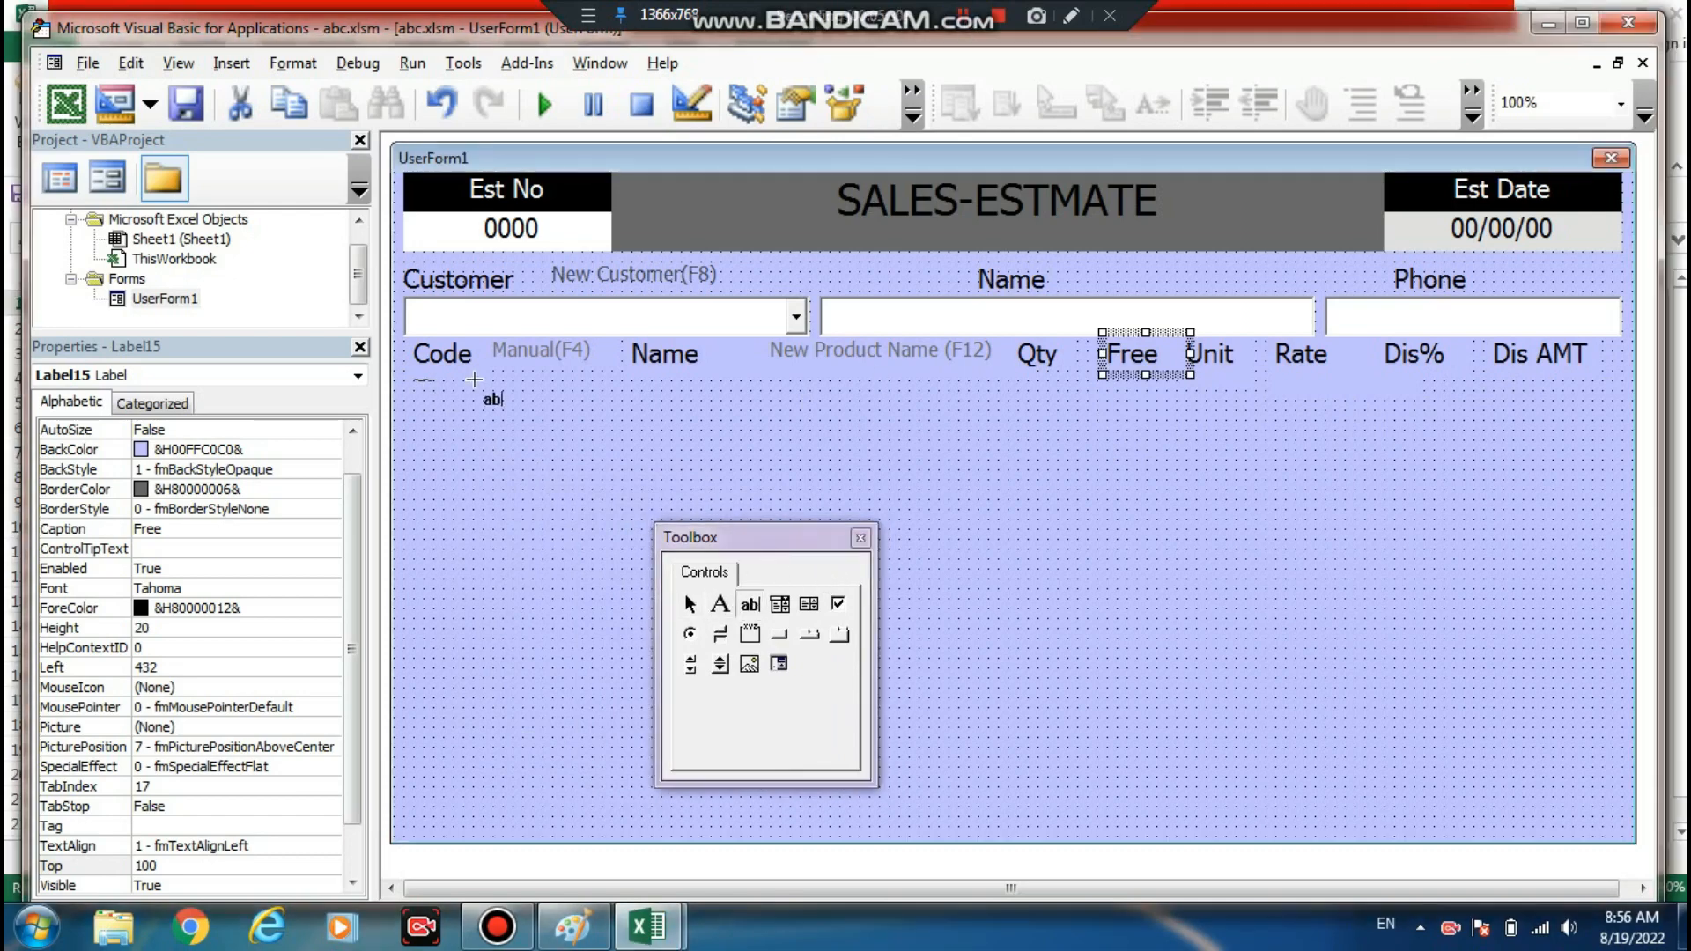
left_click_drag(474, 380, 567, 414)
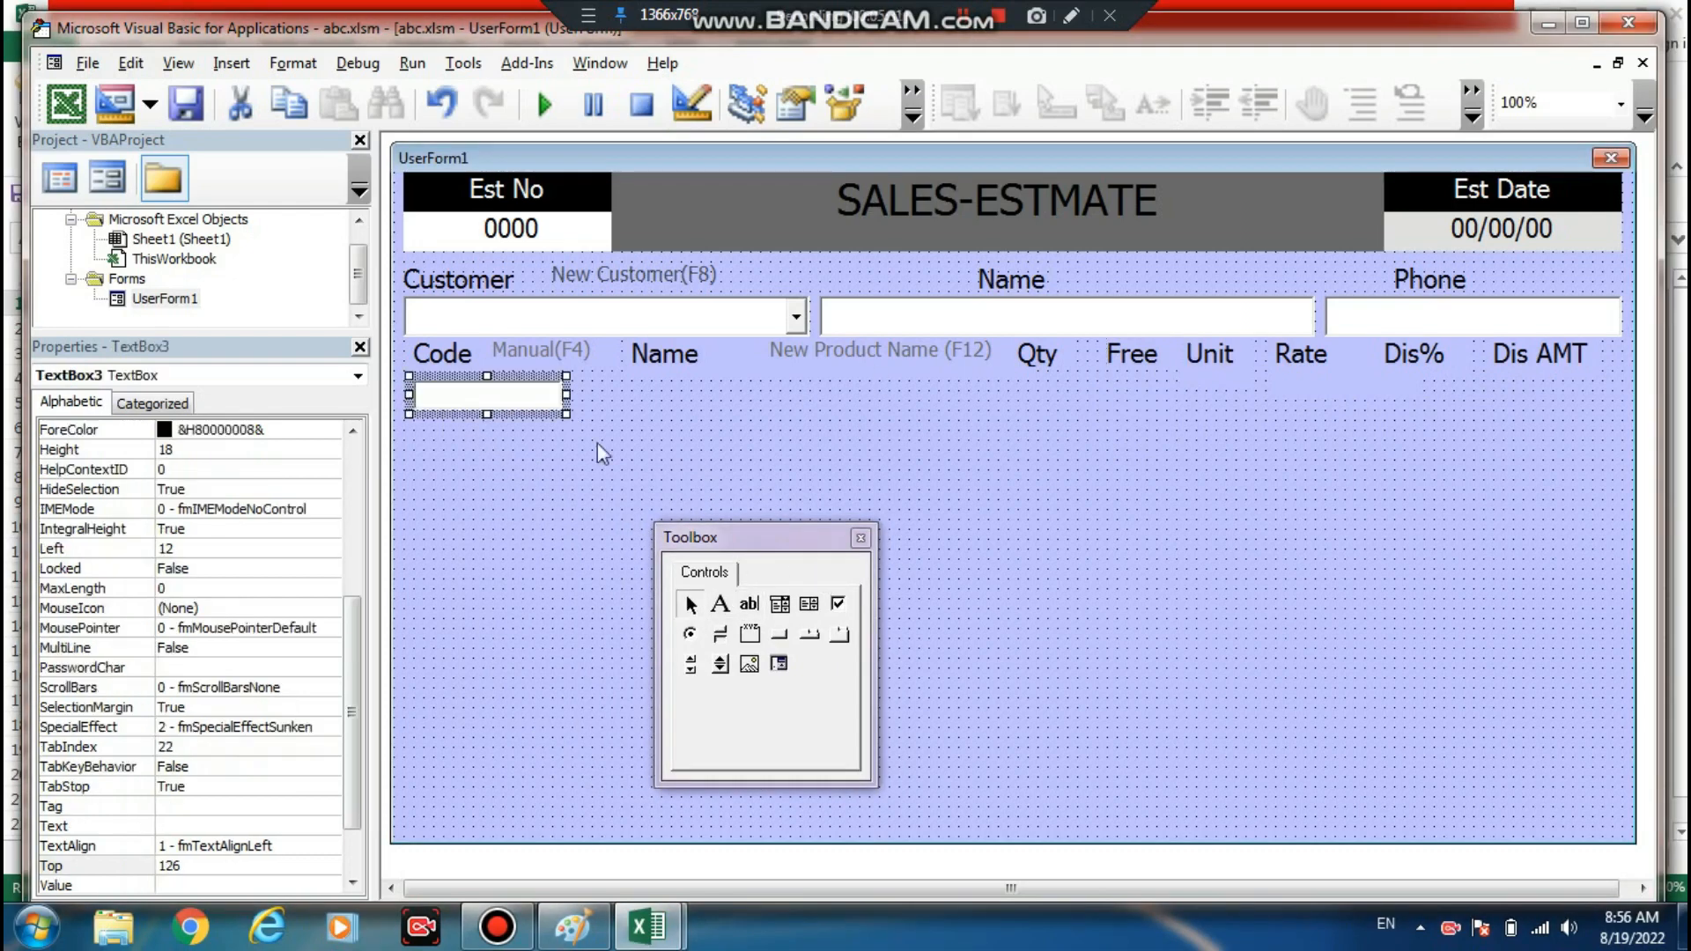
left_click(779, 604)
left_click_drag(612, 390, 992, 434)
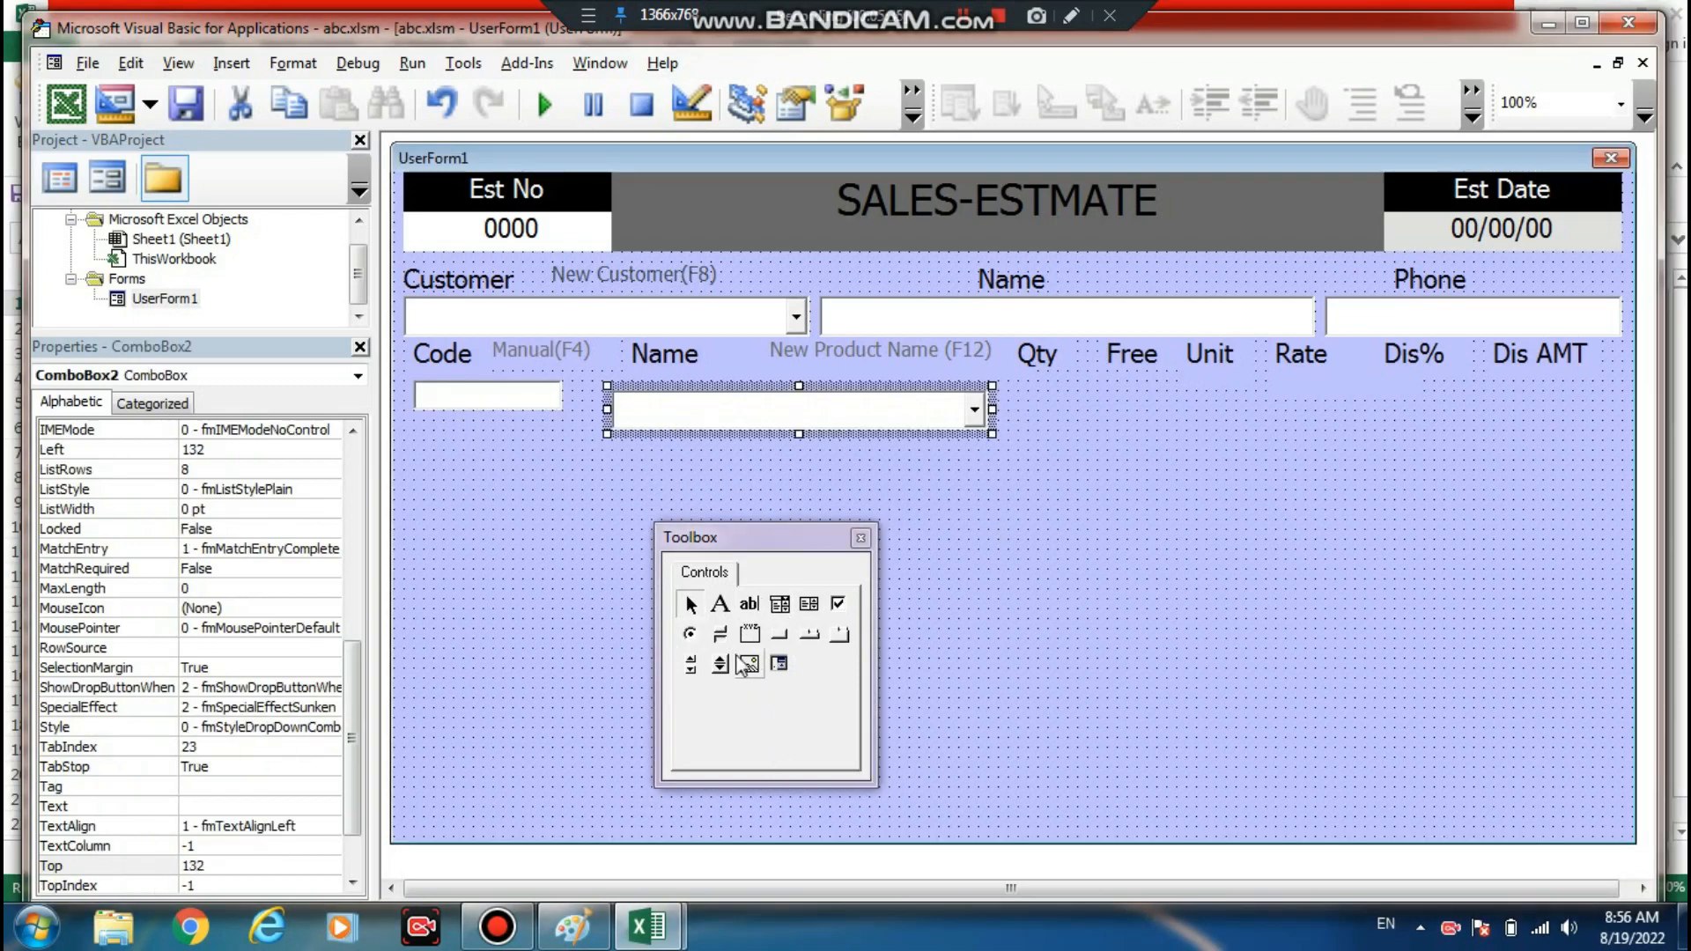
- Place a text box beneath each of the Qty and Free labels and a narrow combo box beneath Unit
left_click(748, 604)
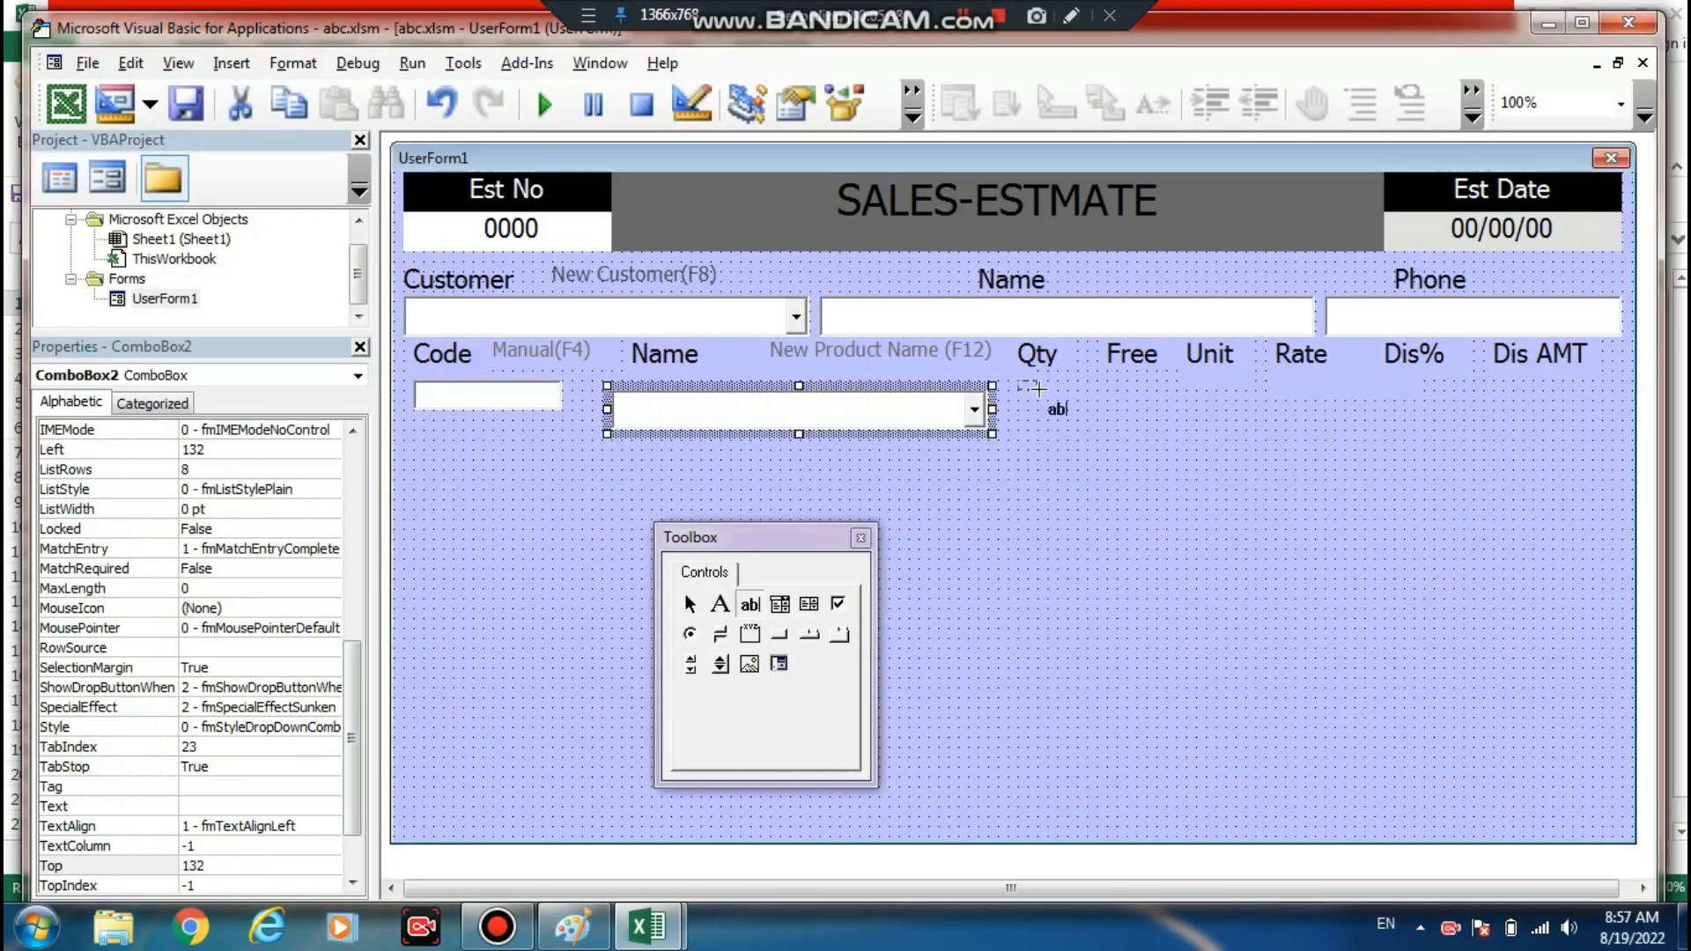
mouse_move(1039, 388)
left_mouse_down()
mouse_move(1075, 430)
mouse_move(1178, 425)
left_mouse_up()
left_click(749, 604)
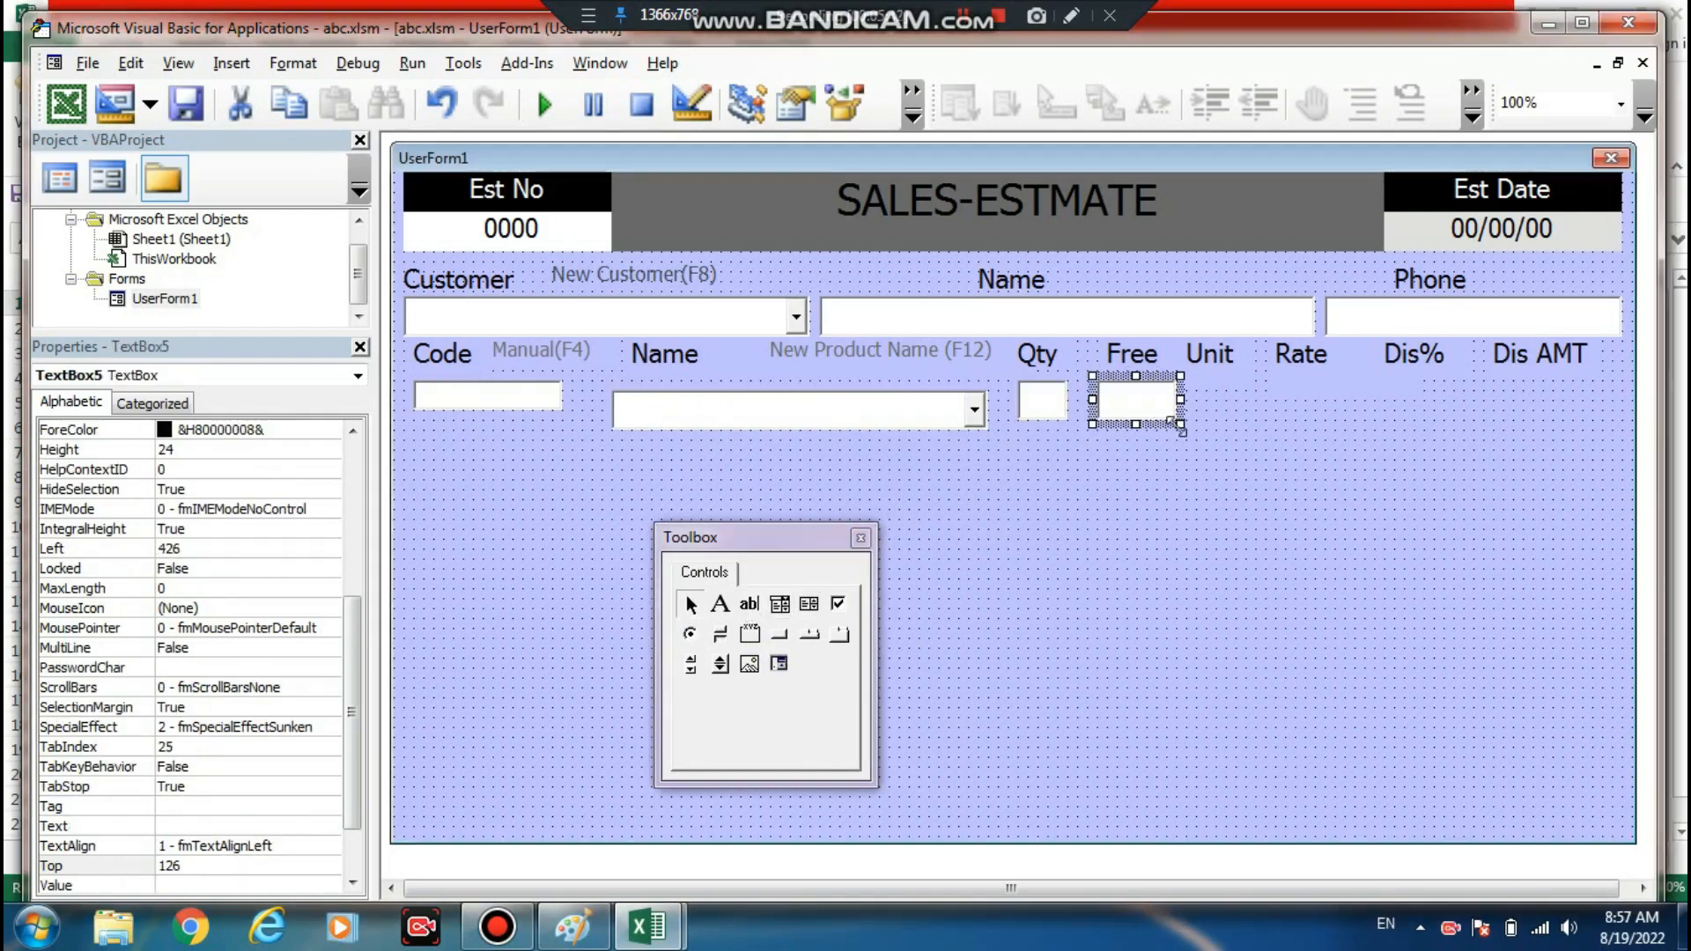
left_click(748, 604)
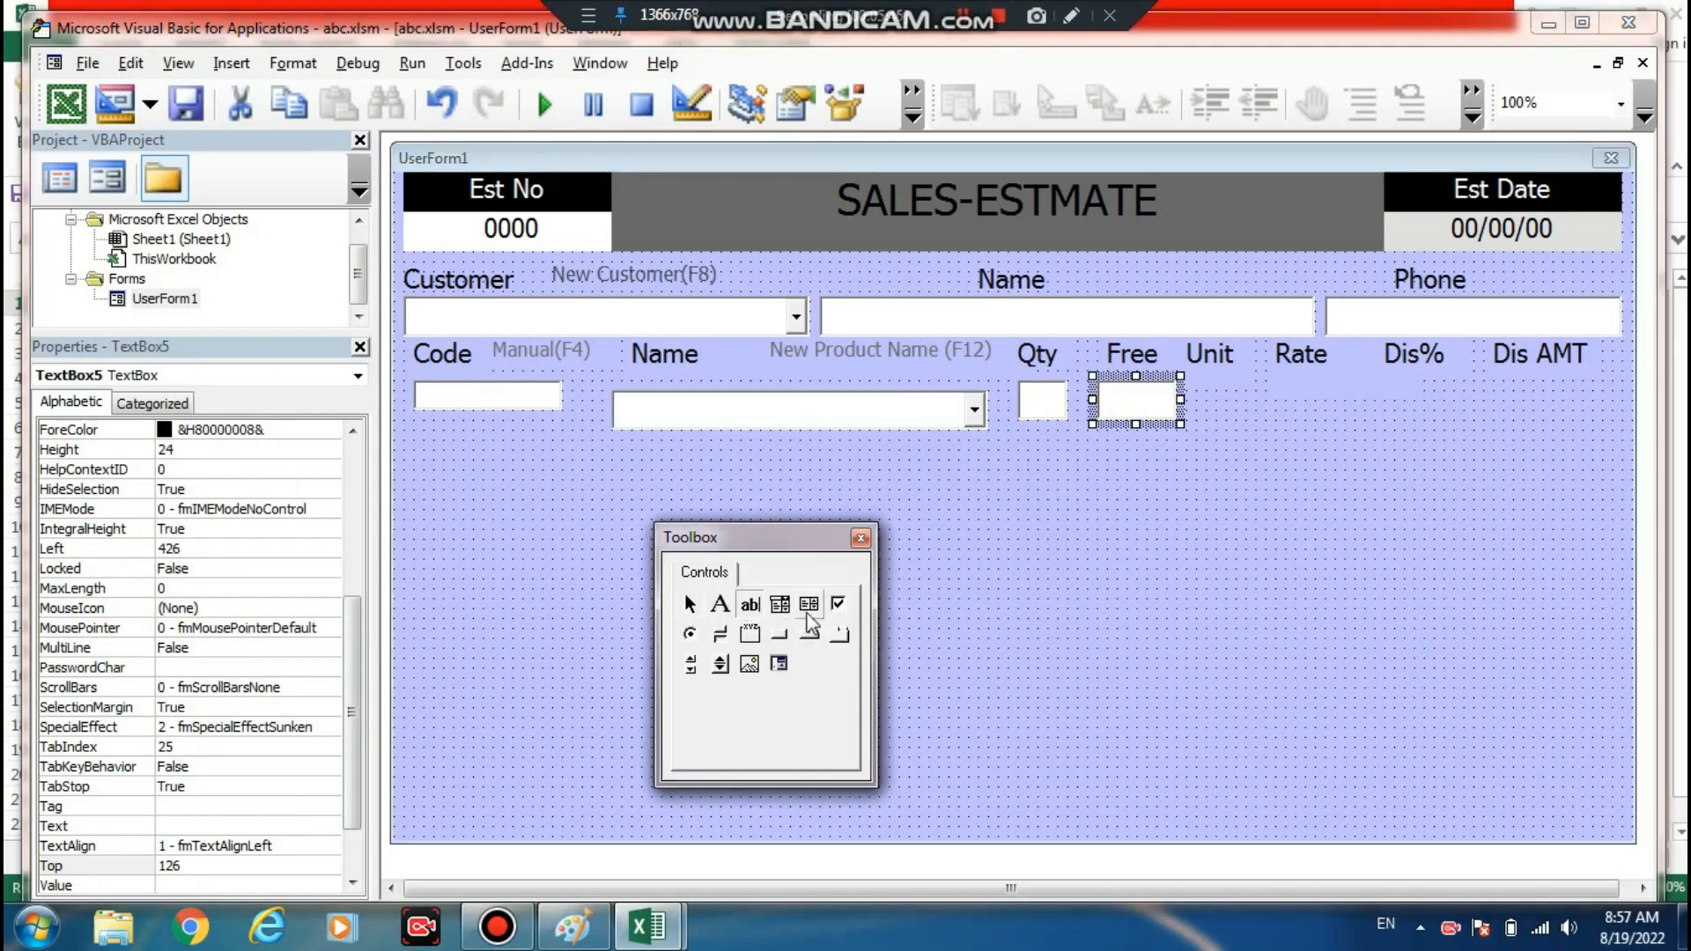
left_click(780, 604)
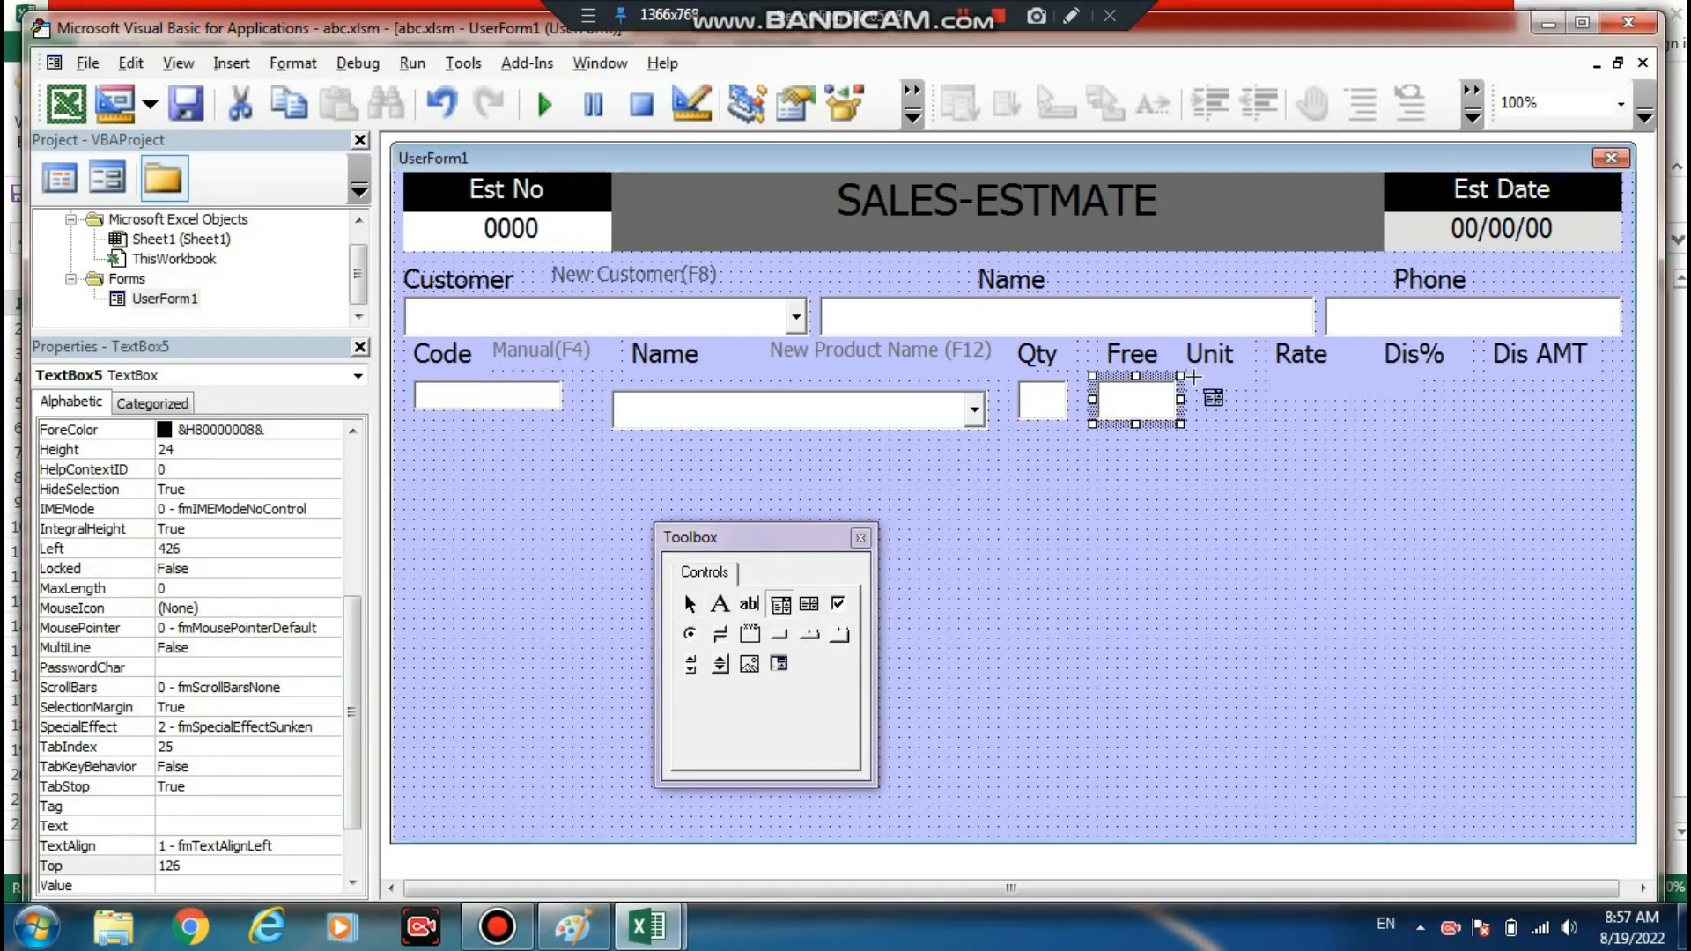
left_click_drag(1189, 372, 1259, 445)
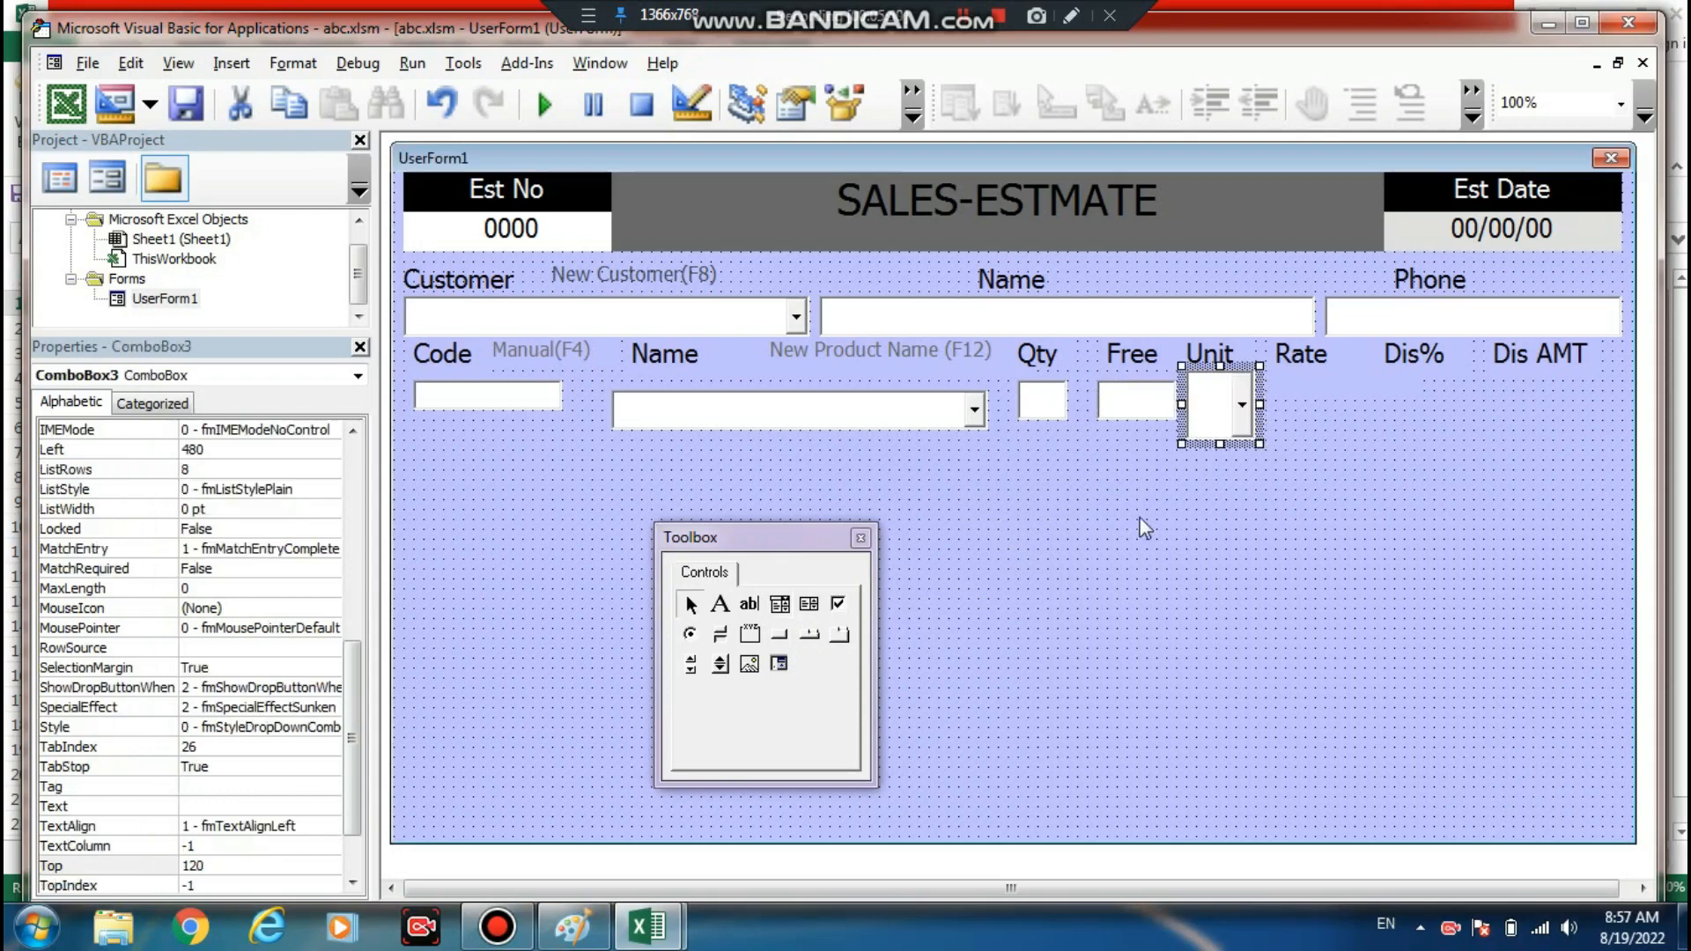
- Place a text box beneath each of the Rate, Dis% and Dis AMT labels
left_click(749, 604)
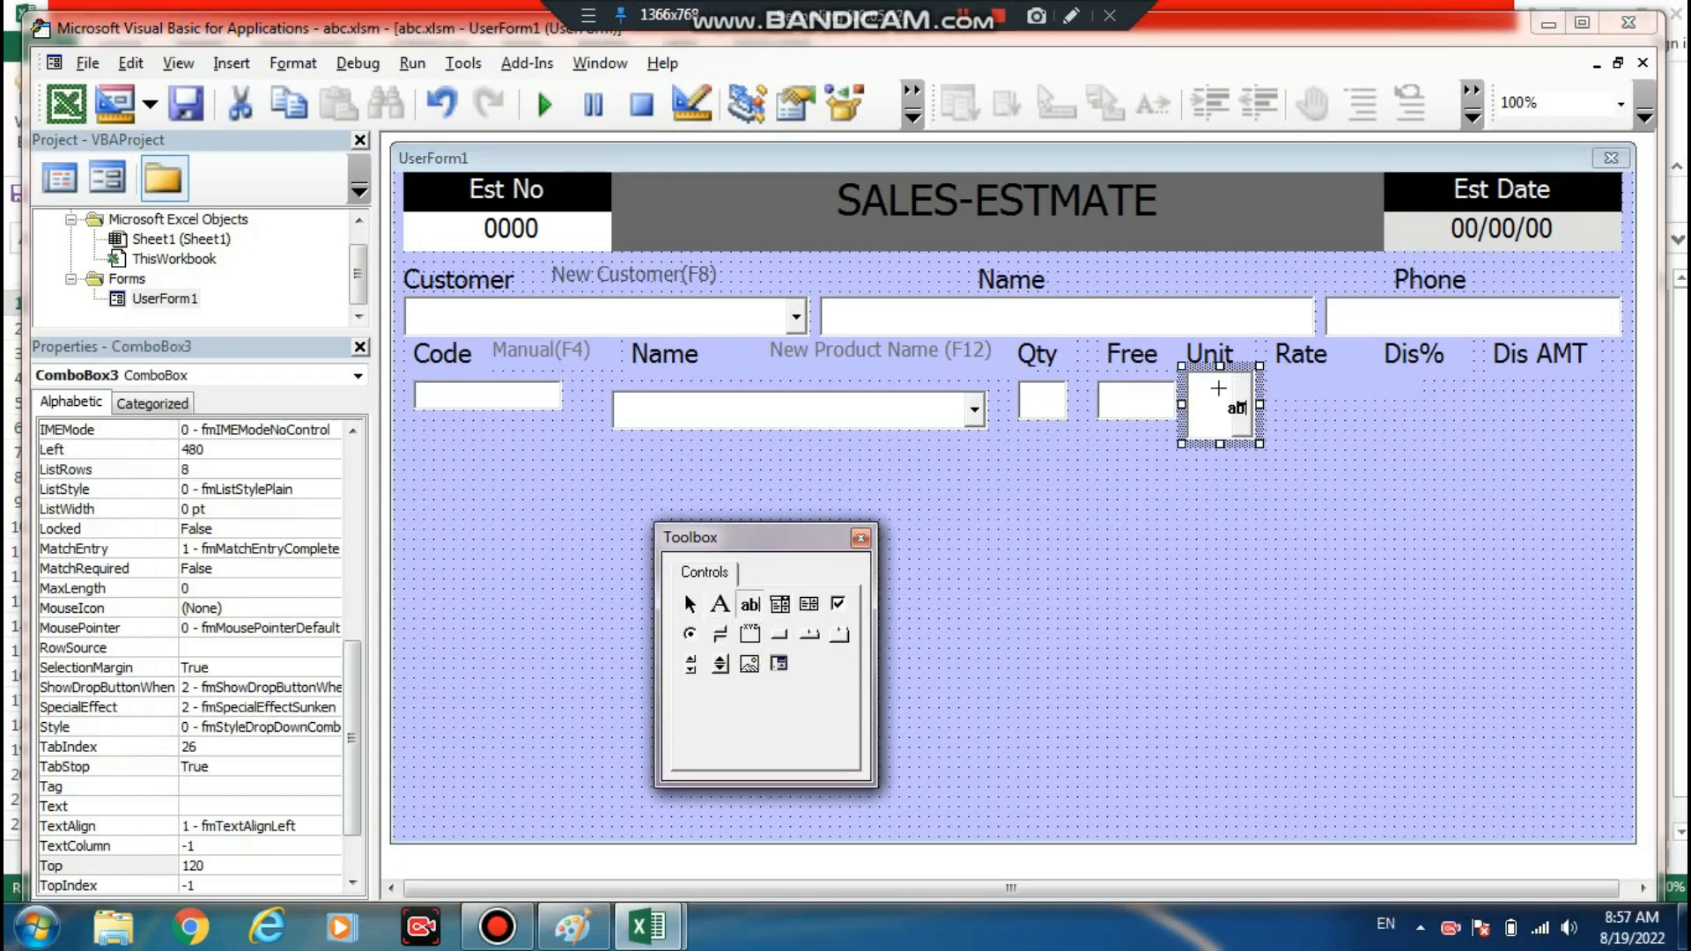
left_click_drag(1273, 380, 1339, 424)
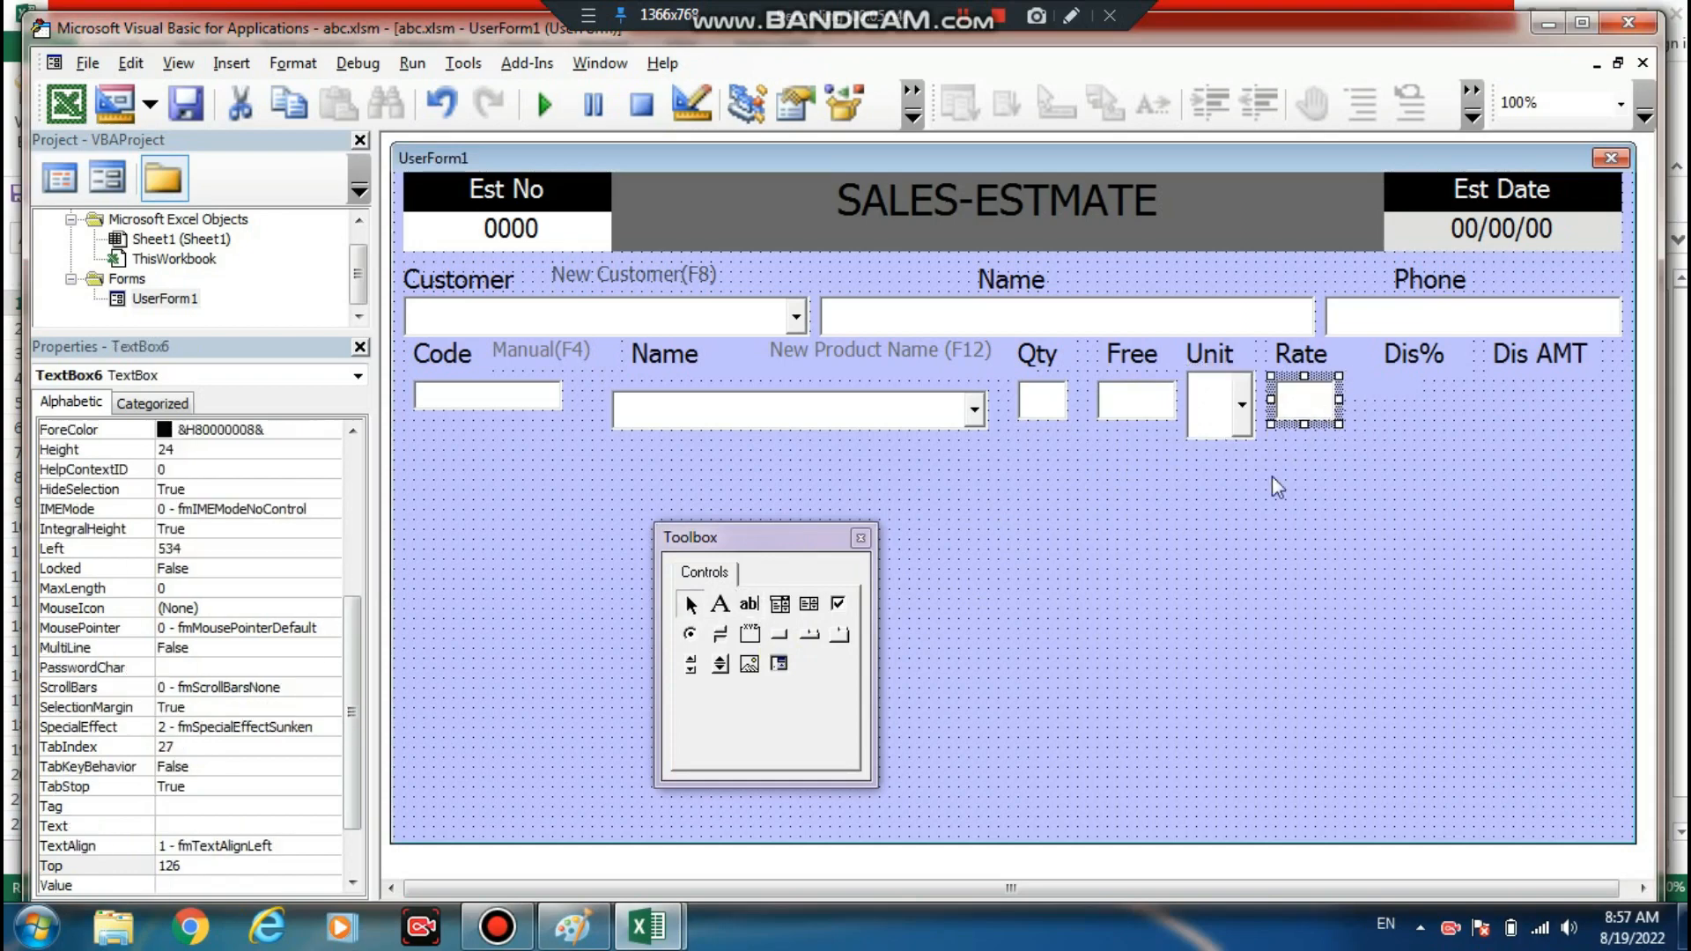
left_click(750, 605)
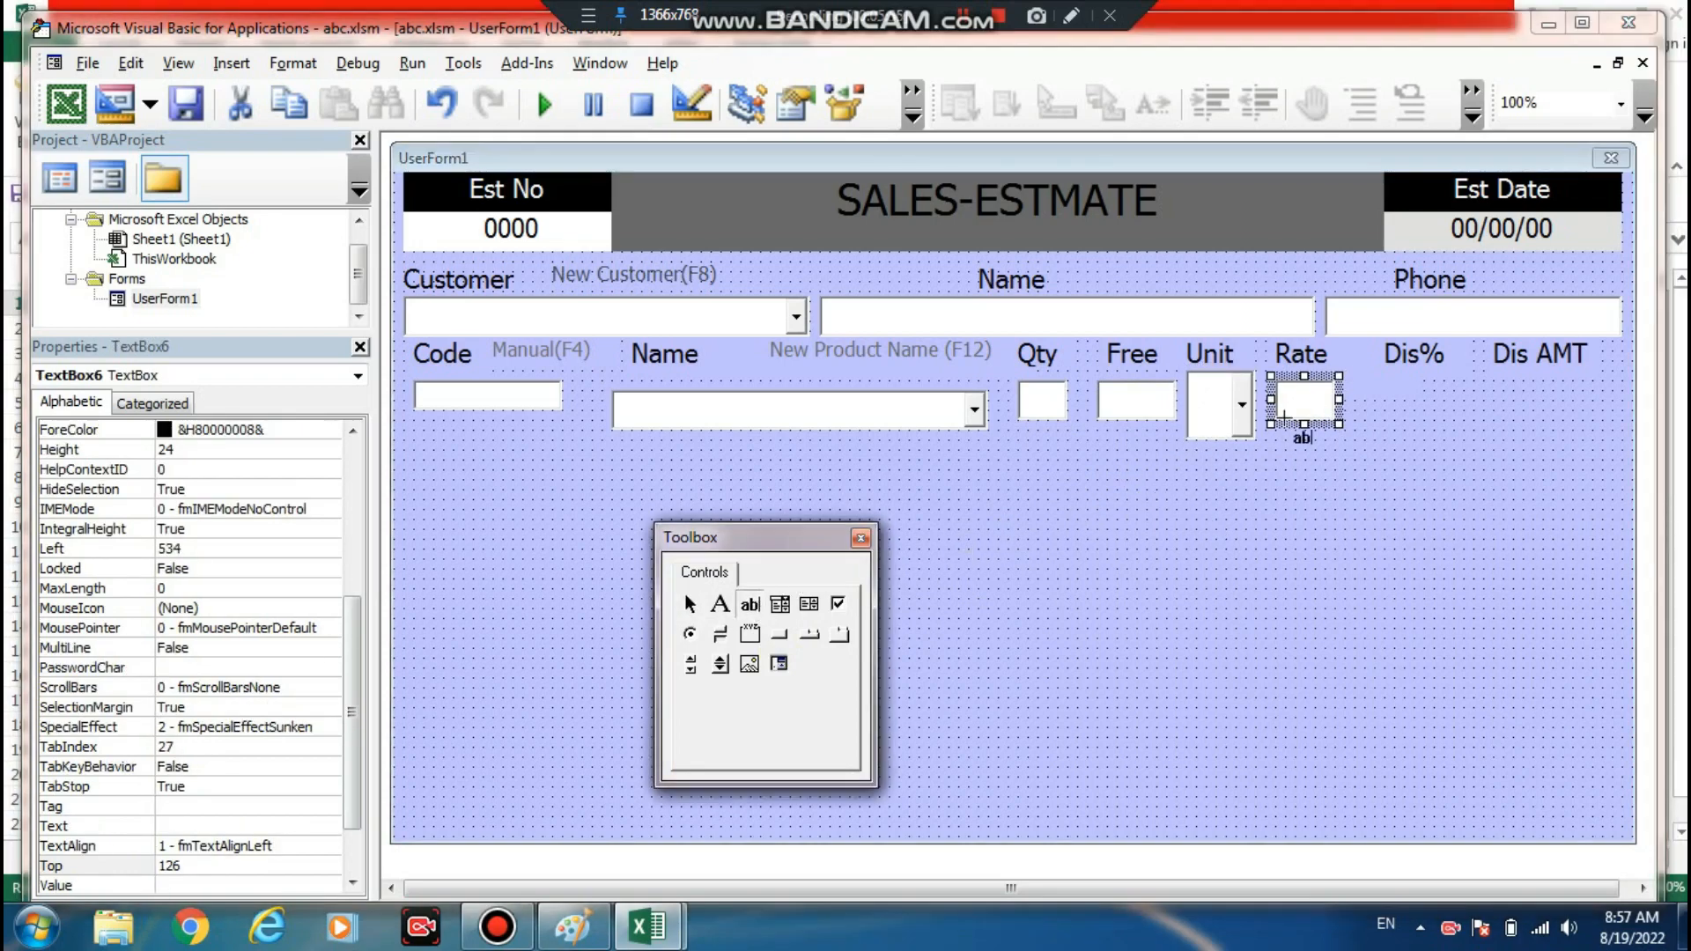
left_click_drag(1372, 388, 1458, 425)
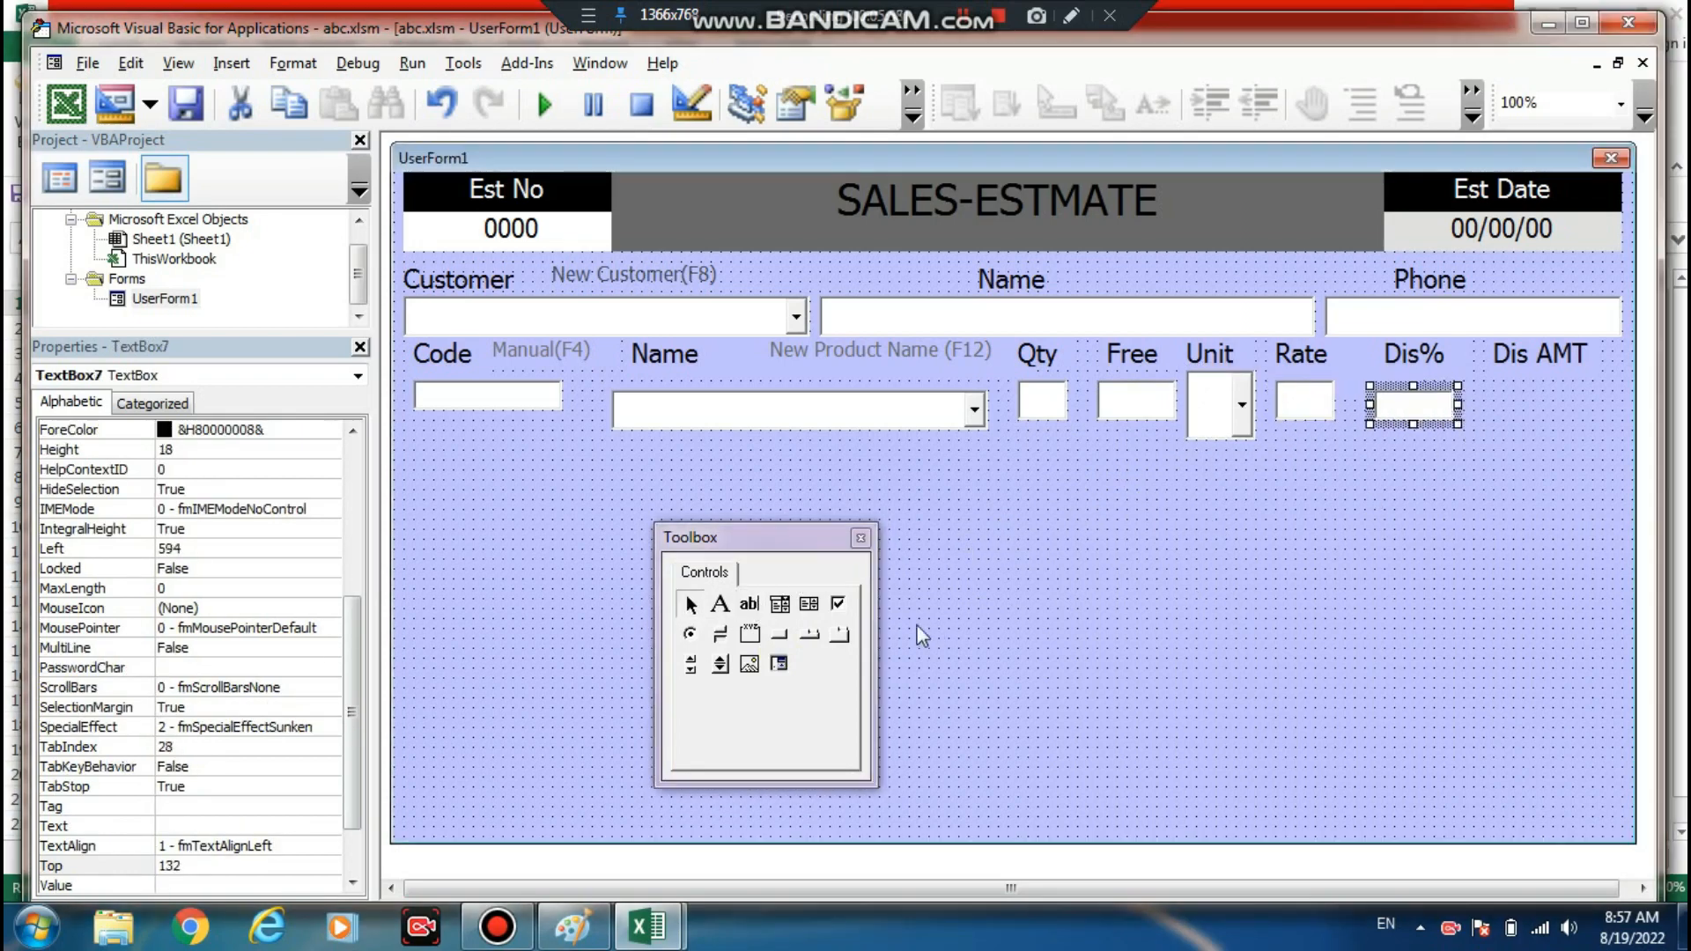
left_click(749, 605)
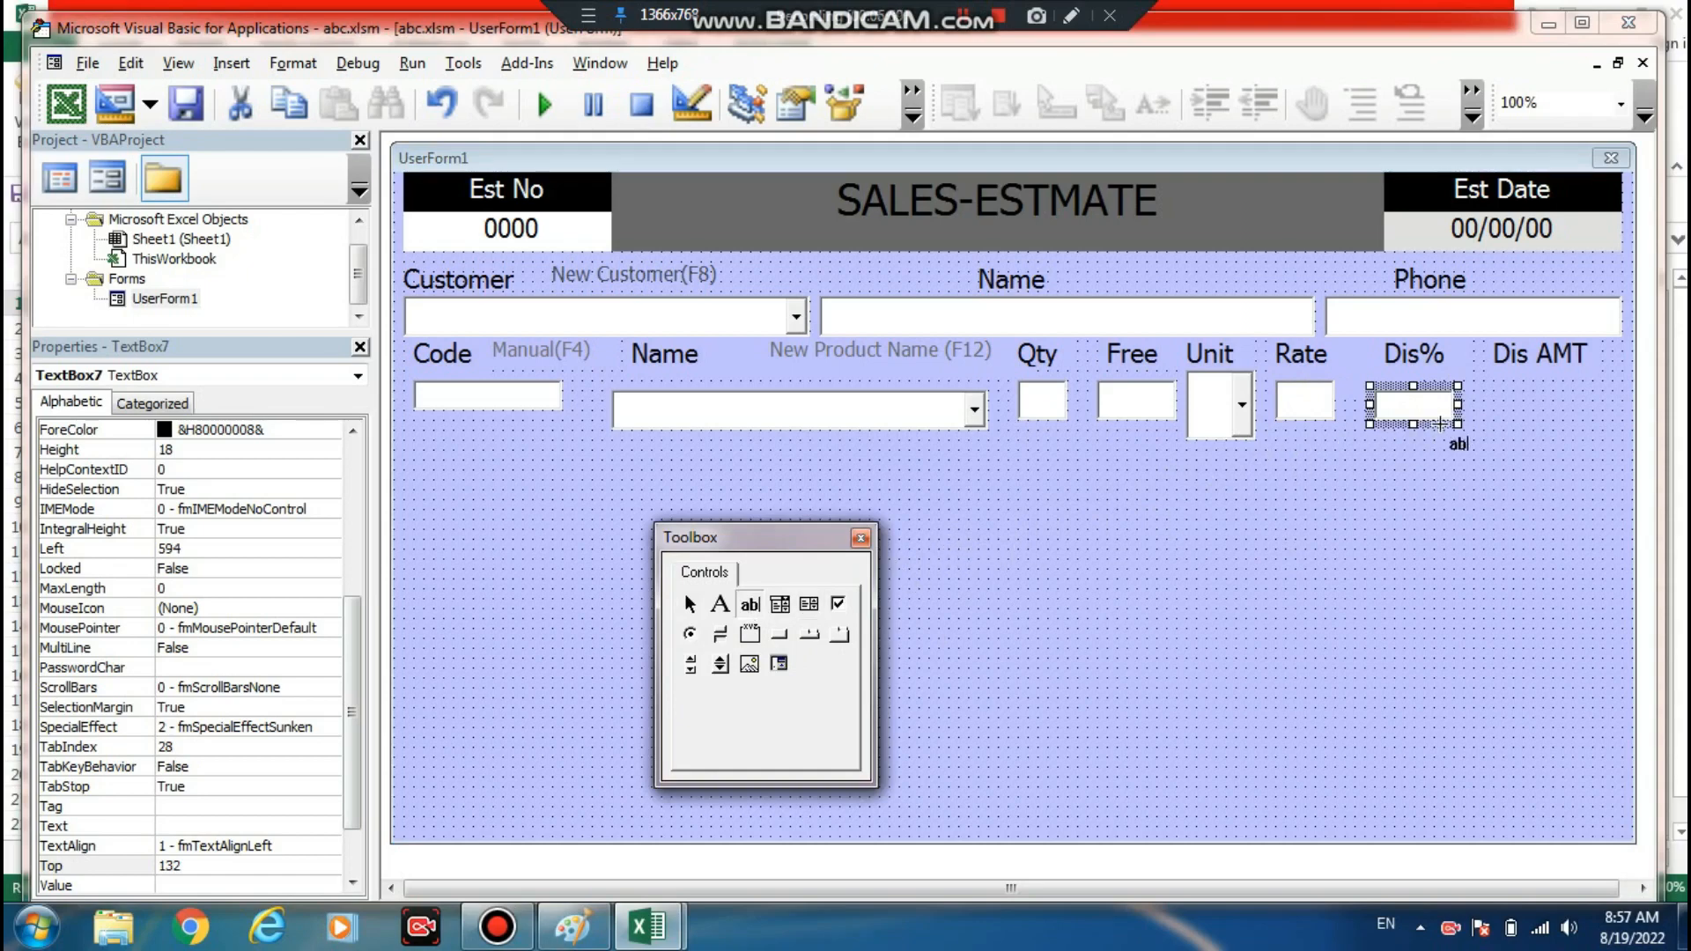
left_click_drag(1475, 390, 1567, 430)
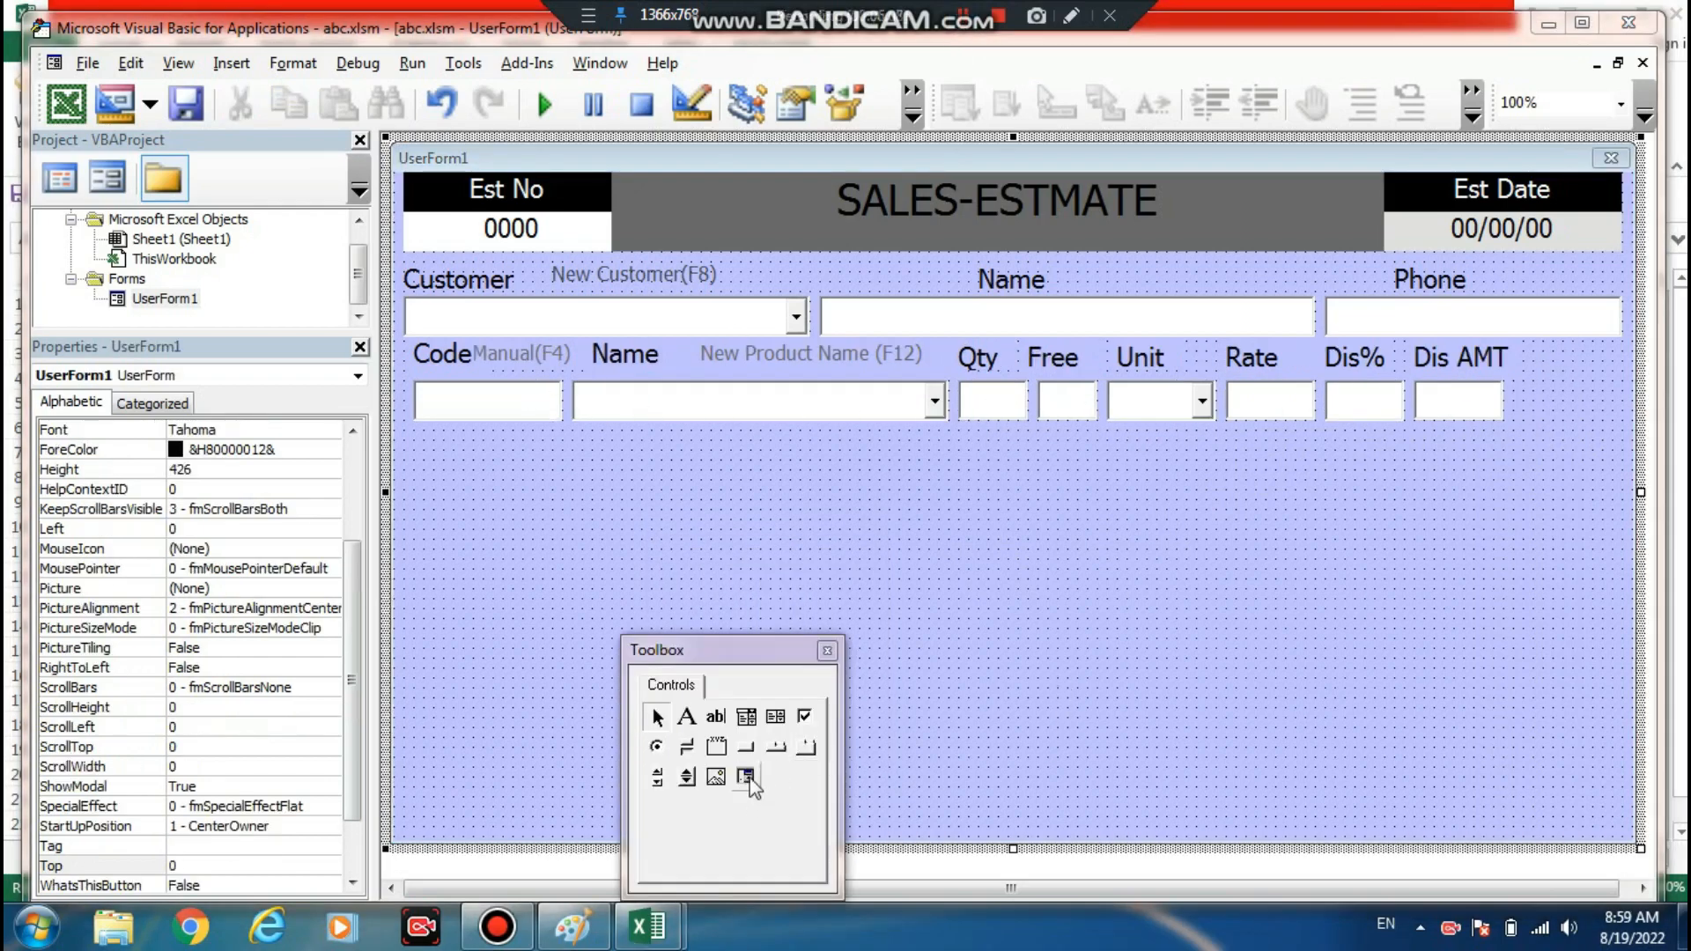
- Place a command button about 30 high after the Dis AMT text box and give it the light green background &H0080FF80&
left_click(746, 751)
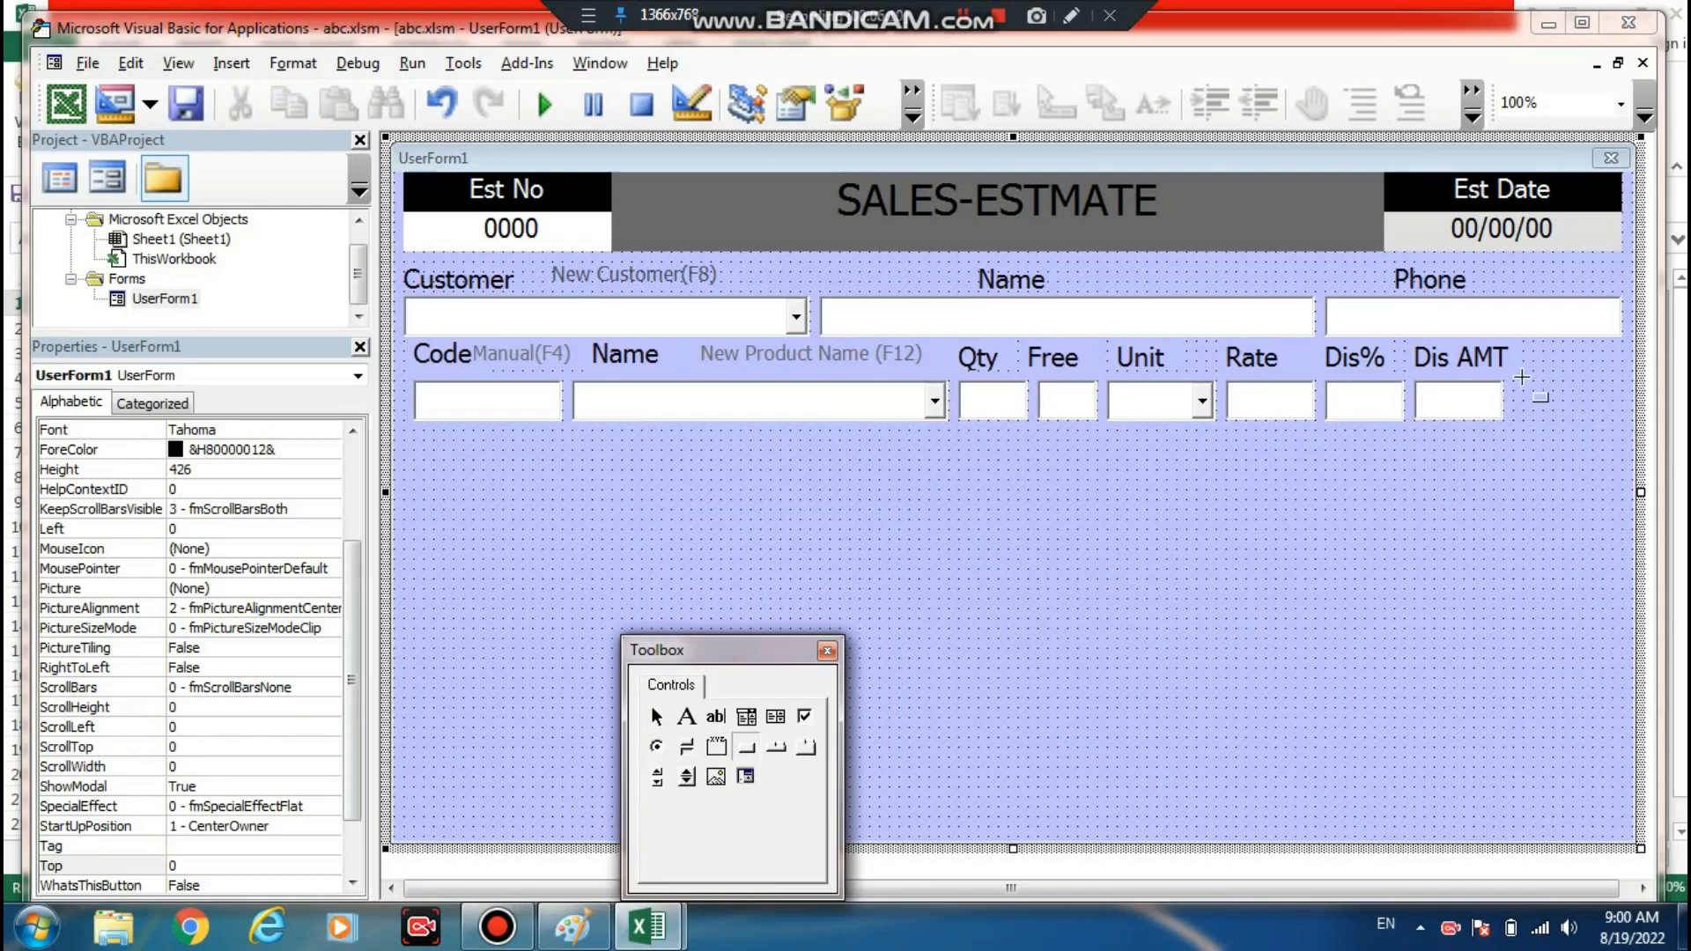
left_click_drag(1522, 374, 1626, 424)
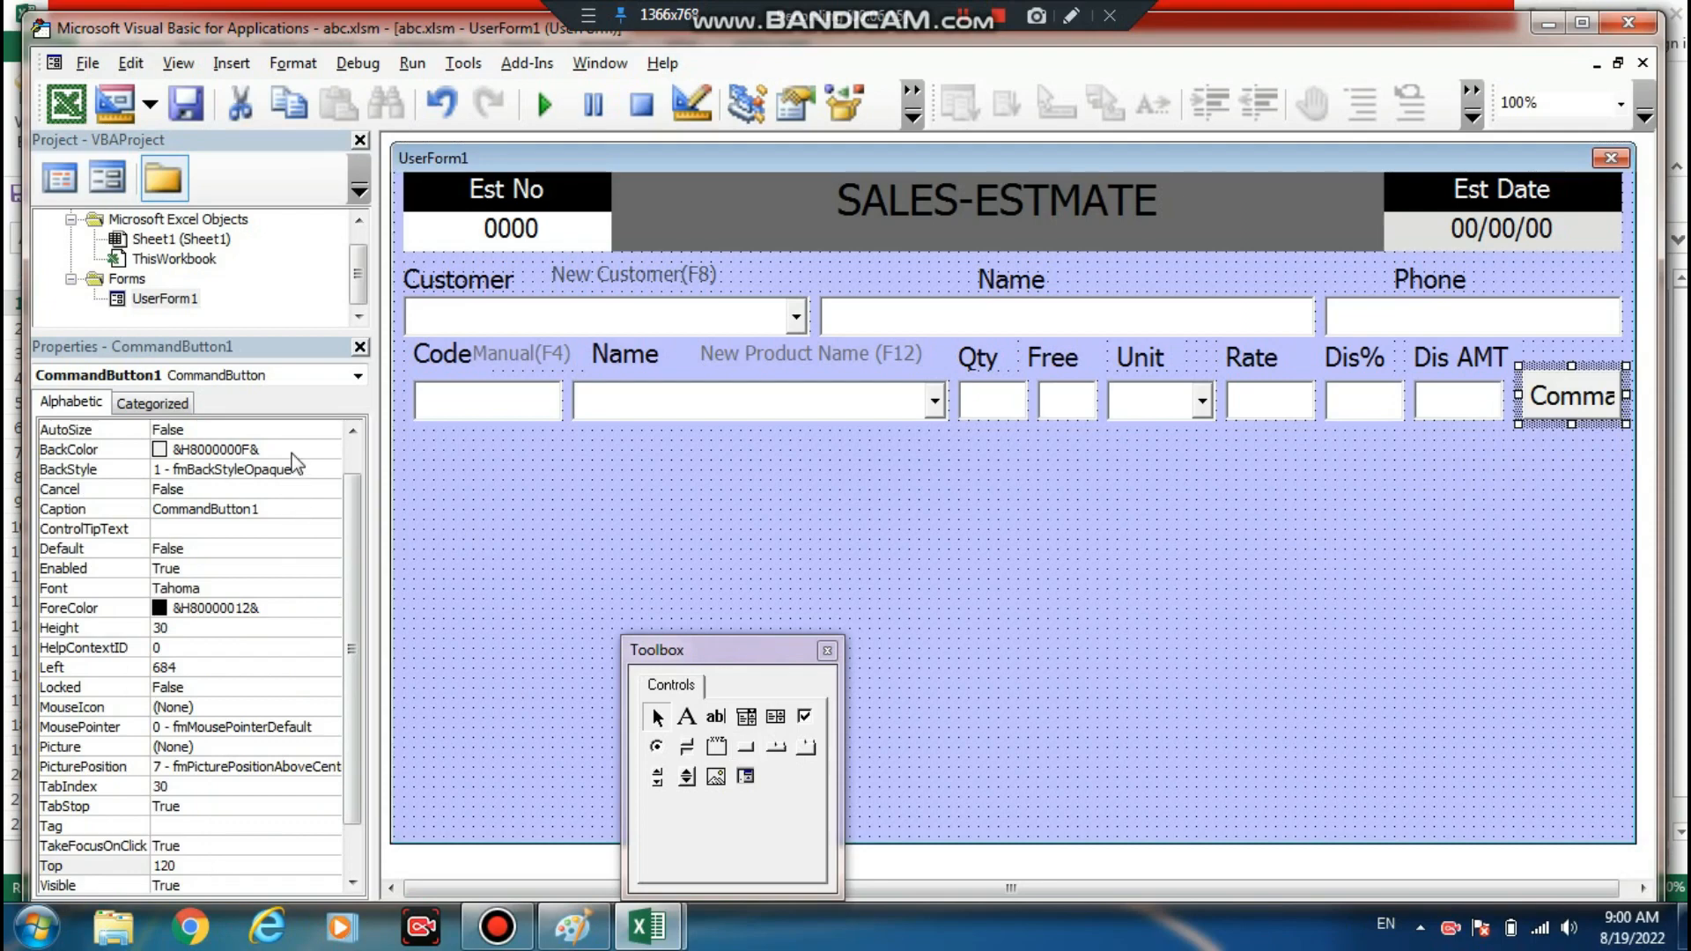
left_click(264, 449)
left_click(330, 449)
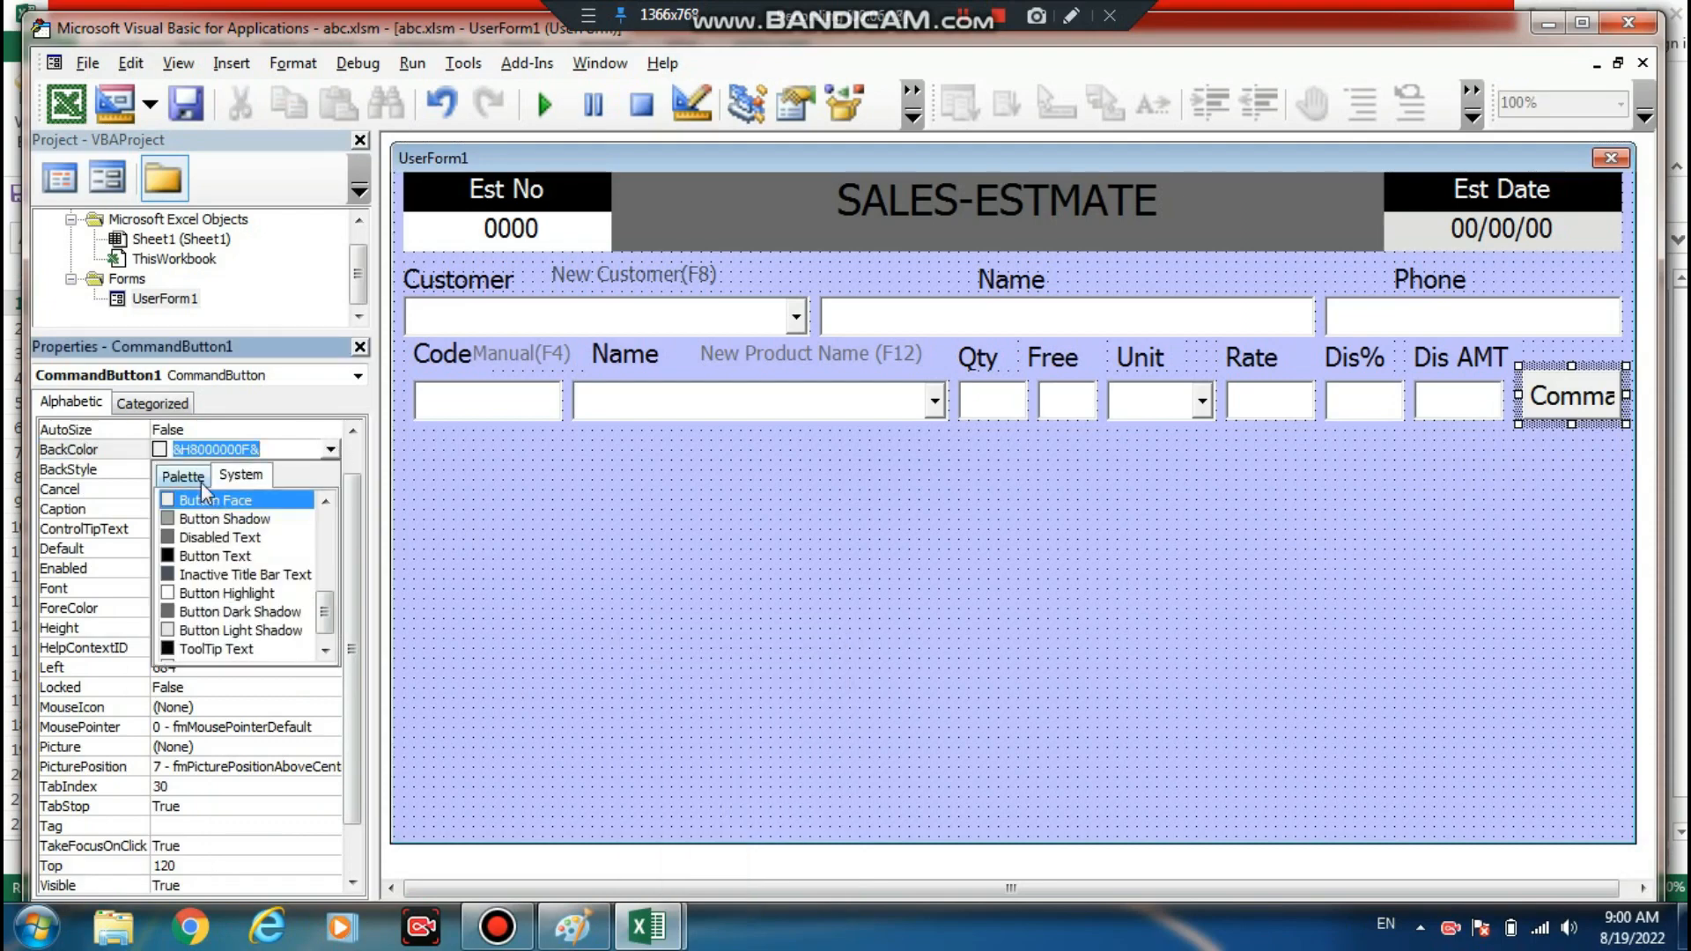
left_click(184, 476)
left_click(253, 523)
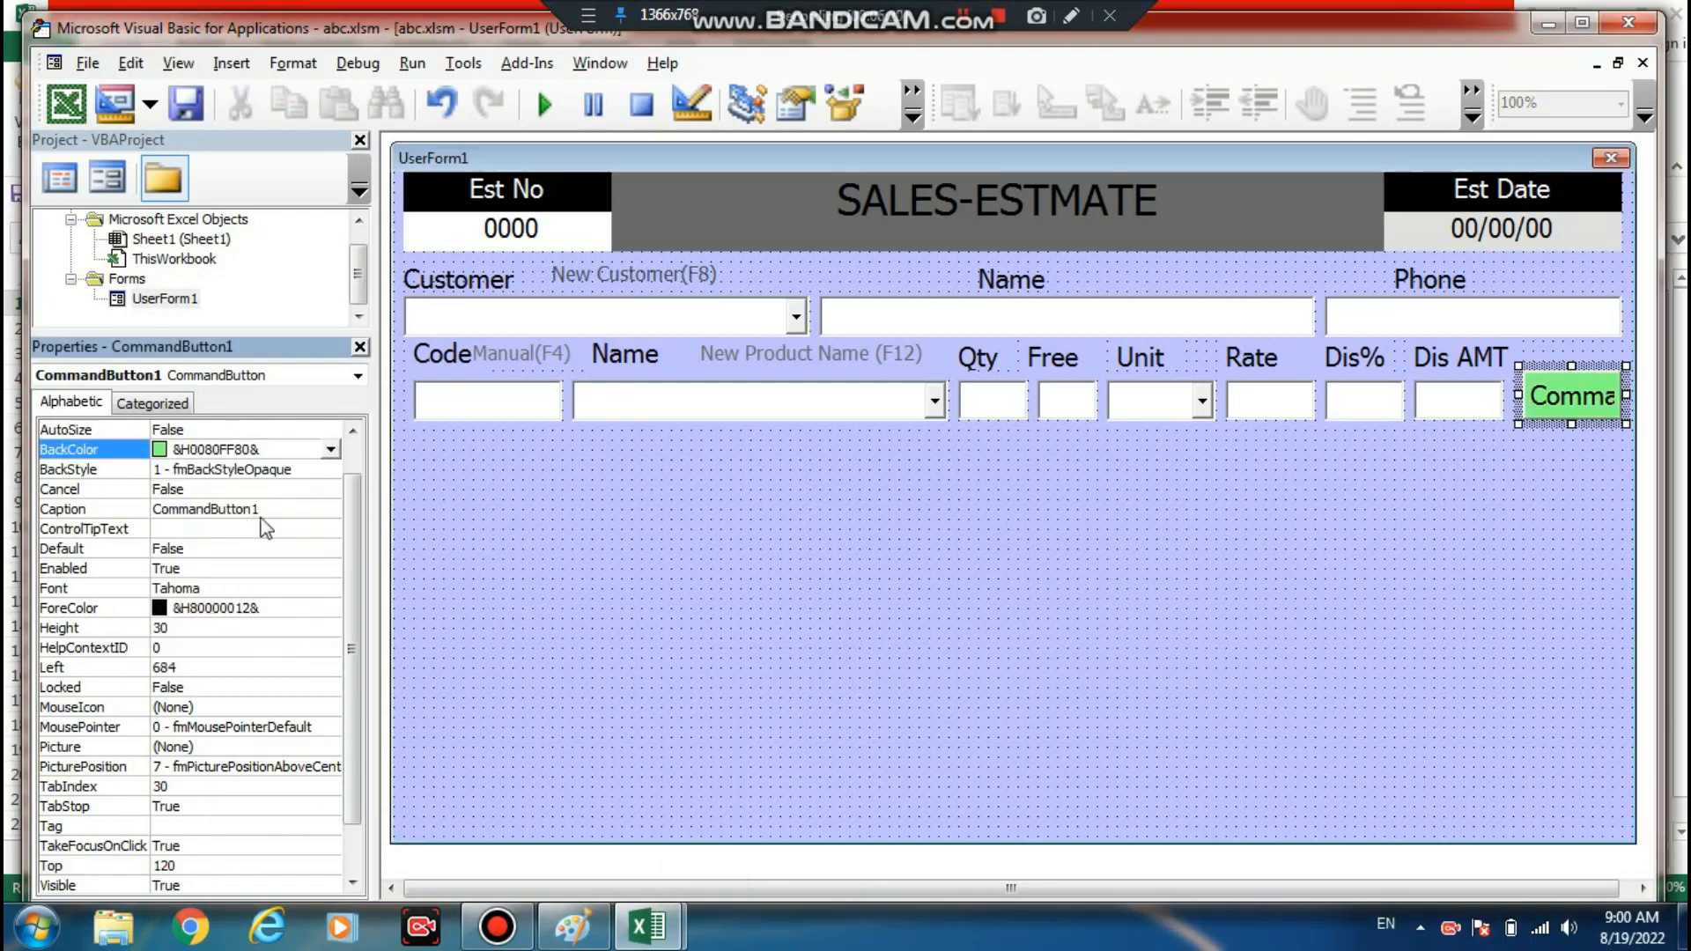
- Caption the green command button Add
left_click(302, 511)
double_click(128, 502)
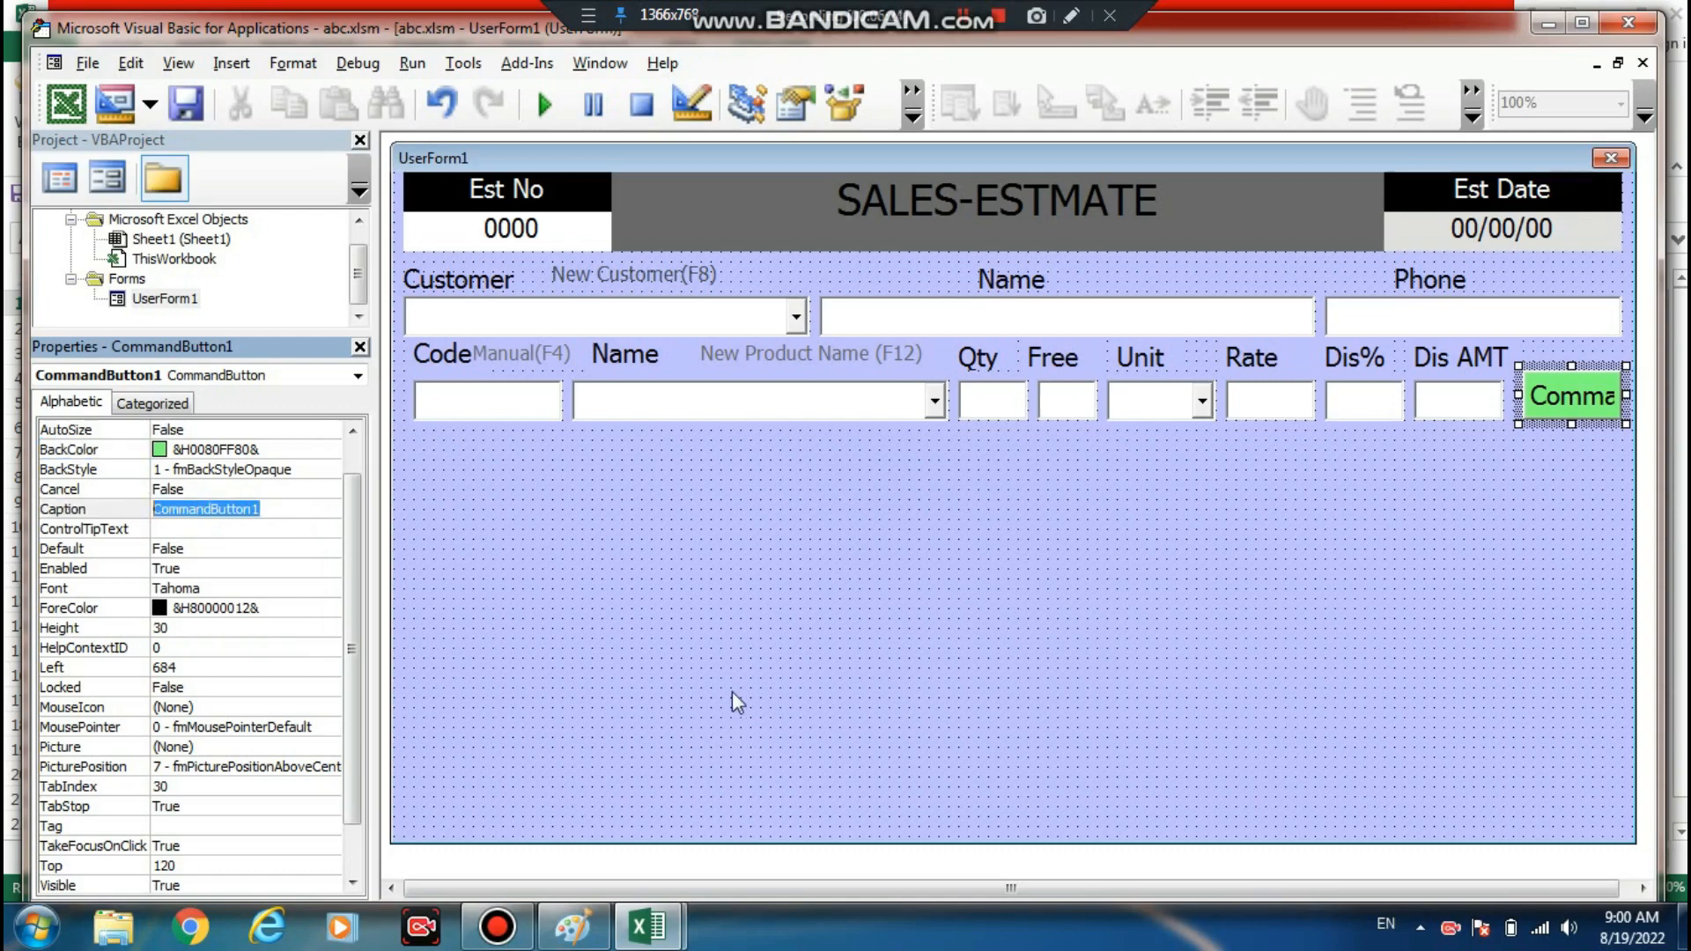
type("Add")
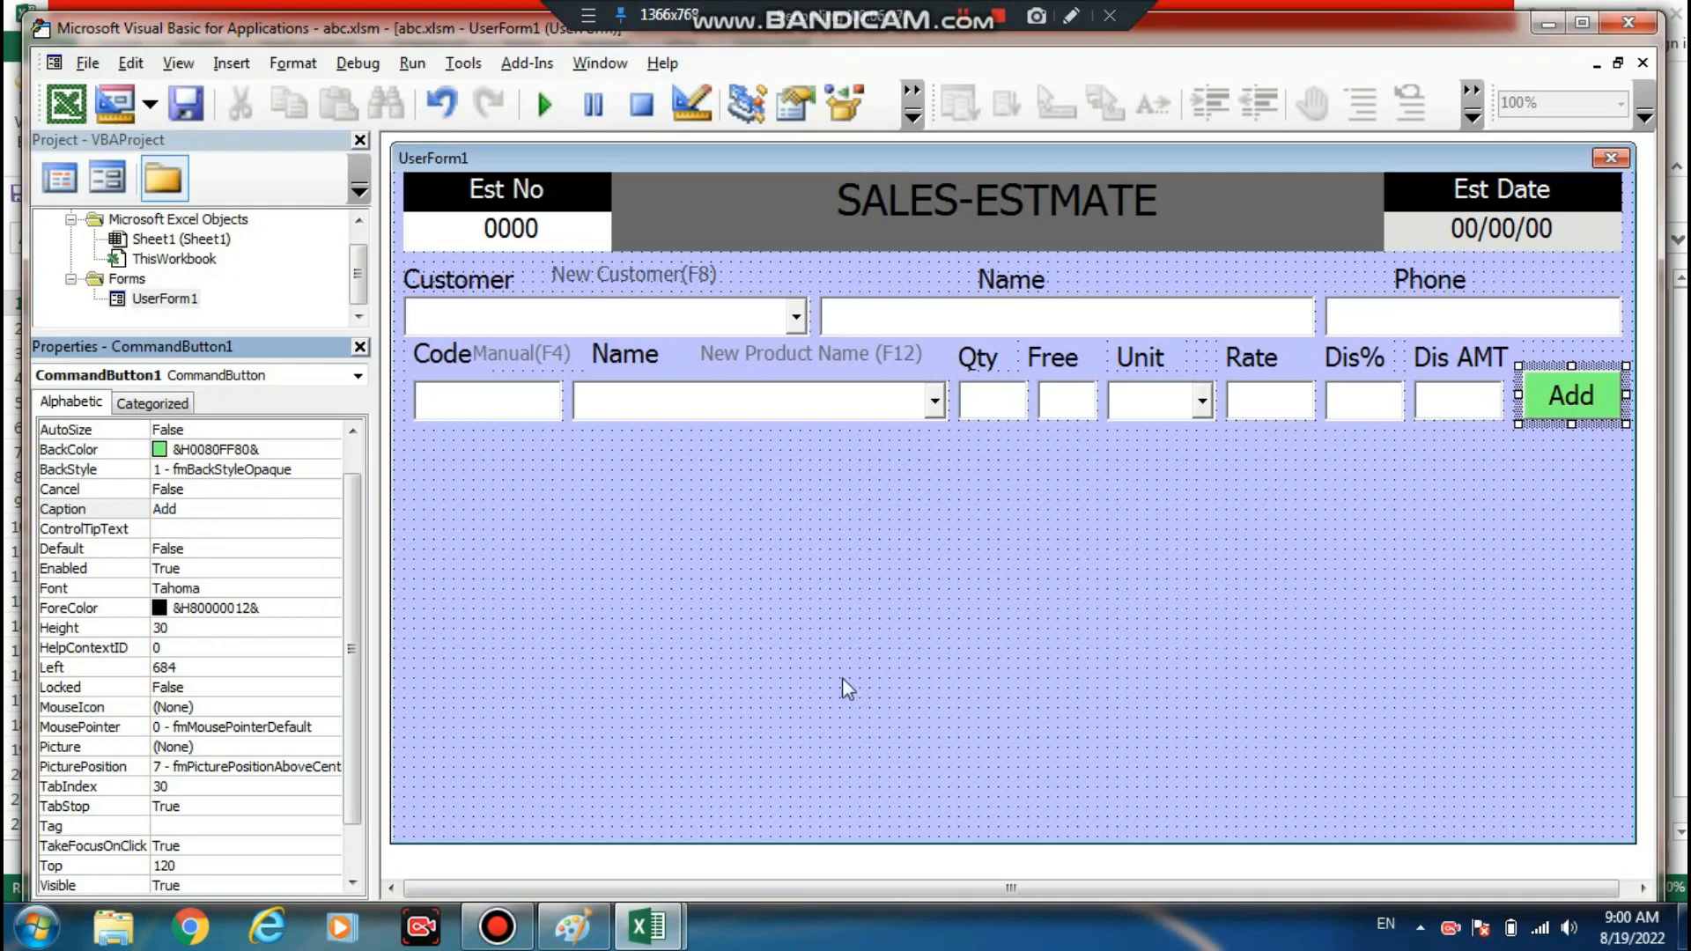
left_click(269, 607)
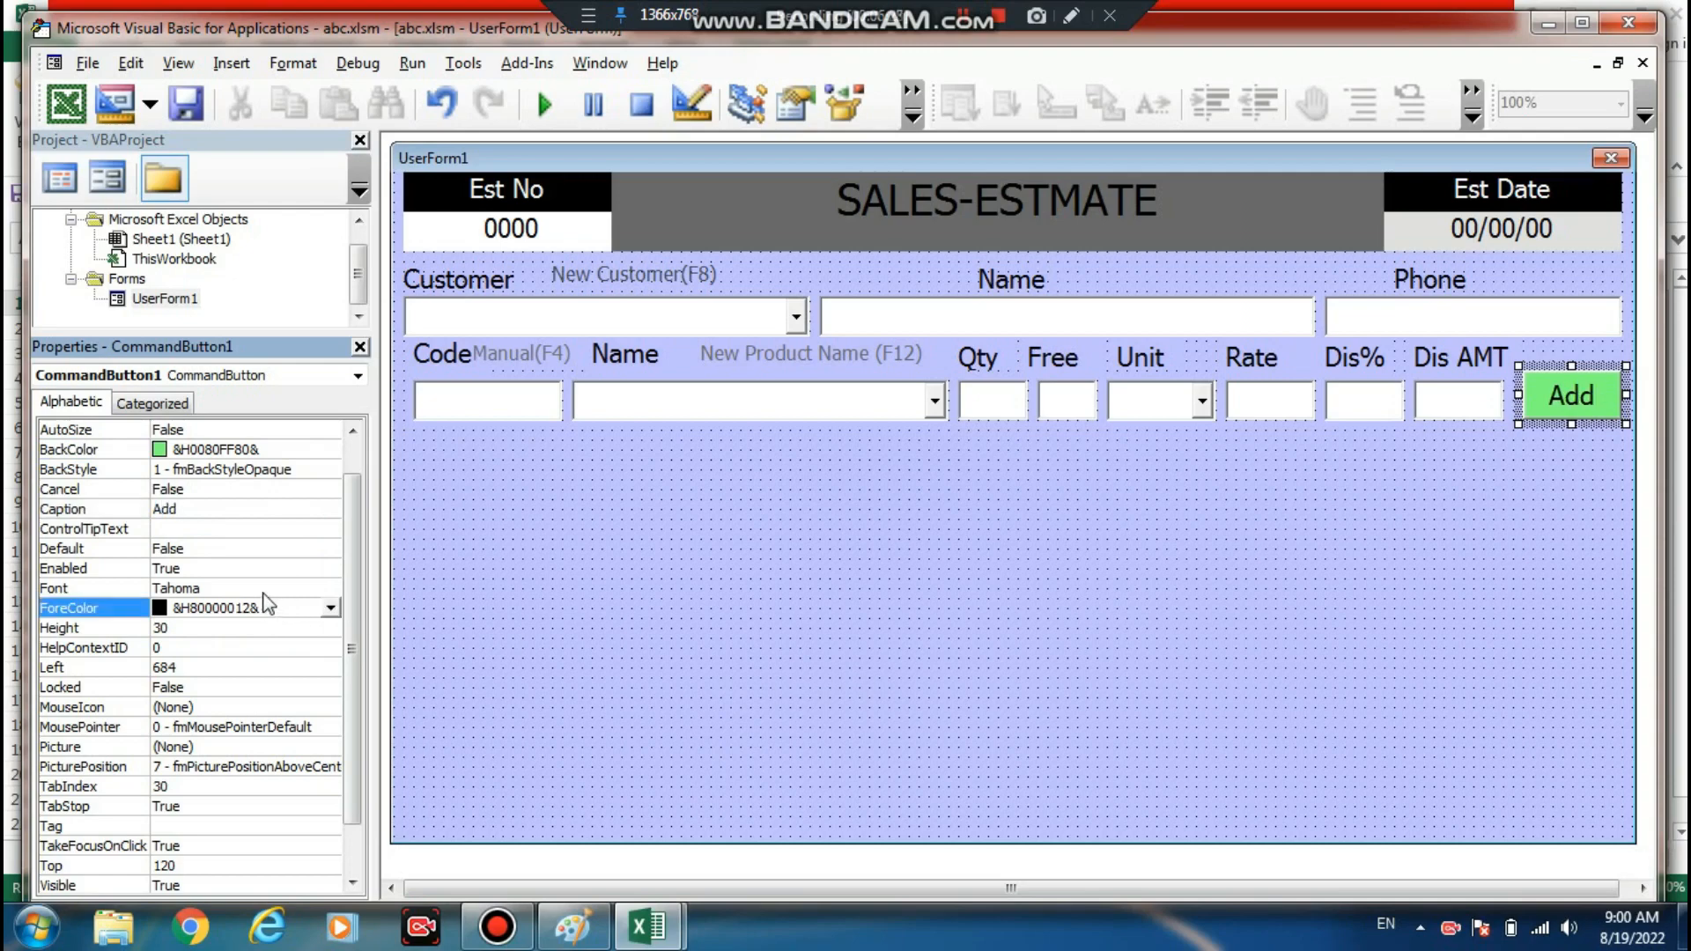
- Narrow the Add button and lower its upper edge to a height of about 24, in line with the product text boxes
left_click(1623, 393)
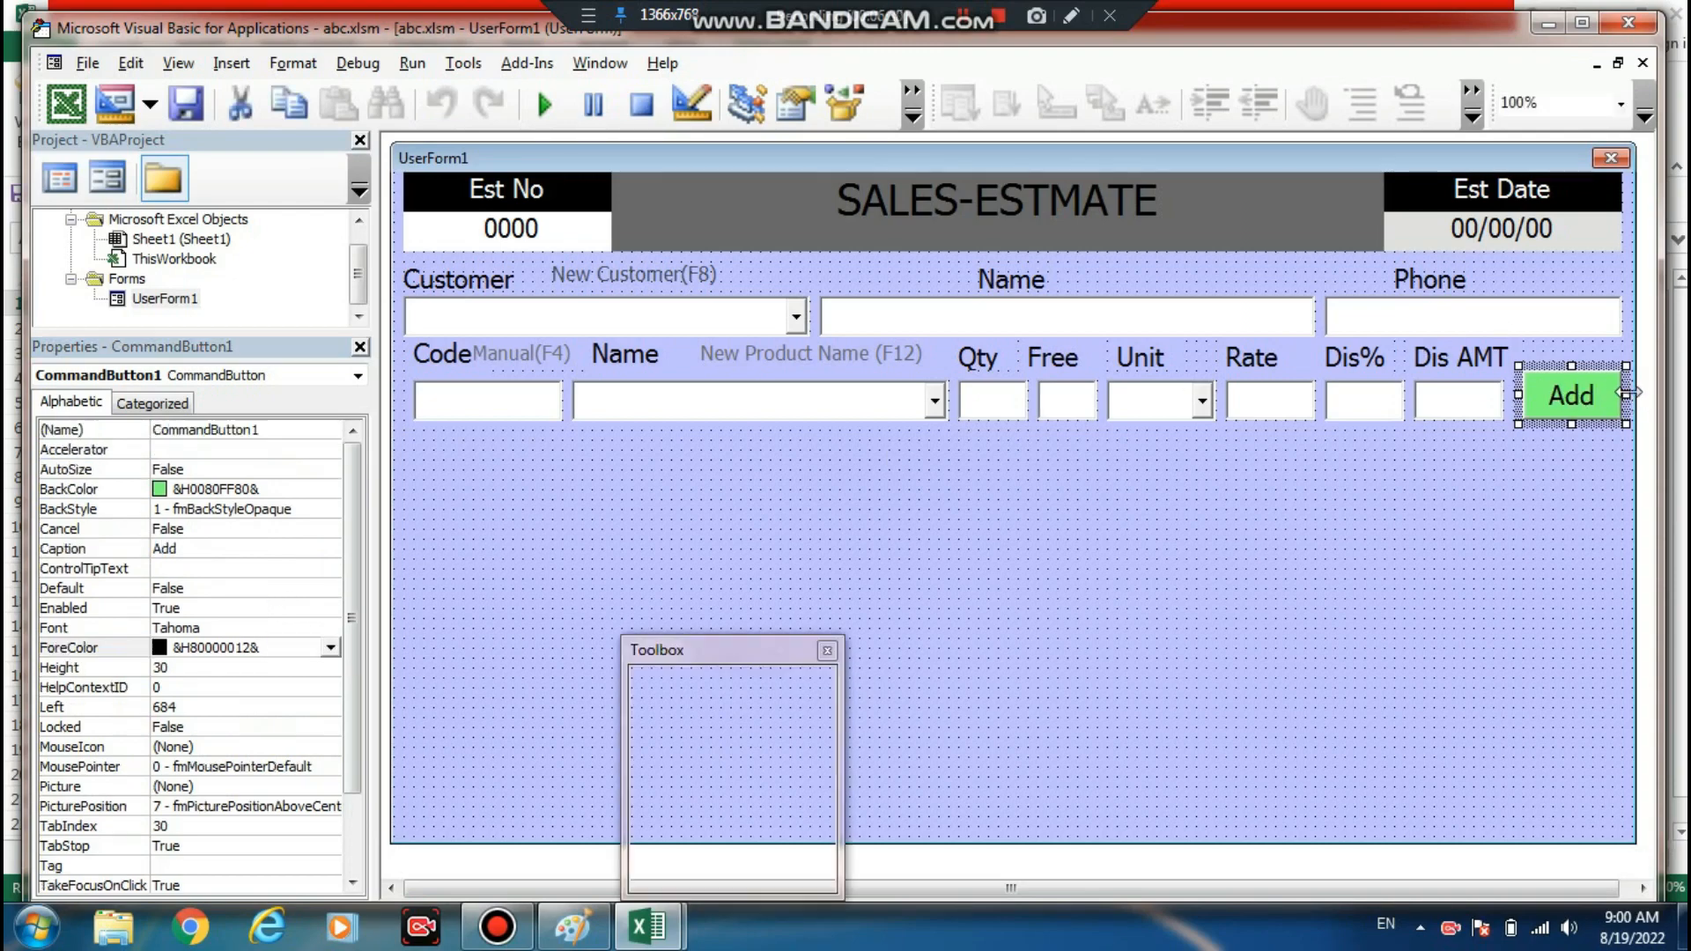
left_click_drag(1603, 397, 1597, 396)
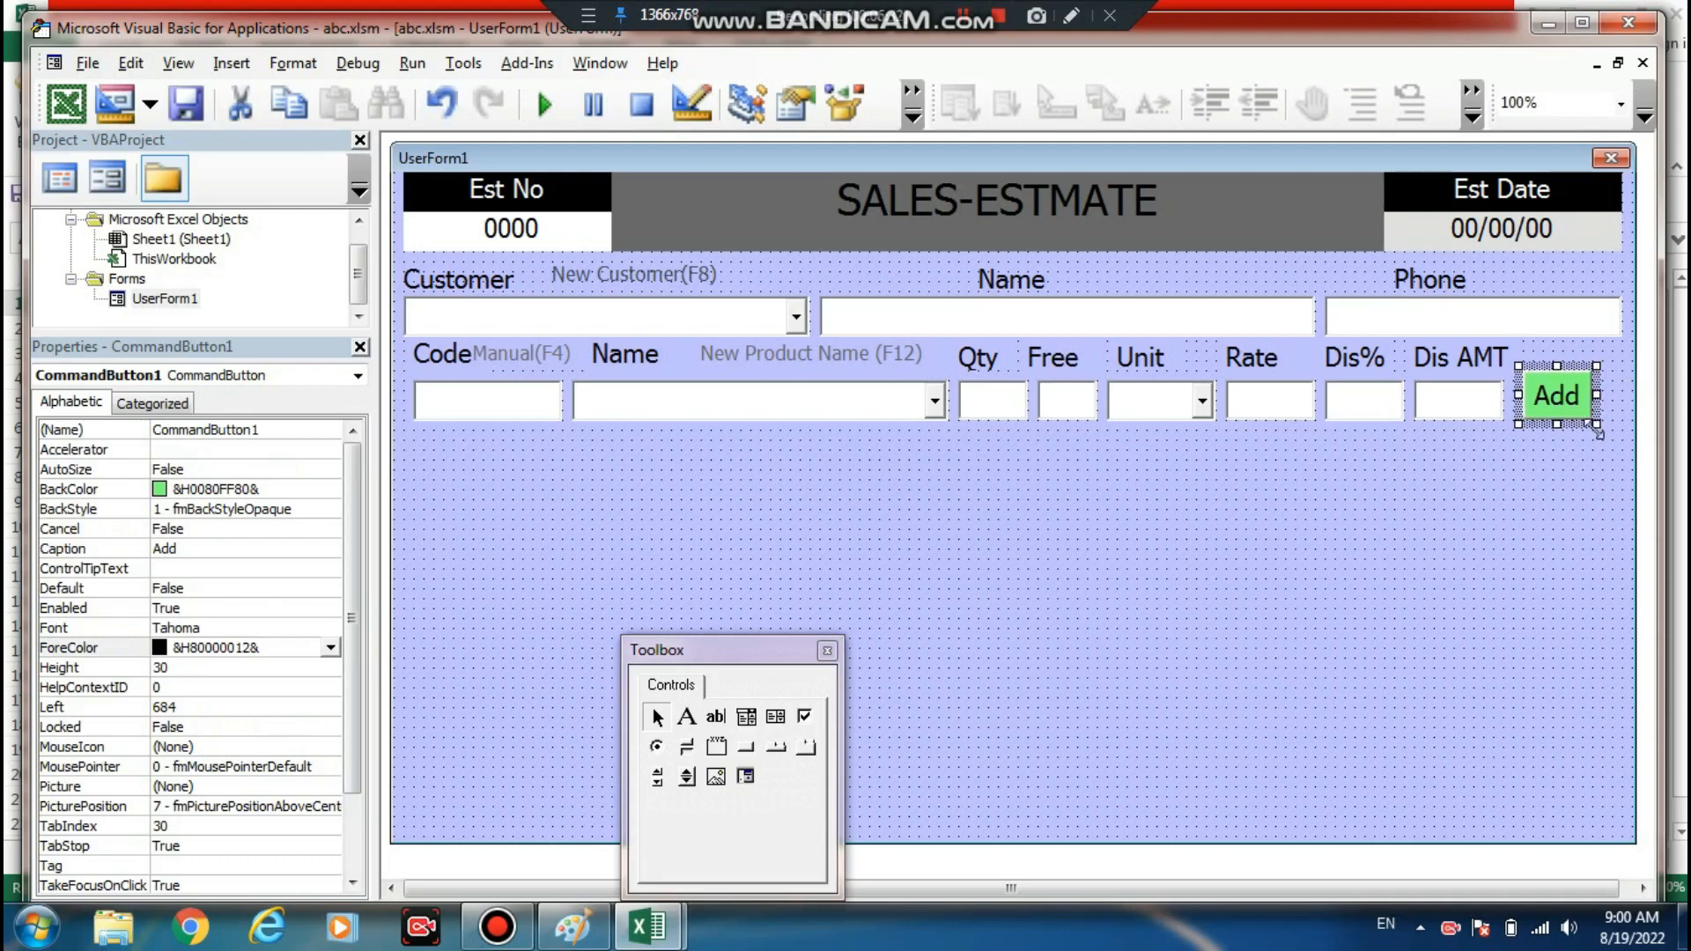
left_click(1529, 498)
left_click(1553, 383)
left_click_drag(1556, 368, 1556, 378)
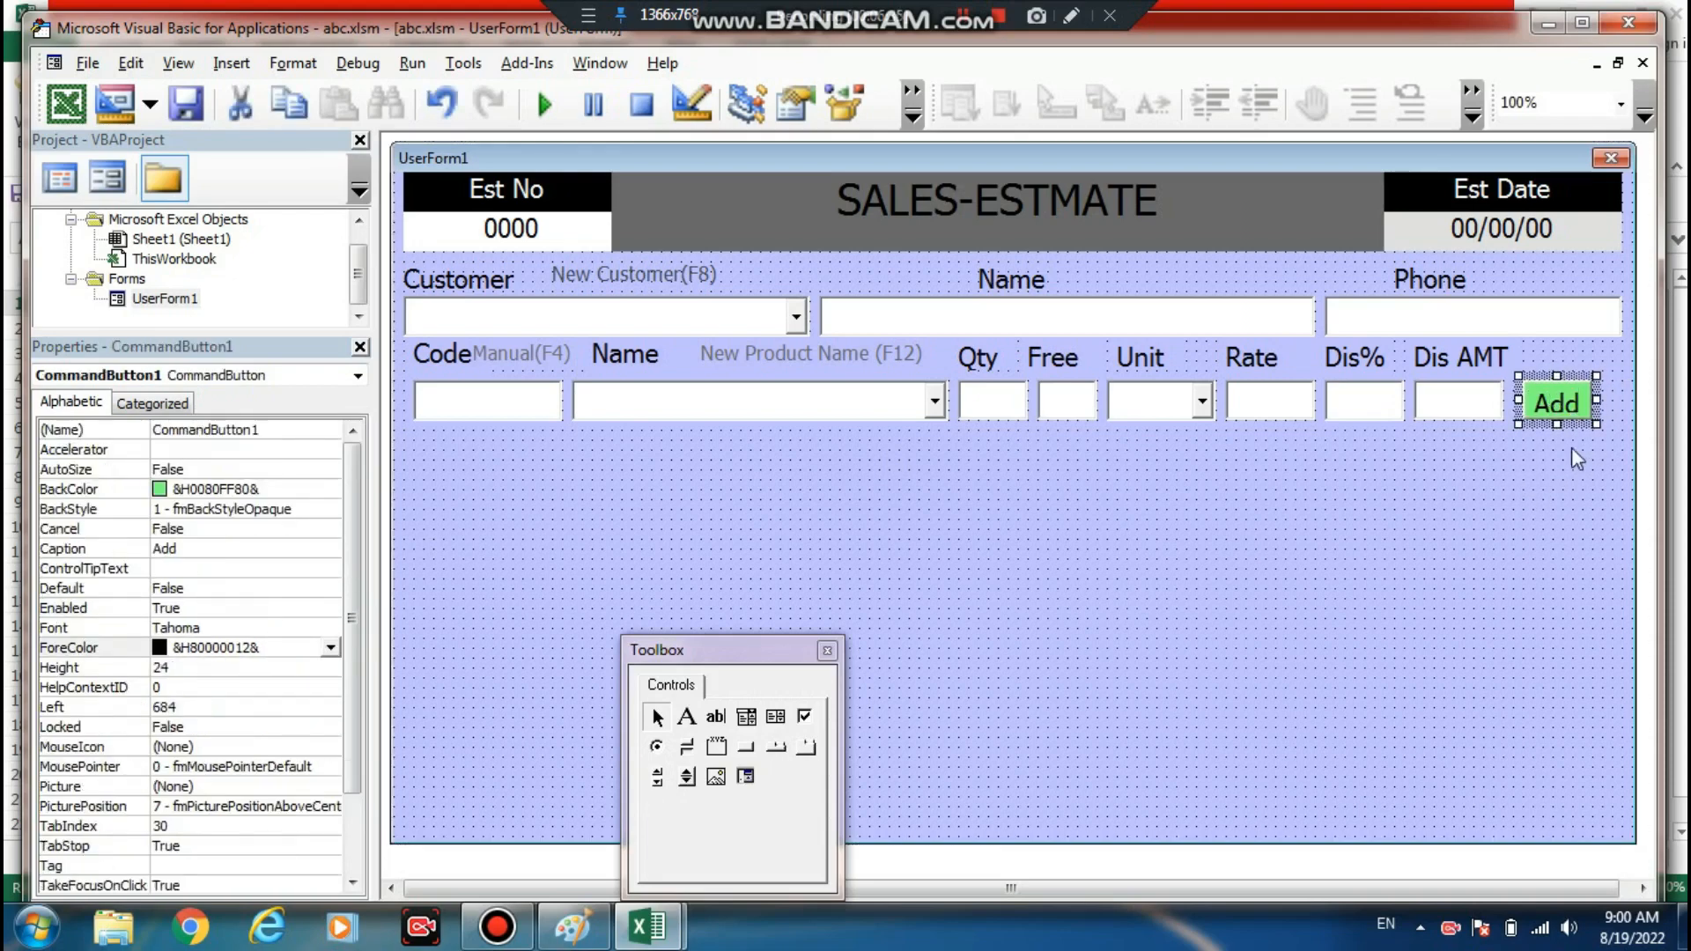
- Move the Add button against the Dis AMT text box, raise its height to 30 and widen it slightly
left_click(1558, 467)
left_click(1557, 407)
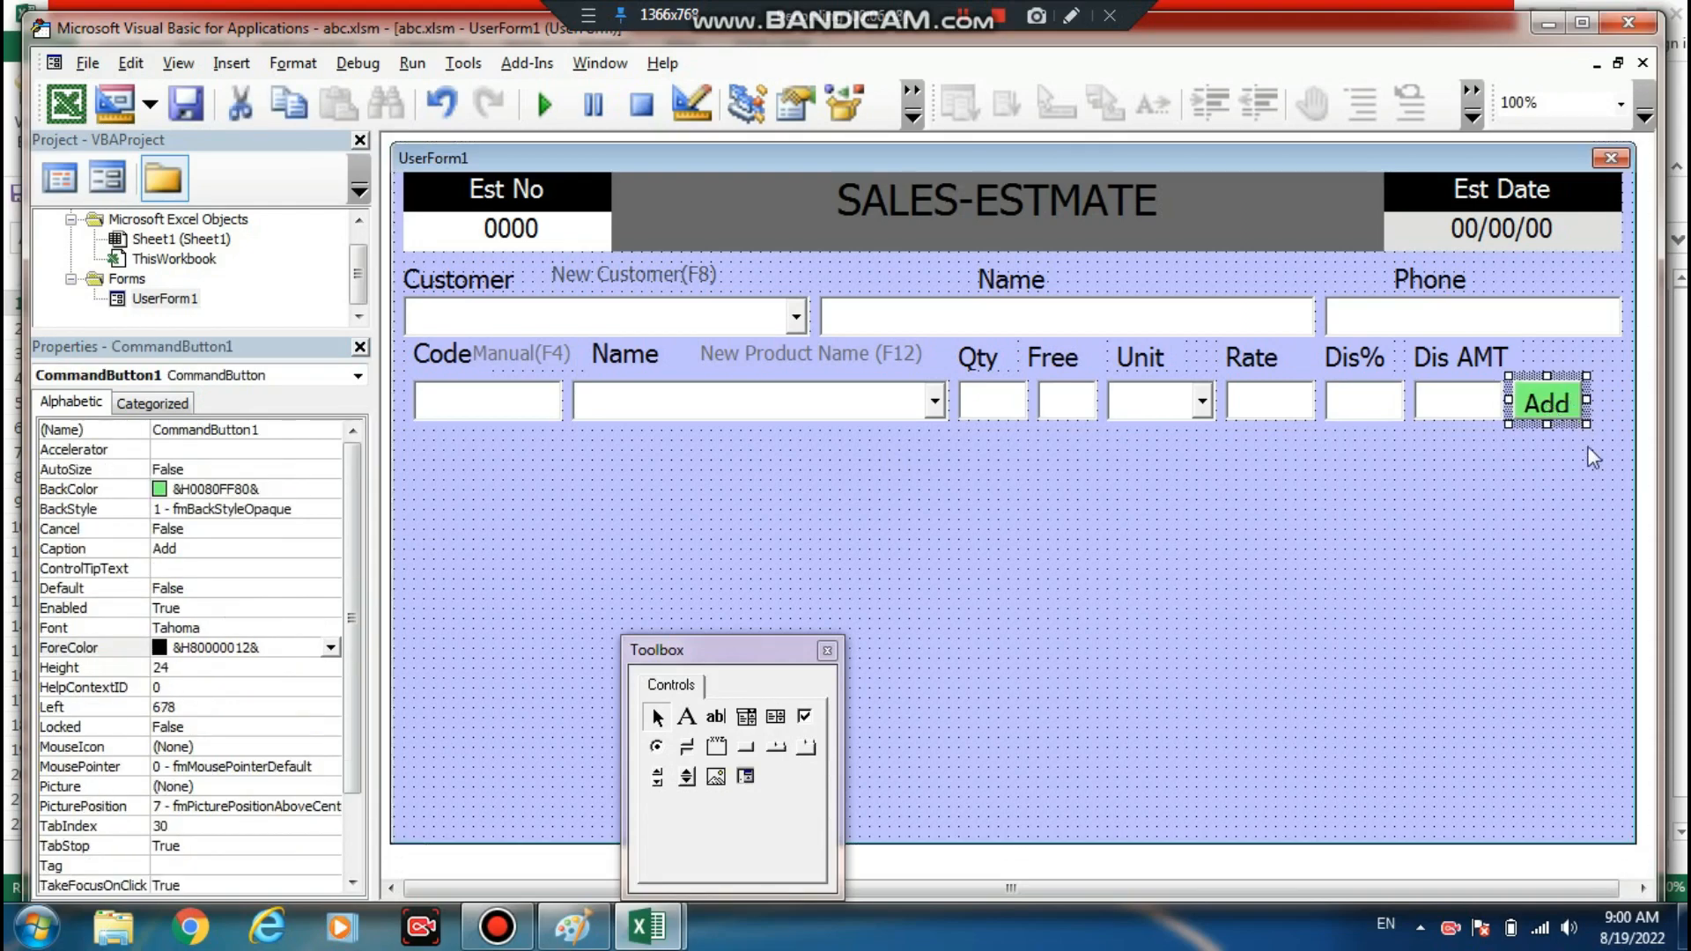
left_click(1592, 454)
left_click(1549, 401)
left_click_drag(1544, 363, 1544, 353)
left_click(1591, 433)
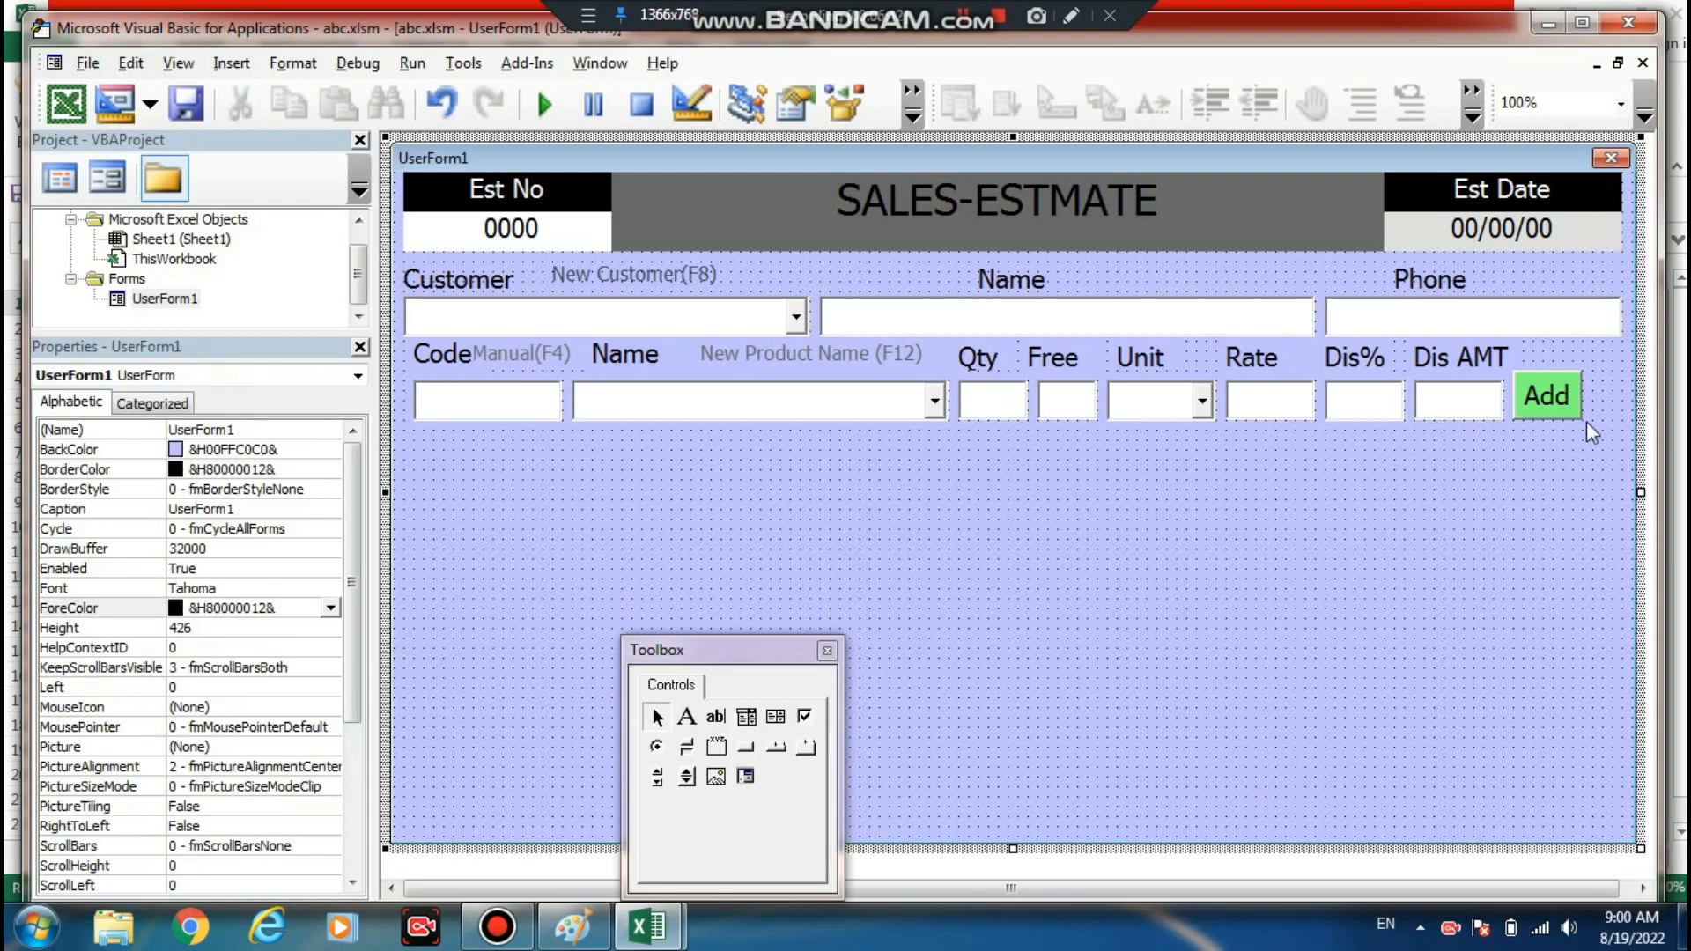
left_click(1573, 419)
left_click_drag(1608, 394, 1622, 394)
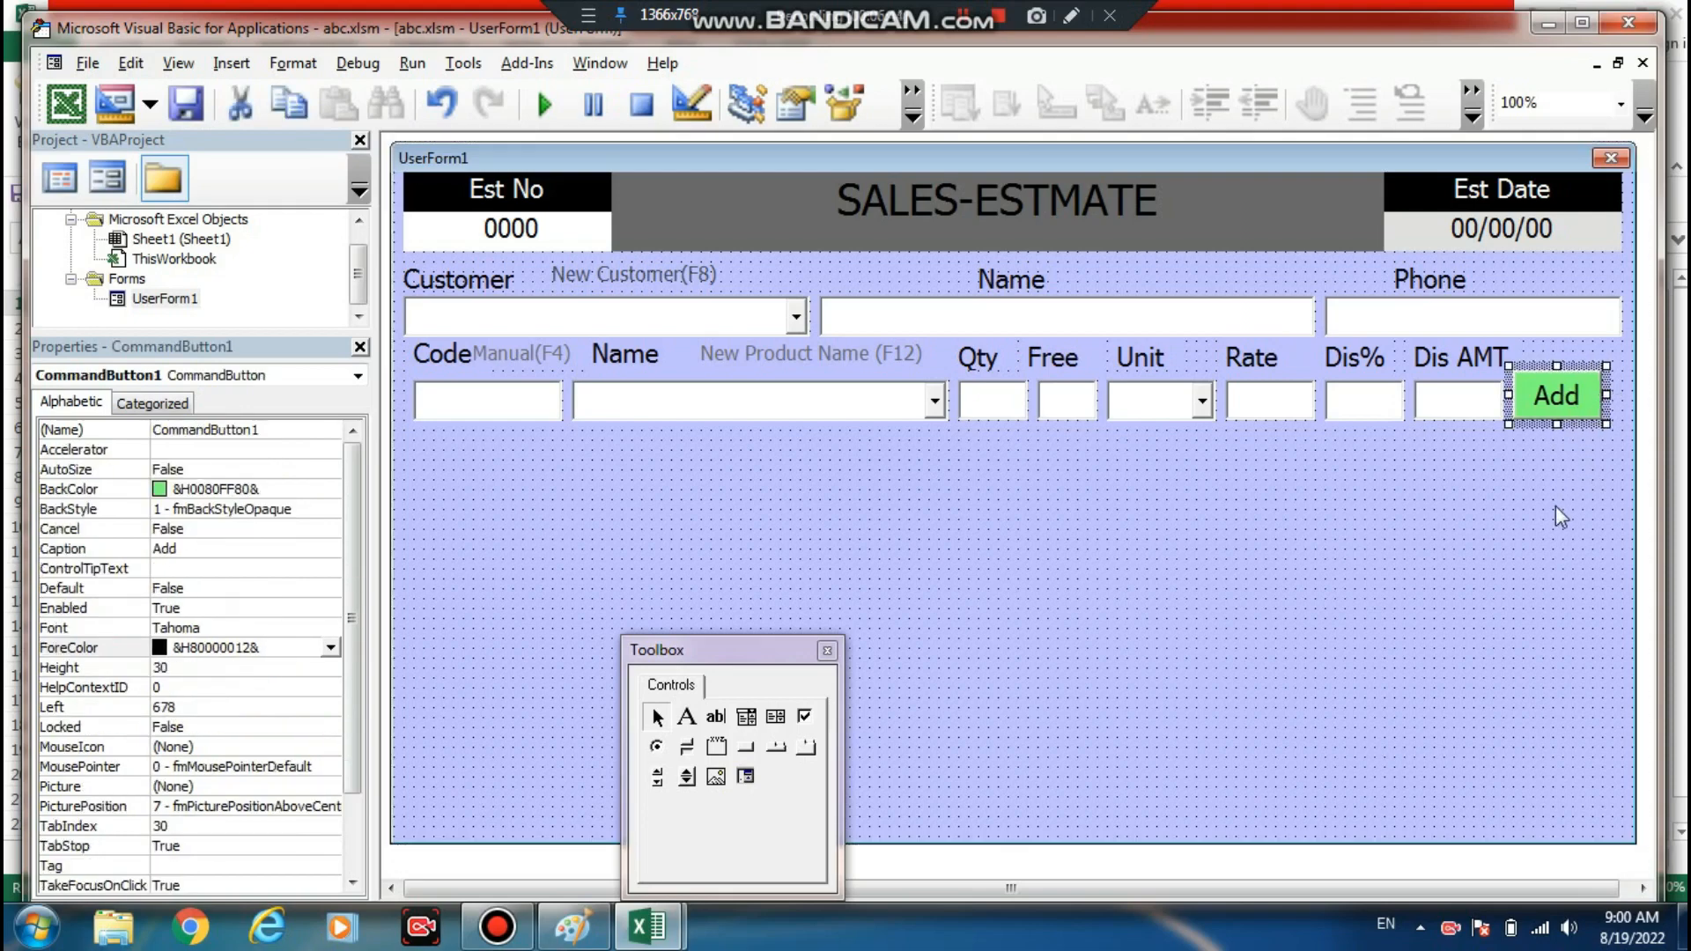
left_click(1560, 518)
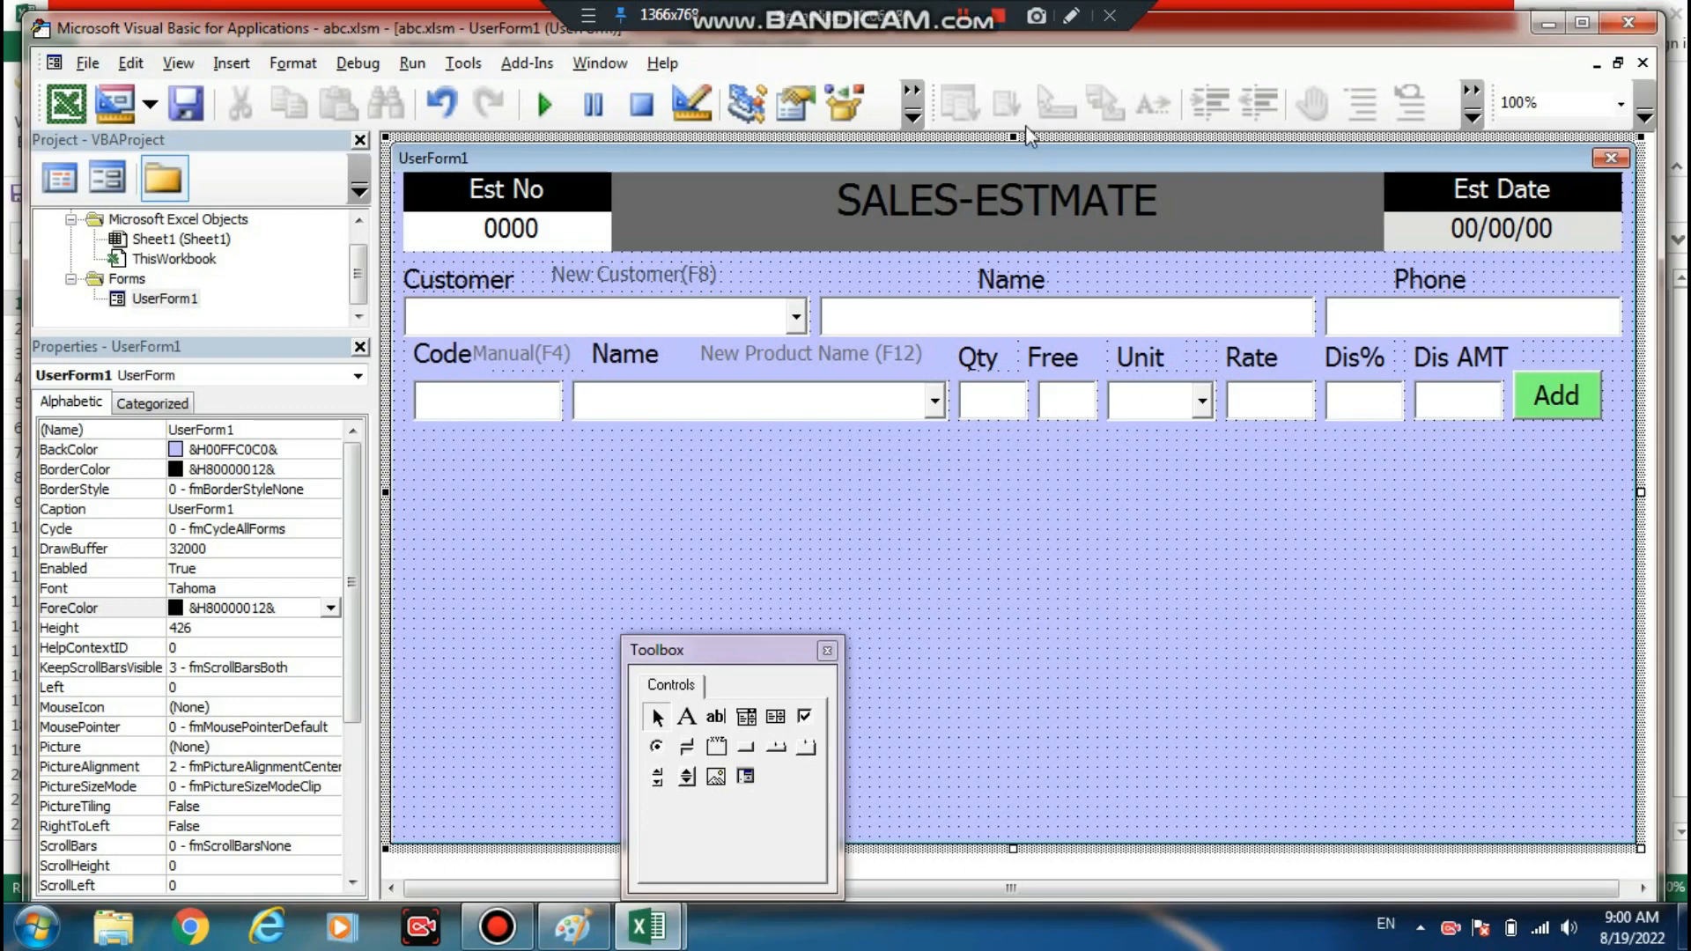
- Set the BackStyle of all labels in the product entry row, from Code to Dis AMT, to transparent
left_click(1017, 15)
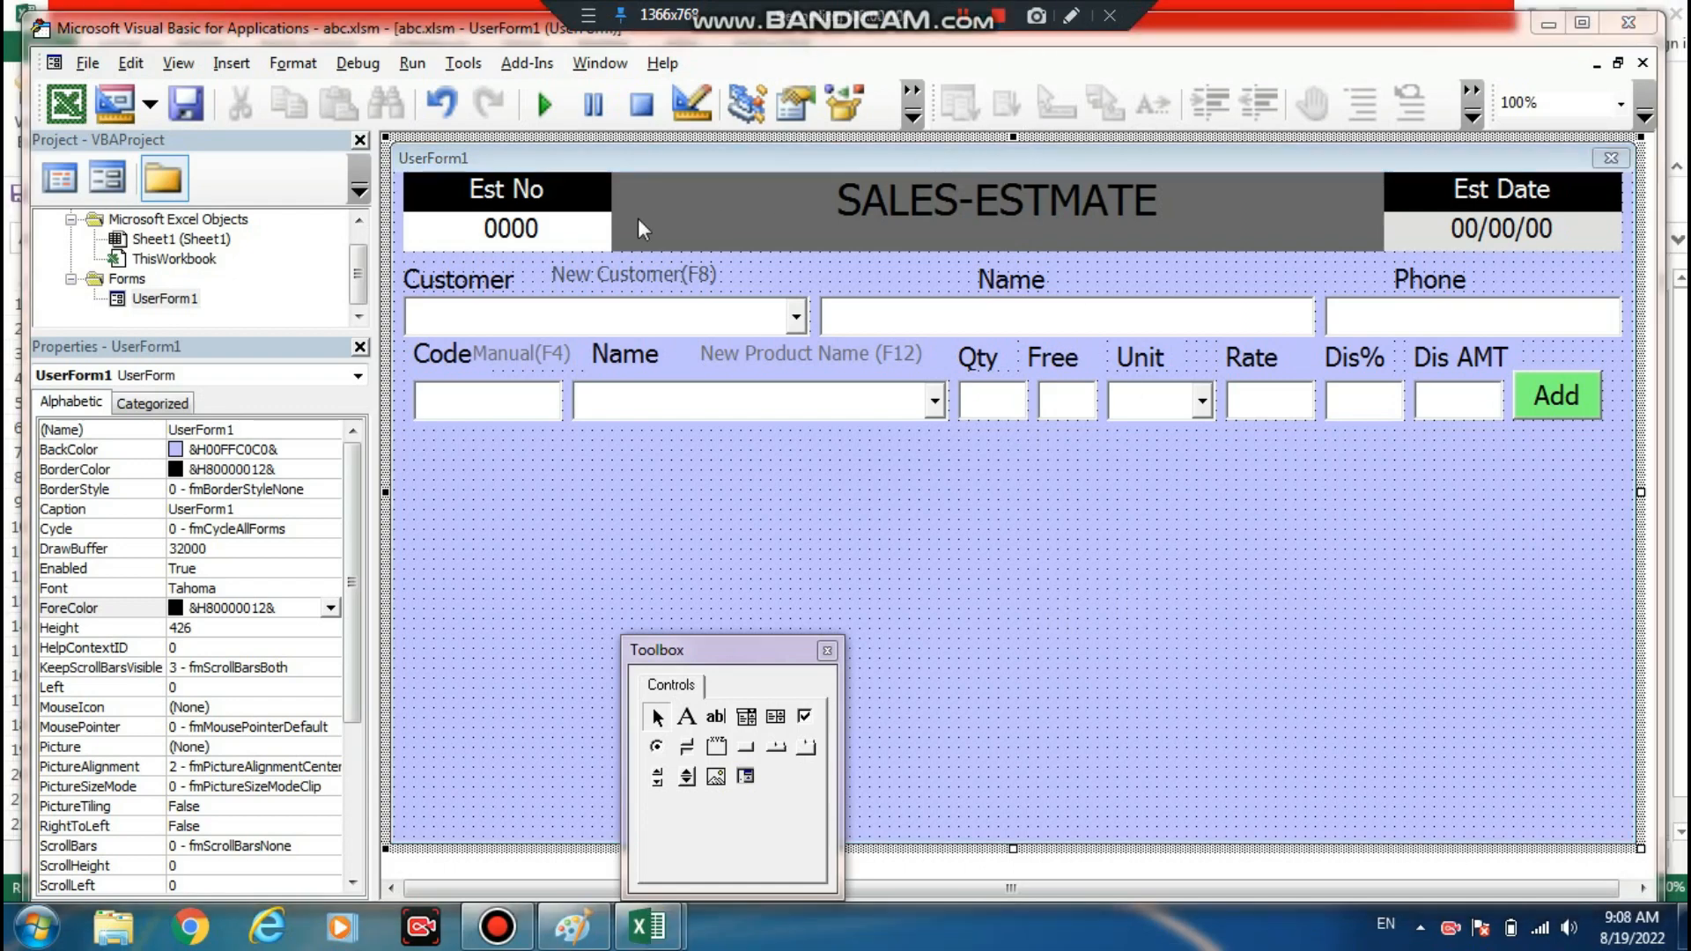
left_click(393, 365)
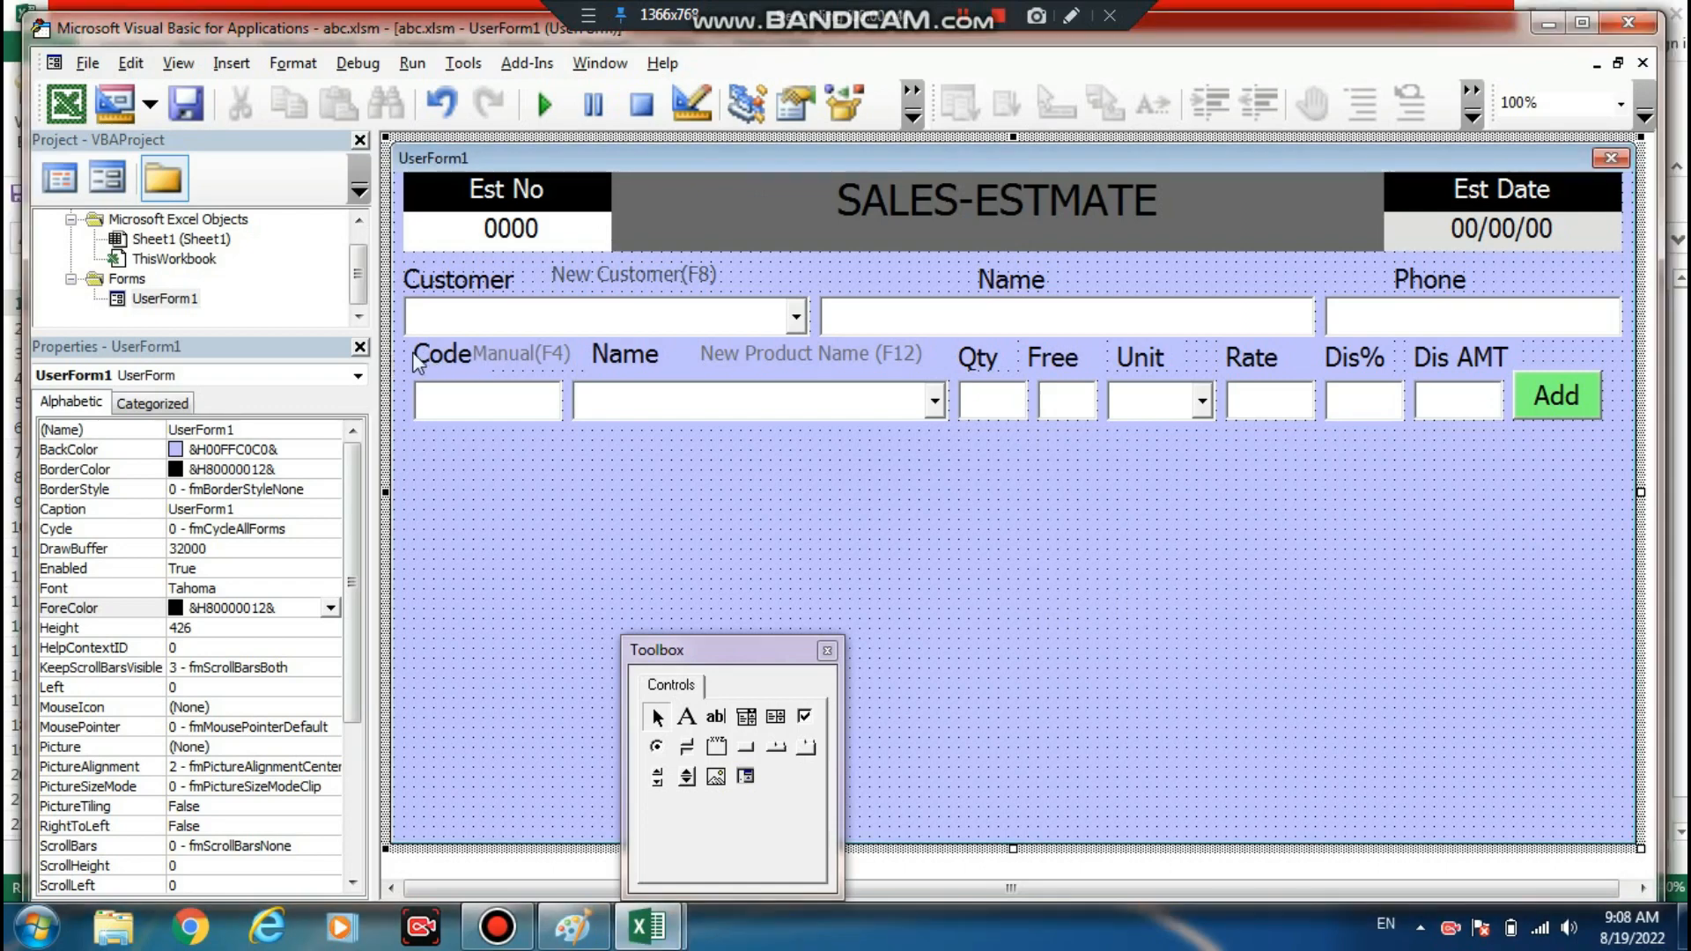
left_click_drag(401, 360, 1510, 366)
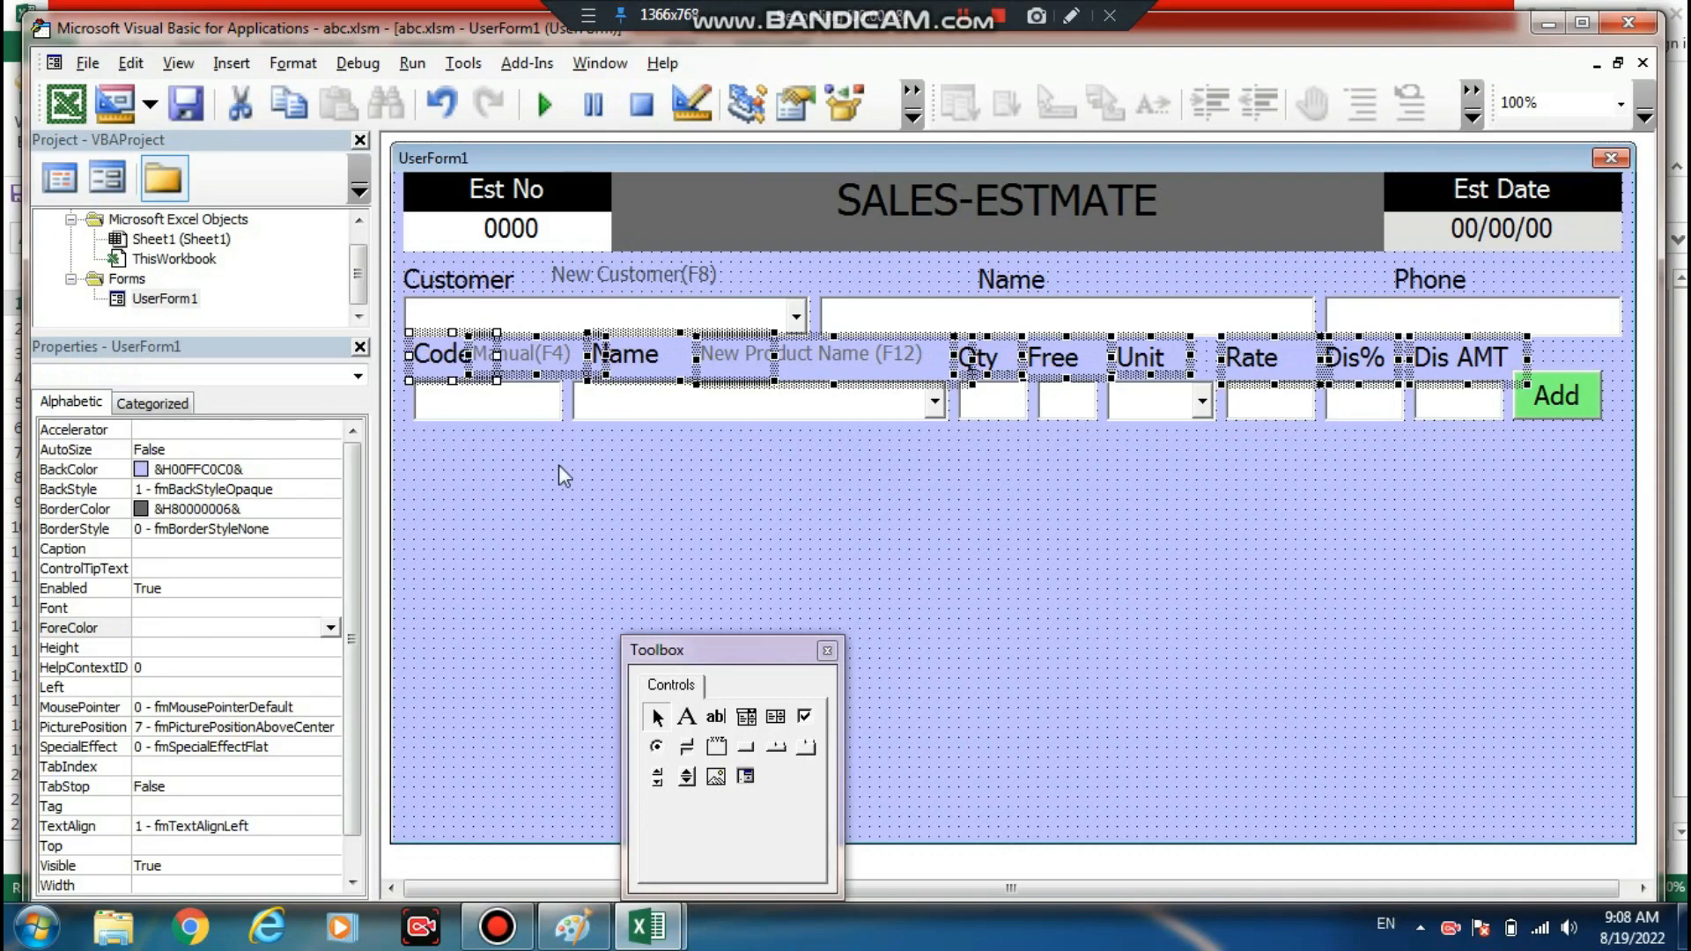
left_click(280, 489)
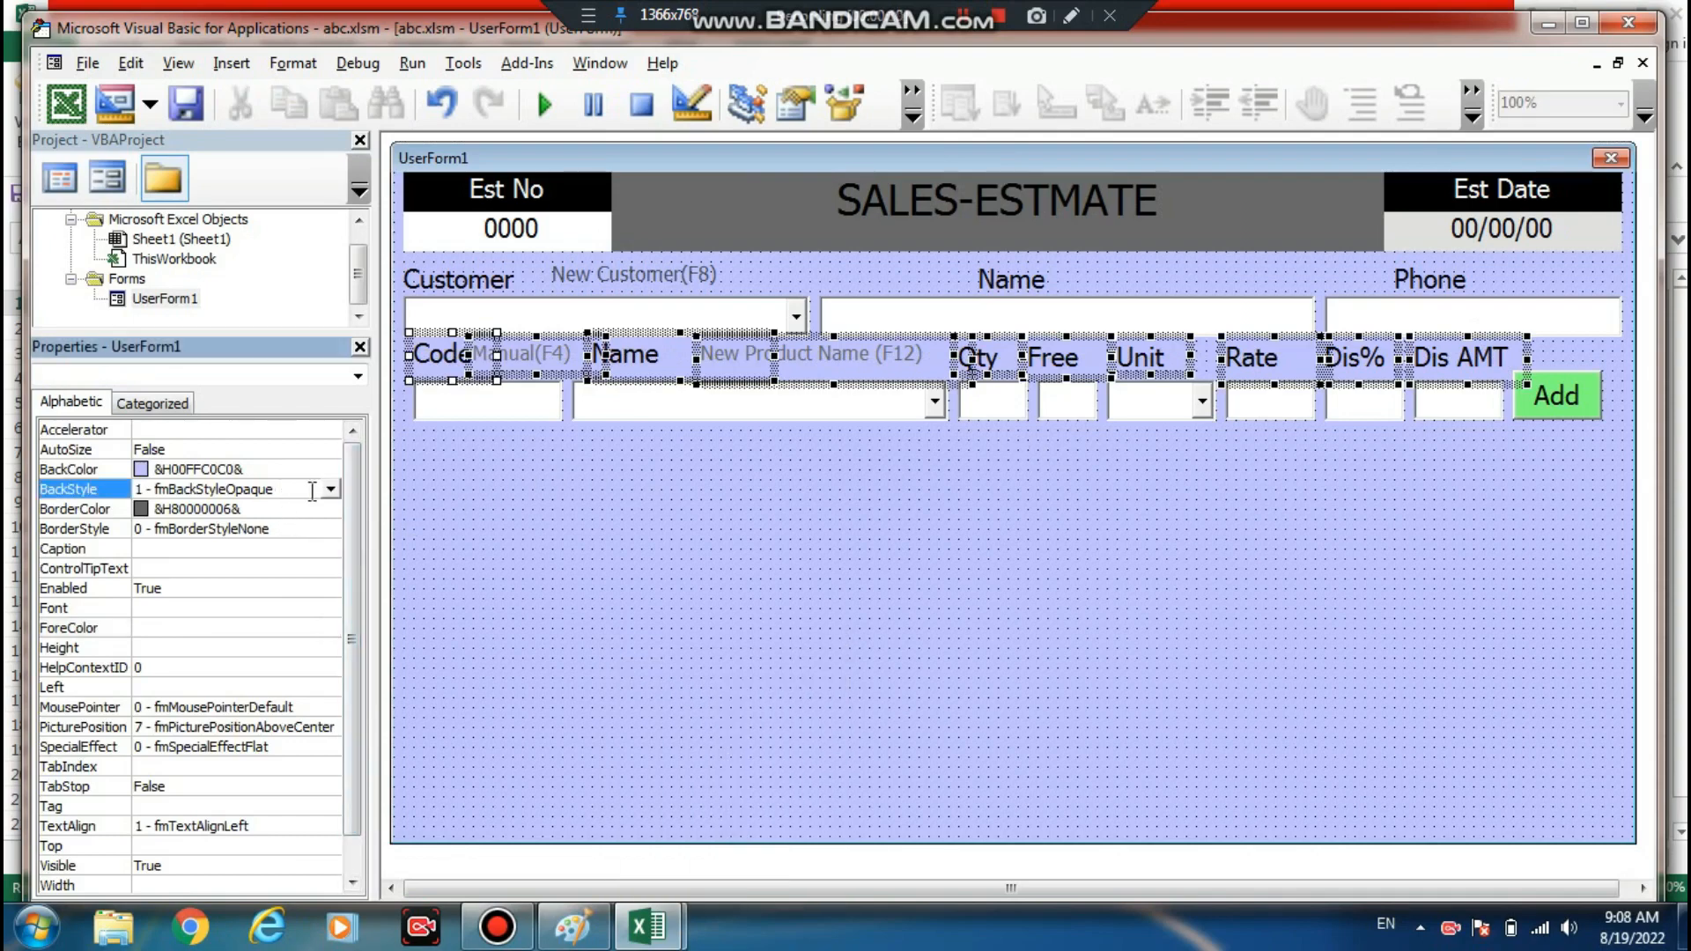
left_click(331, 493)
left_click(229, 509)
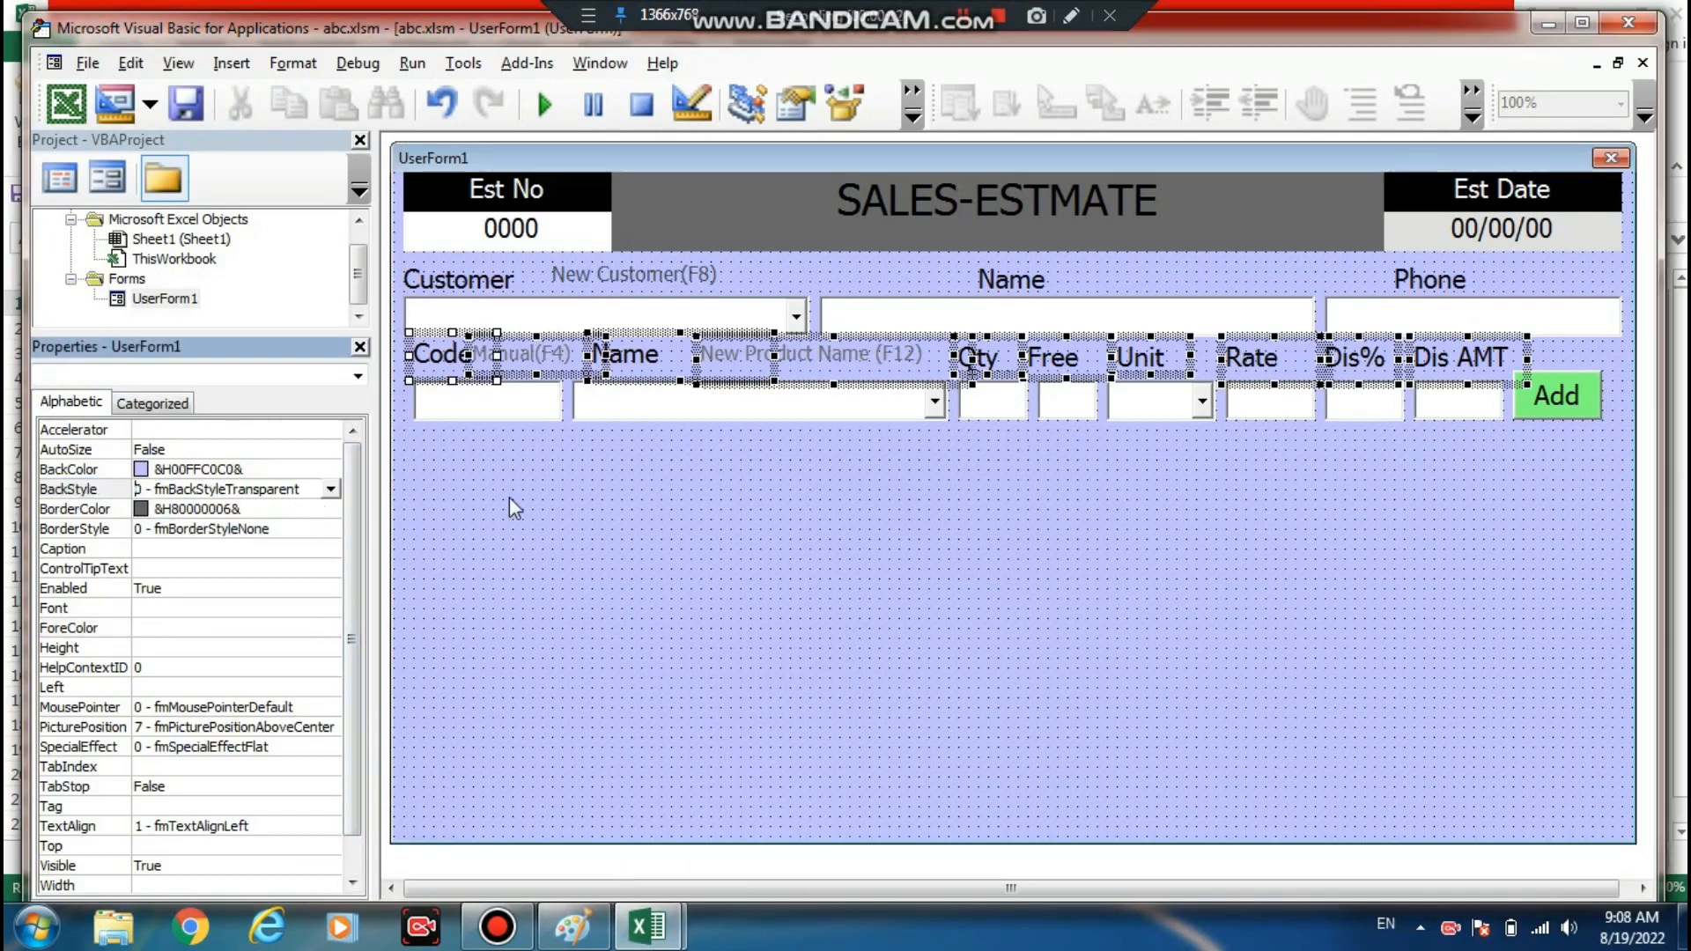
left_click(699, 530)
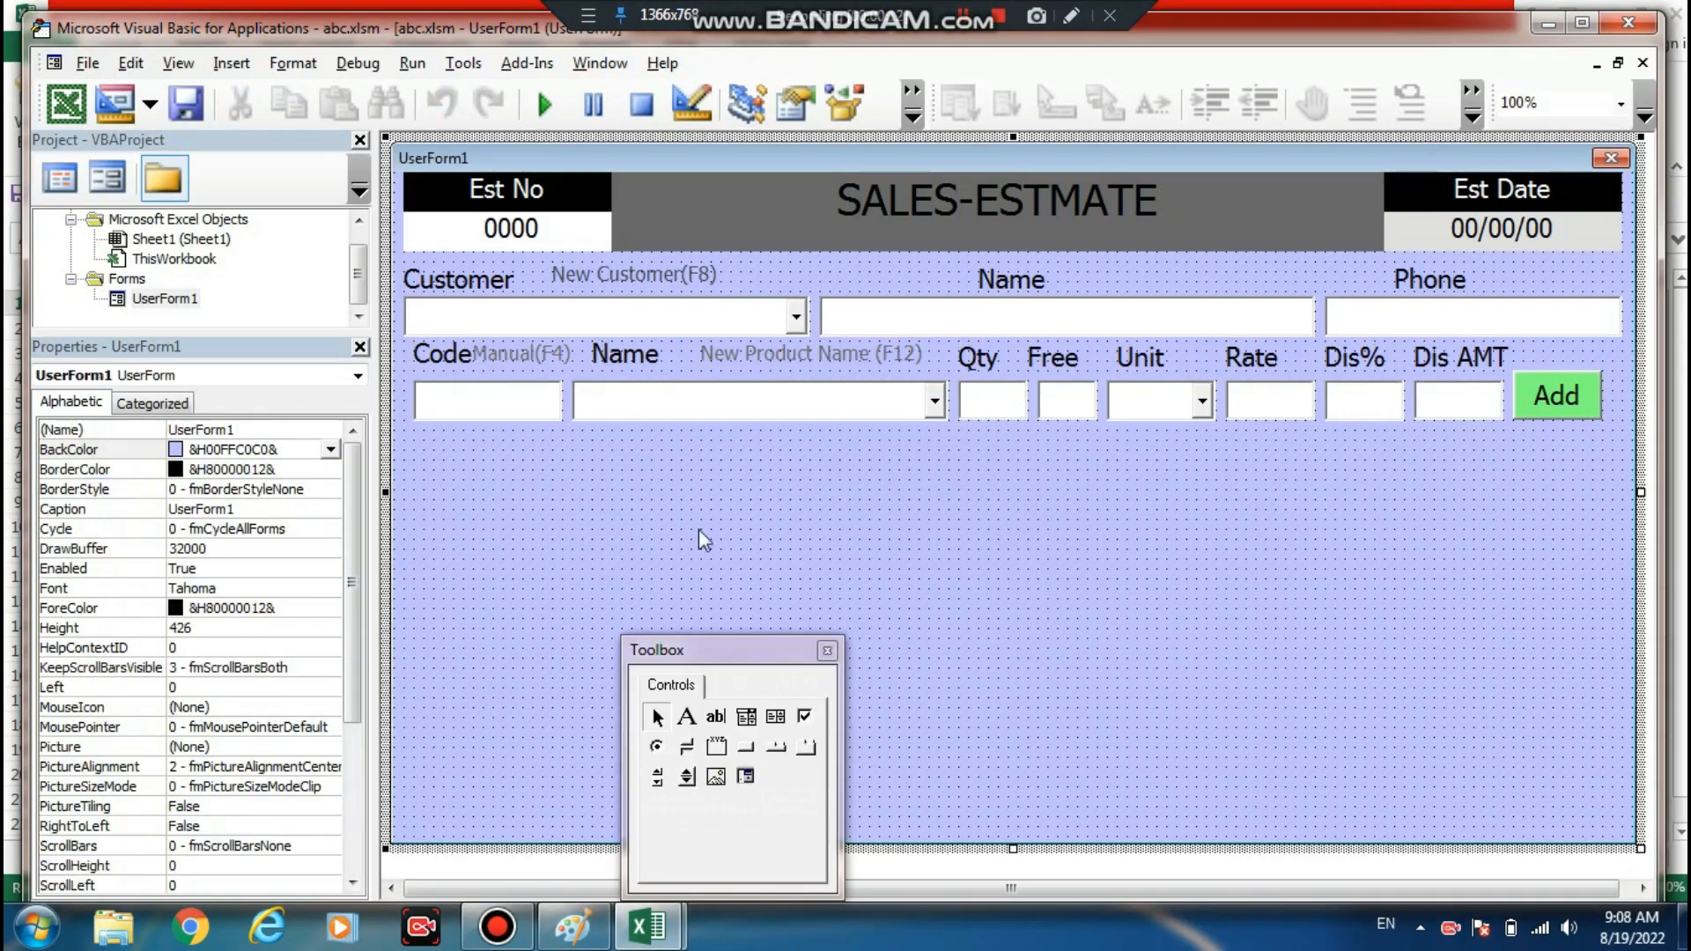
- Run the form to preview its layout, and close the preview
left_click(544, 113)
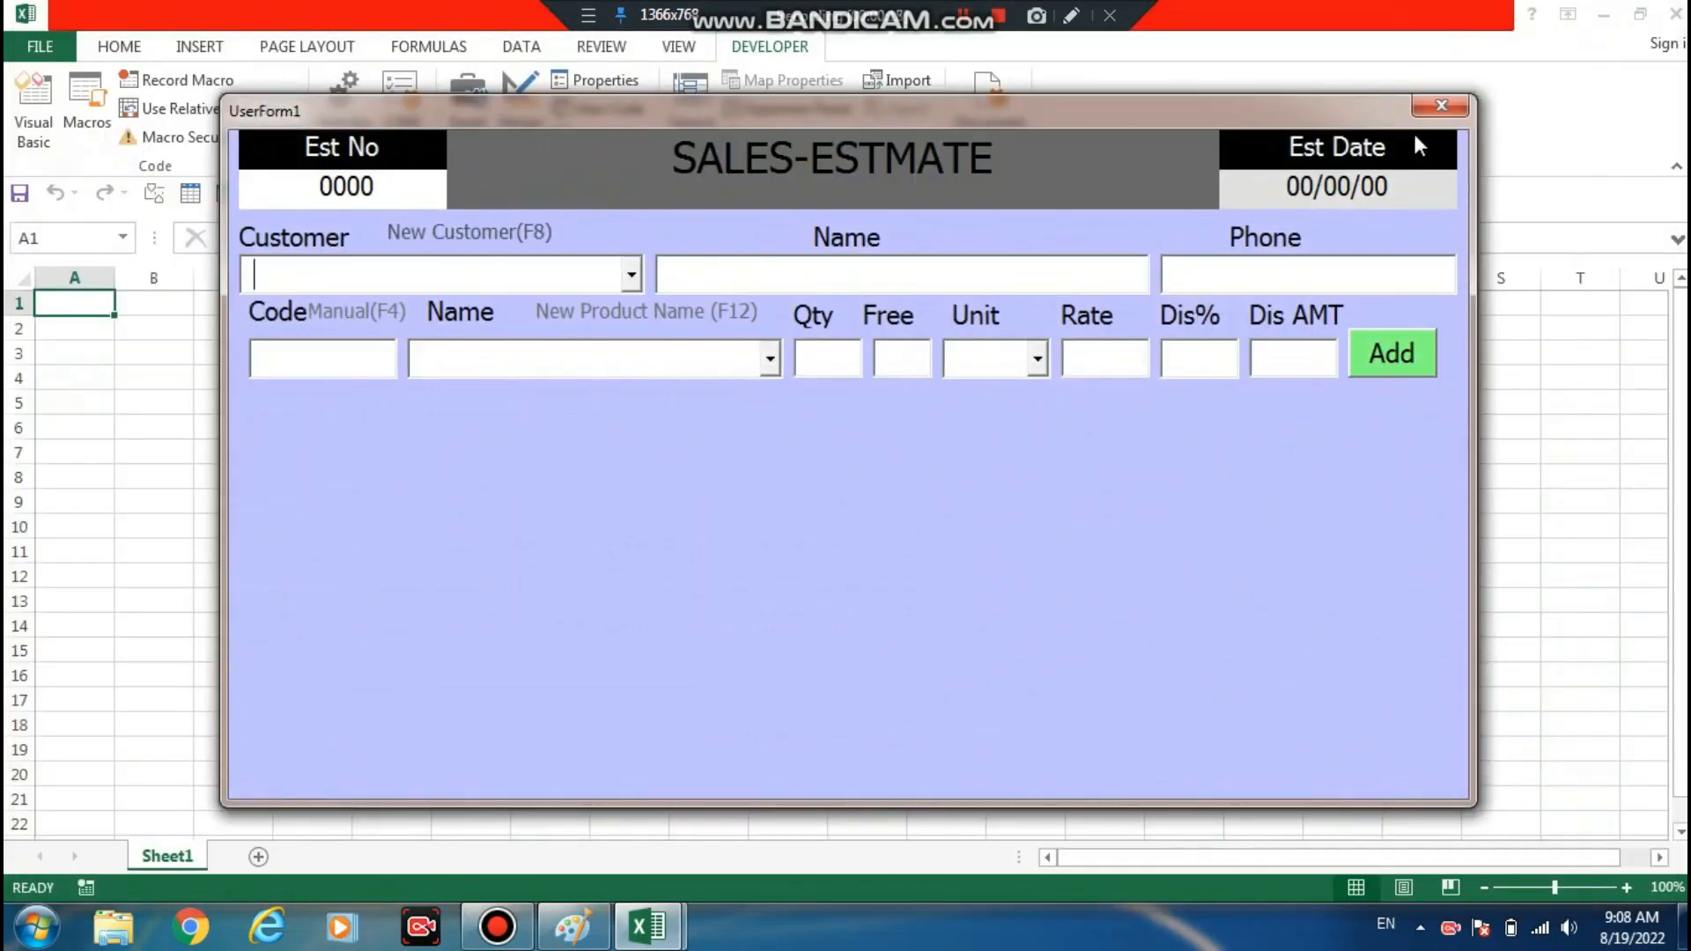
left_click(1431, 107)
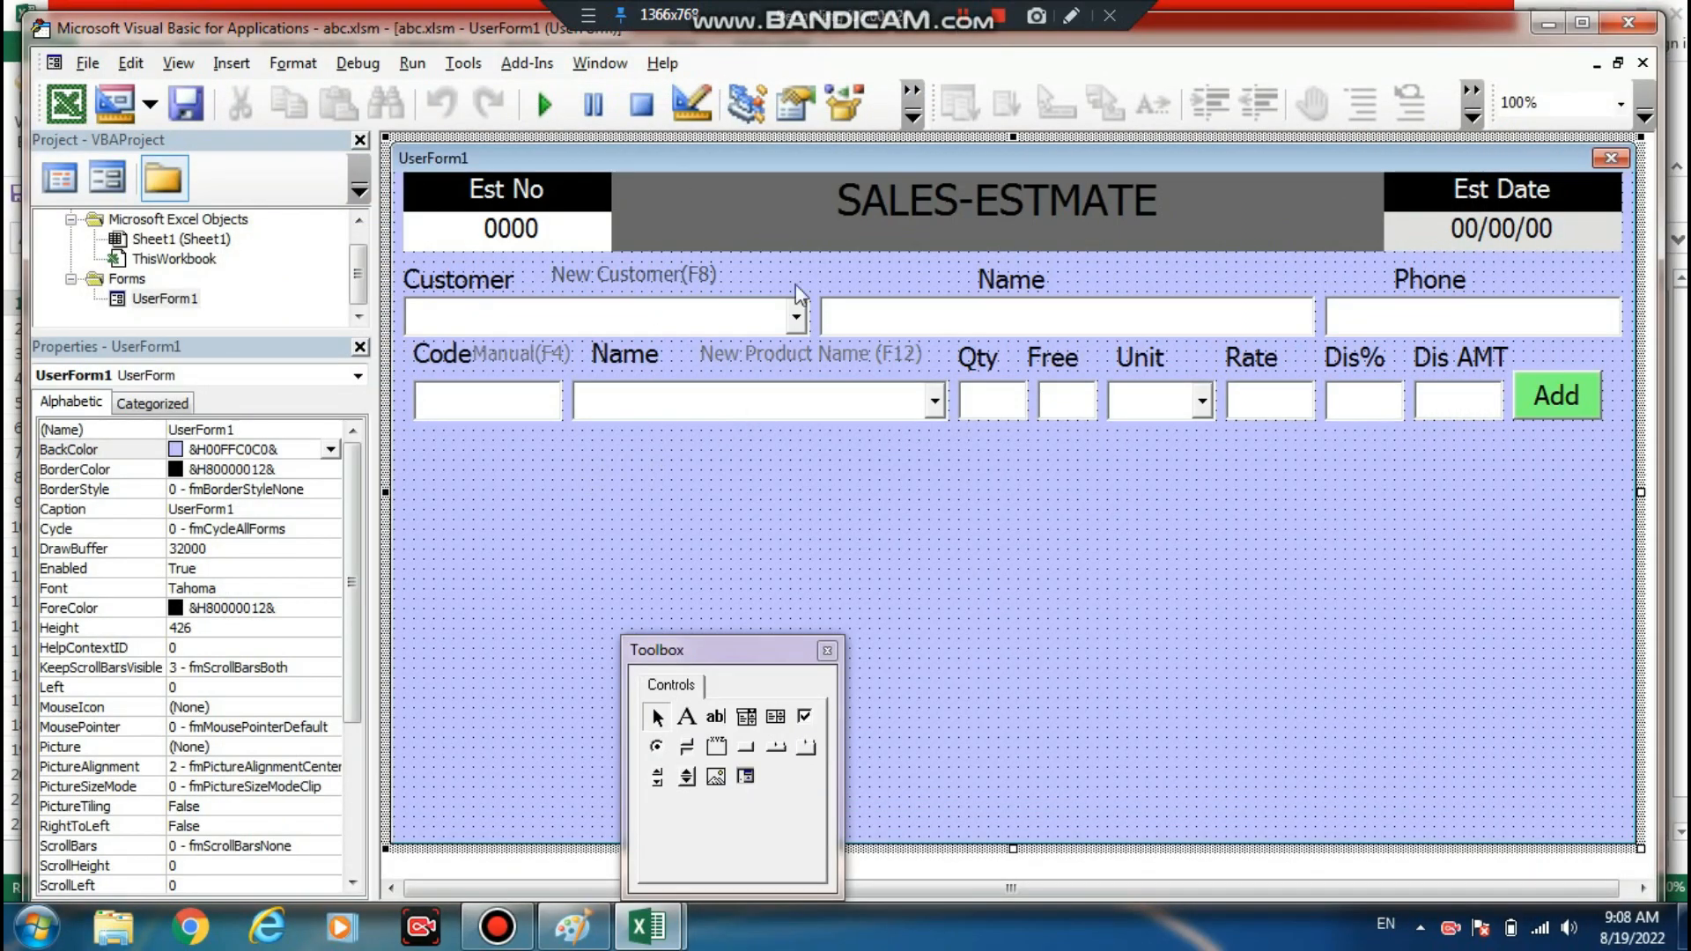
left_click(961, 27)
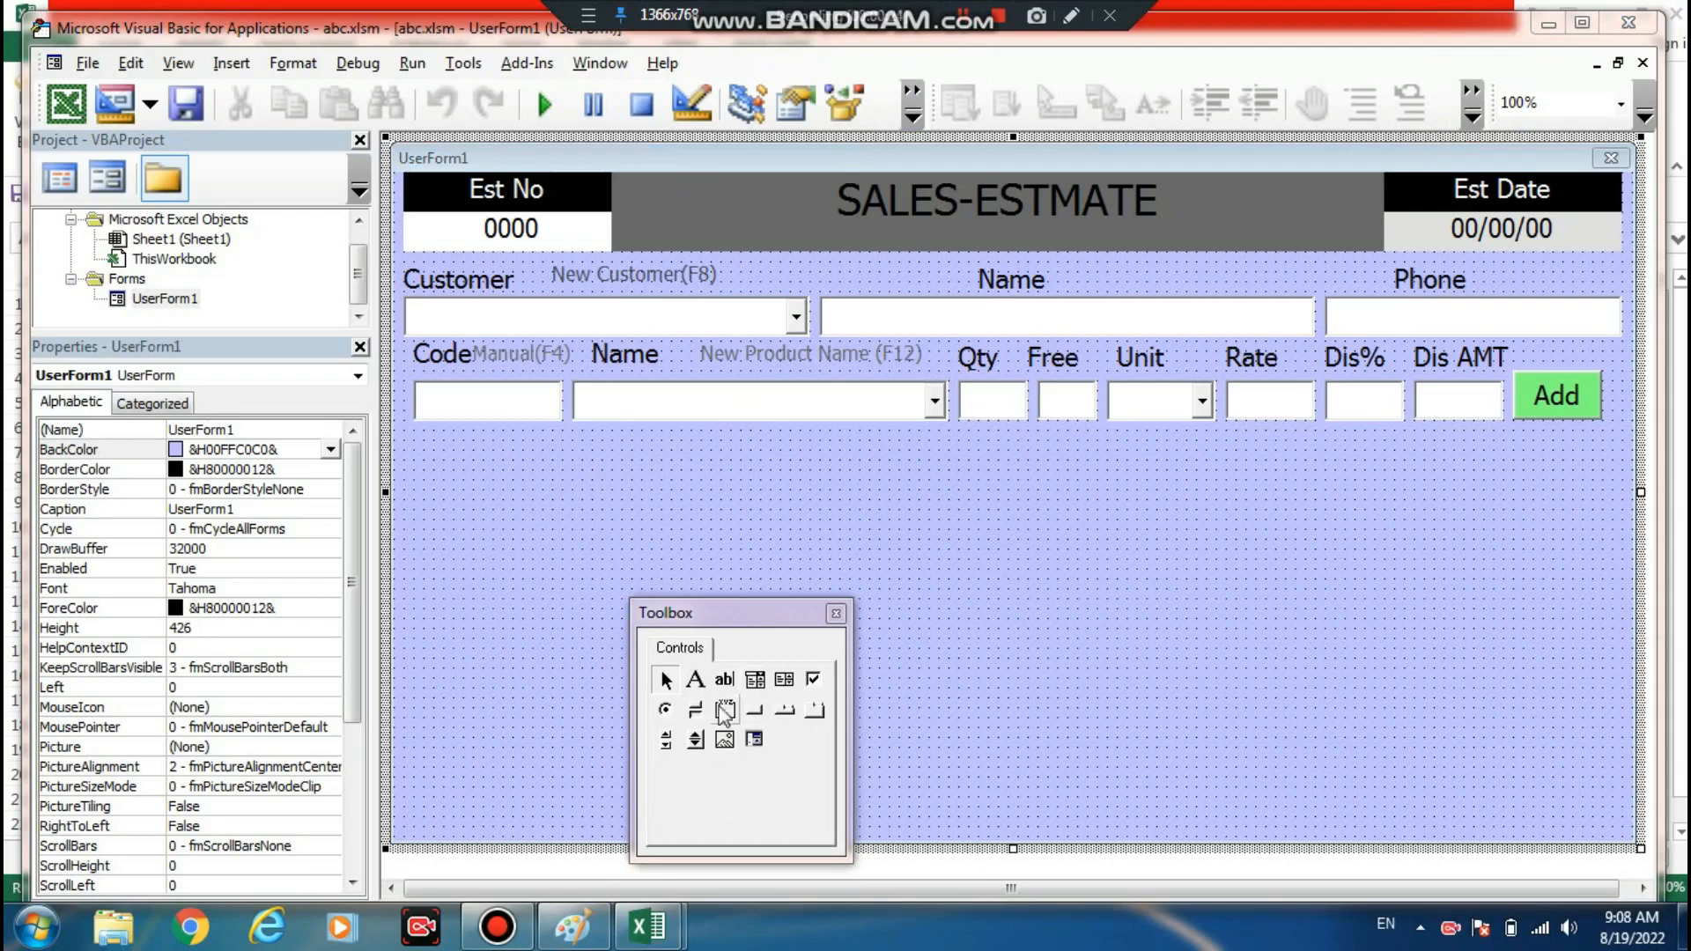
- Draw a row of eight labels beneath the product entry text boxes, from under Code to under the Add button
left_click(696, 679)
mouse_move(414, 441)
left_mouse_down()
mouse_move(519, 450)
mouse_move(528, 474)
mouse_move(1180, 504)
left_mouse_up()
left_click(695, 679)
left_click(696, 679)
left_click(696, 679)
left_click(698, 680)
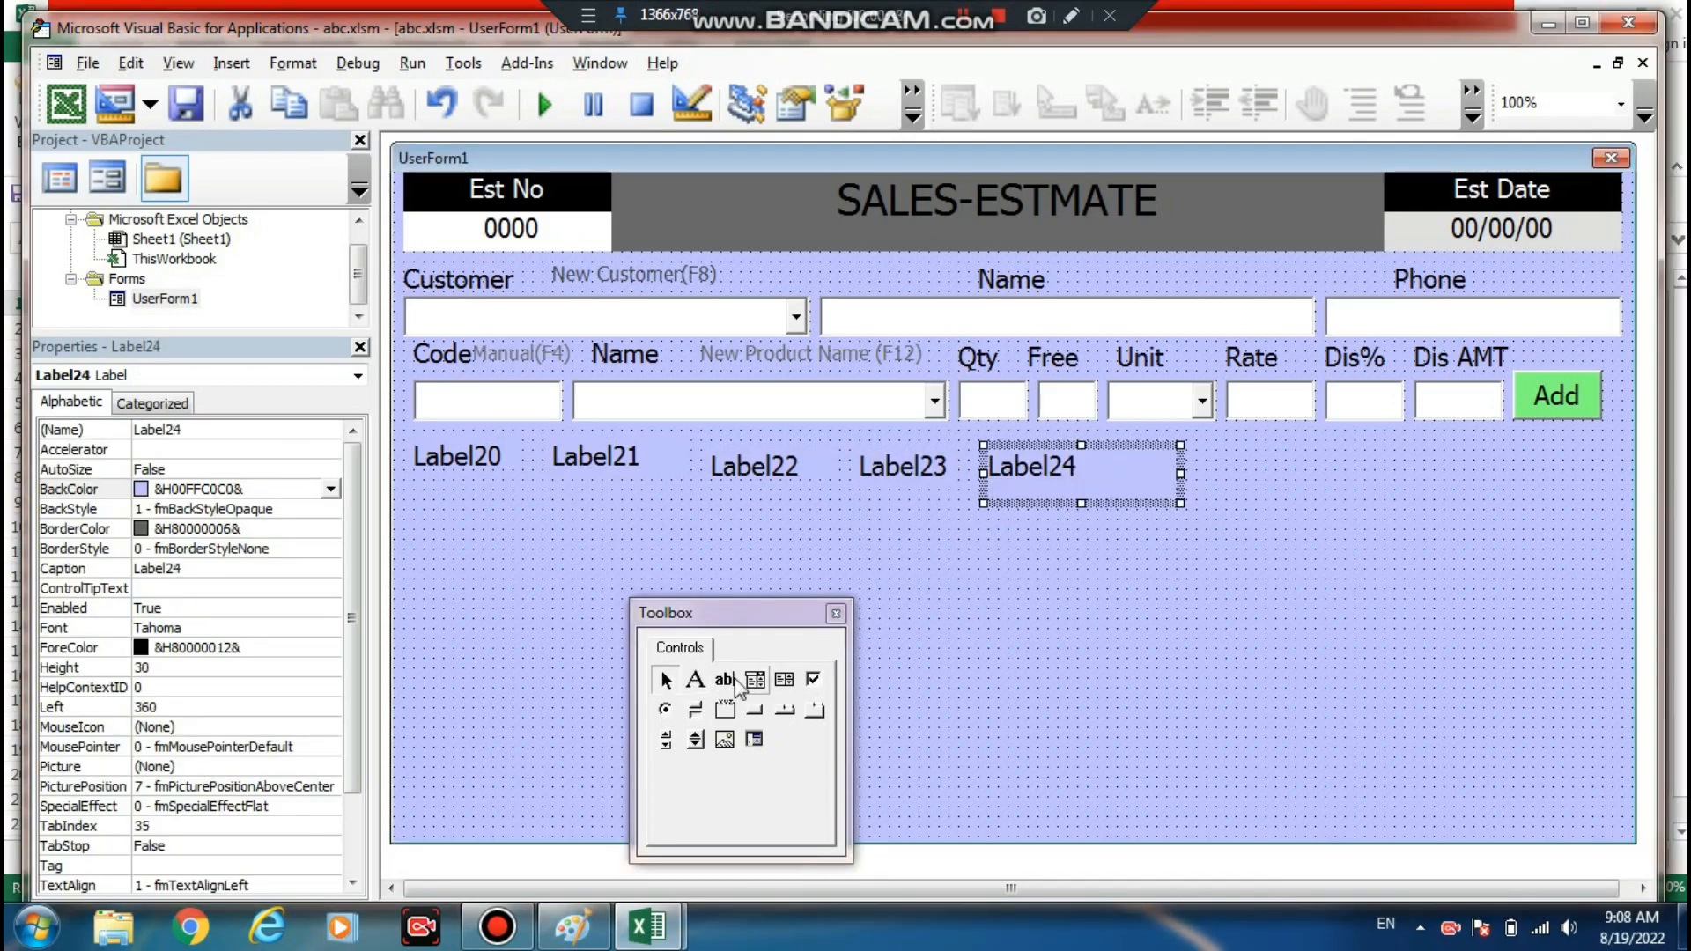
left_click(696, 679)
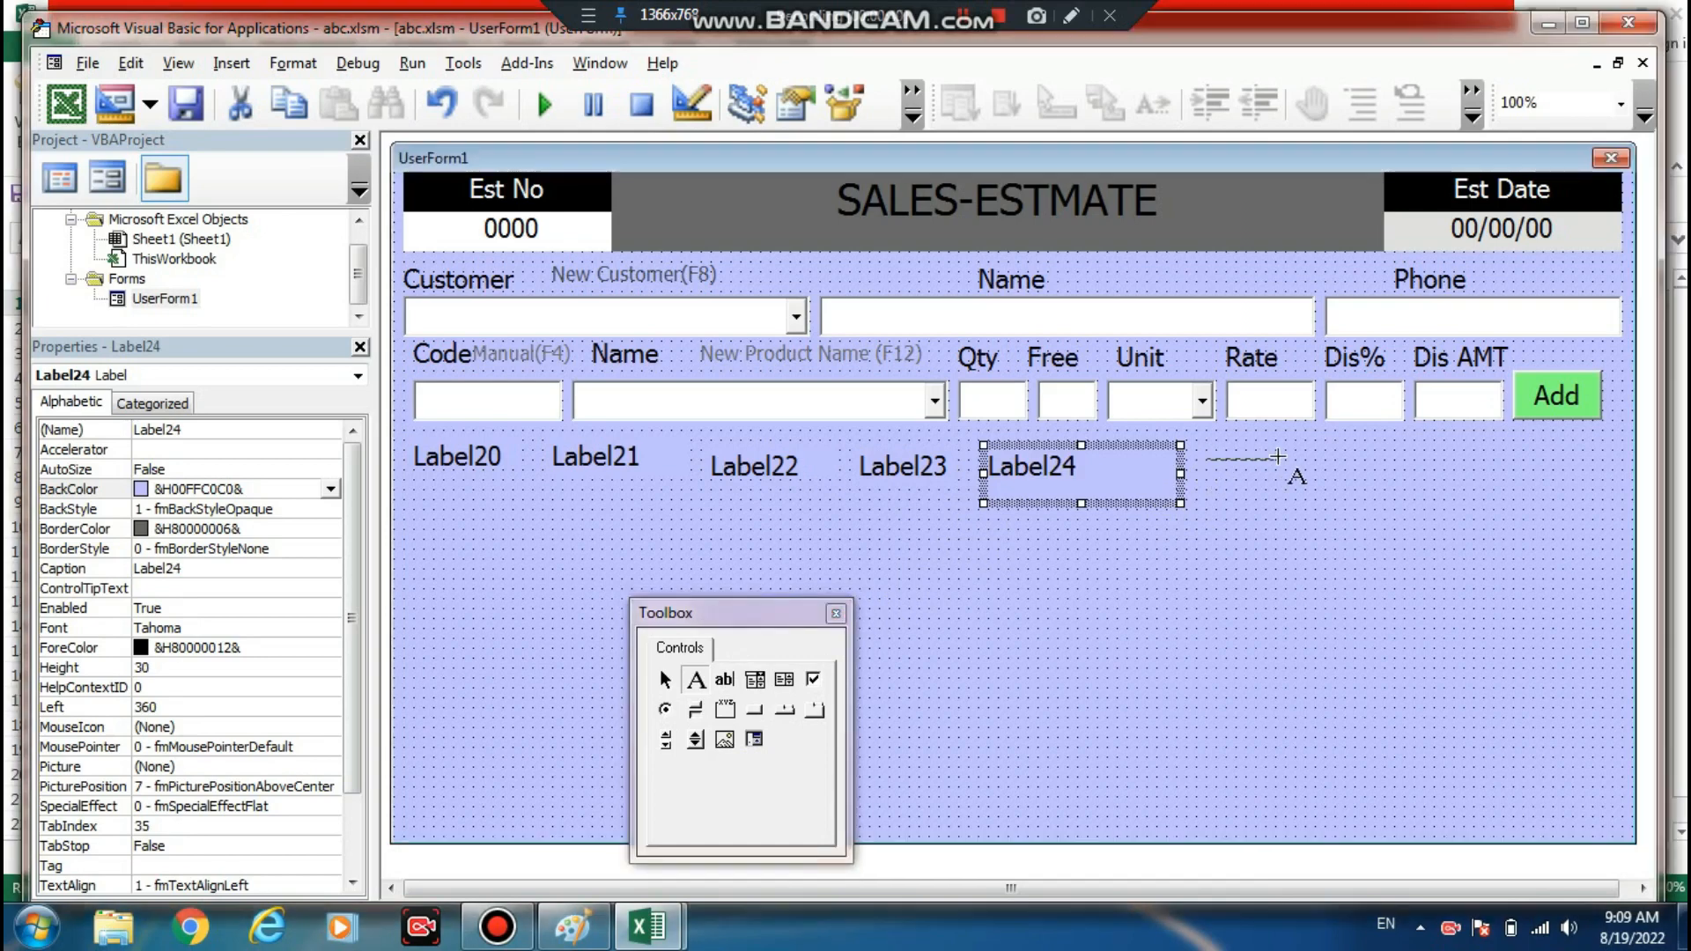
left_click_drag(1278, 457, 1489, 493)
left_click(696, 679)
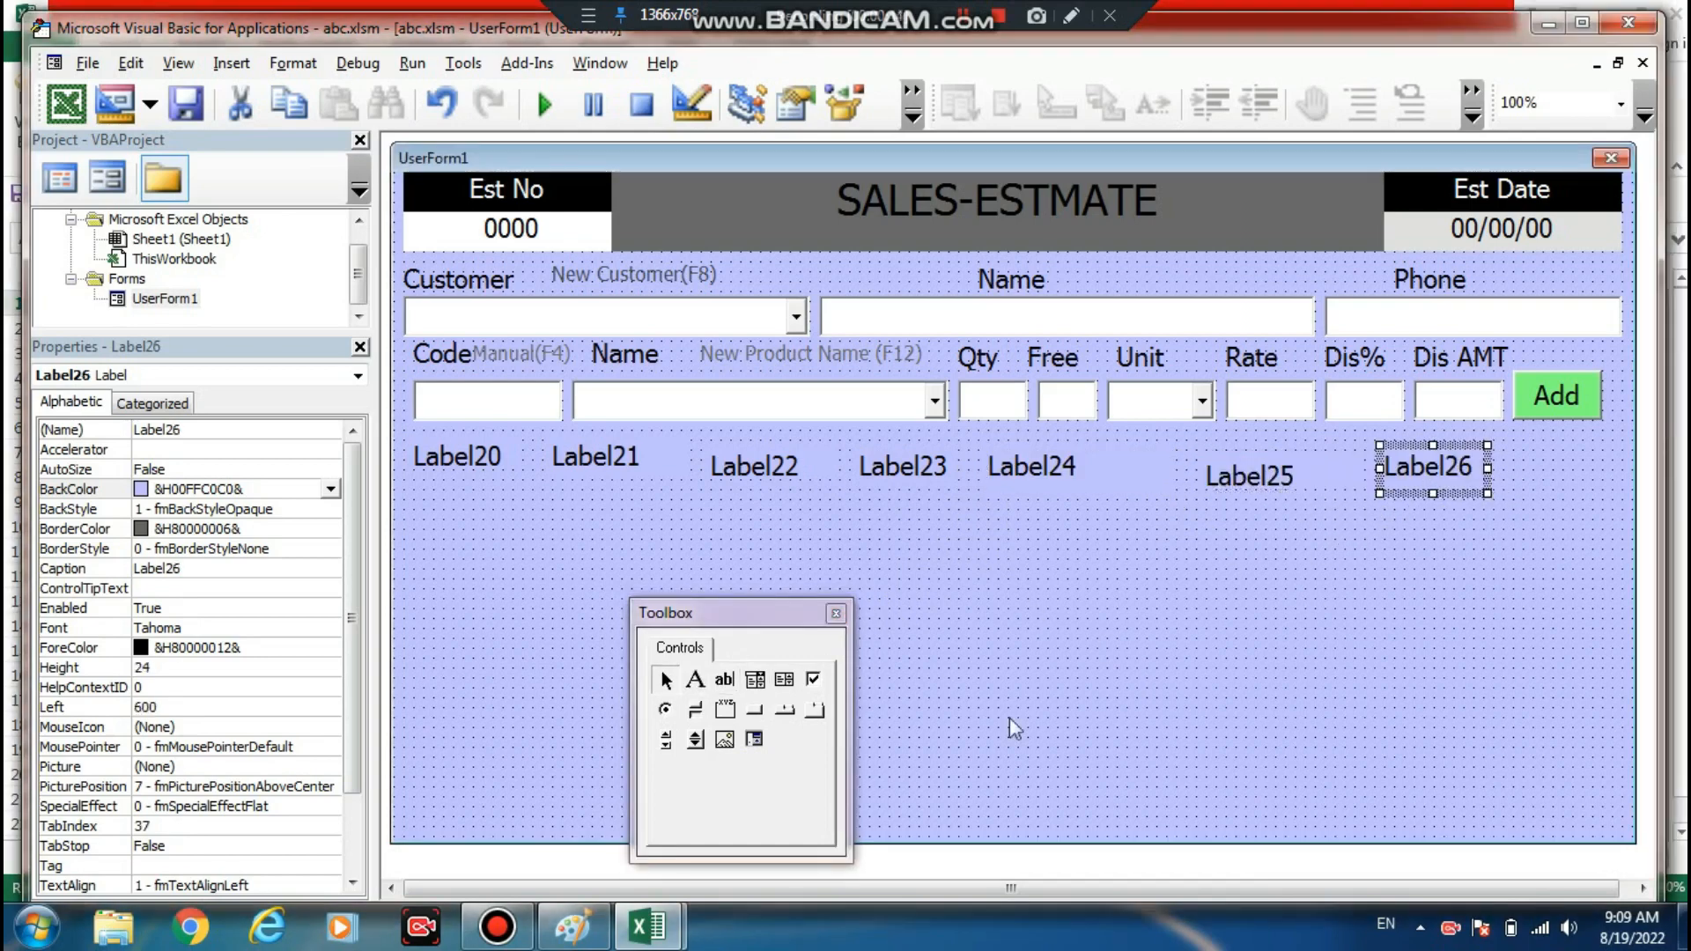
left_click(695, 679)
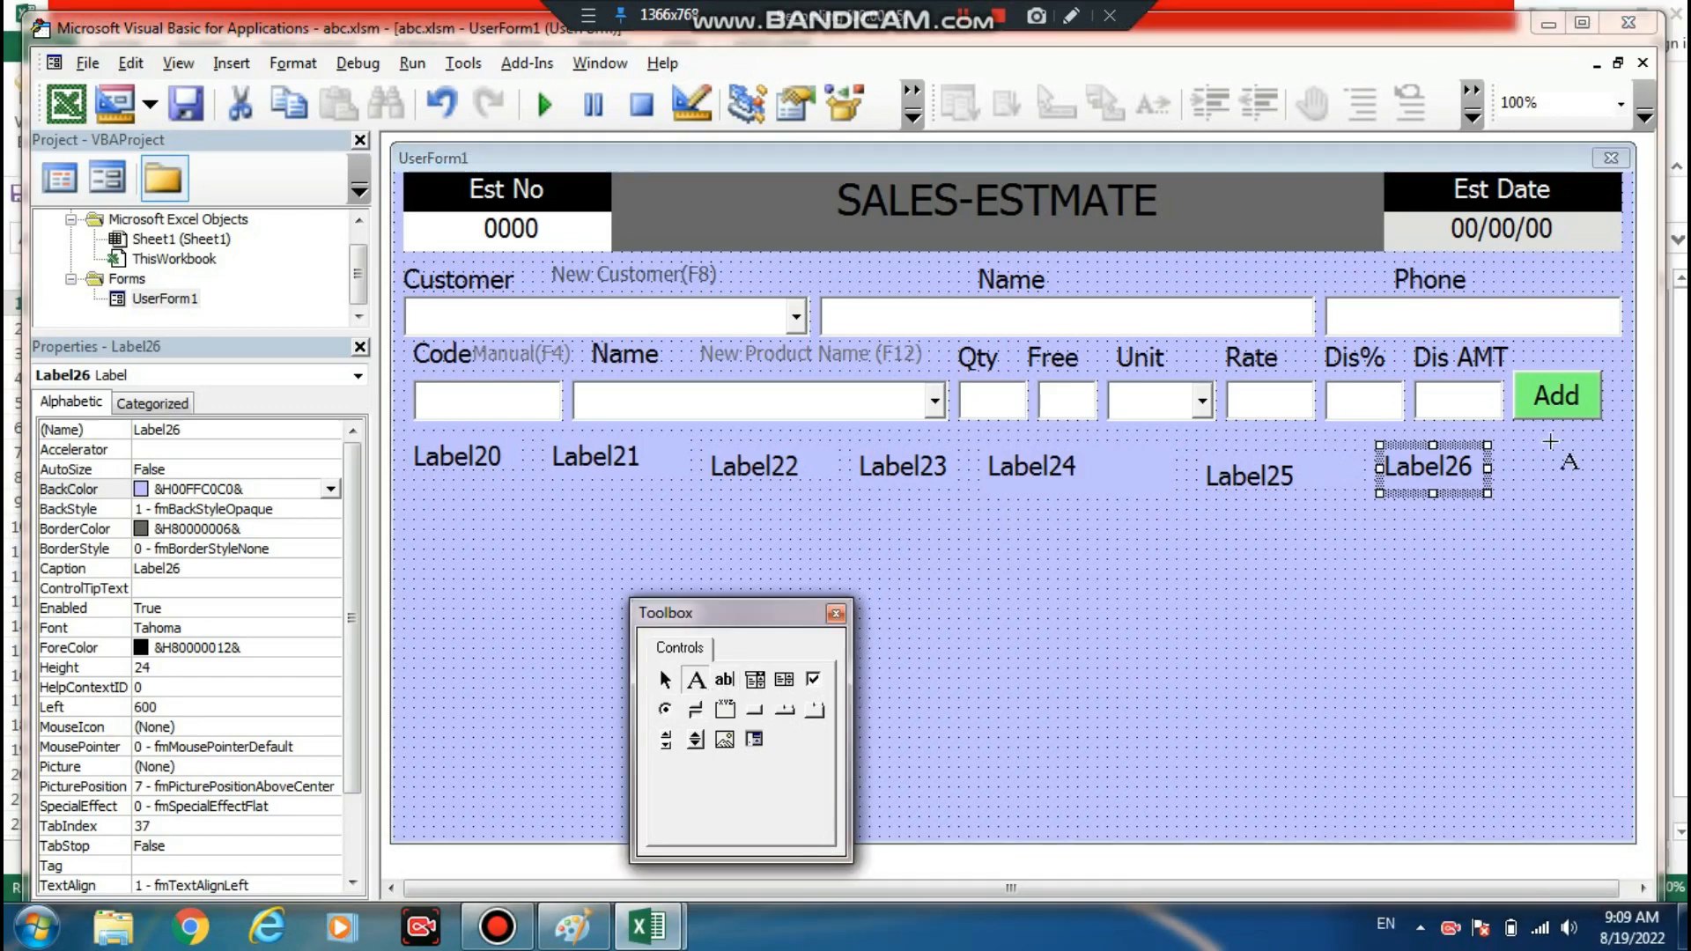
left_click_drag(1488, 445, 1590, 486)
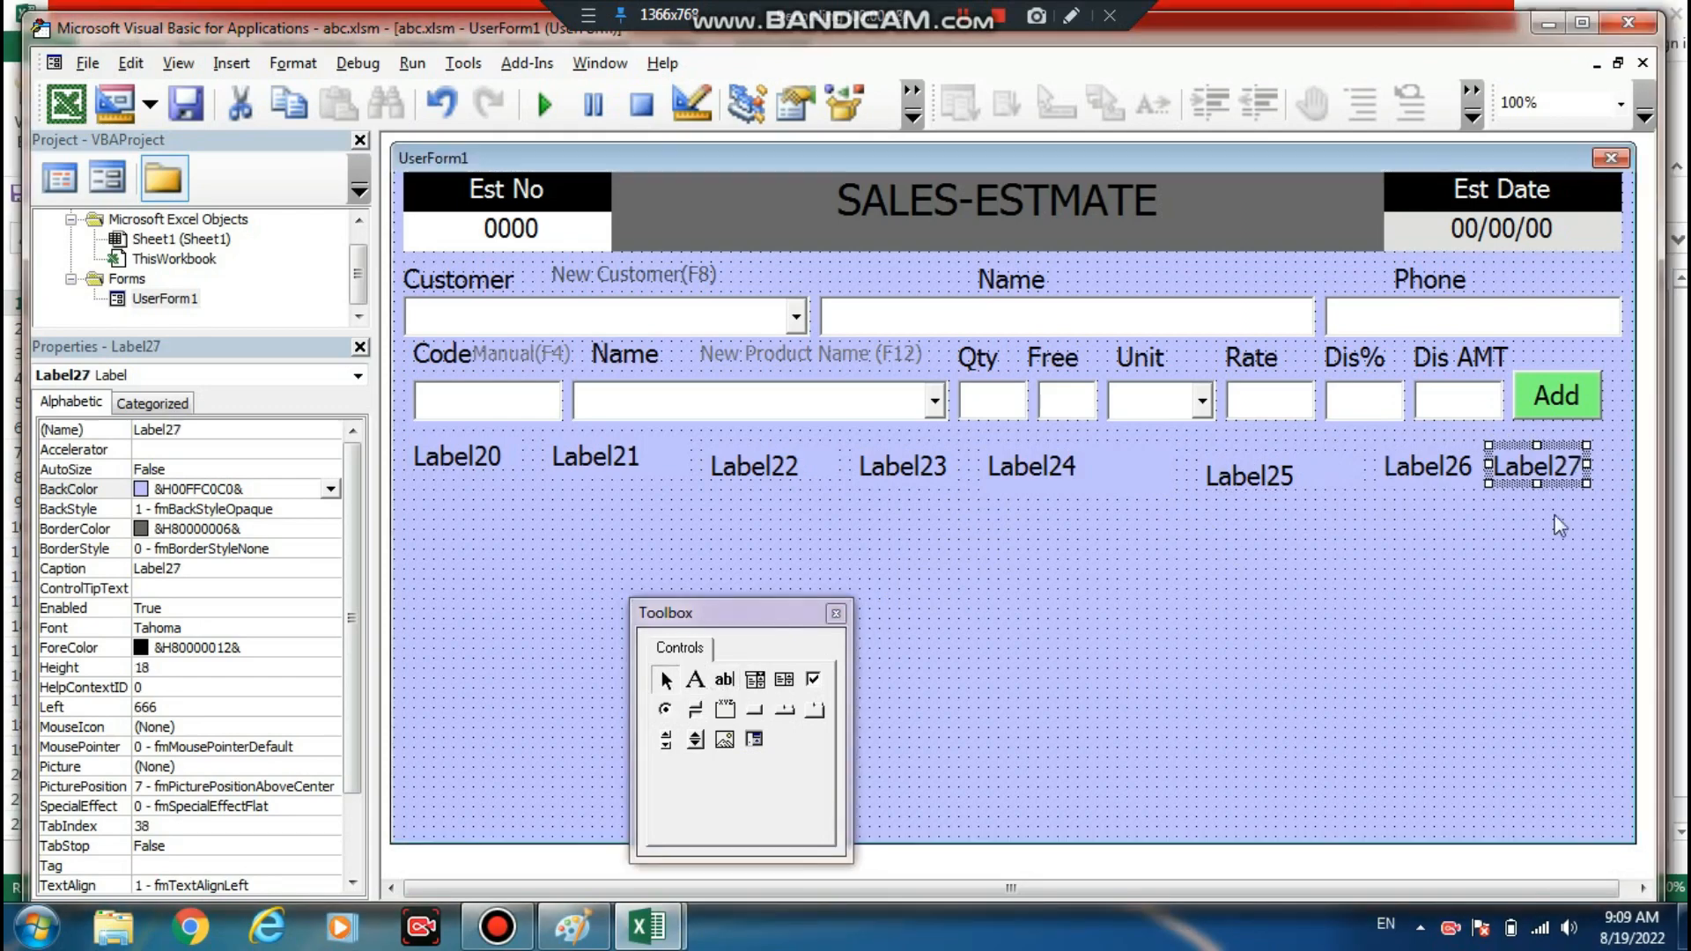
- Give the eight new labels the dark navy background &H00400000& and the Button Face text color
left_click_drag(449, 500, 1595, 457)
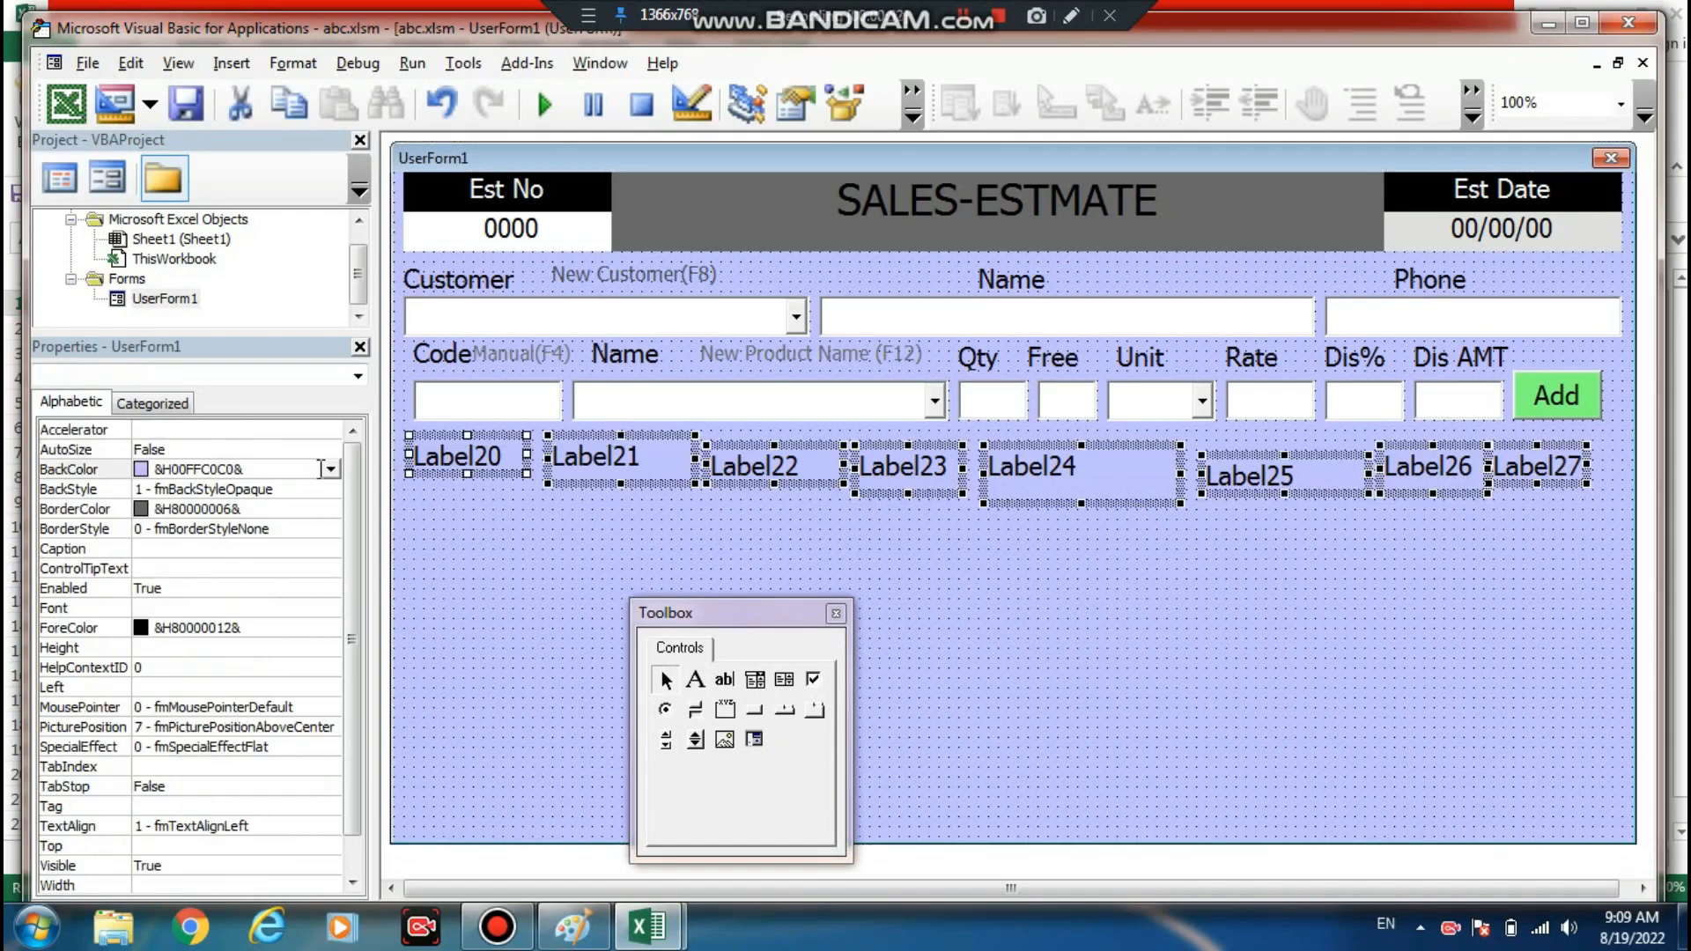
left_click(331, 469)
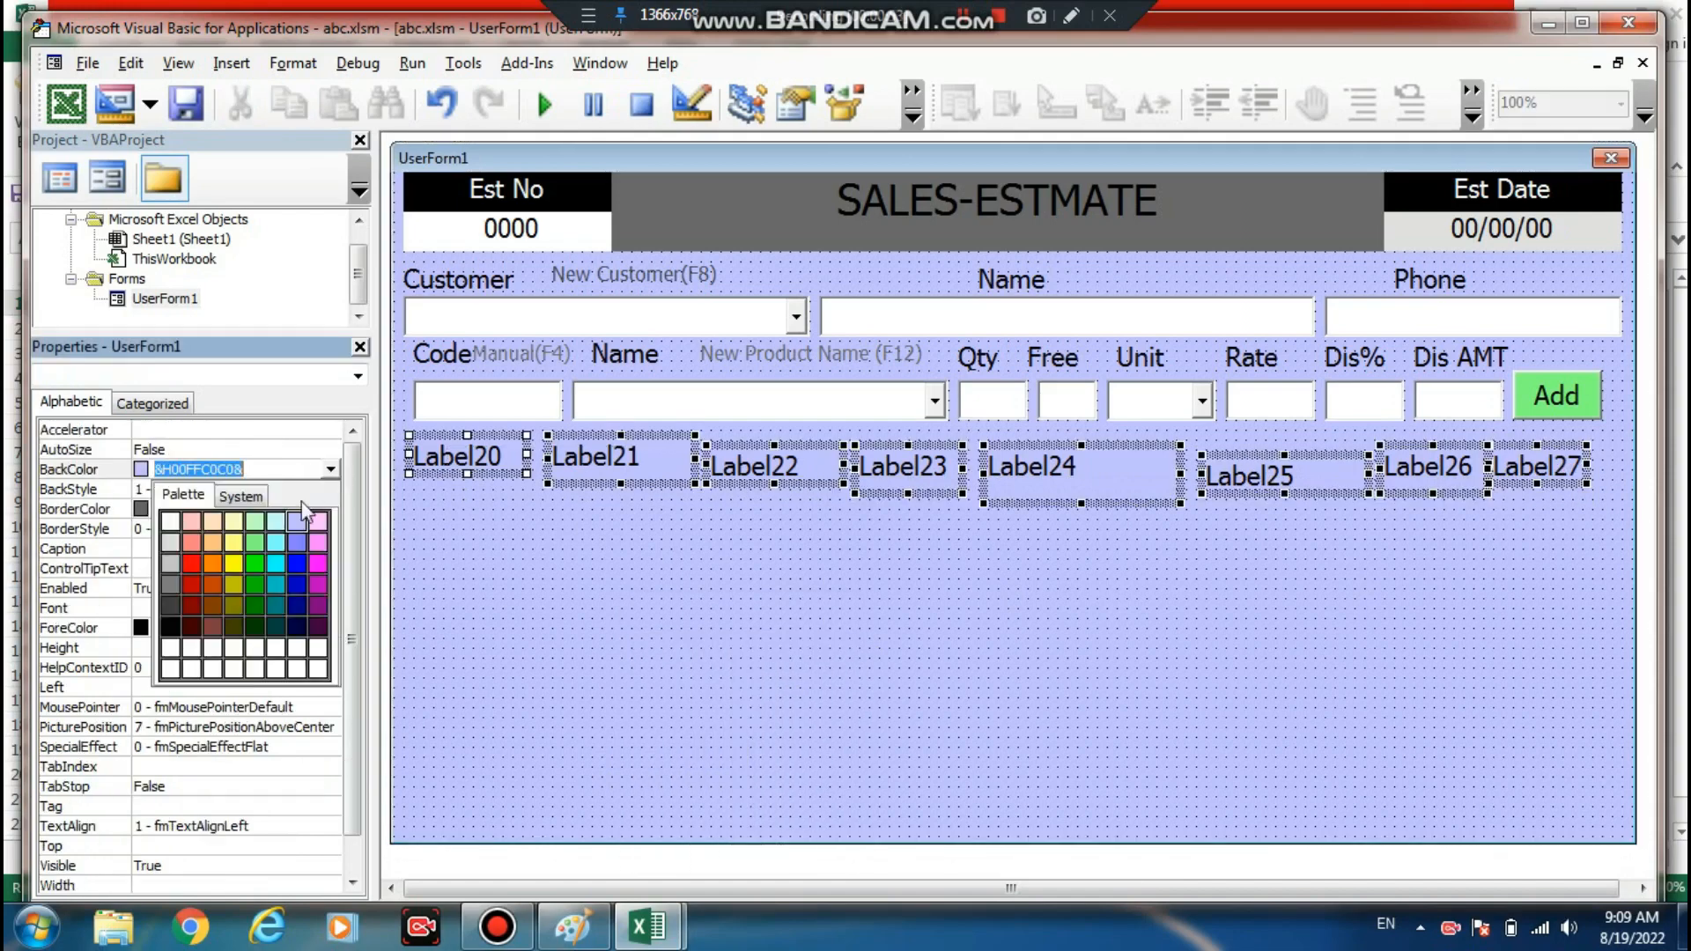
left_click(295, 626)
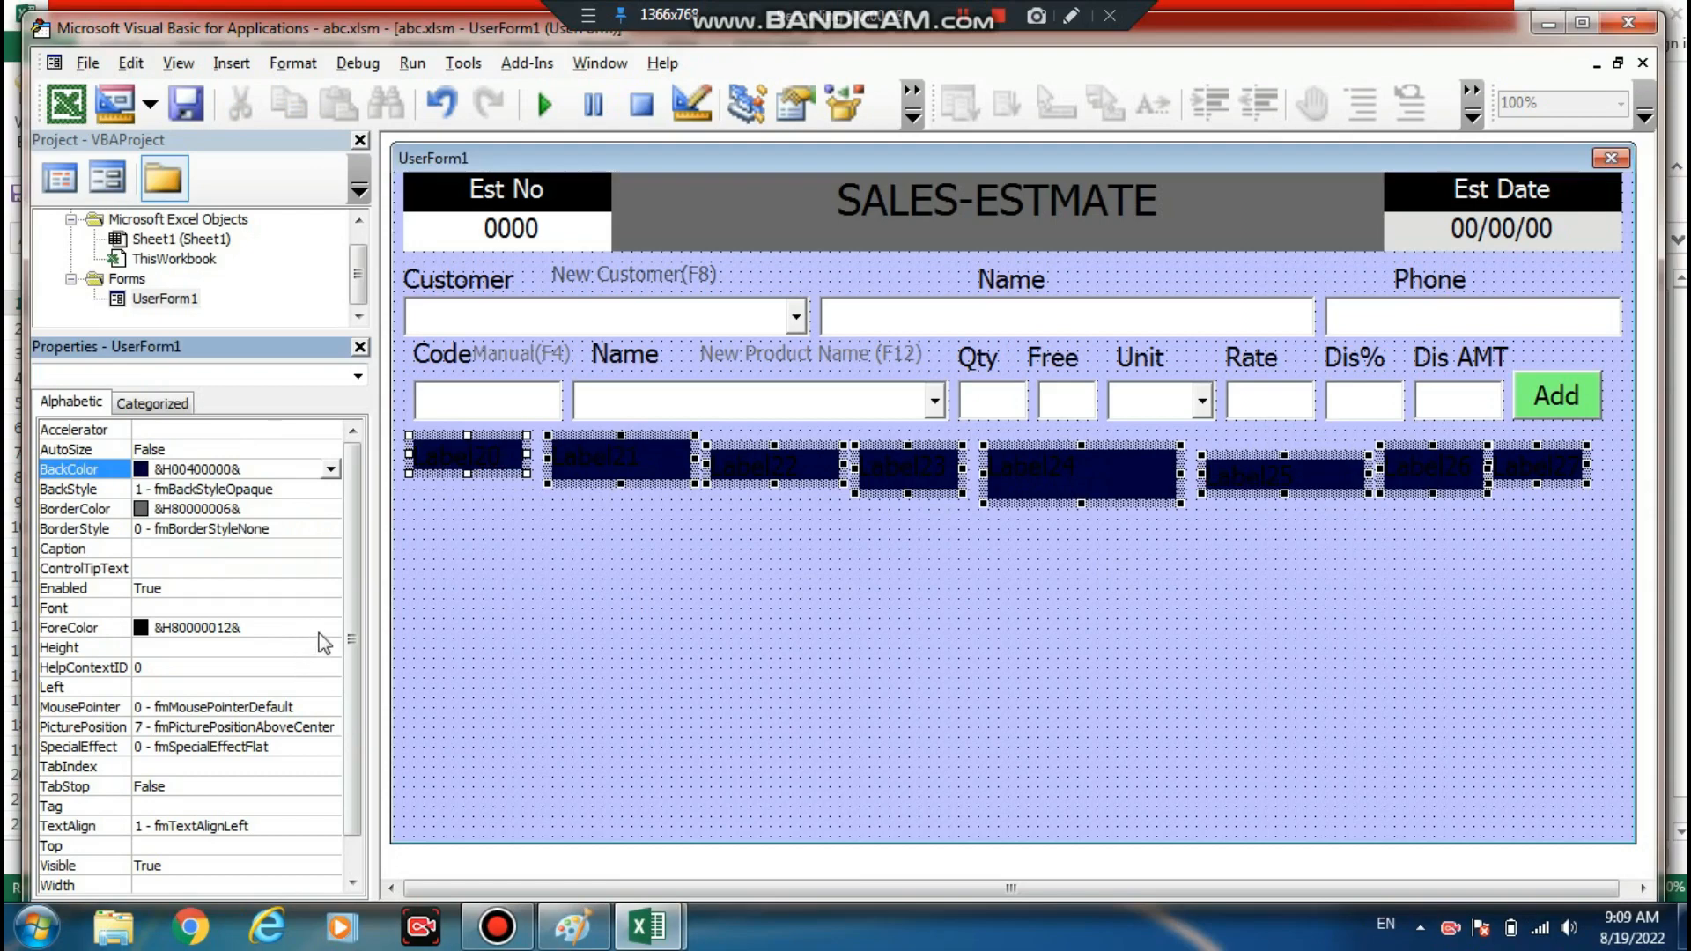
left_click(308, 627)
left_click(331, 627)
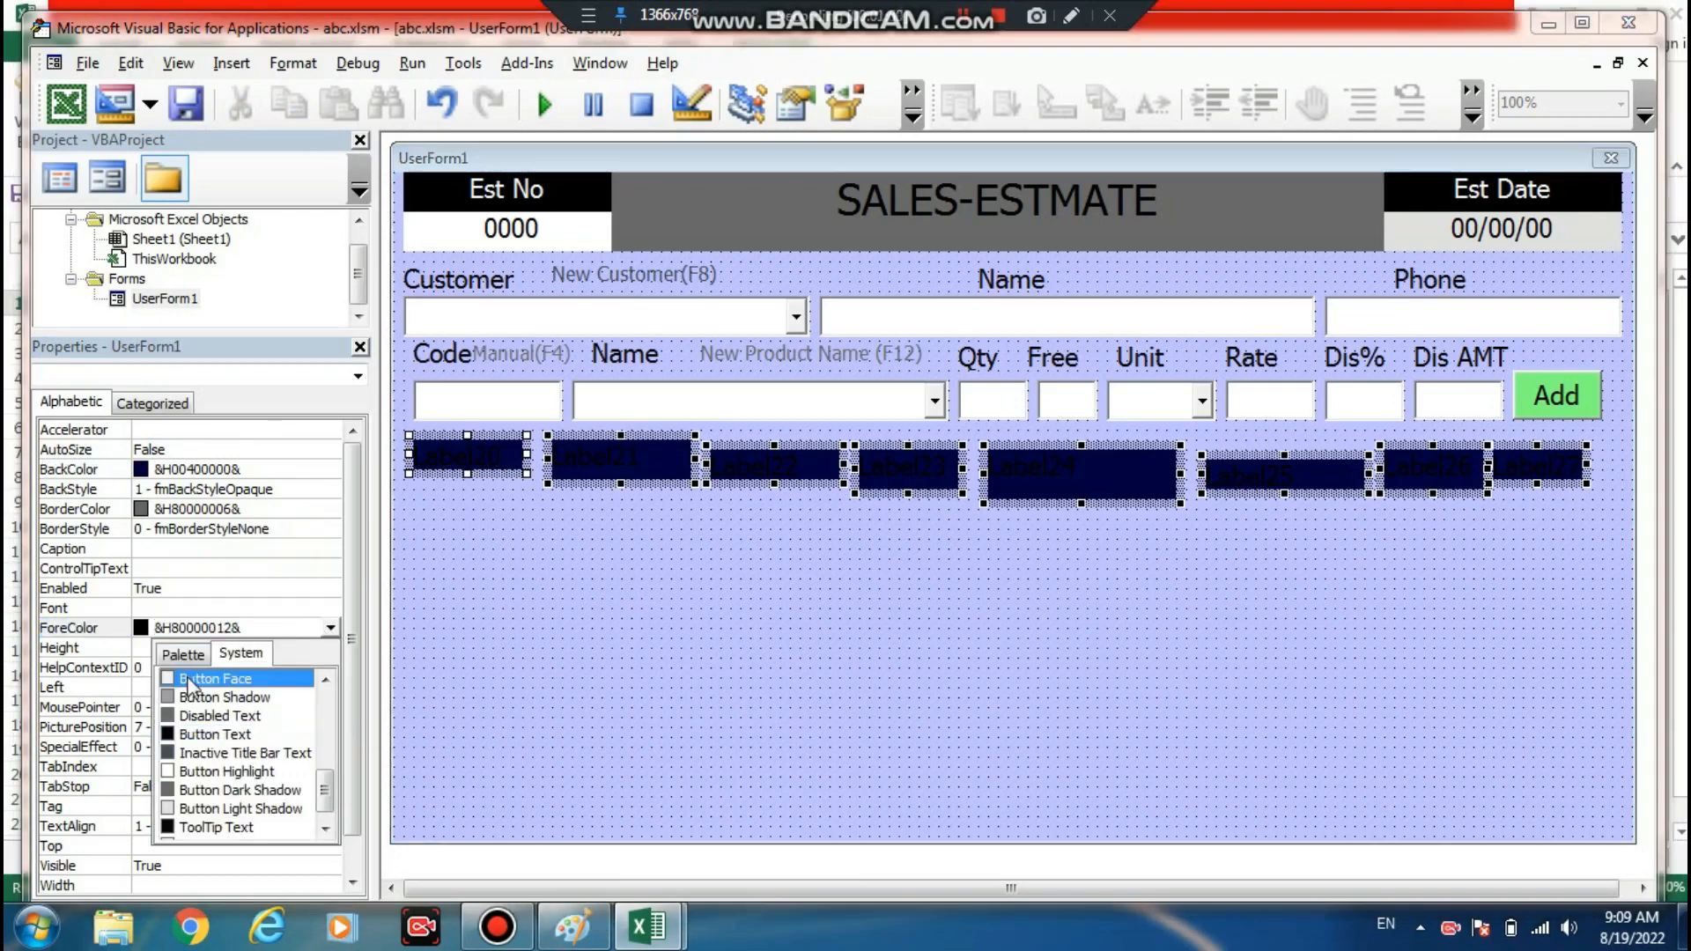
left_click(189, 678)
left_click(555, 547)
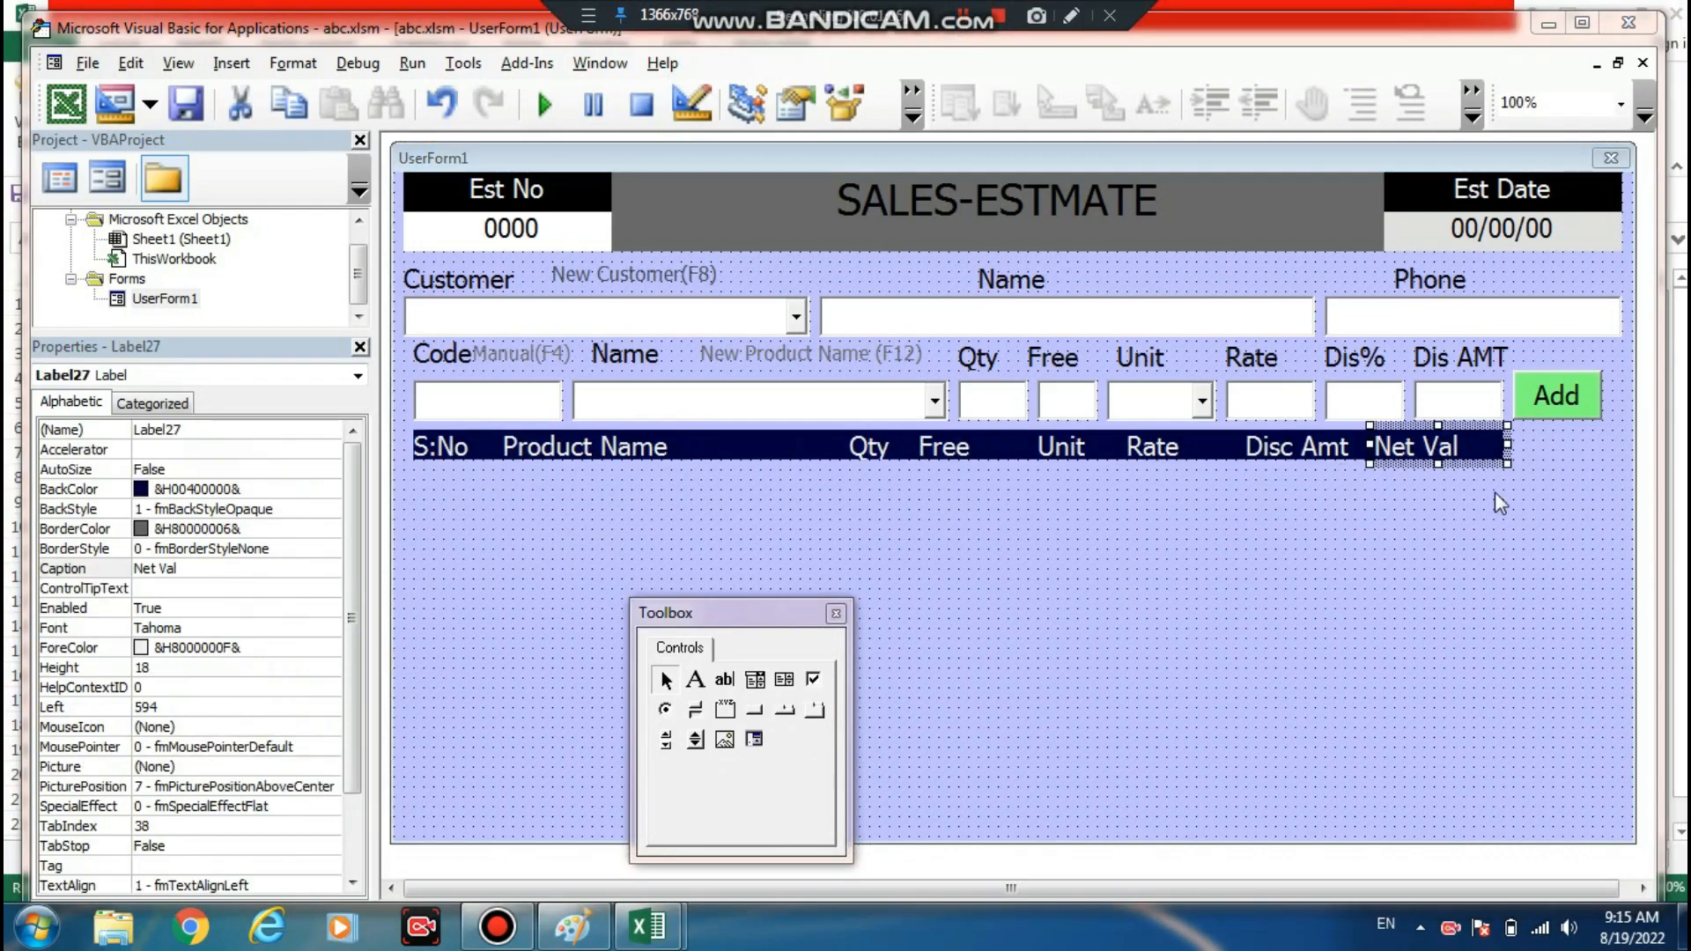
- Move the Net Val heading so it ends under the Add button's outer edge, and place Disc Amt directly before it
left_click_drag(1461, 452, 1559, 458)
left_click(1486, 493)
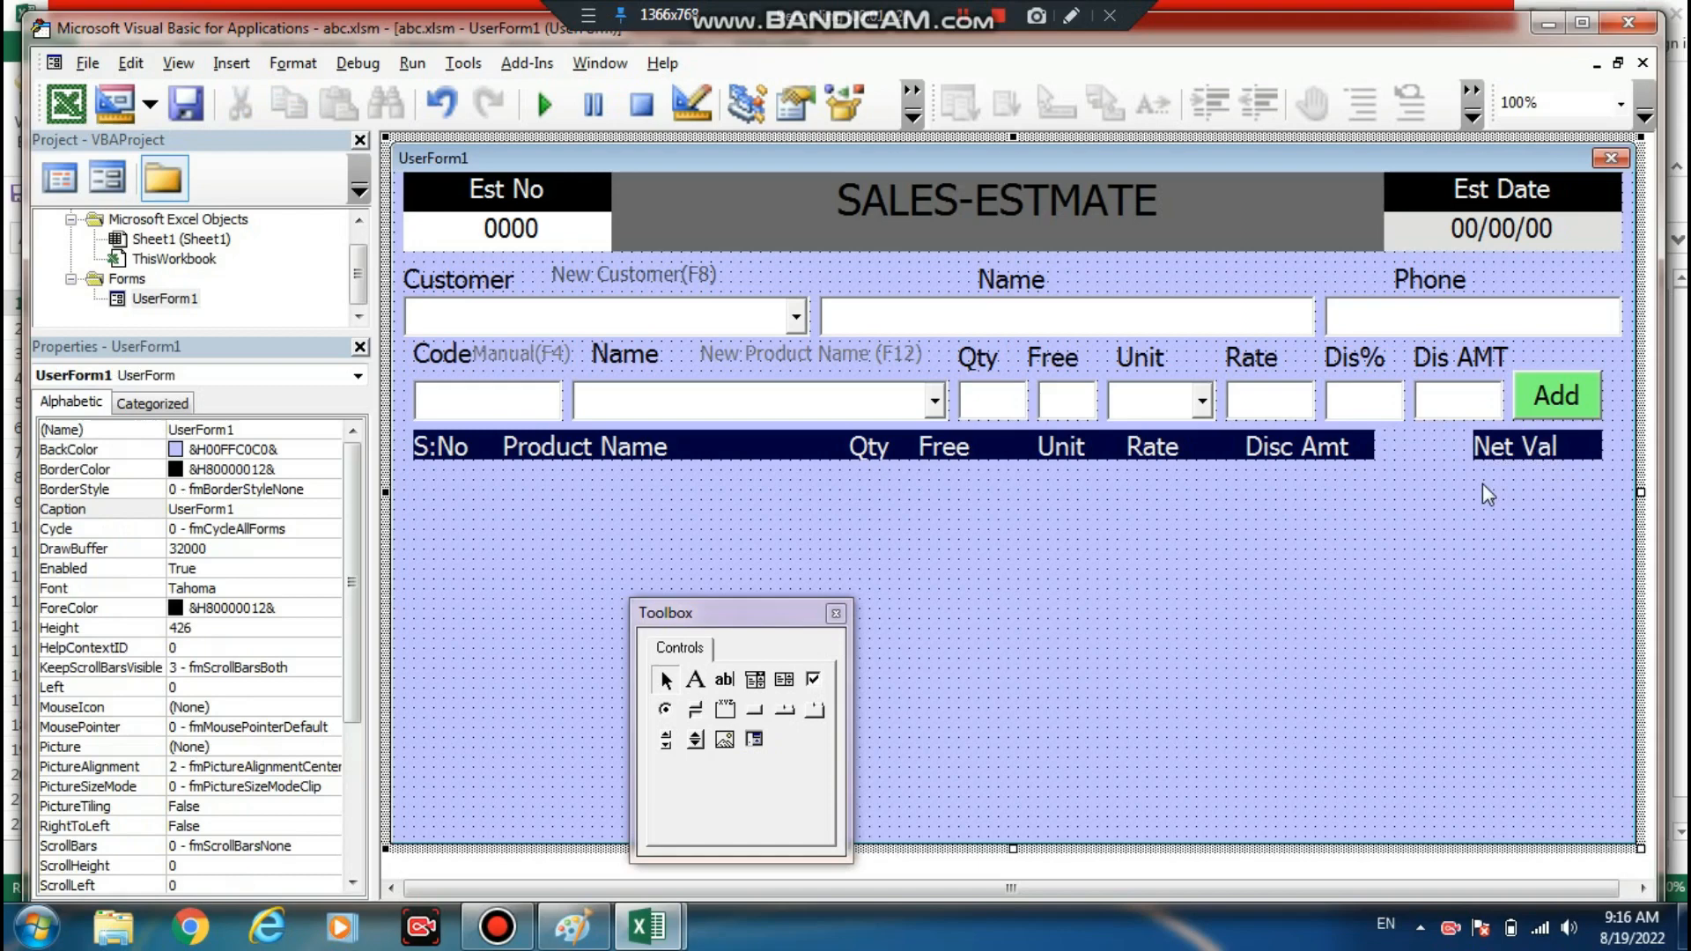
left_click(1350, 453)
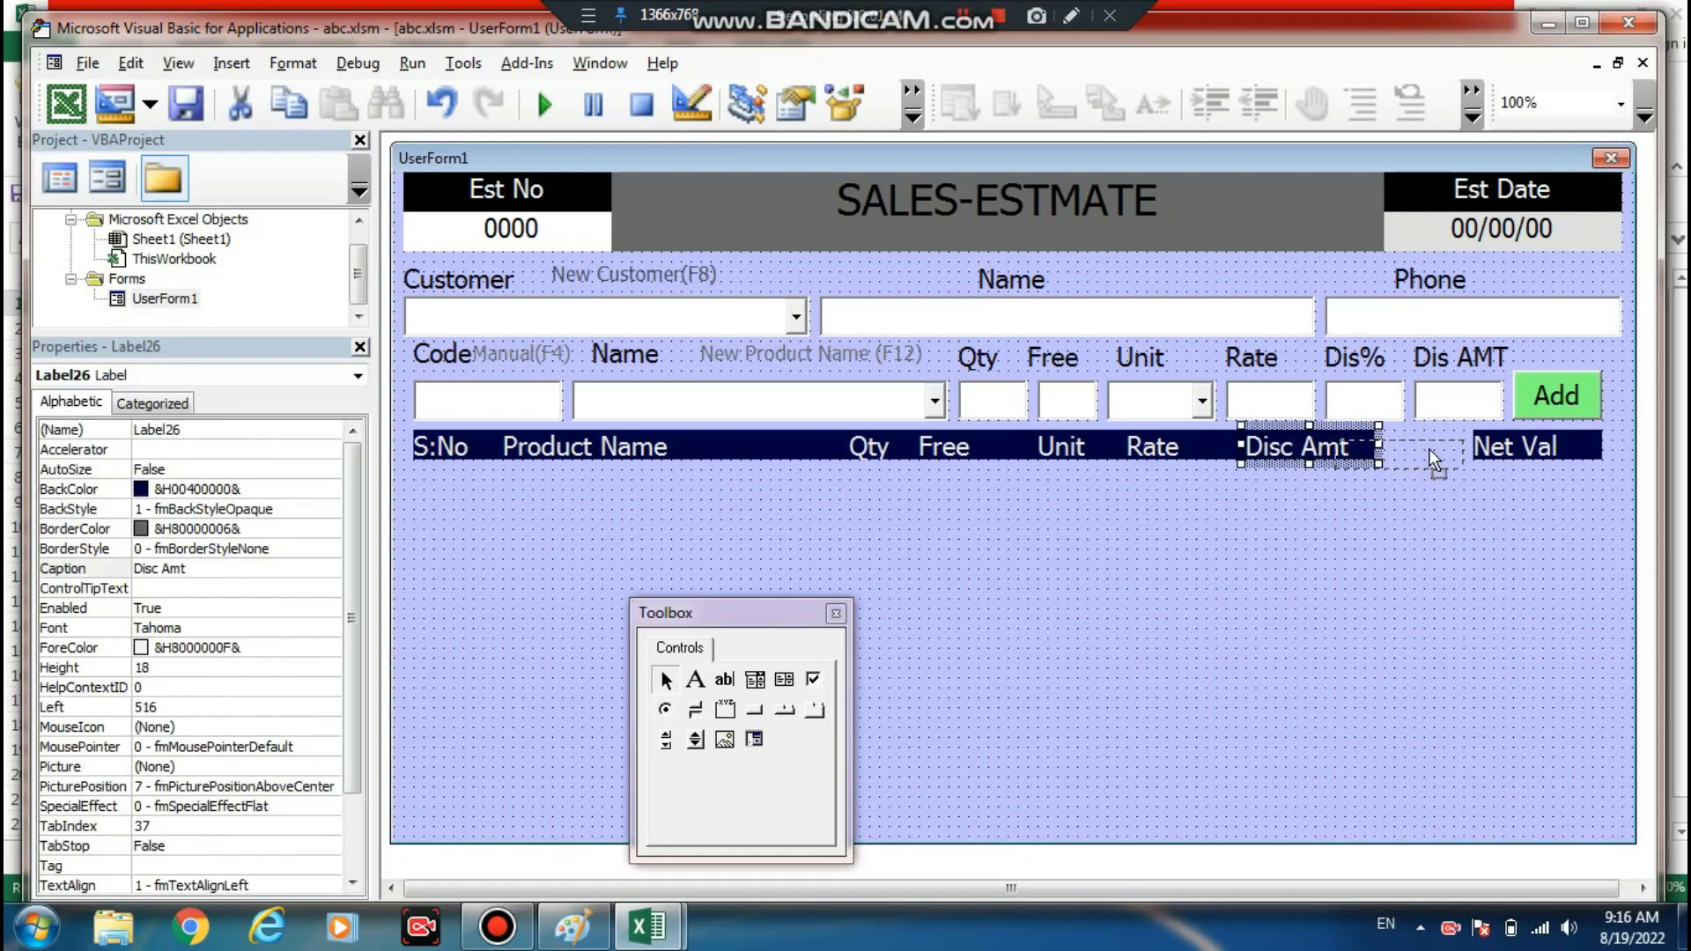
left_click_drag(1429, 447, 1430, 443)
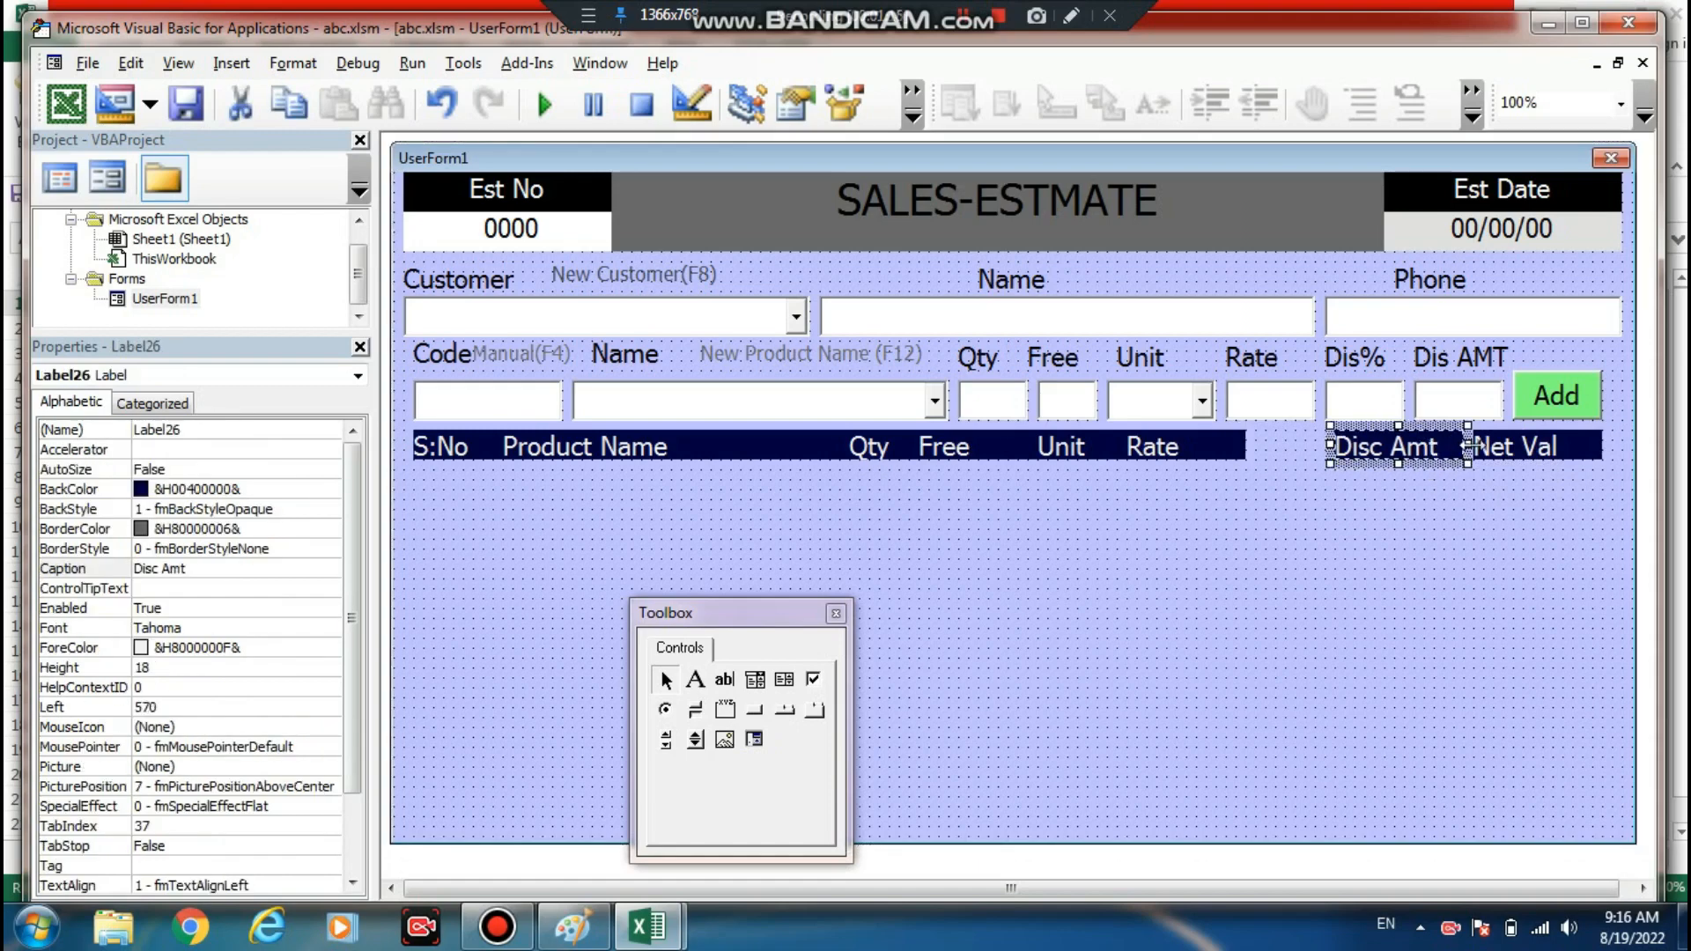
left_click(1439, 502)
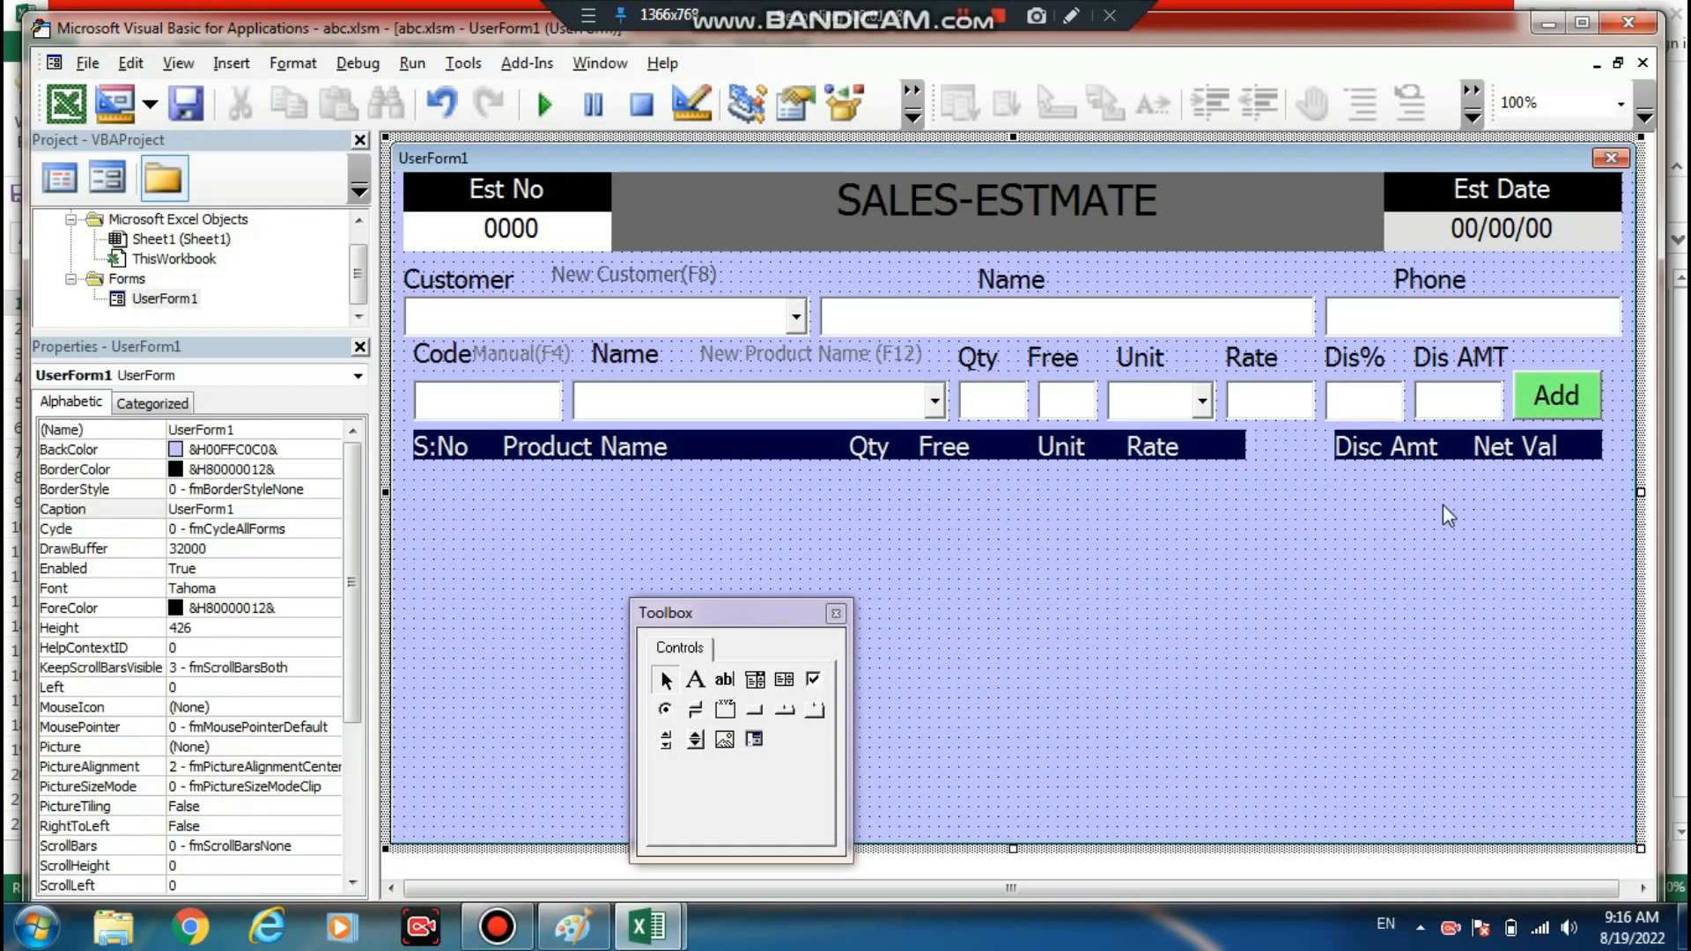
- Position a widened Disc Amt heading directly after Rate, and extend Net Val to meet it so the heading bar is continuous
left_click(1222, 449)
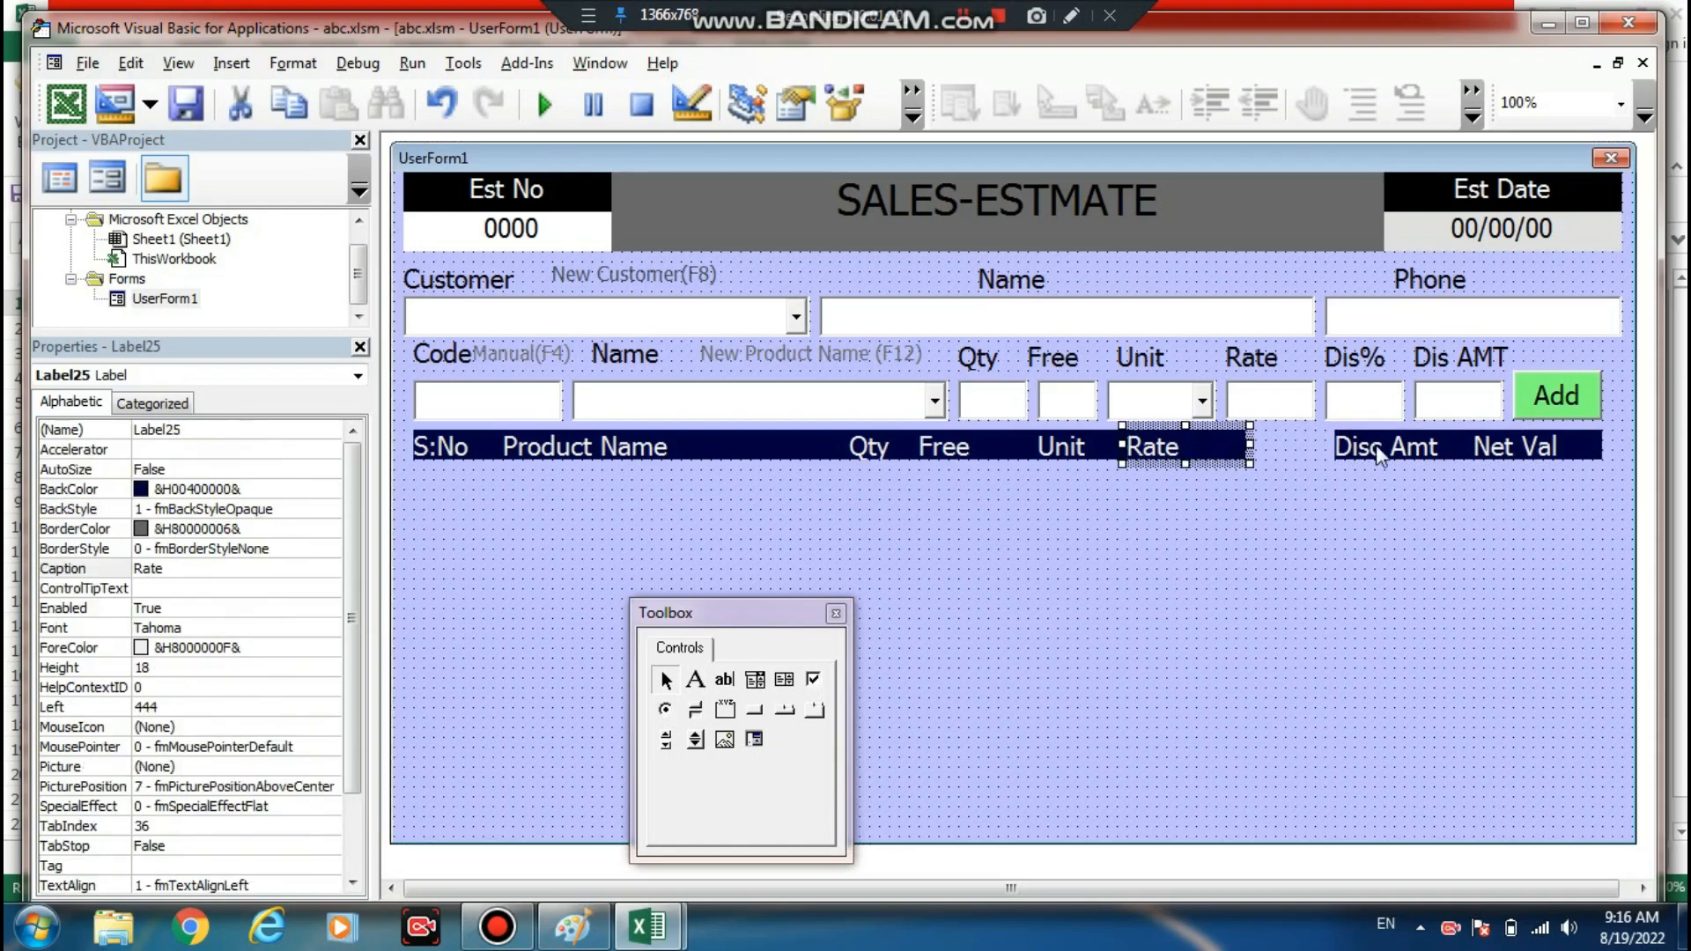
left_click_drag(1375, 446, 1243, 447)
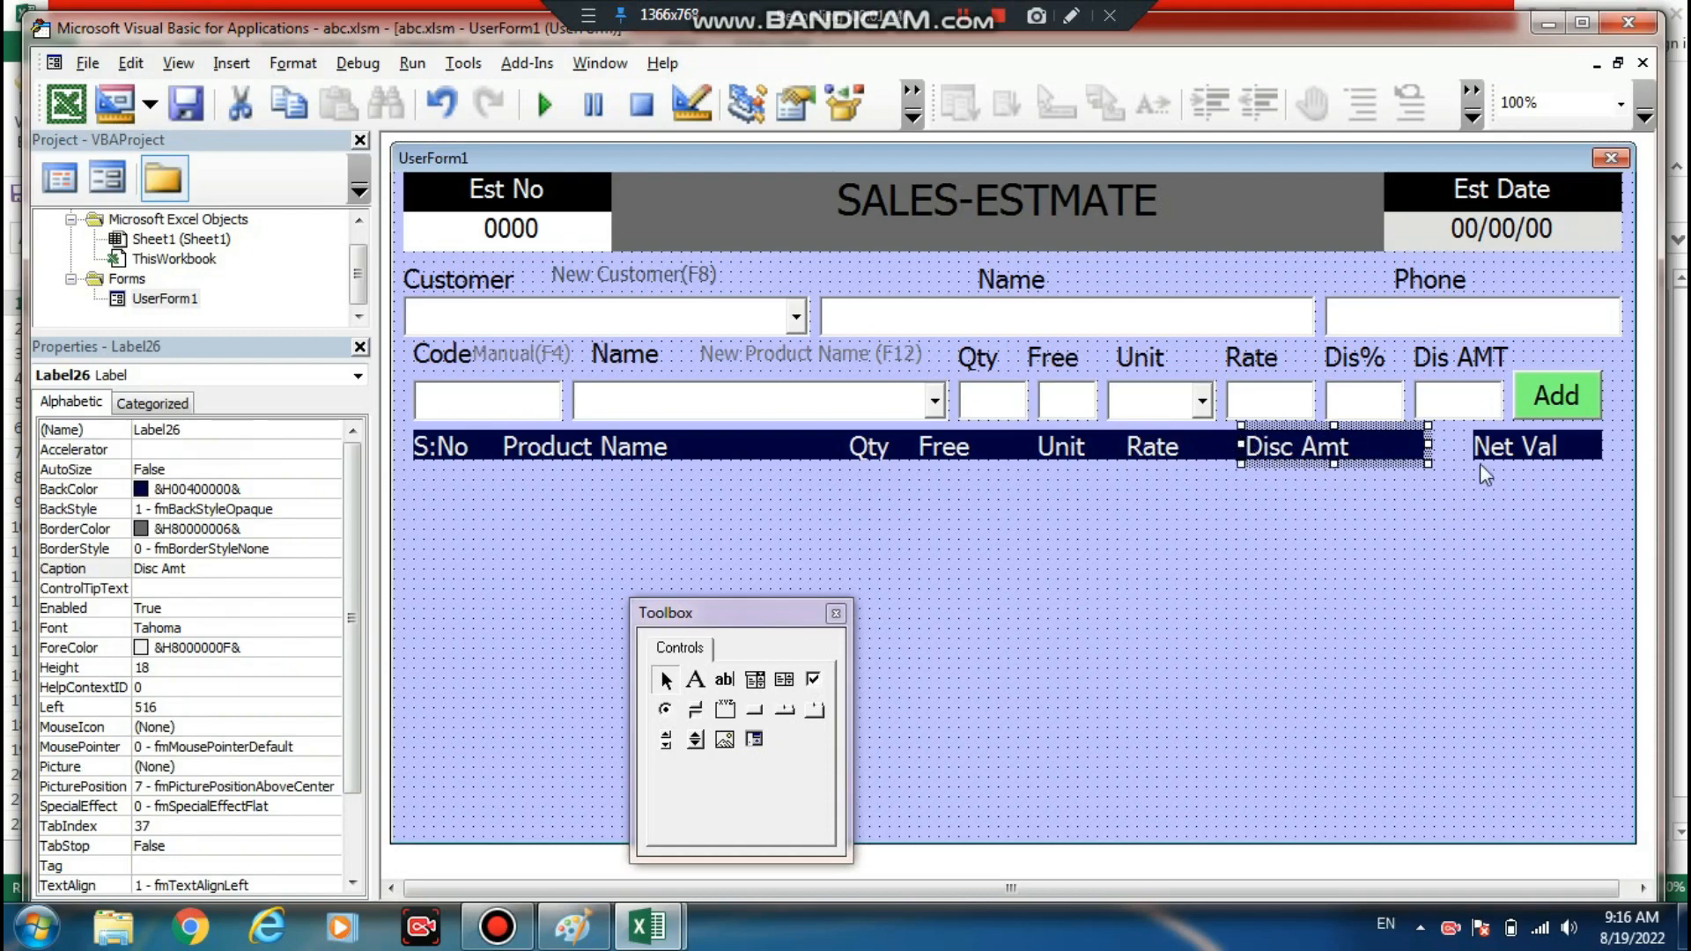
left_click(1501, 451)
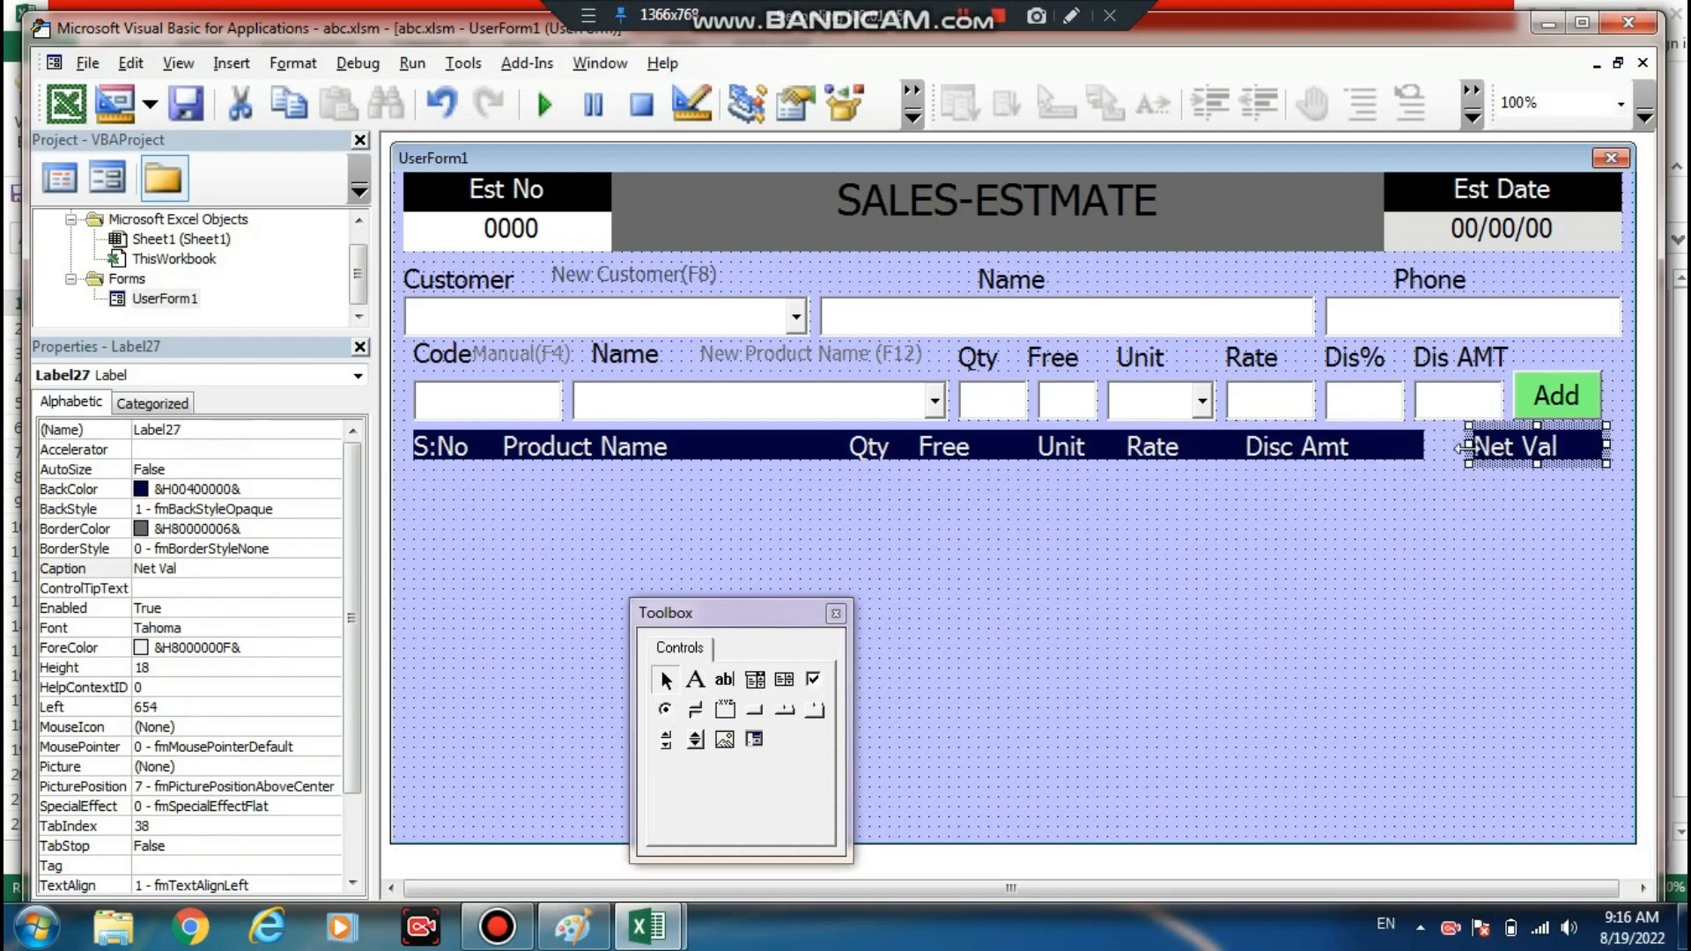
left_click_drag(1418, 443, 1419, 445)
left_click(1437, 550)
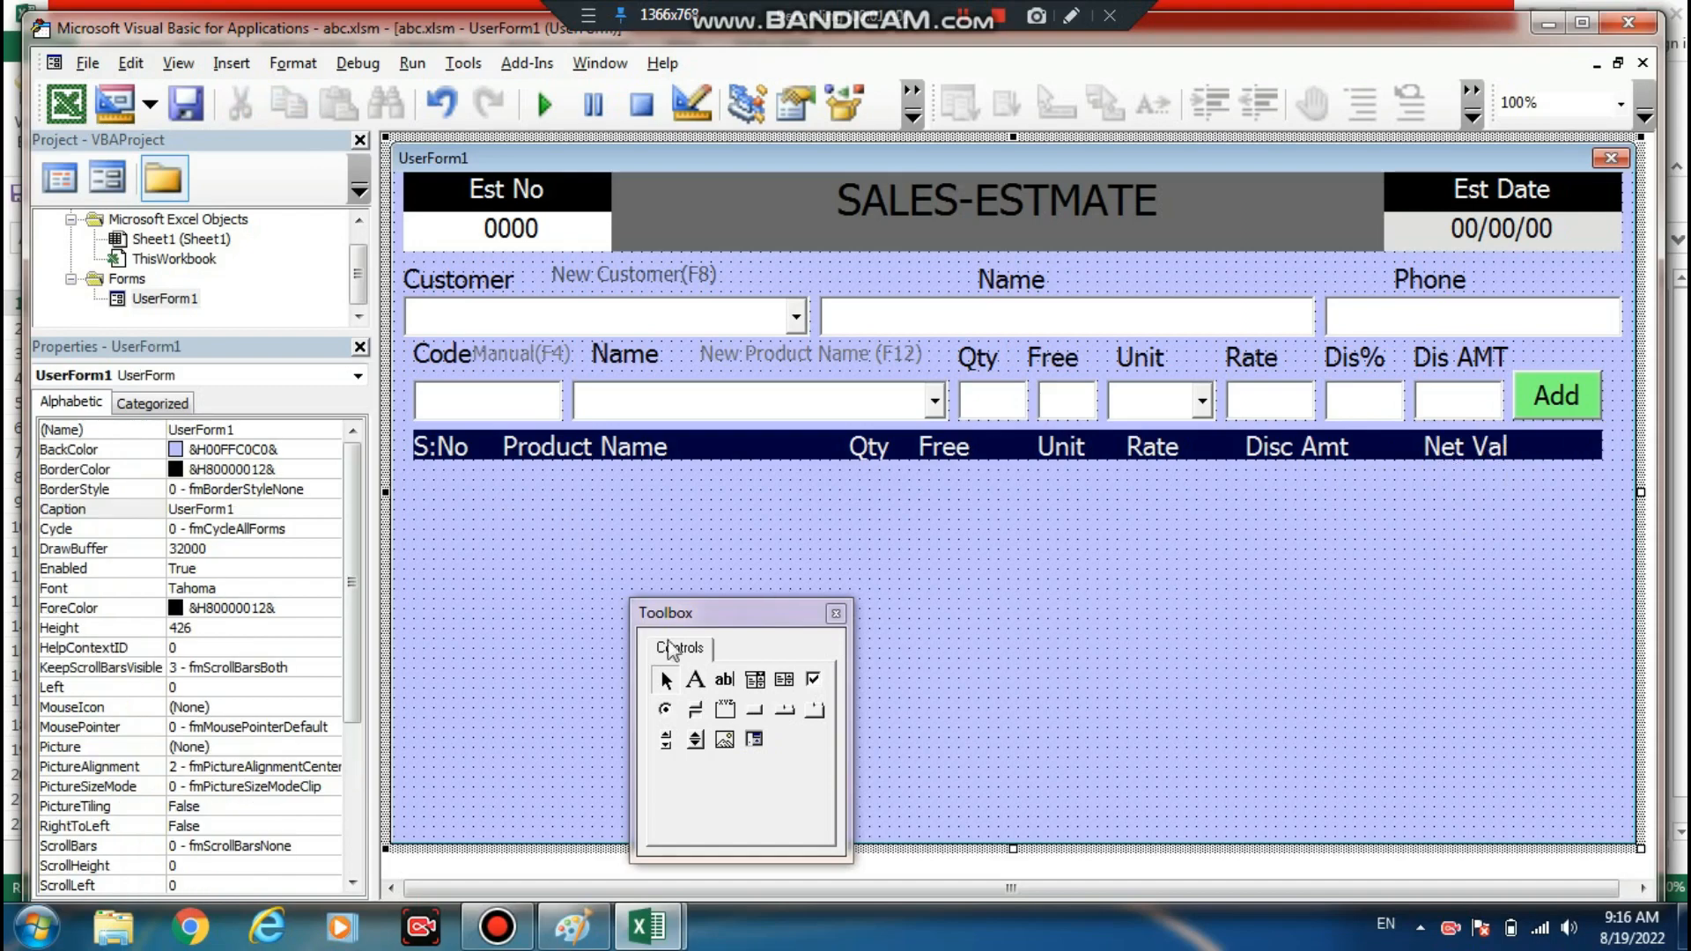
- Draw a list box about 150 high across the width of the navy heading bar and place it directly beneath the bar
left_click_drag(696, 613, 342, 140)
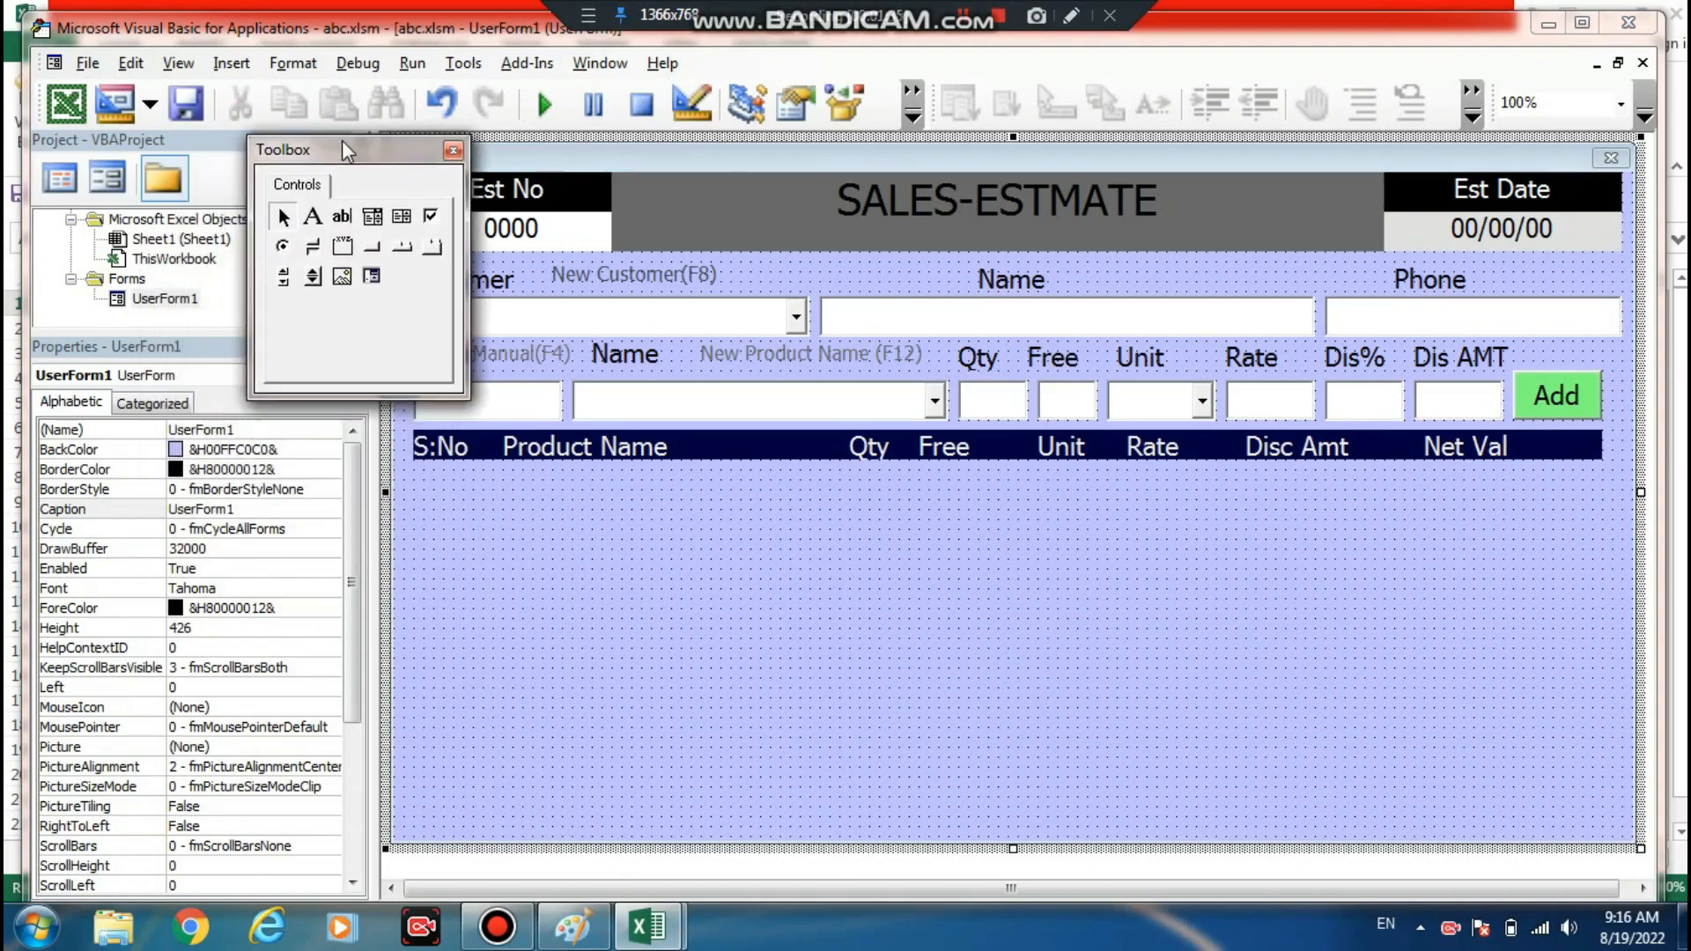
left_click(396, 218)
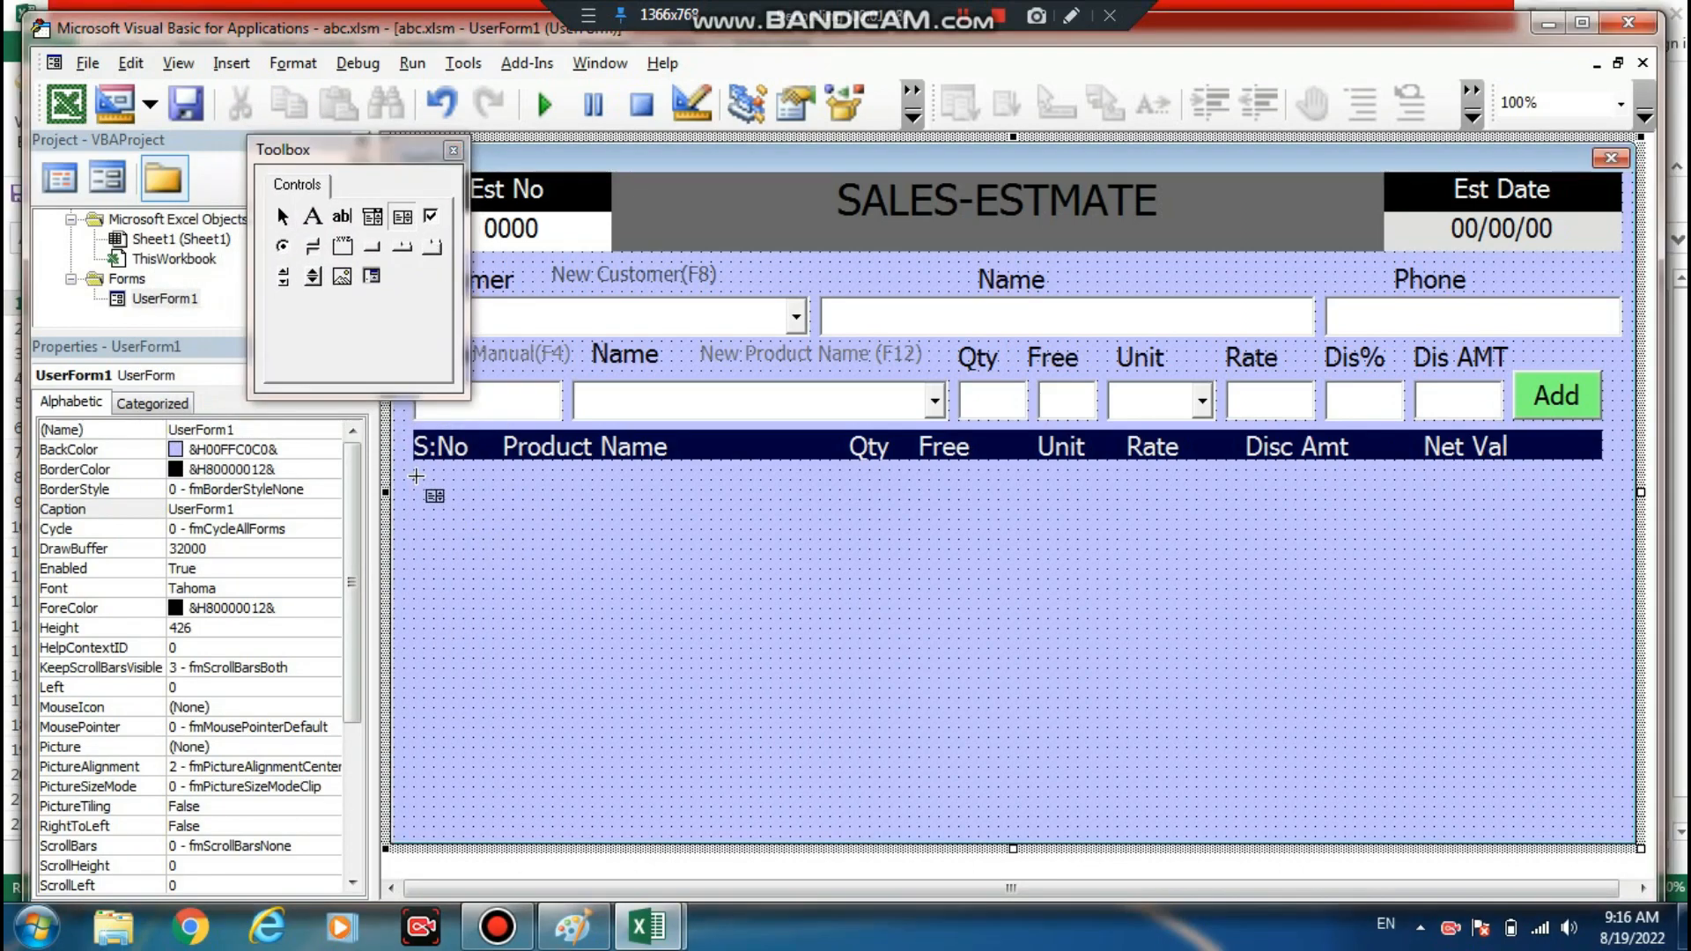
left_click_drag(415, 476, 1603, 730)
left_click_drag(1598, 730, 1601, 730)
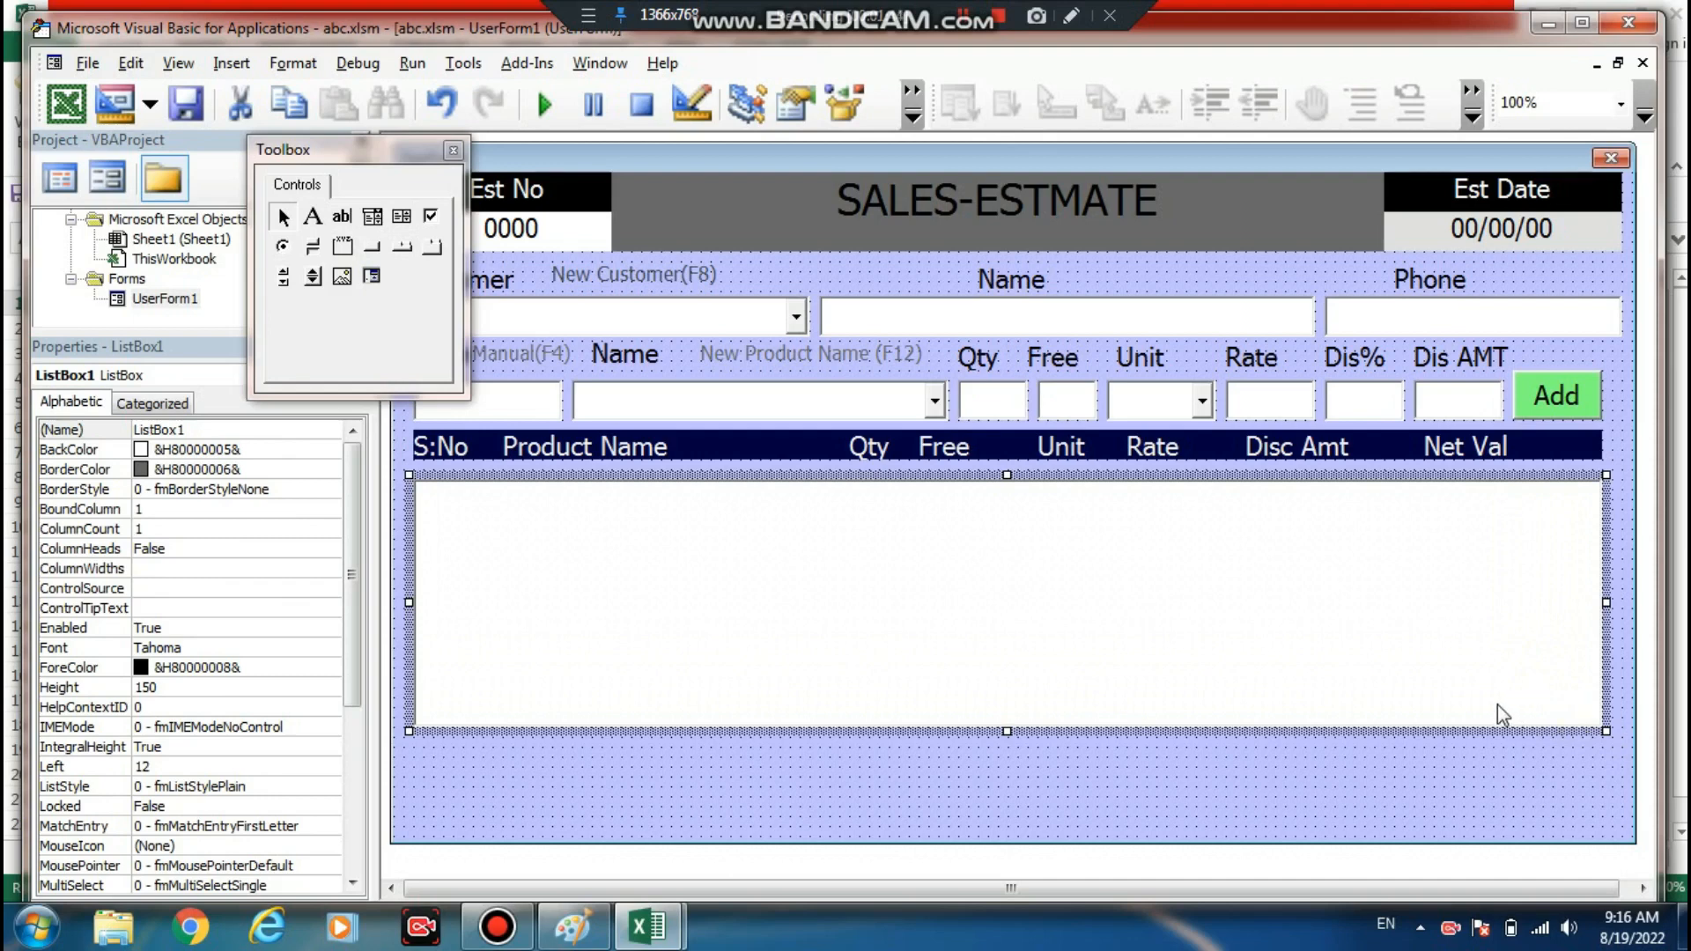
left_click_drag(1459, 686, 1460, 675)
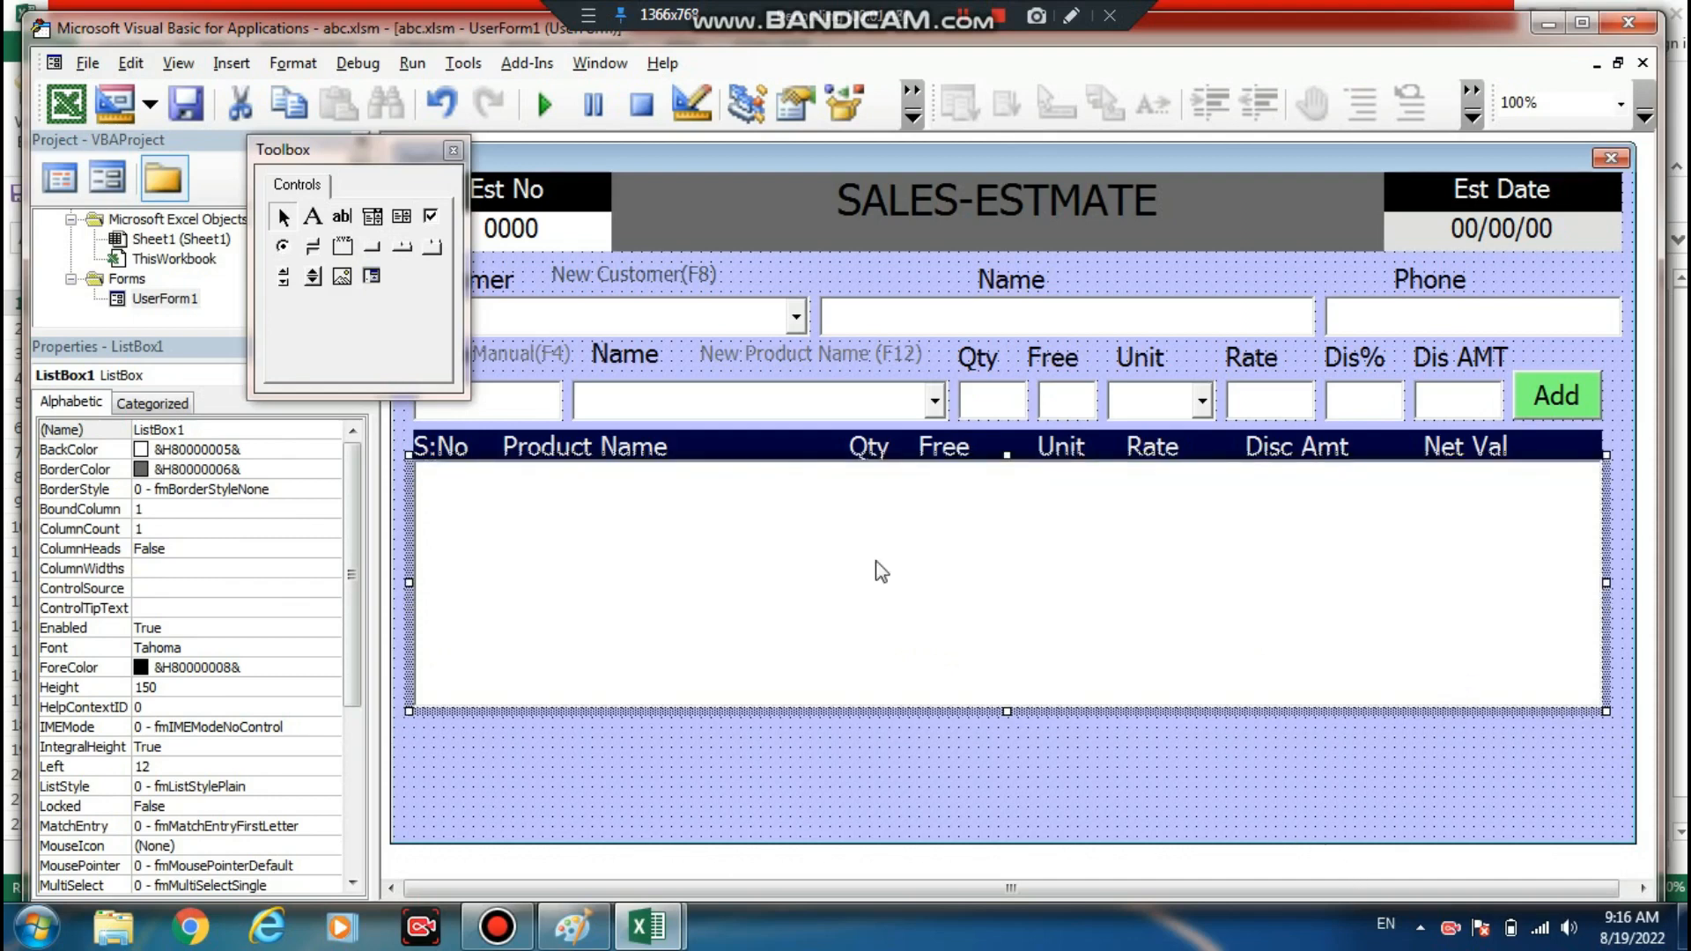
- Run the sales estimate form to preview its layout, and close it to return to the designer
left_click_drag(384, 157, 226, 286)
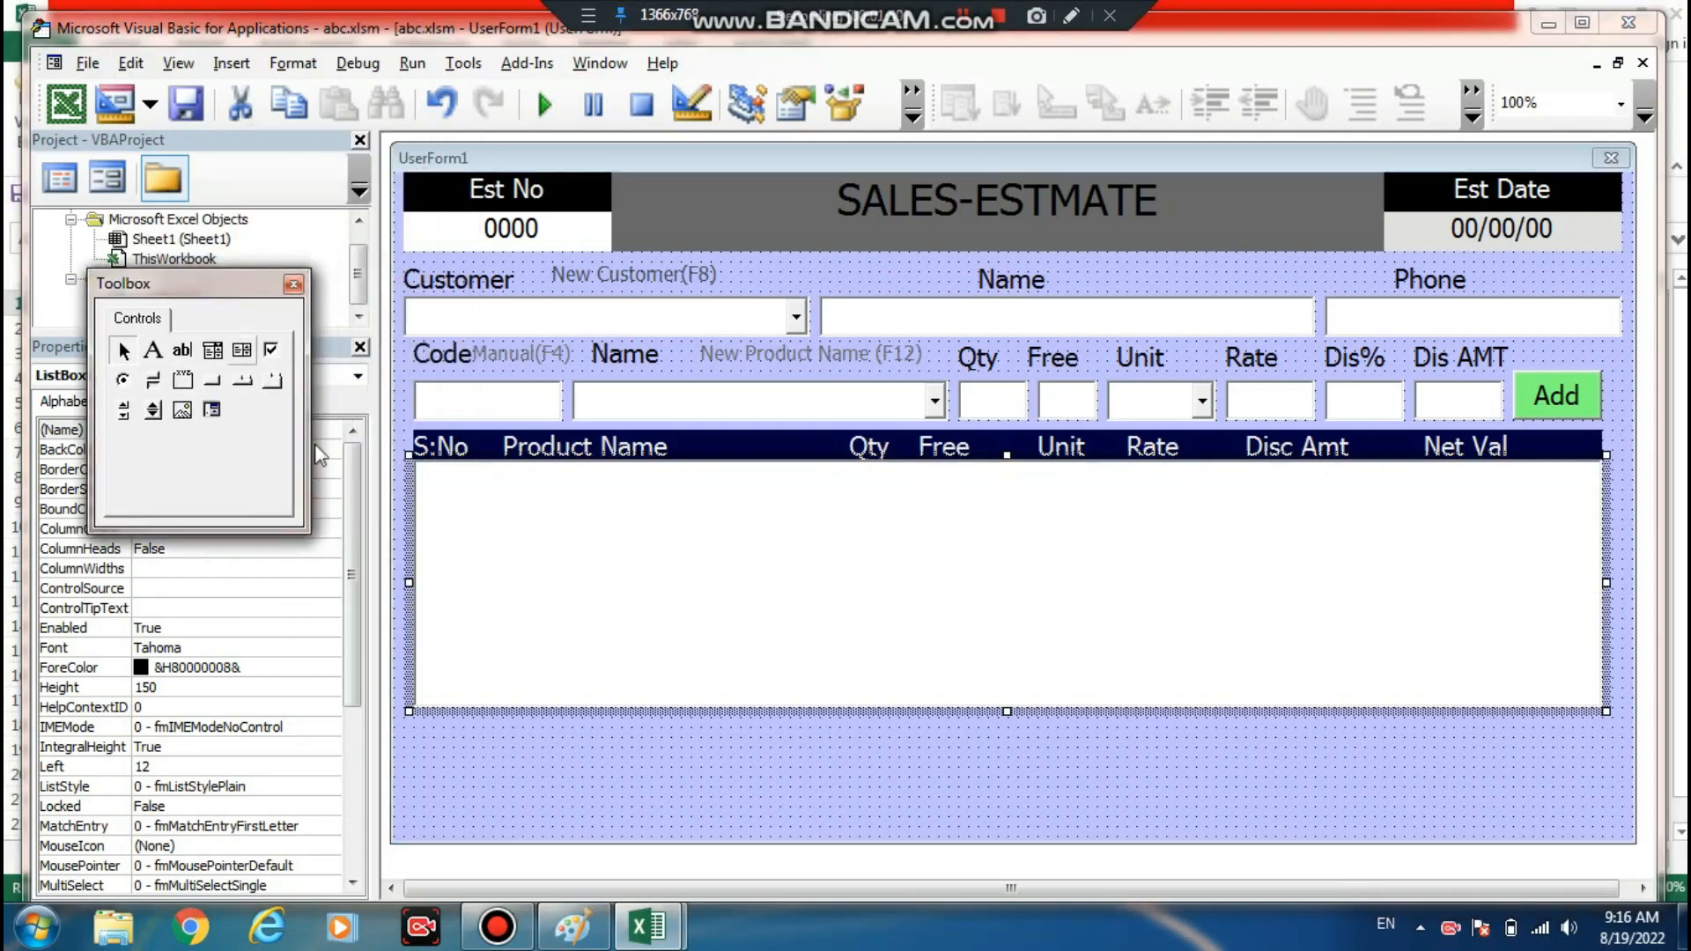
left_click(537, 781)
left_click(544, 103)
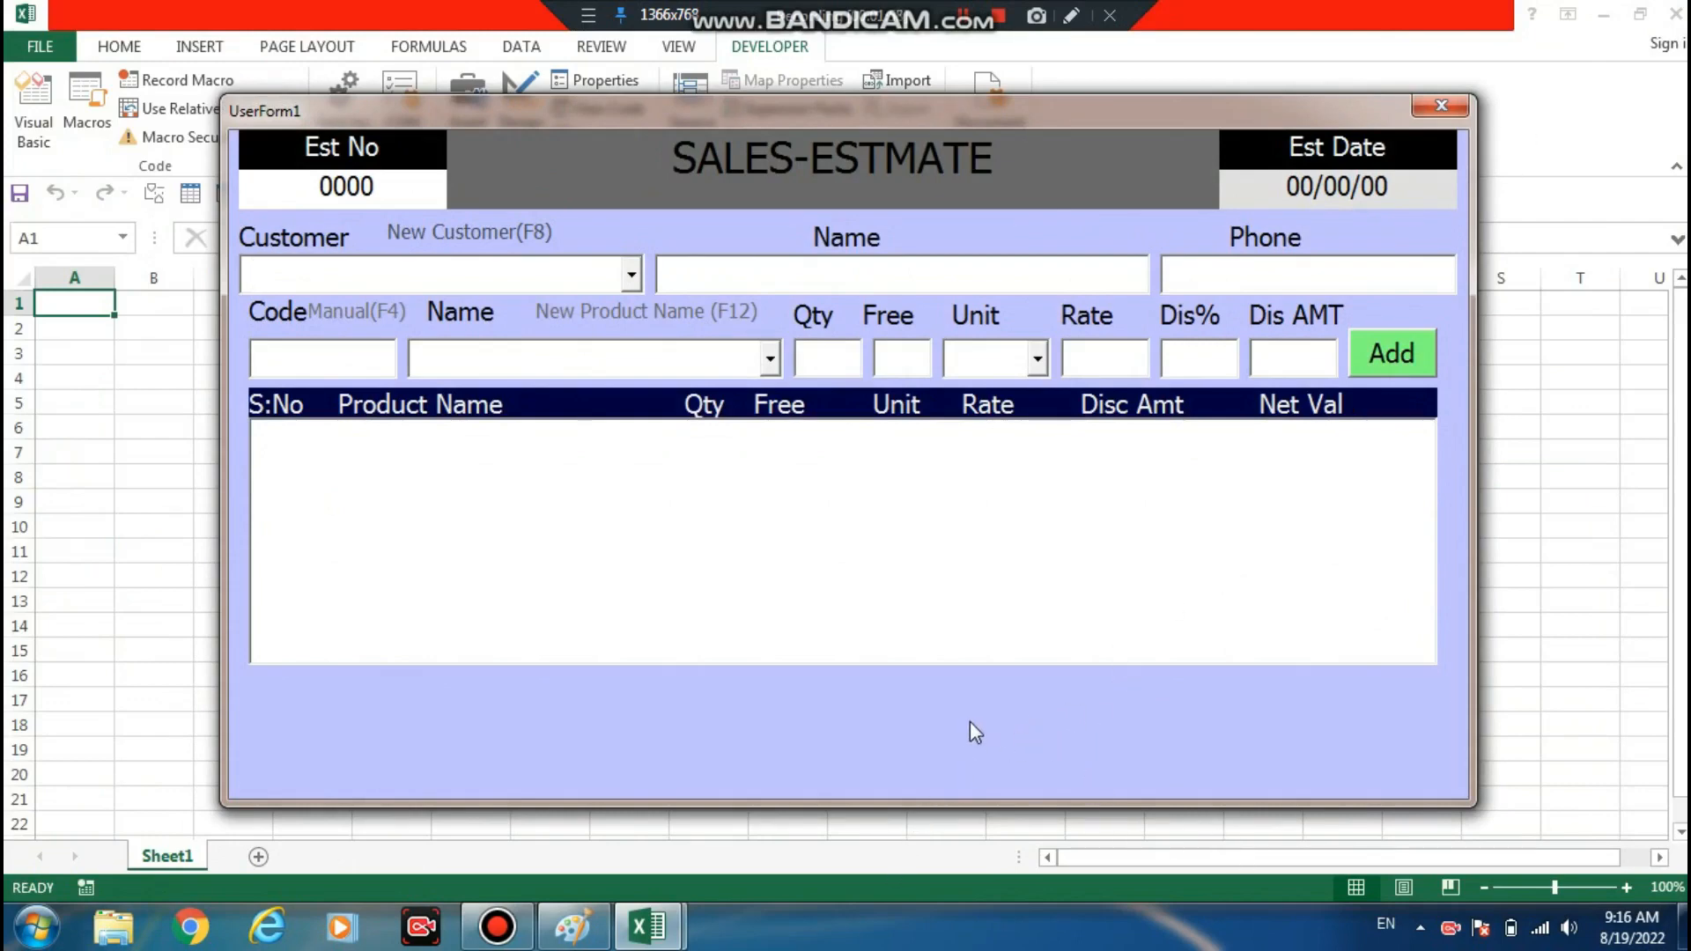
left_click(1455, 102)
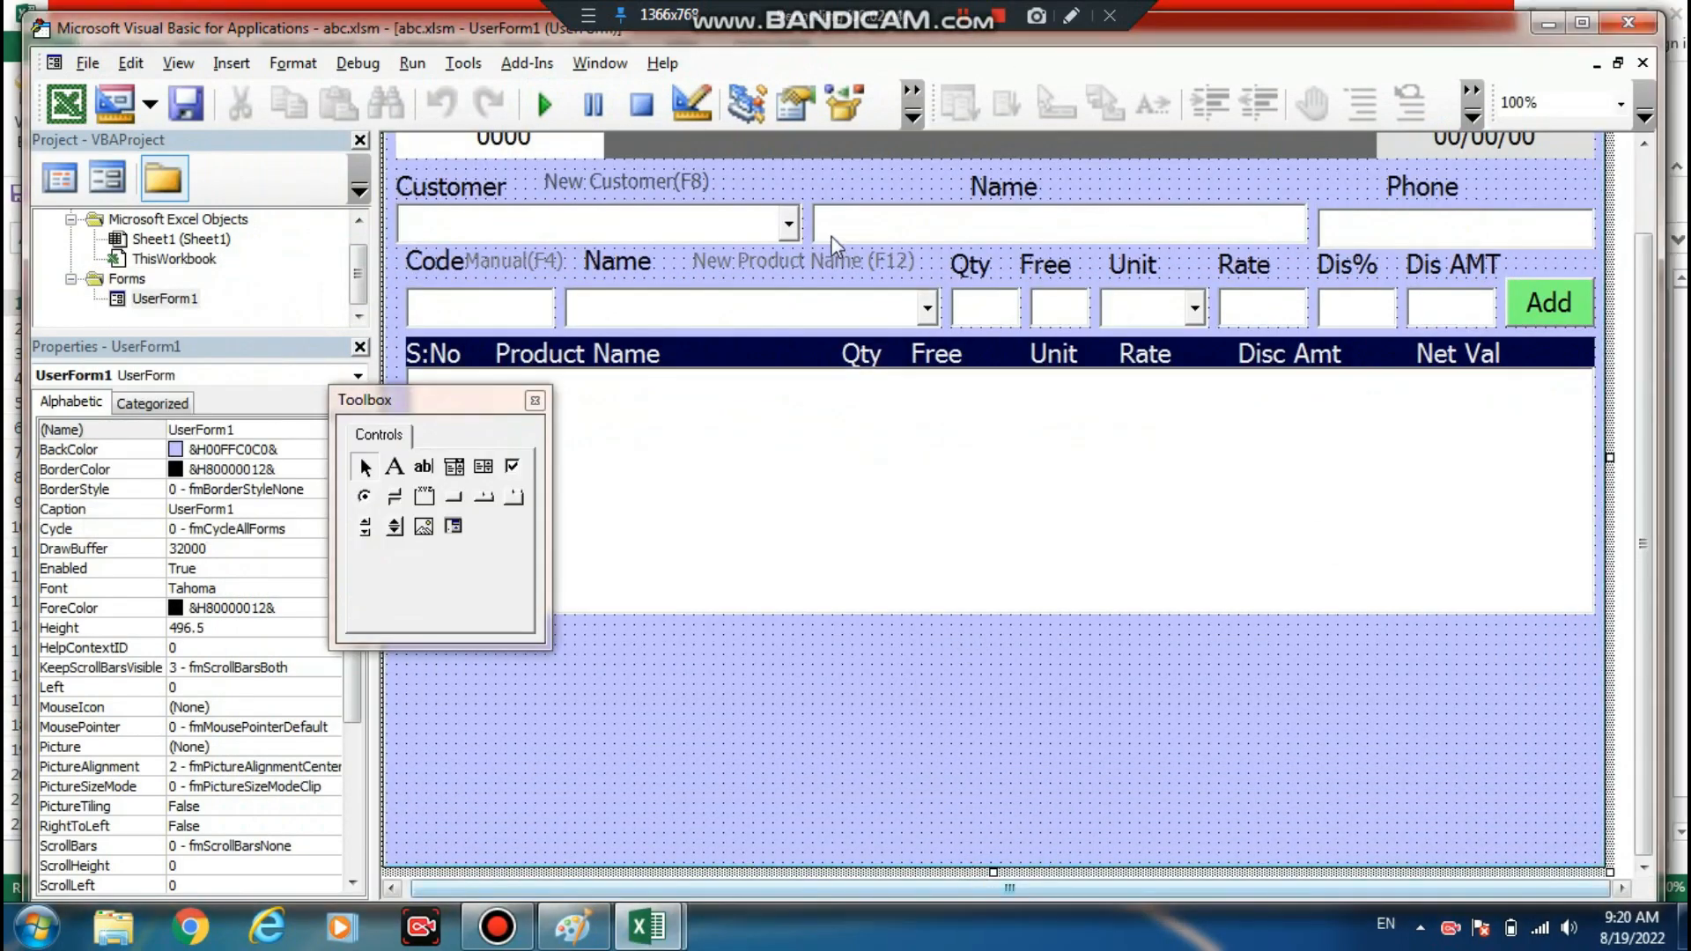
left_click(562, 104)
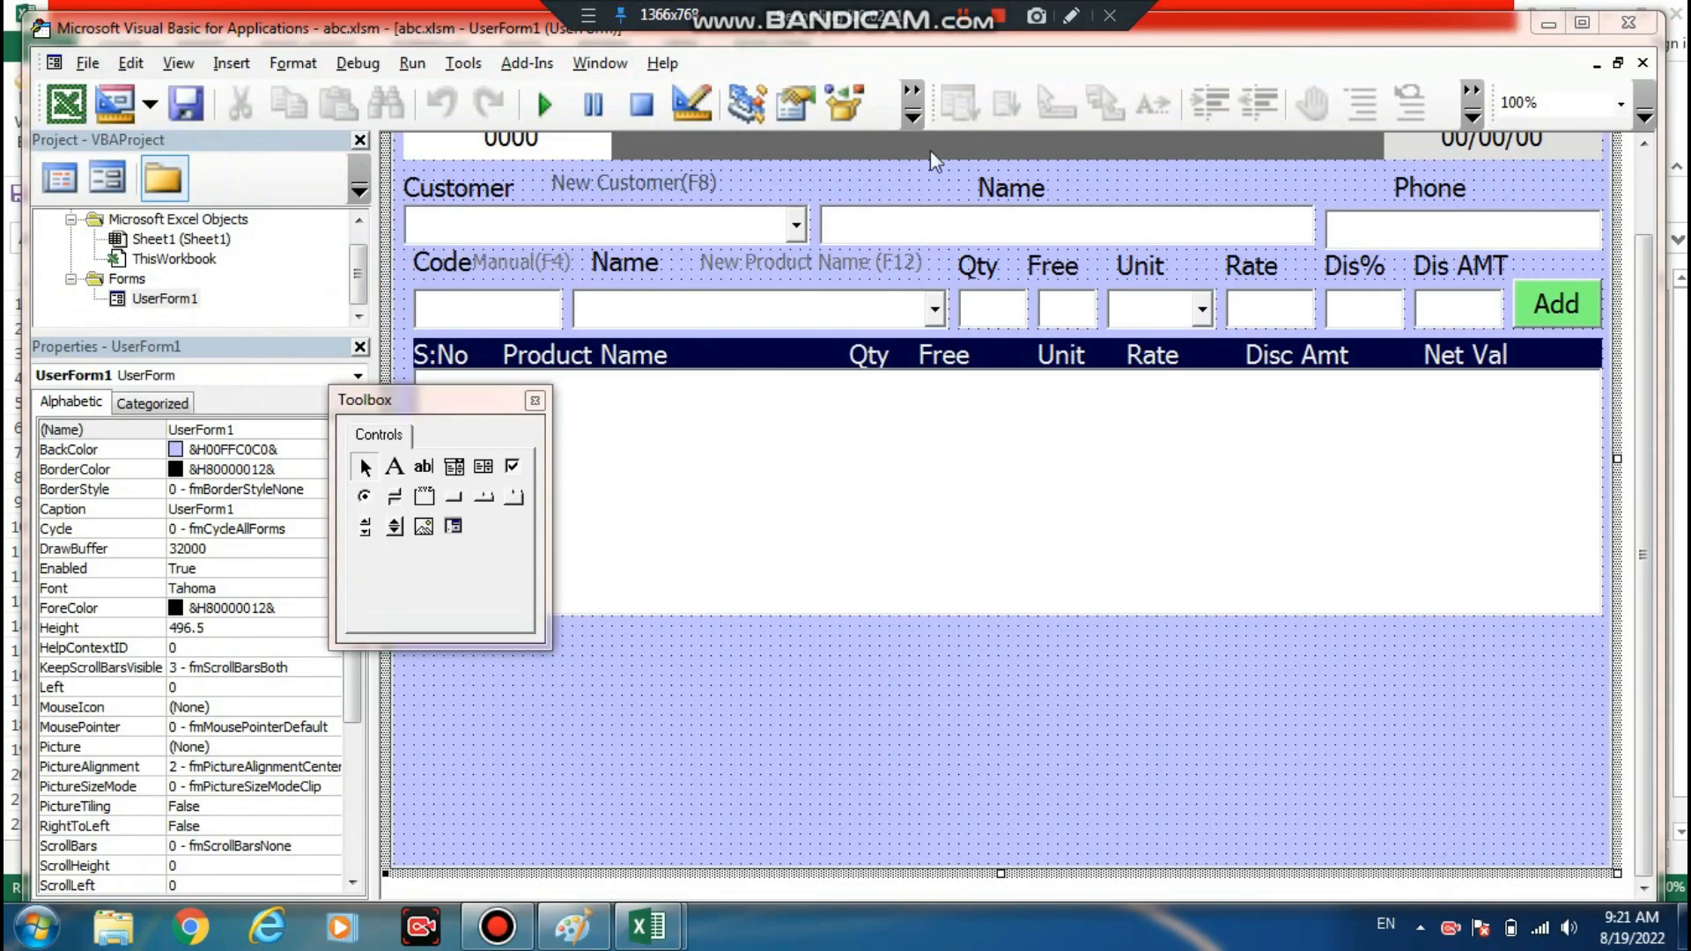
left_click(1430, 47)
- Draw two labels about 30 high, one above the other, beneath the outer end of the list box
left_click(395, 466)
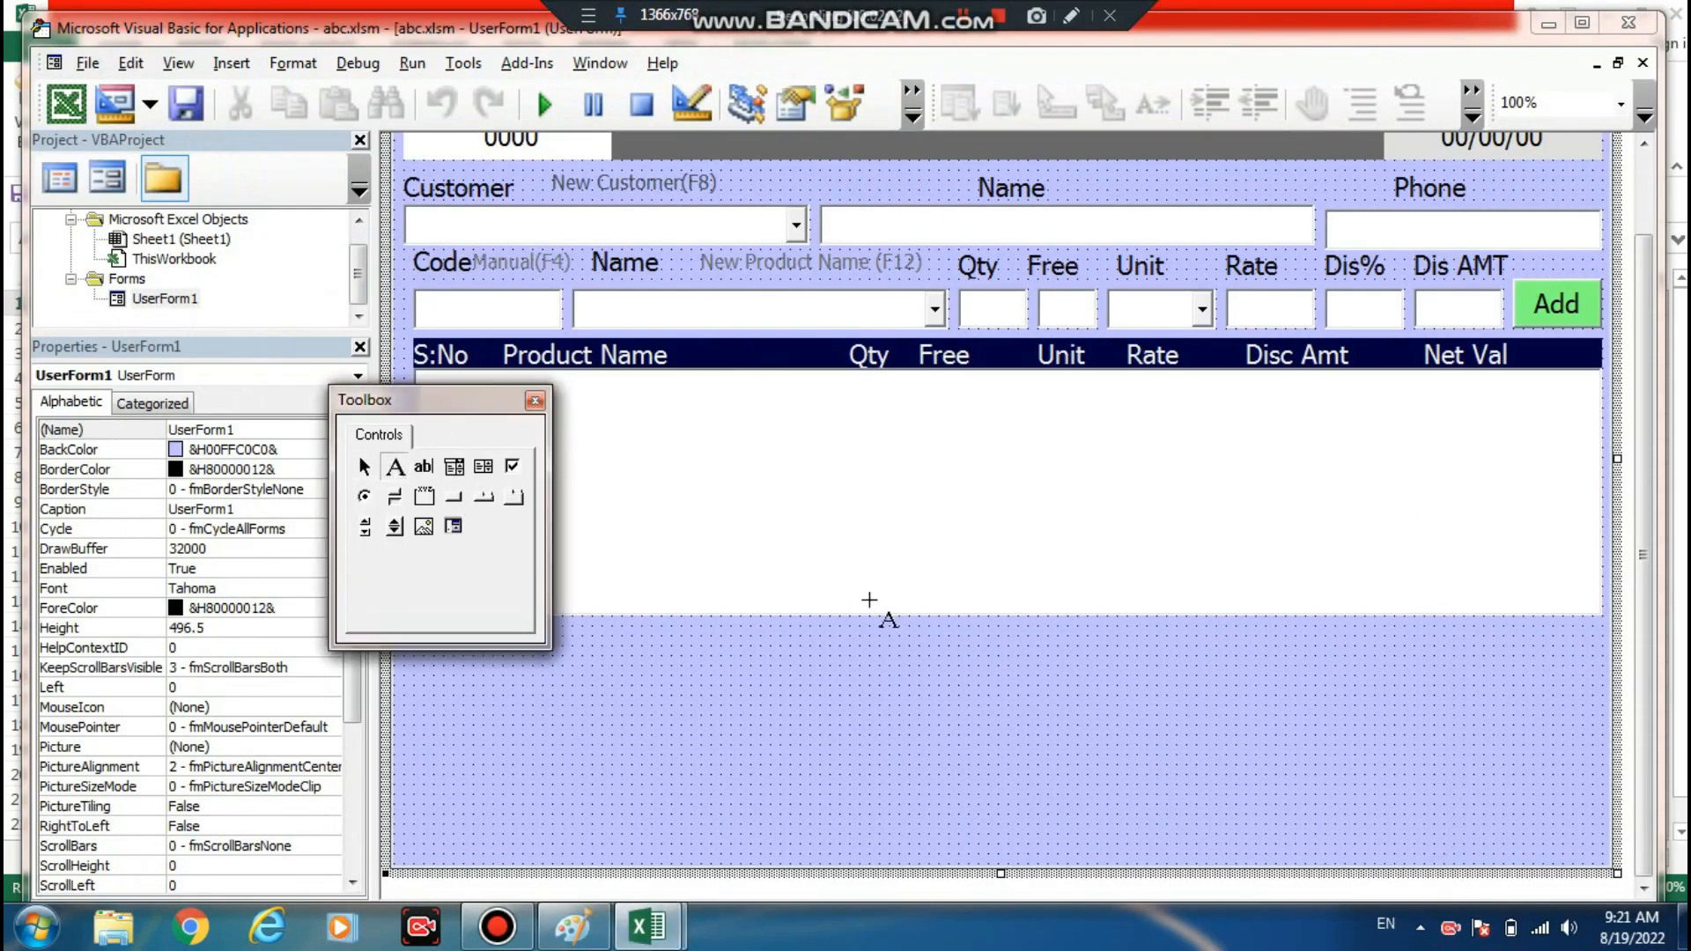
left_click_drag(1293, 654, 1429, 709)
left_click(394, 466)
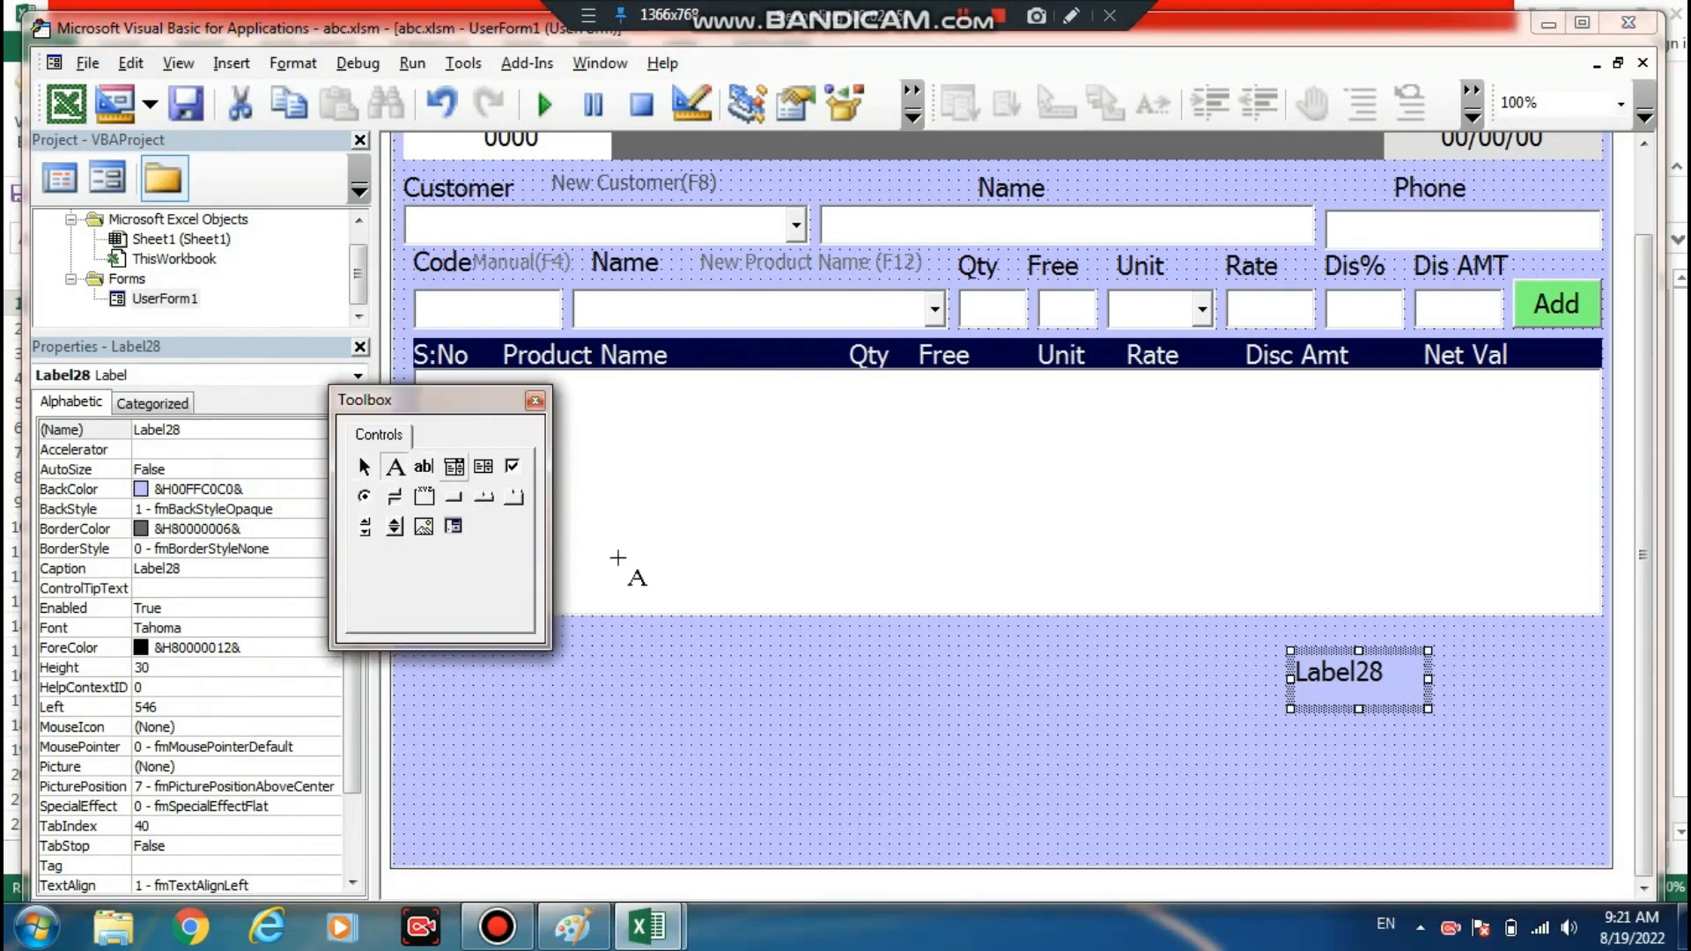
left_click_drag(1273, 721, 1428, 777)
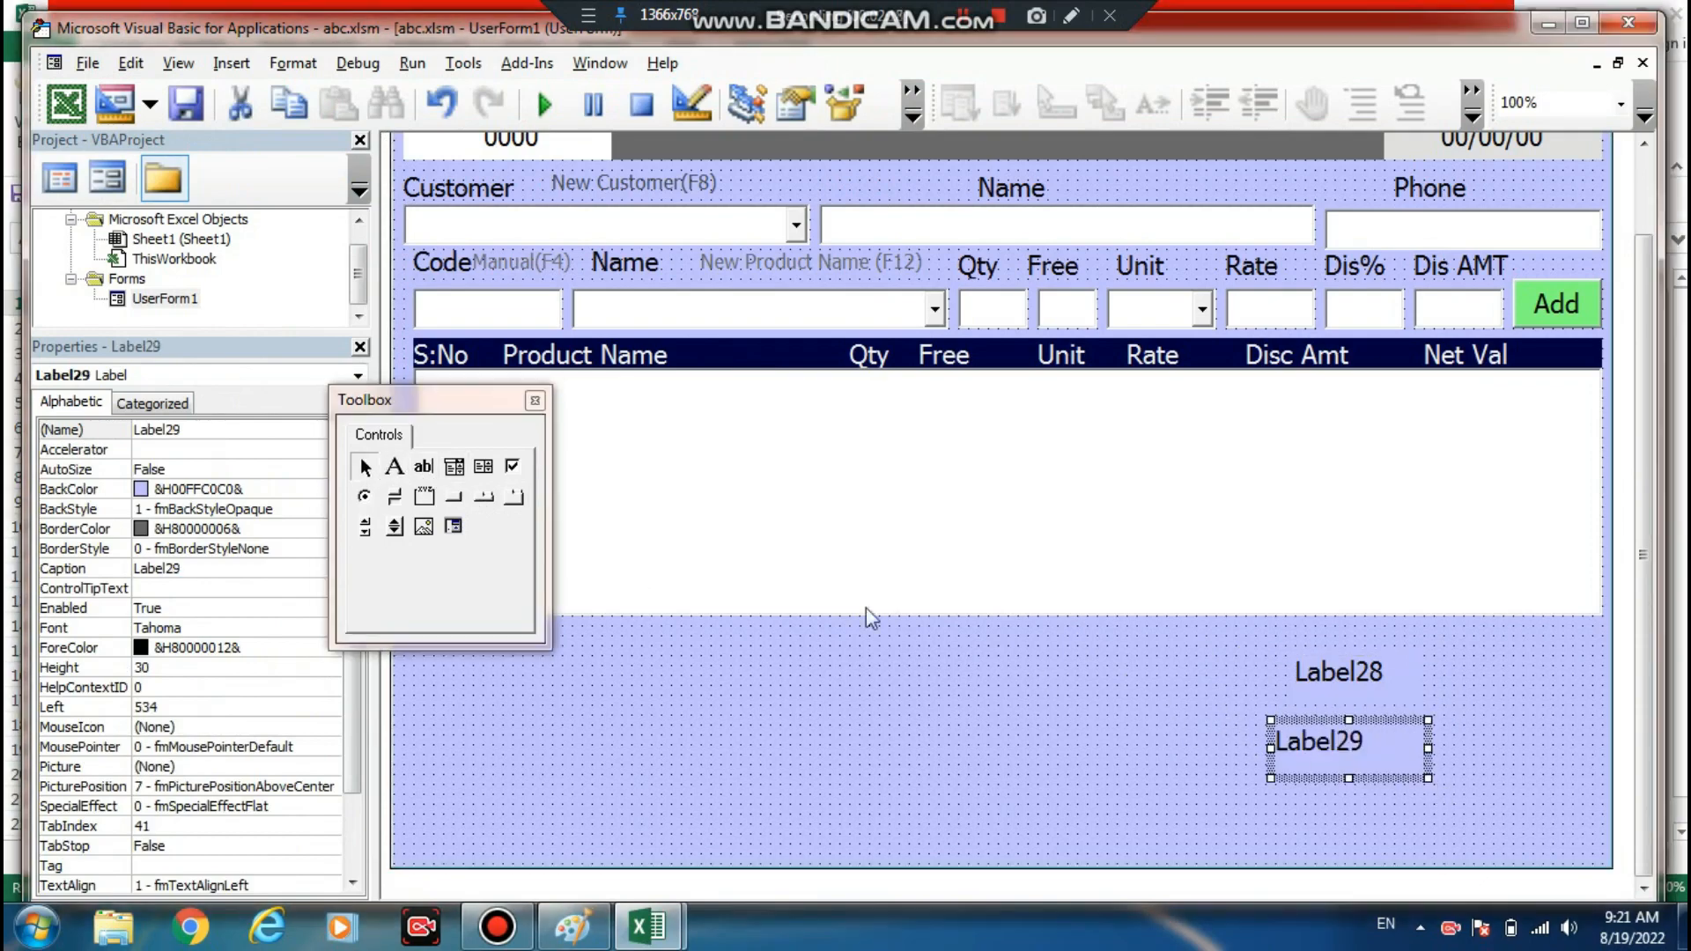
- Draw a text box about 24 high beside each of the two new labels beneath the list box
left_click(424, 476)
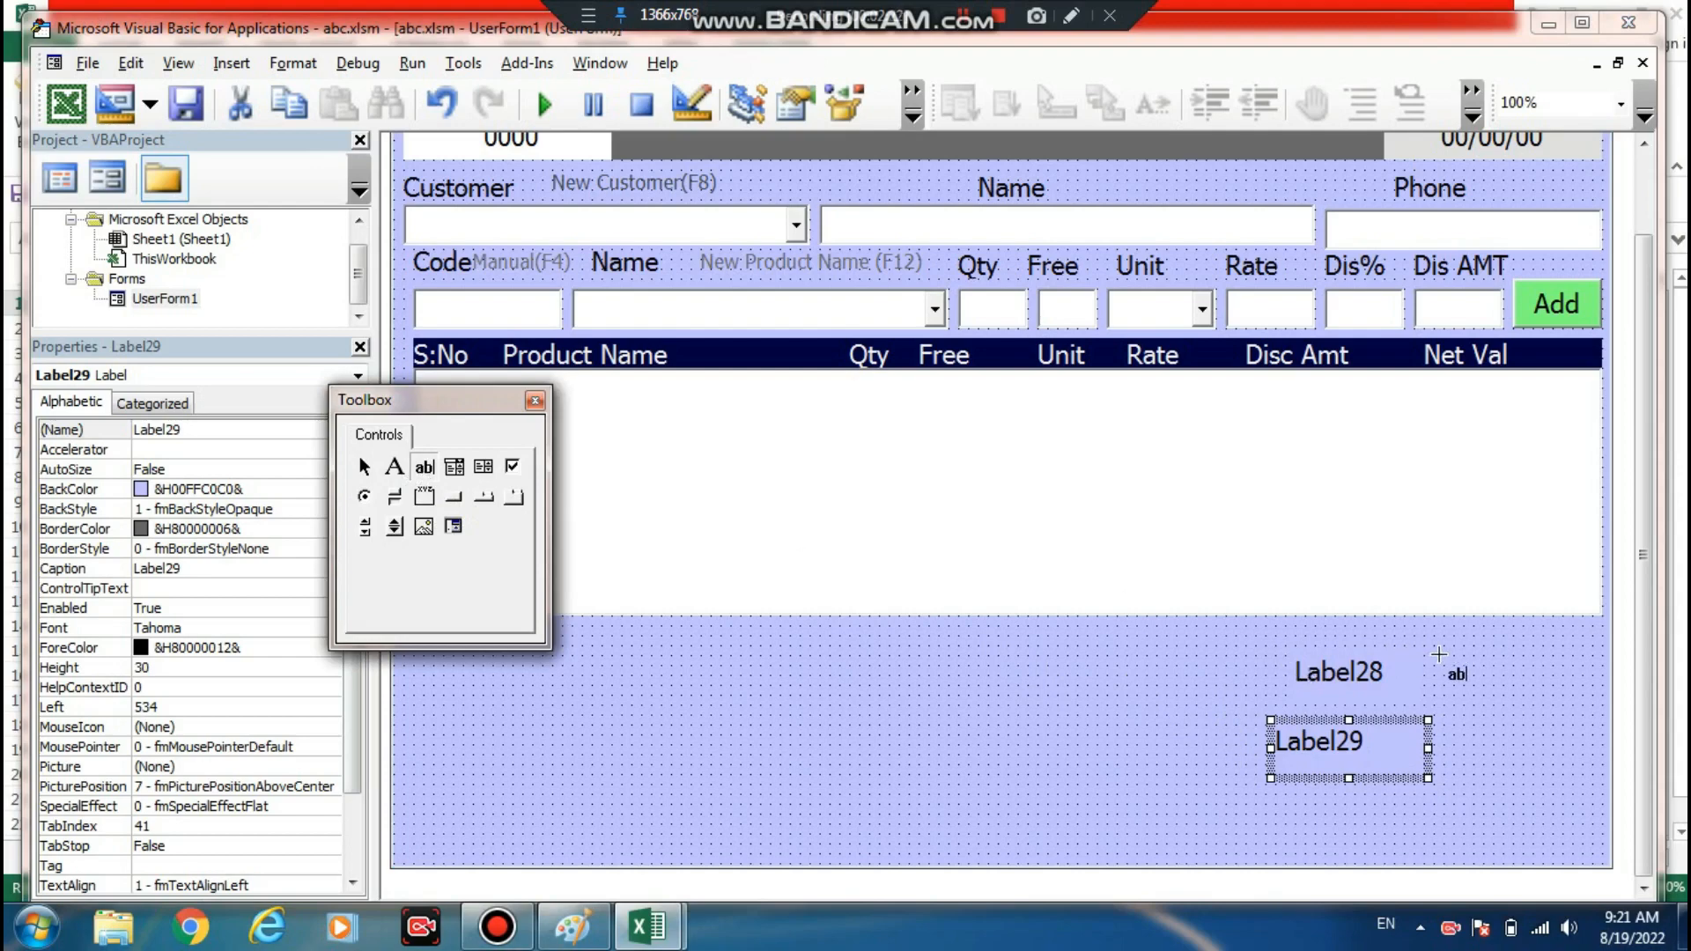
left_click_drag(1434, 657, 1586, 698)
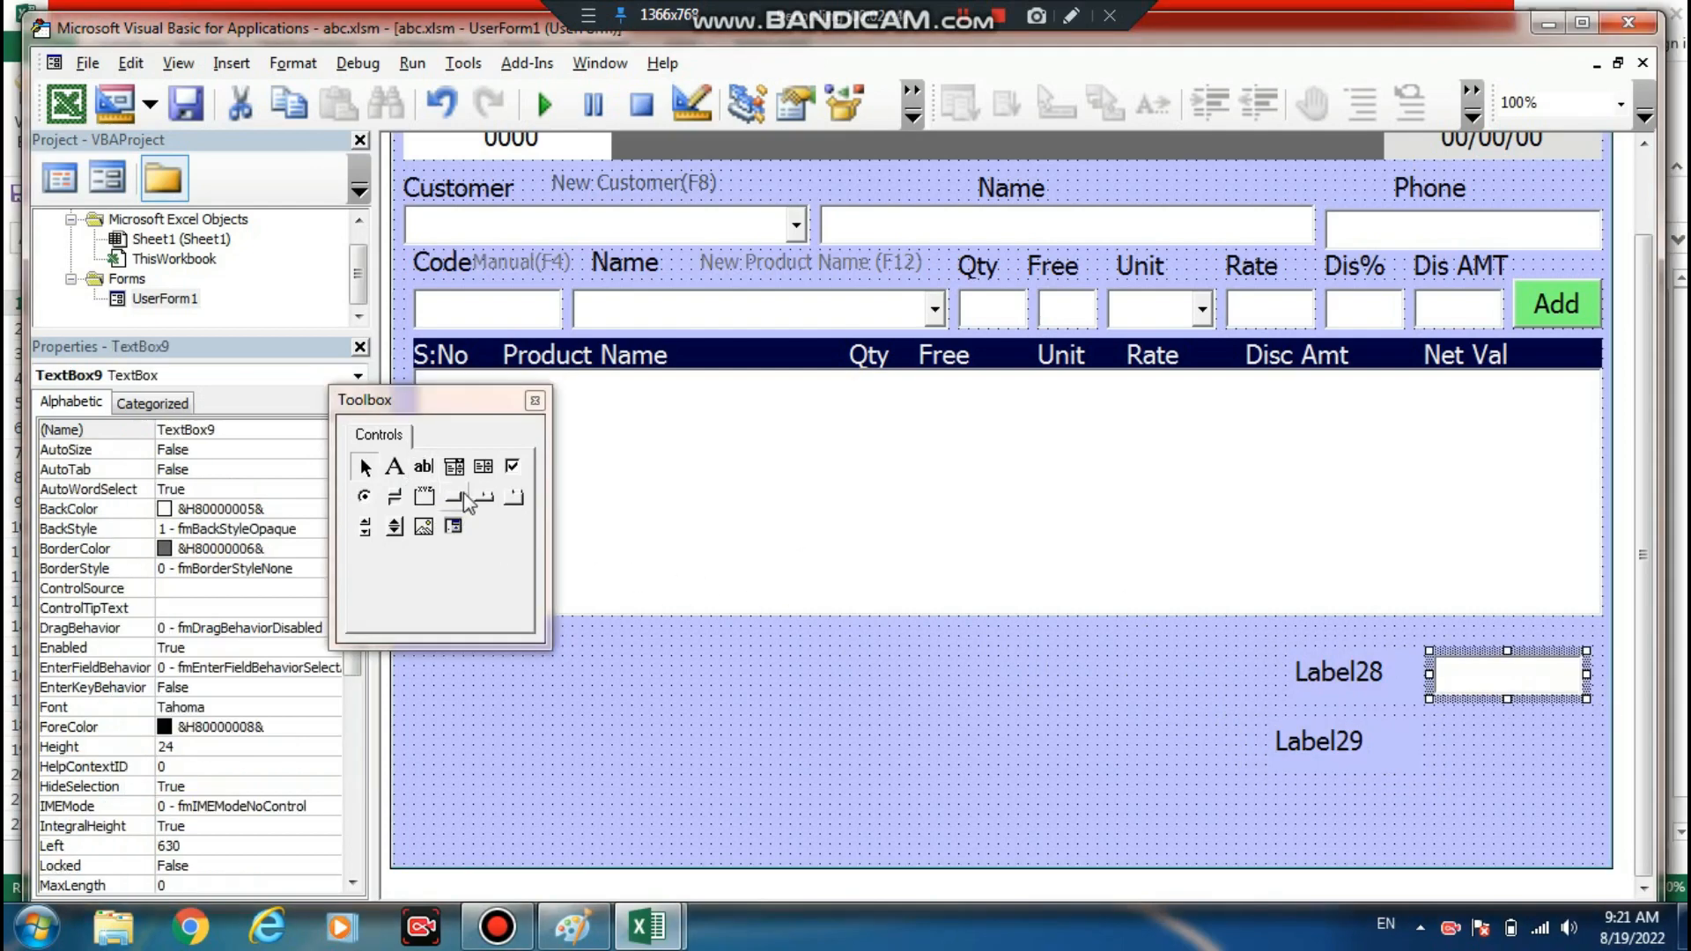
left_click(423, 467)
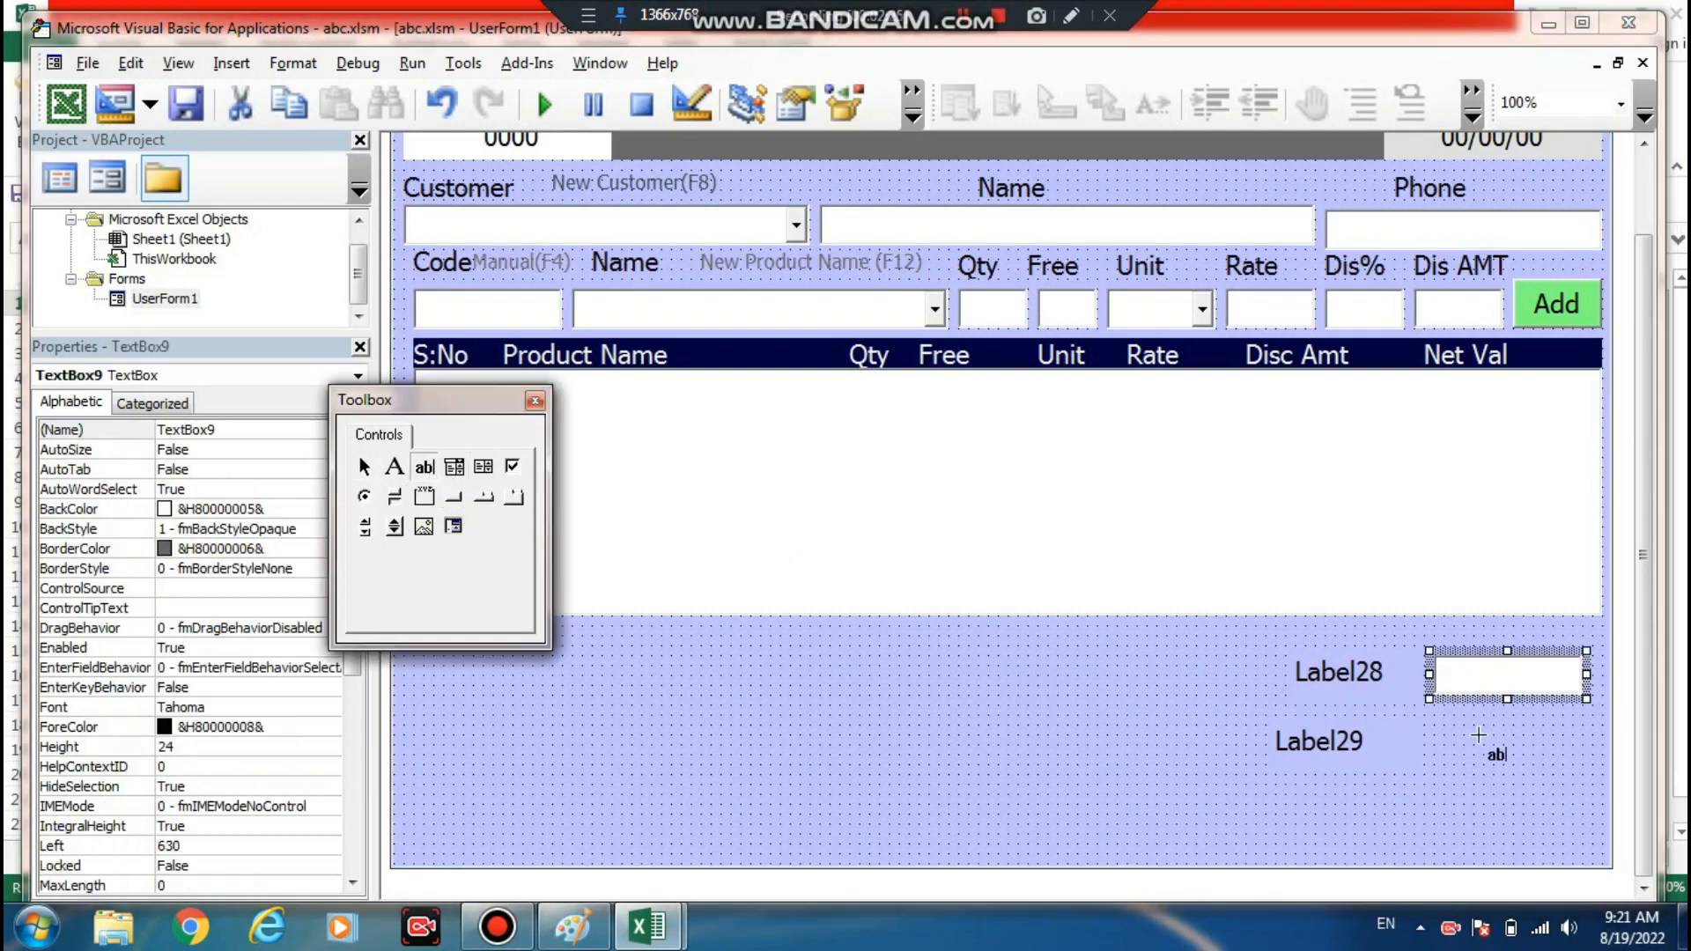
left_click_drag(1434, 717, 1520, 669)
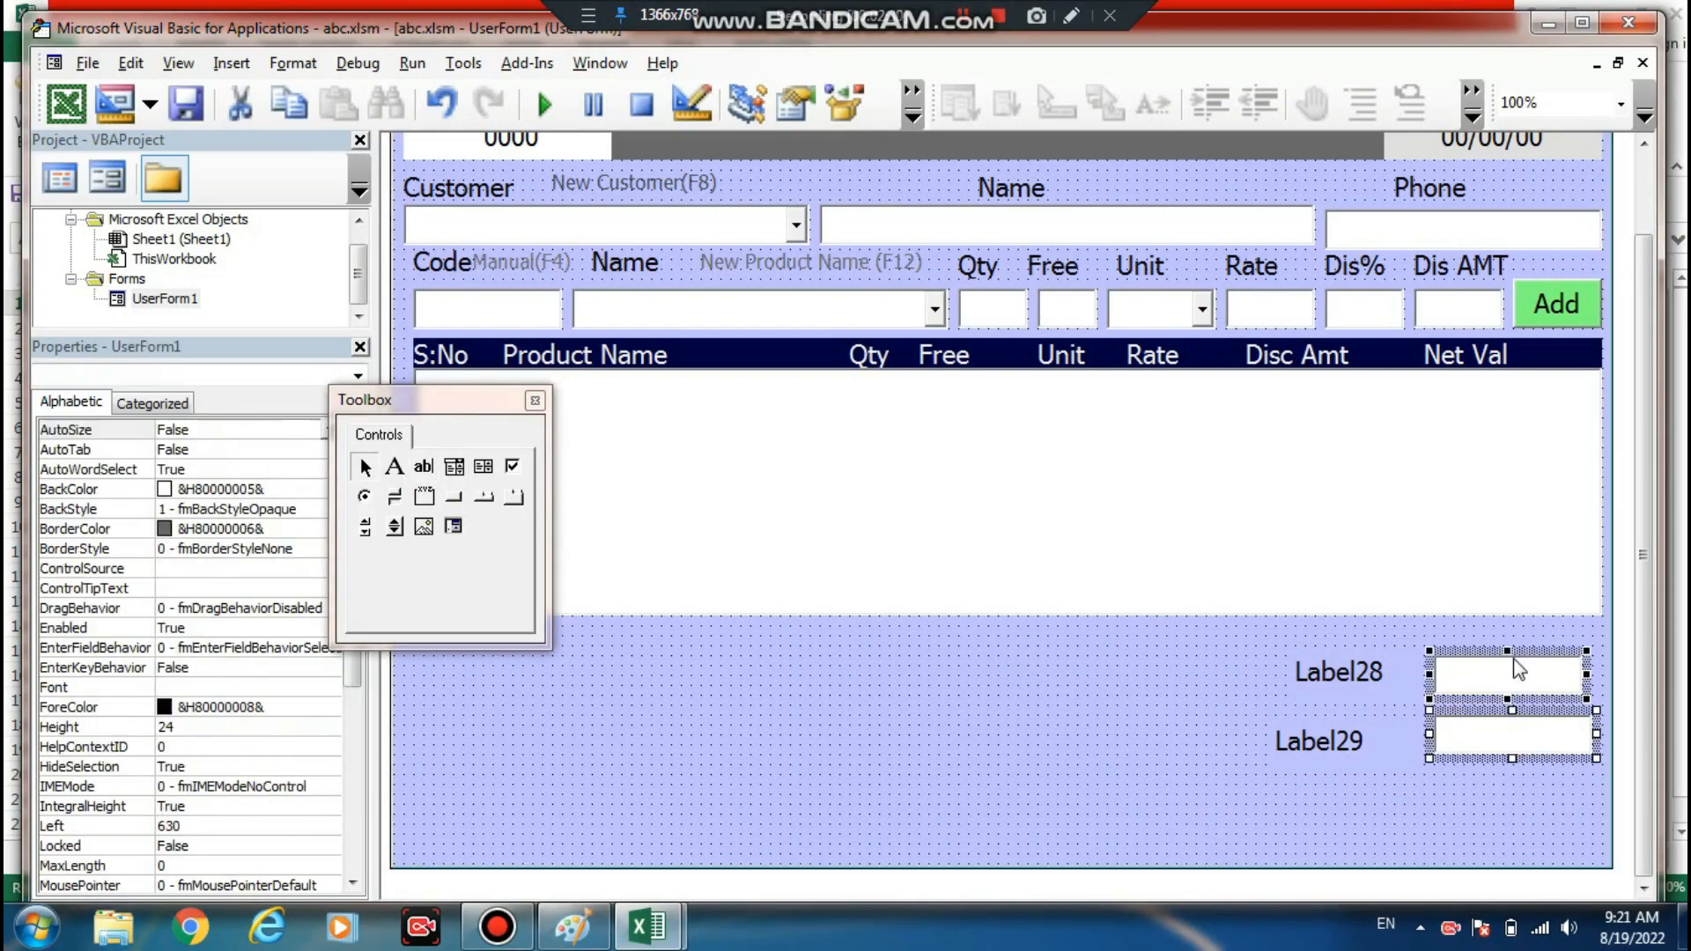
- Set the background color of both new text boxes to light gray &H00E0E0E0&
left_click(236, 491)
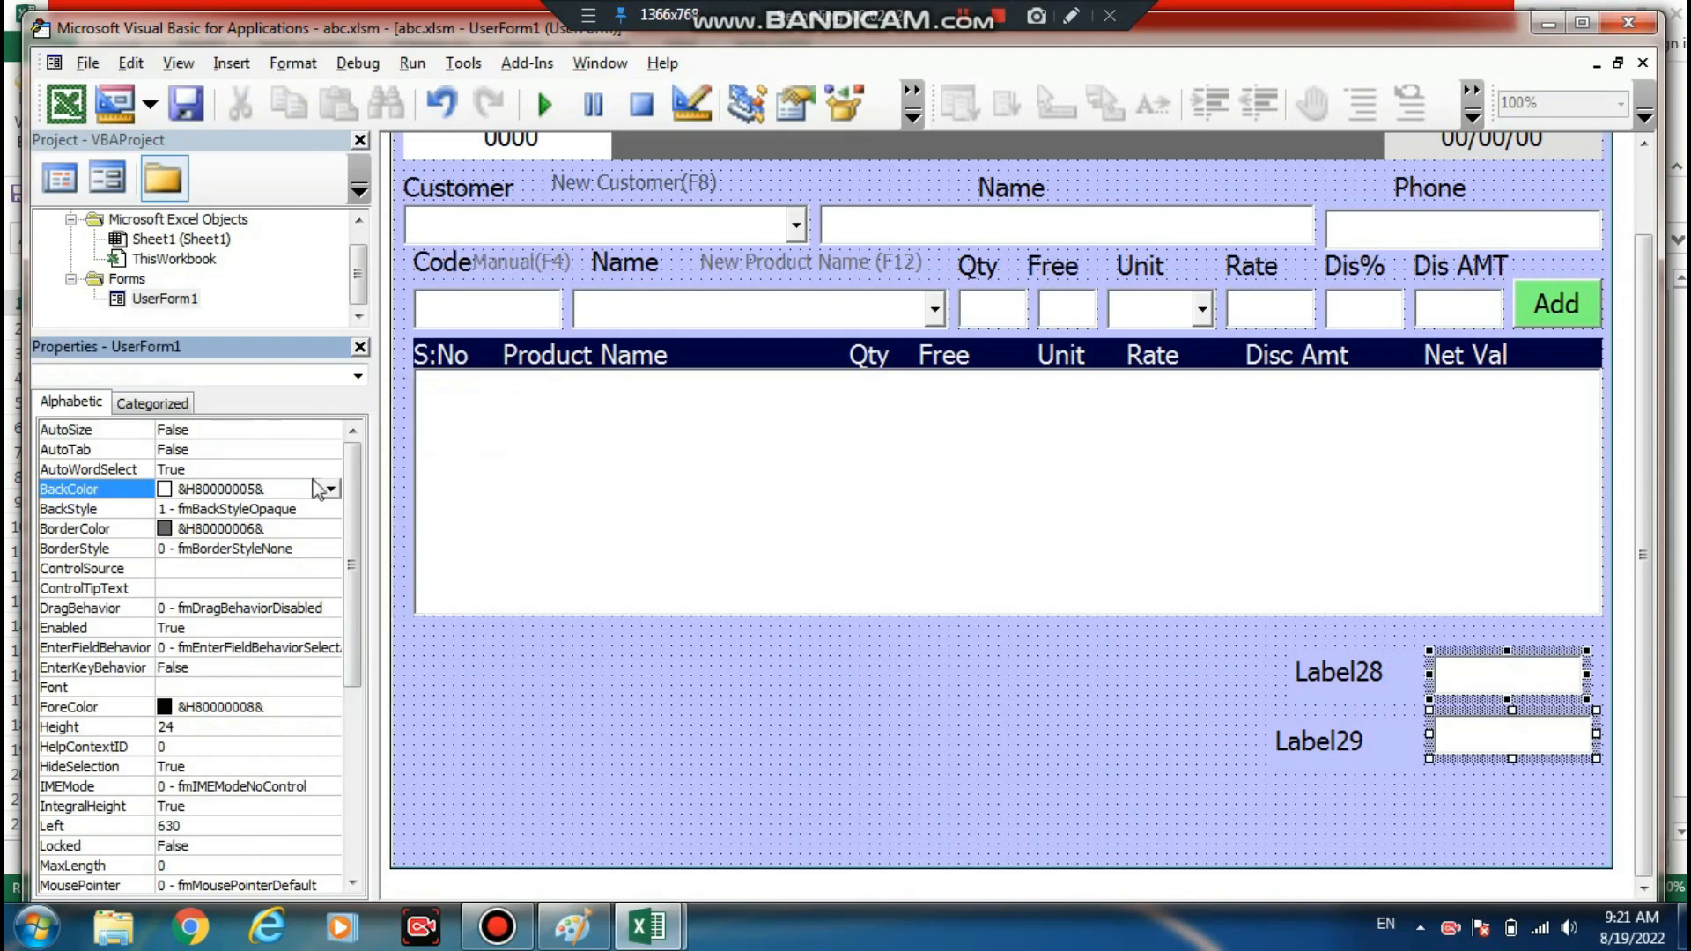
left_click(330, 488)
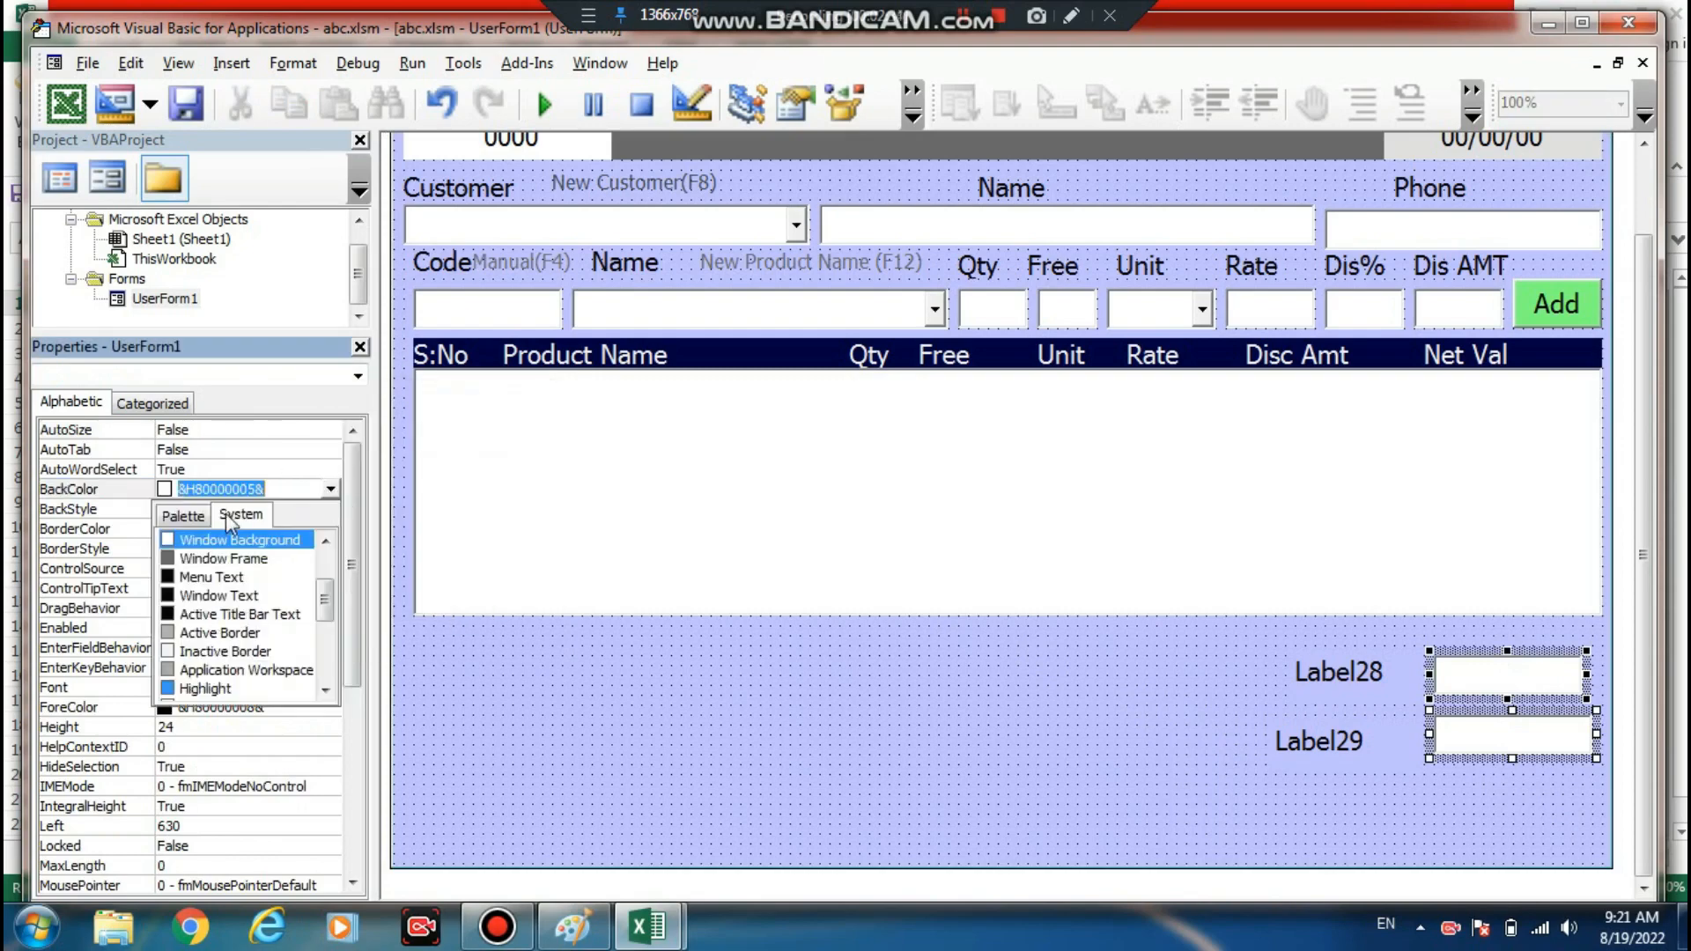
left_click(202, 520)
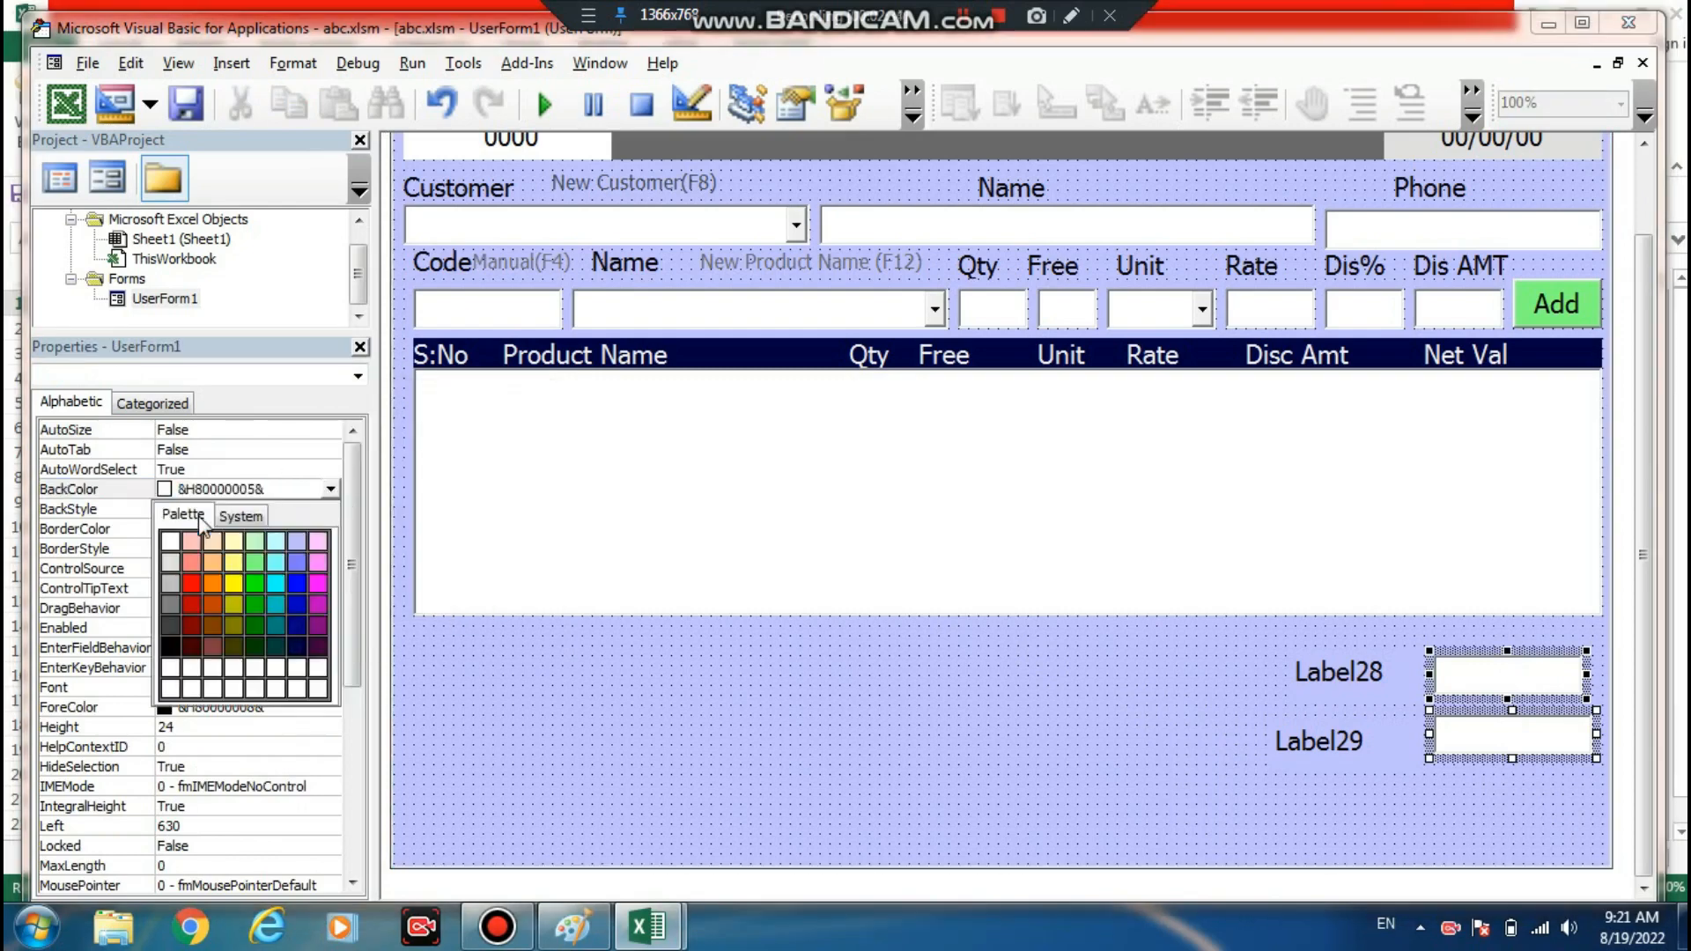
left_click(168, 585)
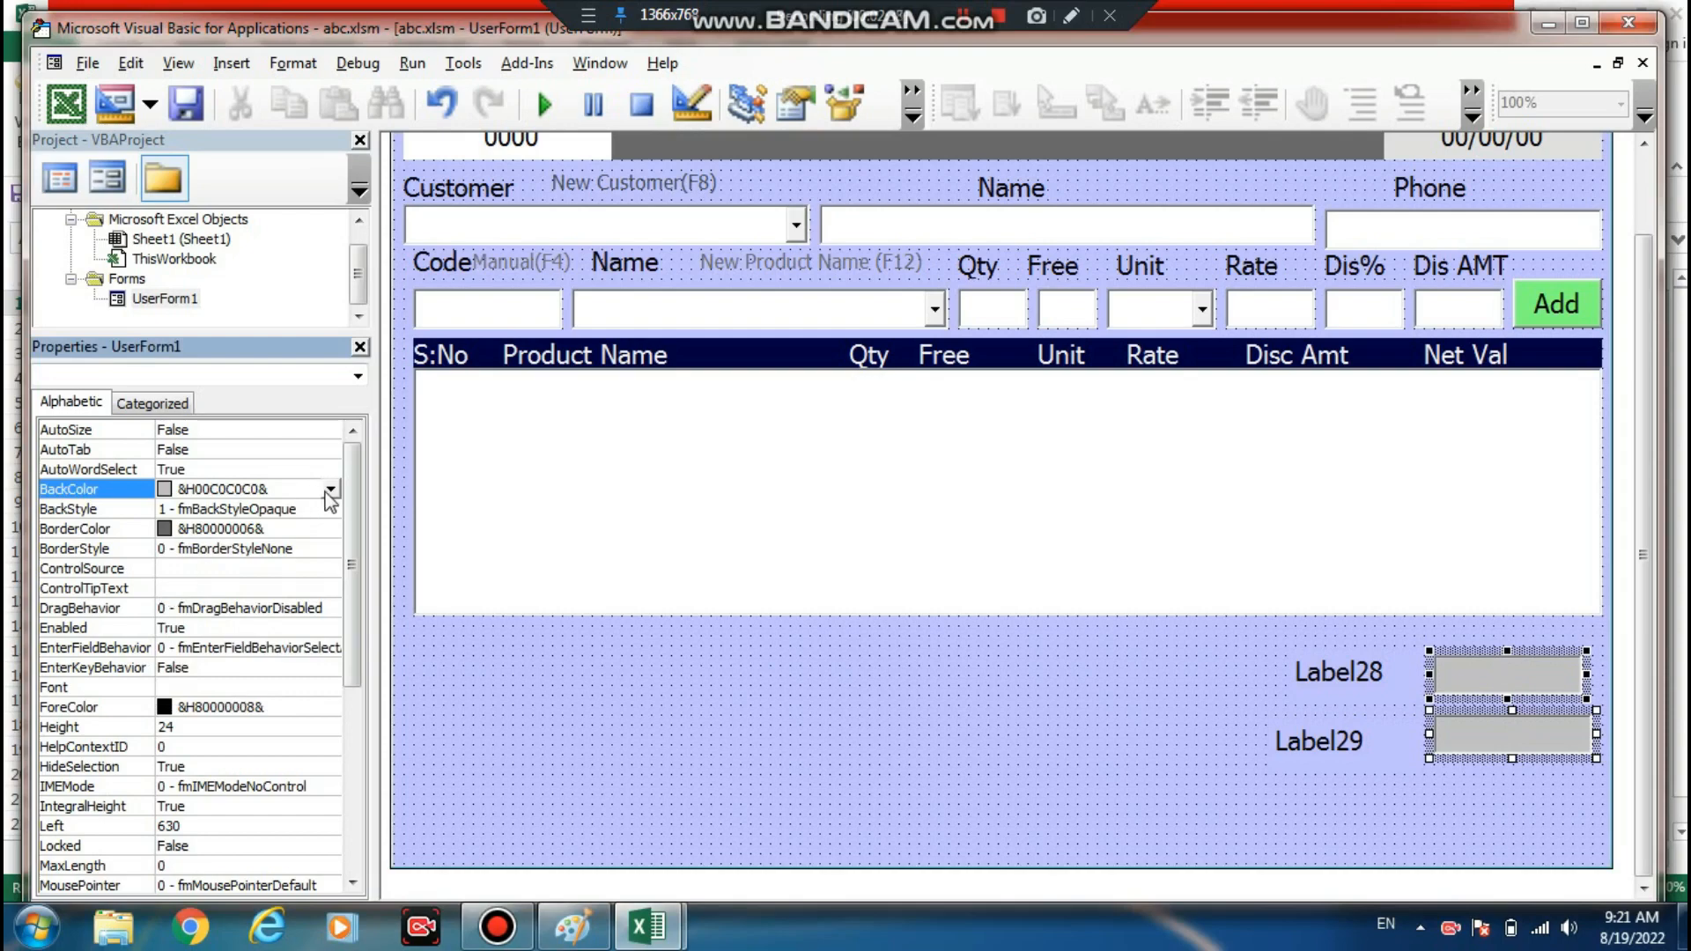
left_click(330, 490)
left_click(171, 567)
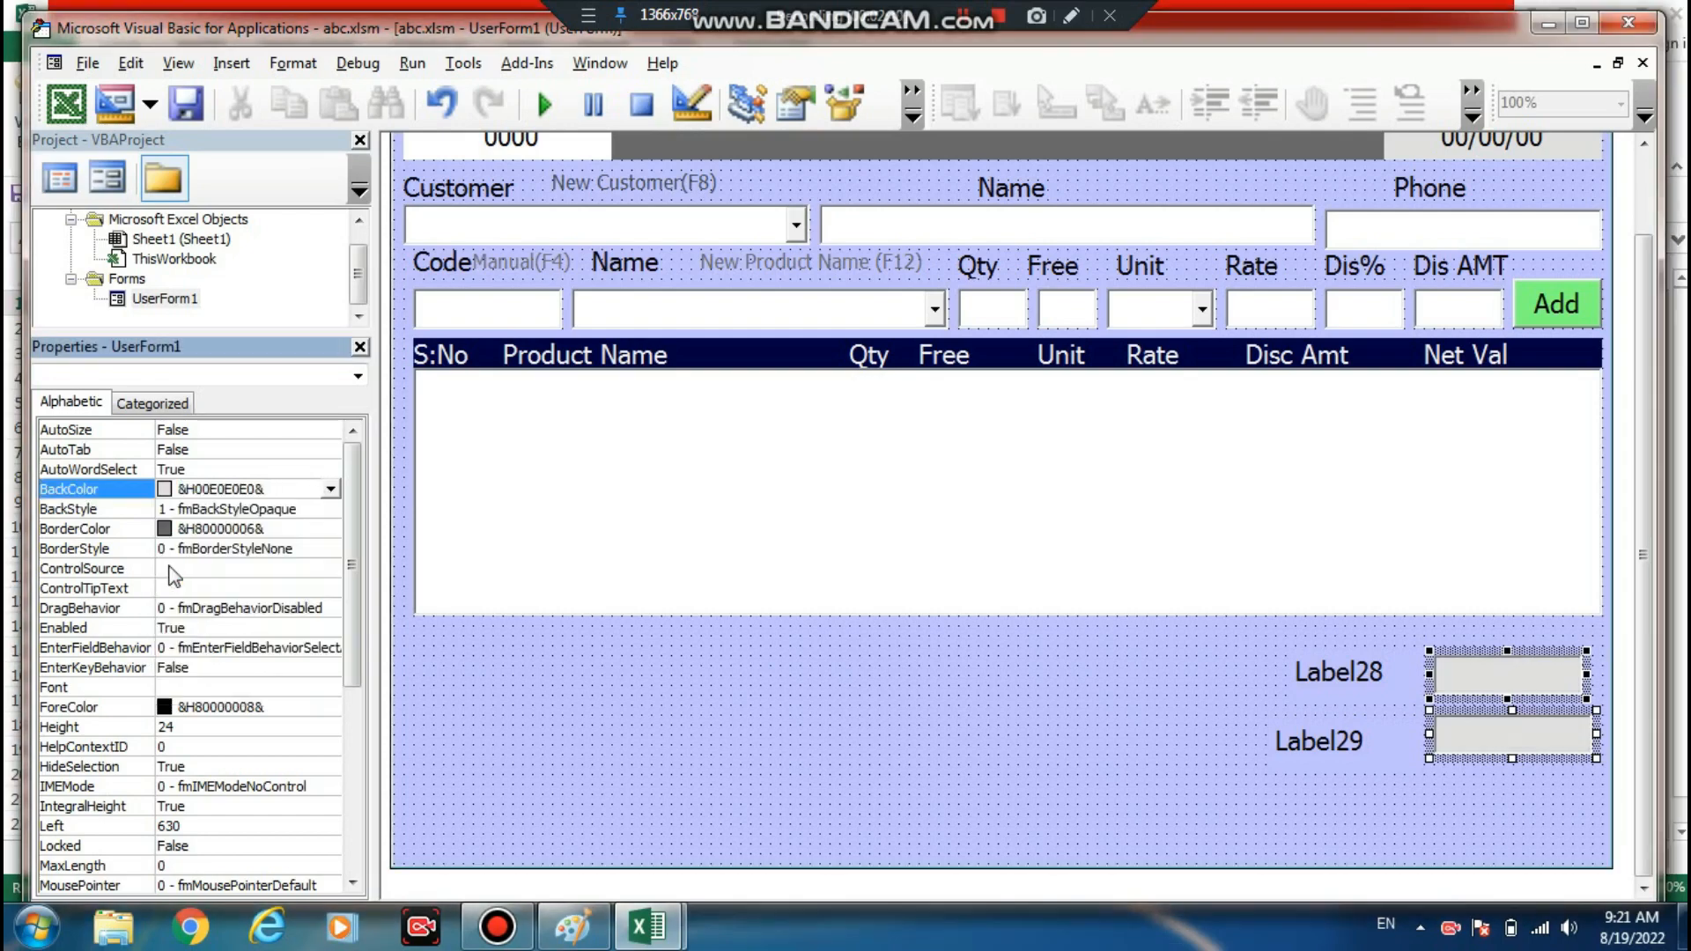
left_click(848, 708)
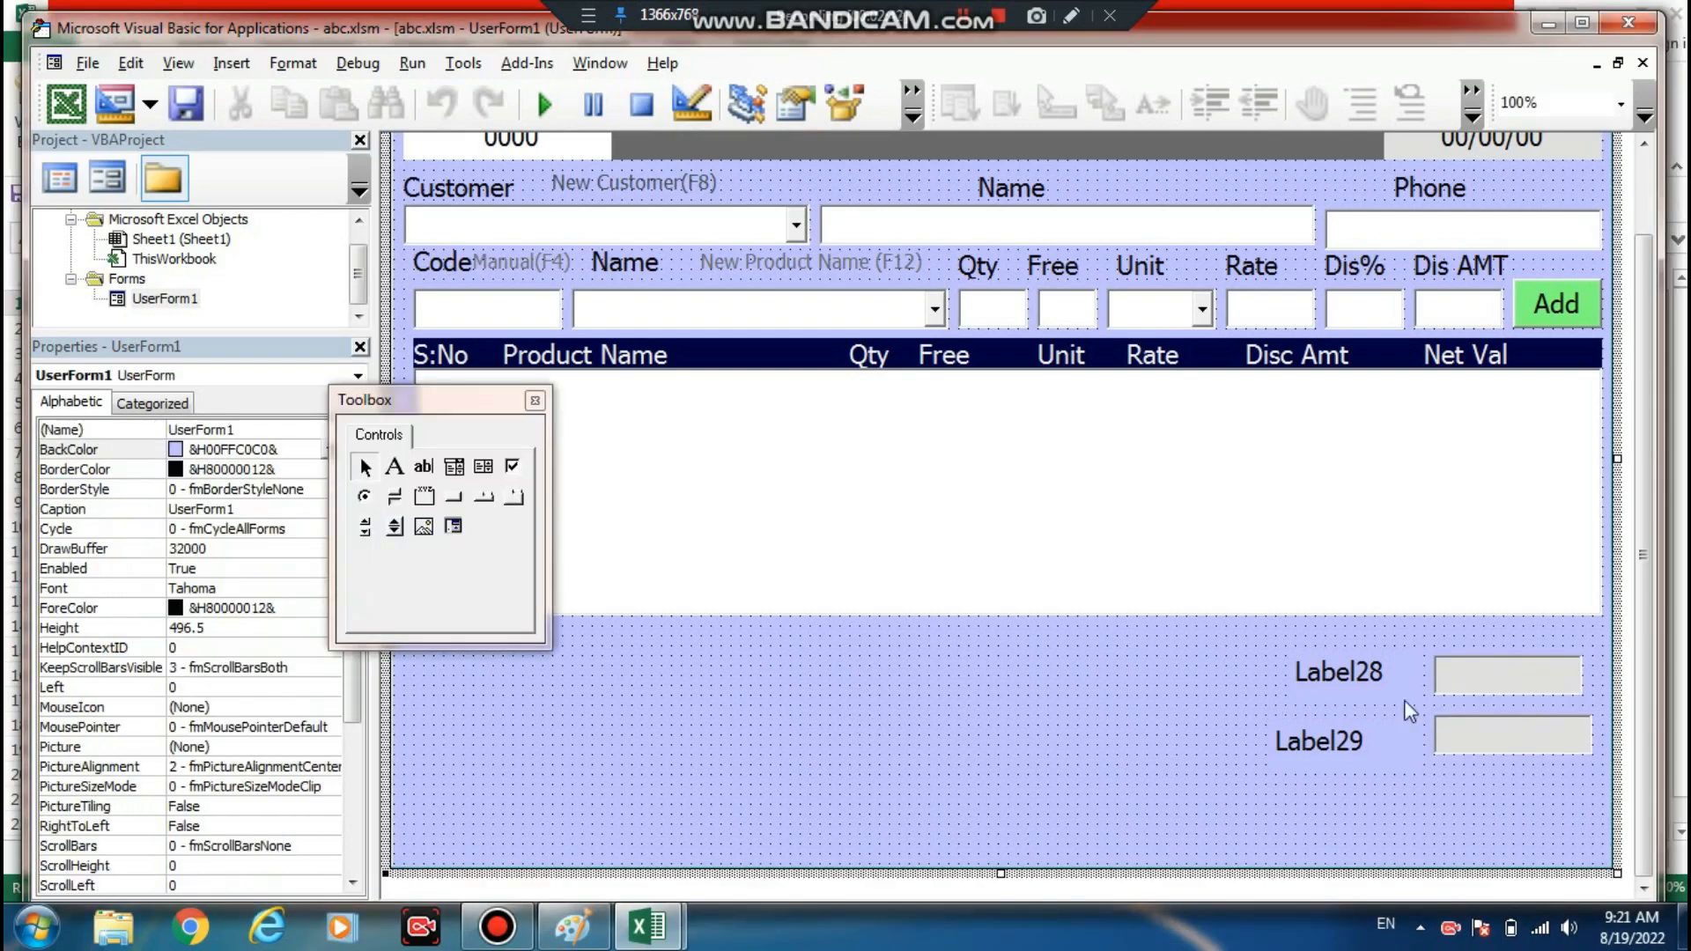
- Toggle the background style of the NET AMOUNT and BALANC labels together
left_click(1357, 685)
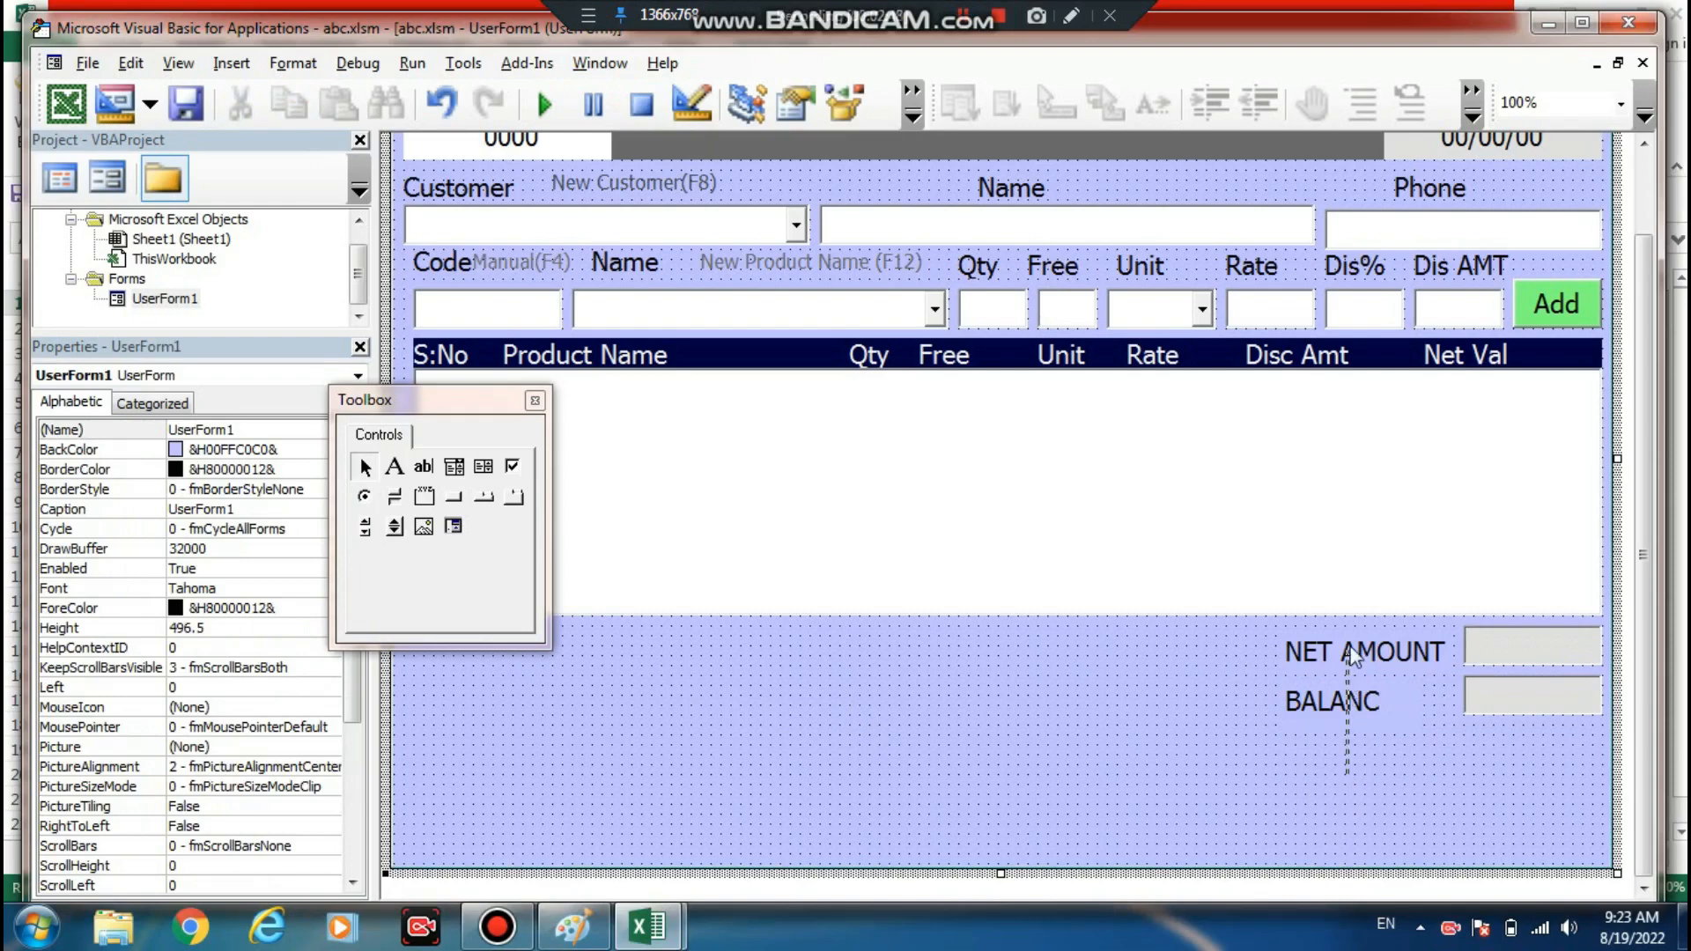
left_click_drag(1352, 656, 1131, 621)
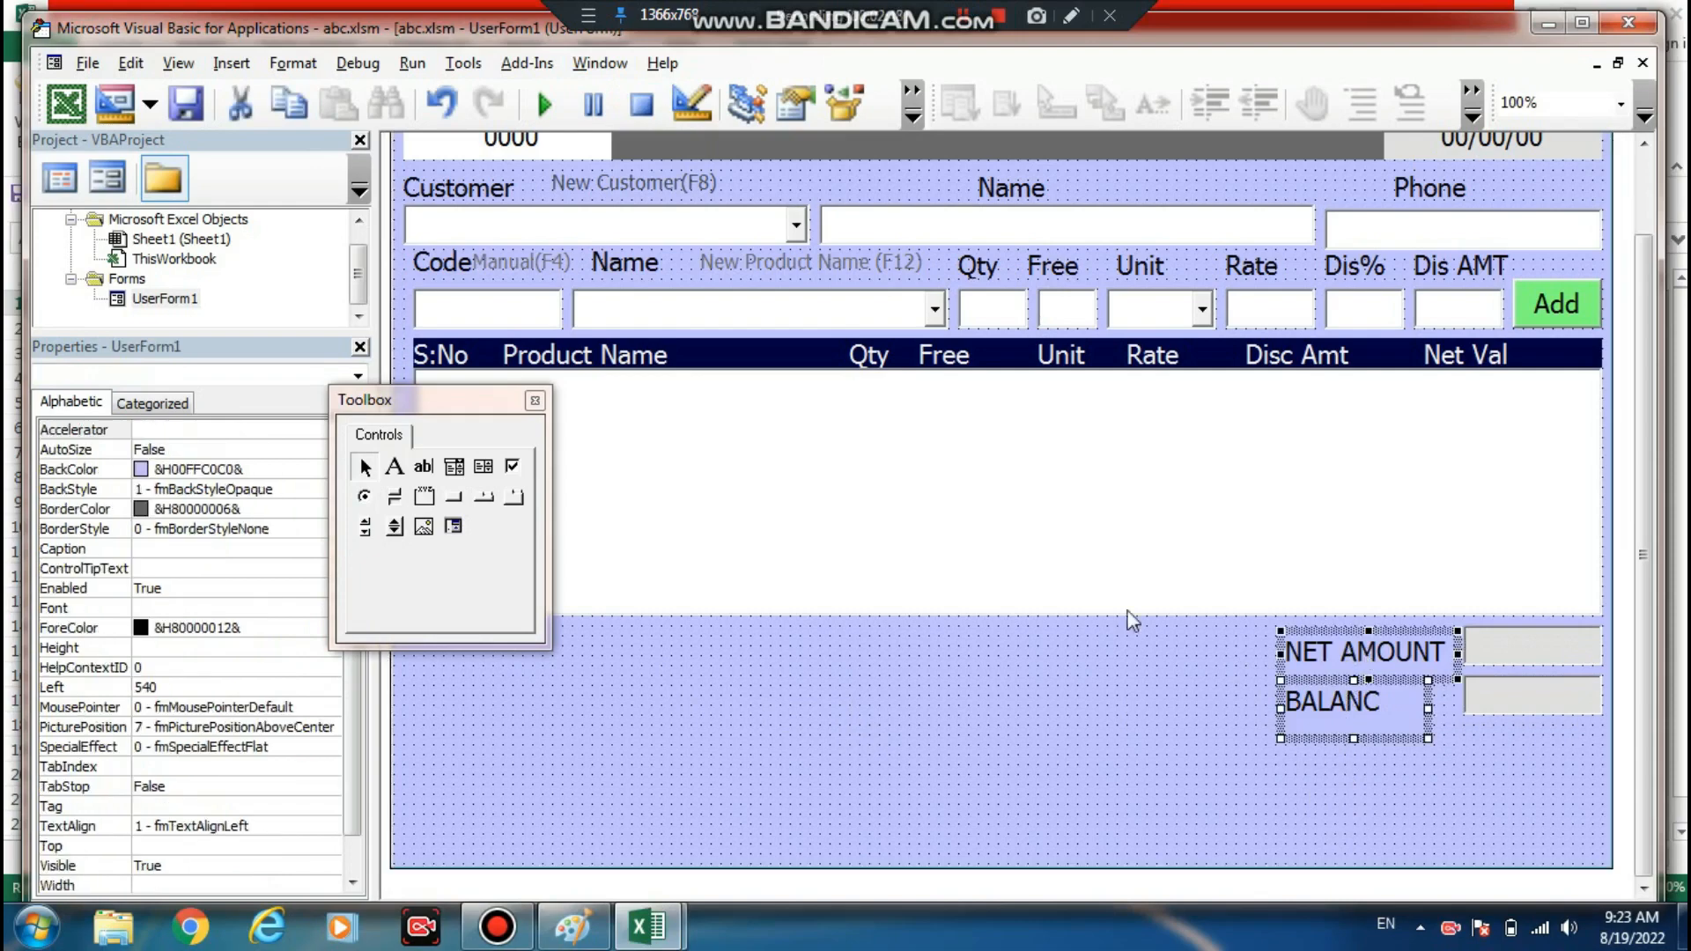
double_click(231, 489)
left_click(890, 737)
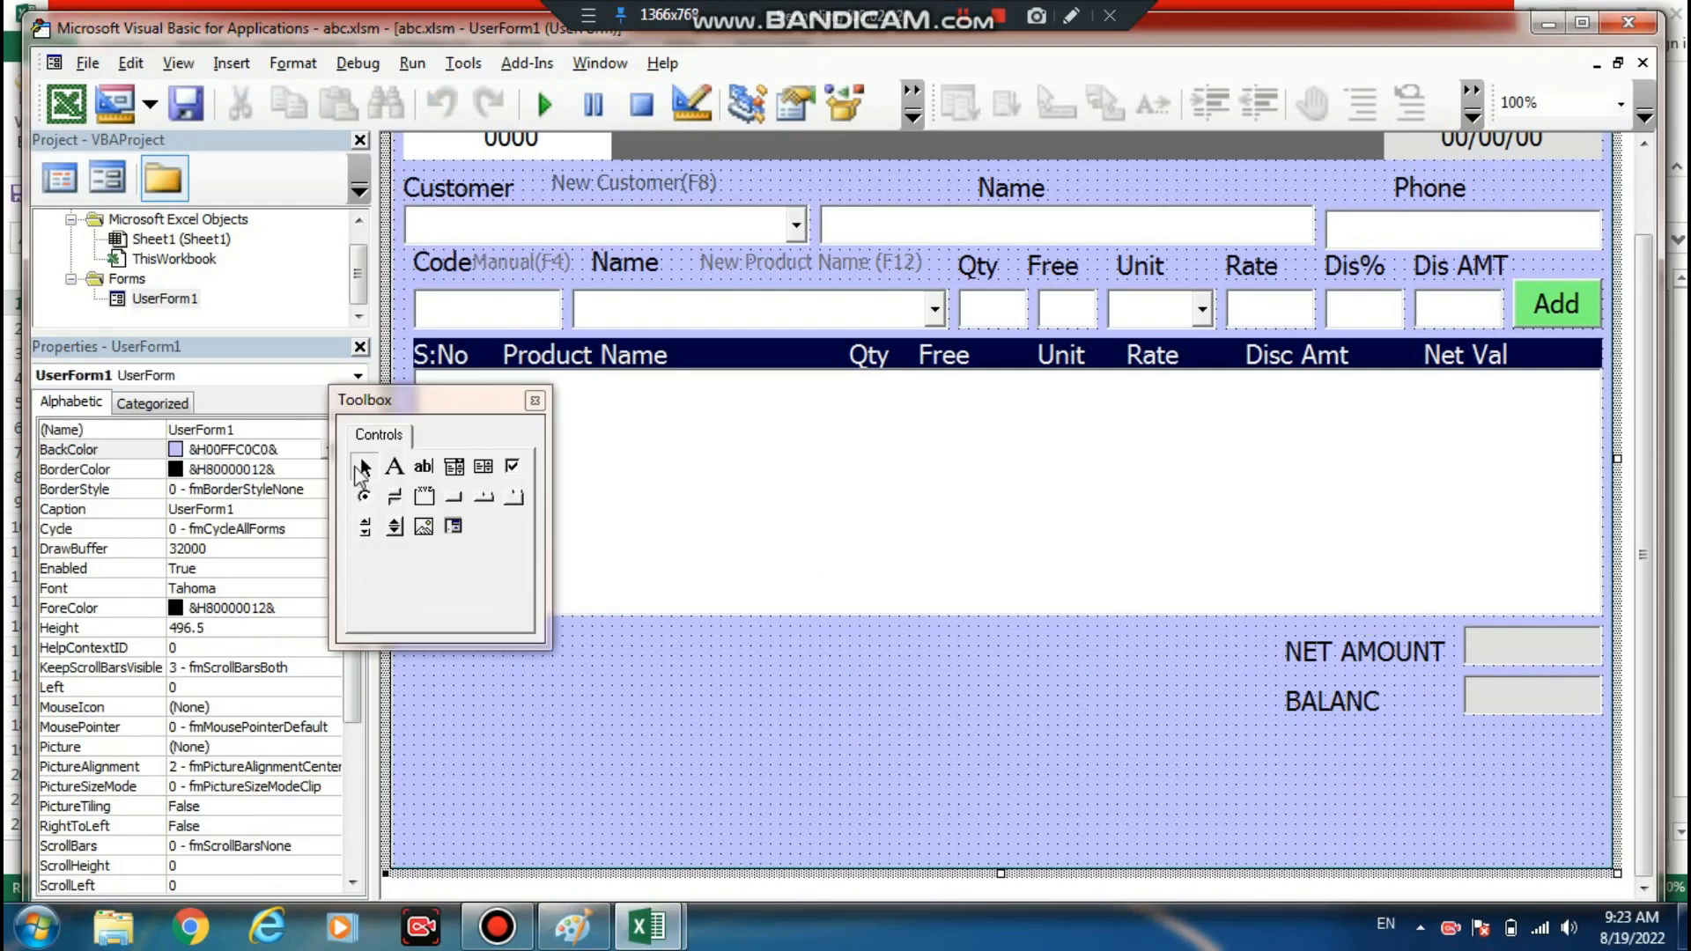
- Draw four stacked labels before NET AMOUNT and BALANC, the first three about 18 high and the last about 36 high
left_click(395, 466)
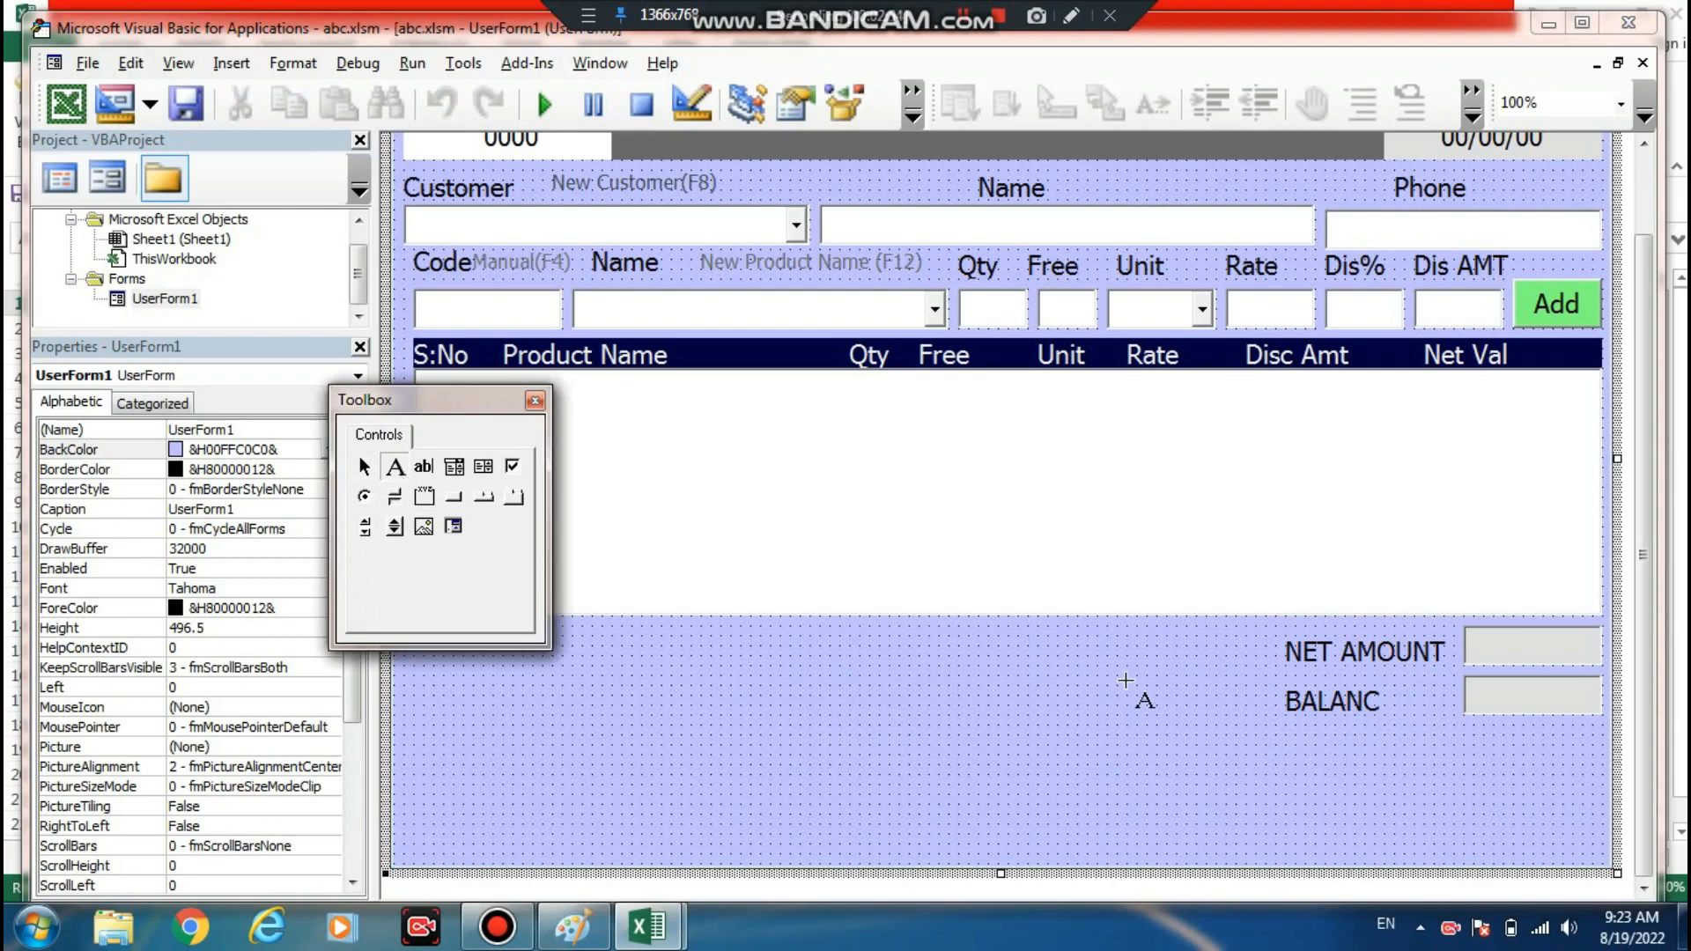
left_click_drag(1037, 636, 1161, 669)
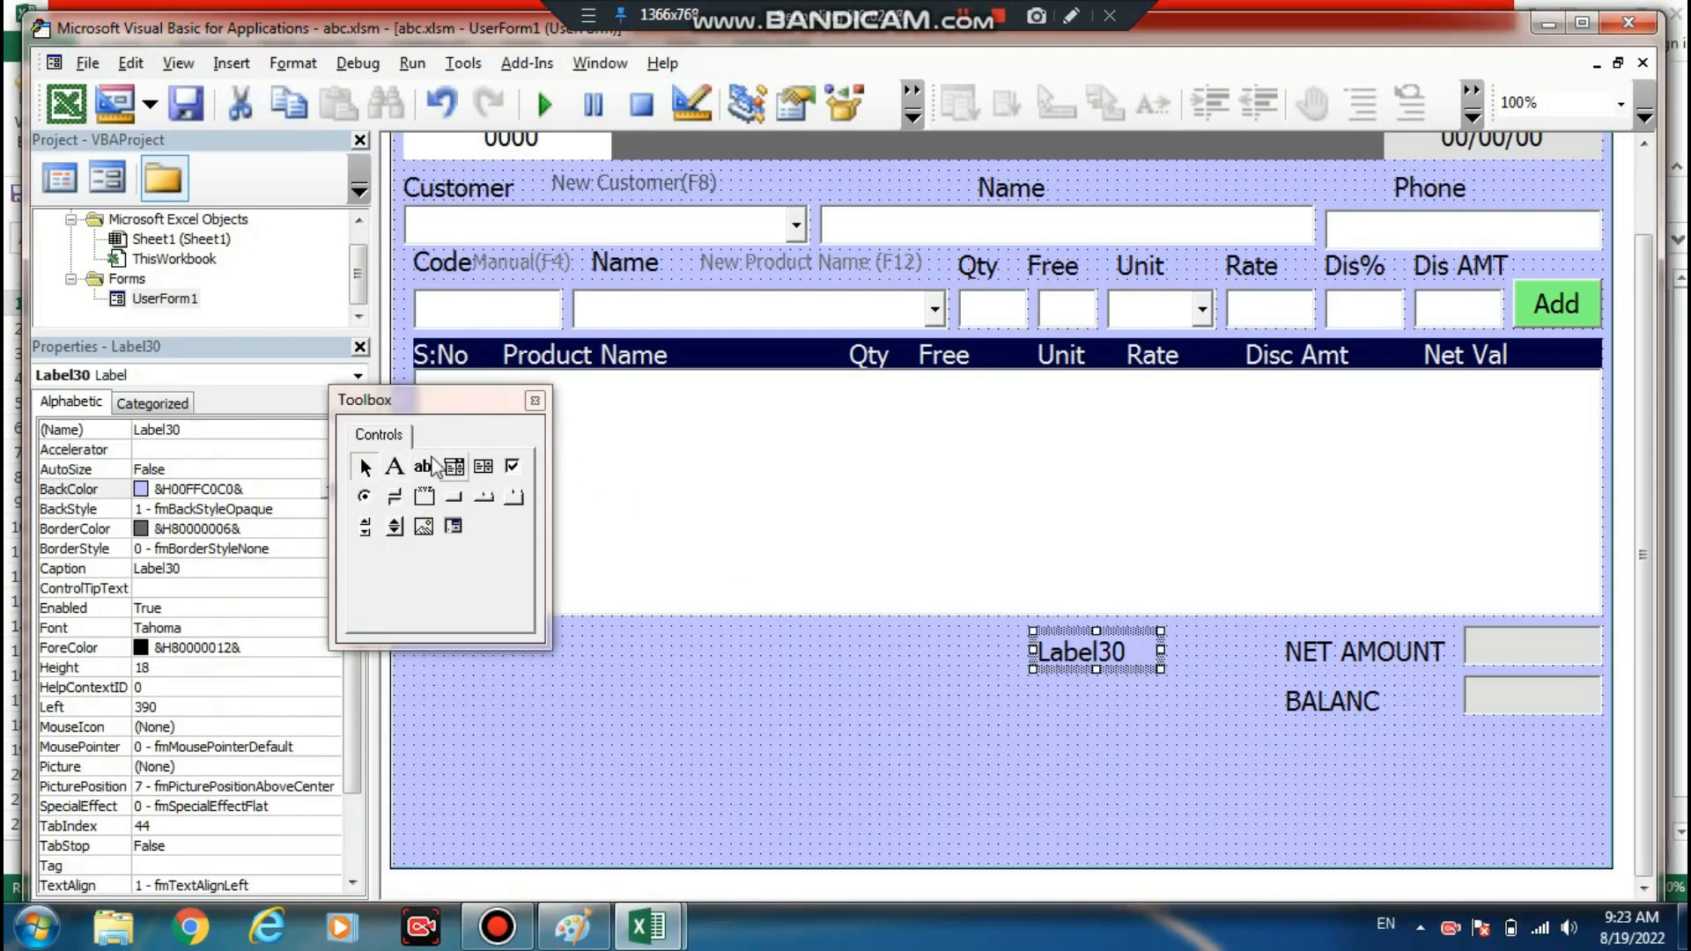
left_click(395, 467)
left_click_drag(1008, 679, 1131, 710)
left_click(394, 467)
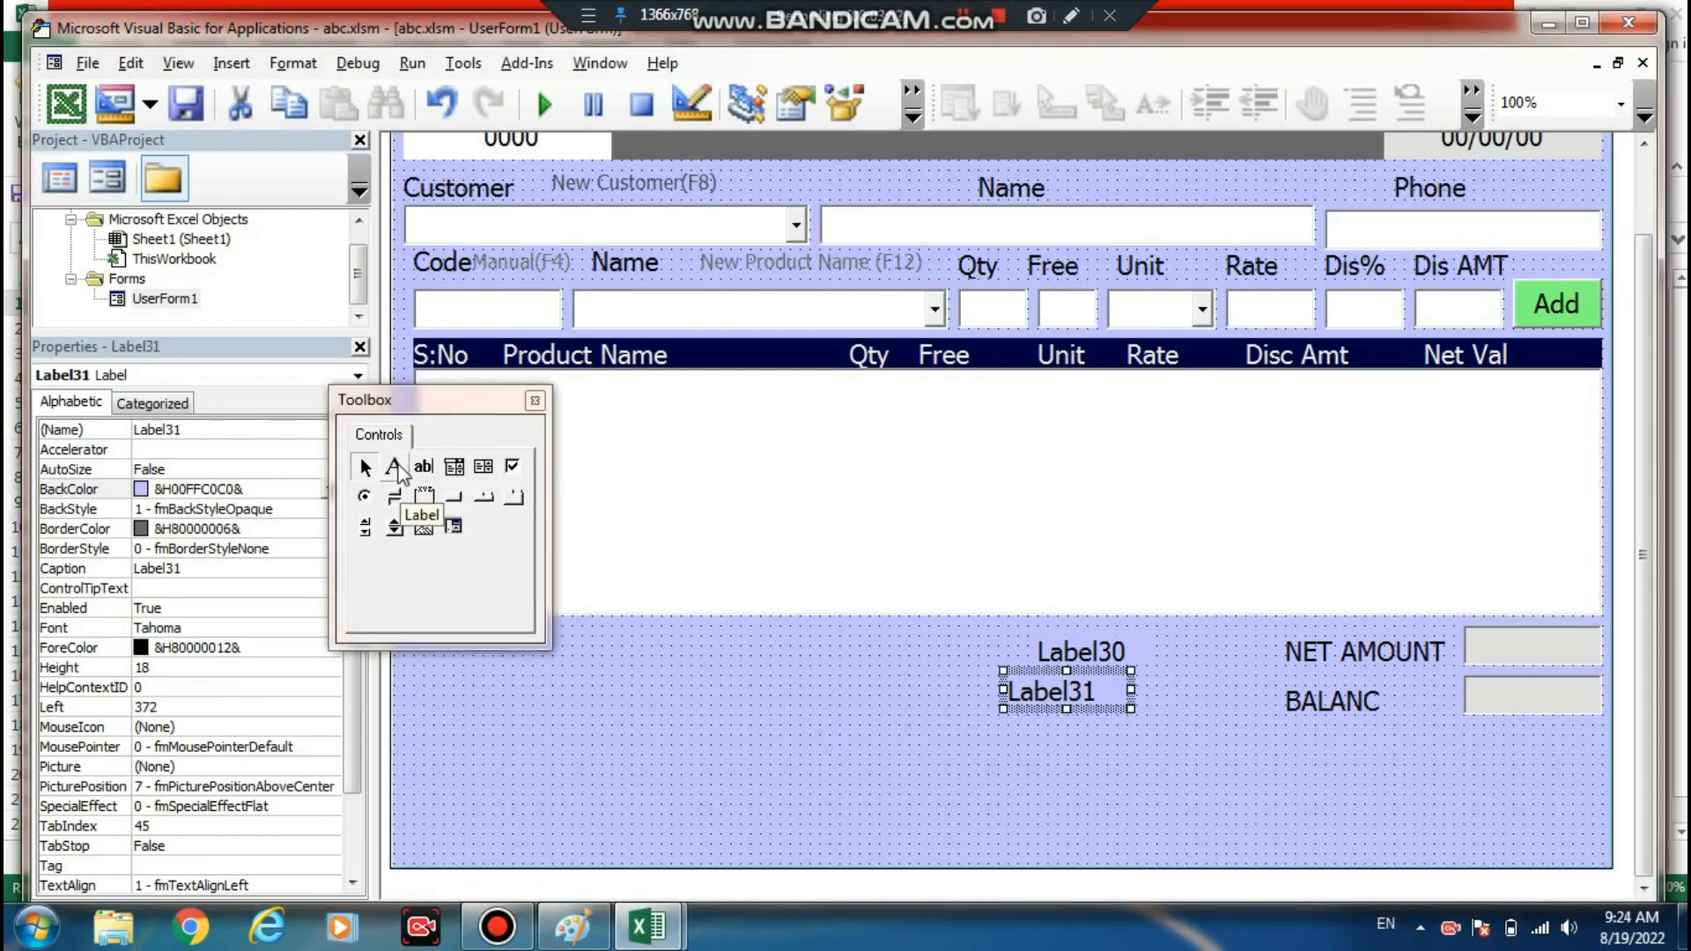
left_click_drag(995, 730, 1122, 768)
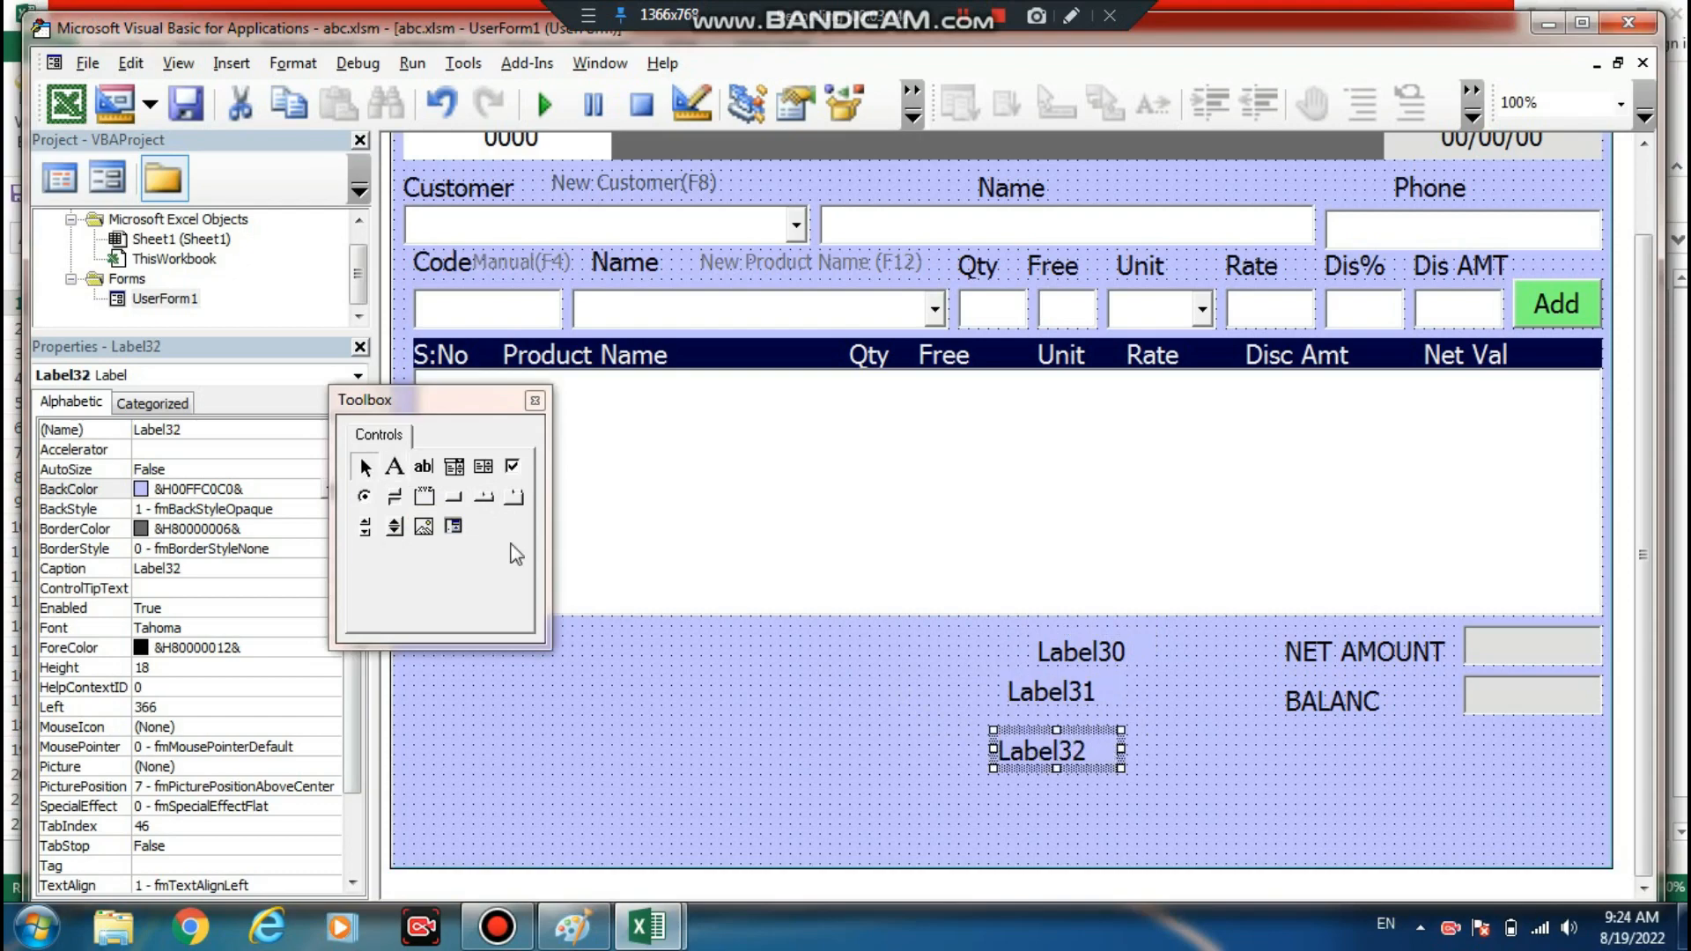
left_click(395, 466)
mouse_move(994, 760)
left_mouse_down()
mouse_move(1099, 782)
mouse_move(1120, 828)
left_mouse_up()
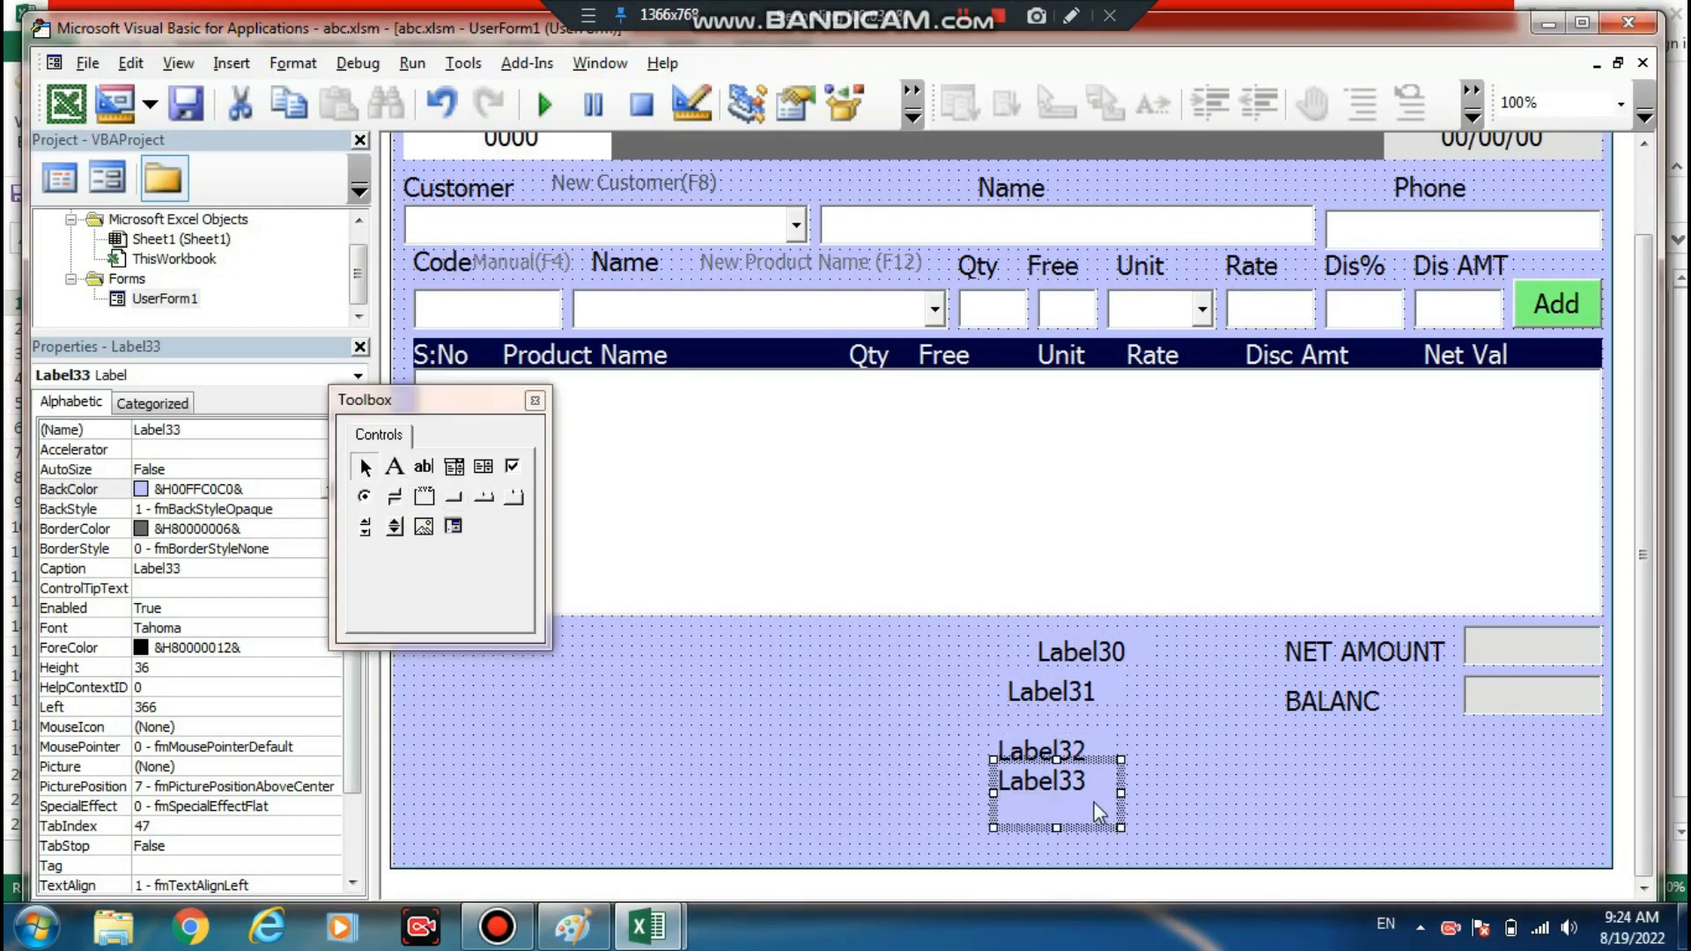
- Draw a combo box about 18 high beside the first of the four new labels and a text box beside each of the other three
left_click(456, 475)
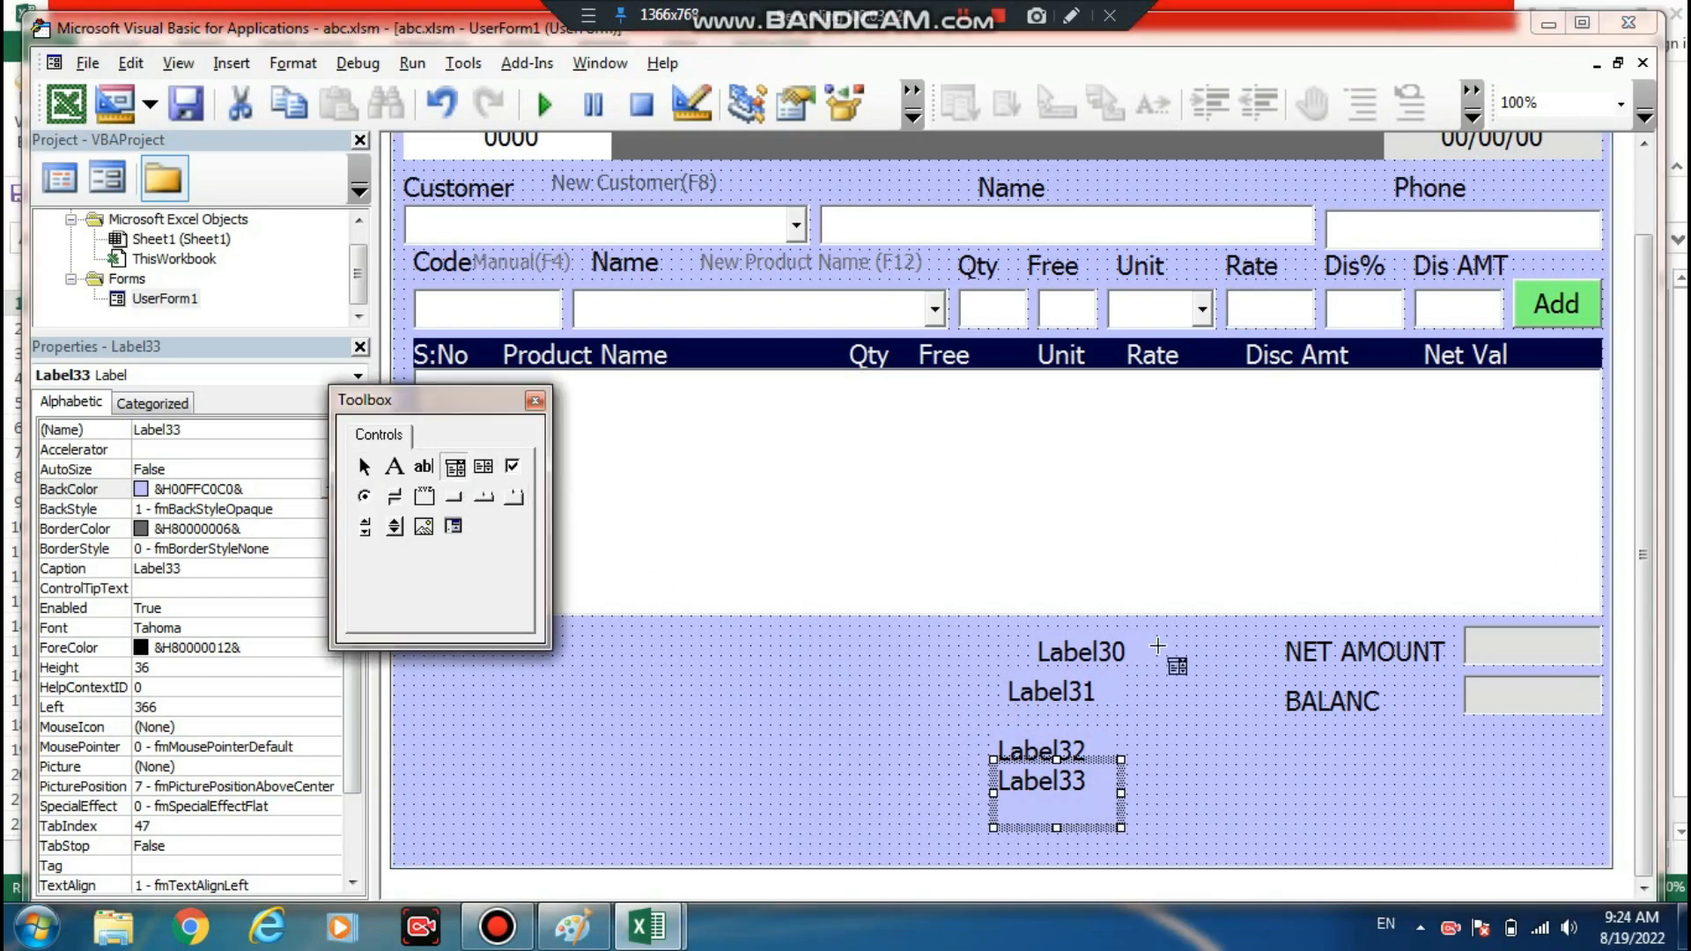
left_click_drag(1157, 648, 1269, 677)
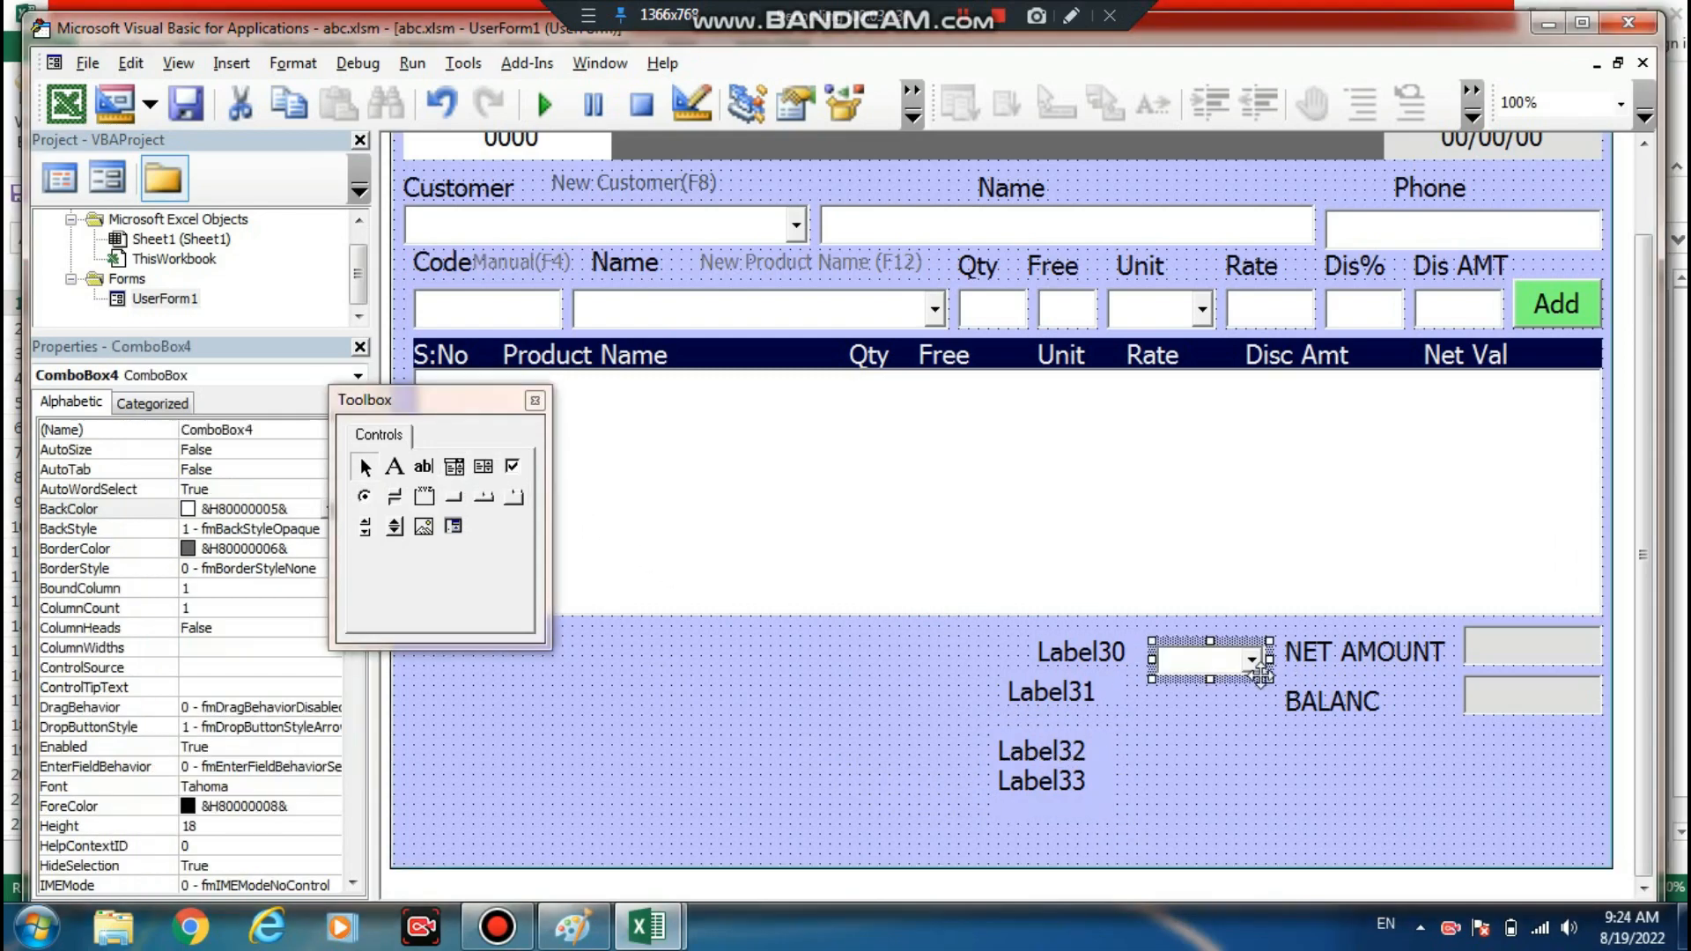
left_click(424, 468)
left_click_drag(1137, 695, 1279, 726)
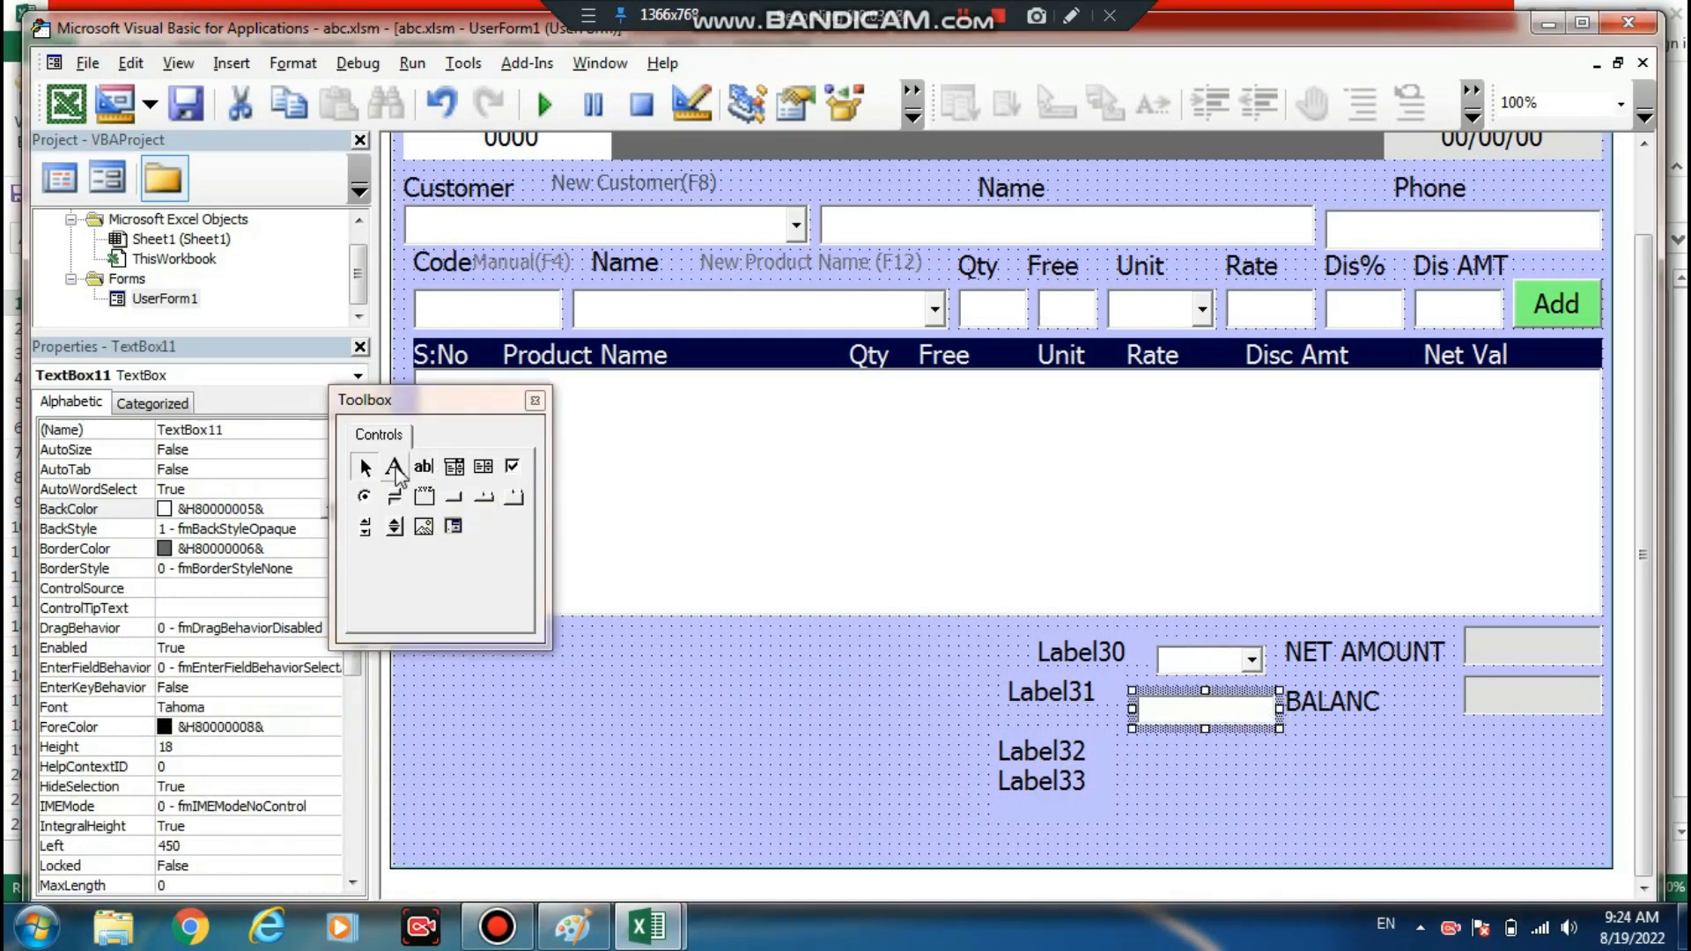
left_click(425, 467)
left_click_drag(1124, 749, 1275, 777)
left_click(425, 467)
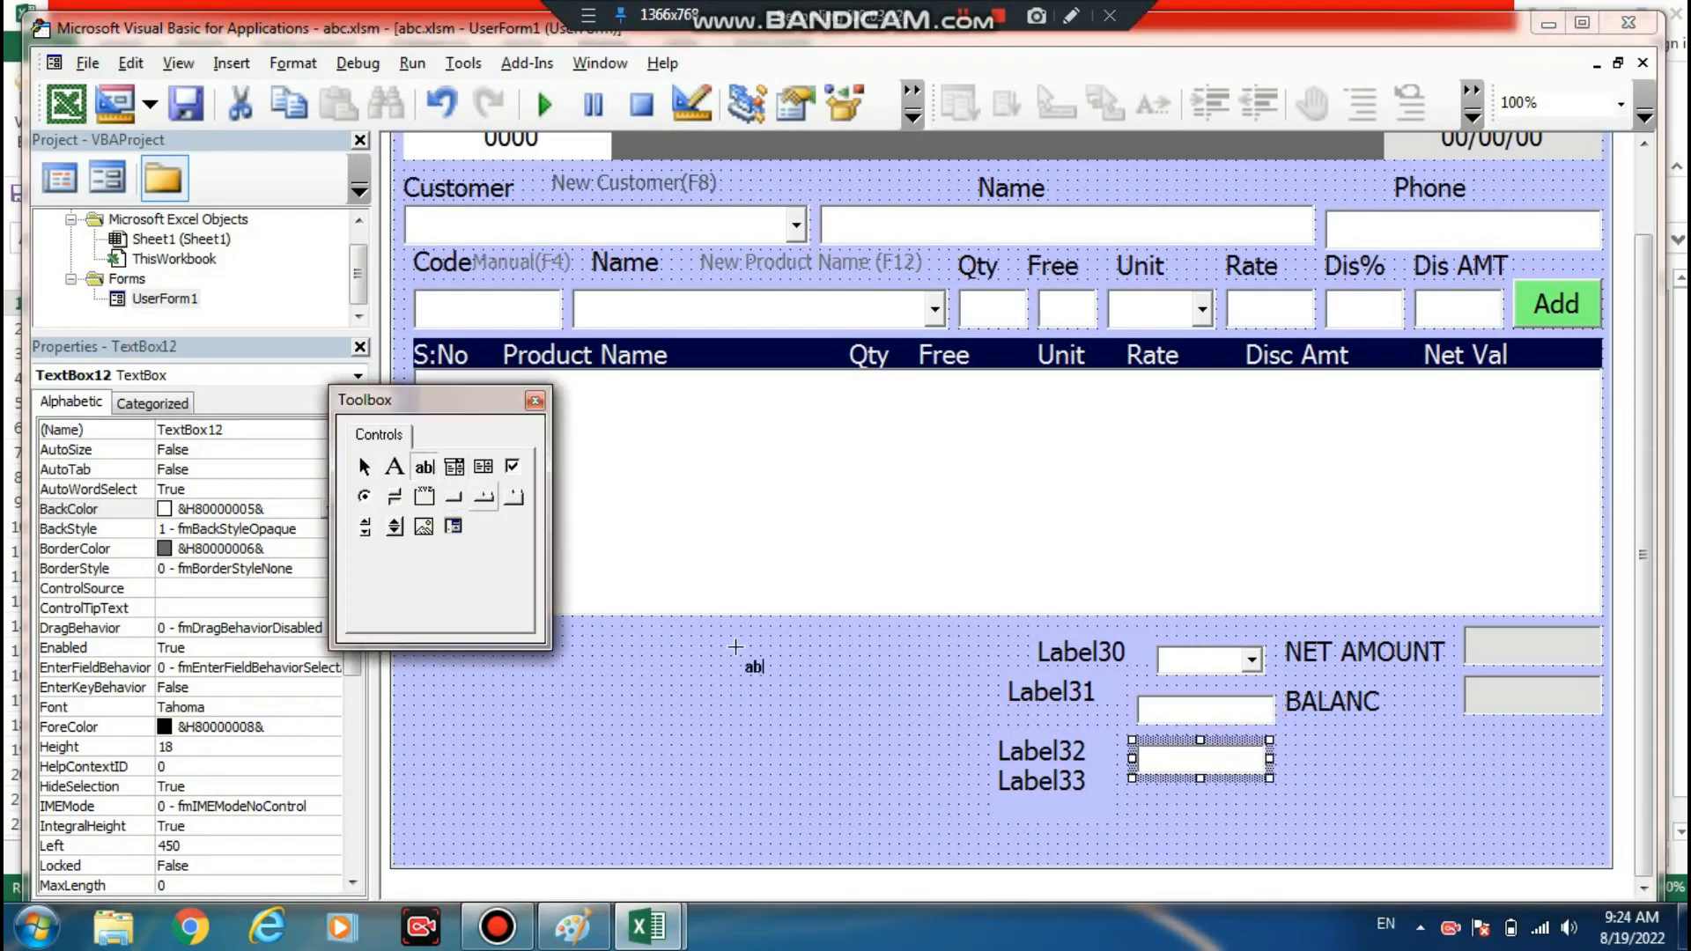
left_click_drag(1127, 797, 1268, 817)
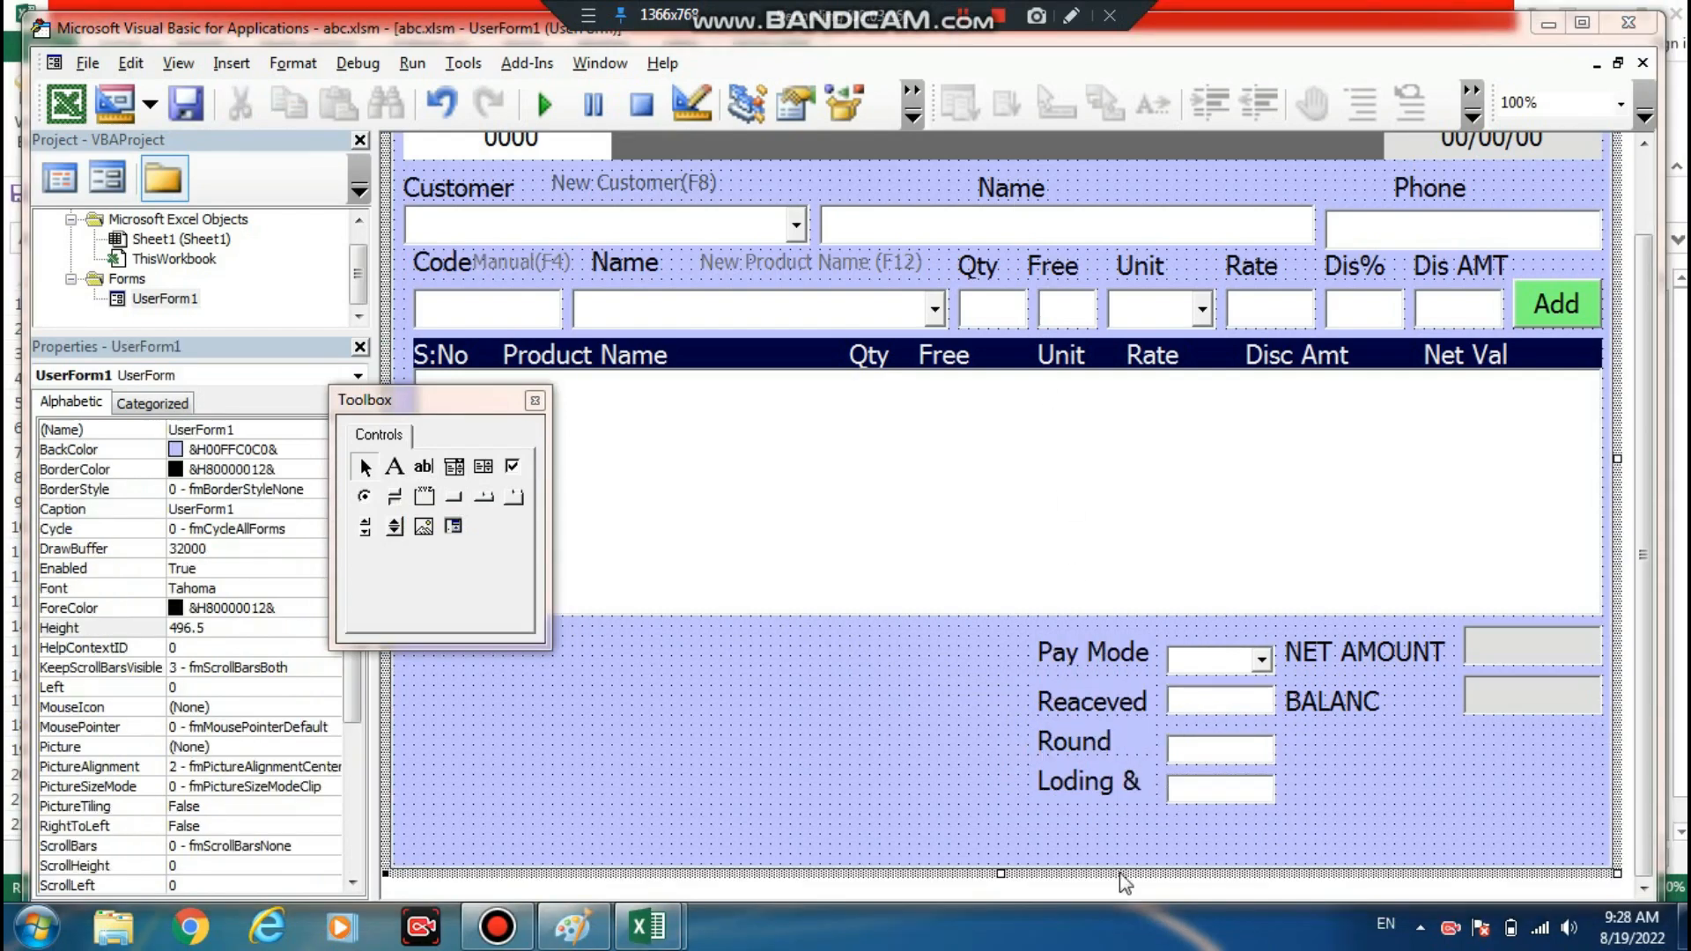
- Set the border style of the Pay Mode, Reaceved, Round and Loding & labels to 1 - fmBorderStyleSingle
left_click_drag(1006, 822, 1082, 813)
left_click_drag(1122, 682, 1121, 664)
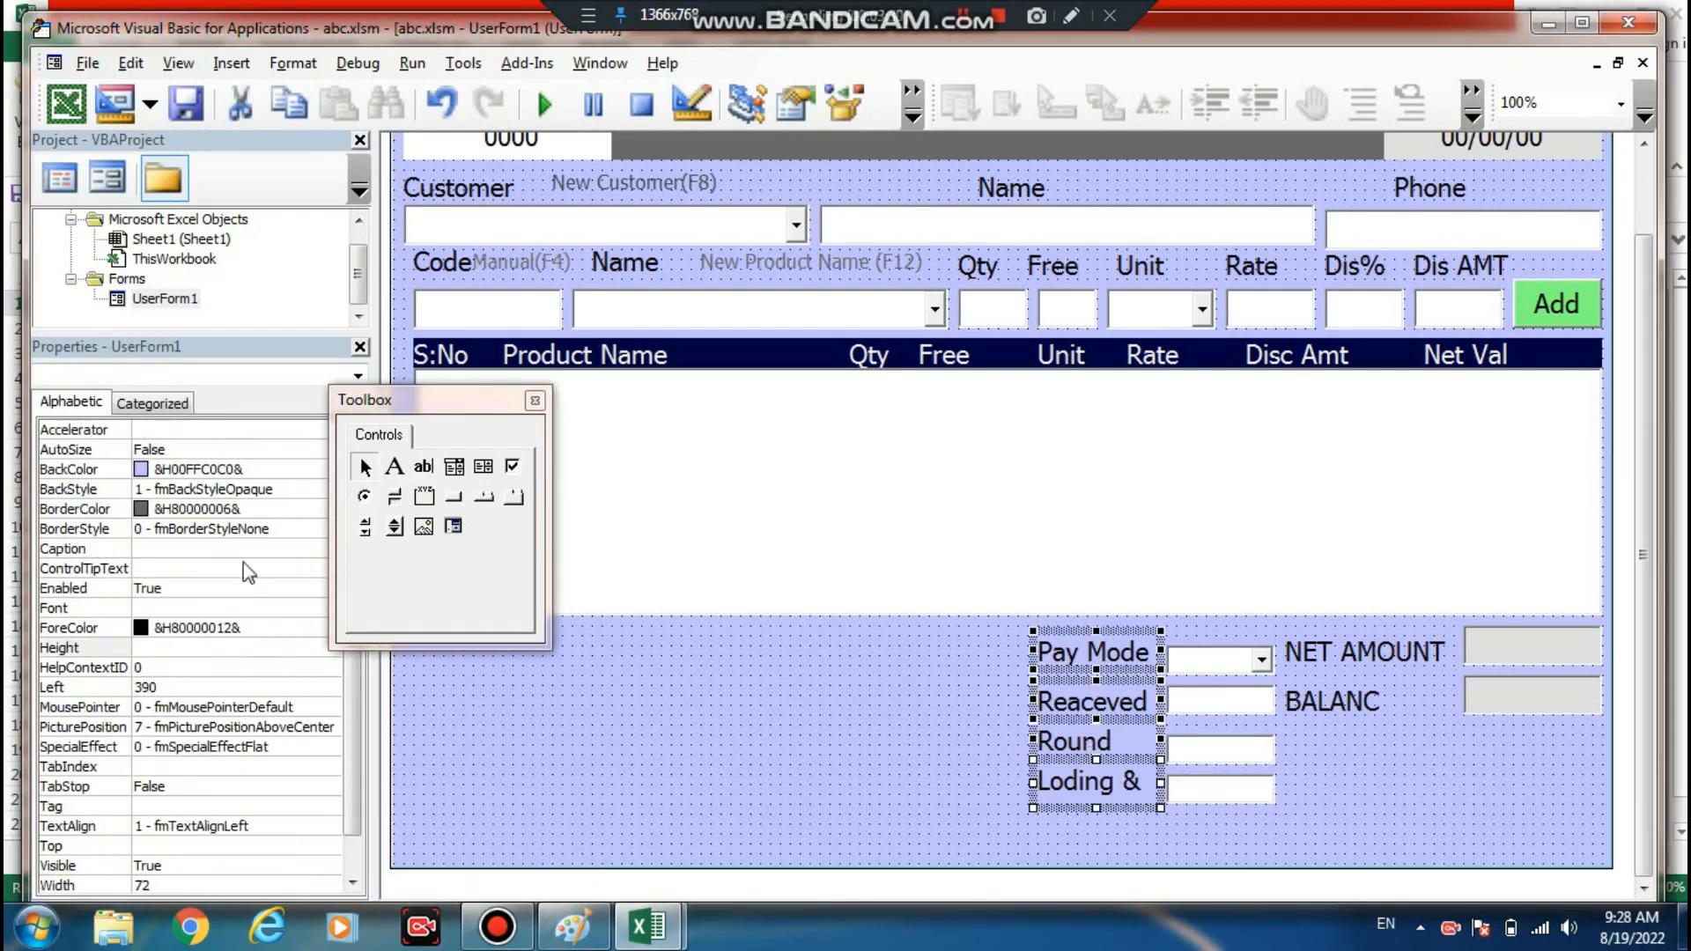
double_click(227, 530)
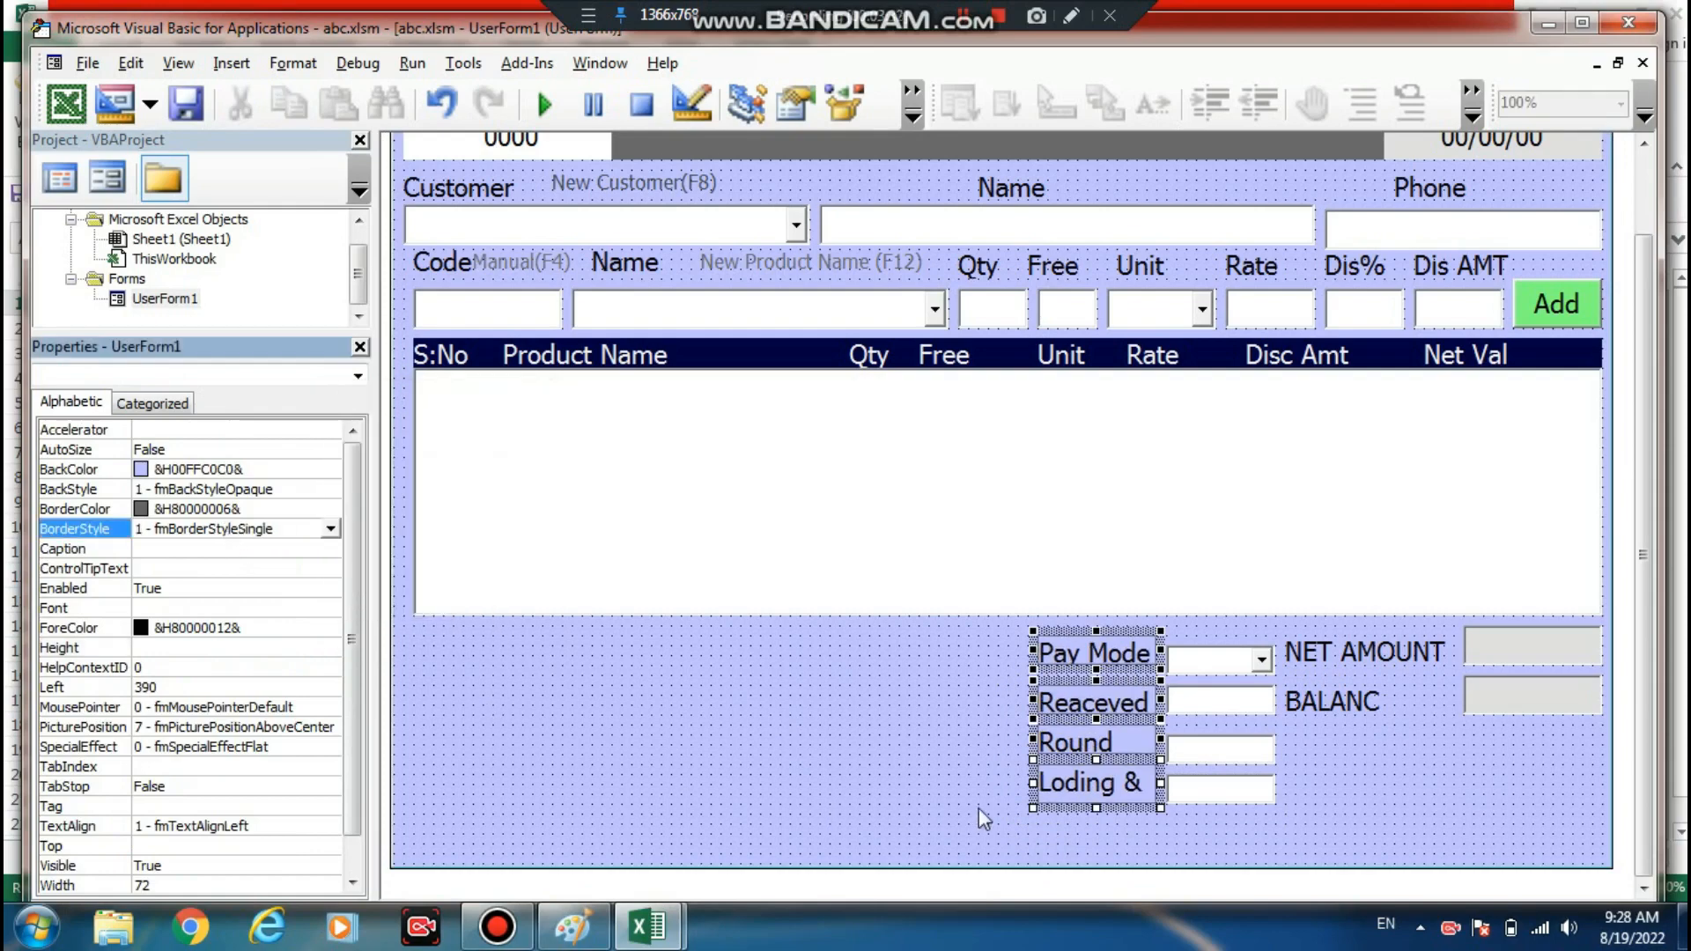
left_click(940, 777)
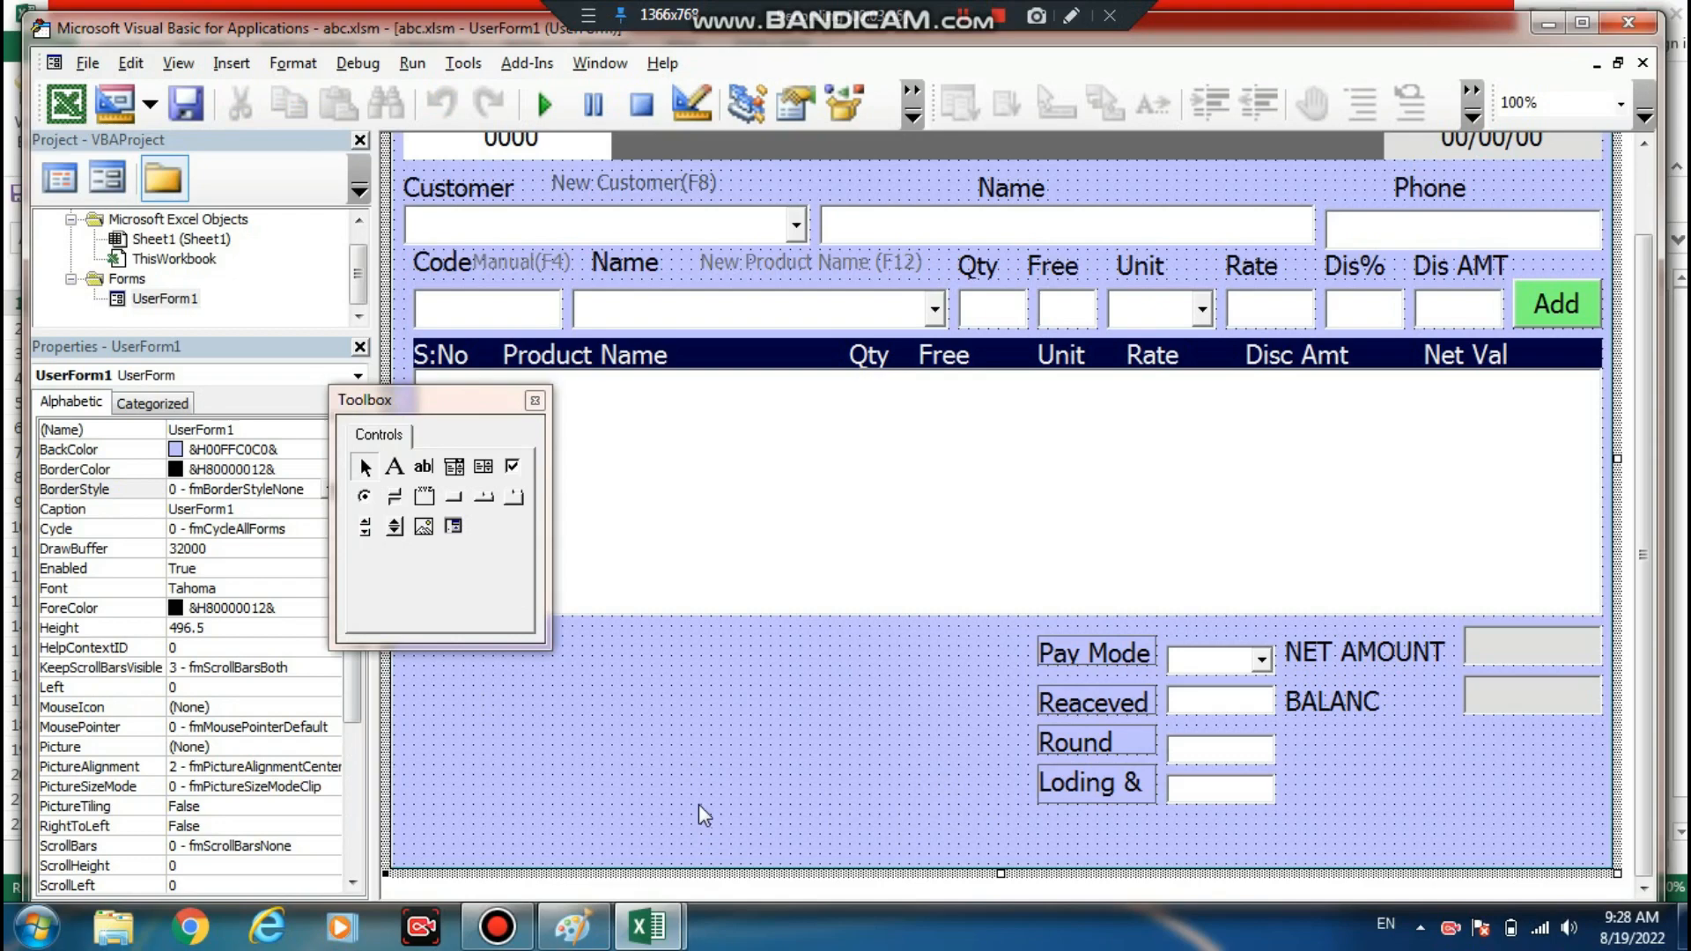
- Draw three stacked labels in the space before the Pay Mode column, about 24, 30 and 24 high
left_click(394, 467)
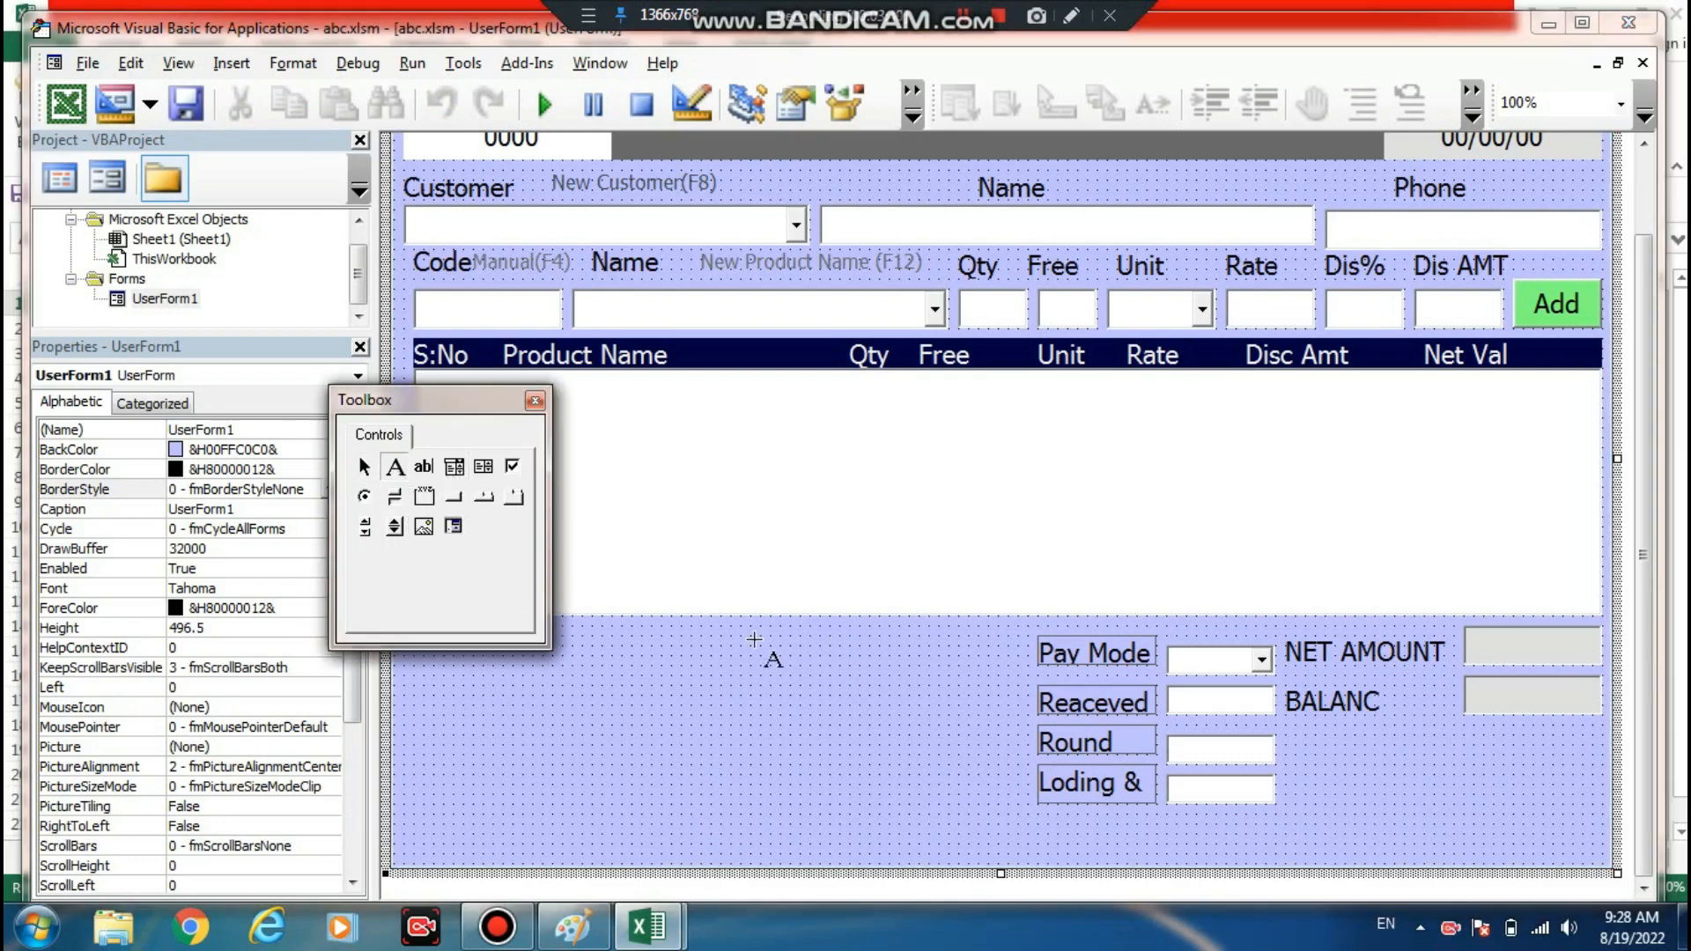
left_click_drag(720, 647, 861, 691)
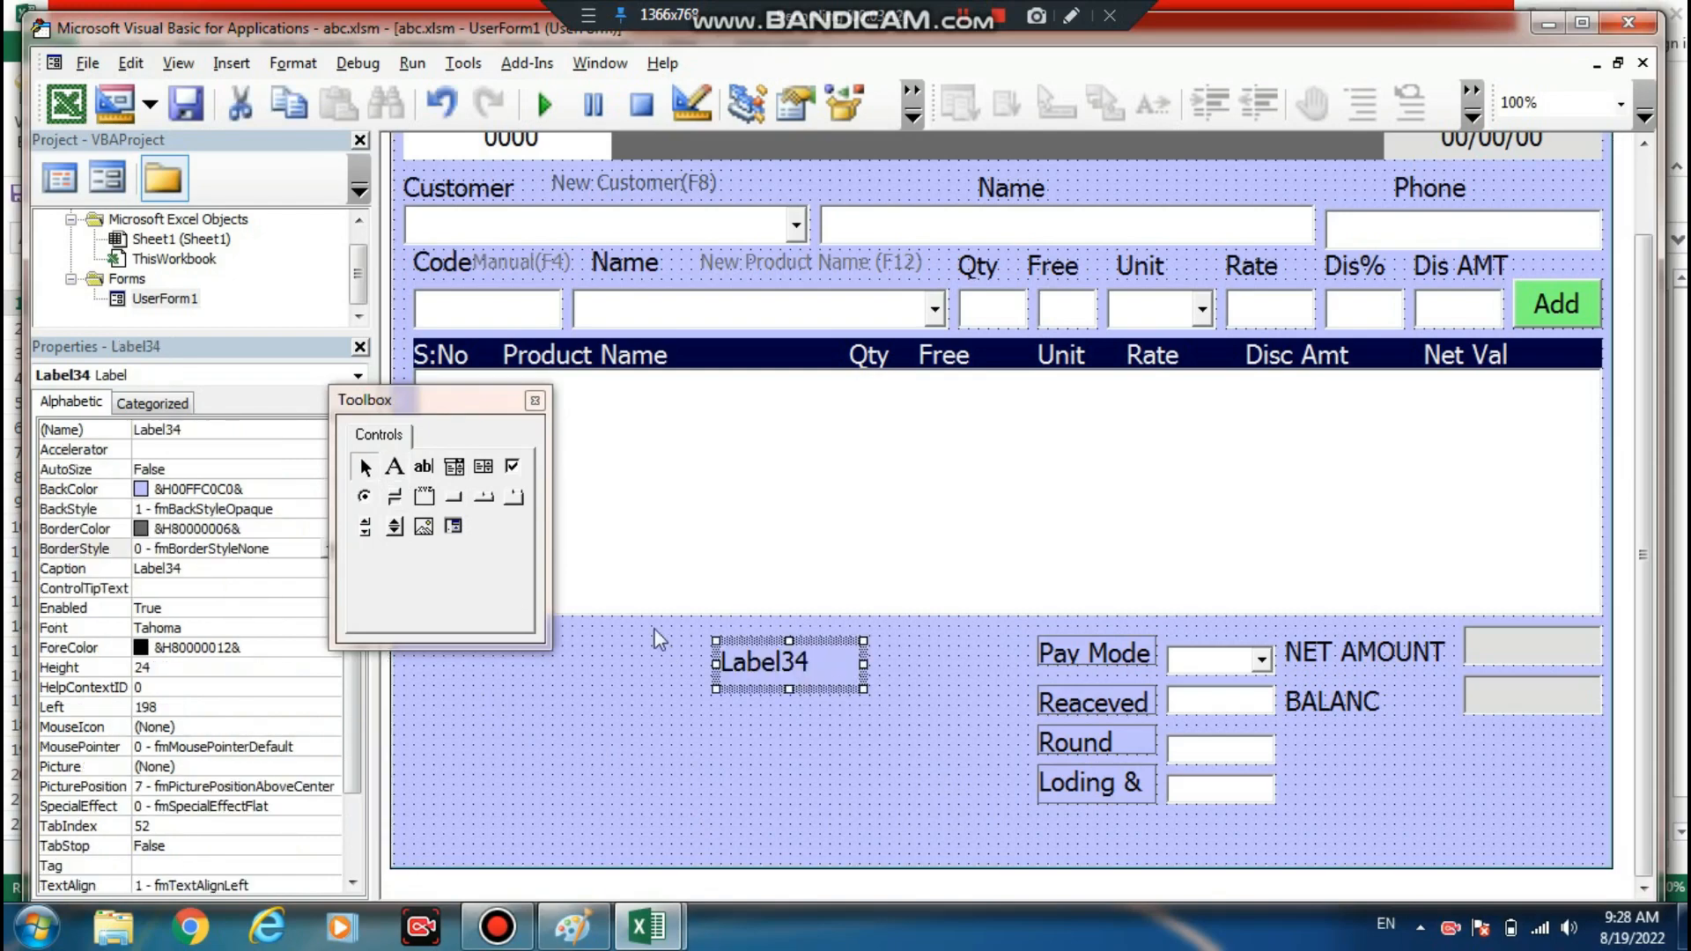
left_click_drag(696, 700, 804, 758)
left_click(393, 466)
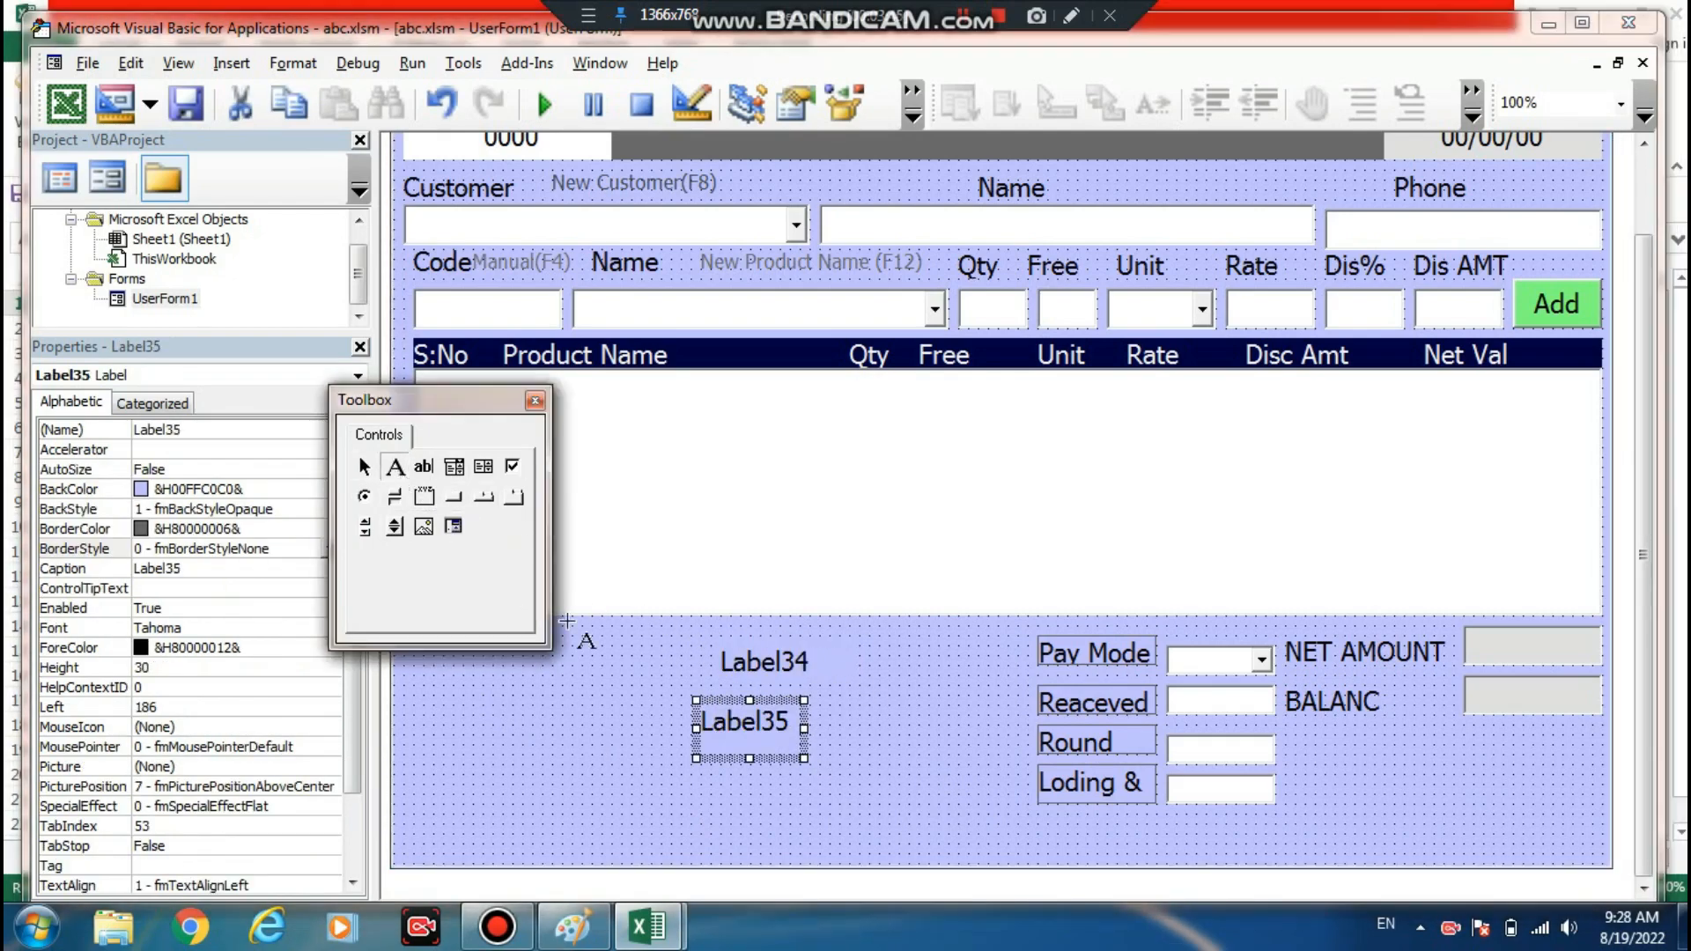
left_click_drag(681, 775, 788, 815)
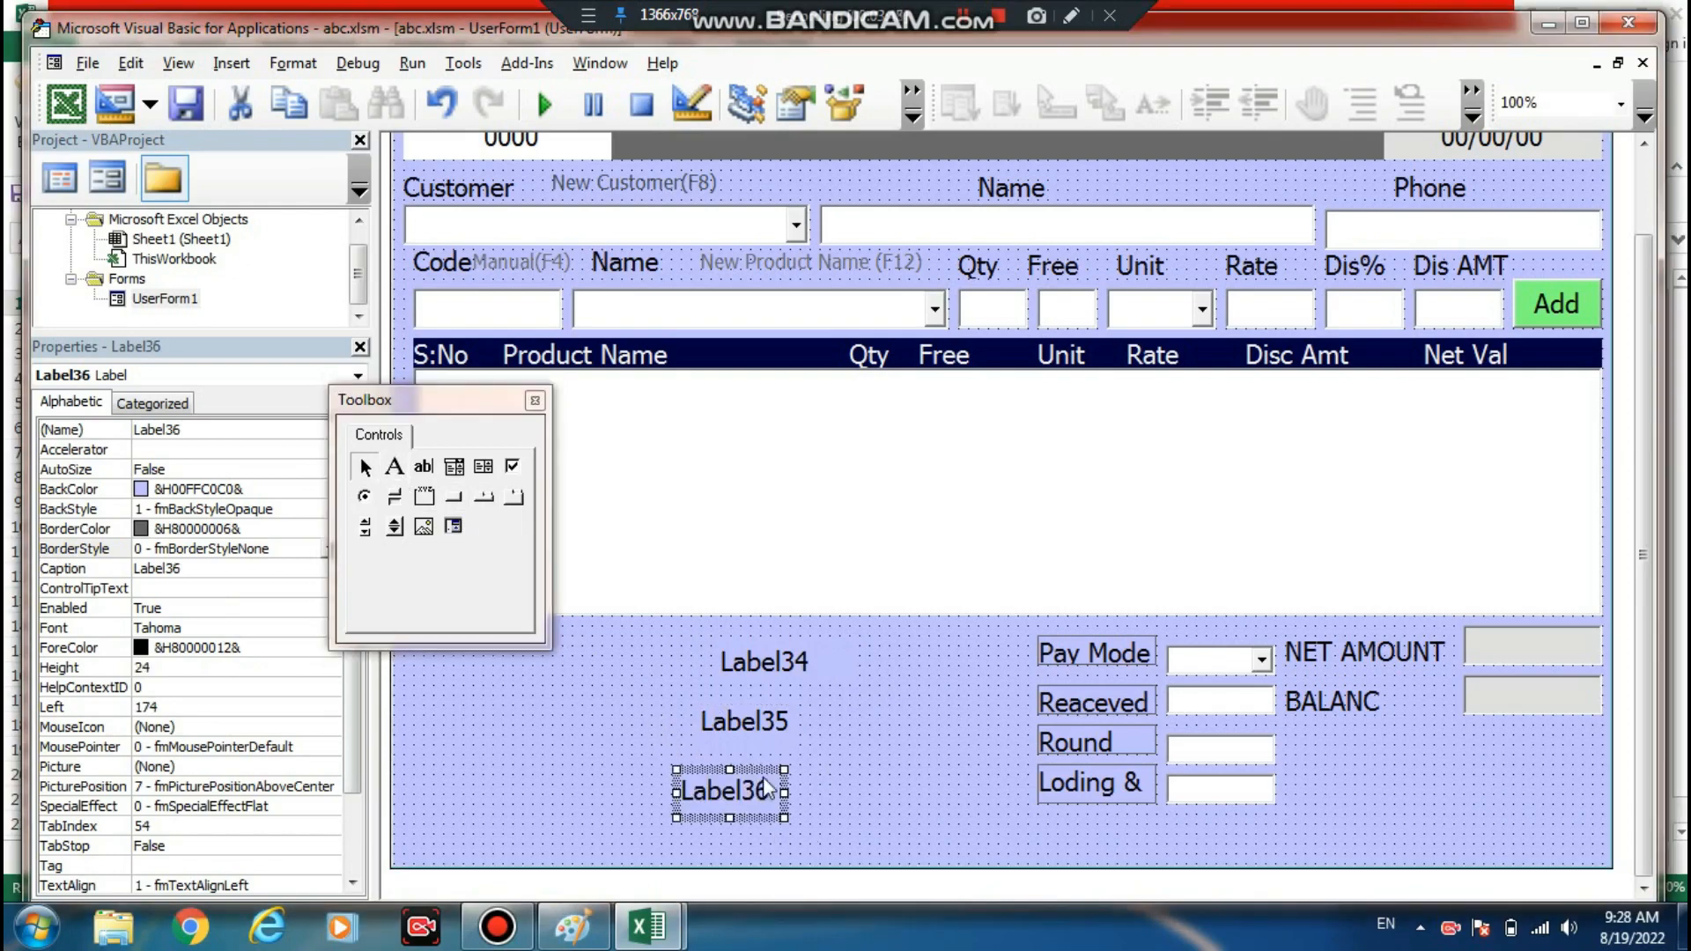
- Draw three stacked text boxes beside the new labels, the first about 24 high and the second about 6 high
left_click(424, 466)
left_click_drag(850, 646, 986, 688)
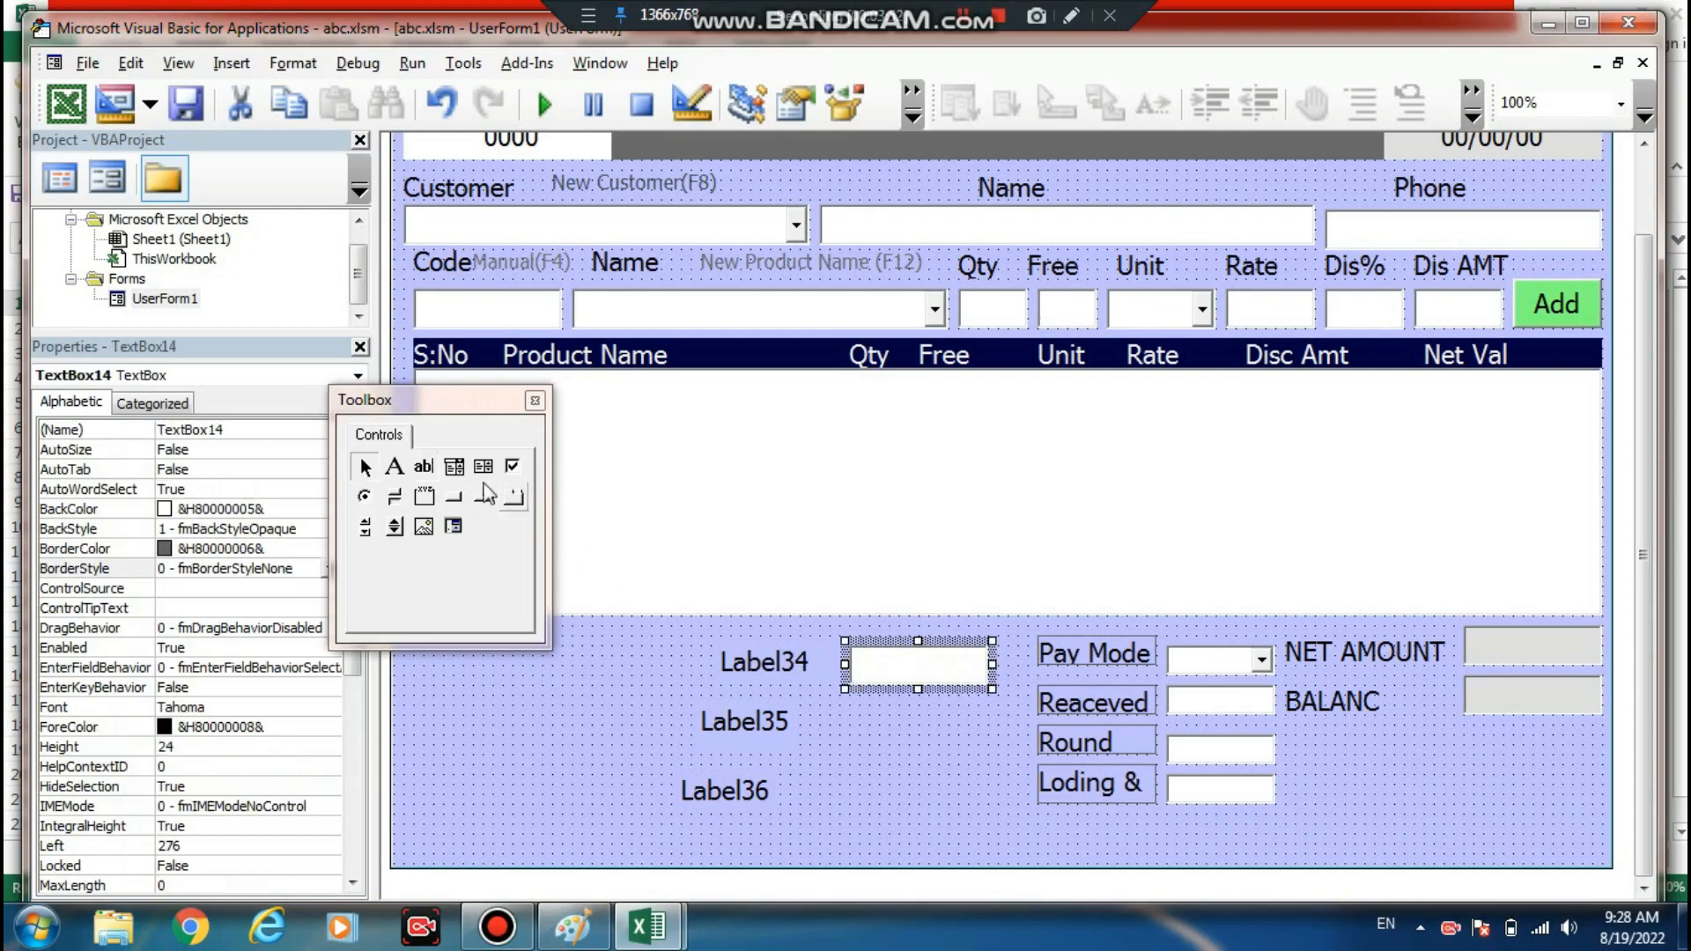
left_click(423, 466)
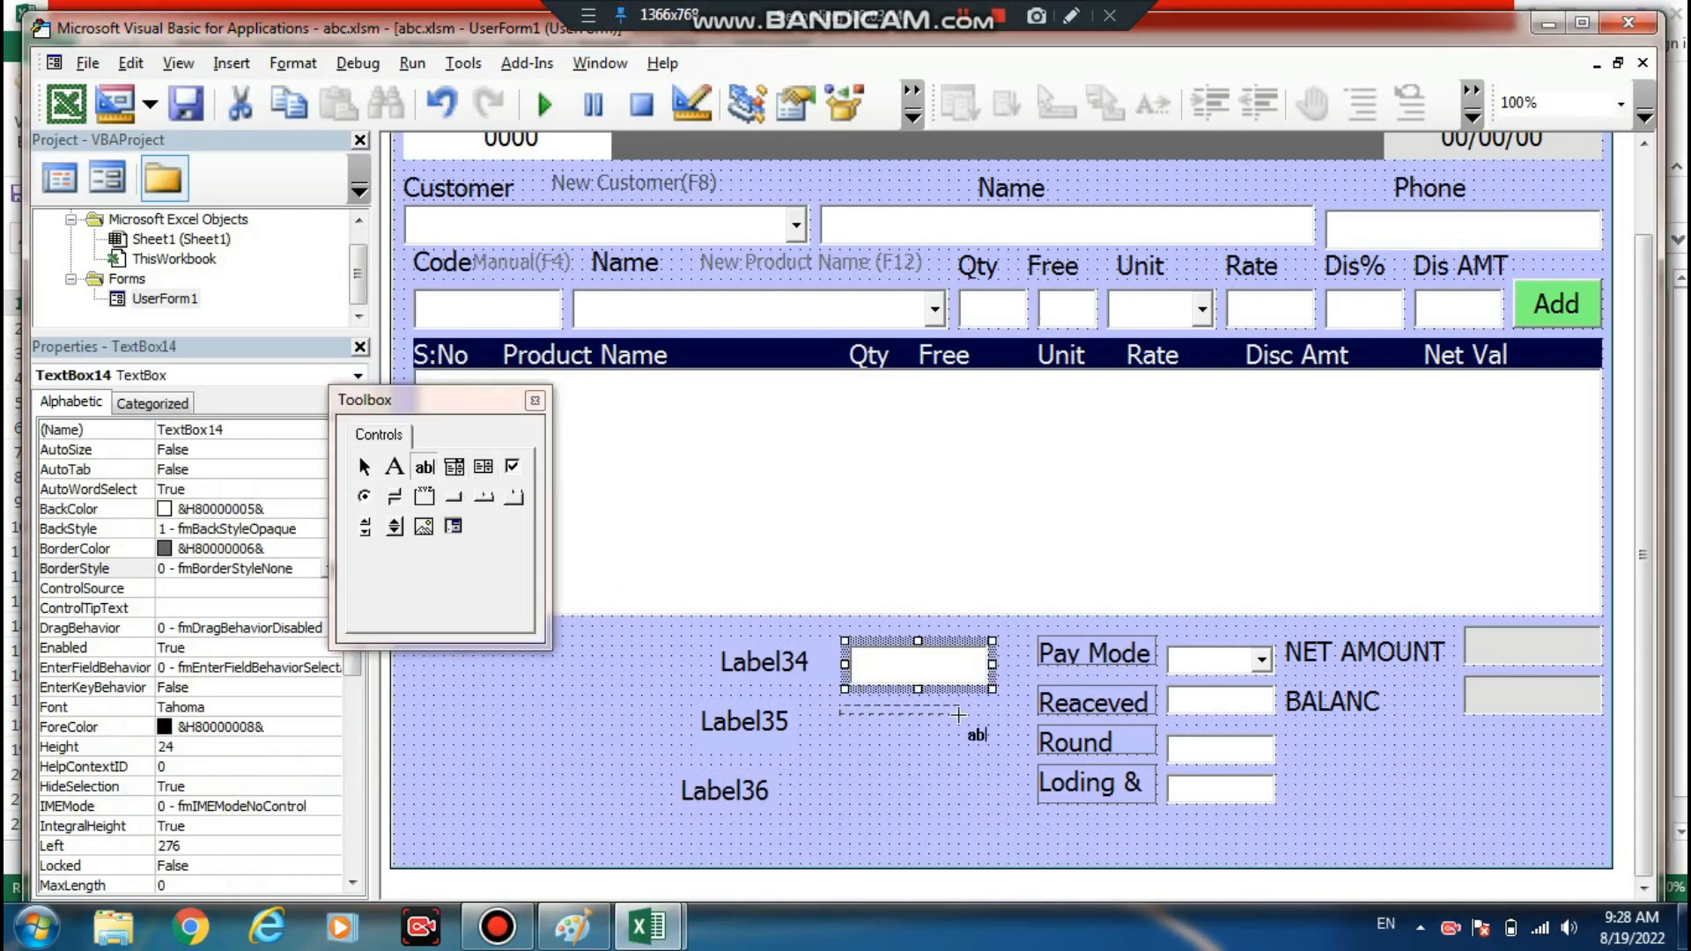
left_click_drag(835, 705, 962, 718)
left_click_drag(833, 737, 967, 777)
- Stretch the thin middle text box upward to make it taller
left_click(895, 717)
left_click(911, 711)
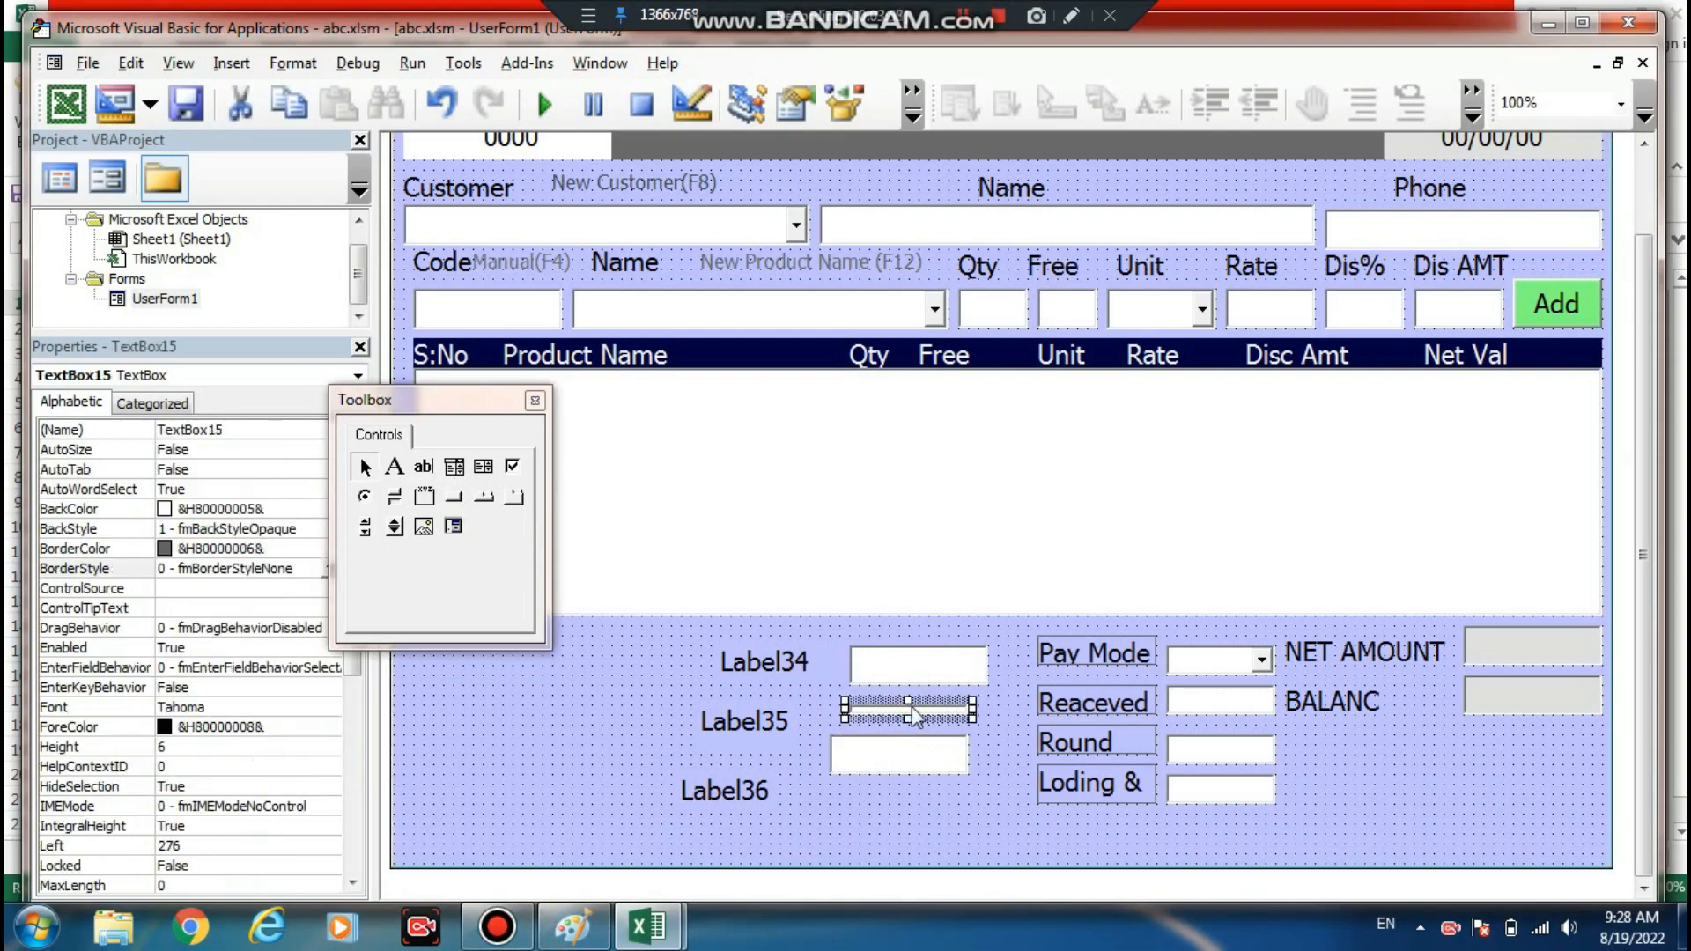
left_click_drag(907, 702, 908, 669)
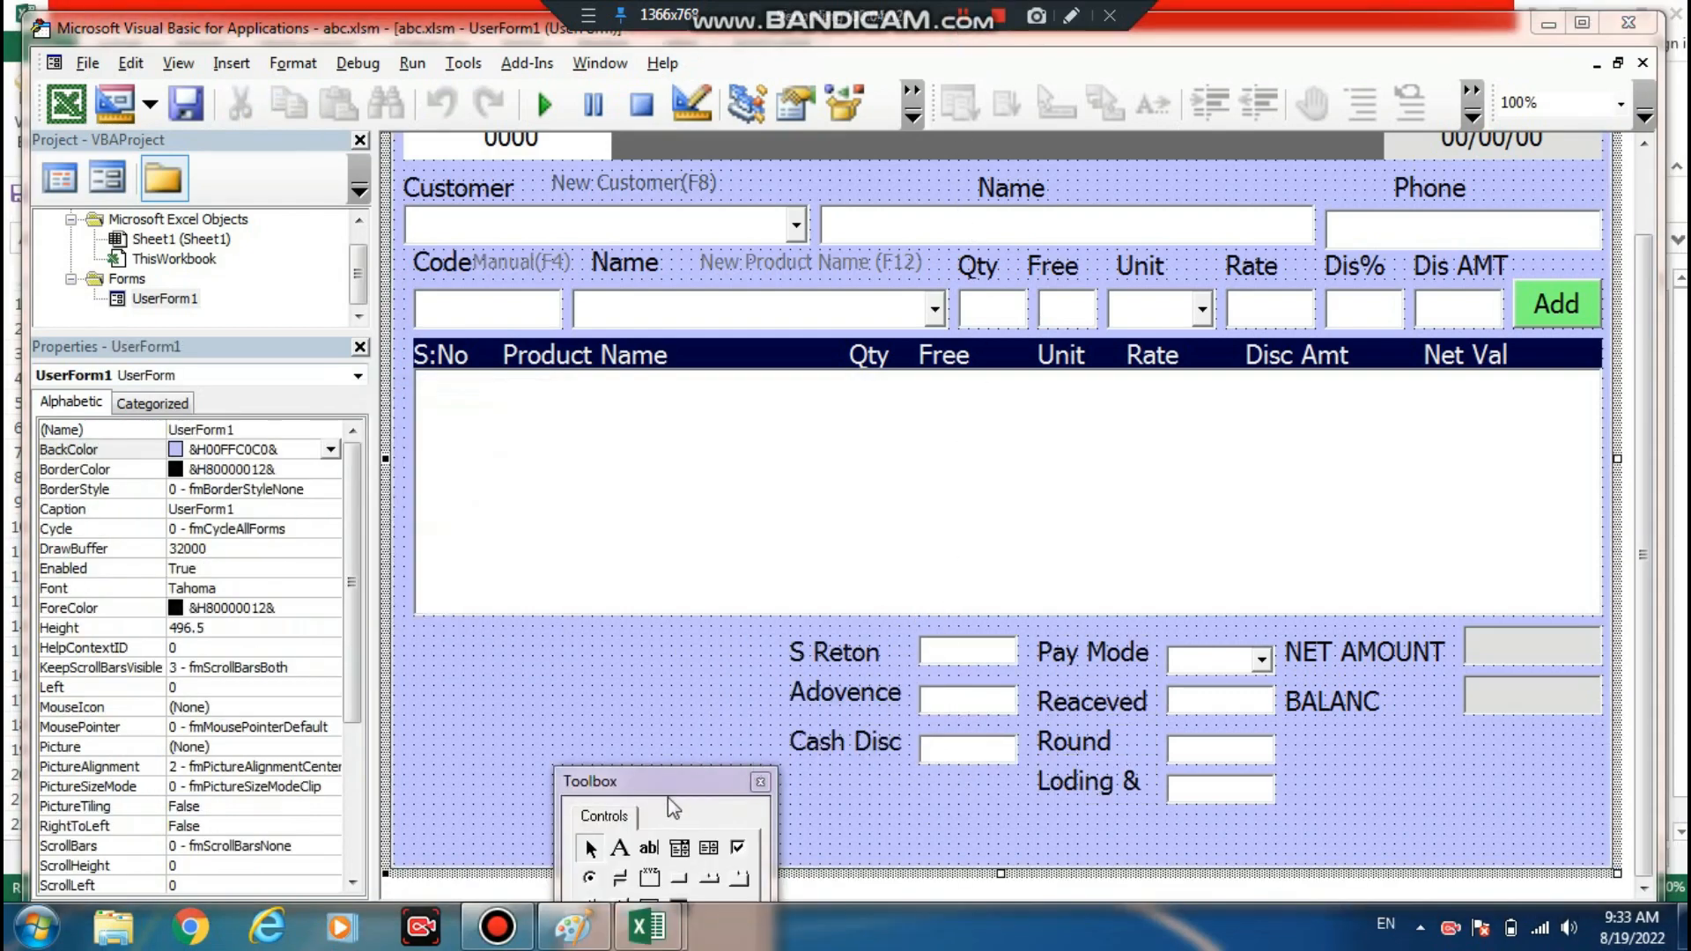
left_click(841, 652)
left_click(854, 705)
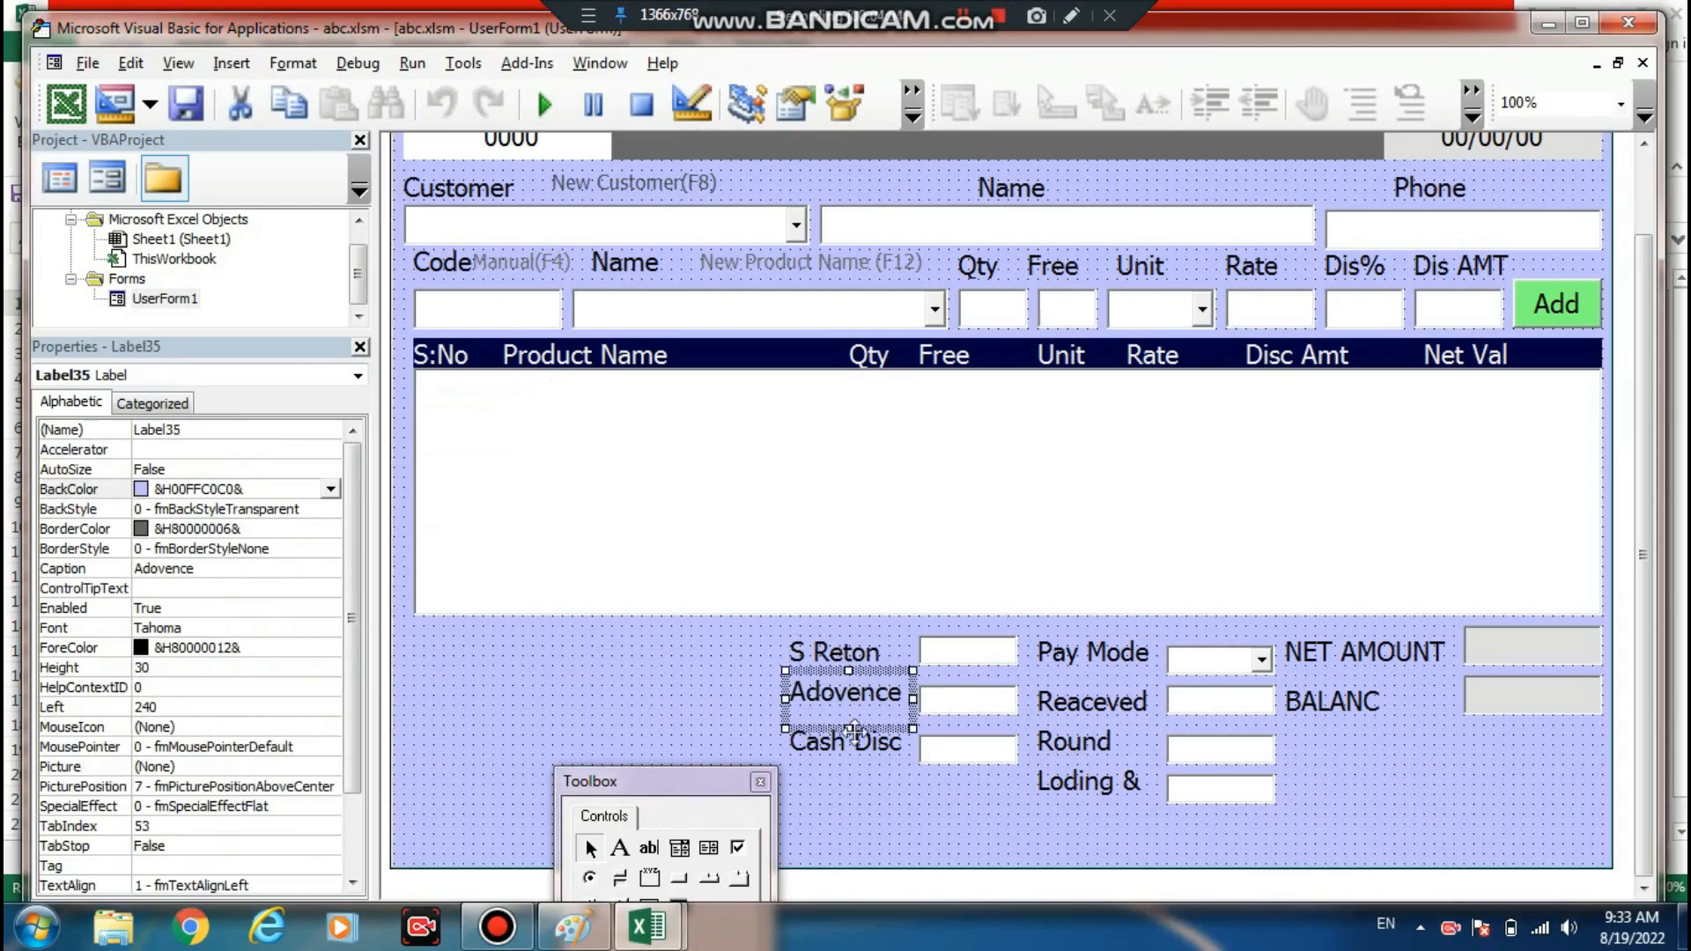
left_click(856, 744)
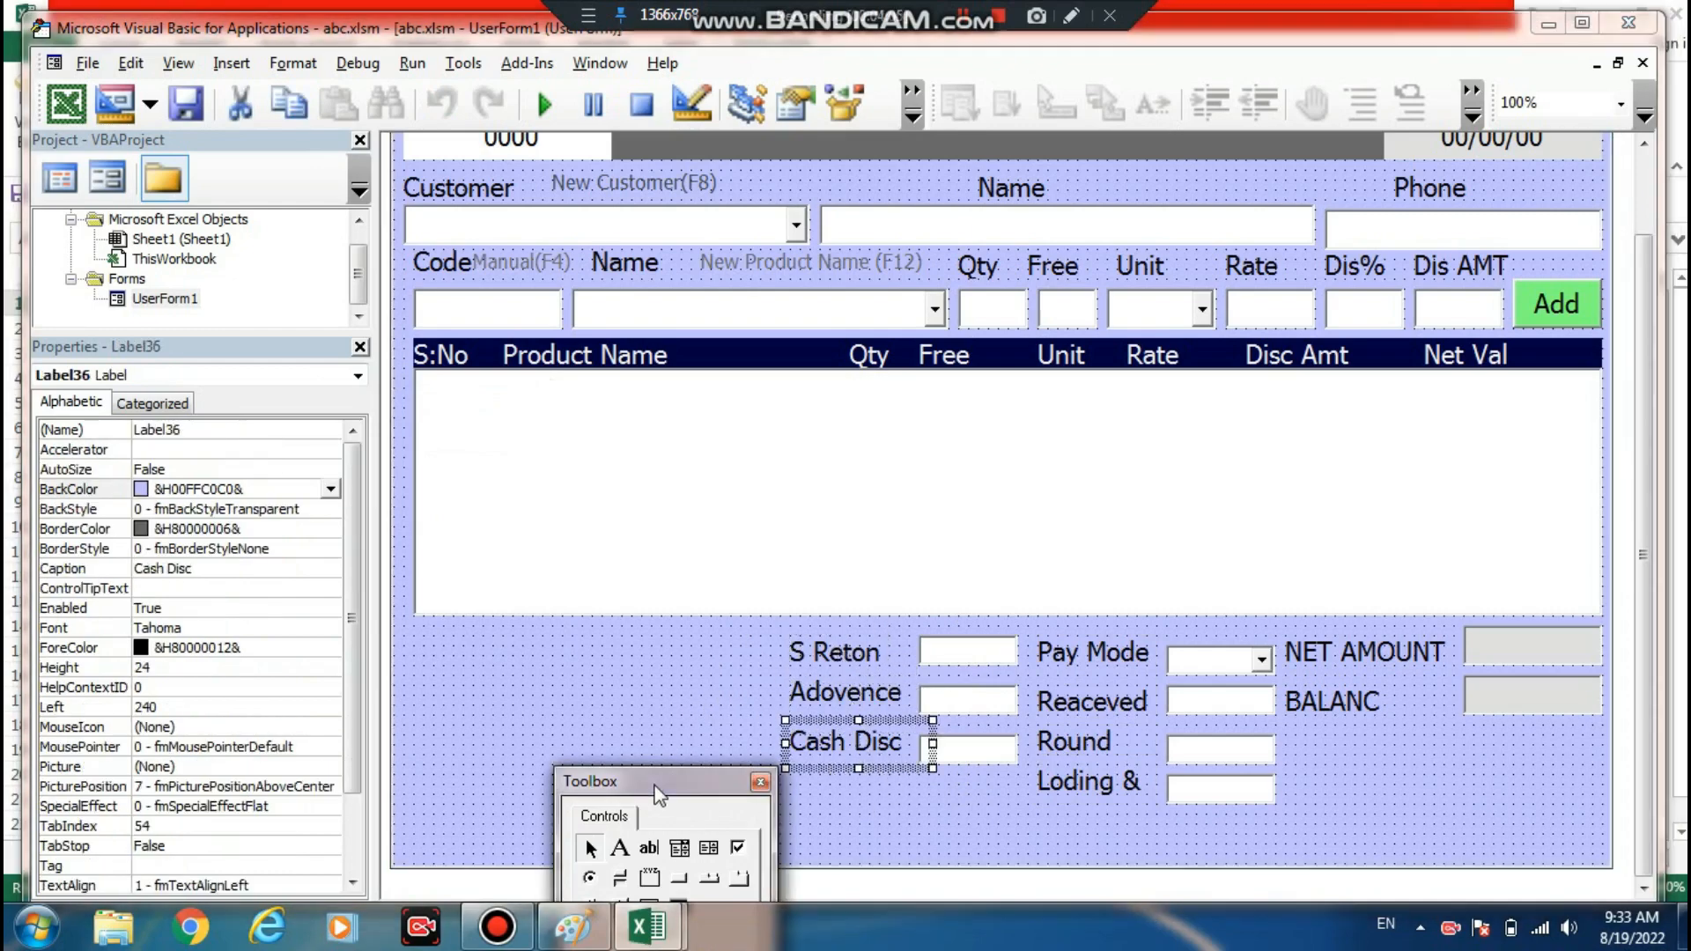
- Draw two rows of two labels in the empty area before S Reton and Adovence, about 24 to 30 high
left_click(620, 848)
left_click_drag(423, 656, 716, 698)
left_click(620, 848)
left_click_drag(710, 787, 1044, 653)
left_click(955, 713)
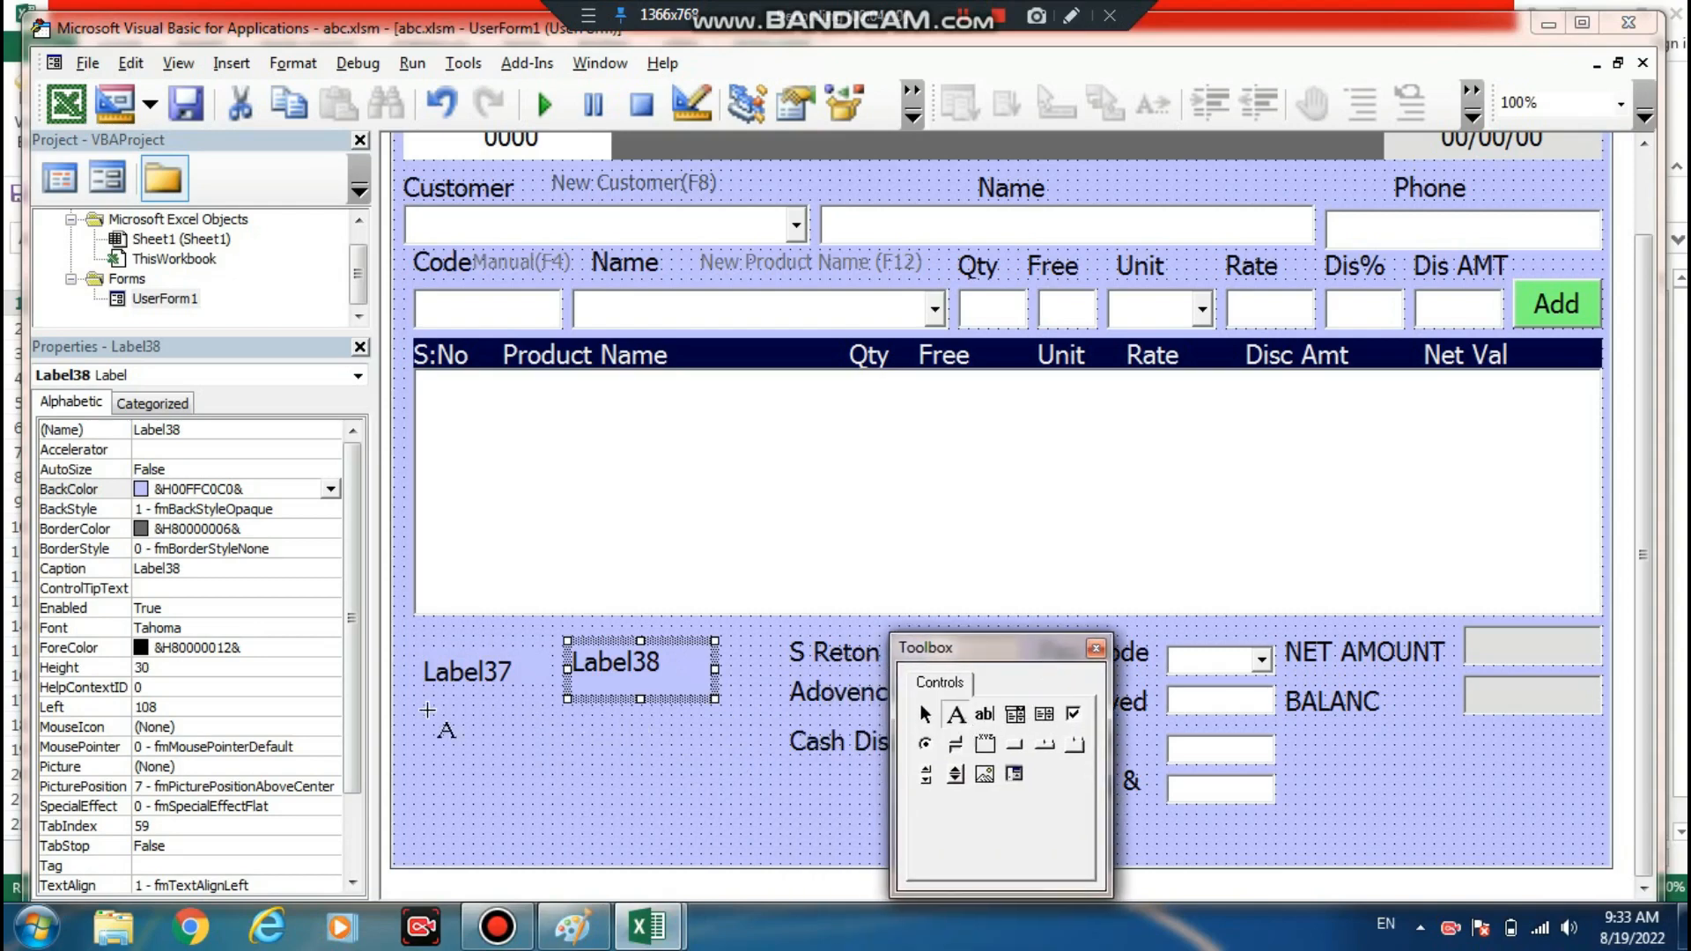
left_click_drag(423, 716, 705, 759)
left_click(955, 713)
- Draw two more rows of two labels beneath Label39 and Label40, with the second-column labels about 24 high
left_click(966, 717)
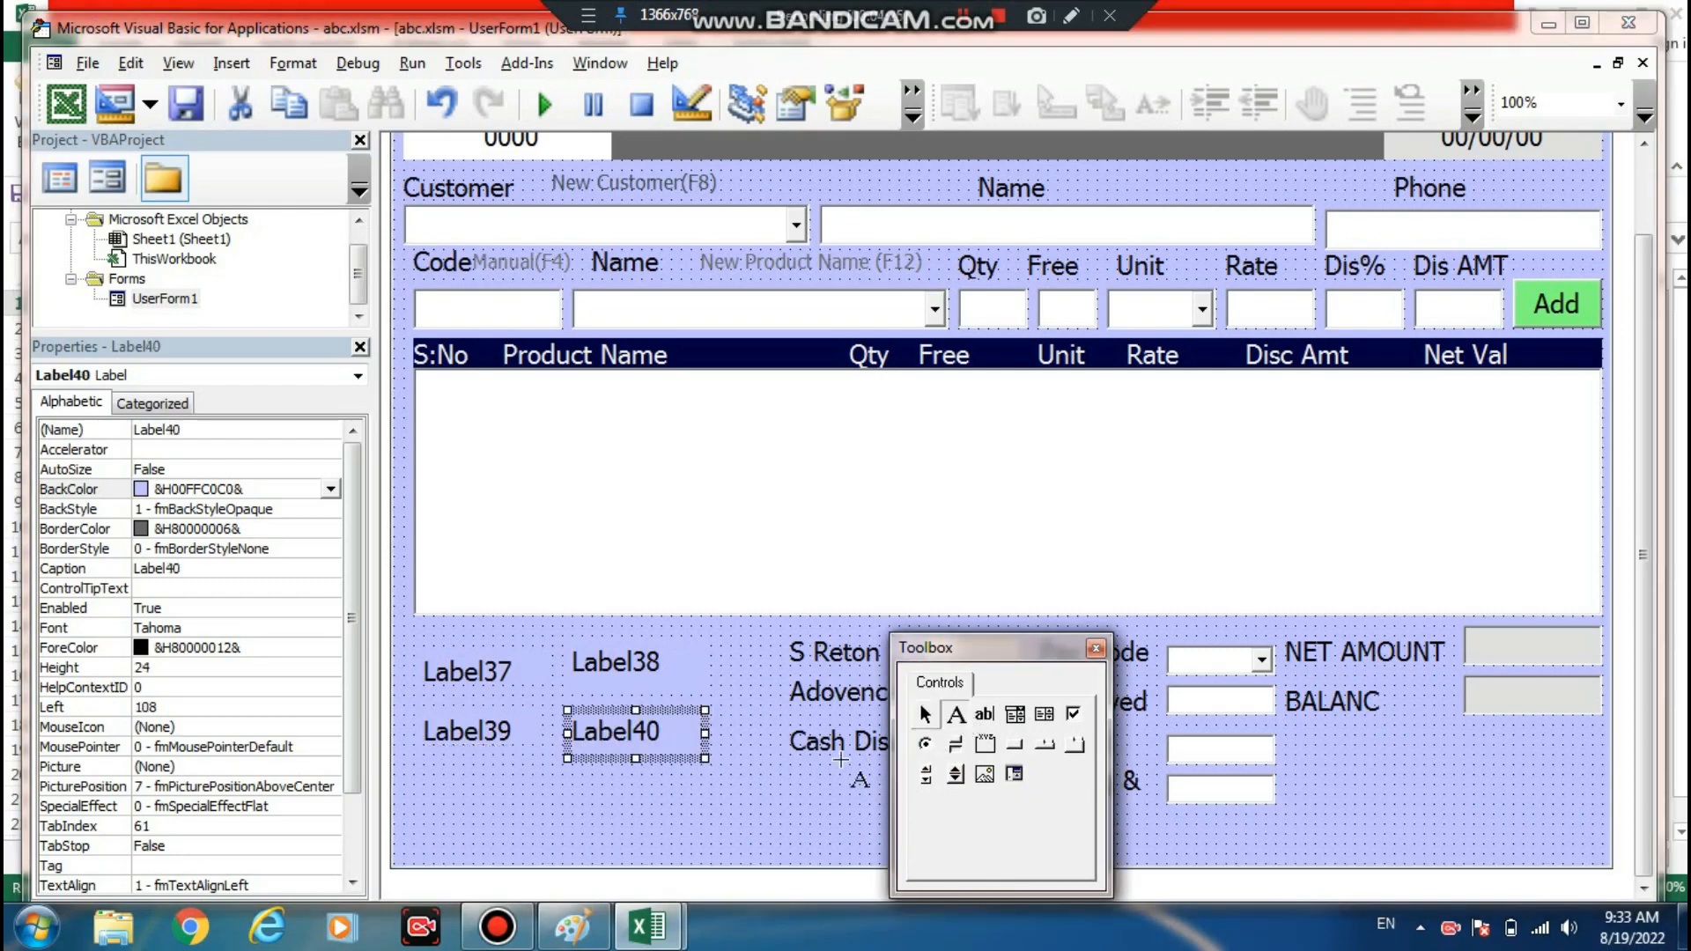
left_click_drag(424, 766, 706, 799)
left_click(956, 713)
left_click(956, 714)
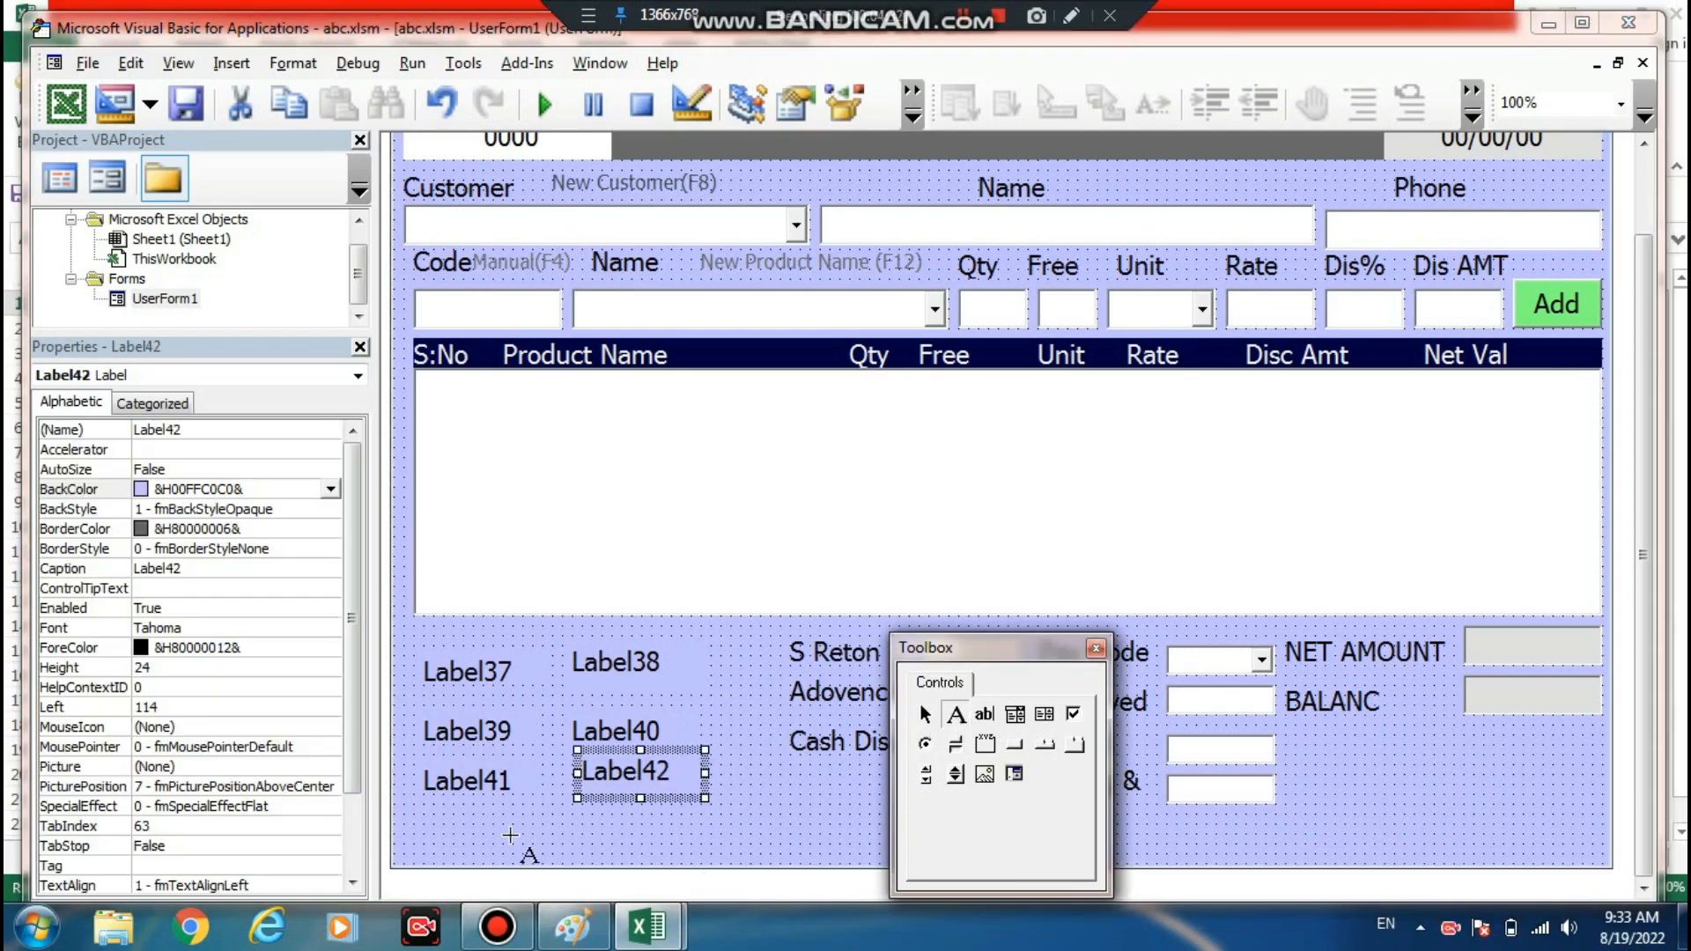
left_click_drag(421, 820, 705, 848)
left_click(955, 714)
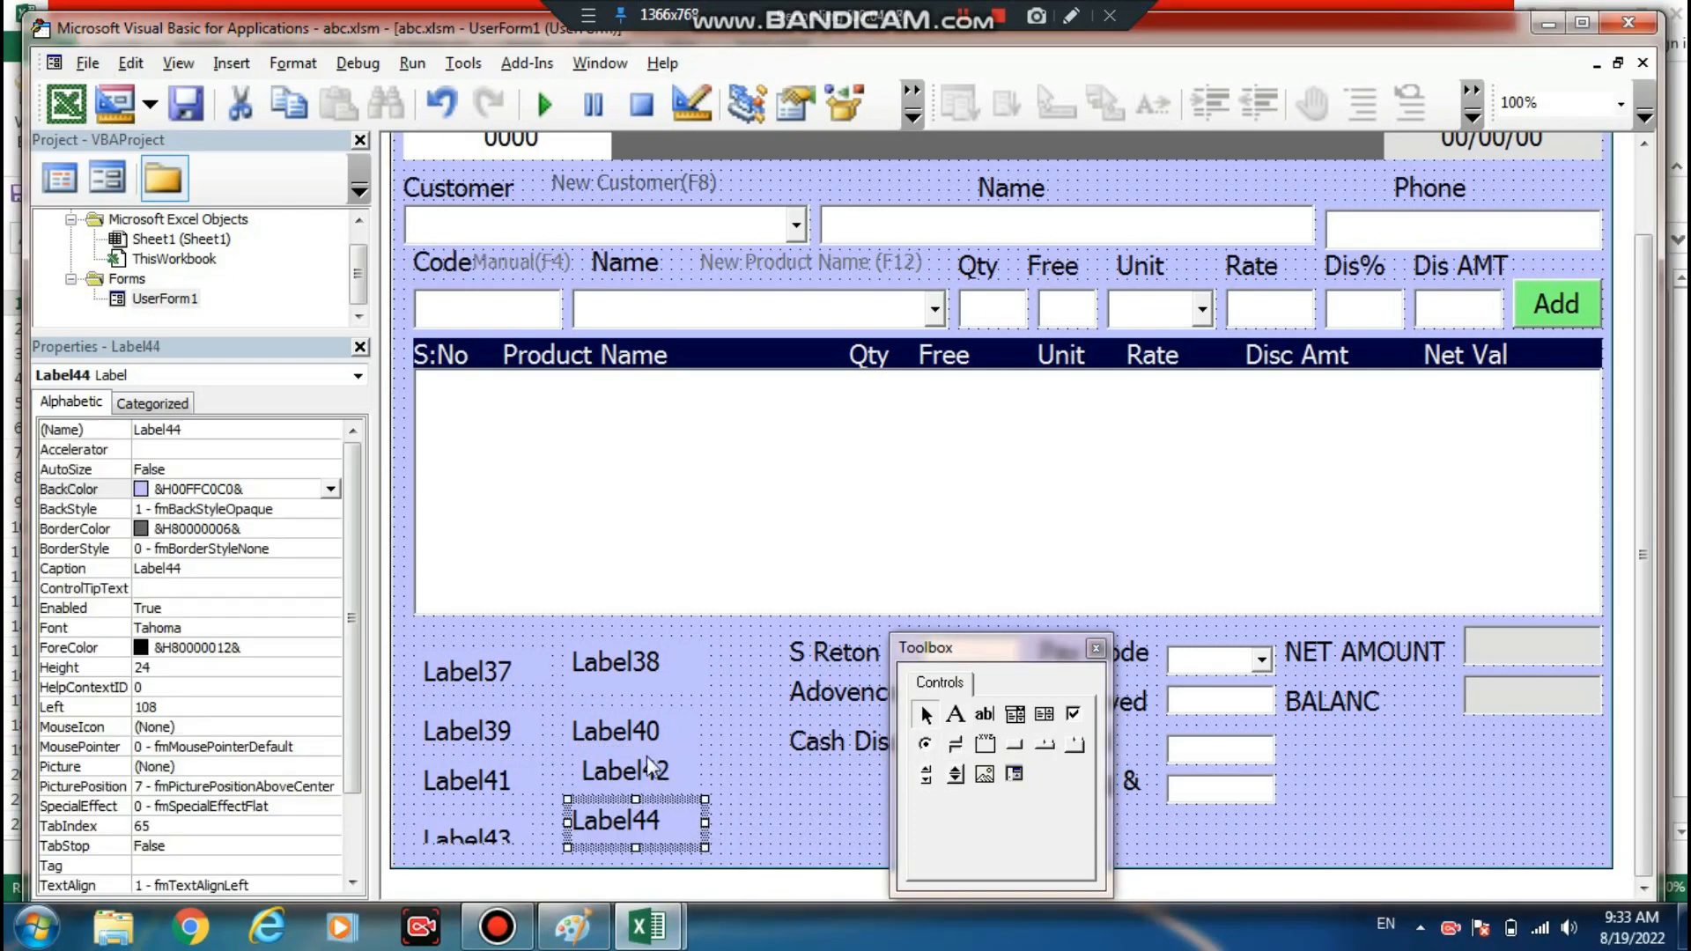
- Set the text colour of Label40 and Label44 to dark red, &H000000C0&, from the colour palette
left_click(631, 734)
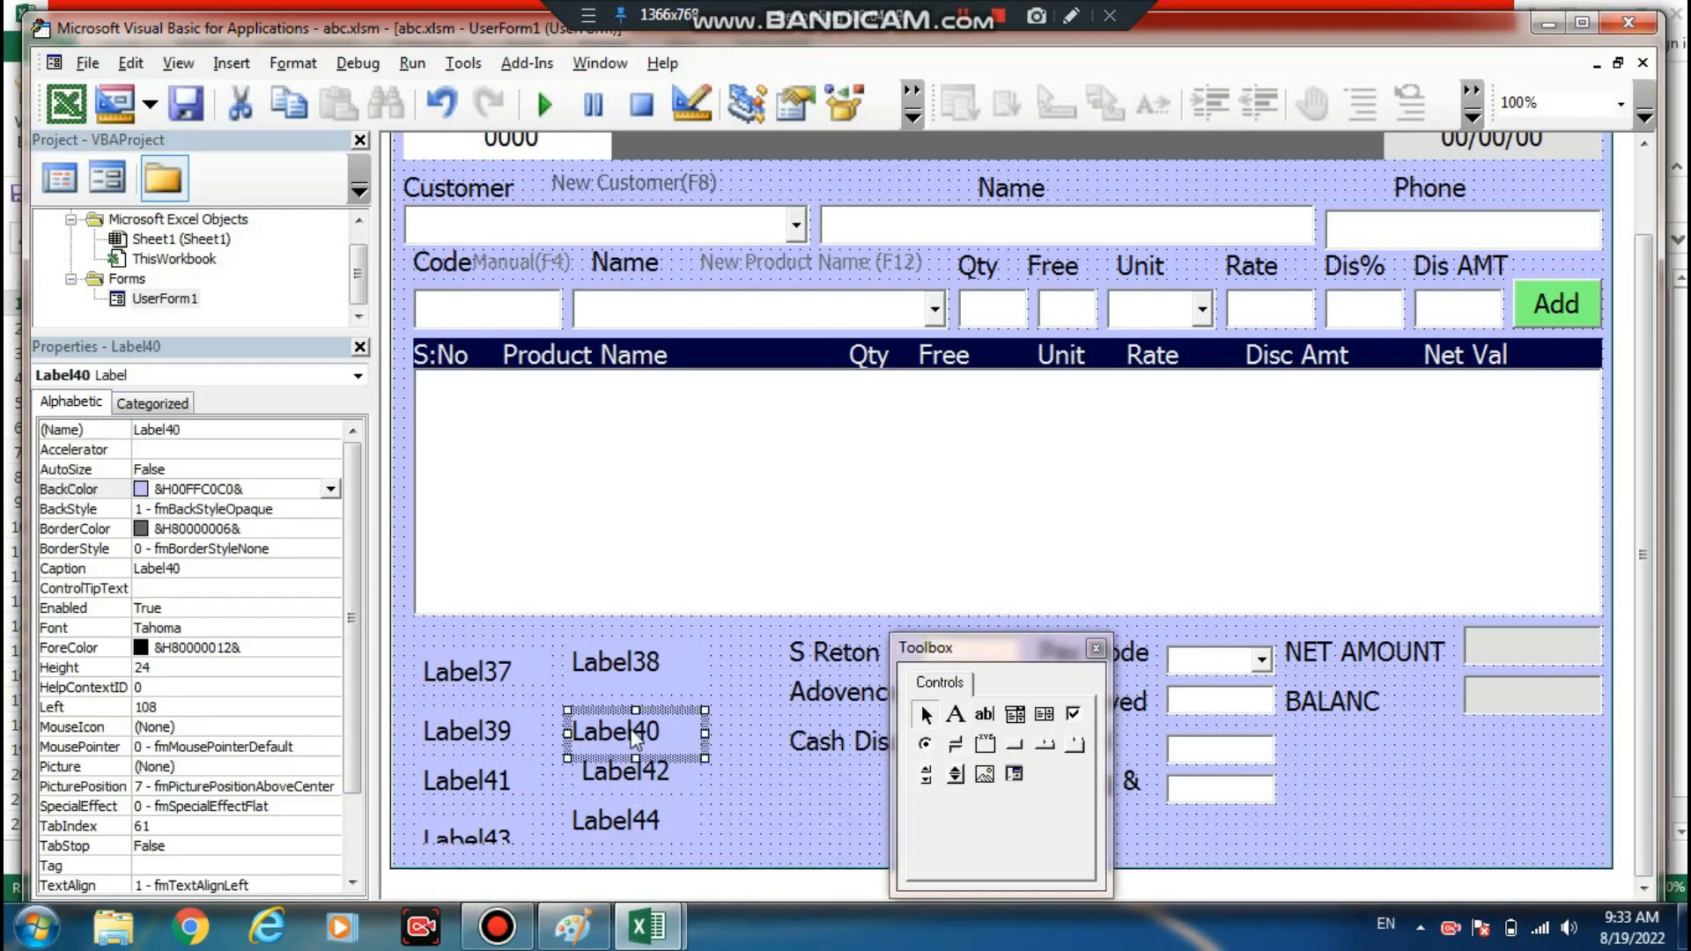
left_click(327, 650)
left_click(331, 647)
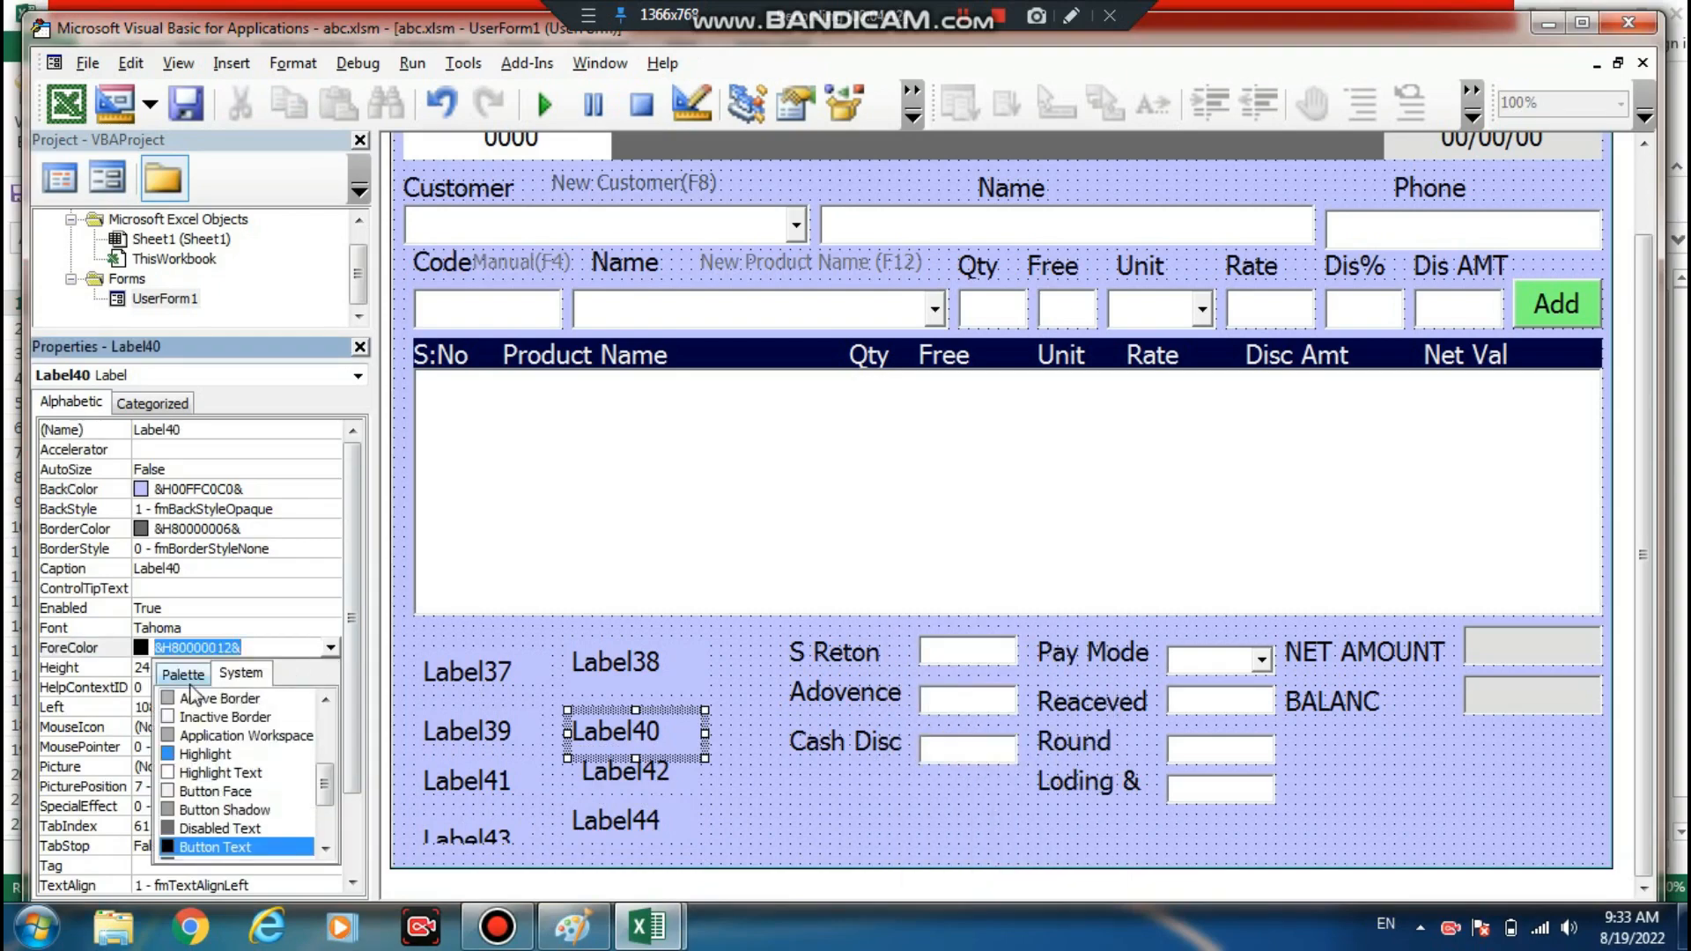
left_click(186, 678)
left_click(189, 763)
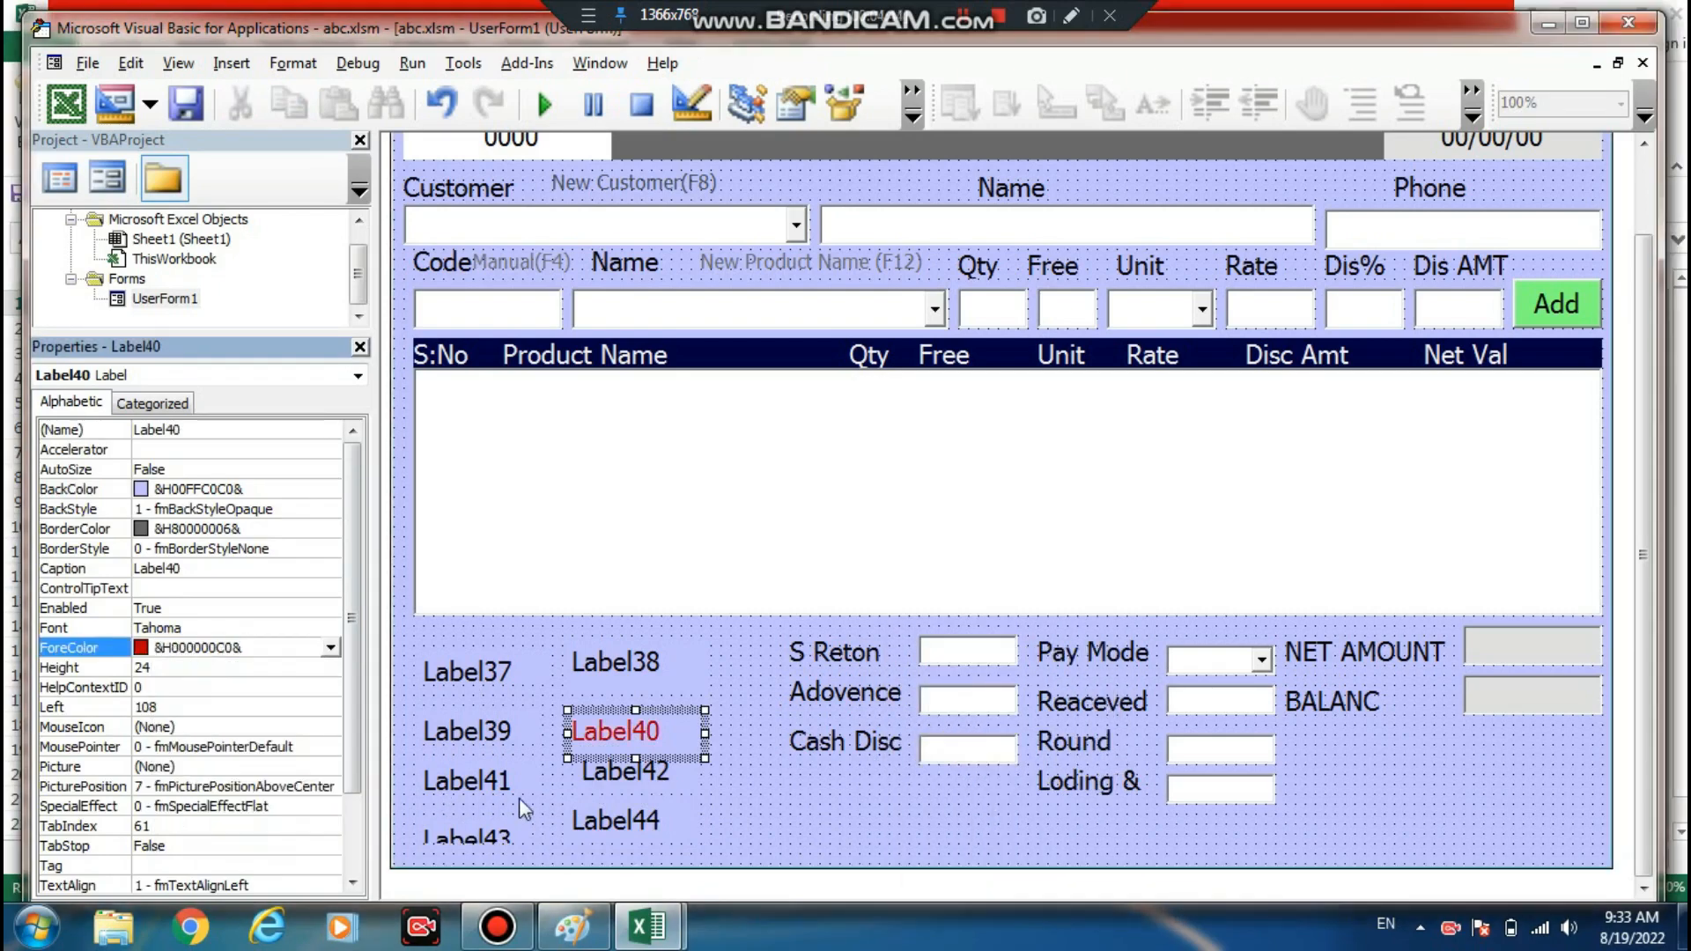
left_click(591, 821)
left_click(330, 648)
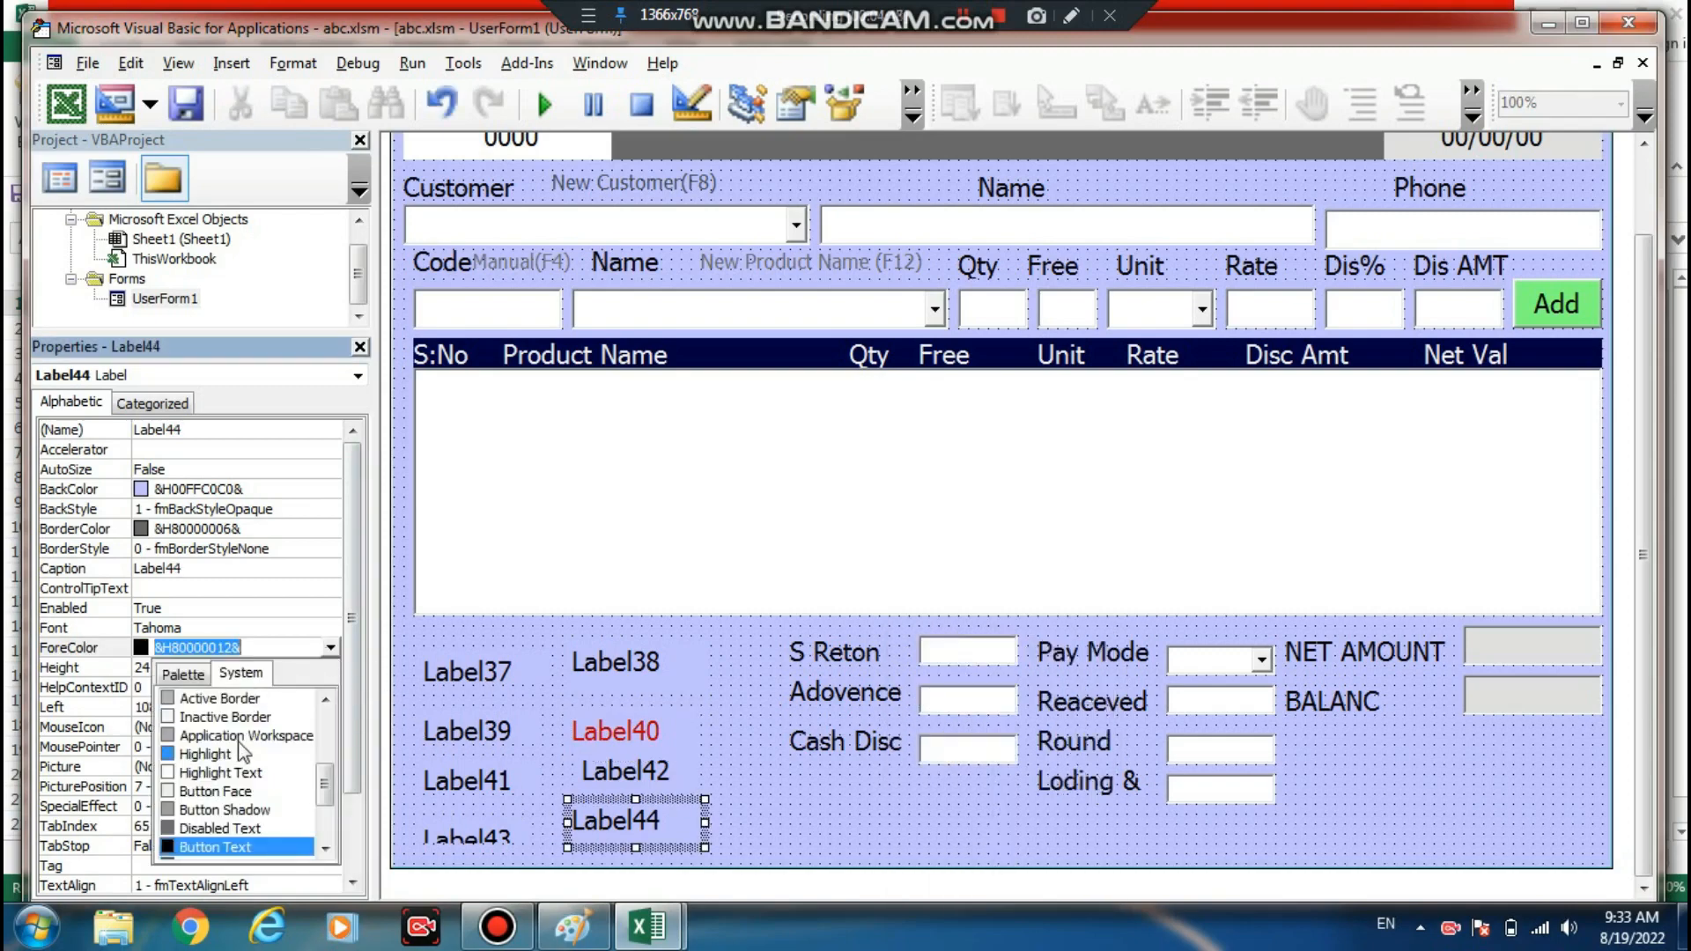
left_click(185, 675)
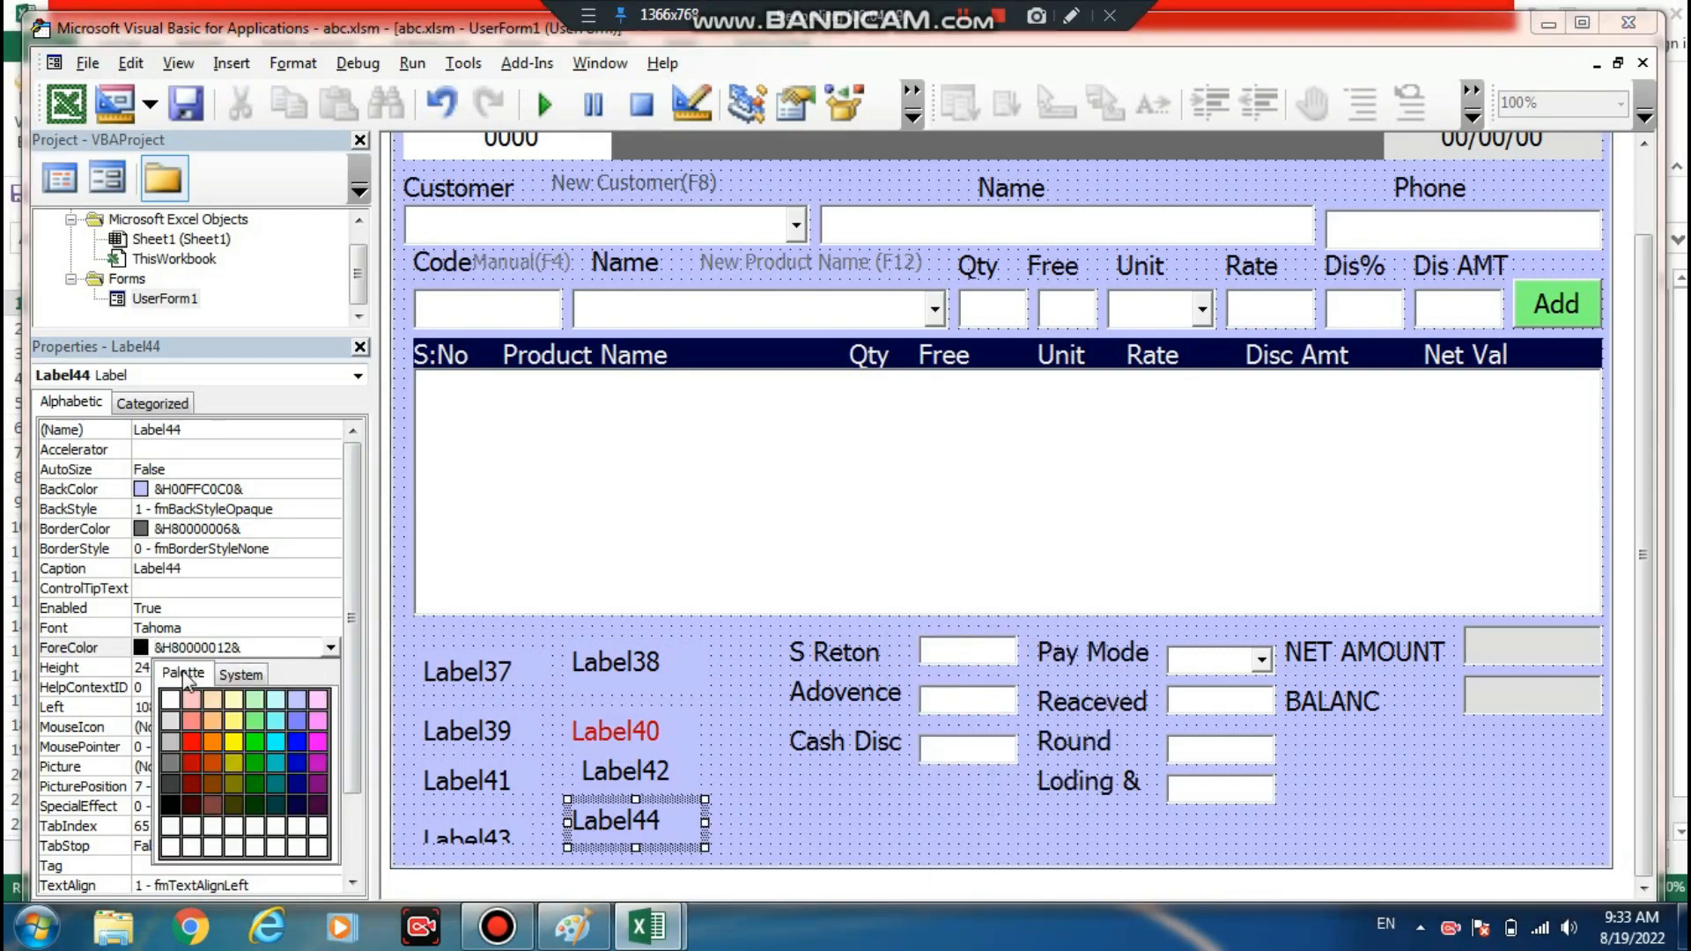
left_click(192, 763)
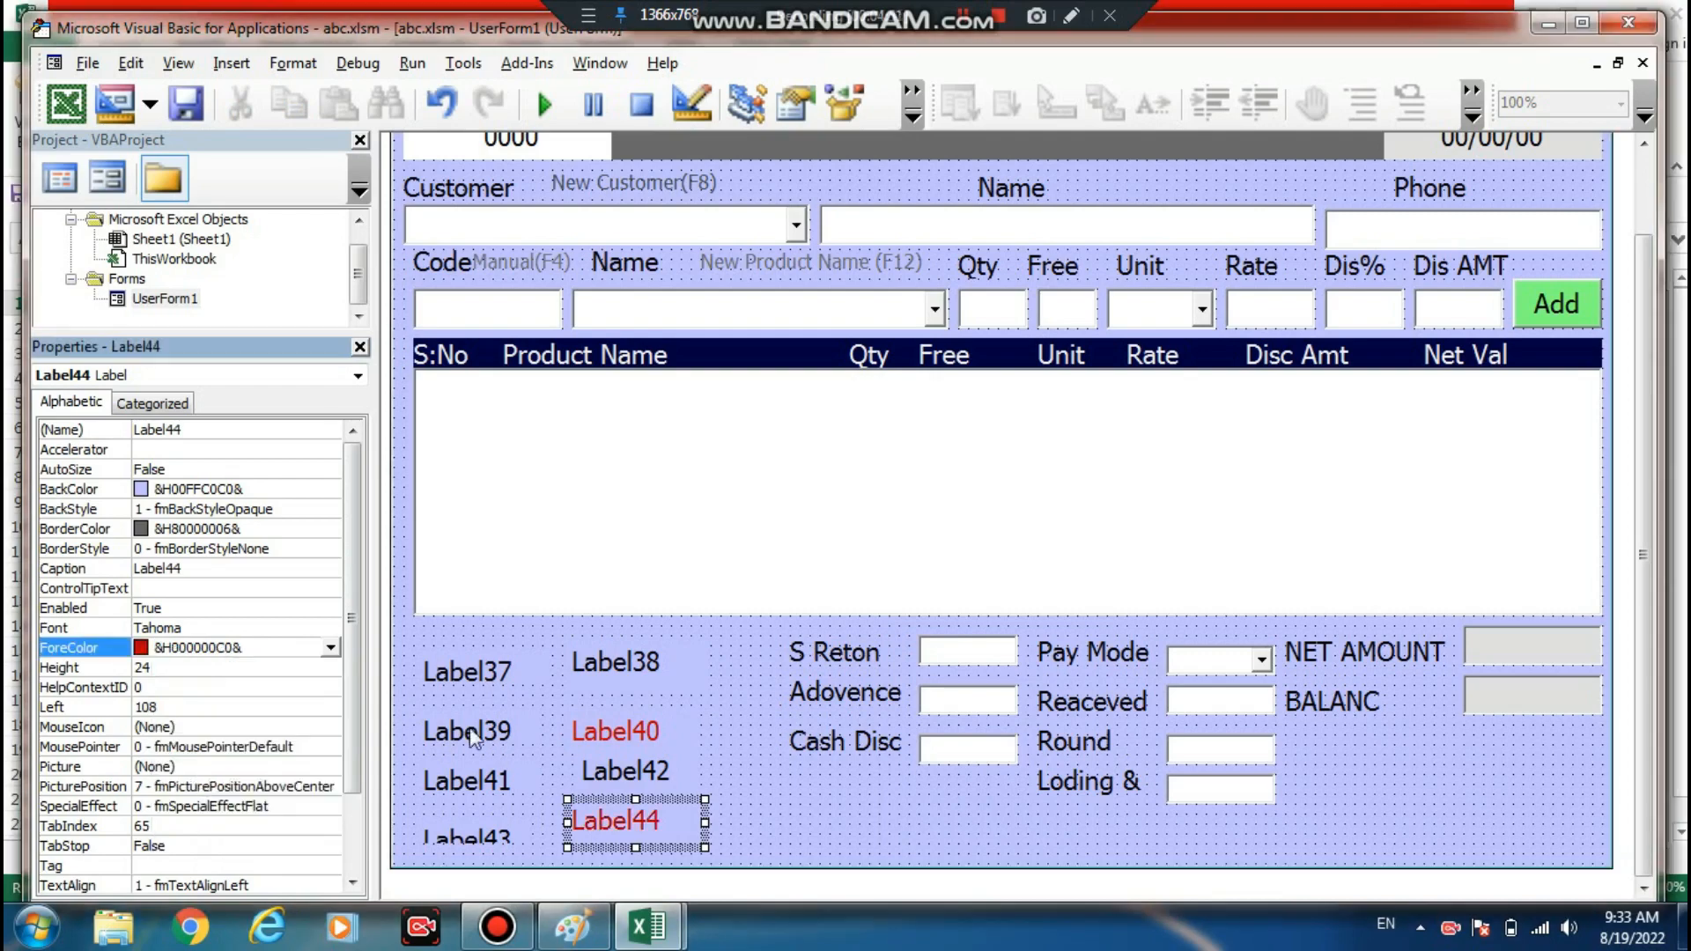
- Set the captions of Label38 and Label40 to 000
left_click(630, 685)
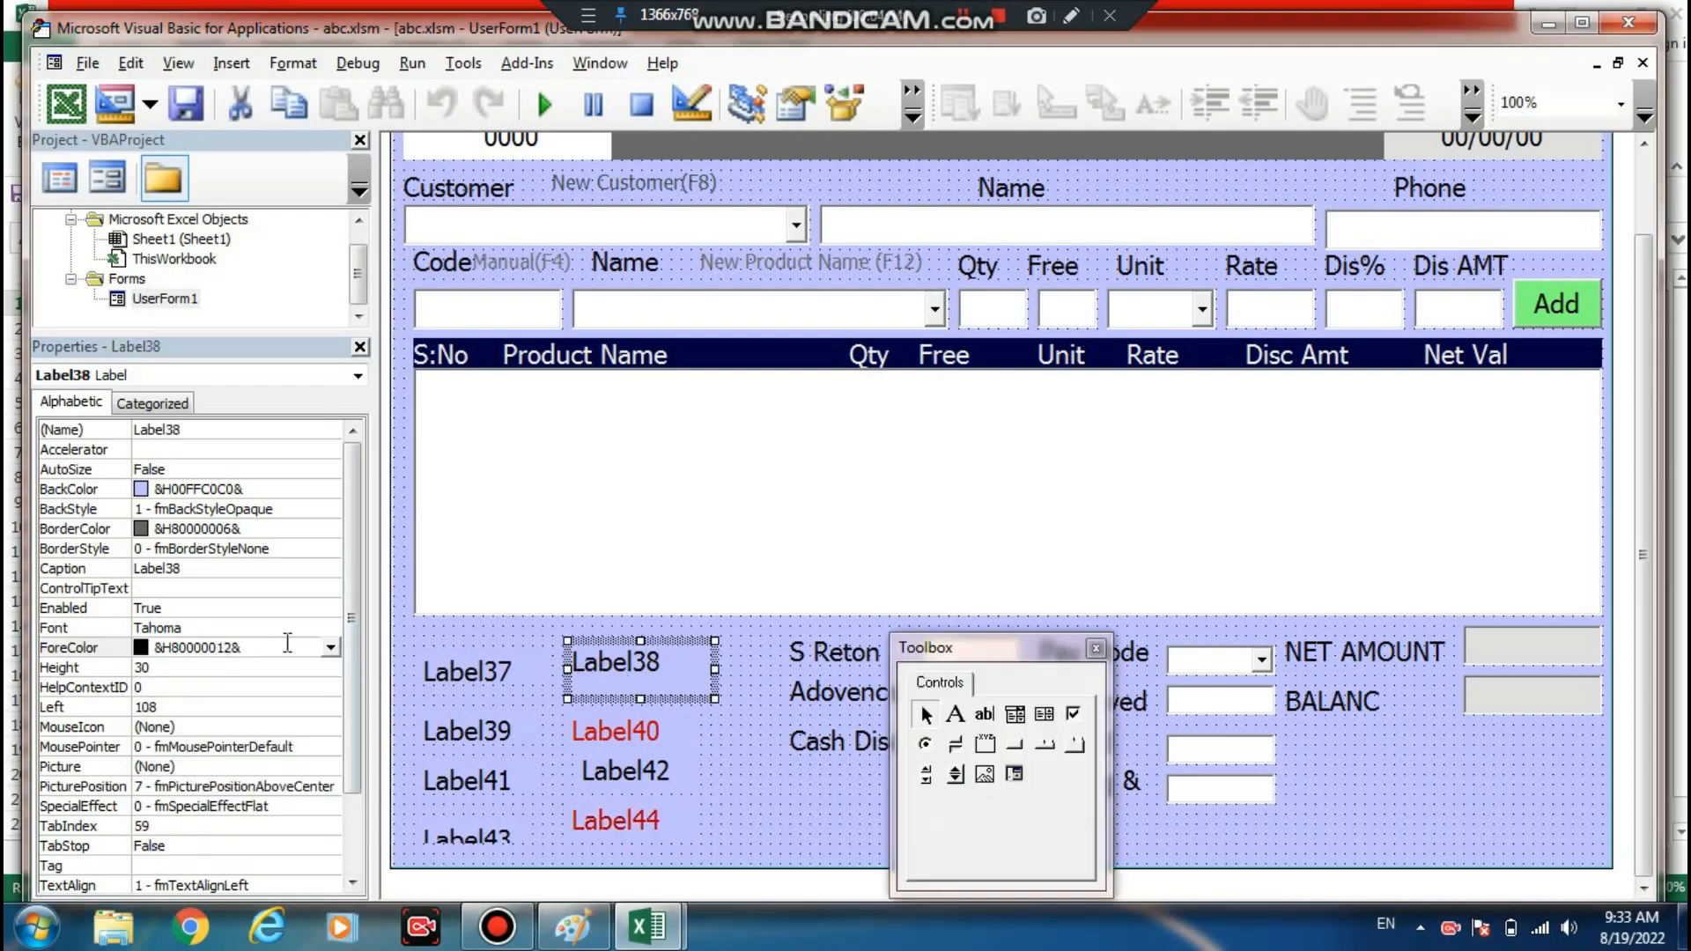
left_click(201, 568)
double_click(200, 568)
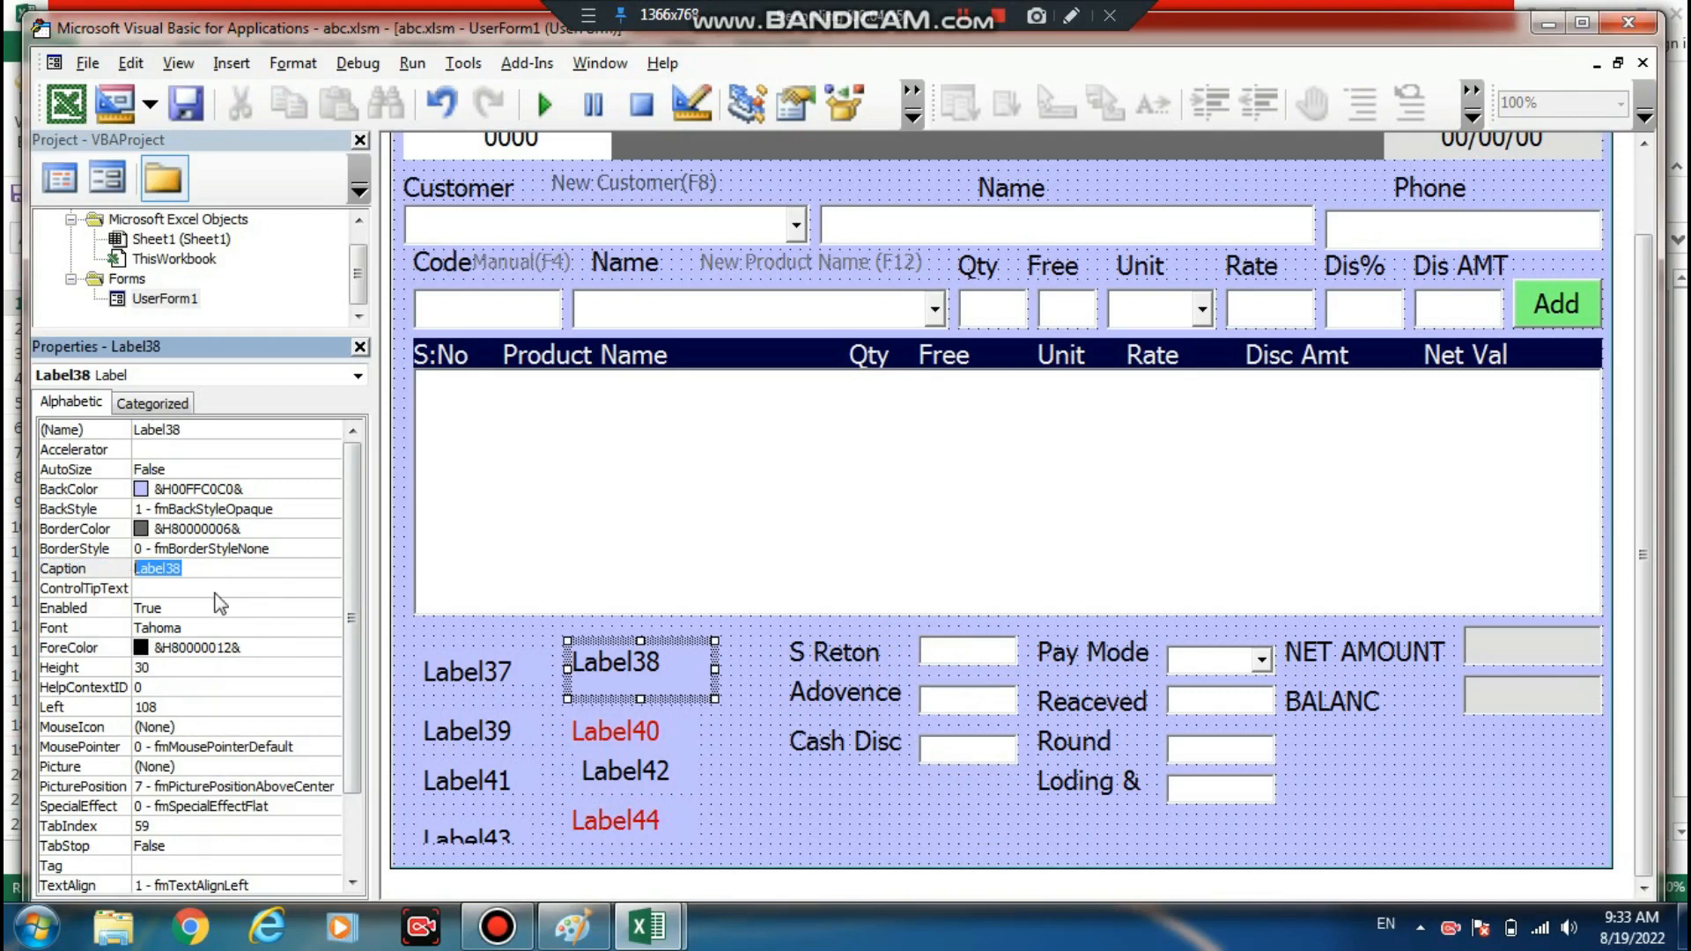
type("000")
left_click(574, 740)
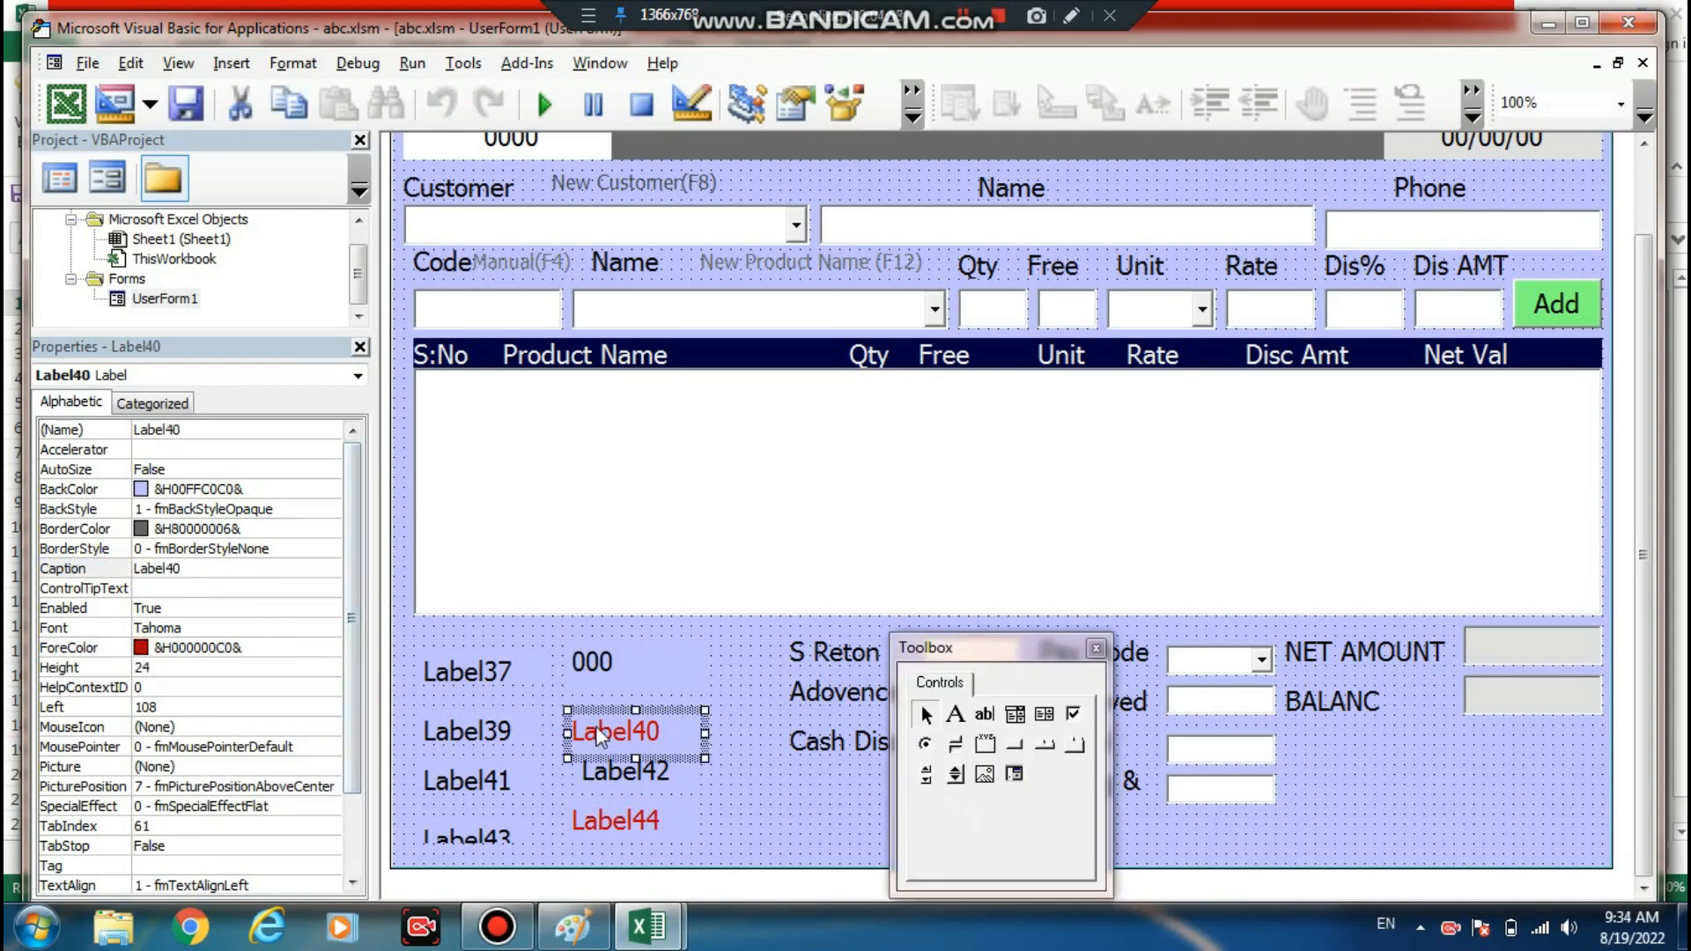
left_click(275, 568)
double_click(261, 568)
type("000")
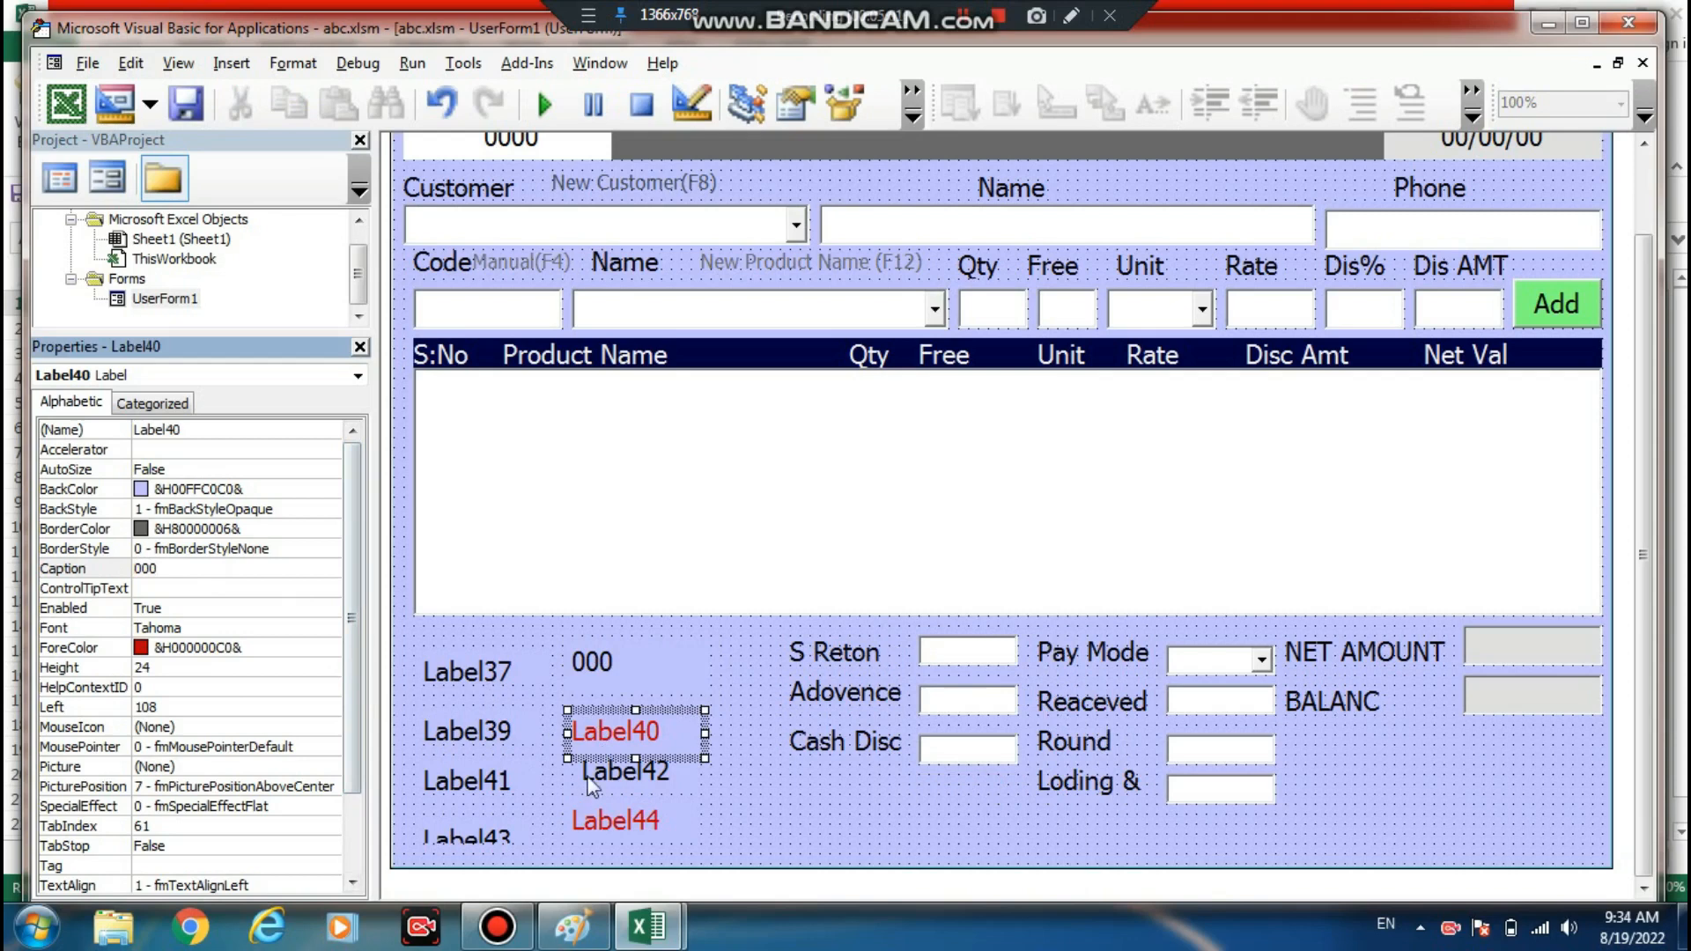
- Set the caption of Label42 to 000 and the caption of Label44 to 0000
left_click(588, 784)
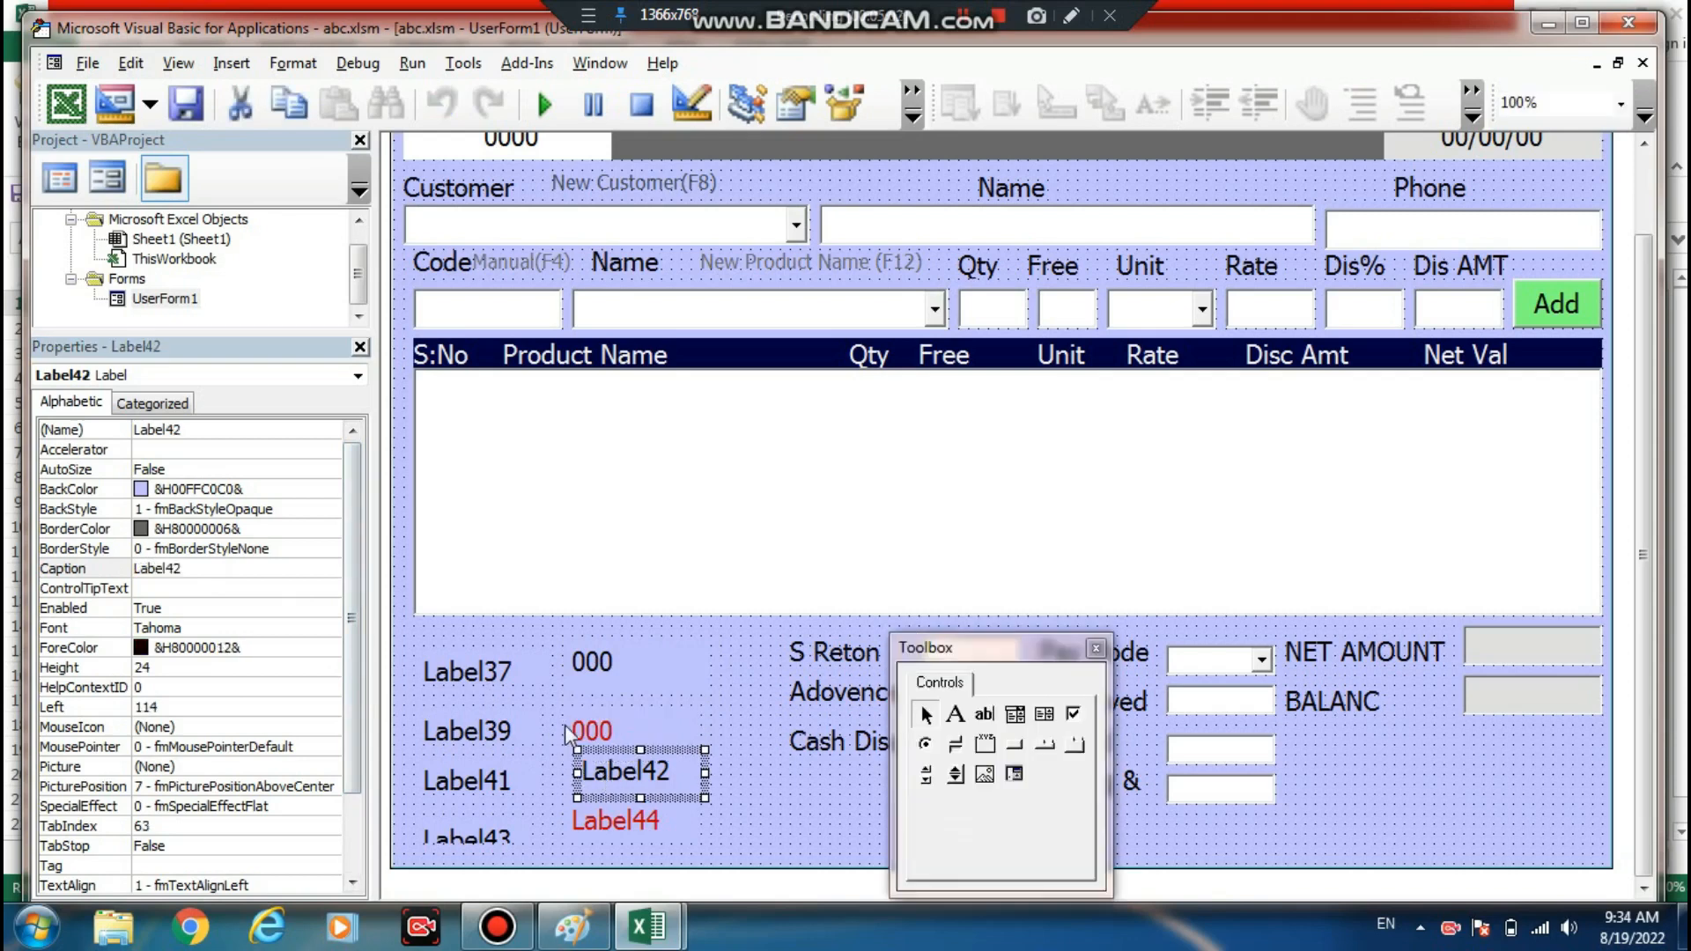
left_click(247, 568)
double_click(246, 568)
type("000")
left_click(606, 819)
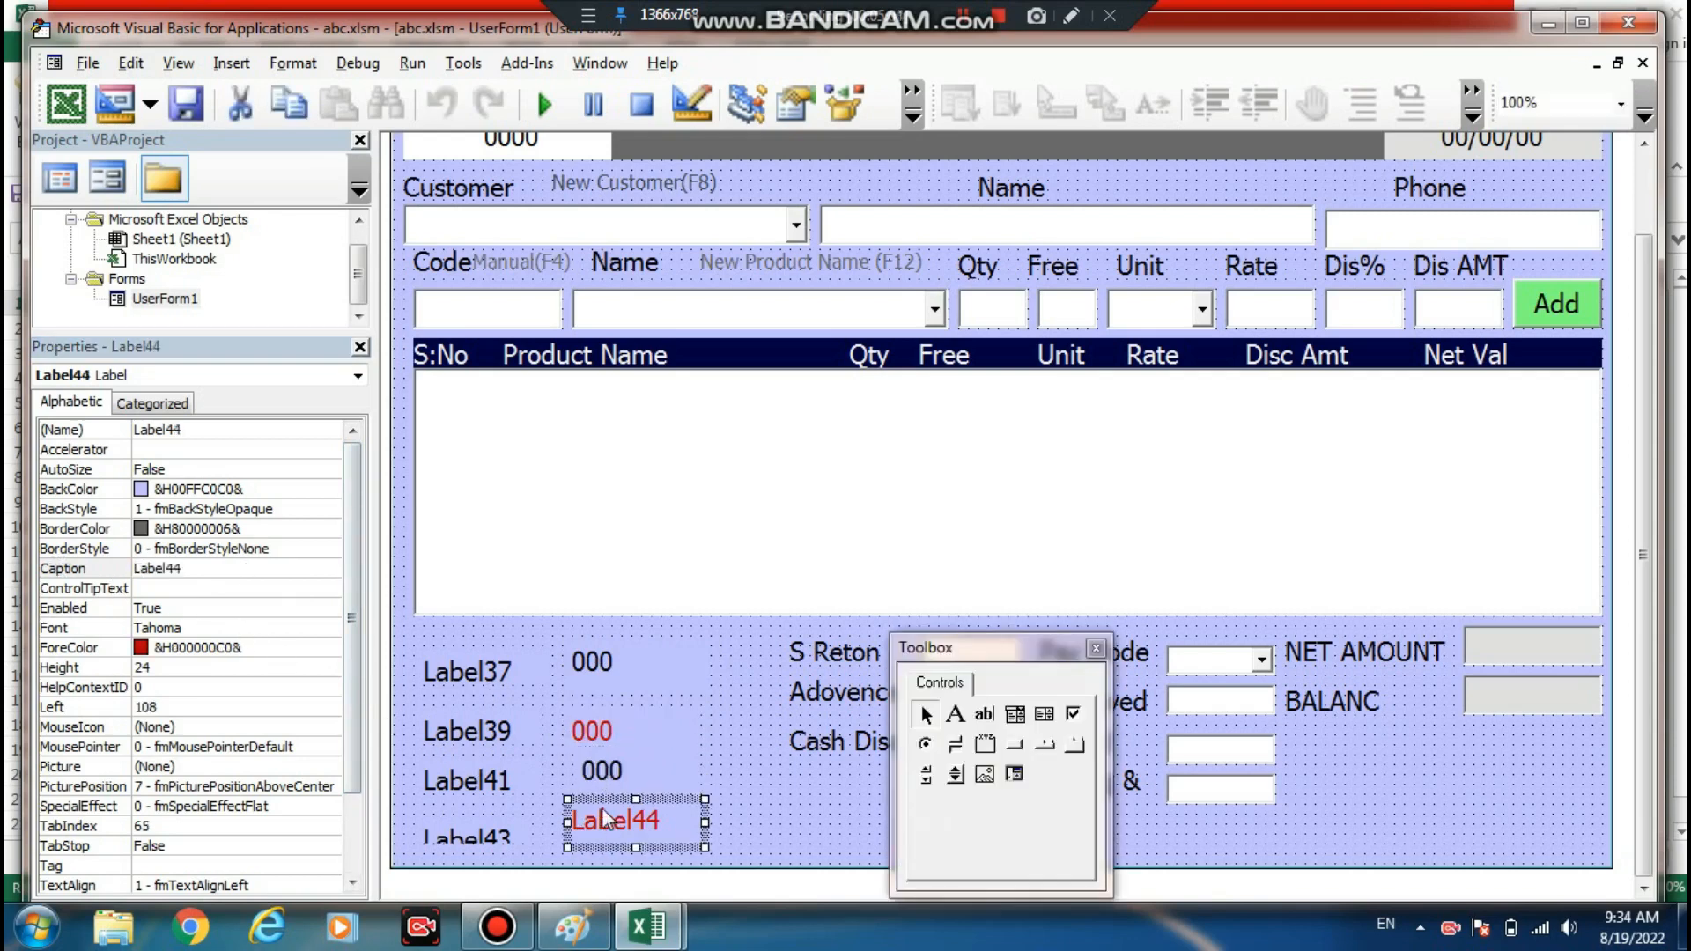
left_click(264, 568)
double_click(264, 568)
type("00")
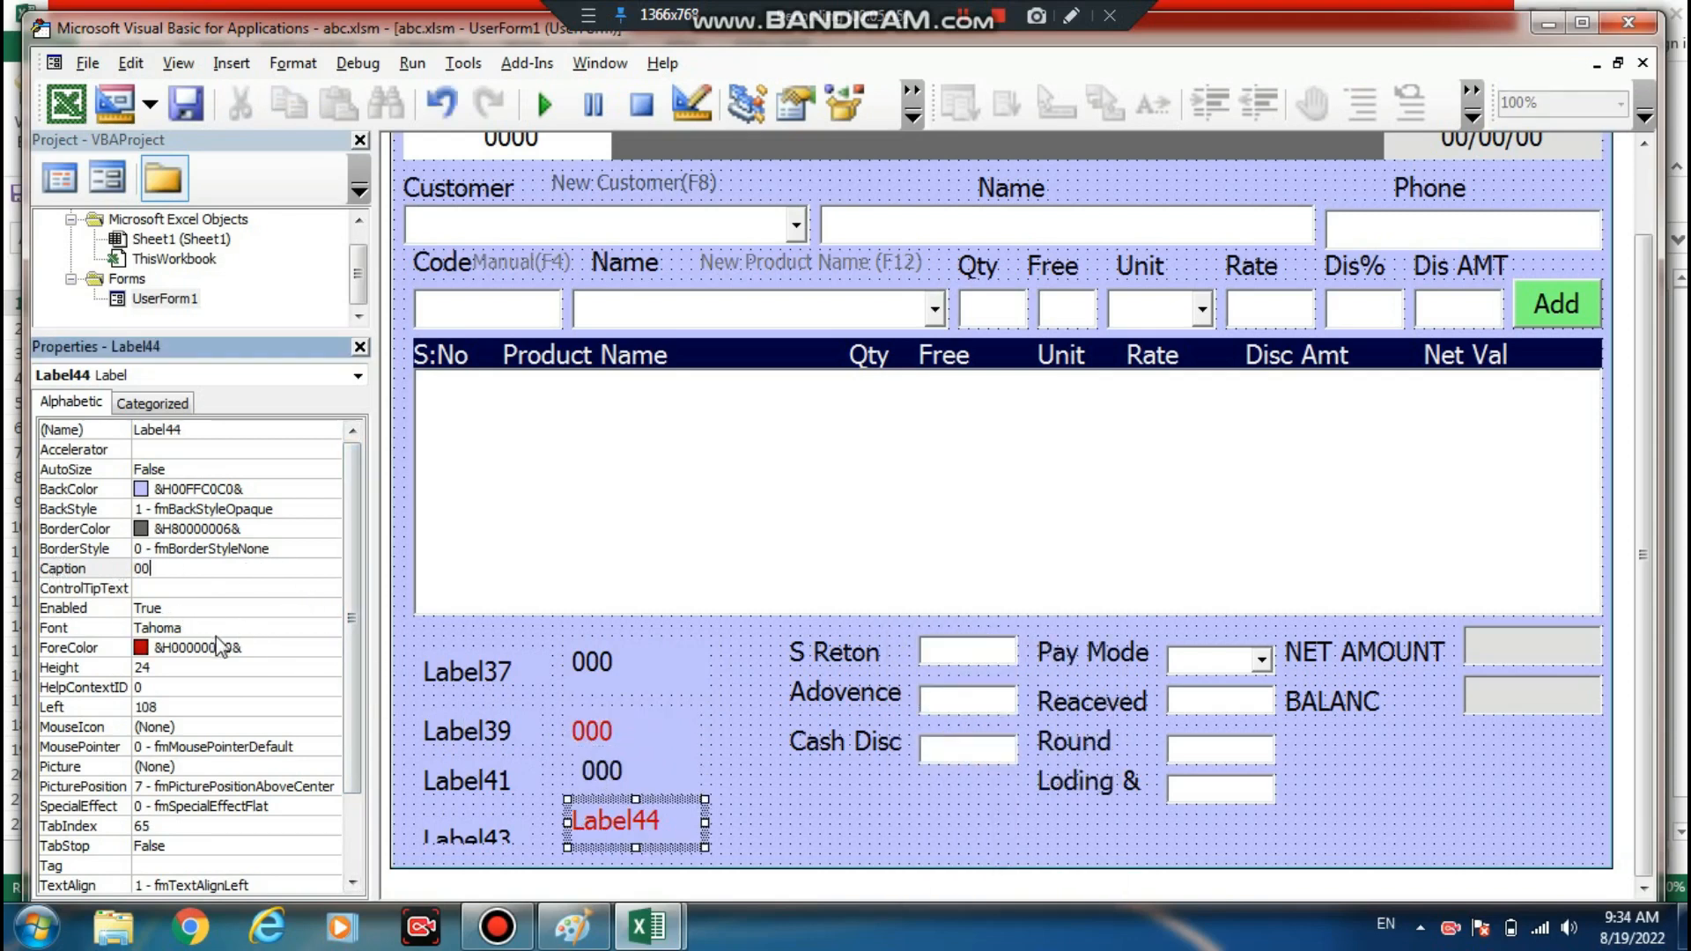
type("00")
left_click(601, 771)
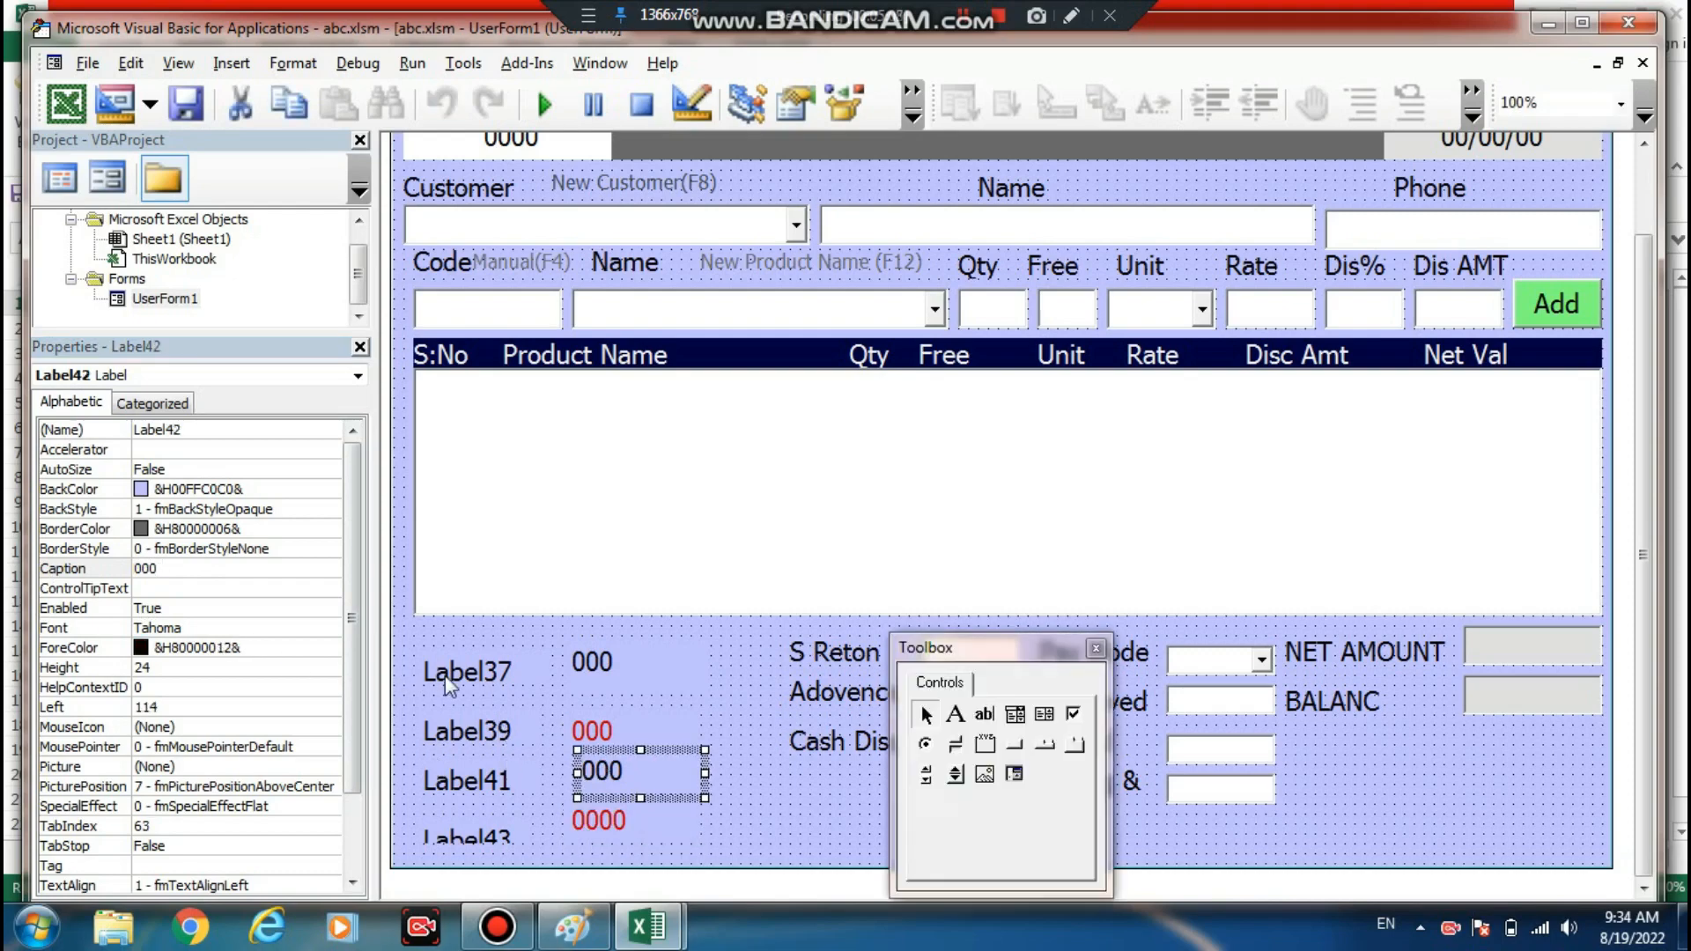
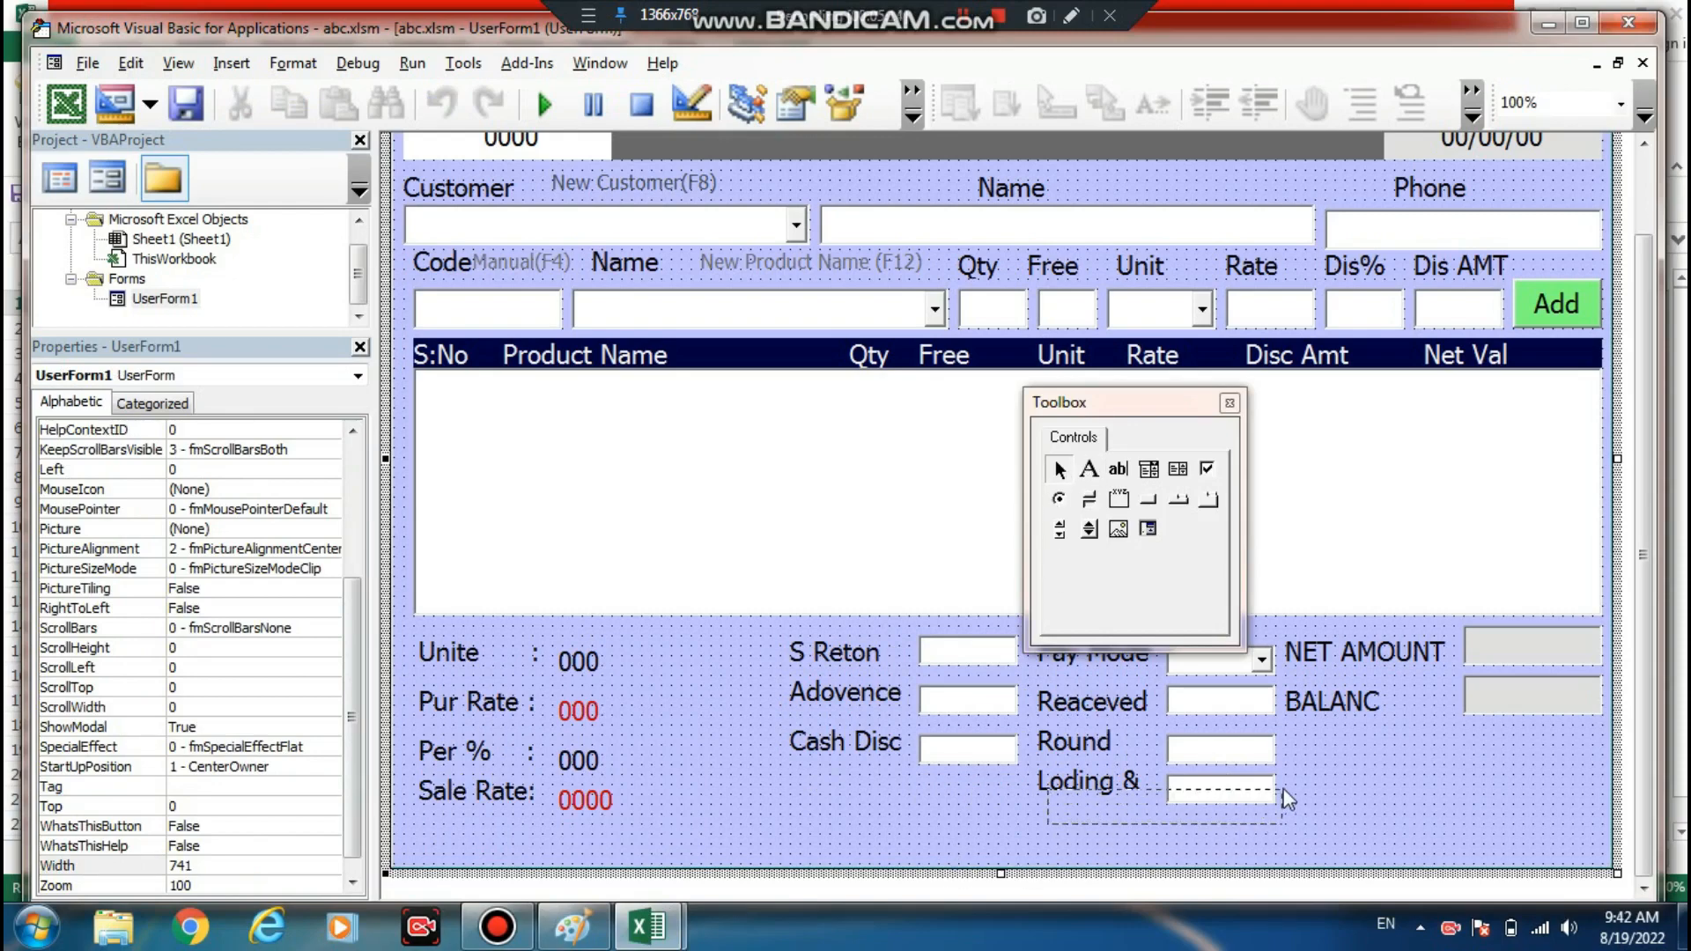
- Copy the Loding & label together with its text box and paste the pair onto the form
left_click_drag(1287, 799, 1281, 787)
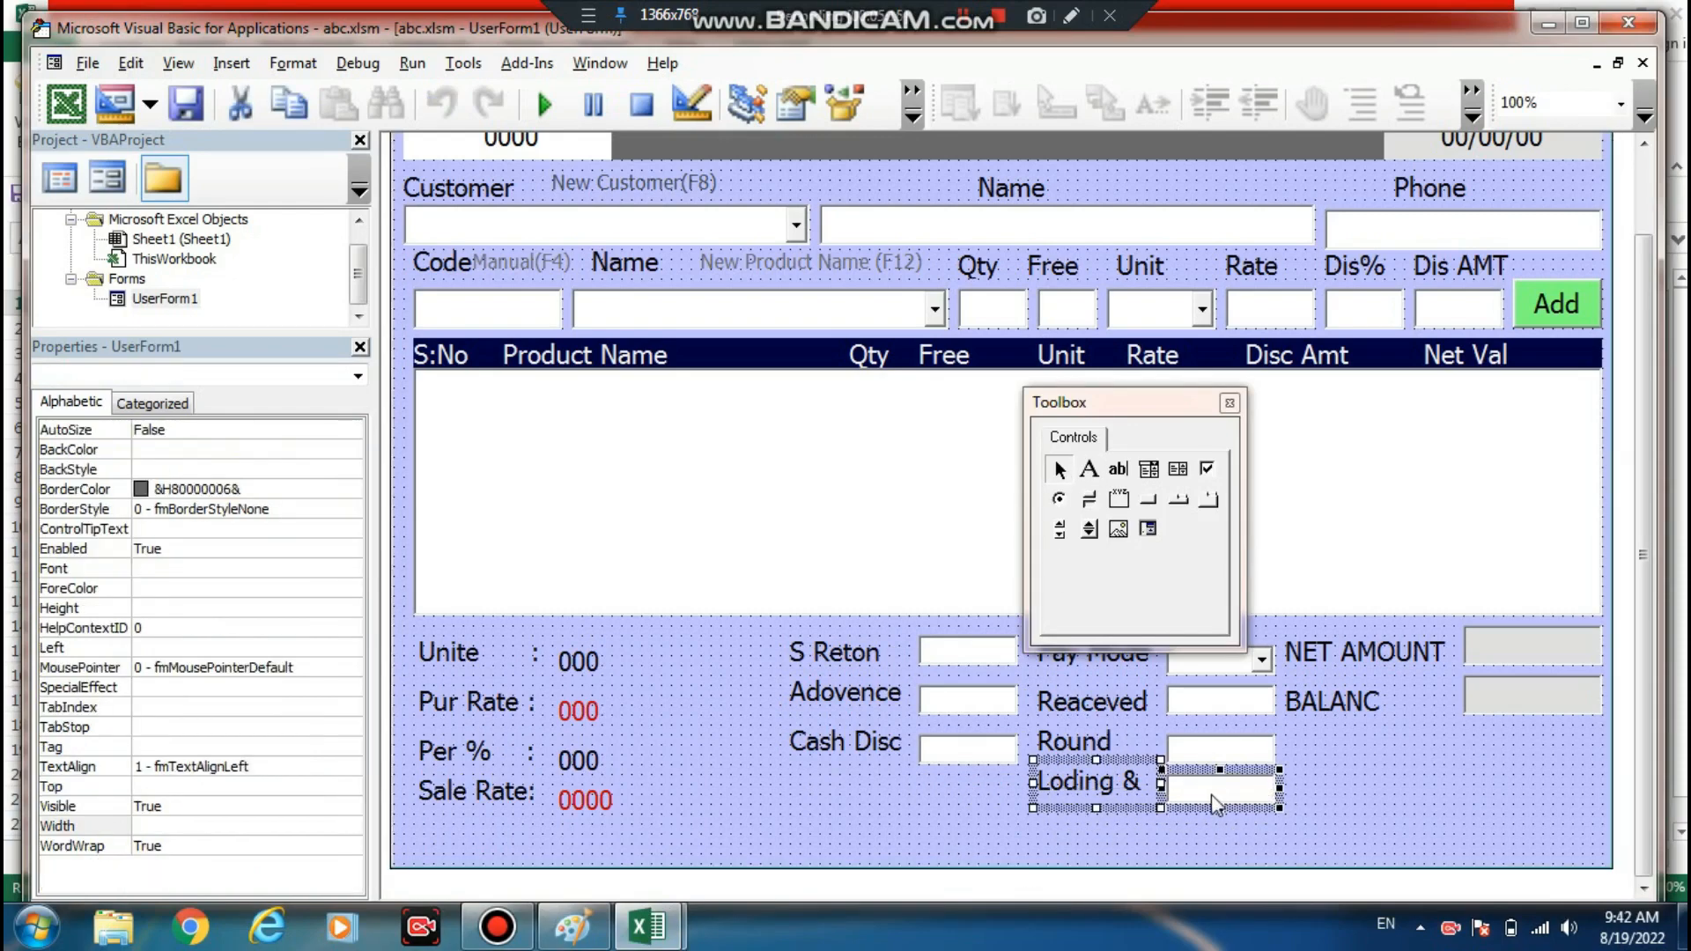
right_click(1189, 782)
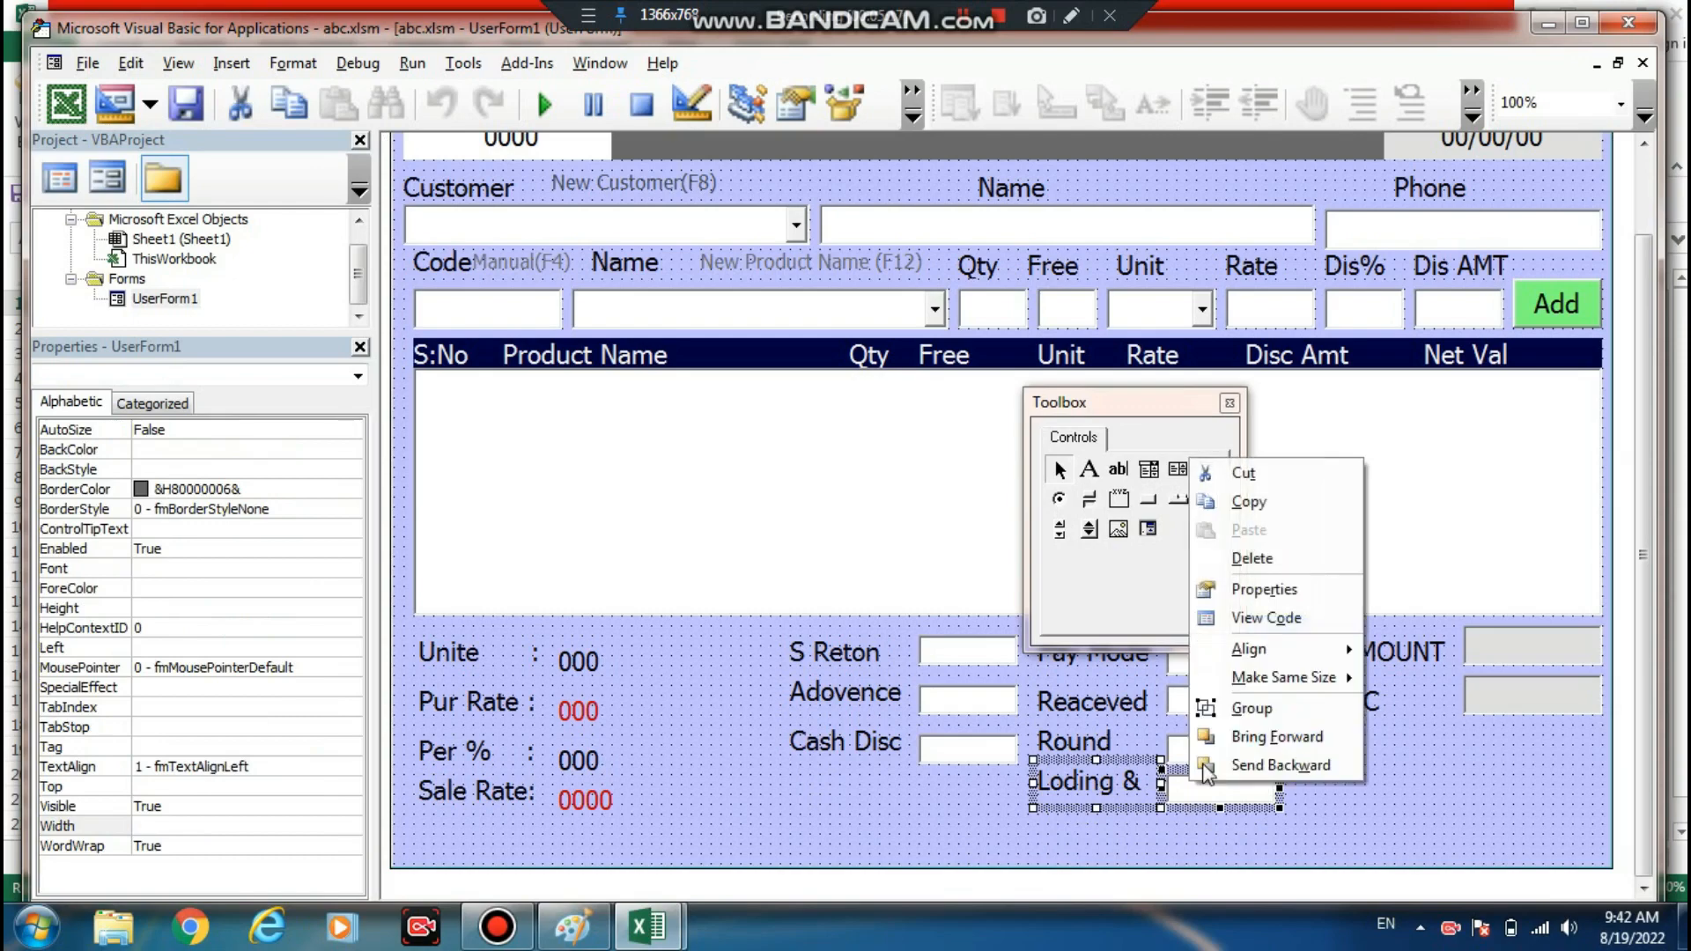
left_click(1251, 507)
left_click(768, 808)
right_click(768, 809)
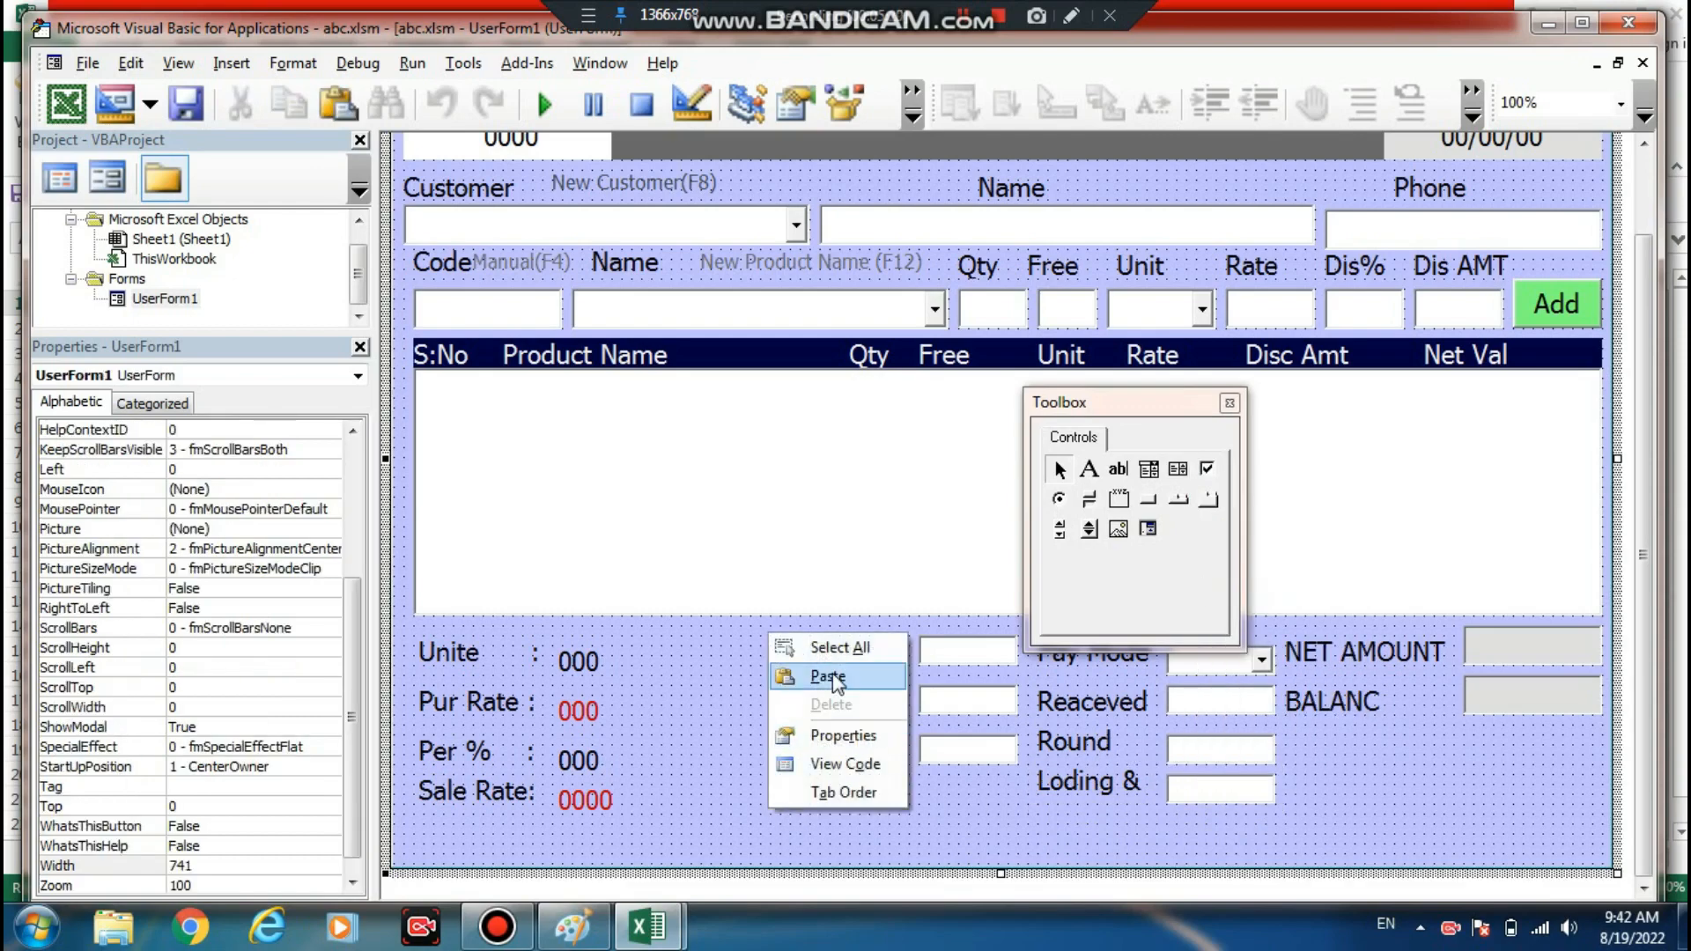
left_click(828, 676)
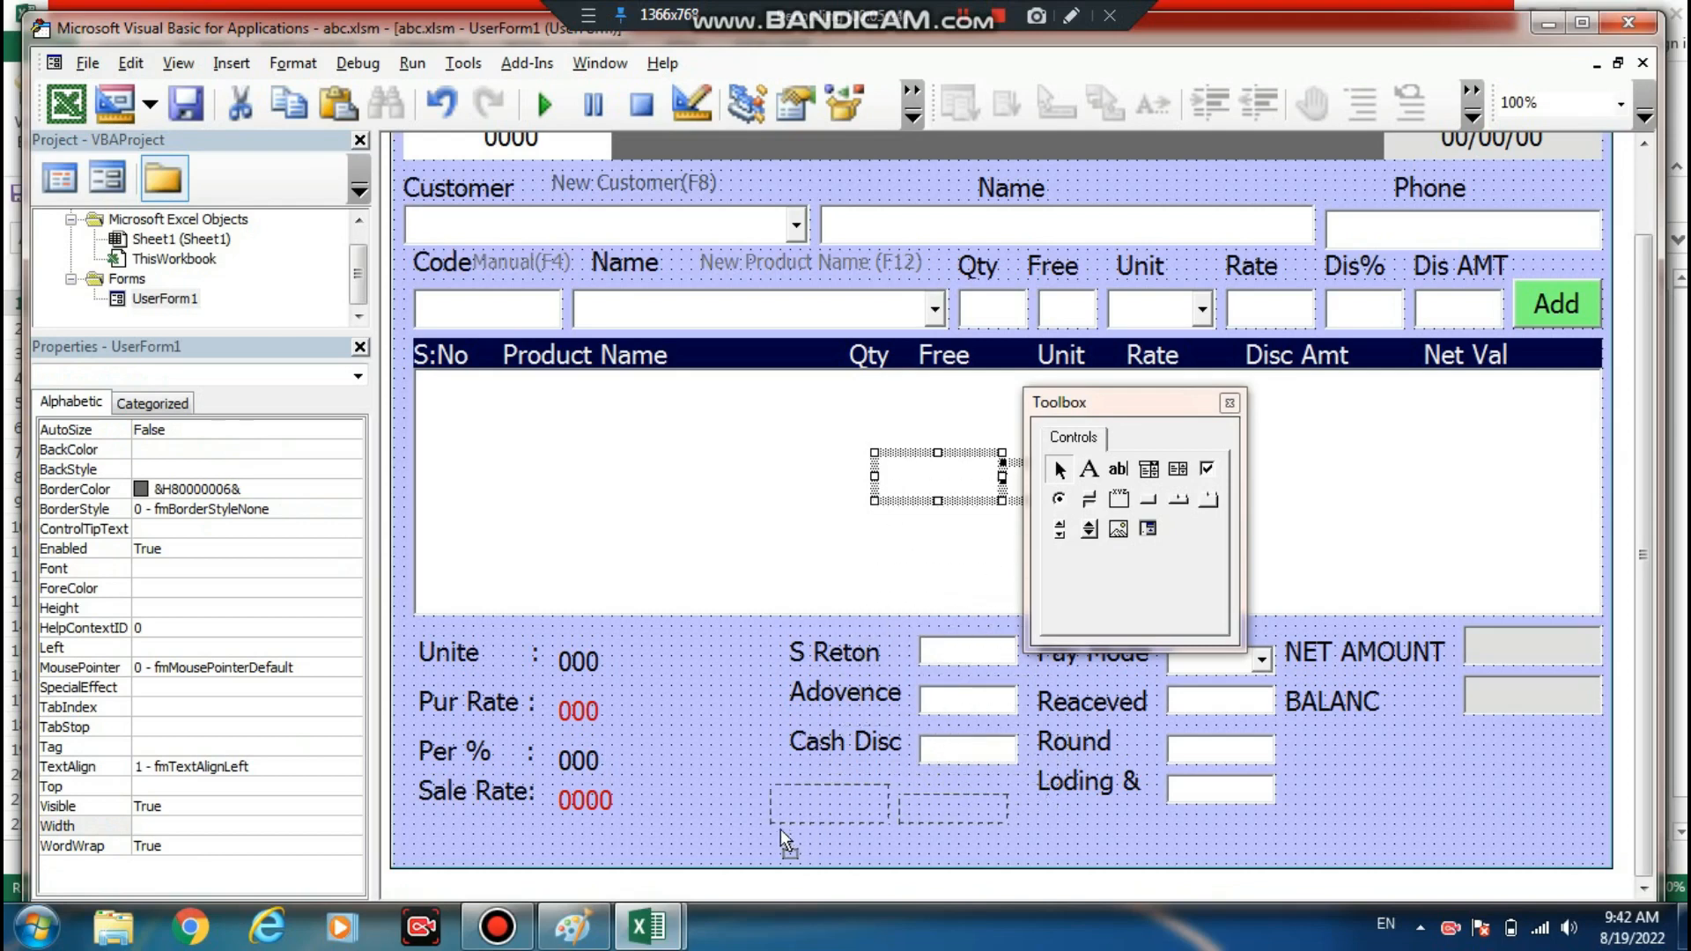
- Move the pasted label and text box beneath the Cash Disc row, level with the original Loding & row
left_click_drag(775, 829, 775, 830)
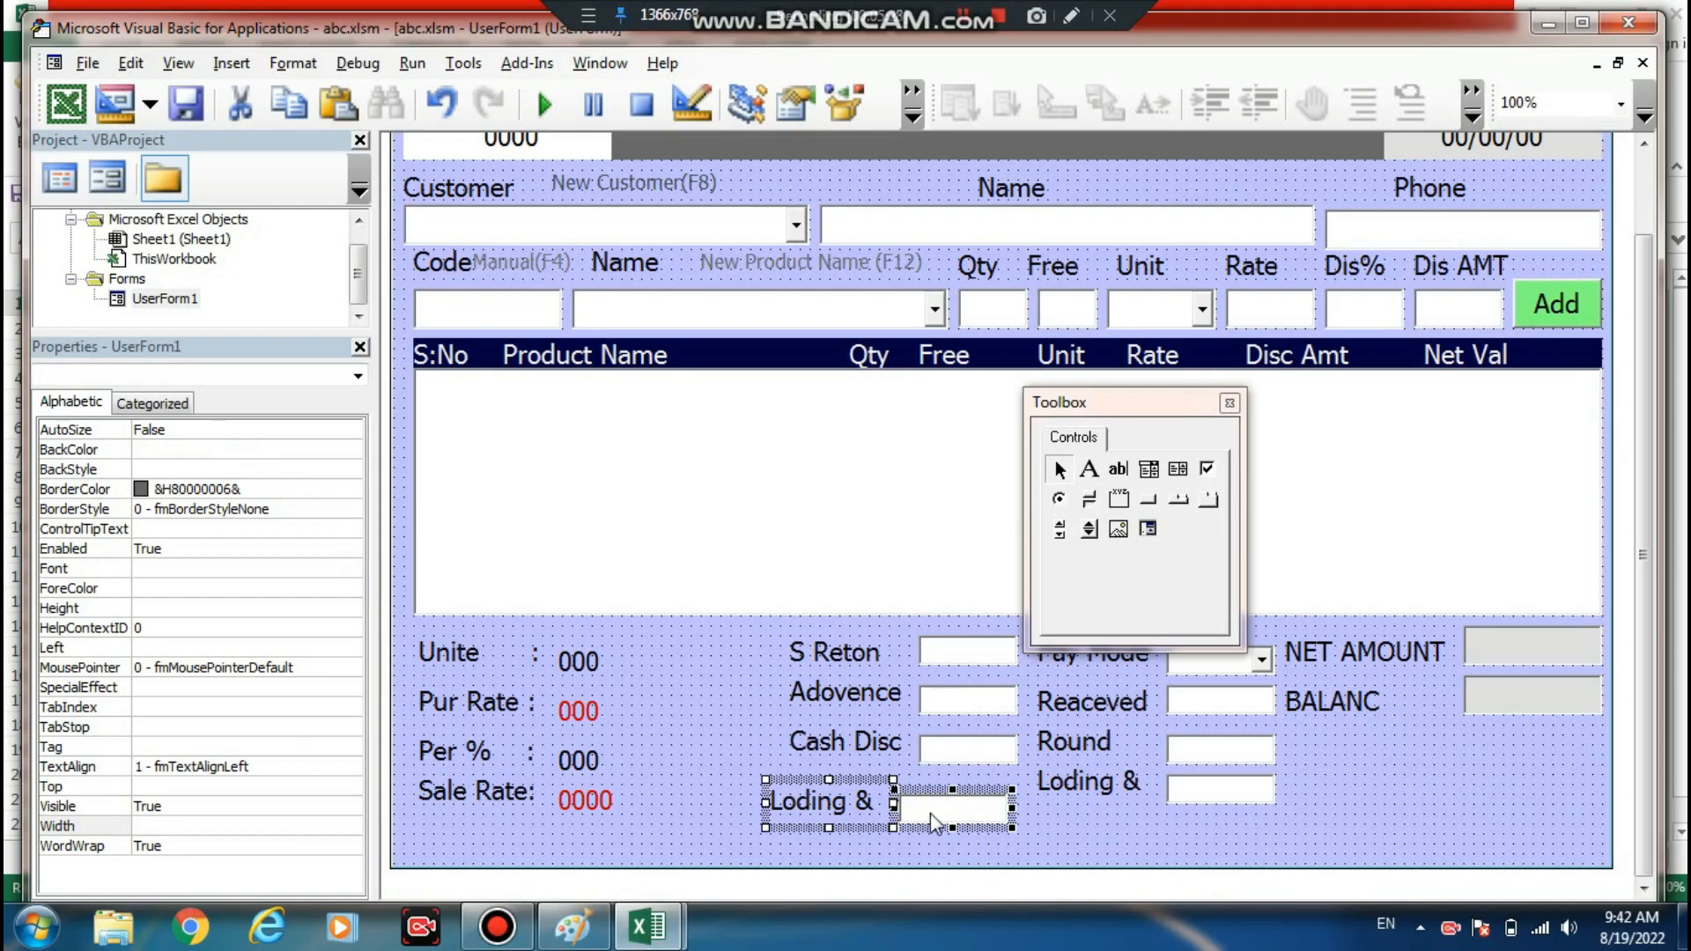
left_click_drag(949, 810, 951, 782)
left_click(895, 842)
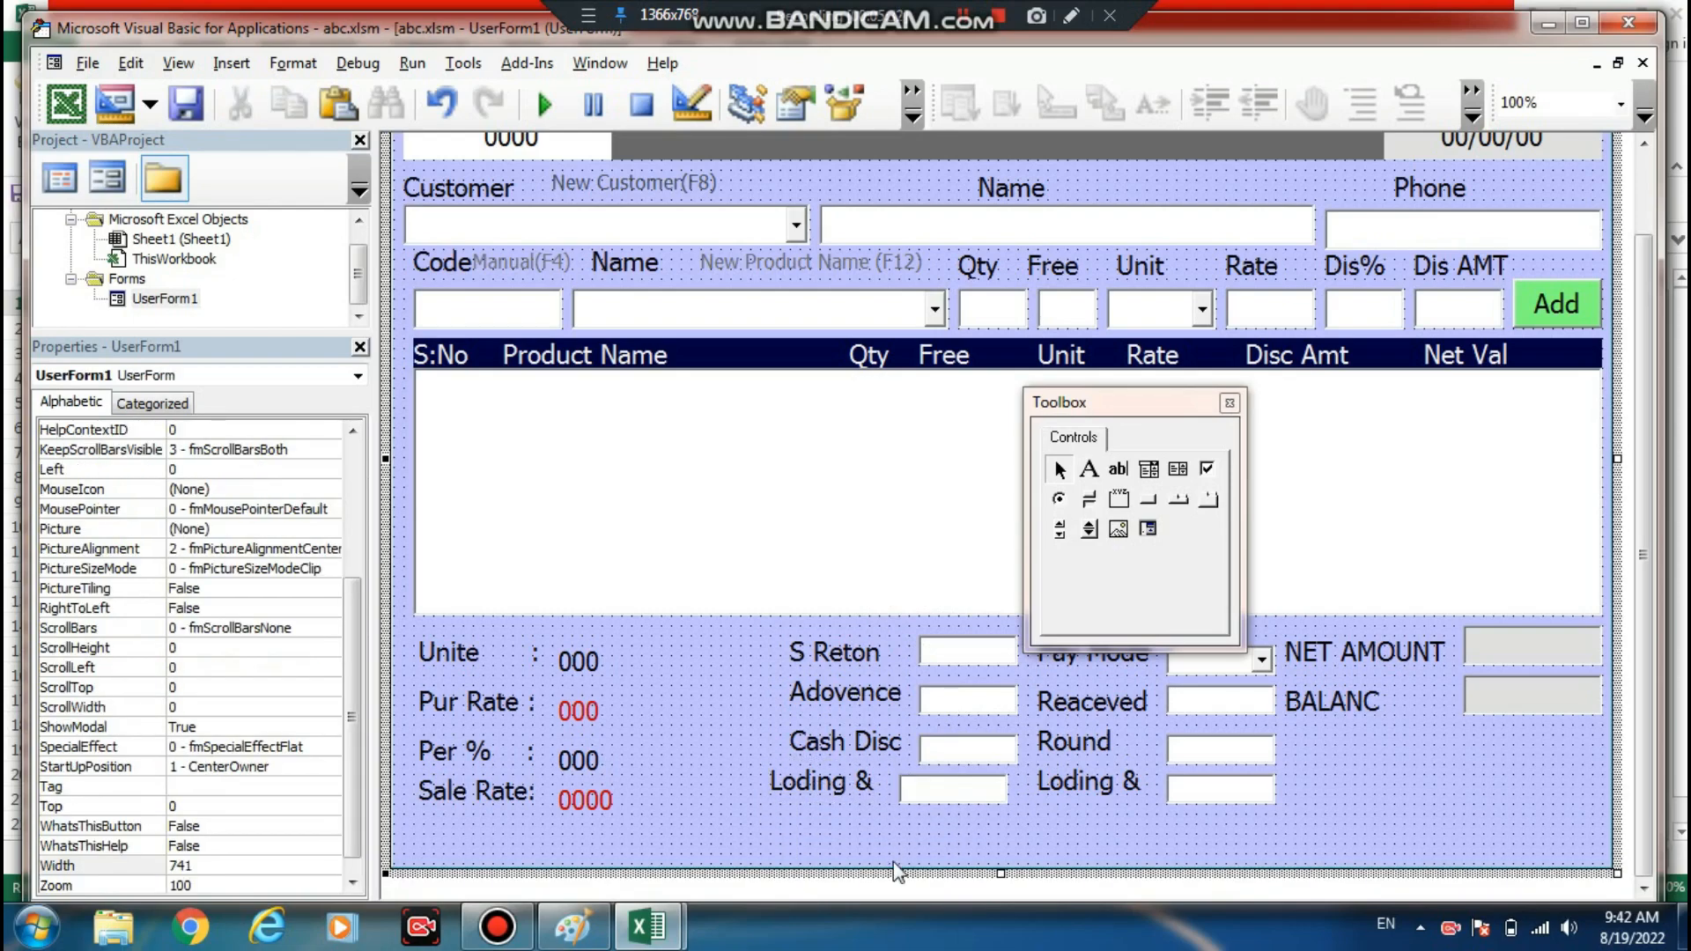
- Change the caption of the copied Loding & label beneath Cash Disc to Auto &
left_click(795, 794)
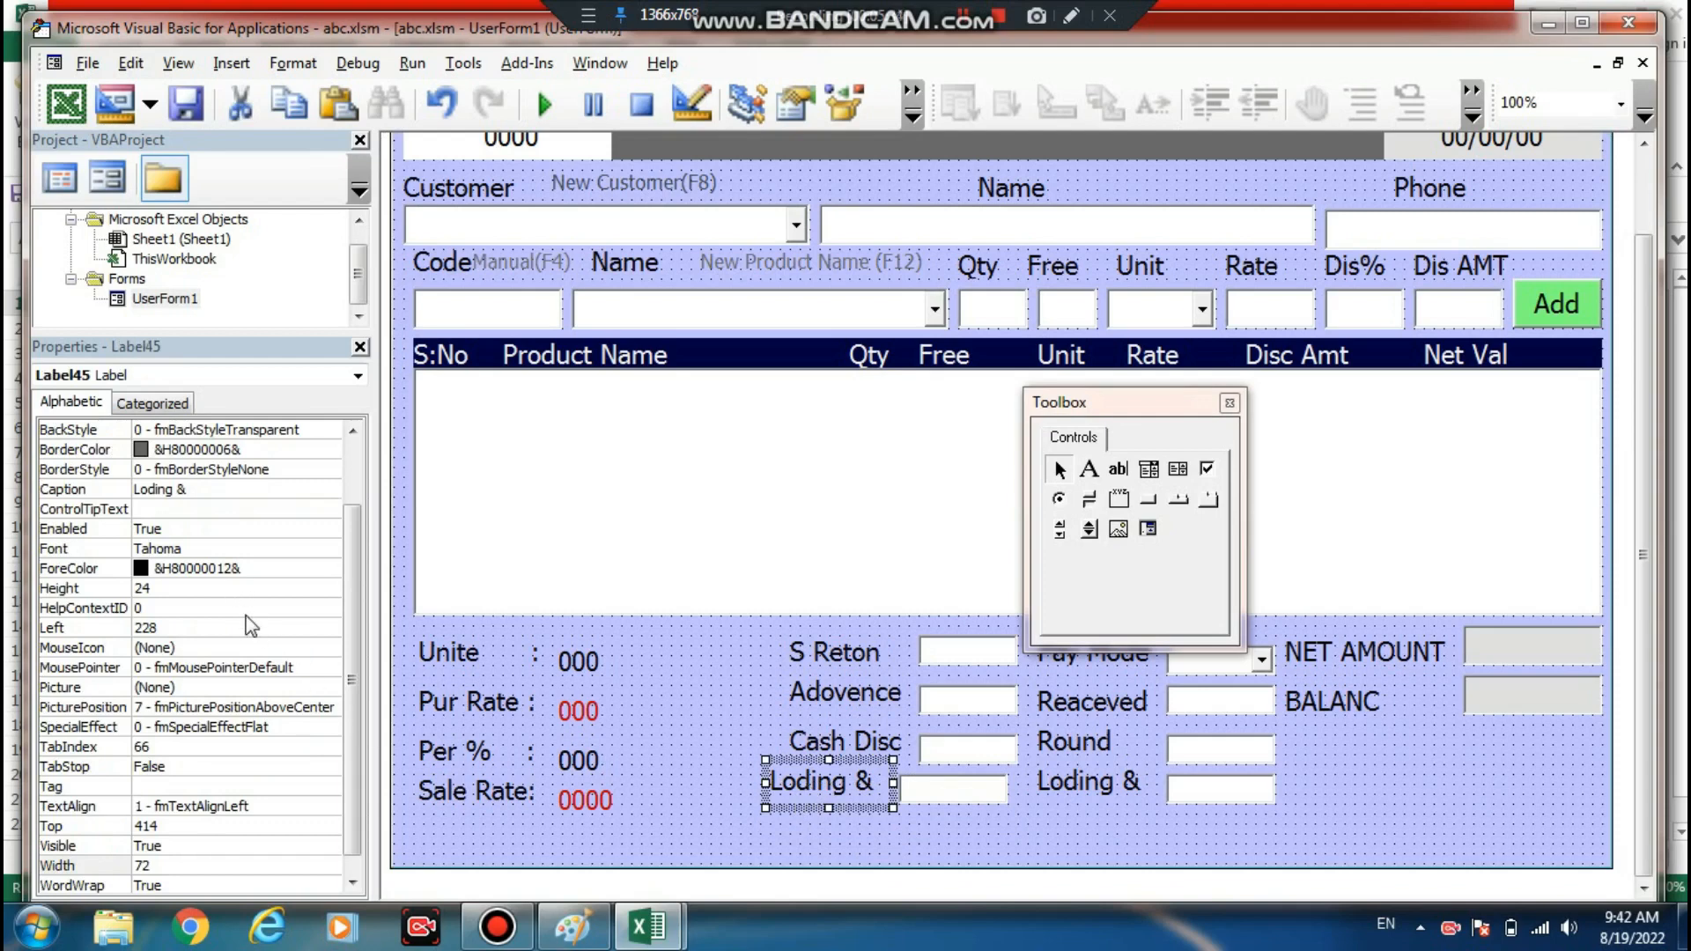
left_click(173, 492)
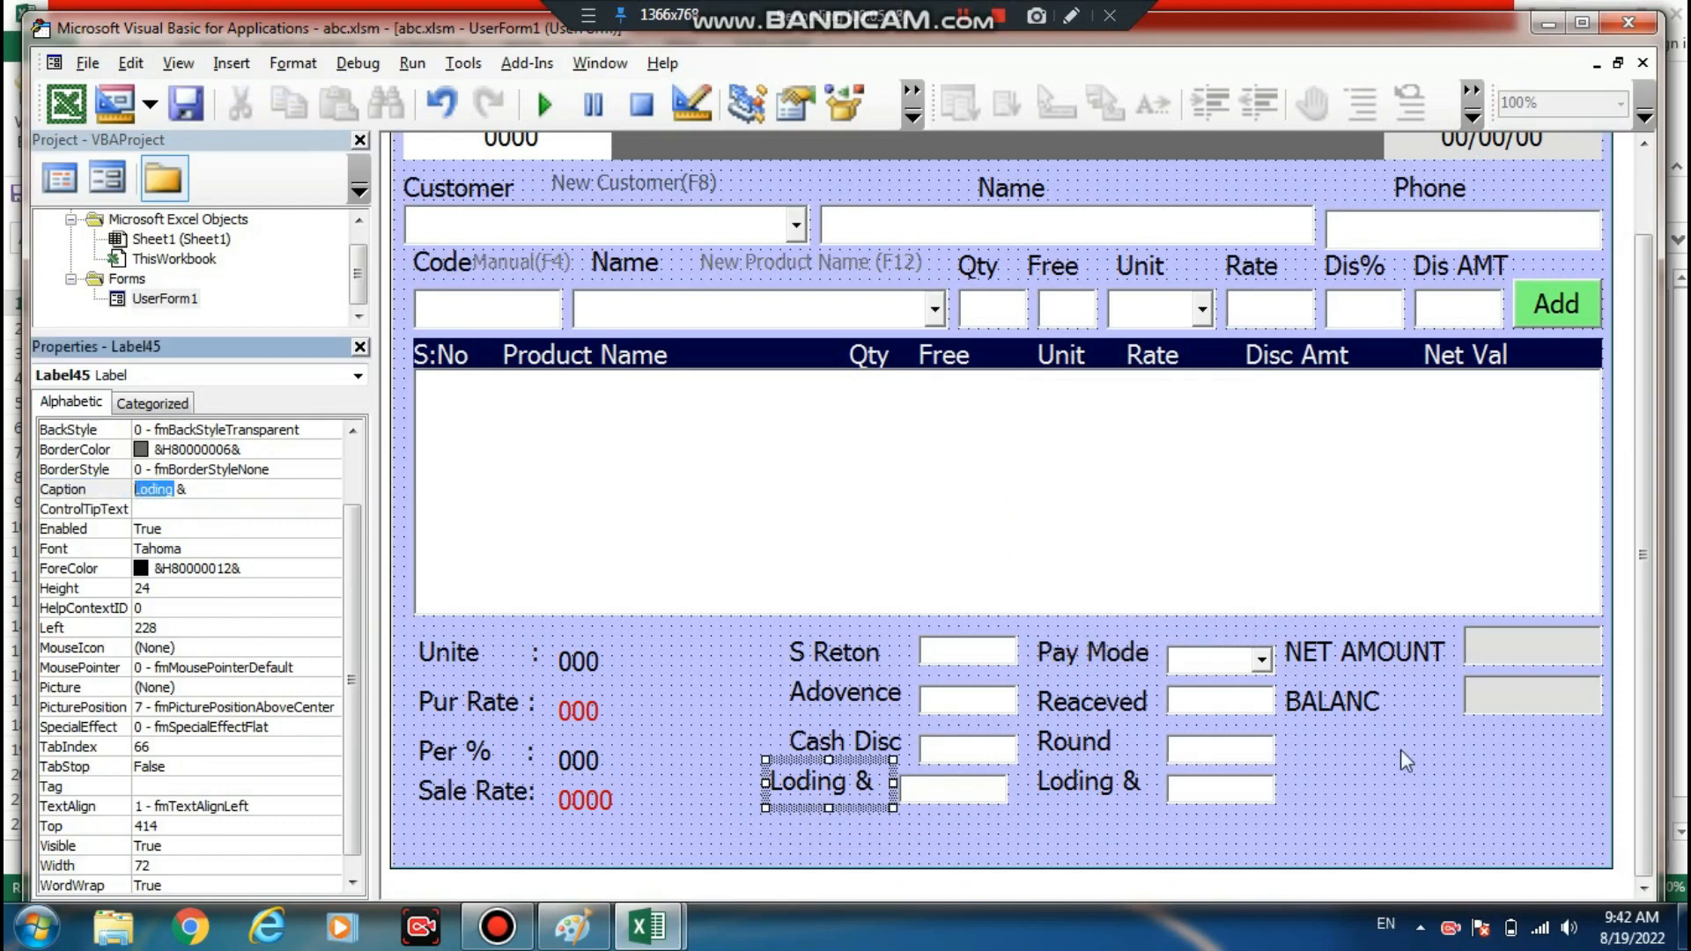
key("BackSpace")
left_click(701, 703)
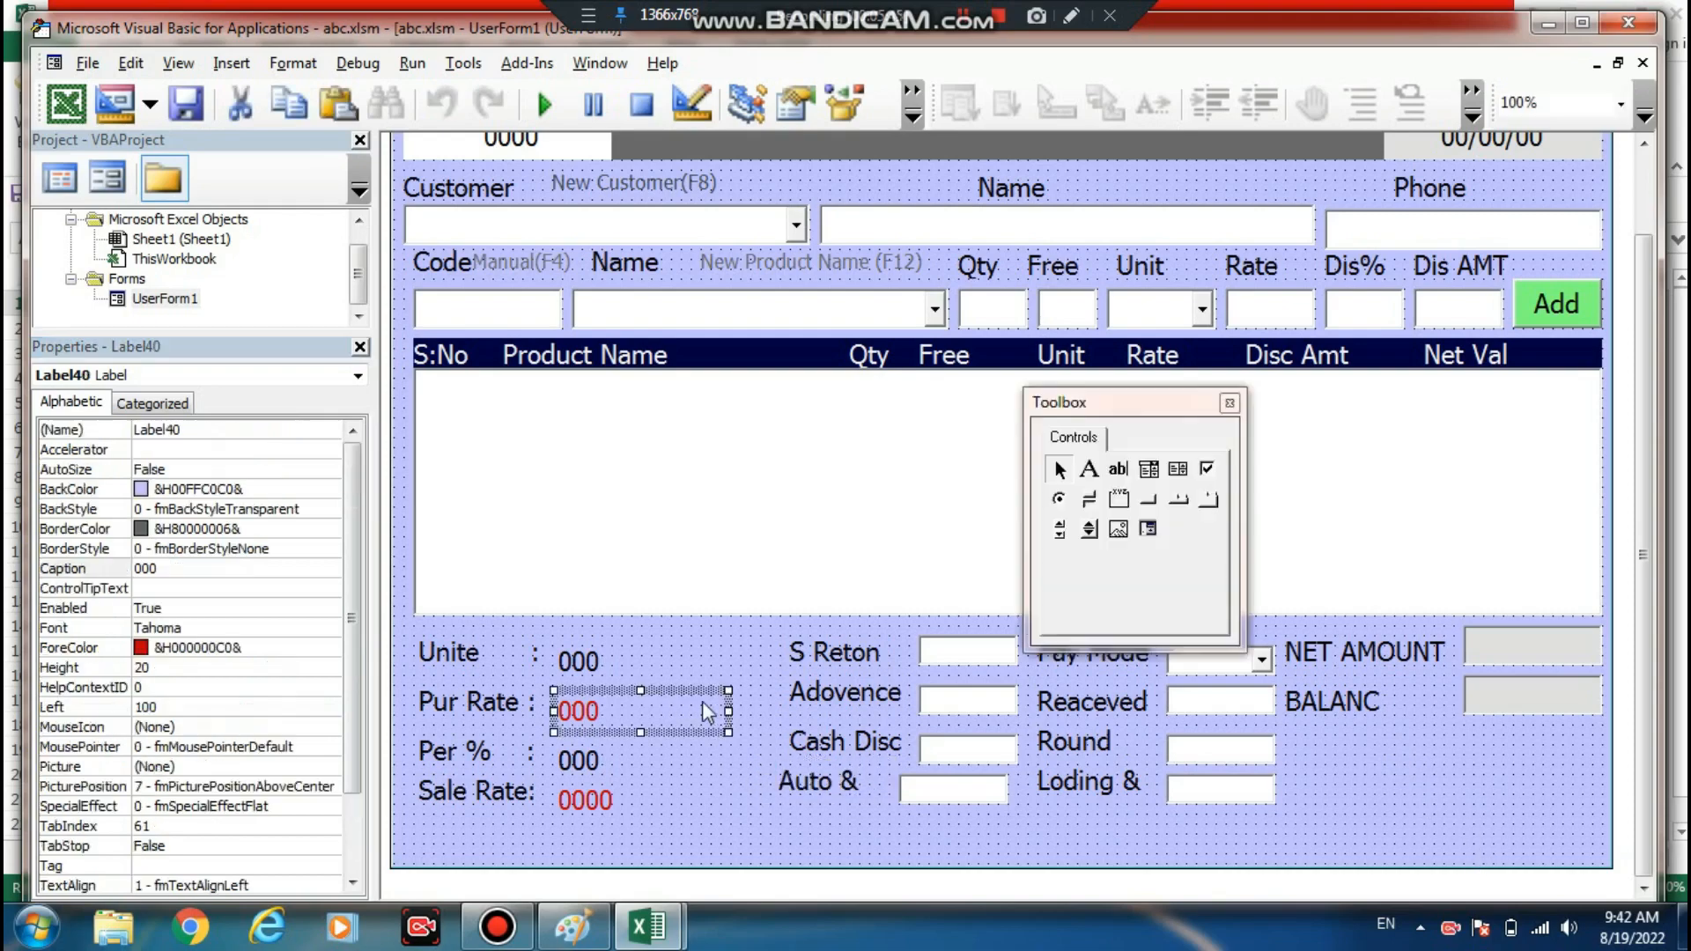
left_click(893, 805)
left_click(948, 792)
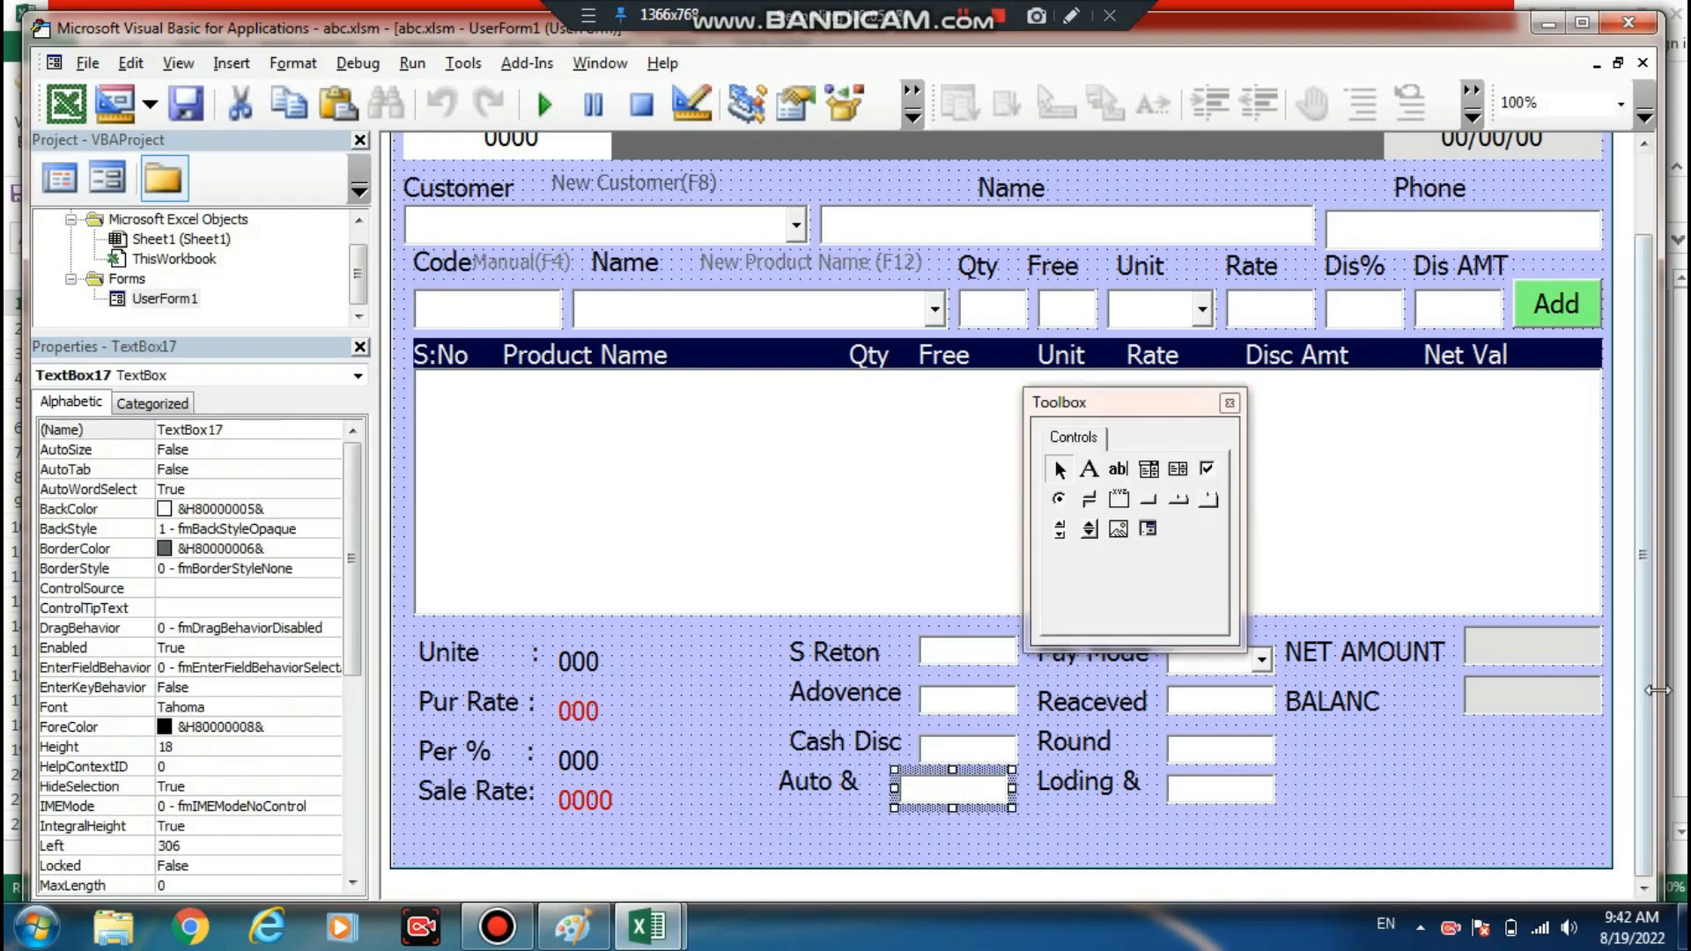
- Draw a large text box about 60 high beneath the BALANC field
left_click(1487, 816)
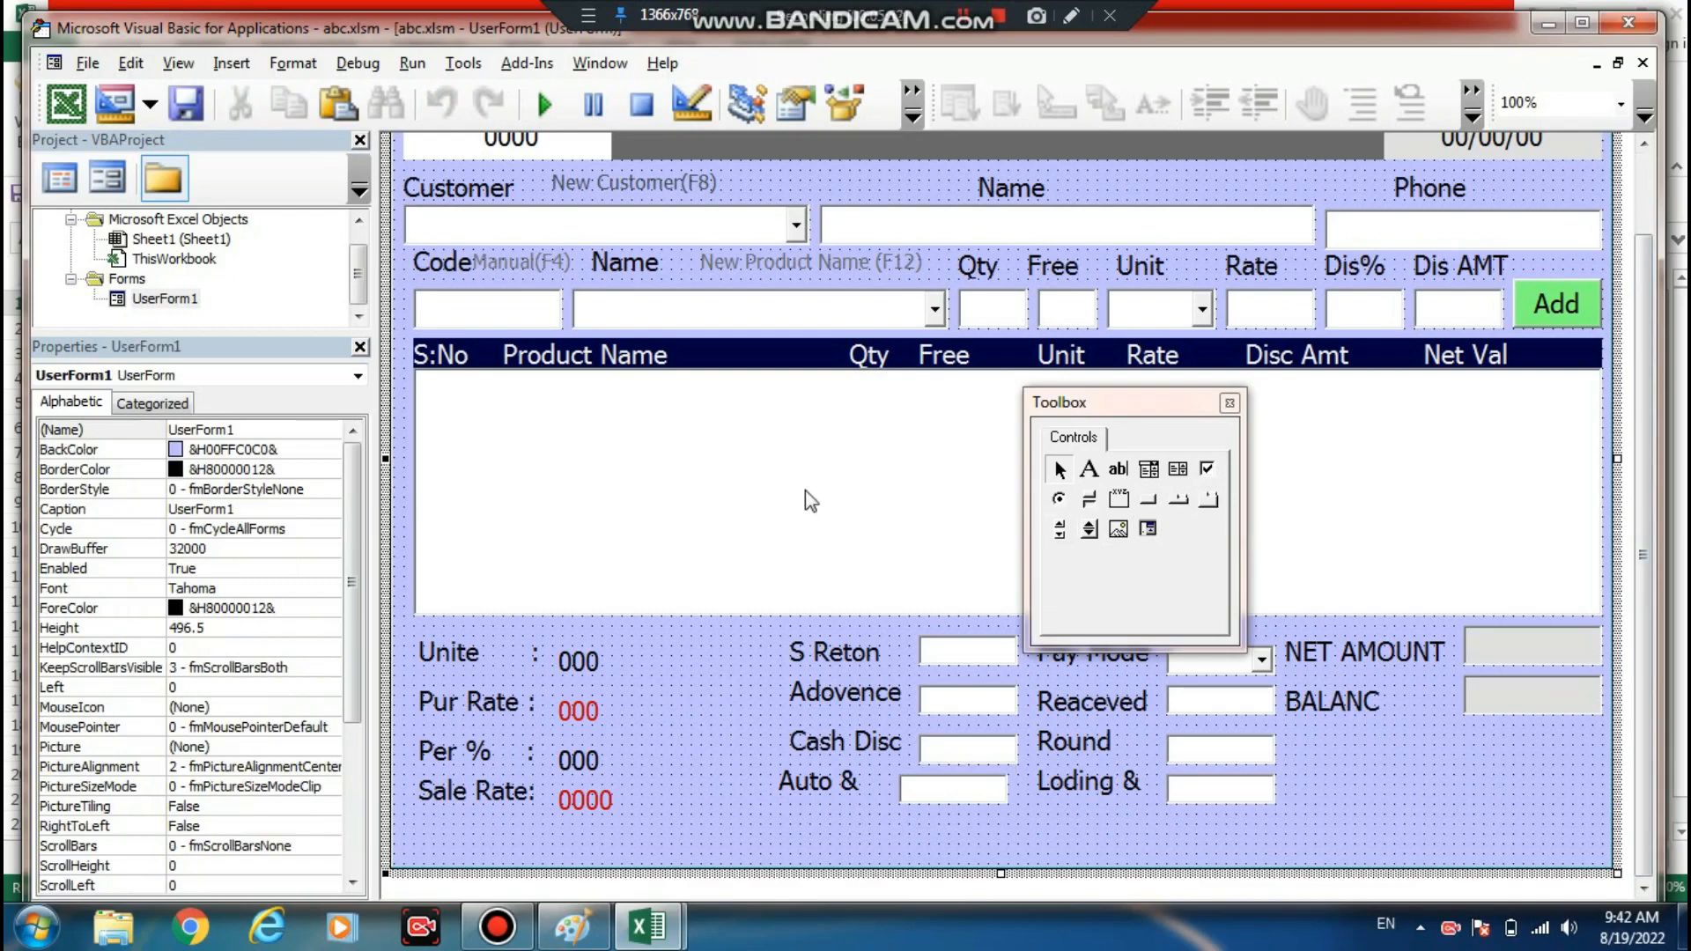
left_click(1119, 471)
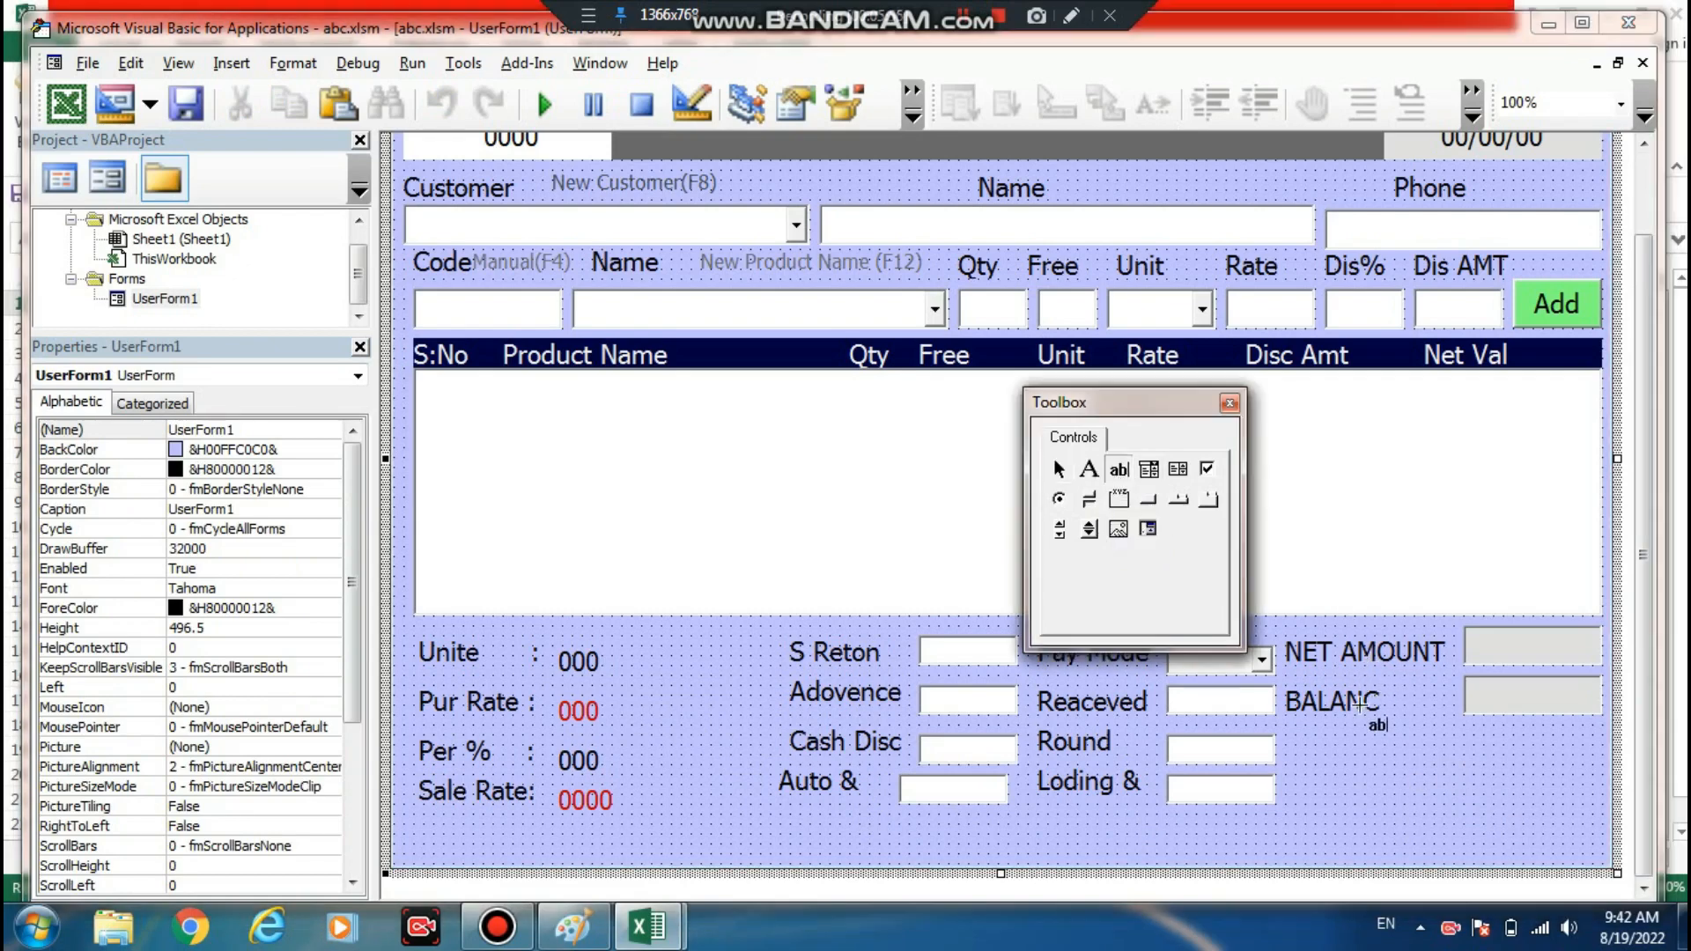
left_click_drag(1365, 737, 1592, 838)
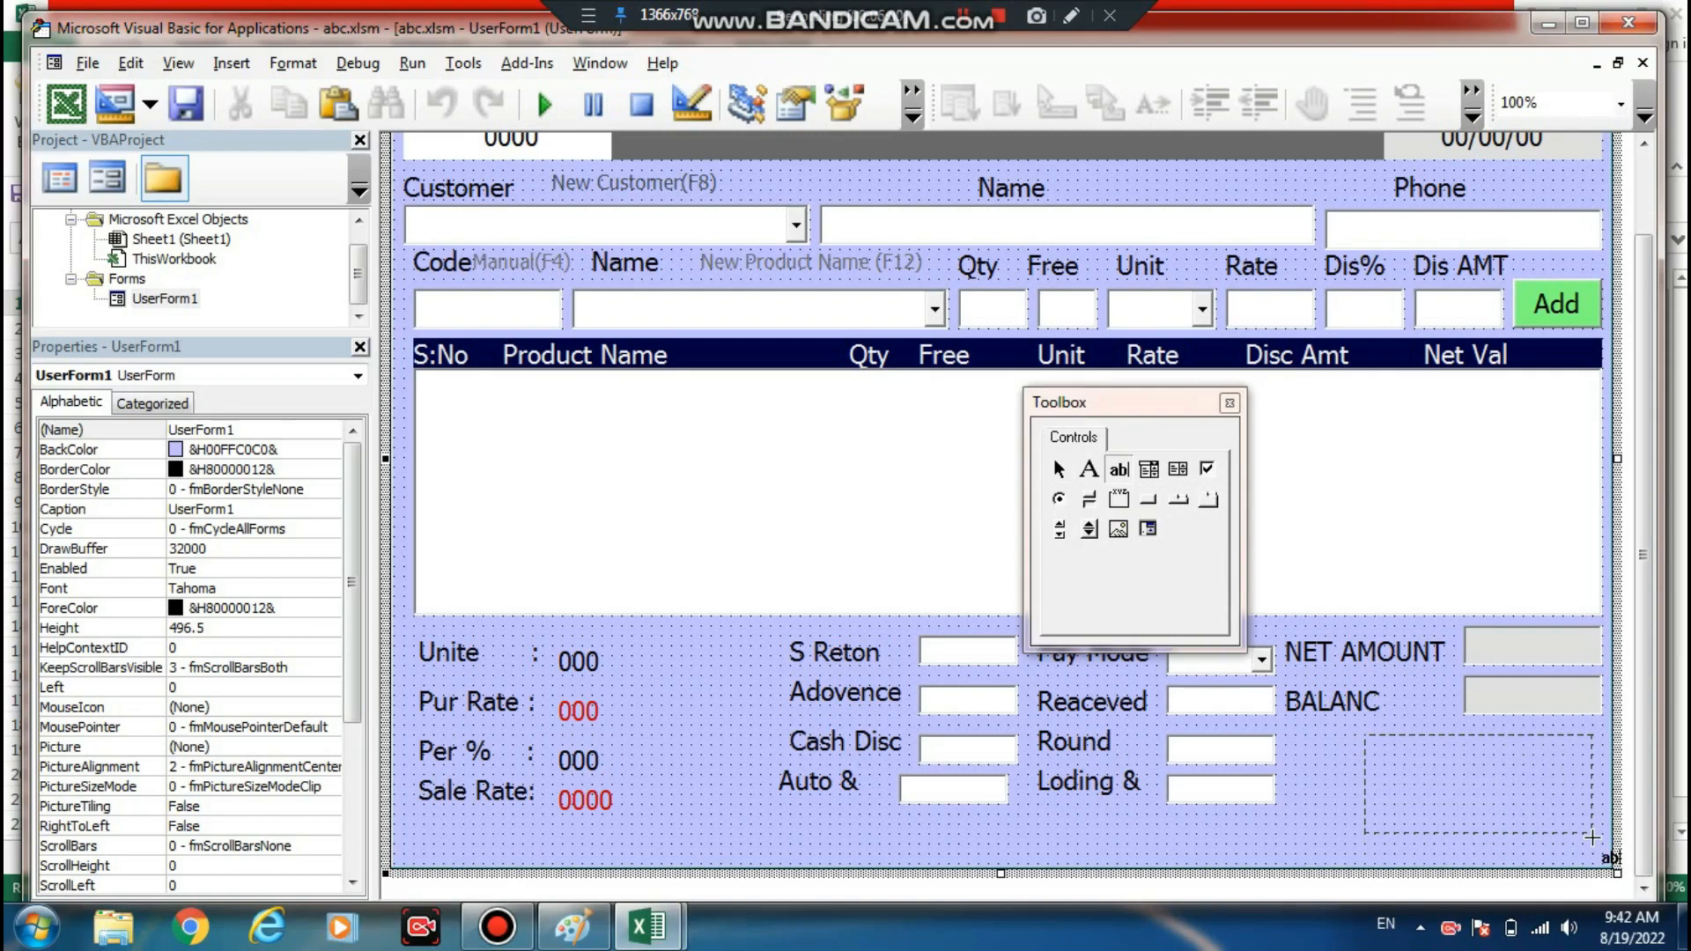
left_click_drag(1592, 838, 1593, 837)
left_click(1542, 793)
- Set the new large text box's MultiLine property to True and its ScrollBars property to 2 - fmScrollBarsVertical
left_click_drag(352, 653, 332, 775)
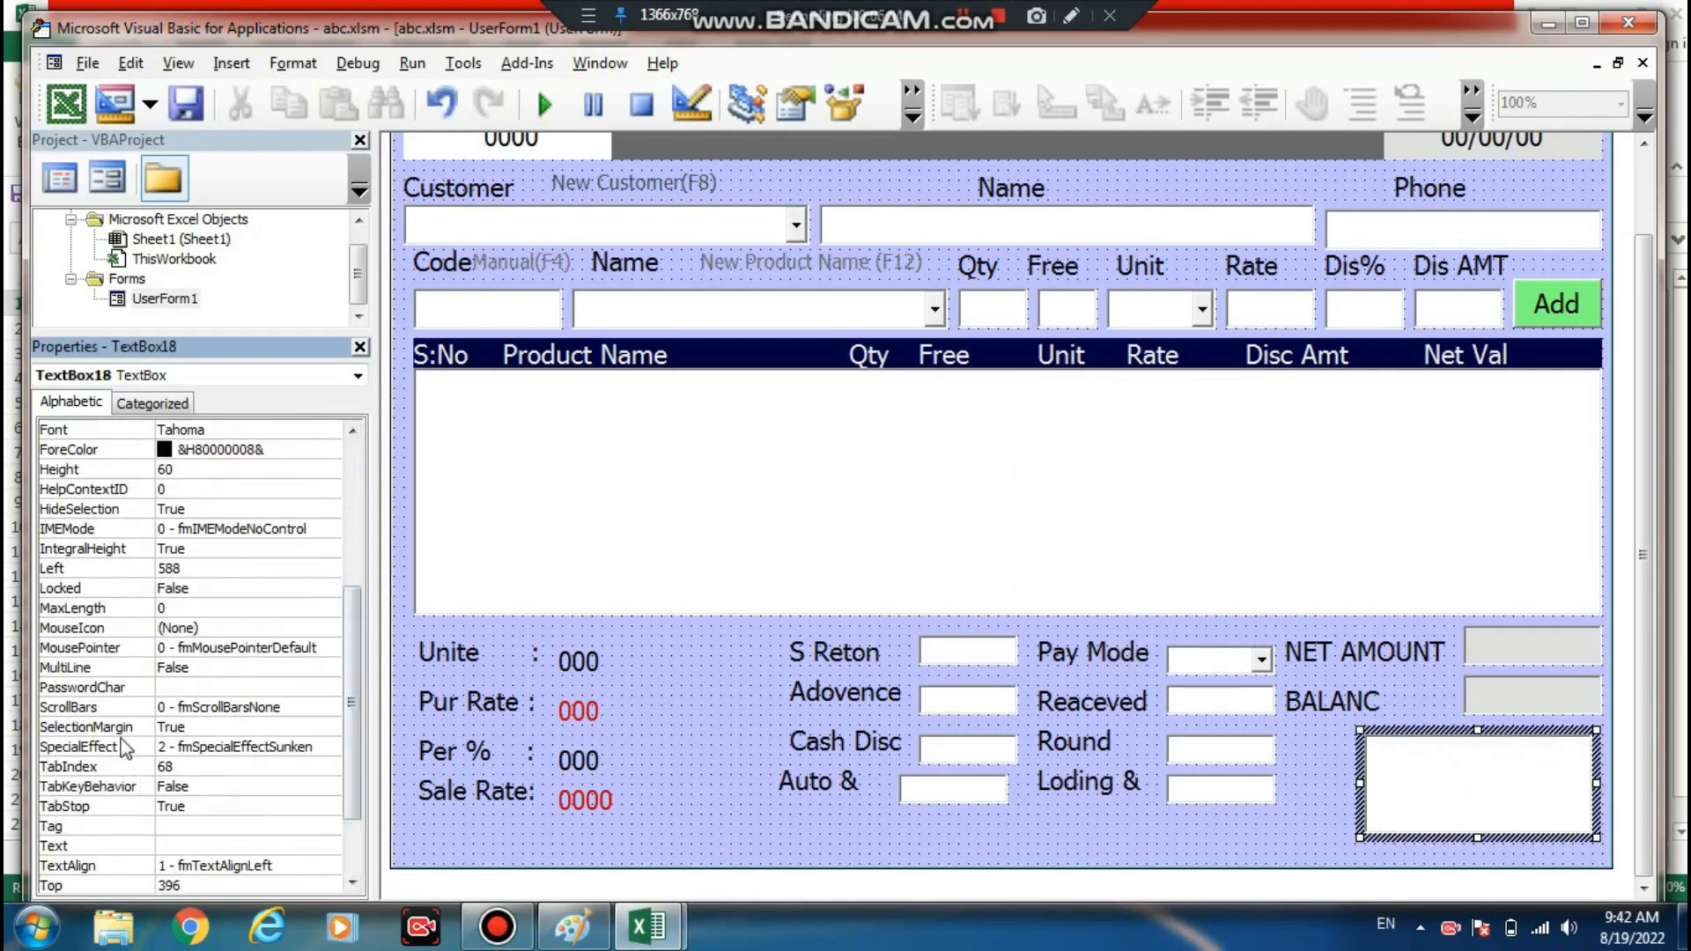
double_click(119, 668)
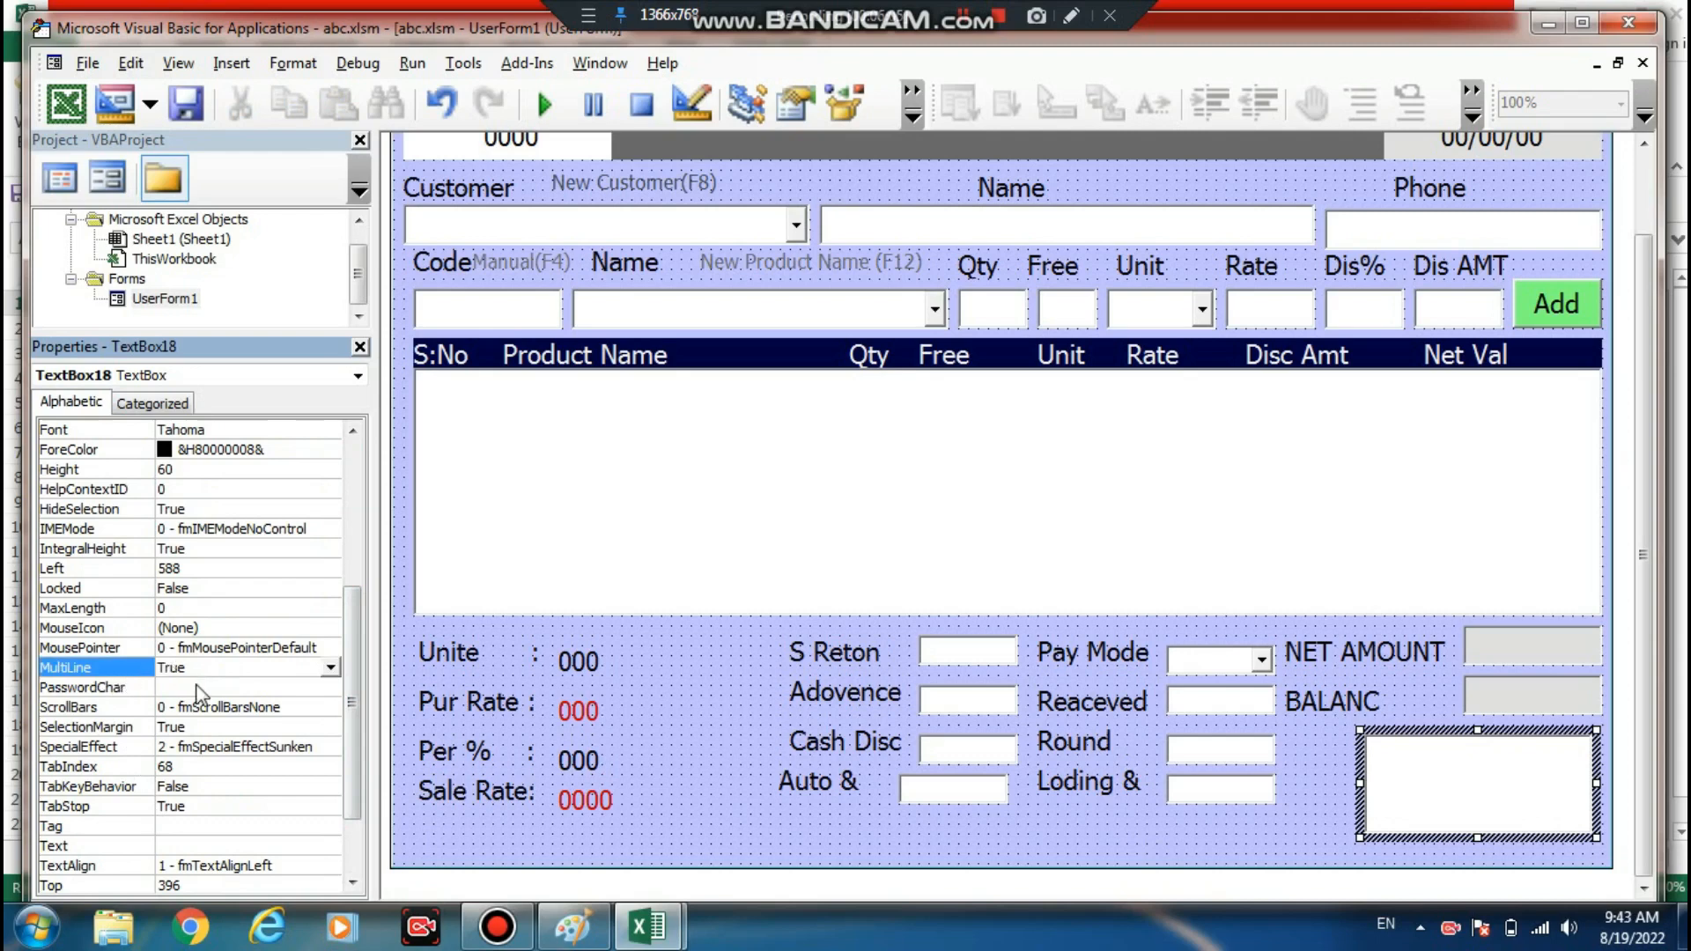
left_click(199, 688)
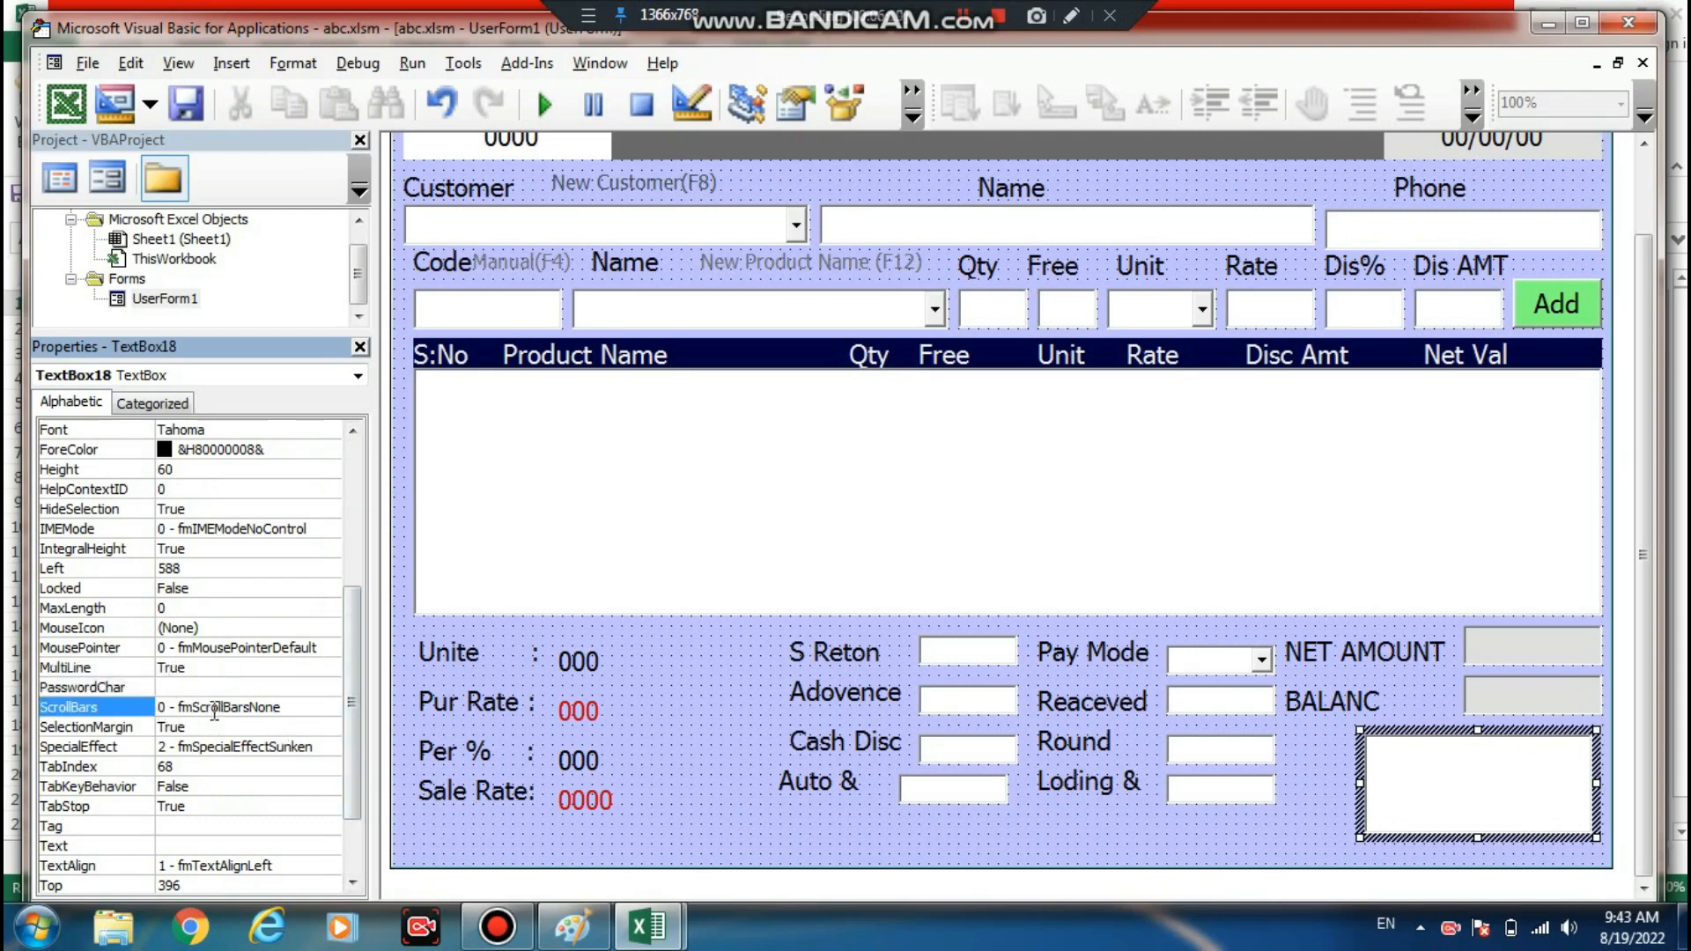
double_click(214, 710)
double_click(220, 710)
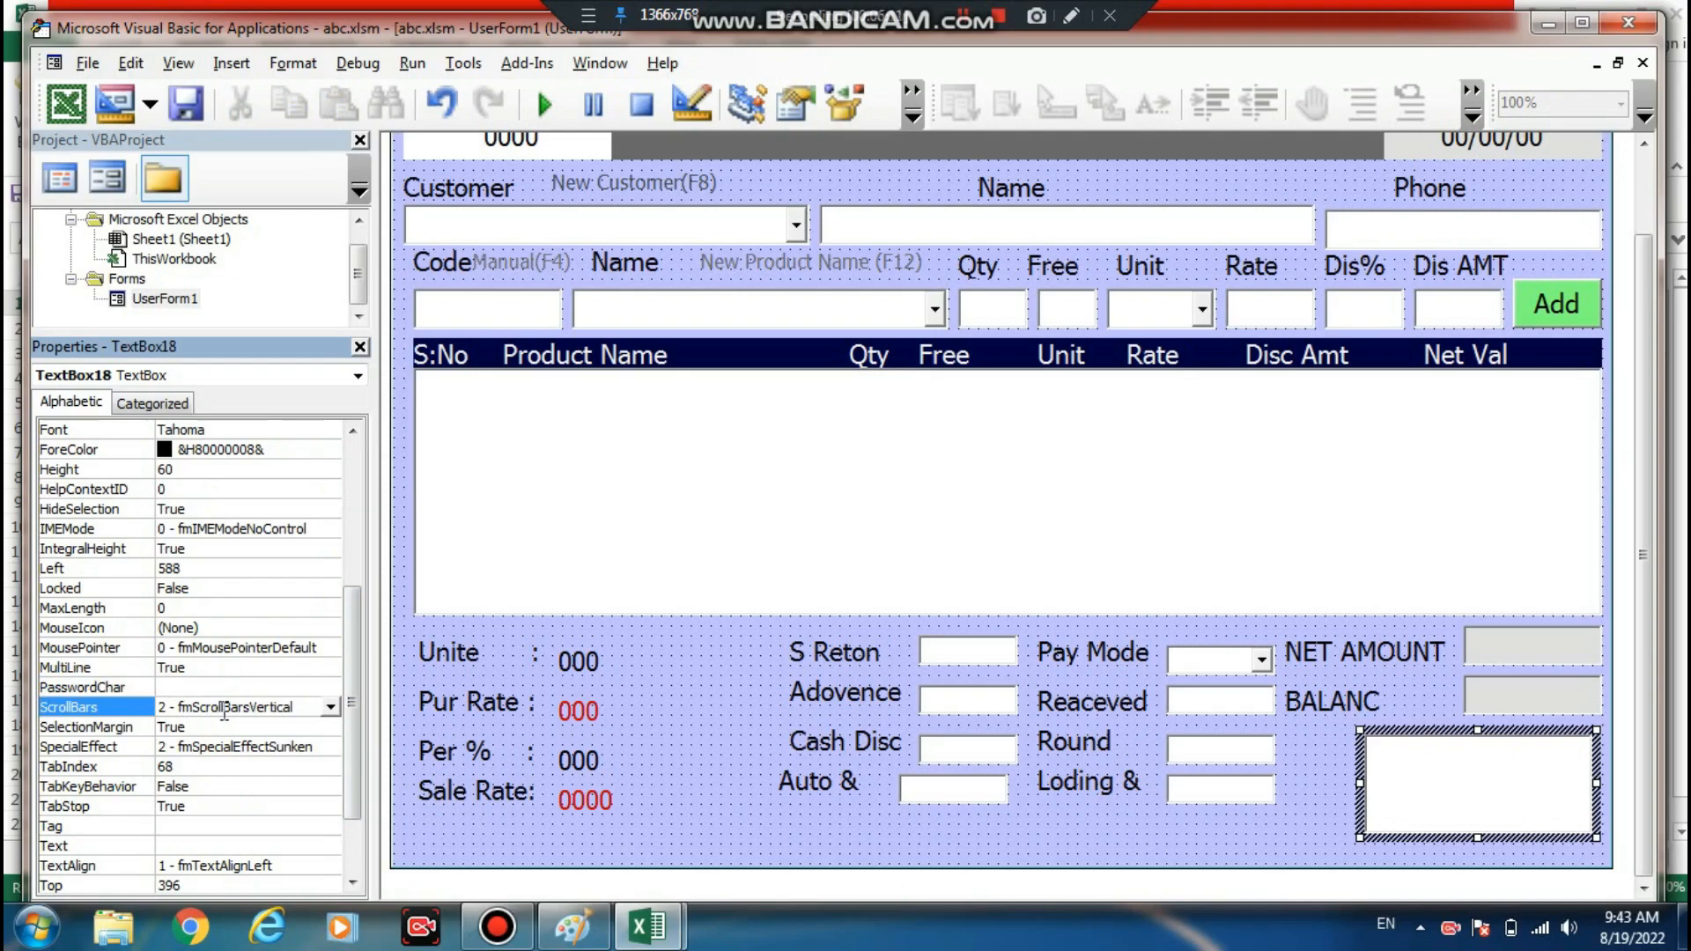
left_click(1467, 815)
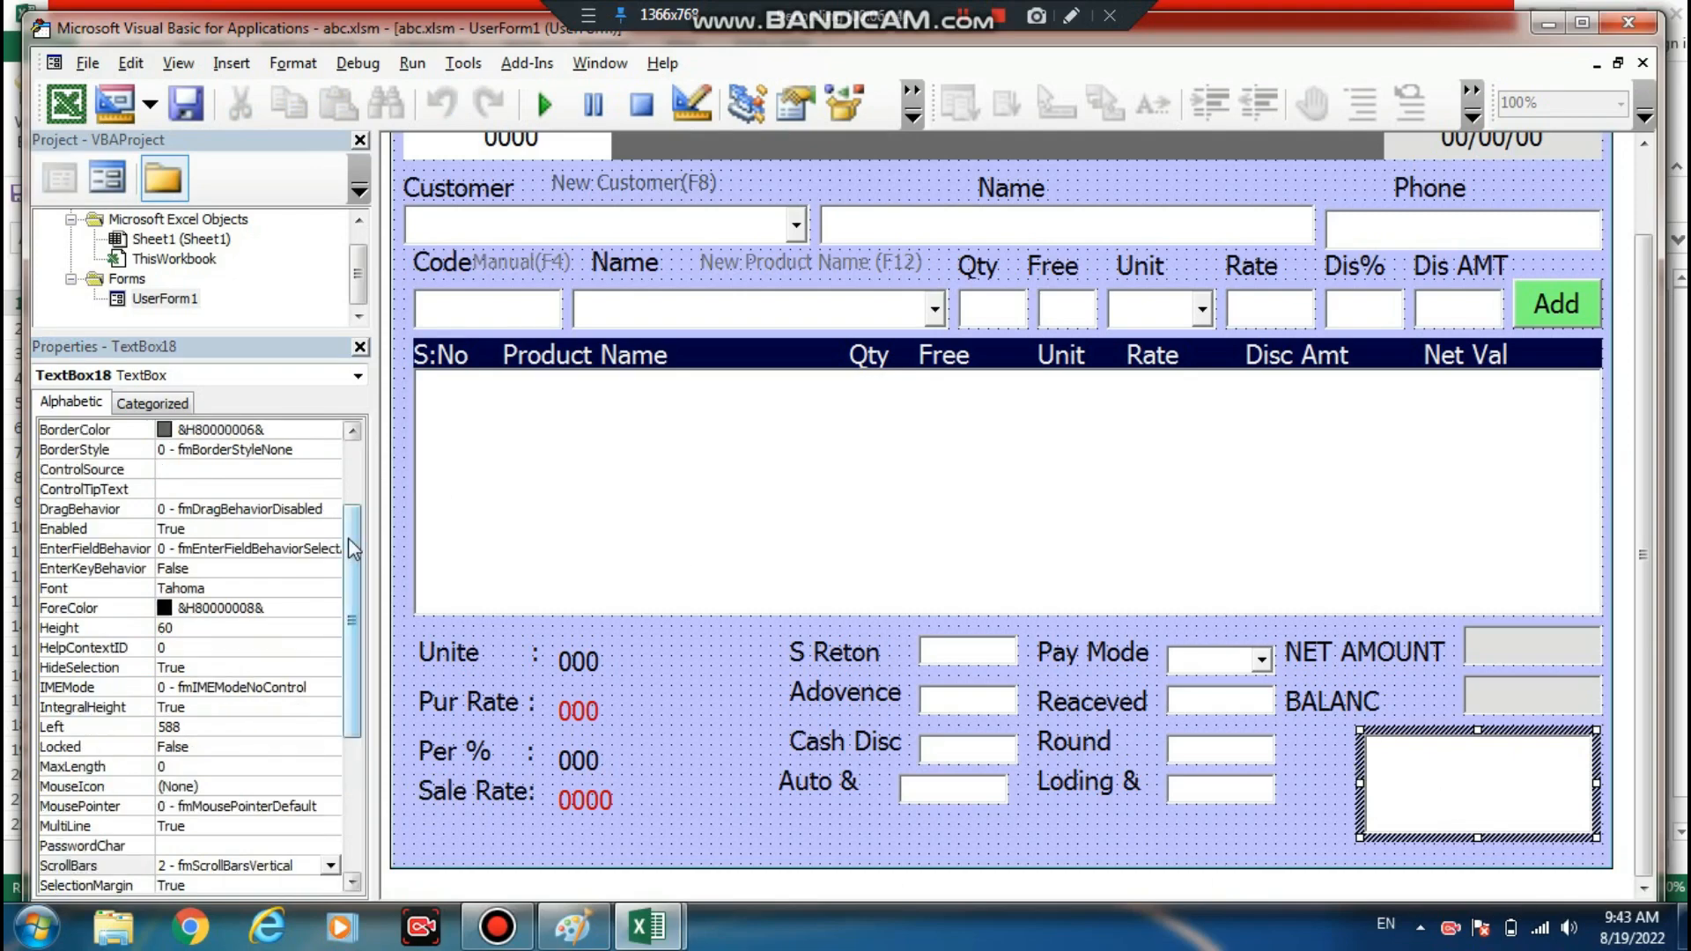
left_click_drag(353, 548, 353, 483)
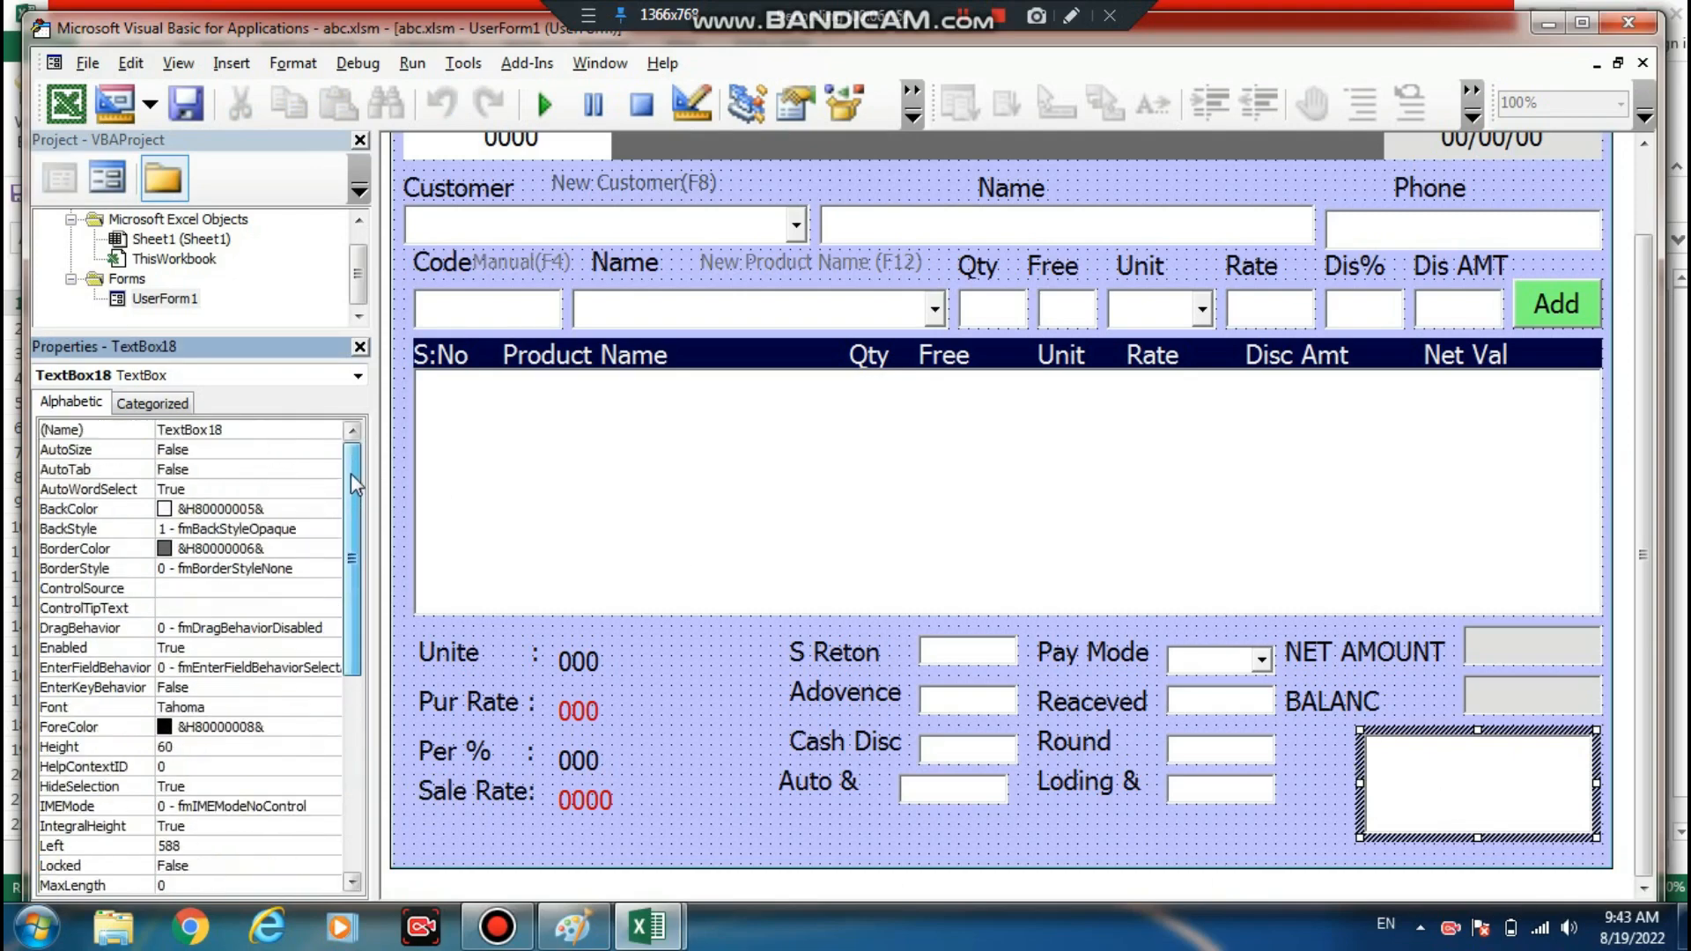
left_click(296, 570)
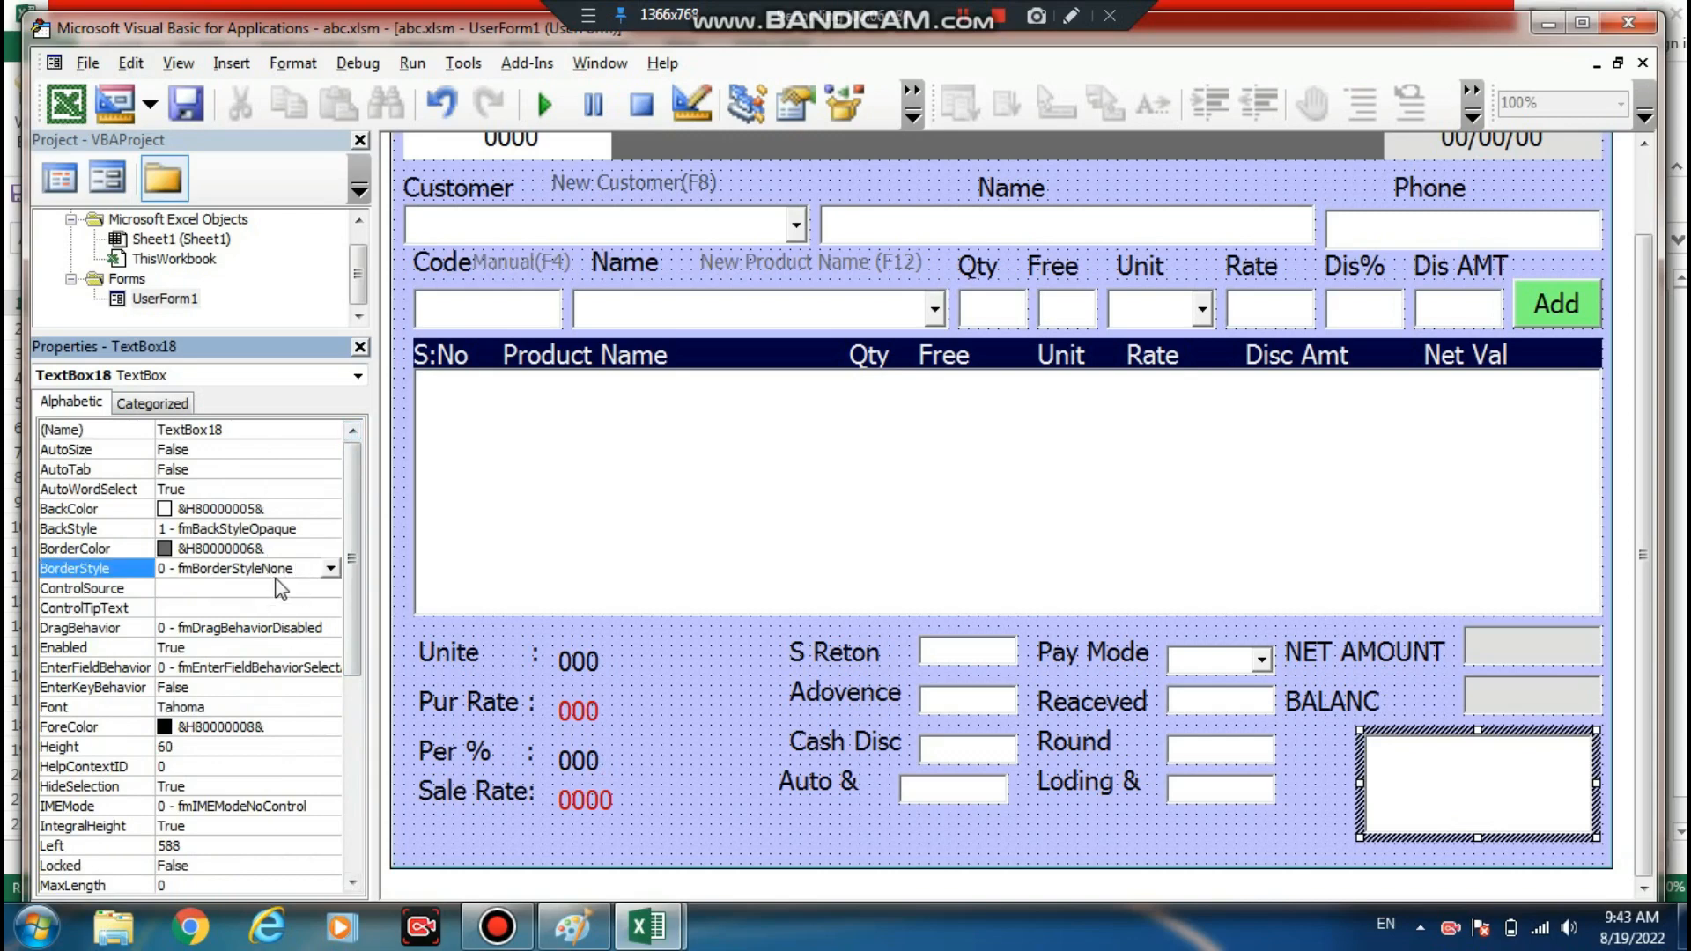
left_click(1387, 791)
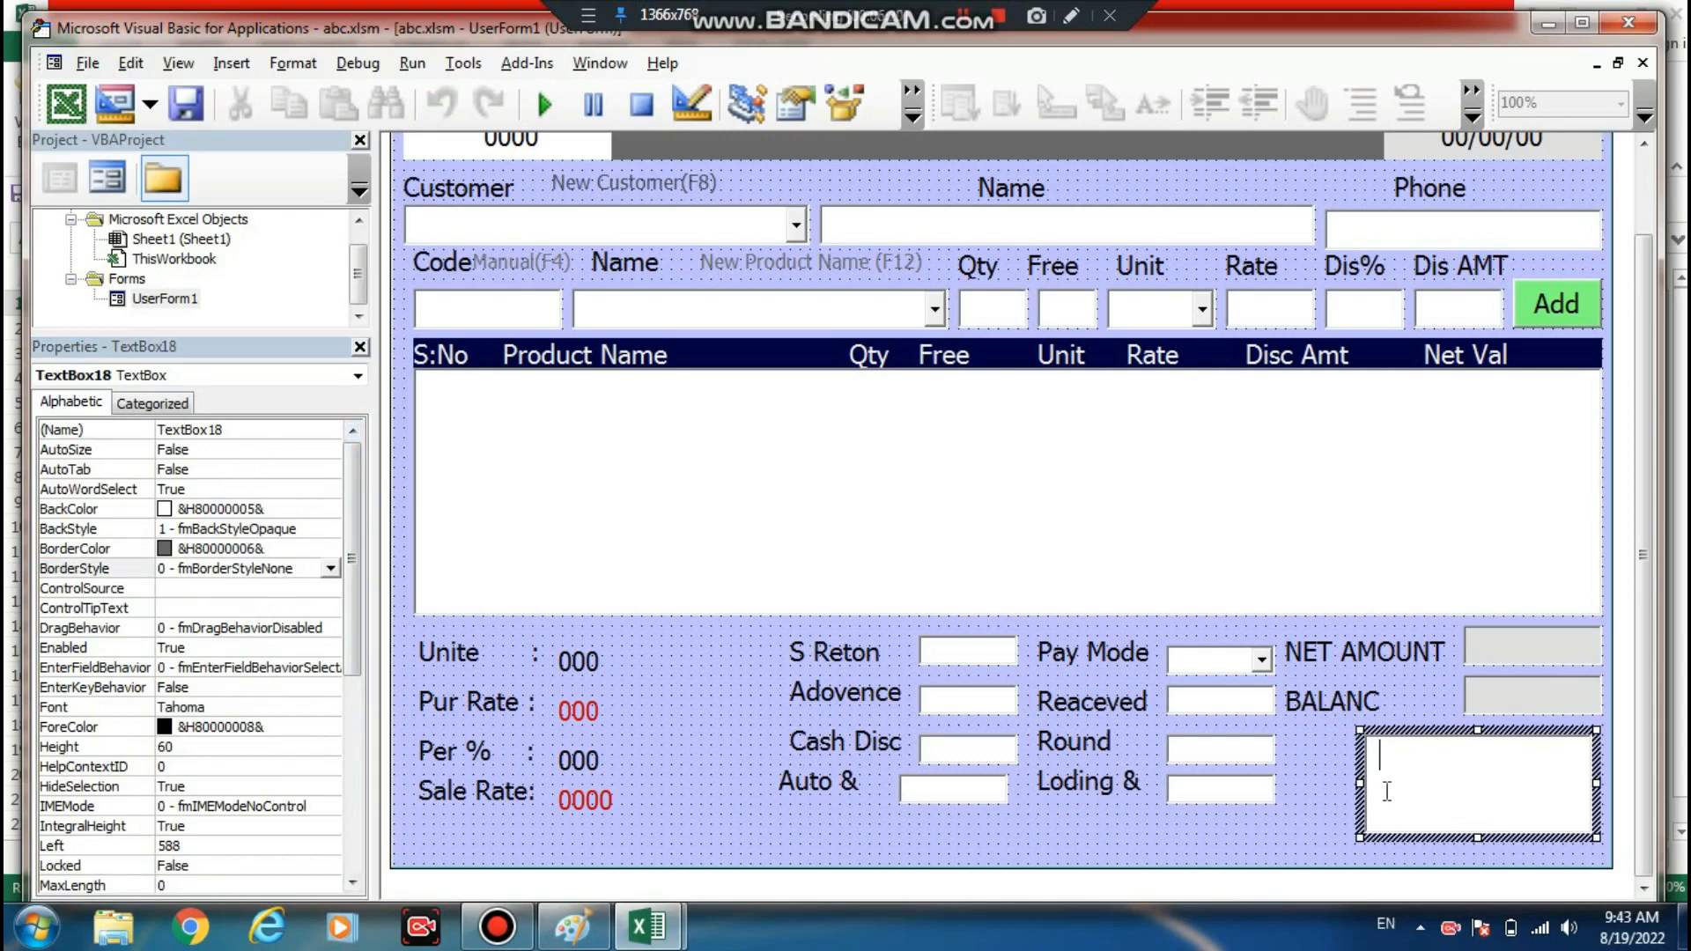
left_click(324, 648)
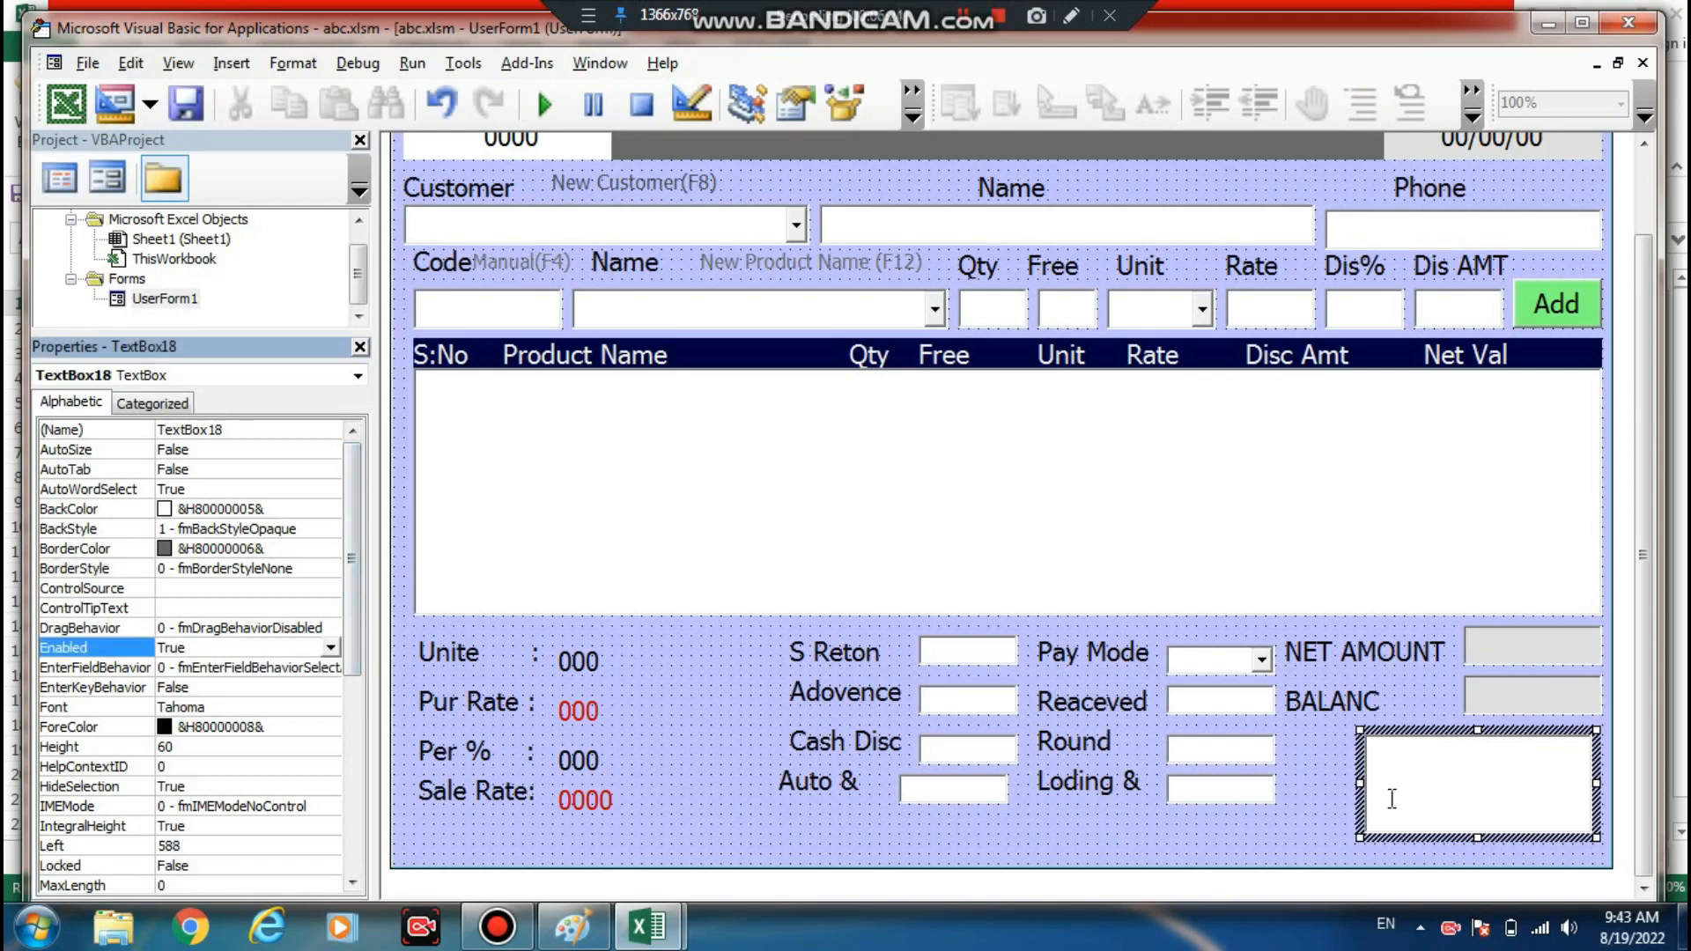
- Set the large text box's font size to 12, using Tahoma Regular
left_click(1486, 804)
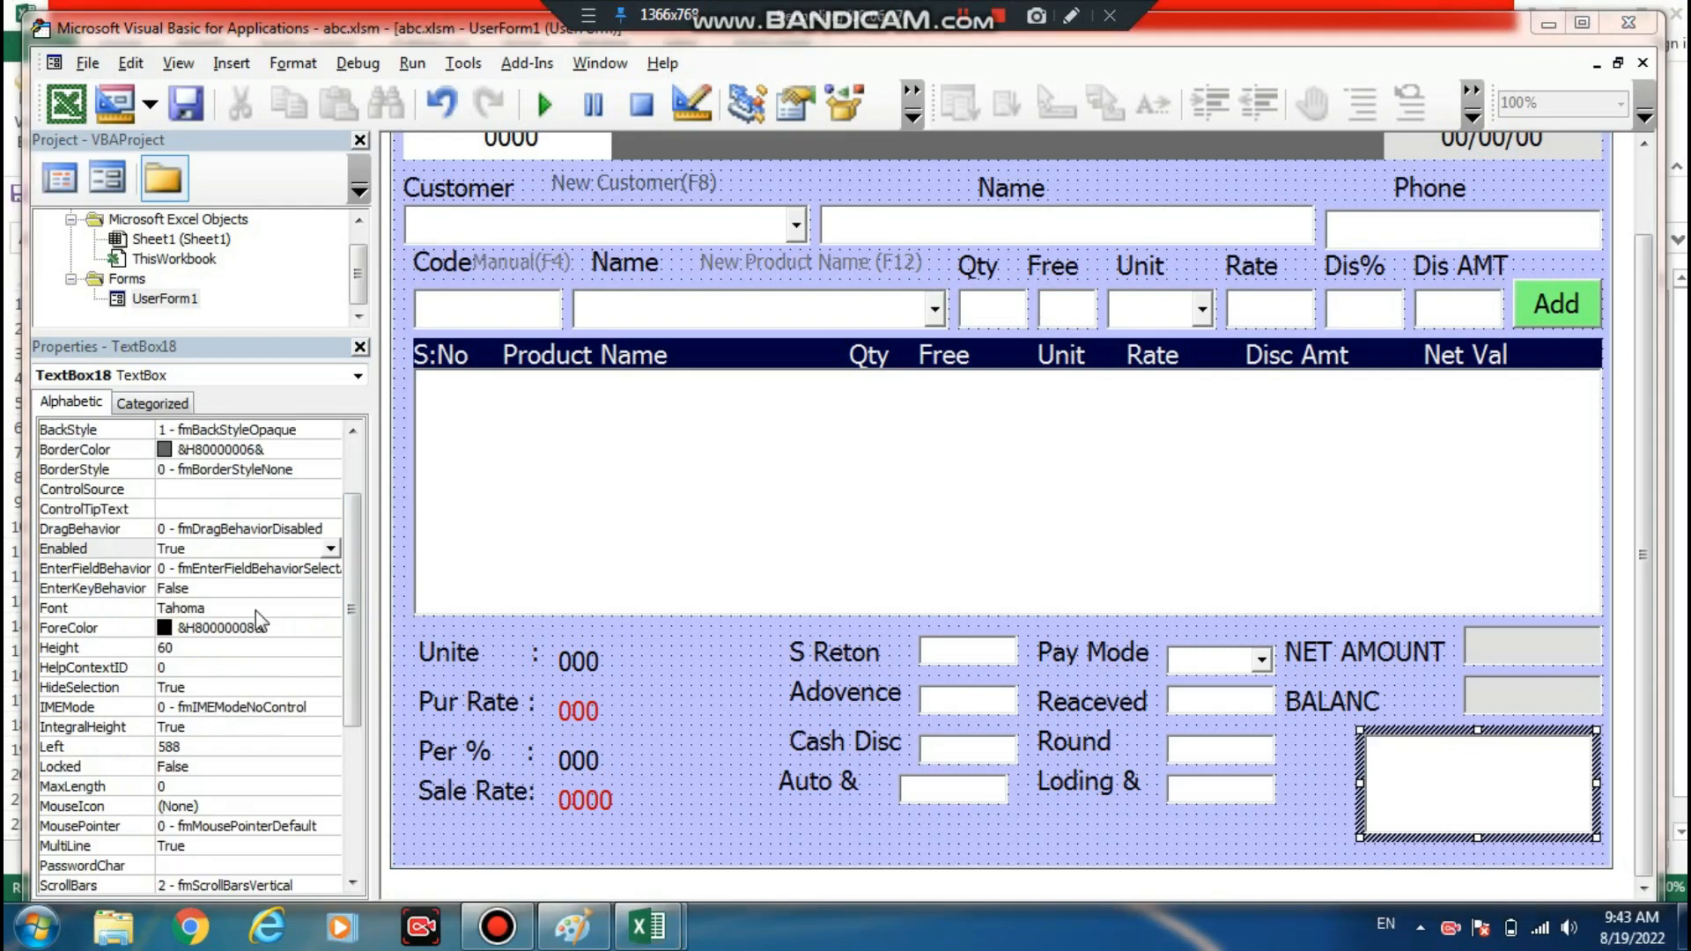
left_click(255, 611)
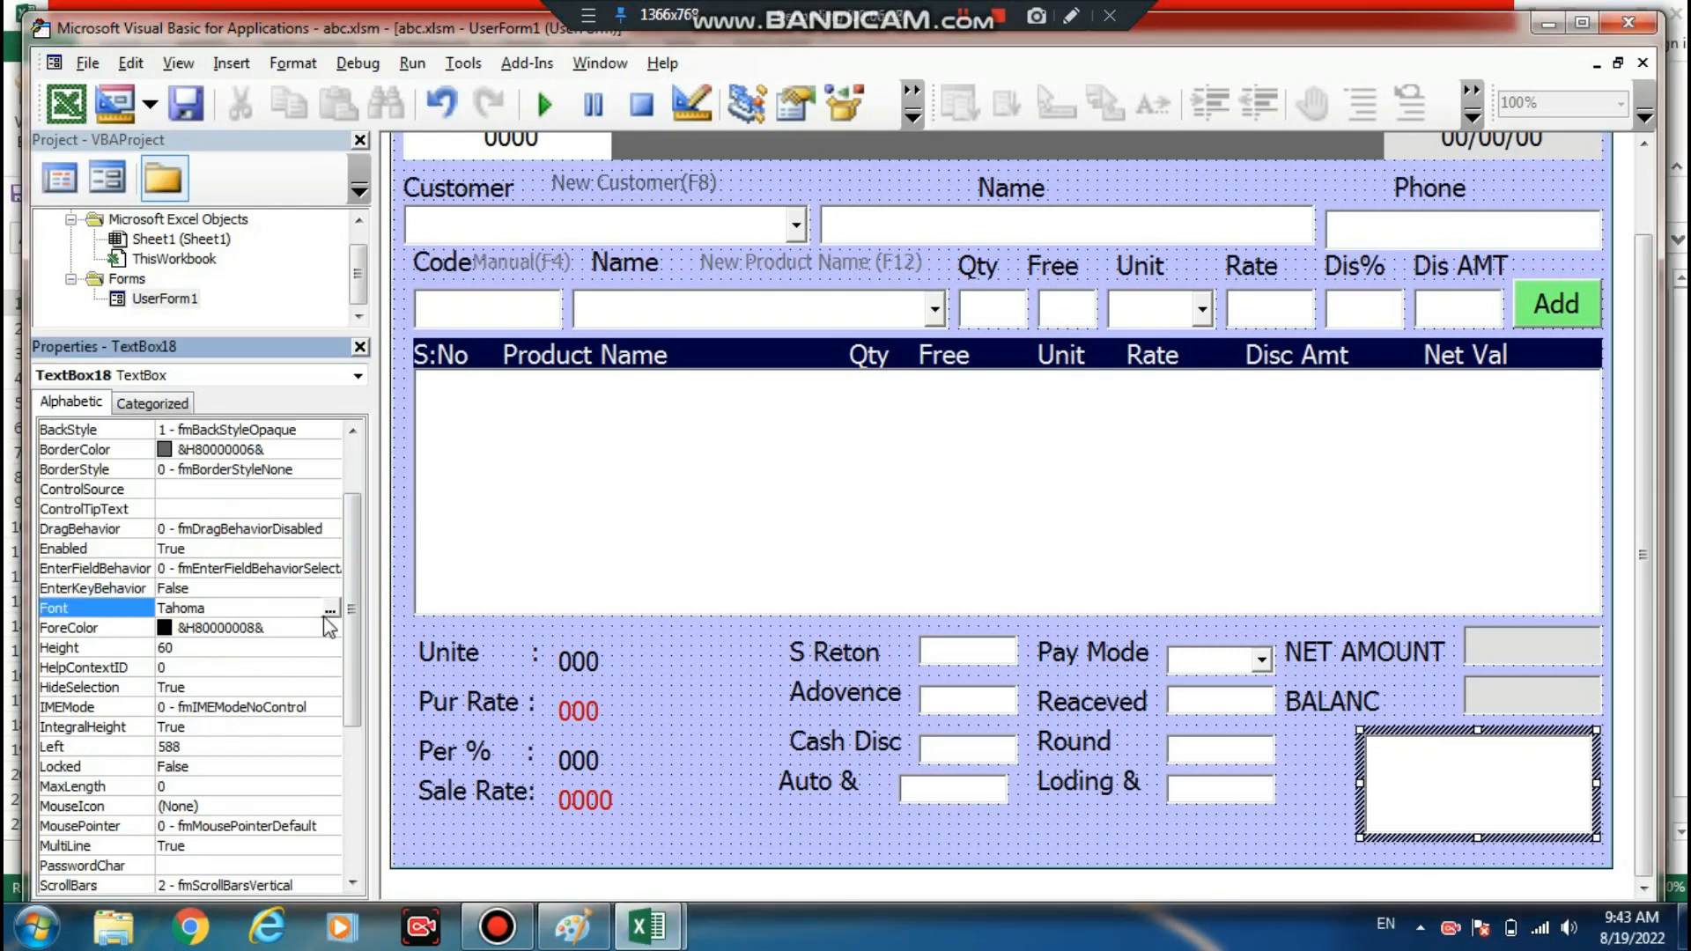
left_click(332, 610)
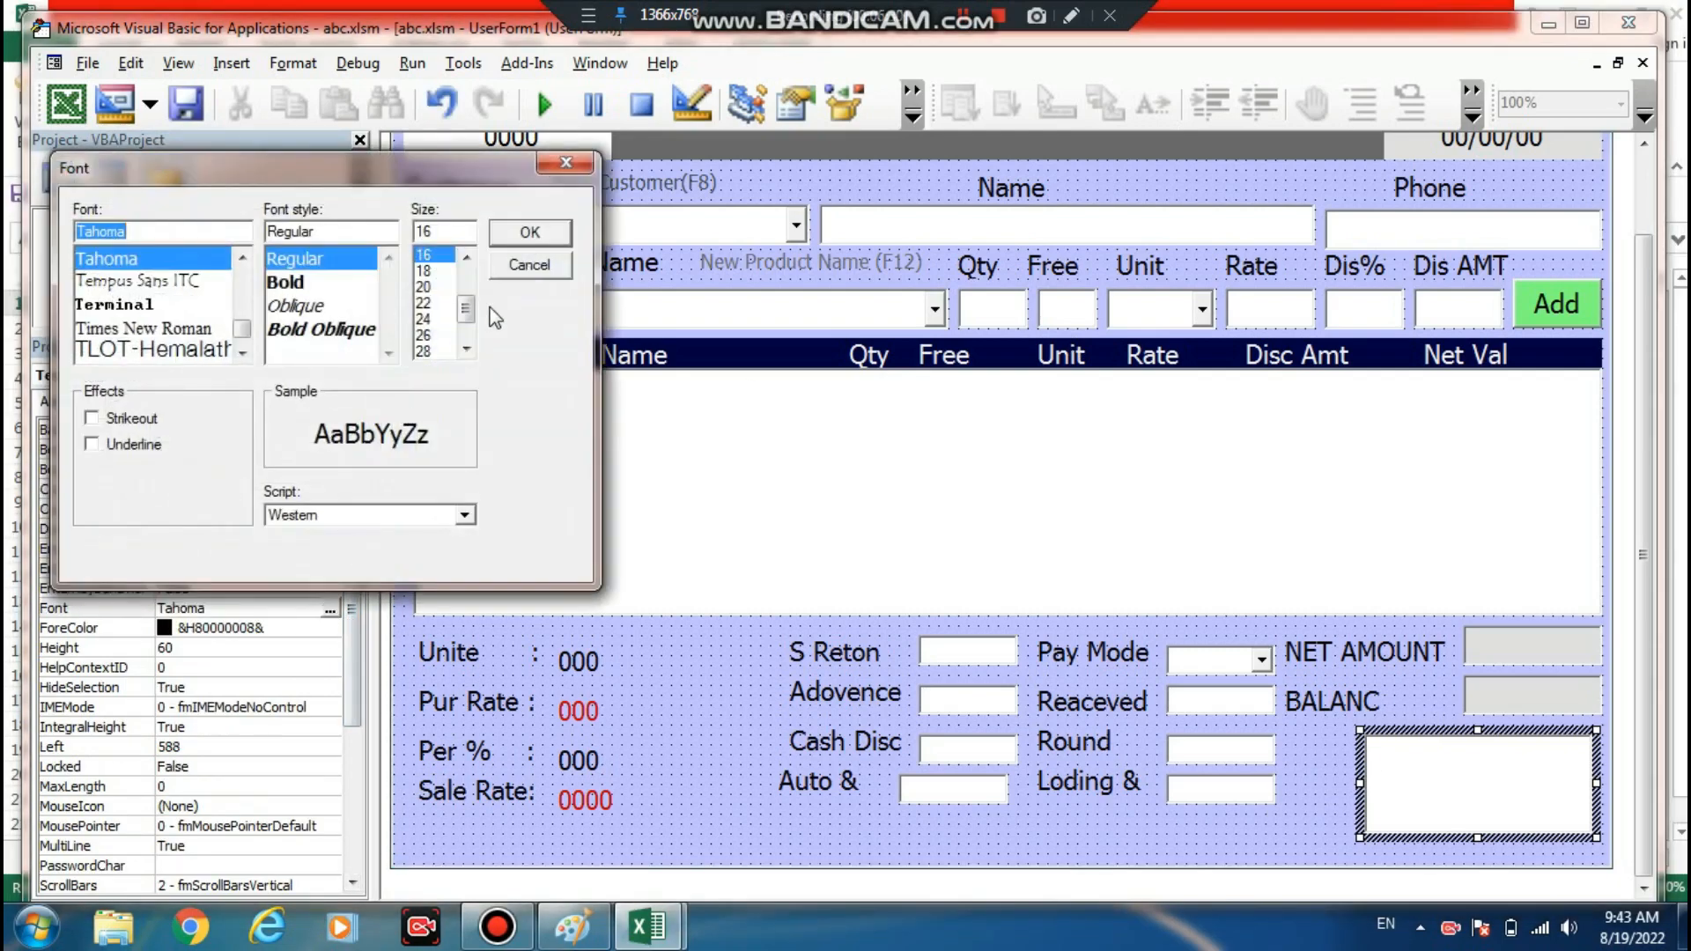
left_click_drag(467, 315, 470, 285)
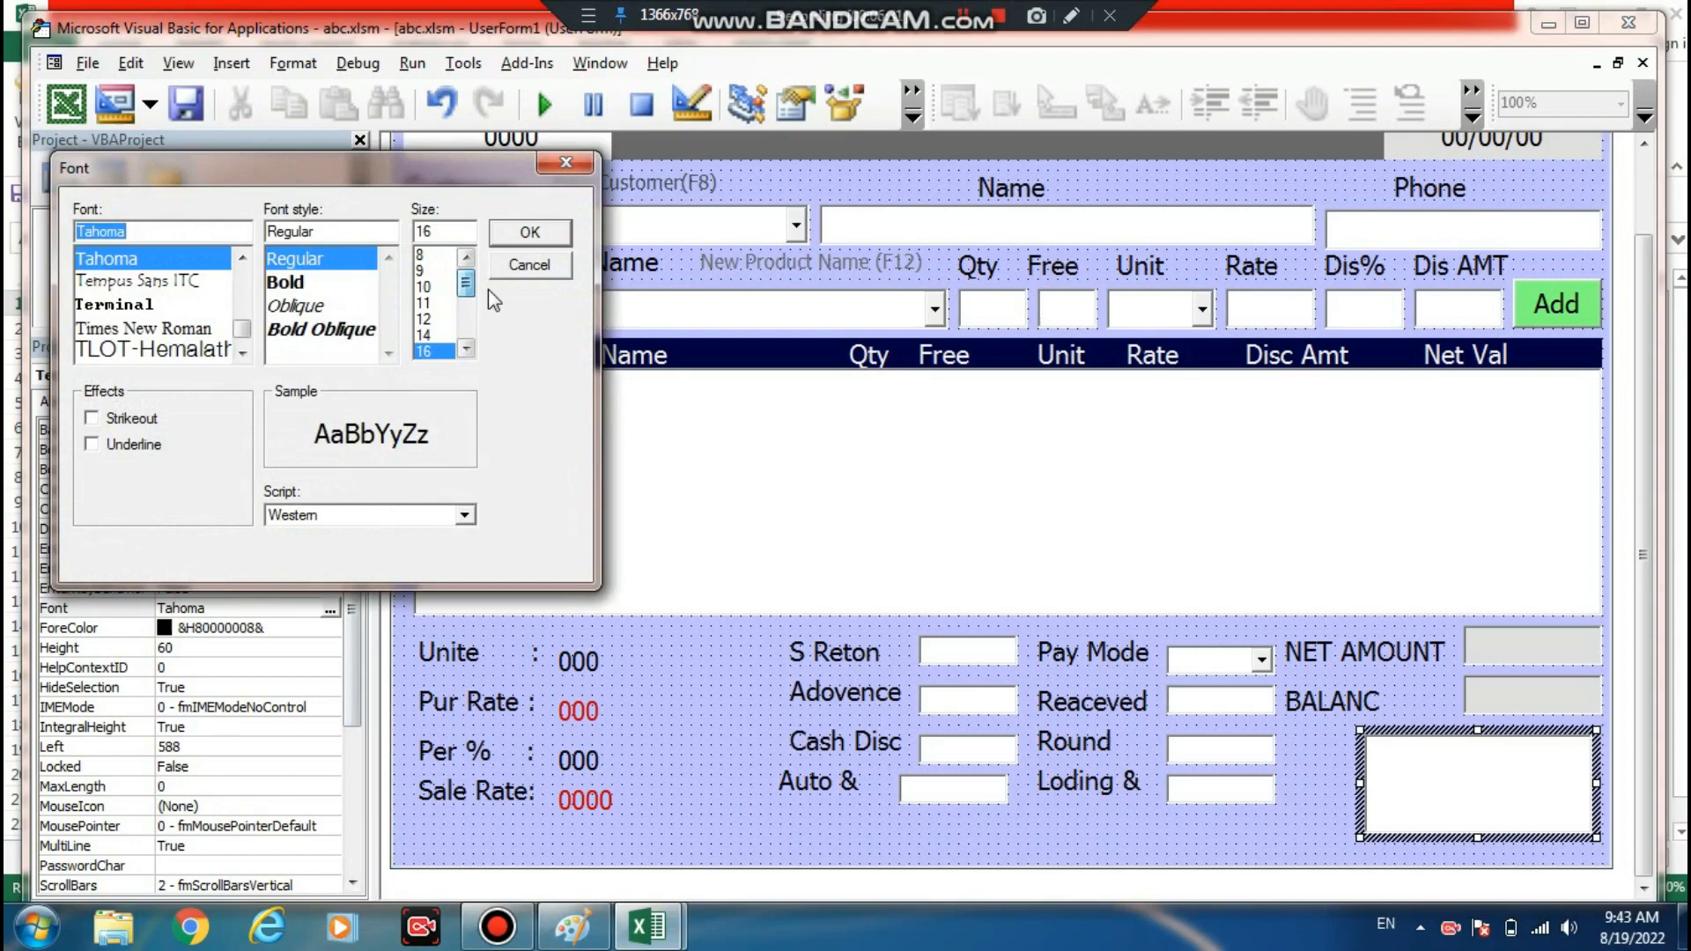
left_click(431, 318)
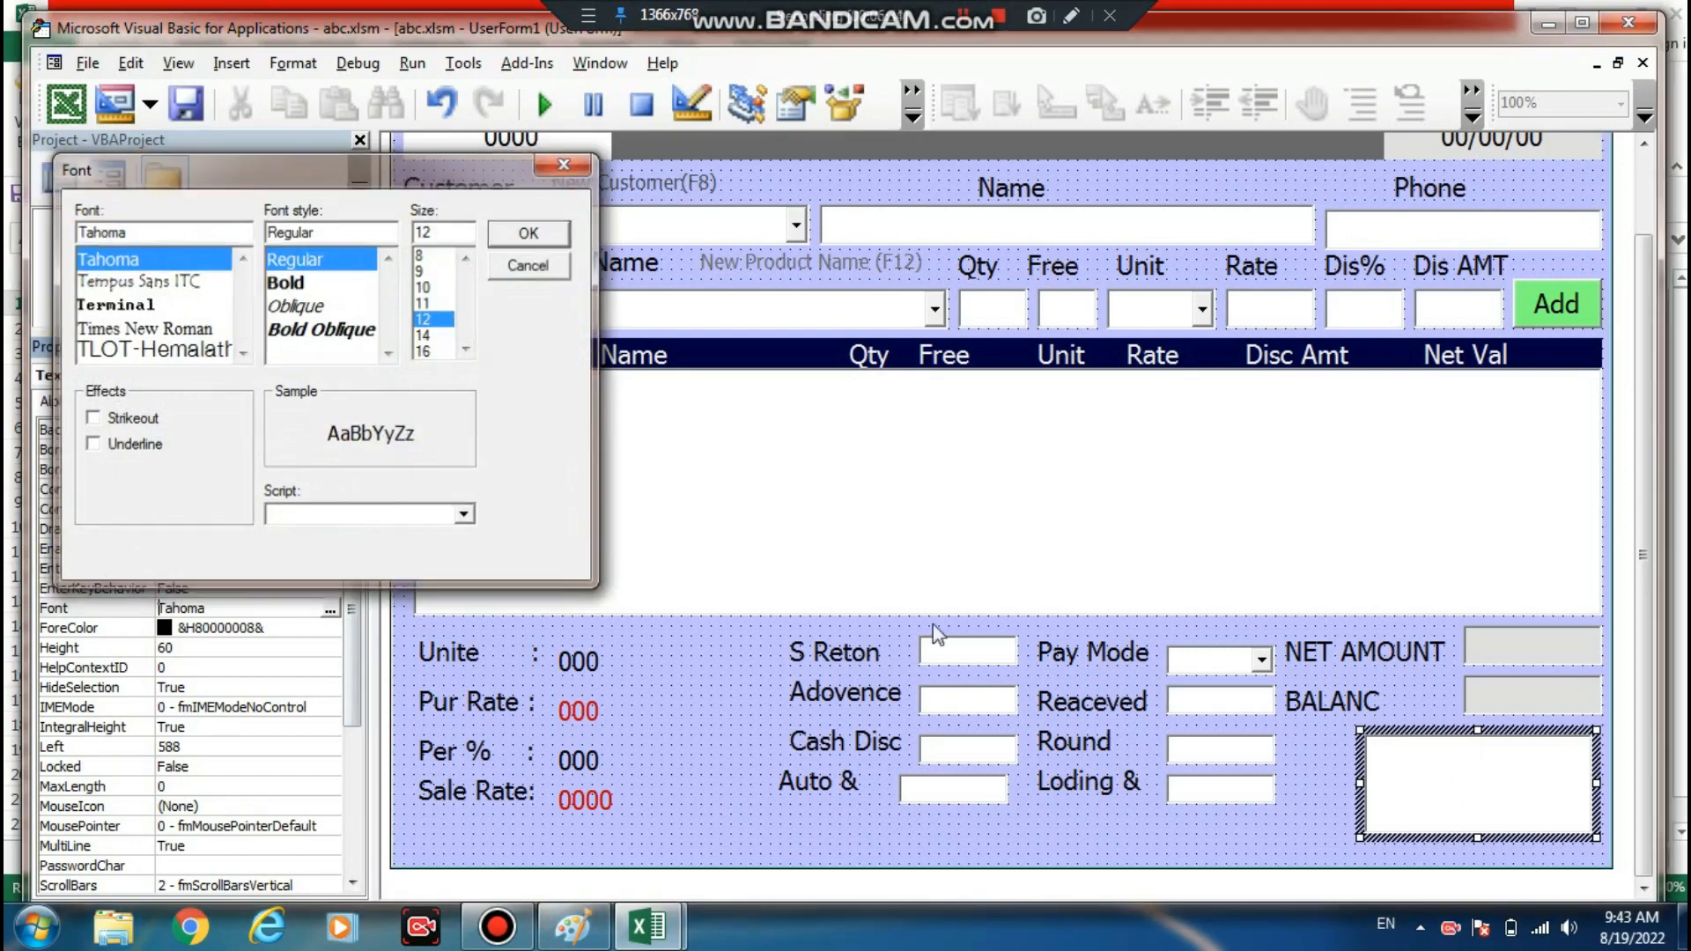
left_click(559, 238)
left_click(1369, 806)
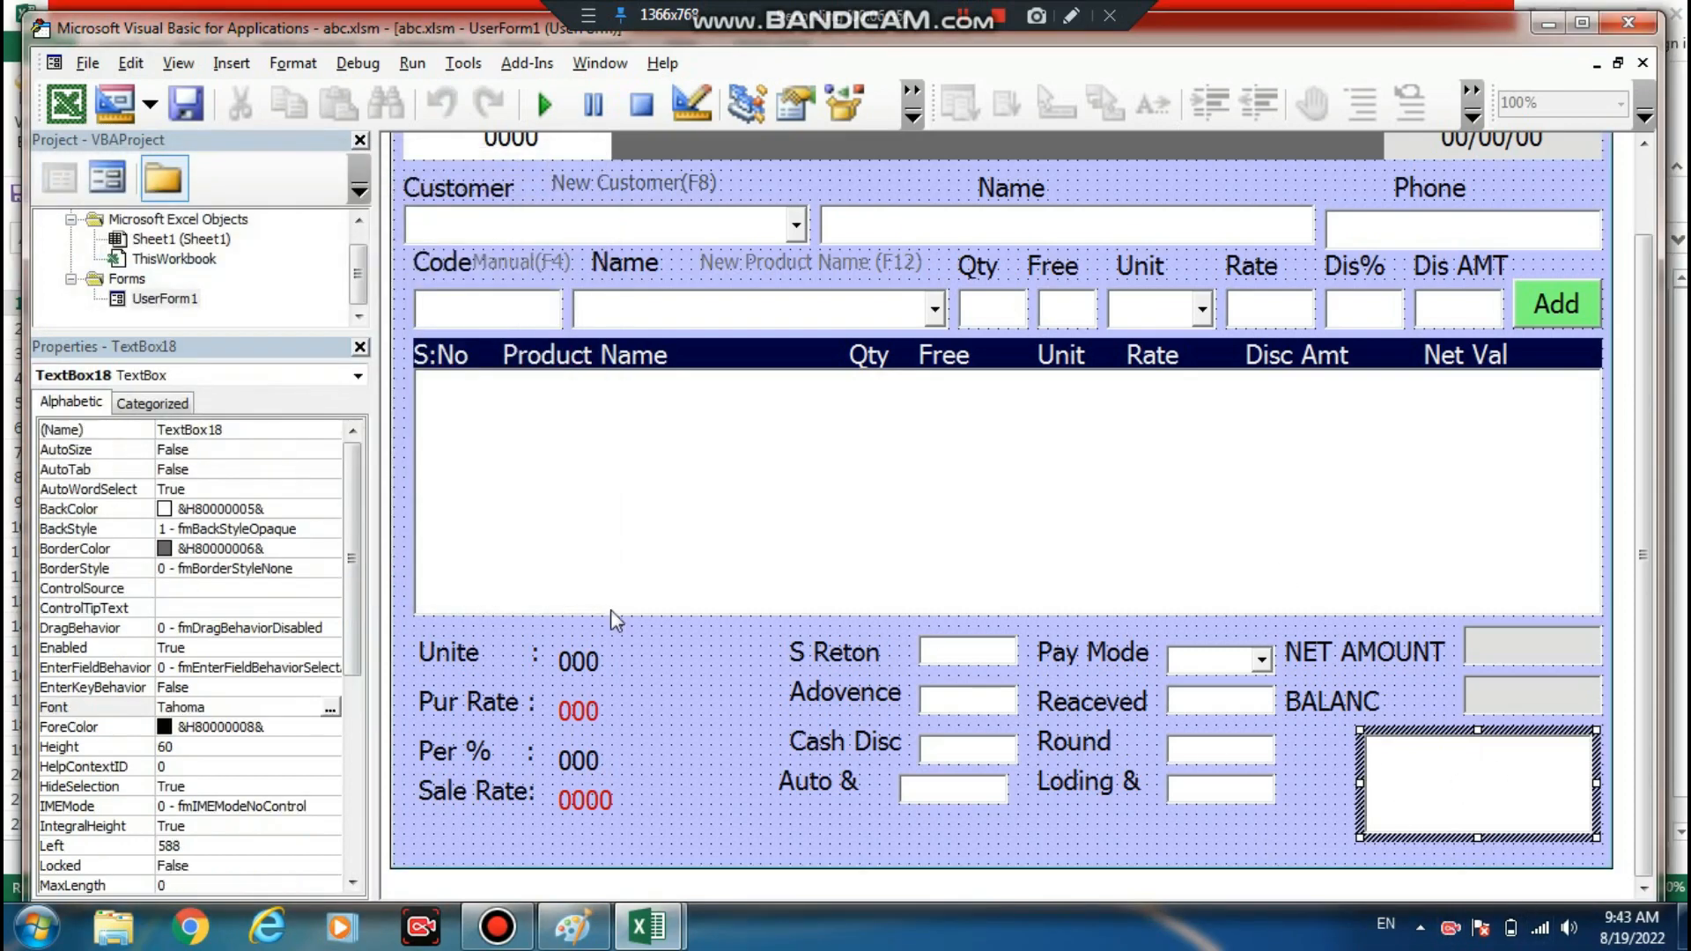
- Add a label captioned Not between the Round field and the large text box, and toggle its BackStyle
left_click(872, 200)
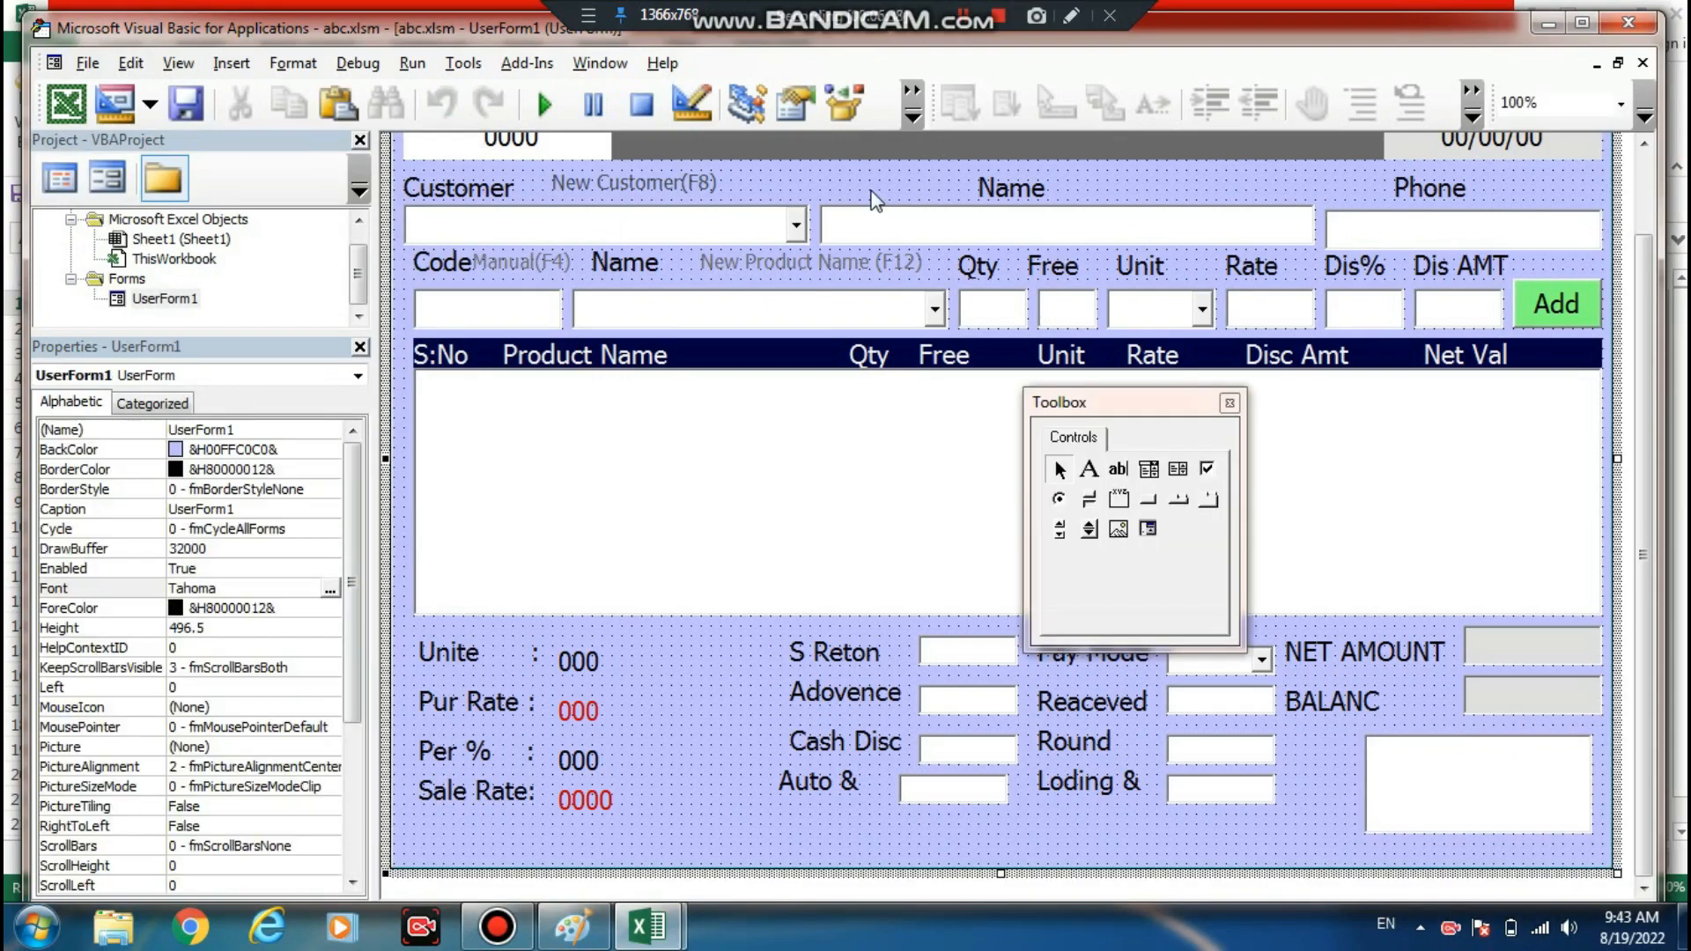
left_click(1089, 469)
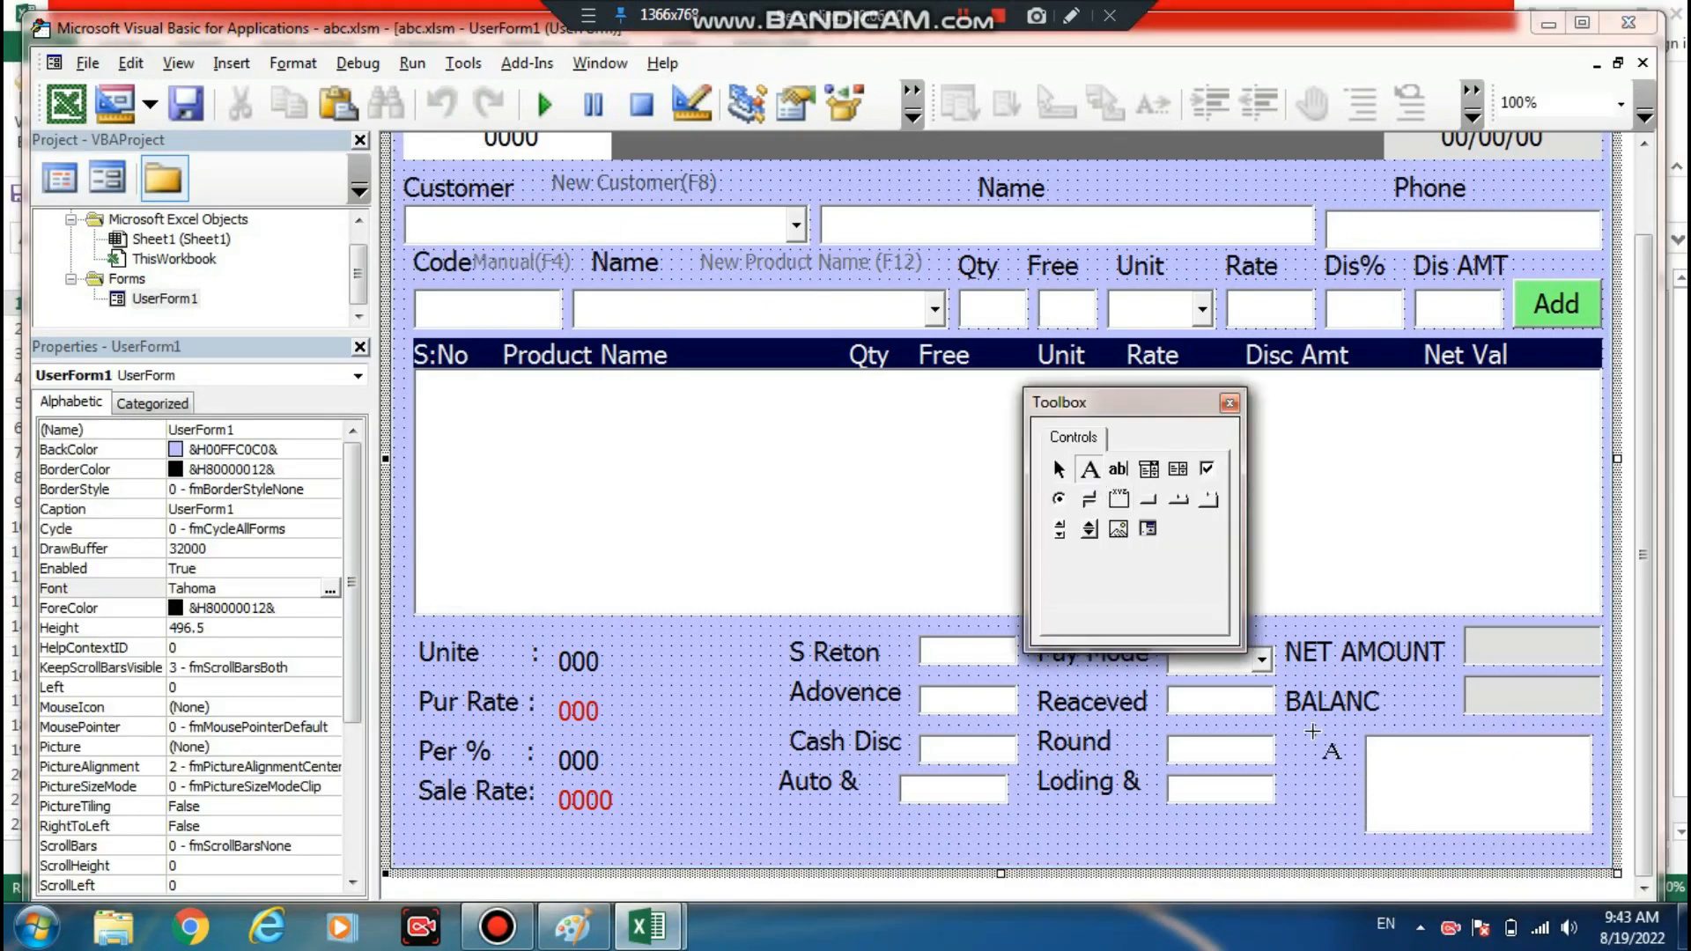
mouse_move(1306, 744)
left_mouse_down()
mouse_move(1367, 782)
mouse_move(1309, 769)
left_mouse_up()
double_click(167, 570)
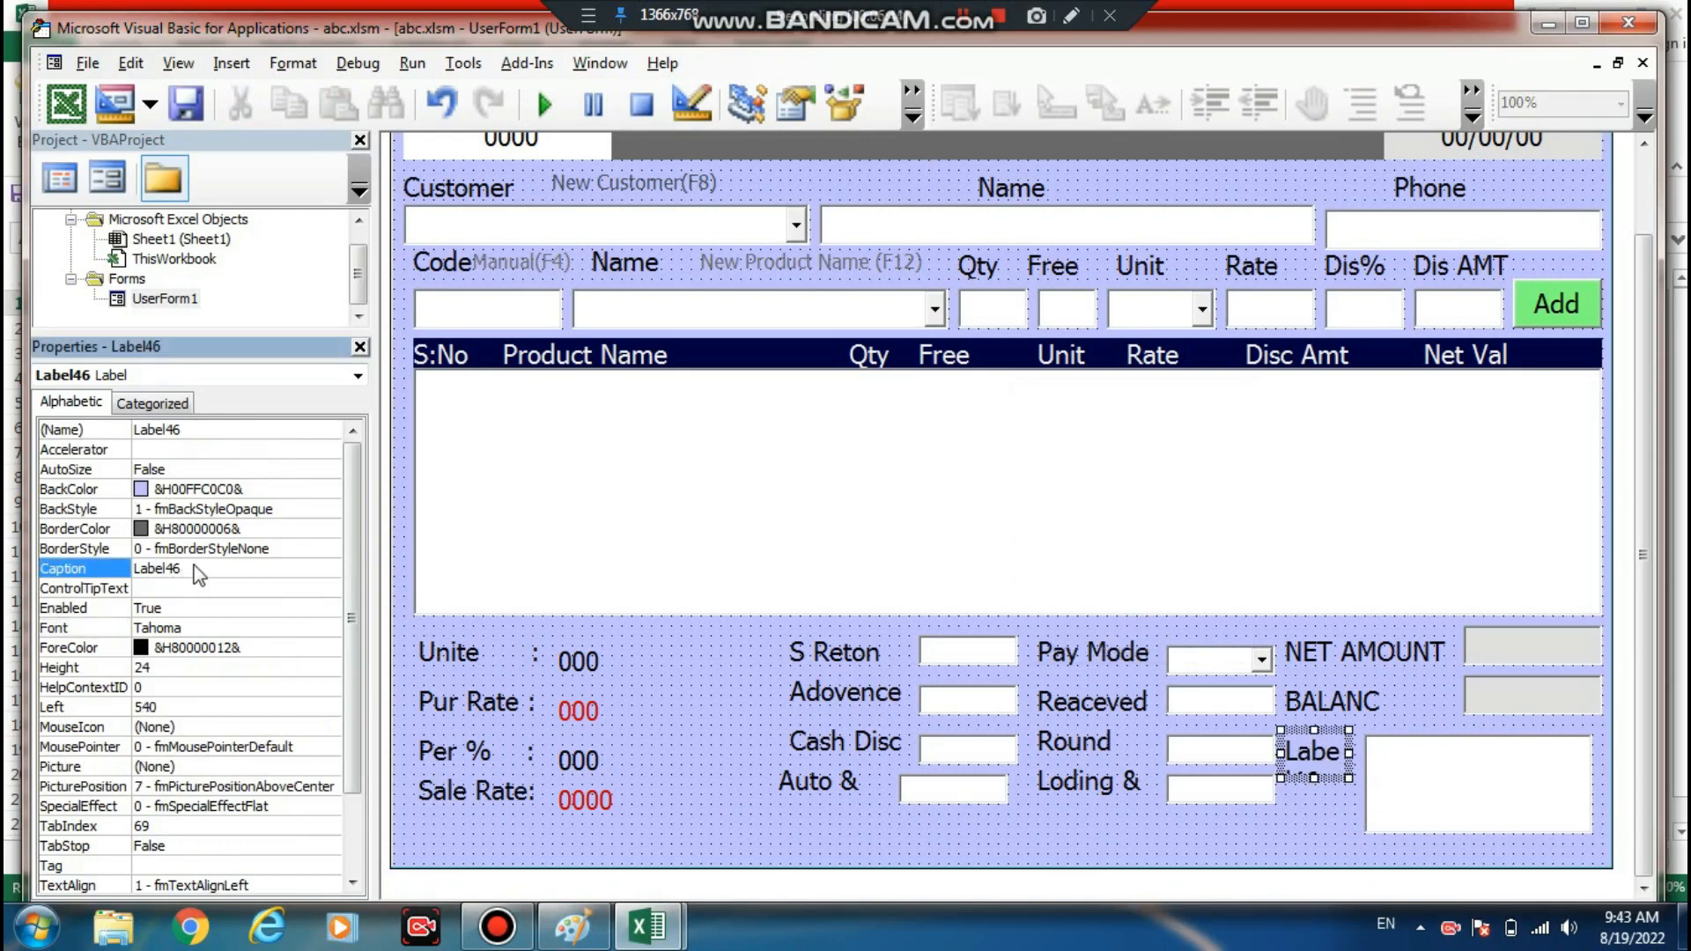
type("Not")
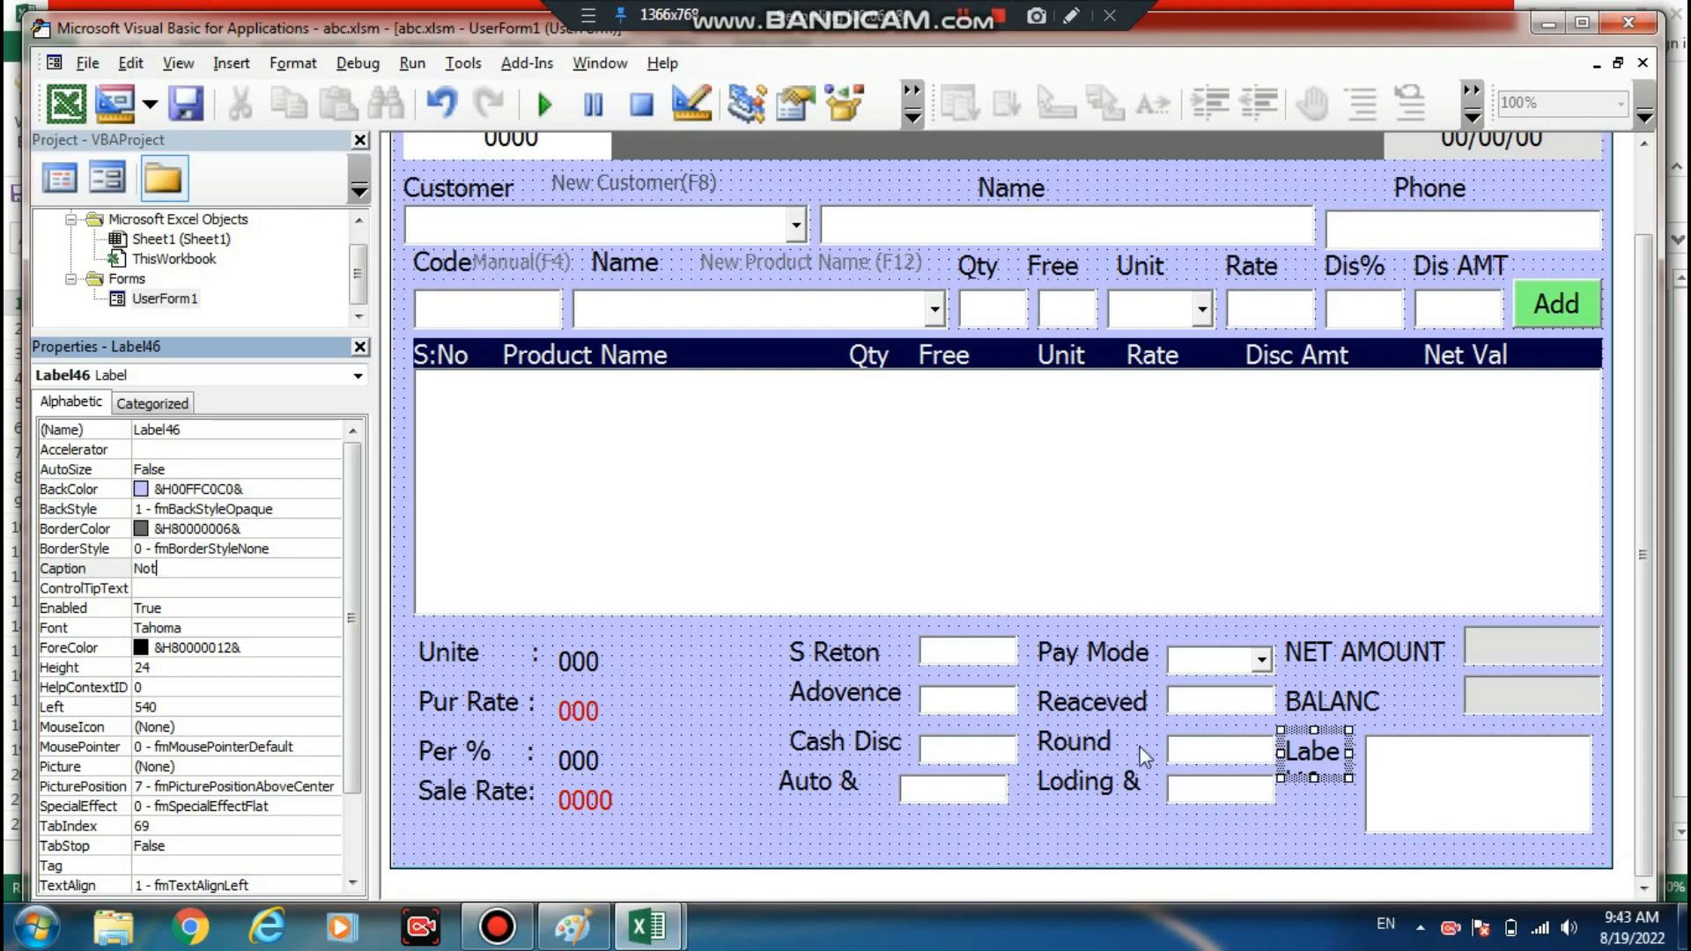
left_click(1347, 822)
left_click(1341, 768)
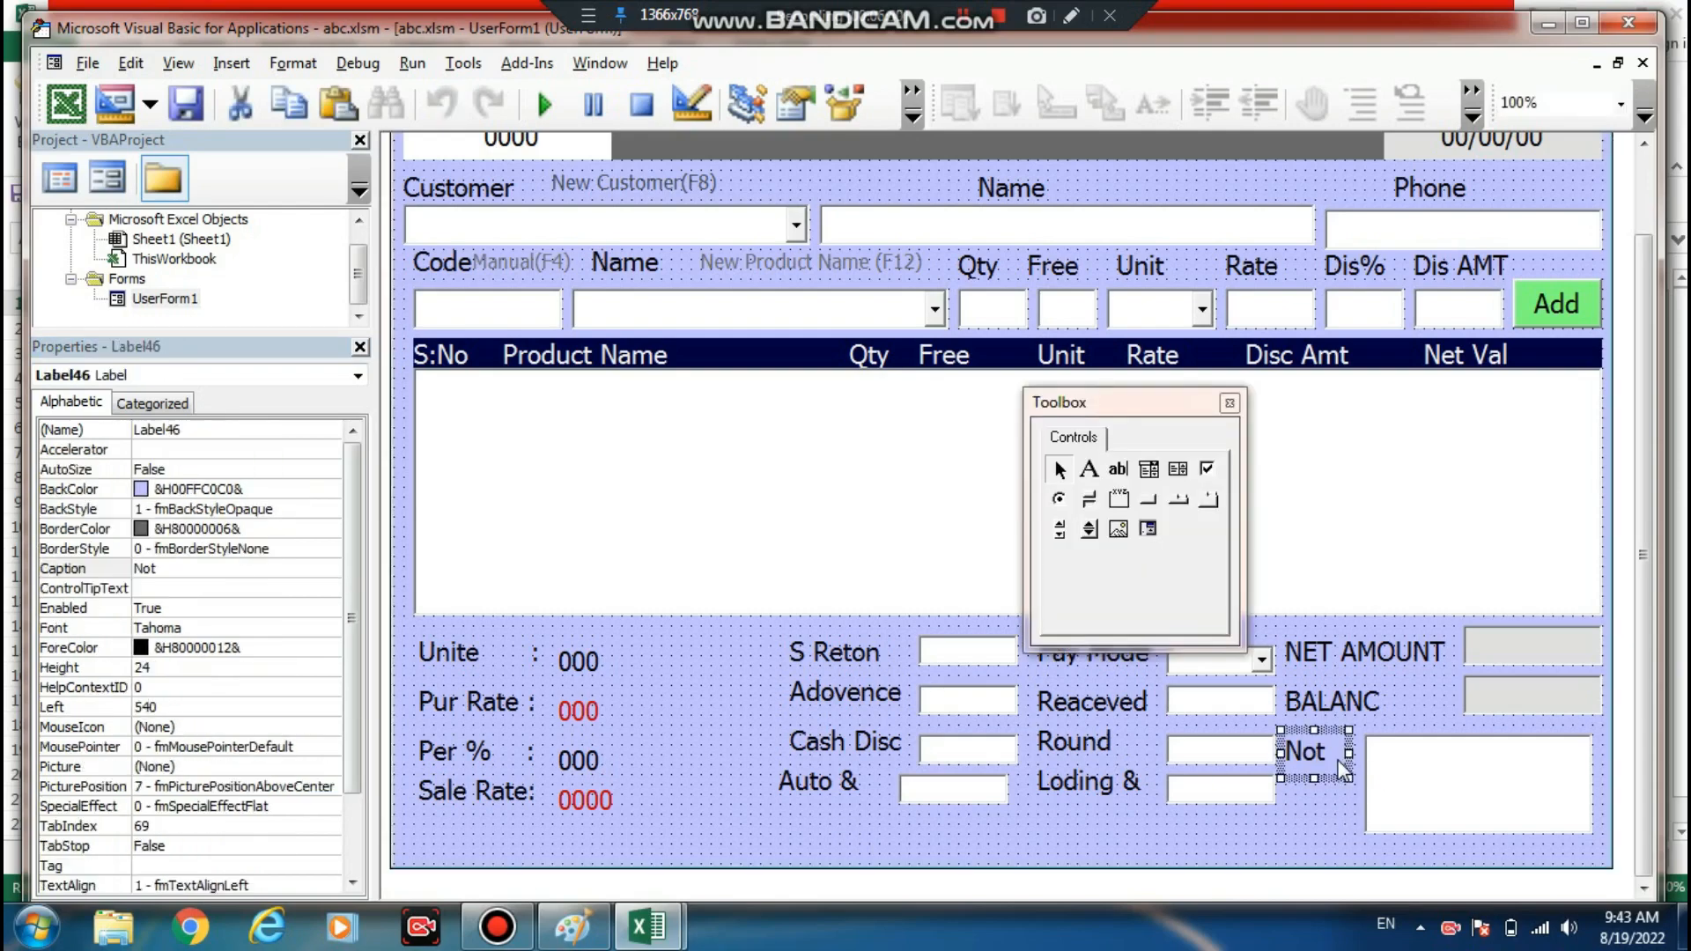
double_click(273, 509)
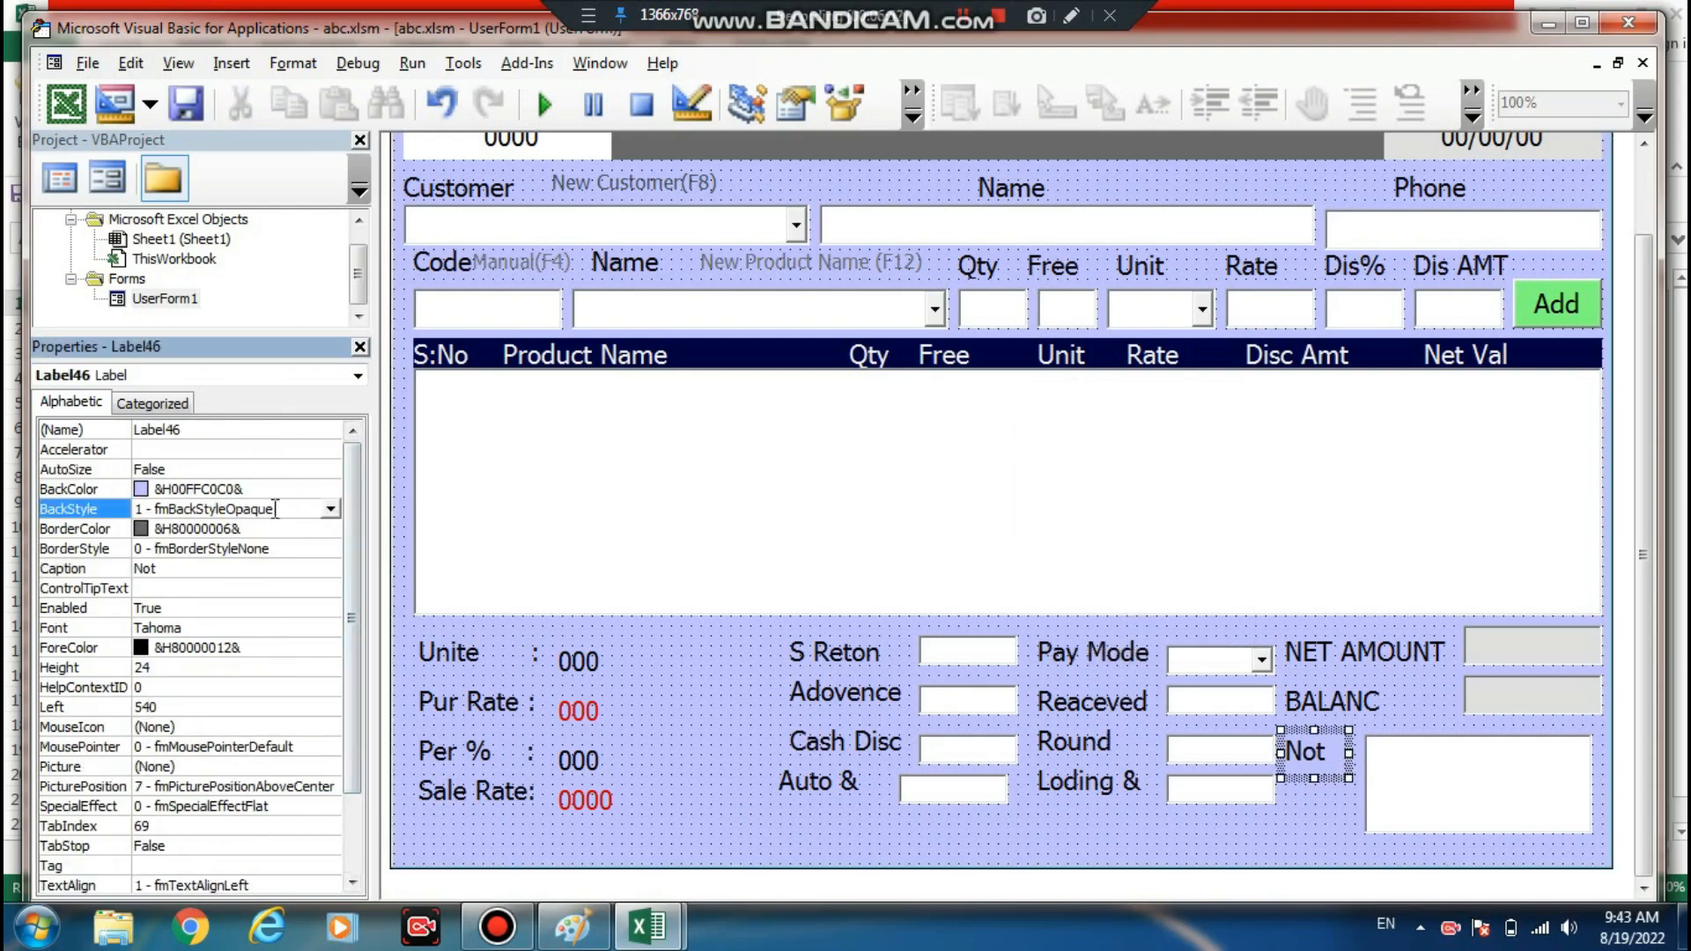
- Extend the form downwards to a height of 507
left_click(1392, 793)
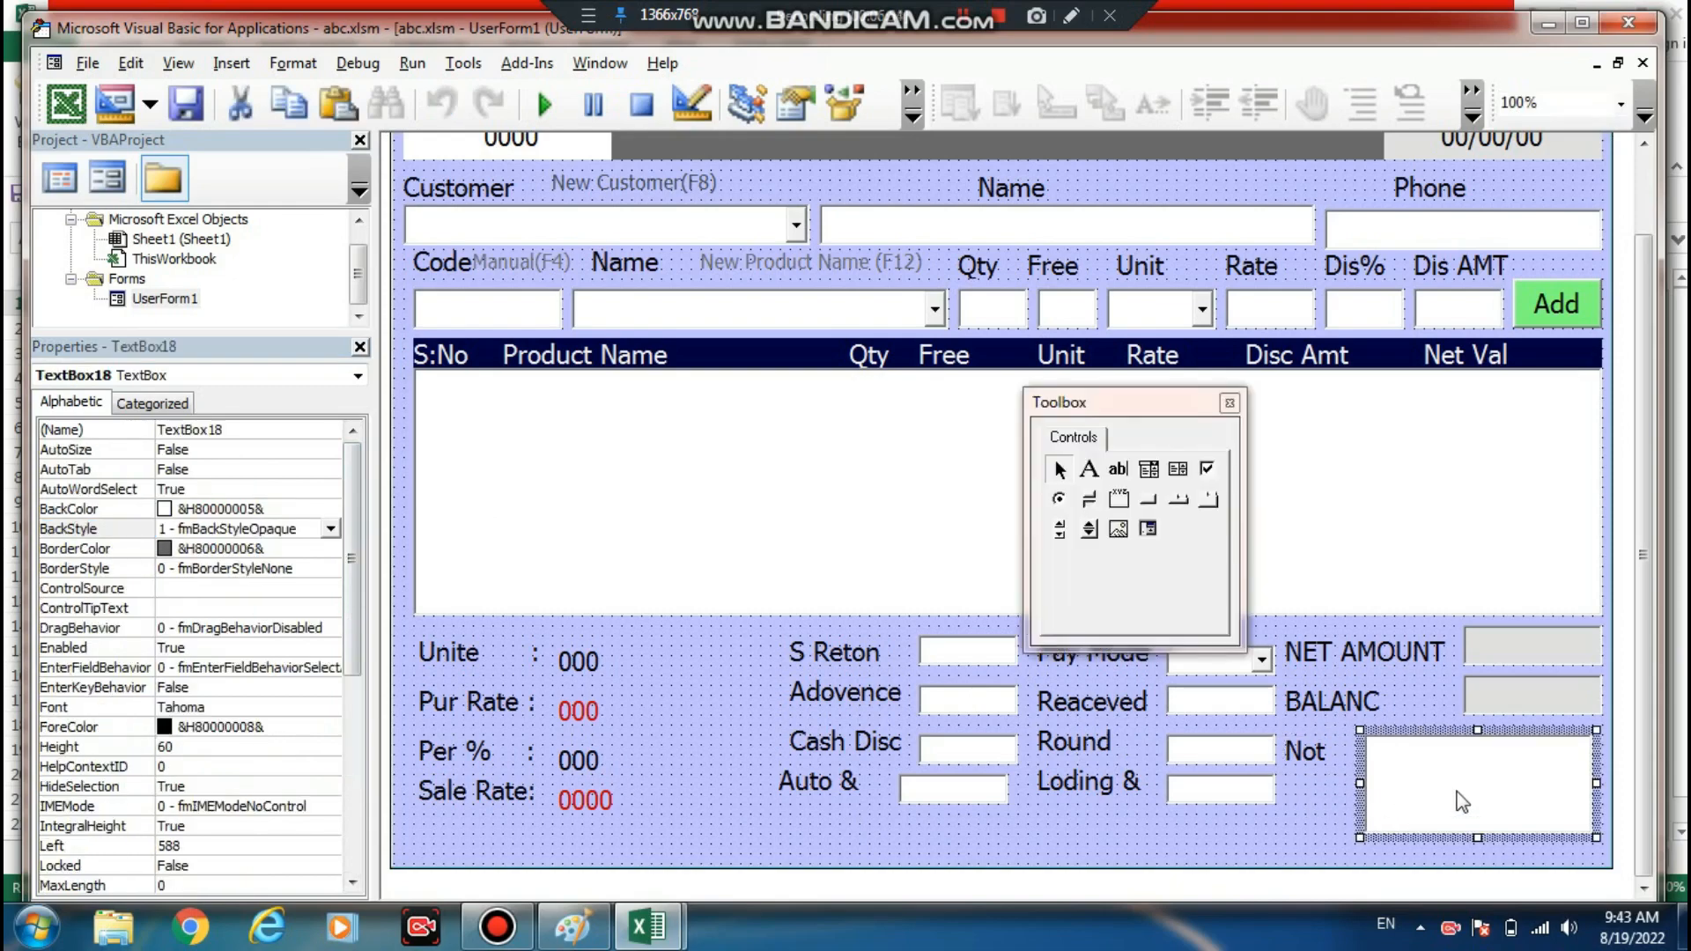
left_click(1619, 705)
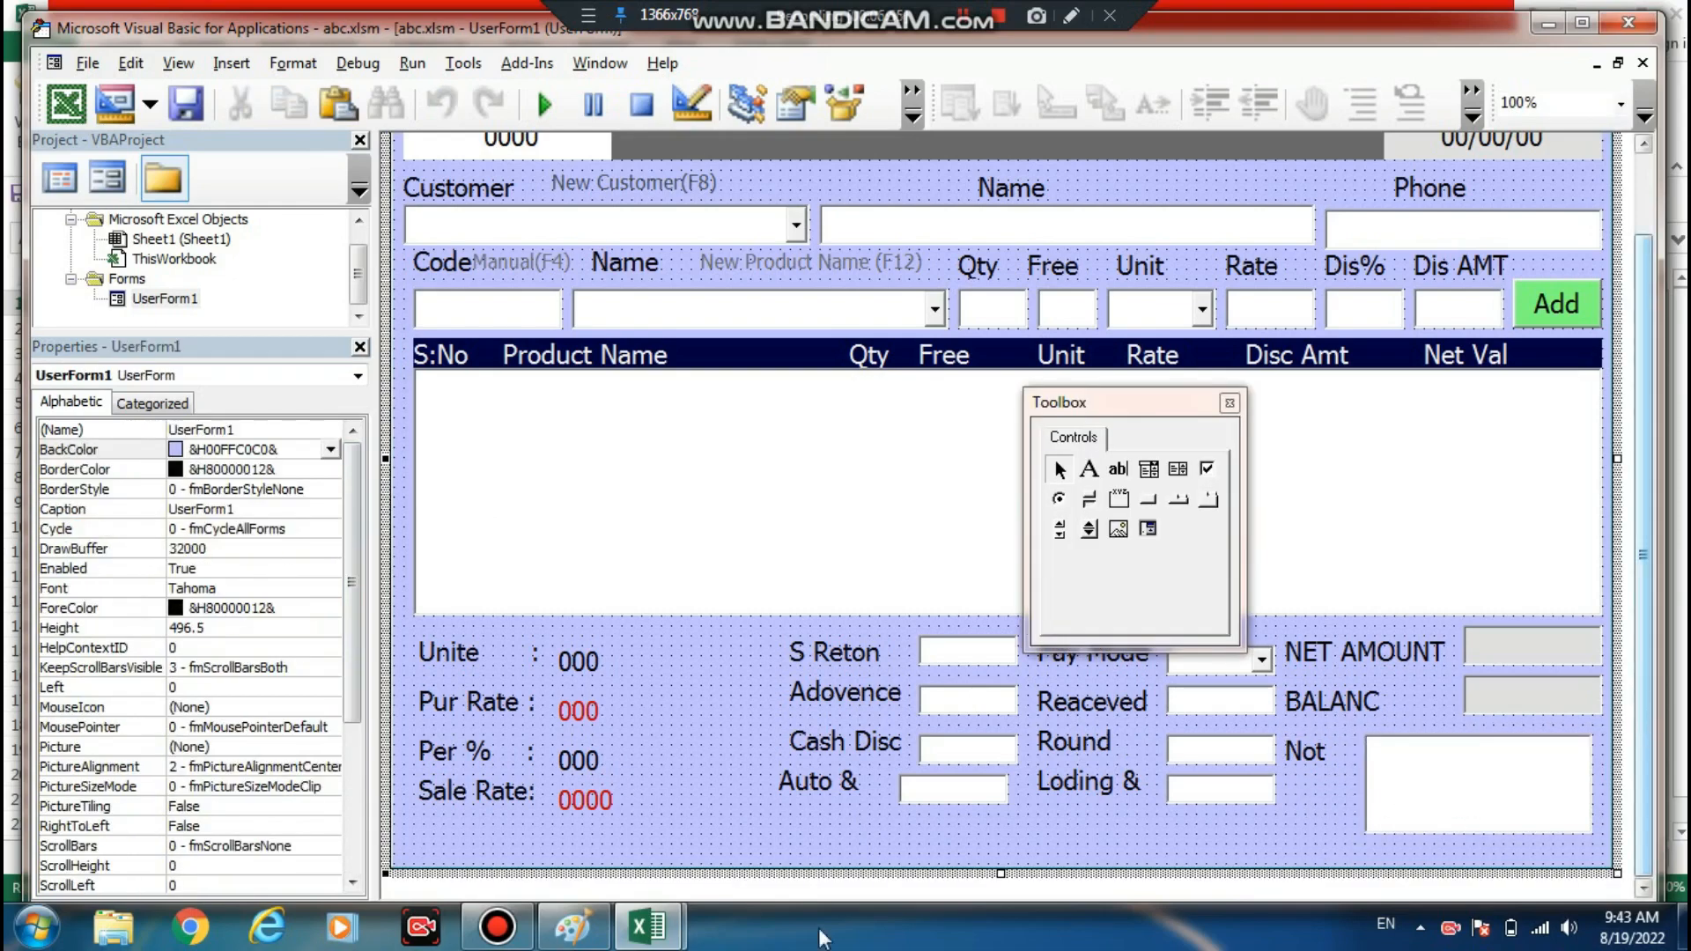
left_click_drag(997, 872, 1000, 890)
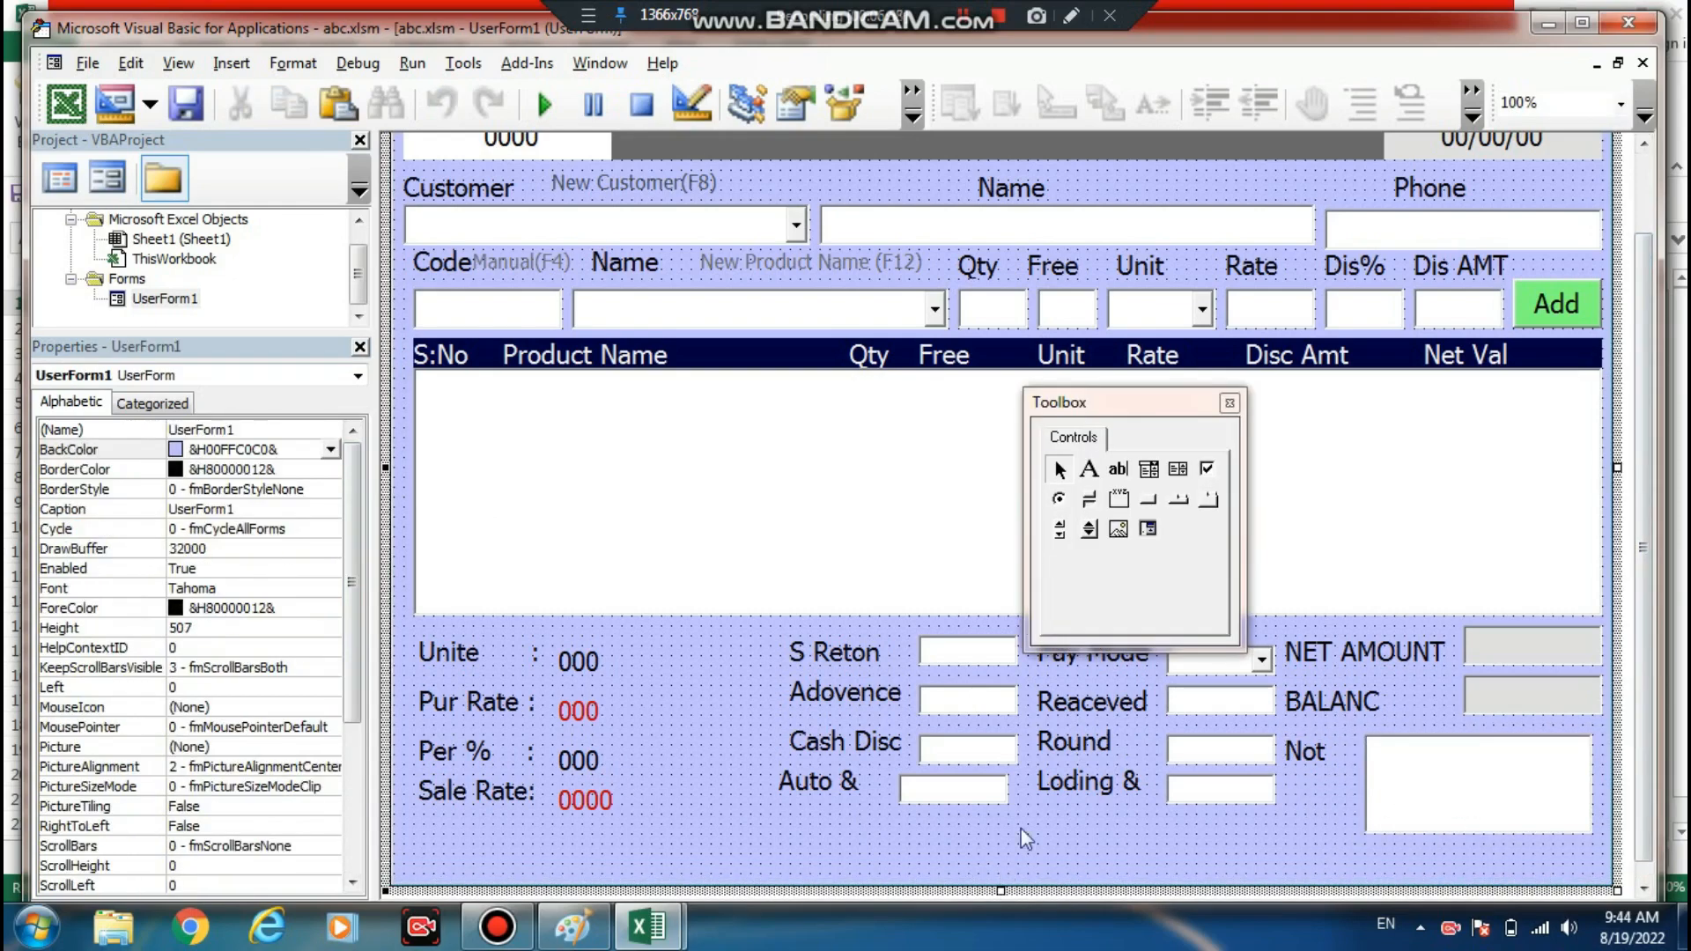
- Draw two command buttons about 24 high side by side beneath the Sale Rate row
left_click(1149, 503)
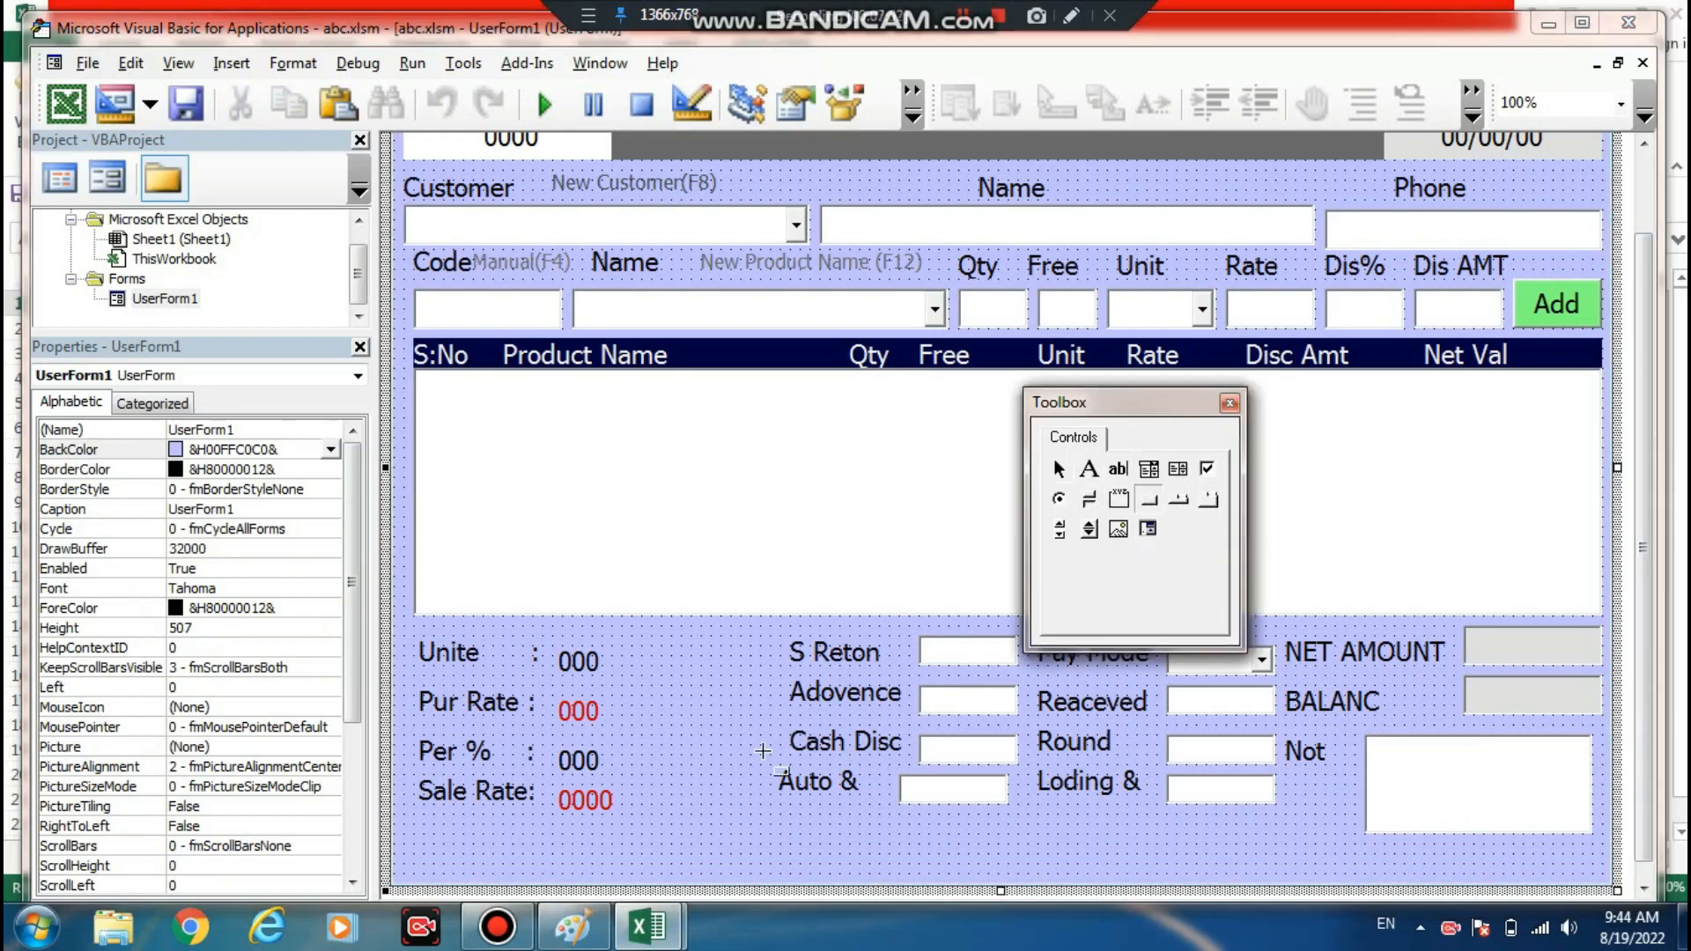
left_click_drag(464, 825, 575, 867)
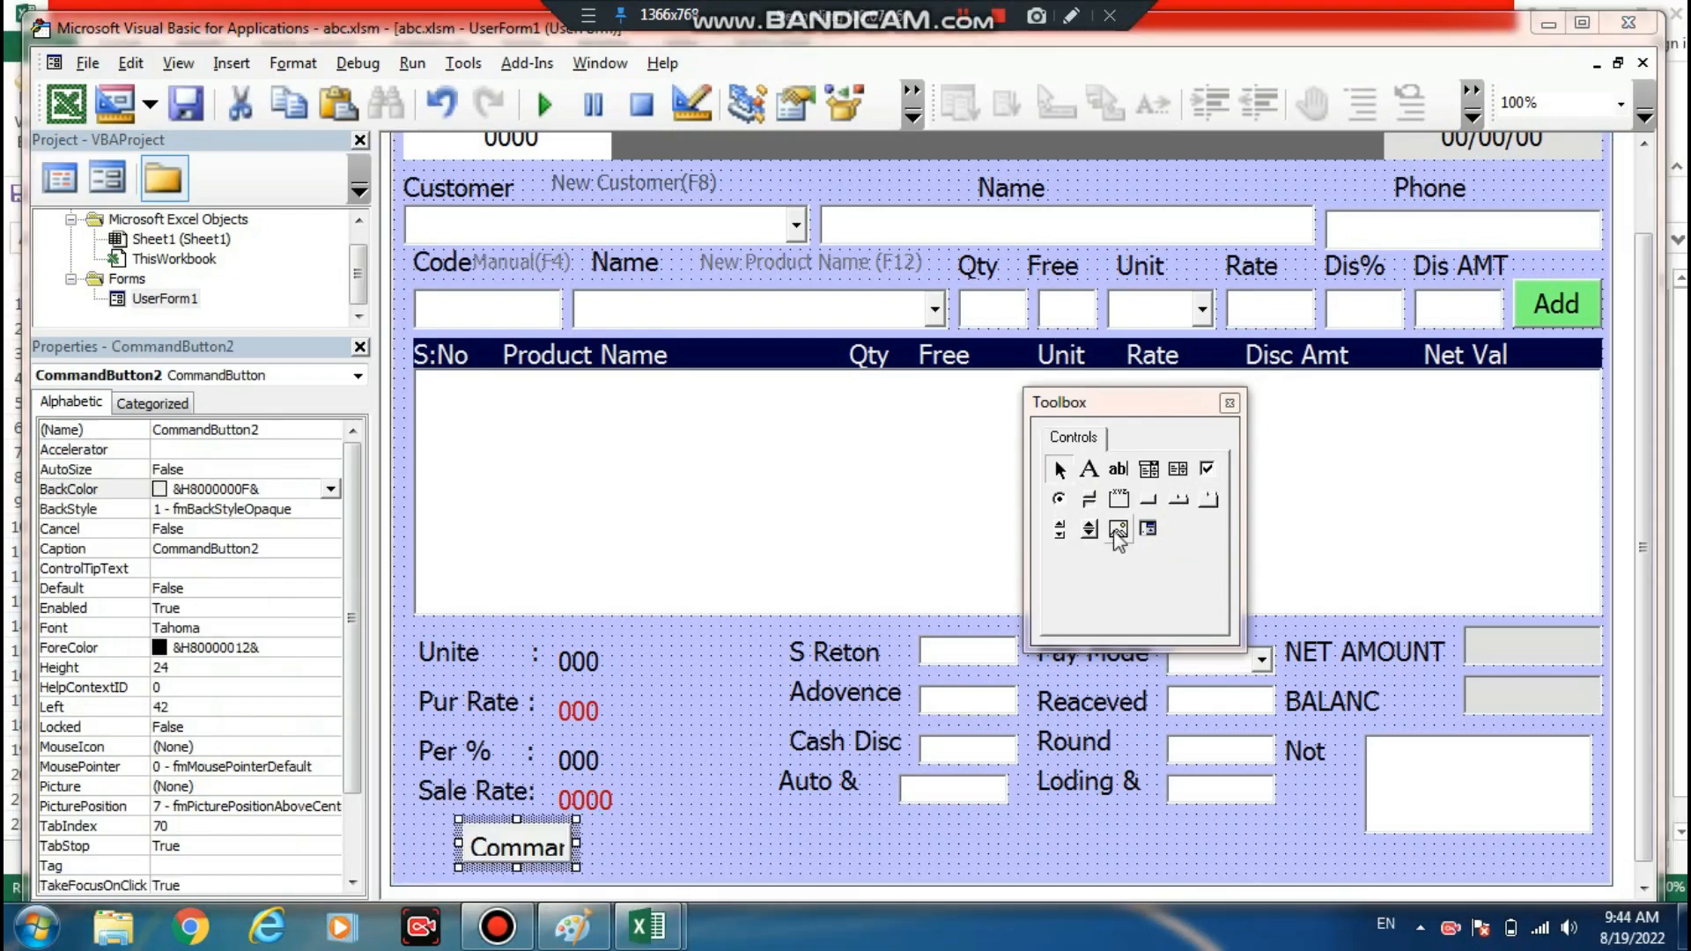
left_click(1150, 500)
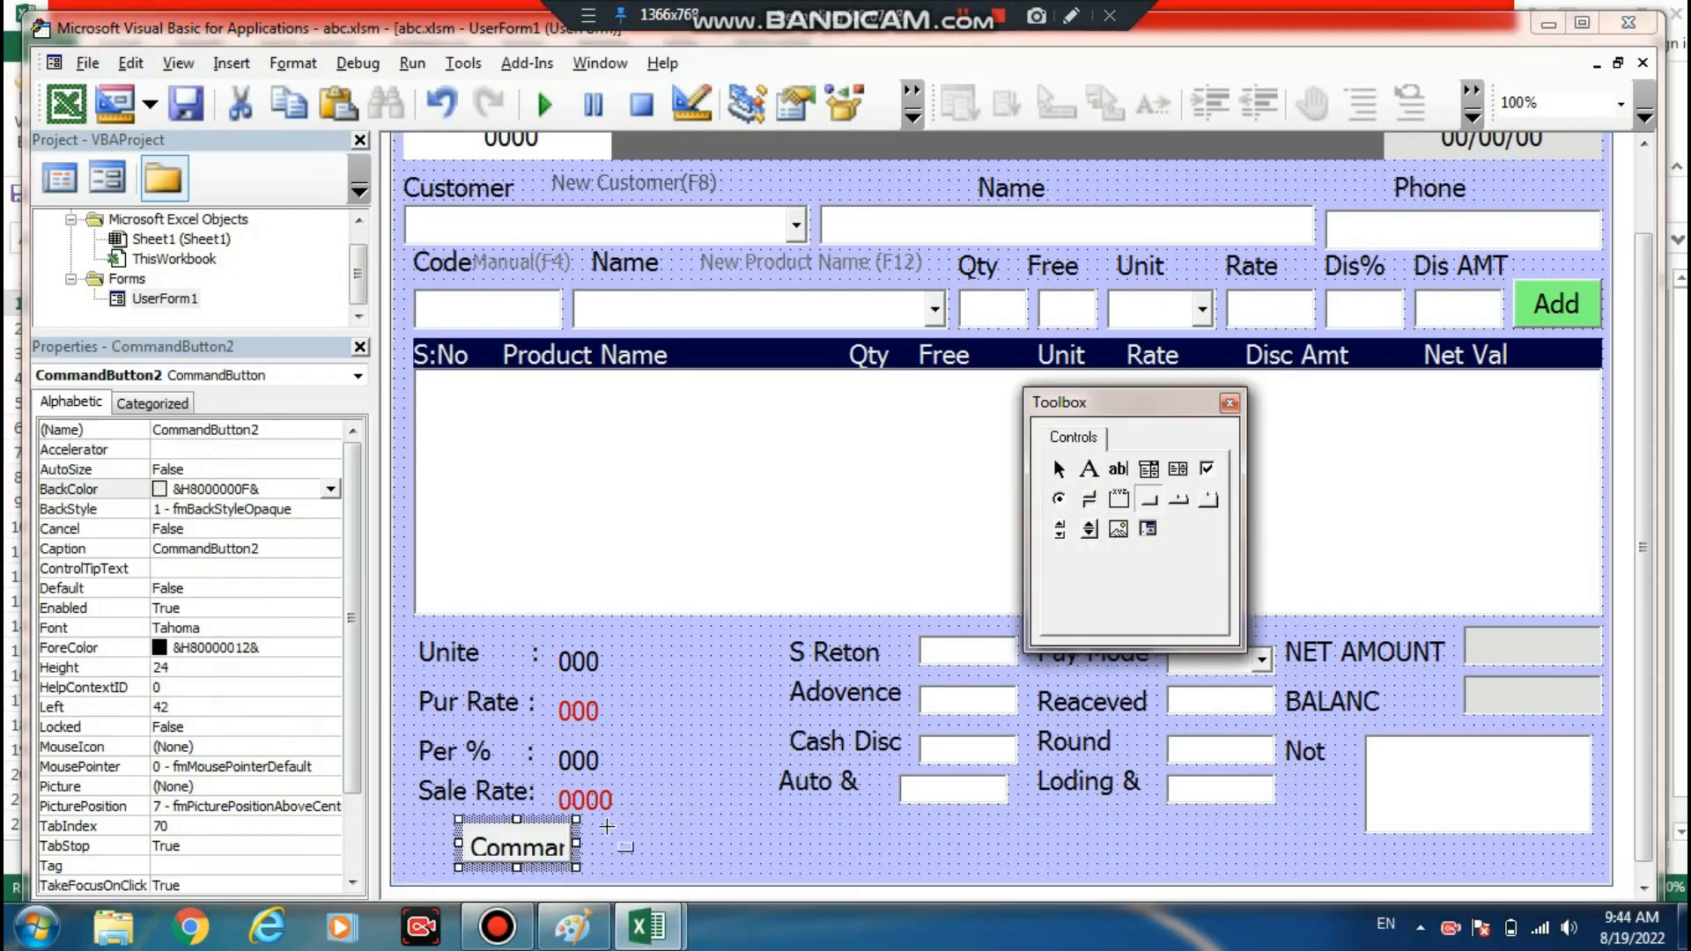
left_click_drag(588, 821, 710, 866)
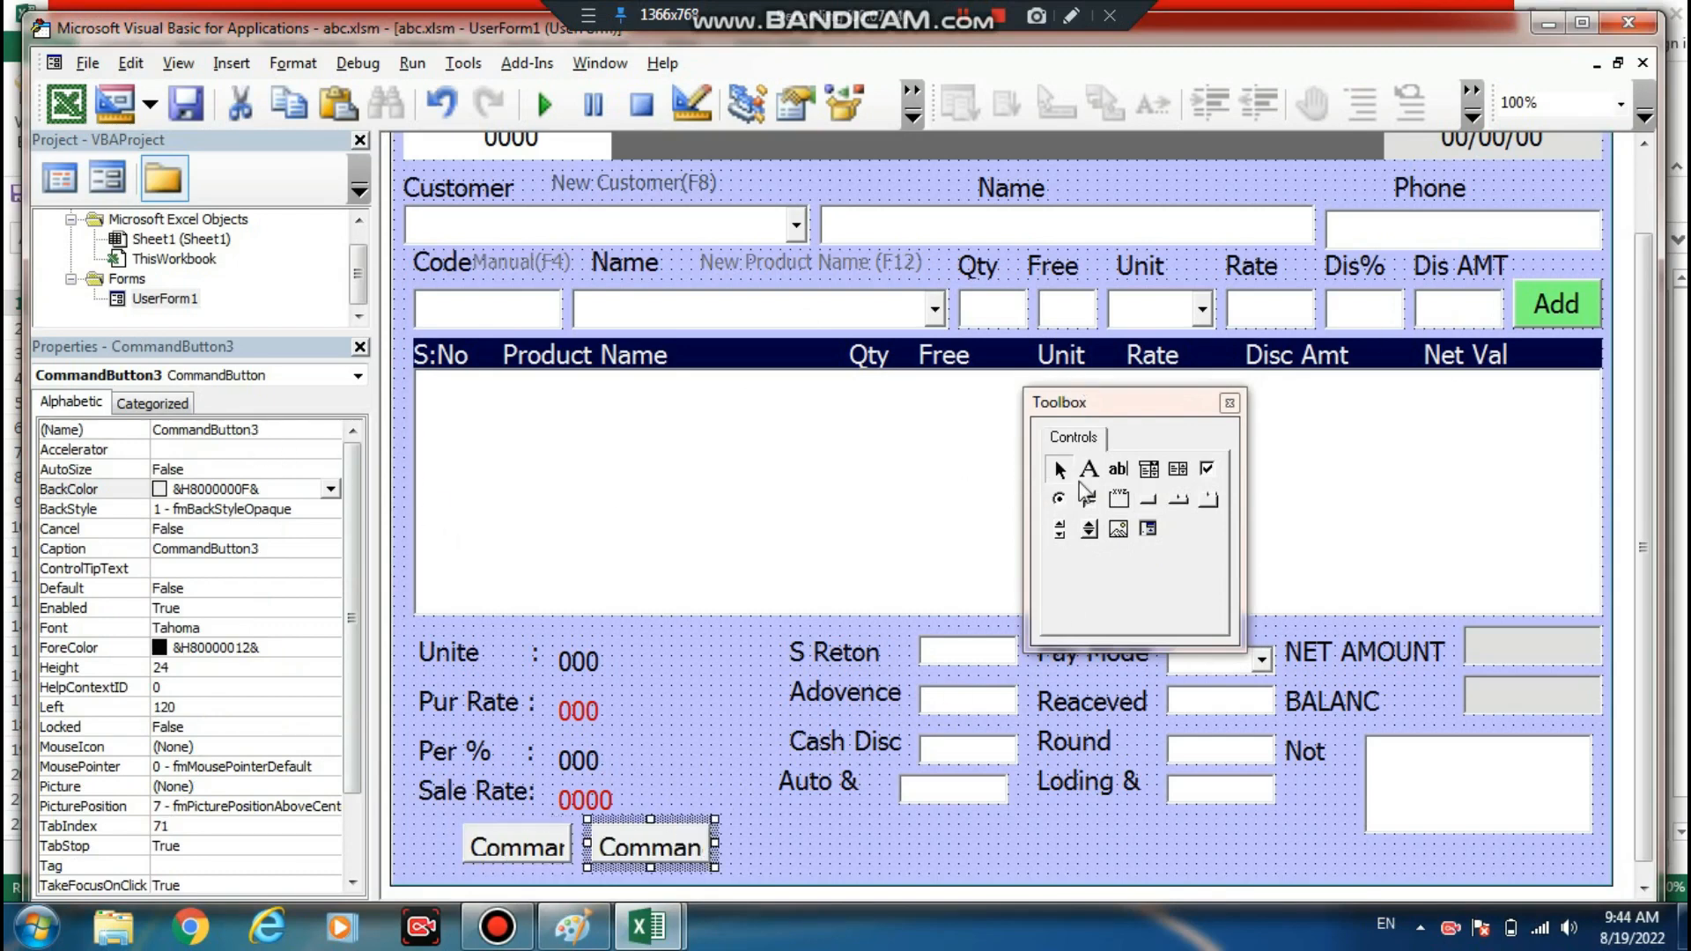
- Draw four more command buttons in the row beneath the Auto & and Loding & fields, the last one the widest
left_click(1150, 500)
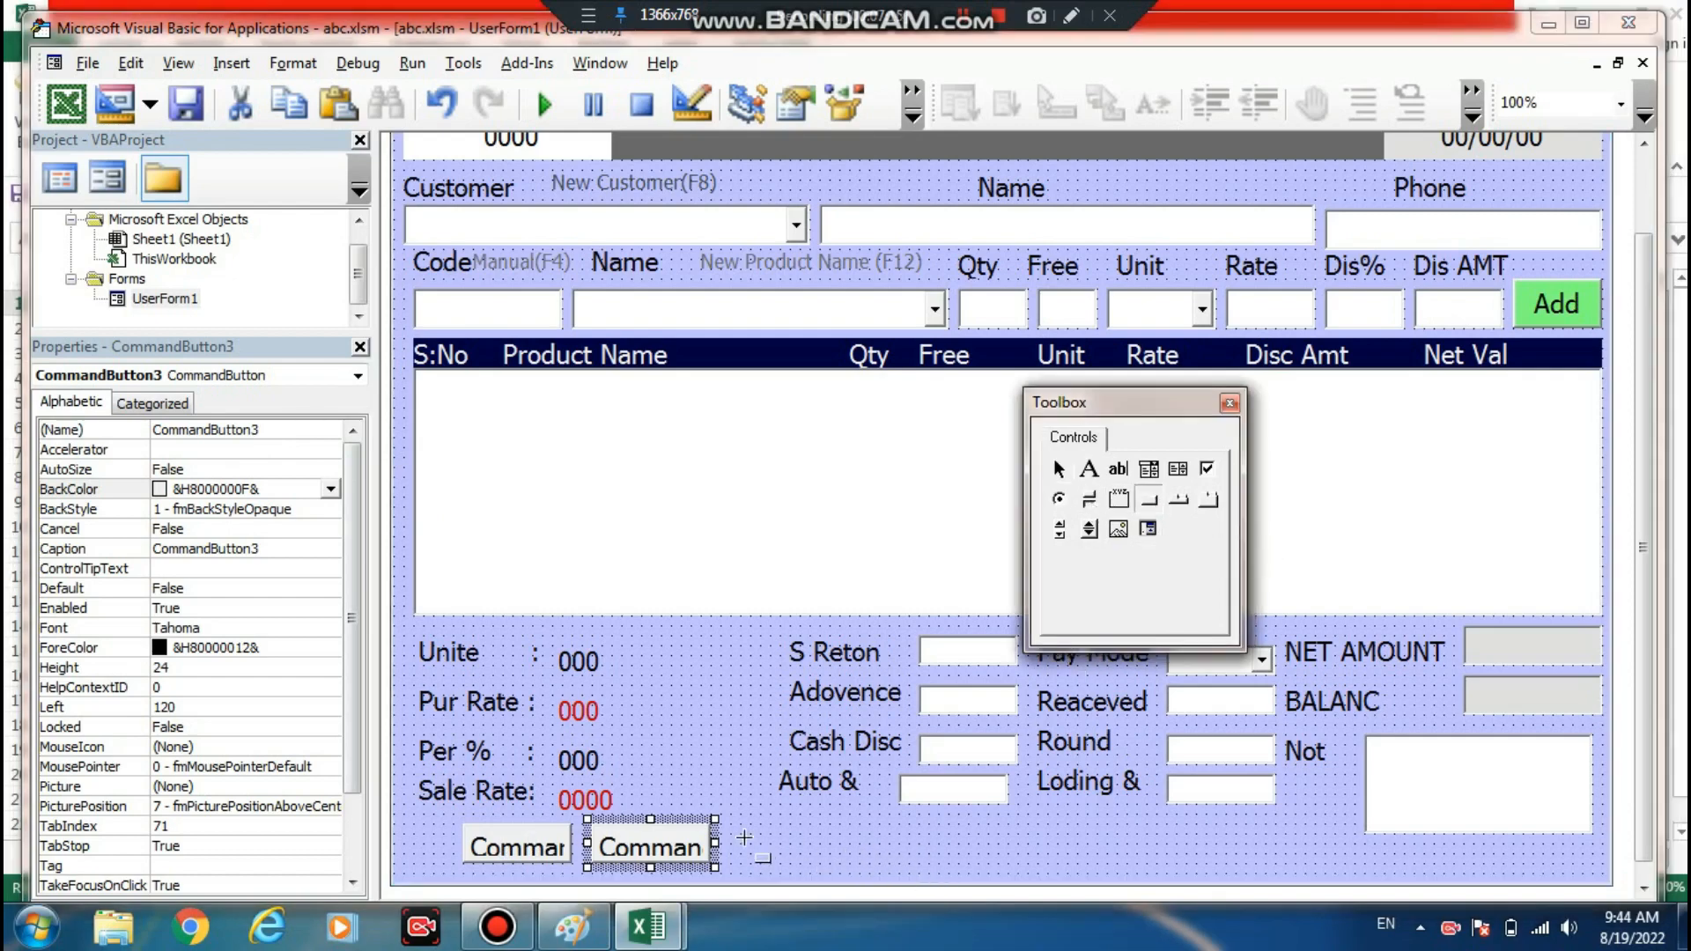
left_click_drag(742, 835, 823, 877)
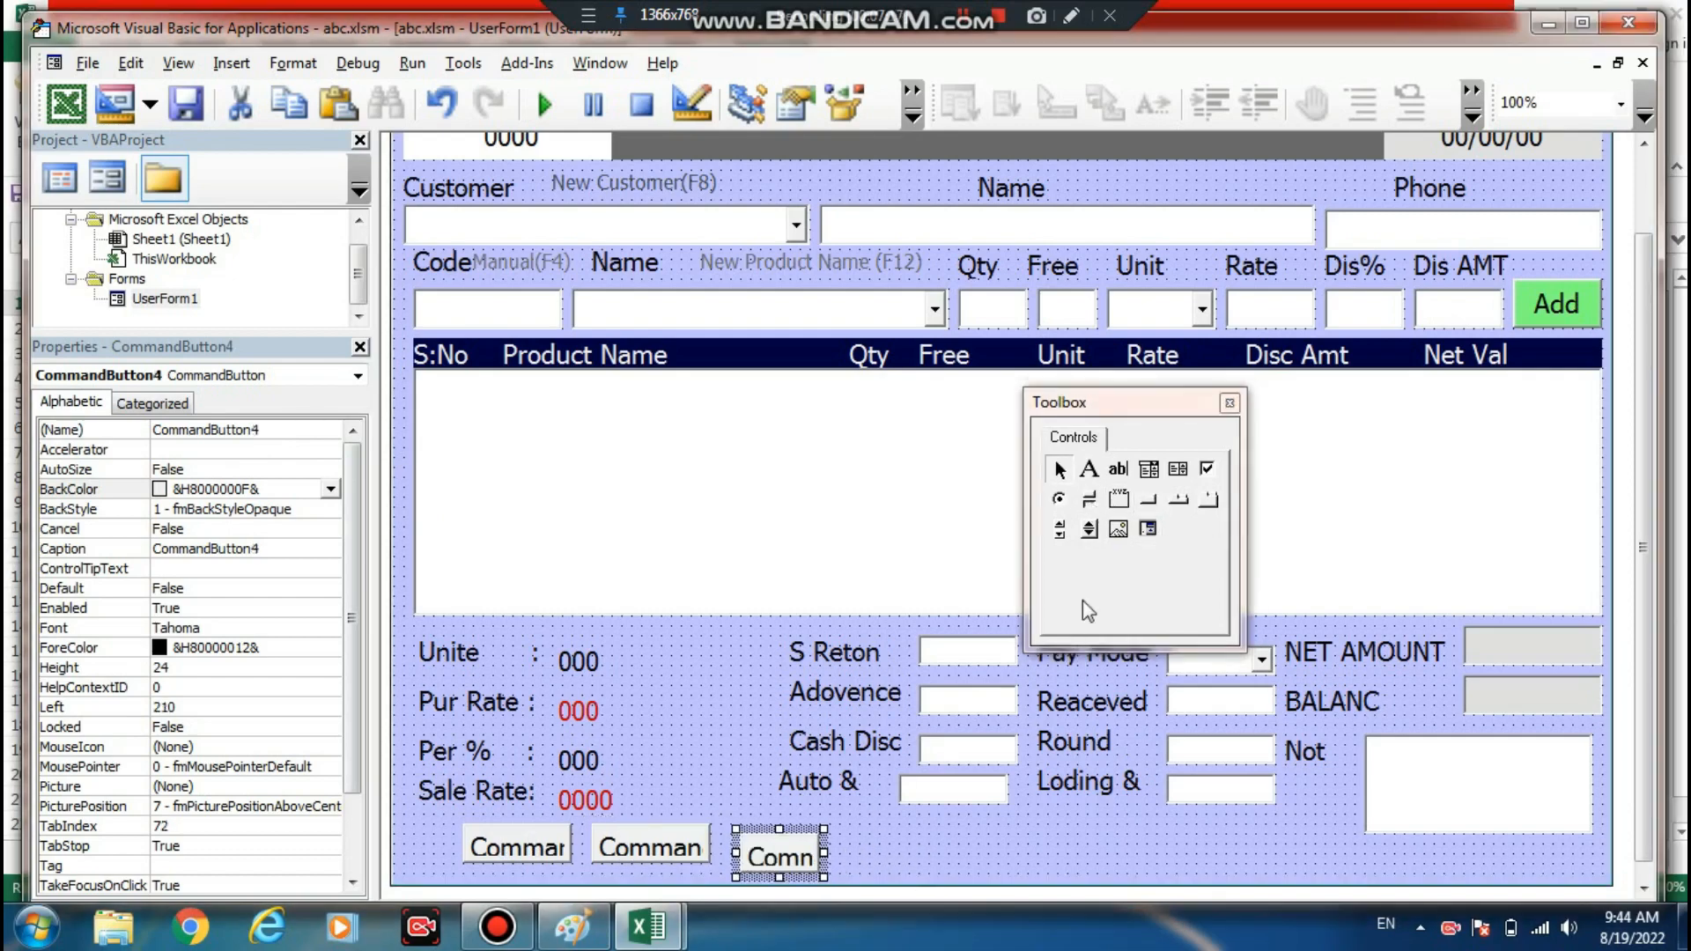
left_click(1150, 501)
left_click_drag(835, 810, 893, 868)
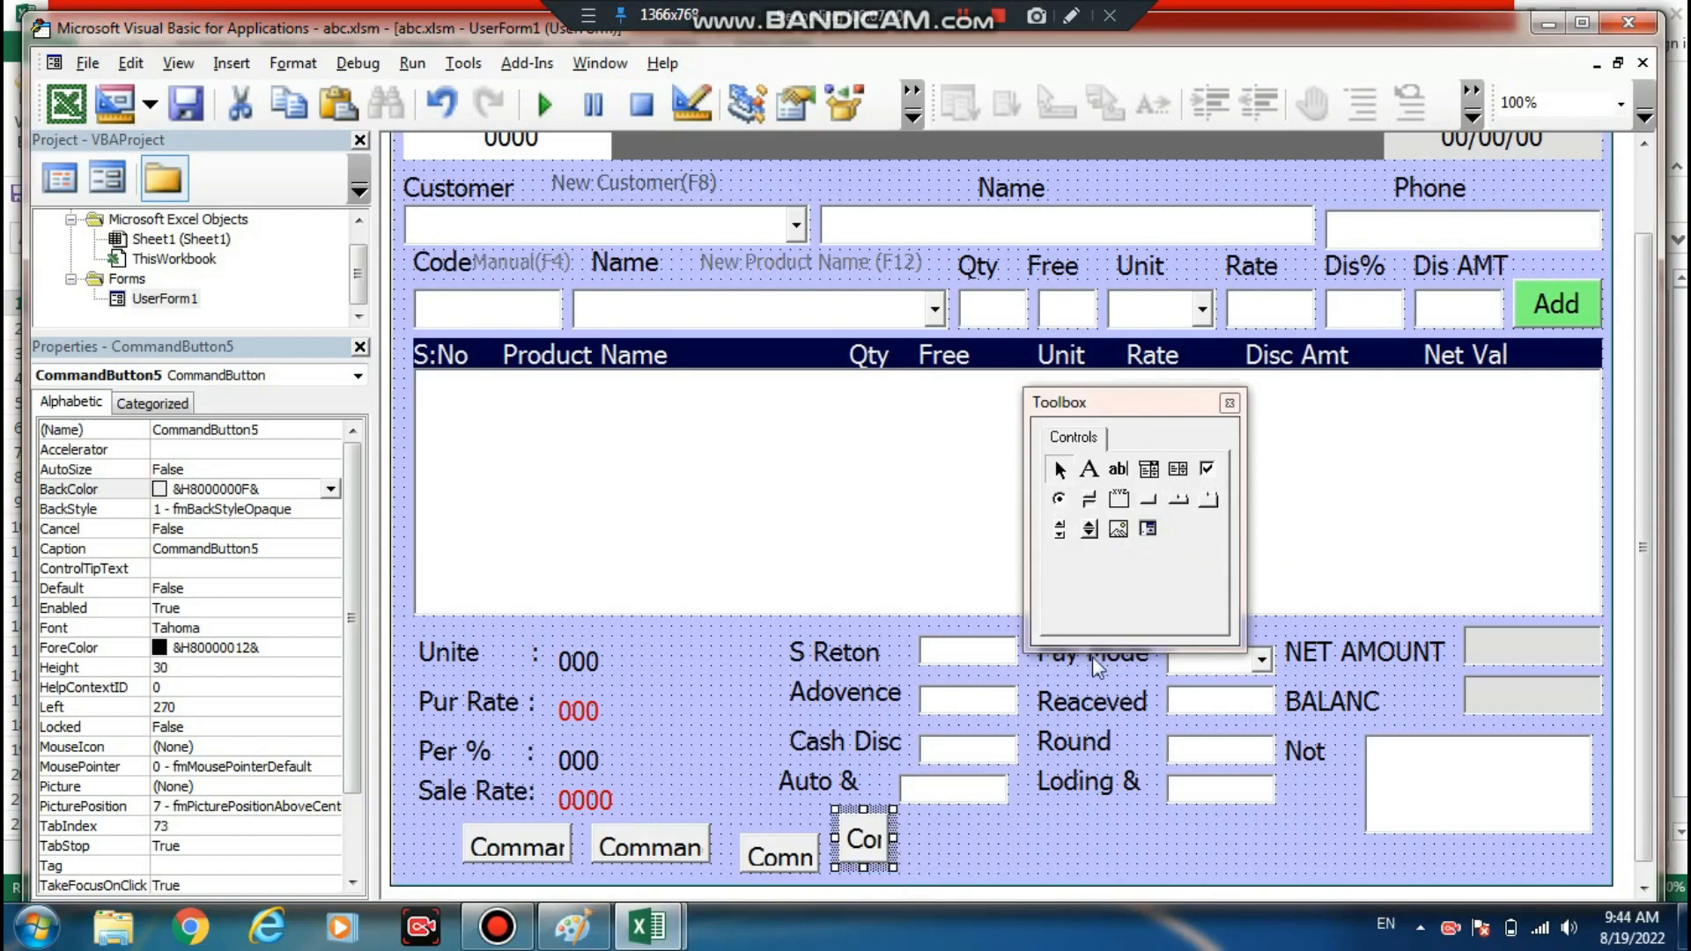
left_click(1150, 501)
mouse_move(896, 809)
left_mouse_down()
mouse_move(962, 866)
mouse_move(1039, 850)
mouse_move(1239, 877)
left_mouse_up()
left_click(1150, 501)
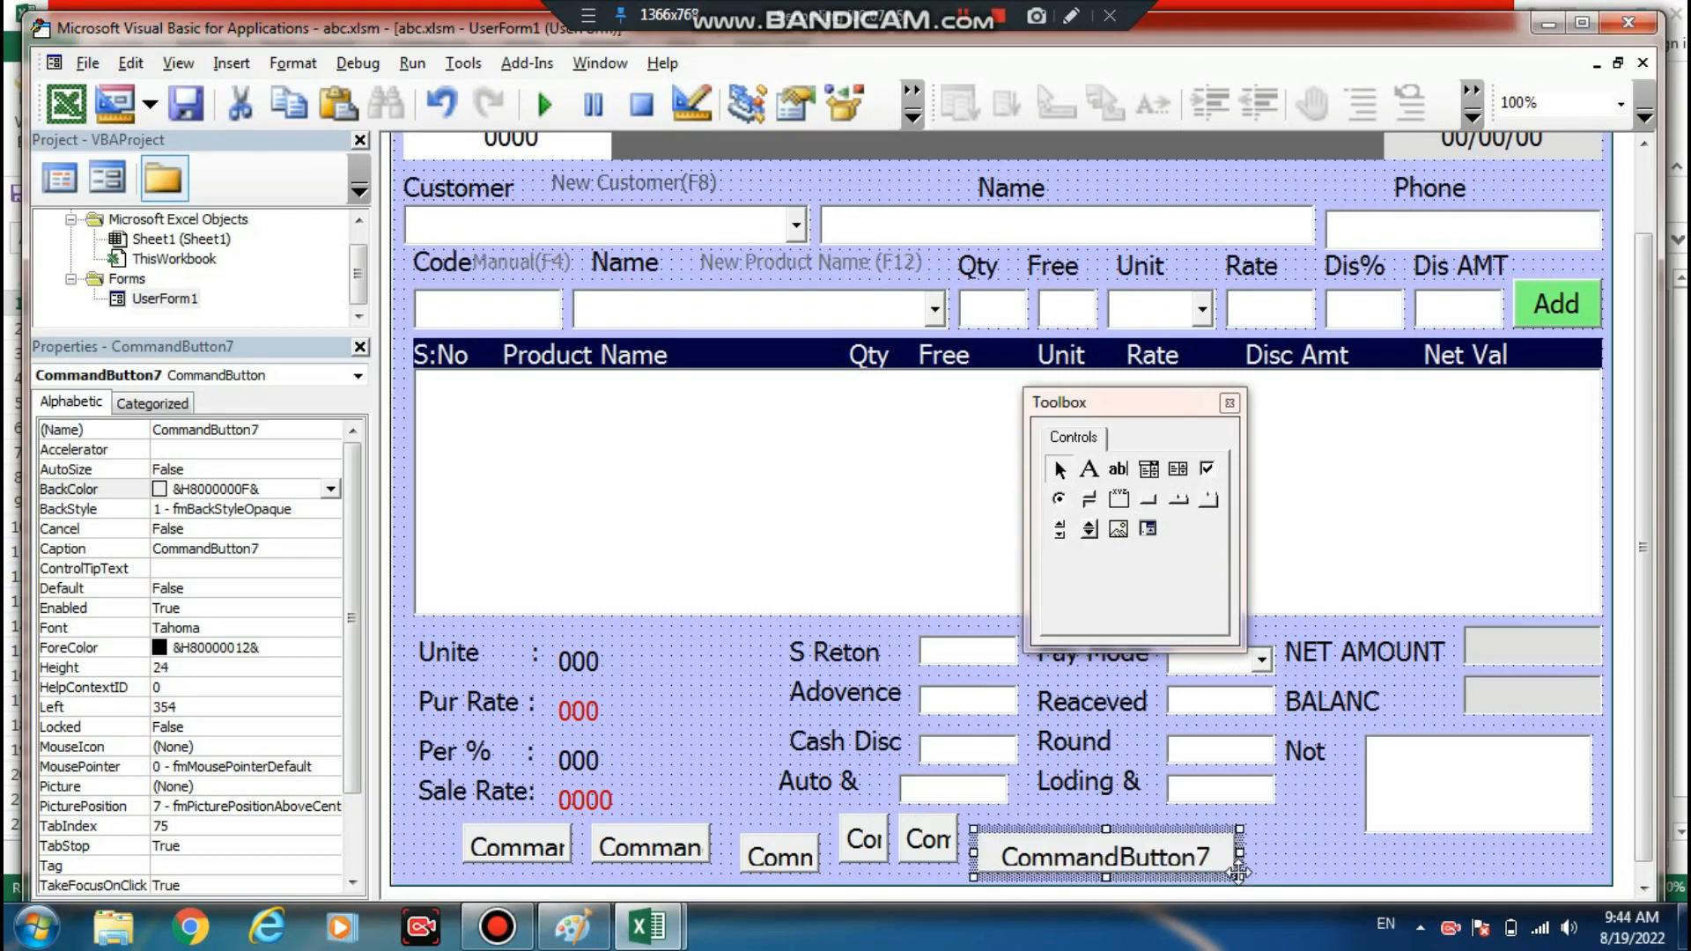
- Shift the second and third command buttons of the row slightly to the right
left_click(511, 852)
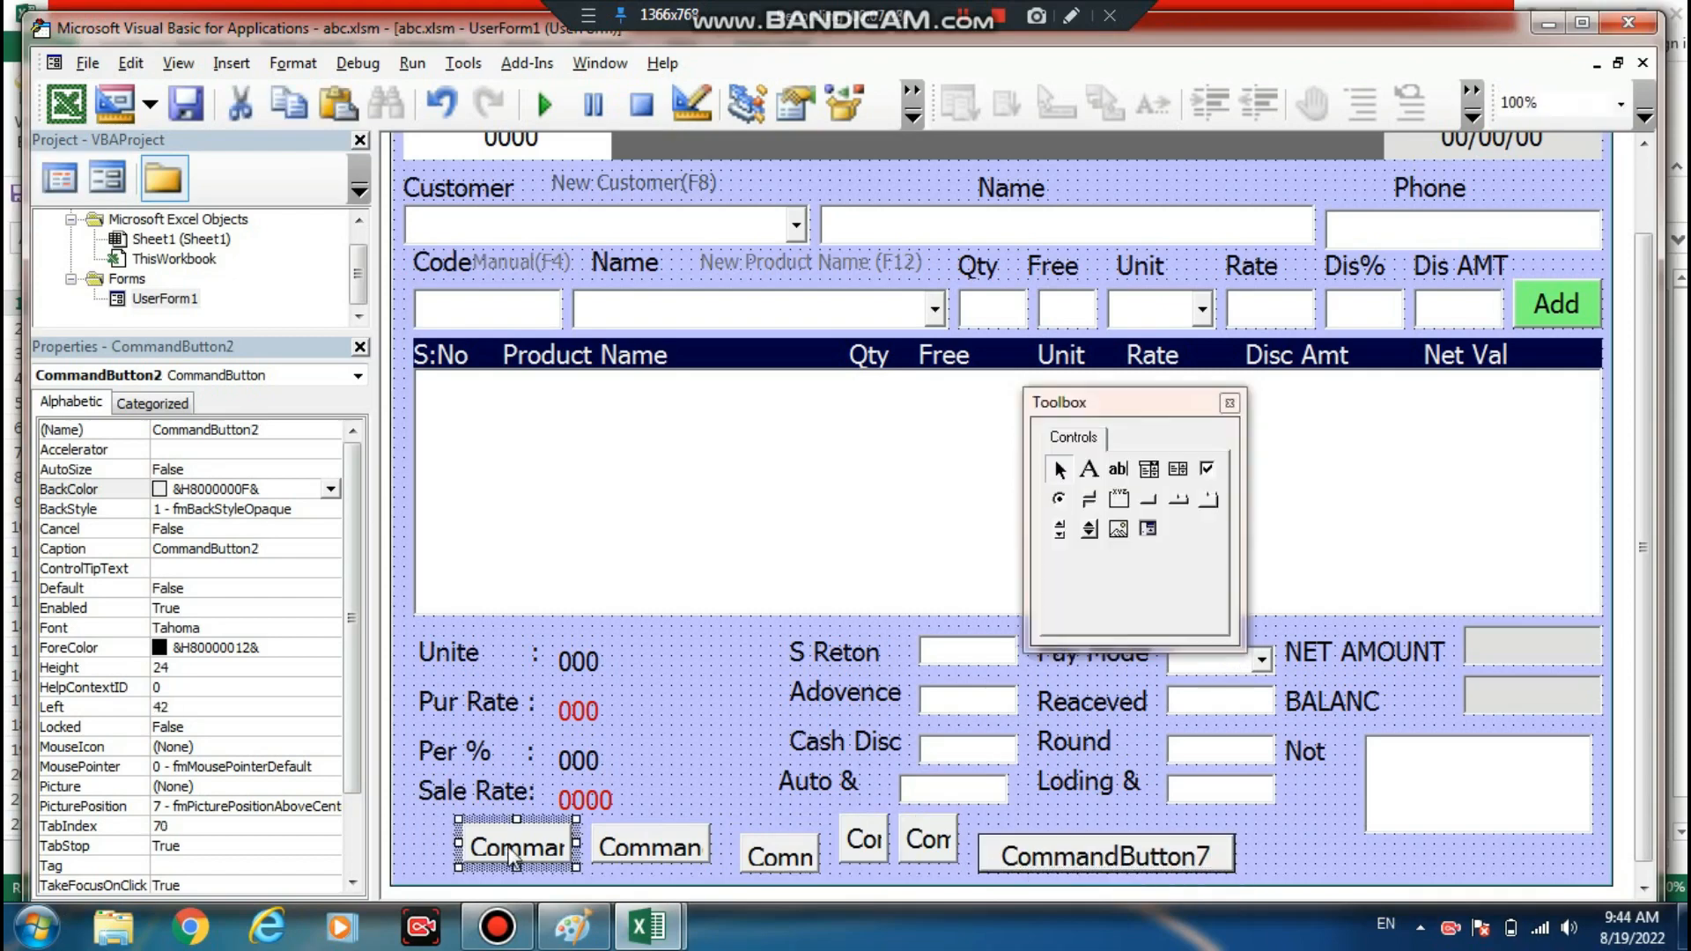
left_click(656, 848)
left_click_drag(766, 861, 786, 861)
left_click(863, 841)
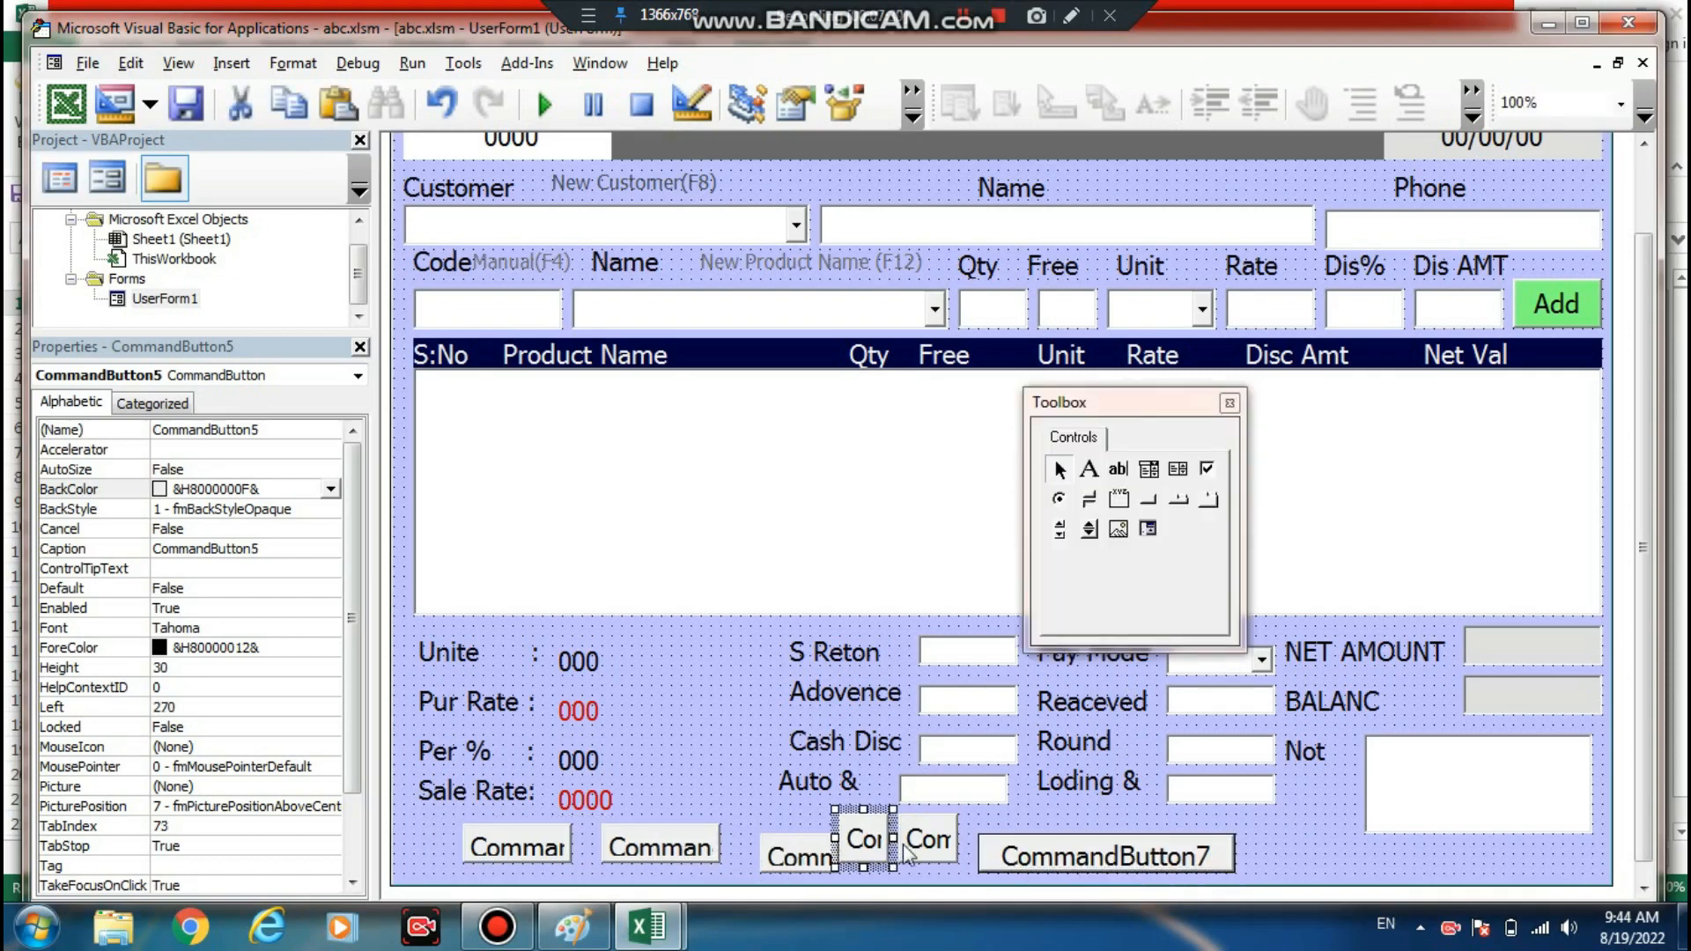
left_click(944, 847)
left_click(1049, 867)
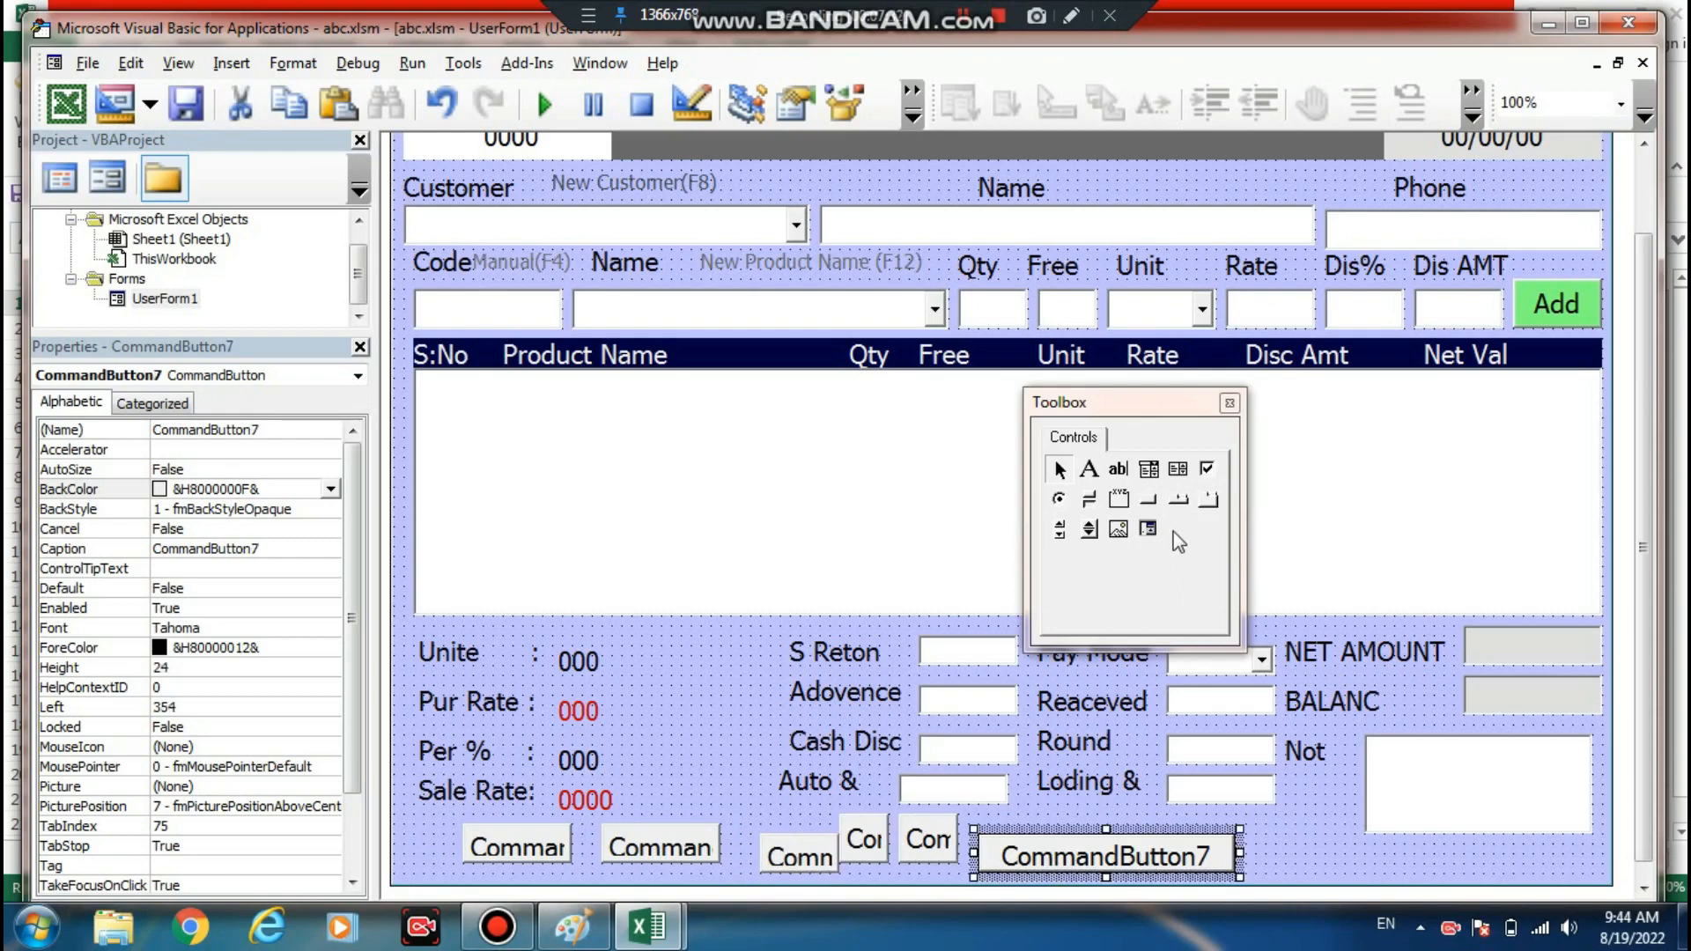
- Draw another command button about 24 high directly after the widest button in the row
left_click(1148, 499)
mouse_move(1241, 819)
left_mouse_down()
mouse_move(1365, 881)
mouse_move(1359, 867)
left_mouse_up()
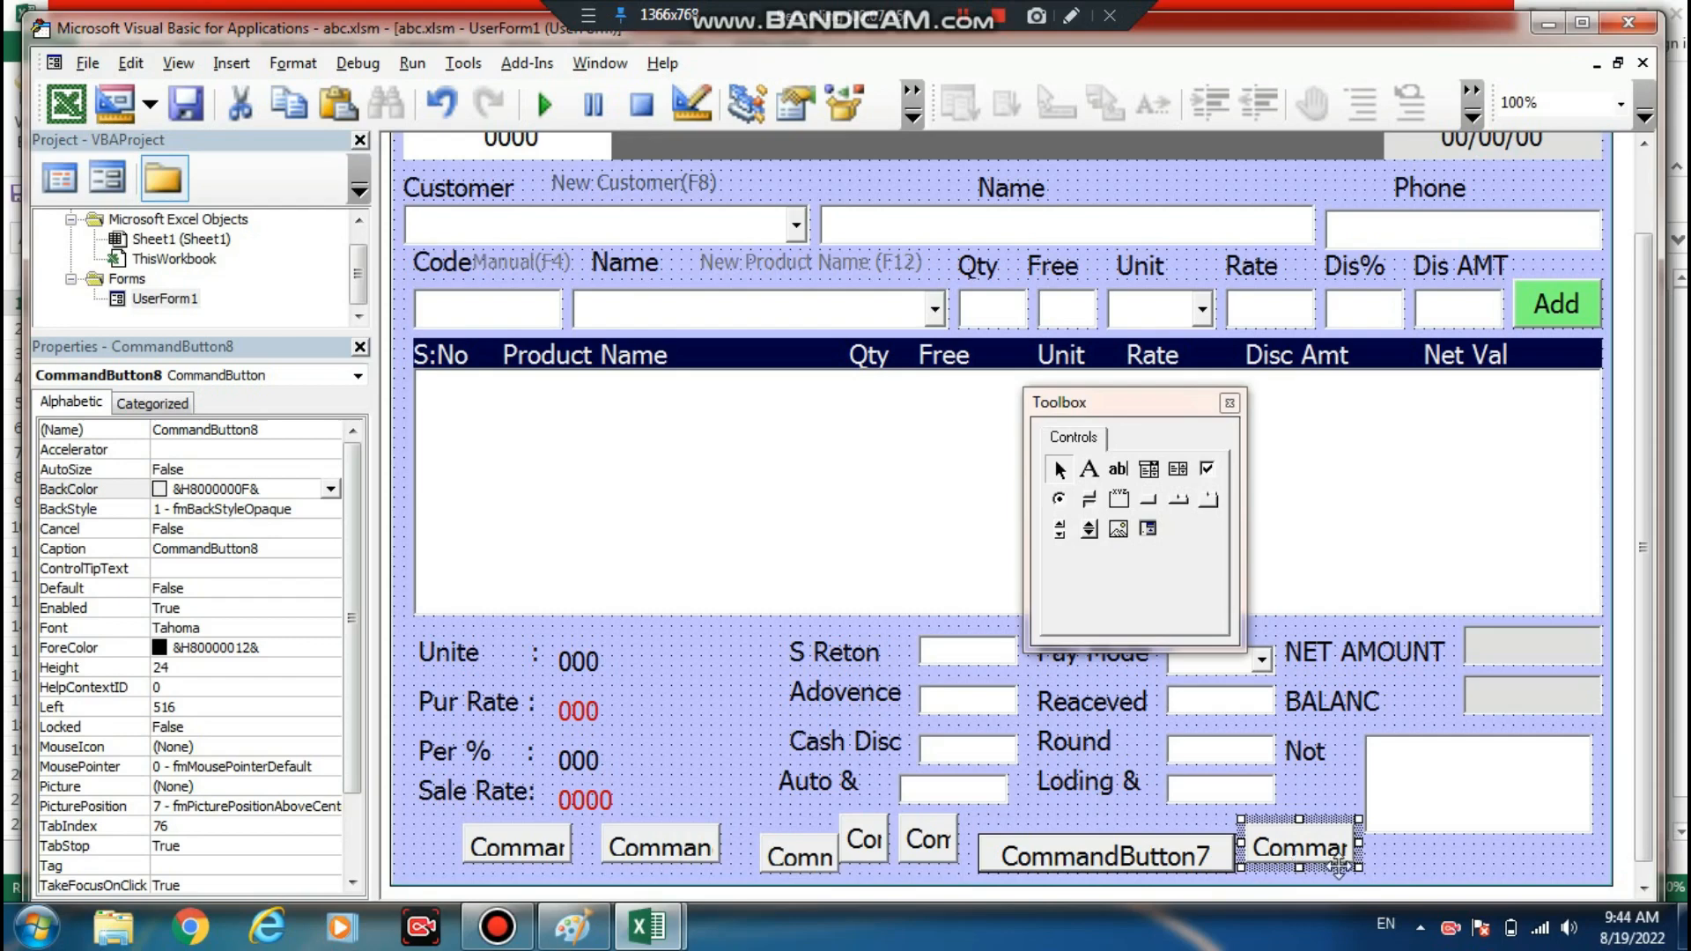
left_click(277, 433)
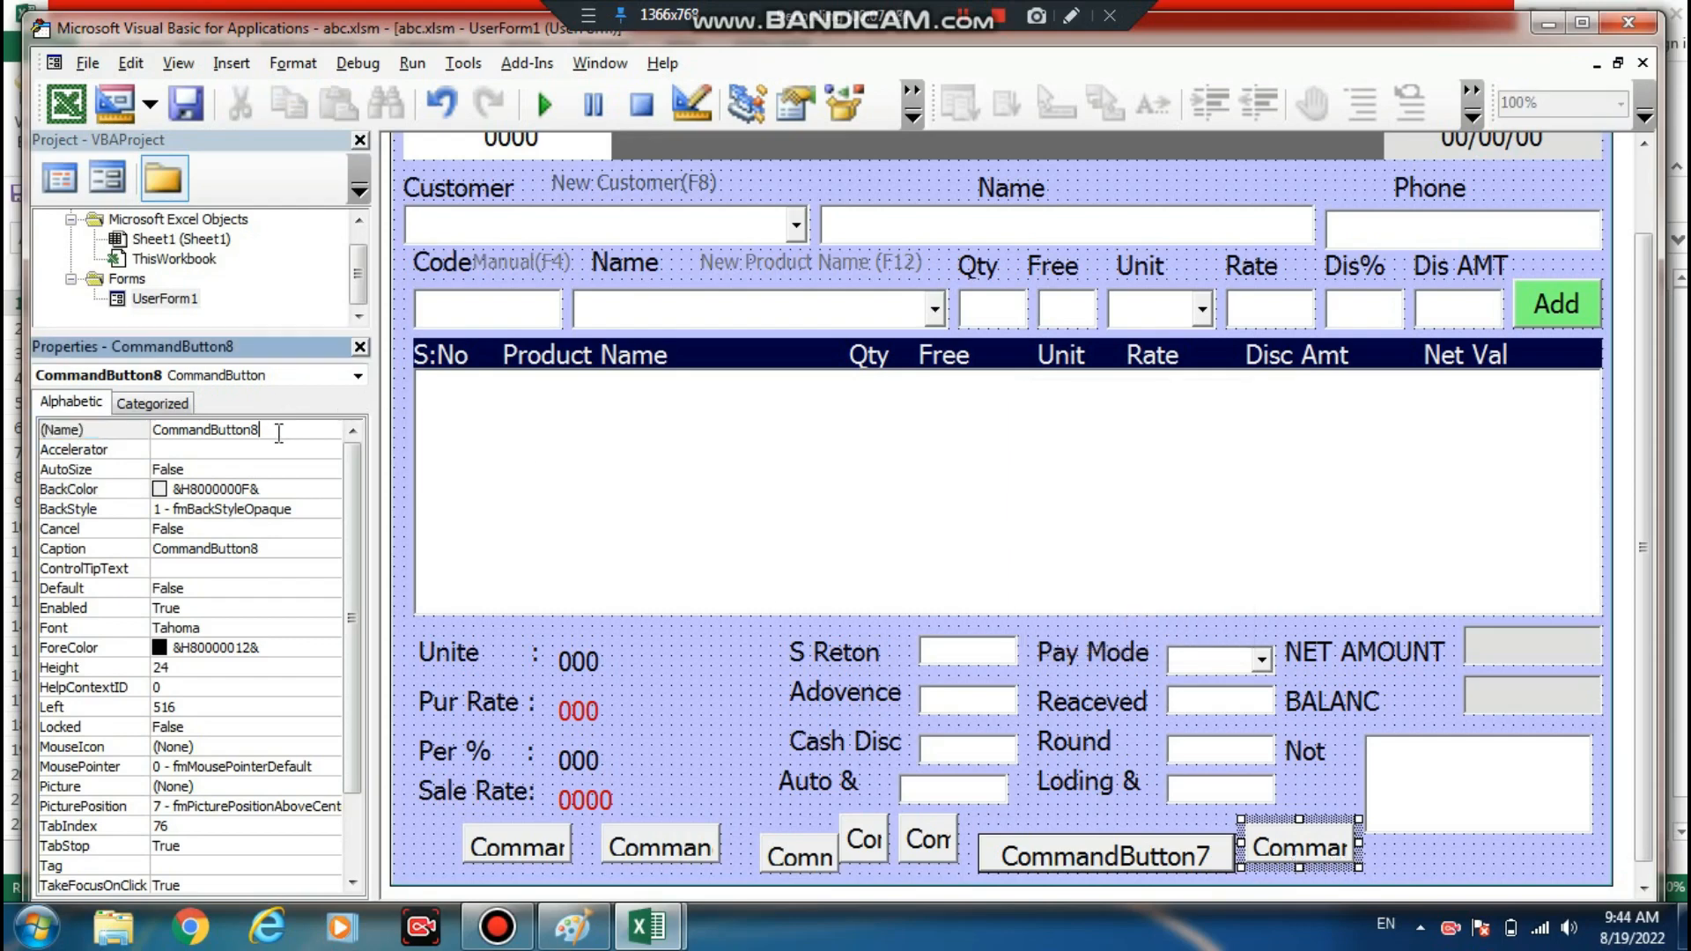
- Nudge the second, third, fourth and widest command buttons of the row a little further to the right
left_click(539, 851)
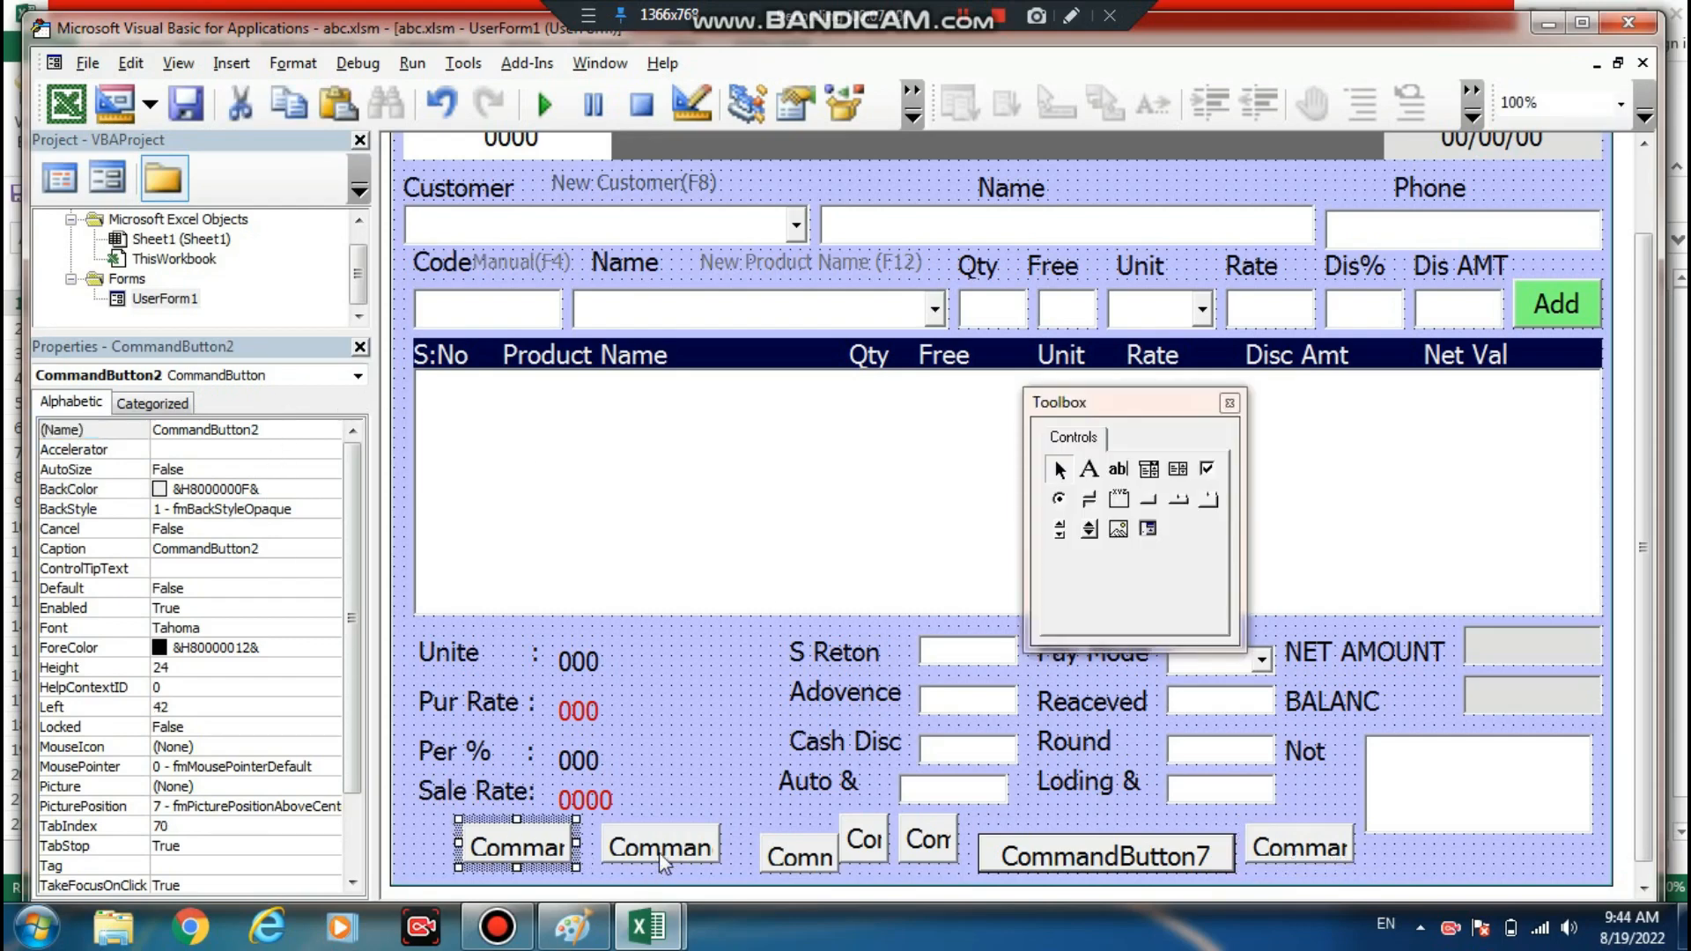
left_click_drag(663, 862, 681, 871)
left_click_drag(796, 868, 895, 850)
left_click(876, 847)
left_click_drag(1055, 867, 1072, 870)
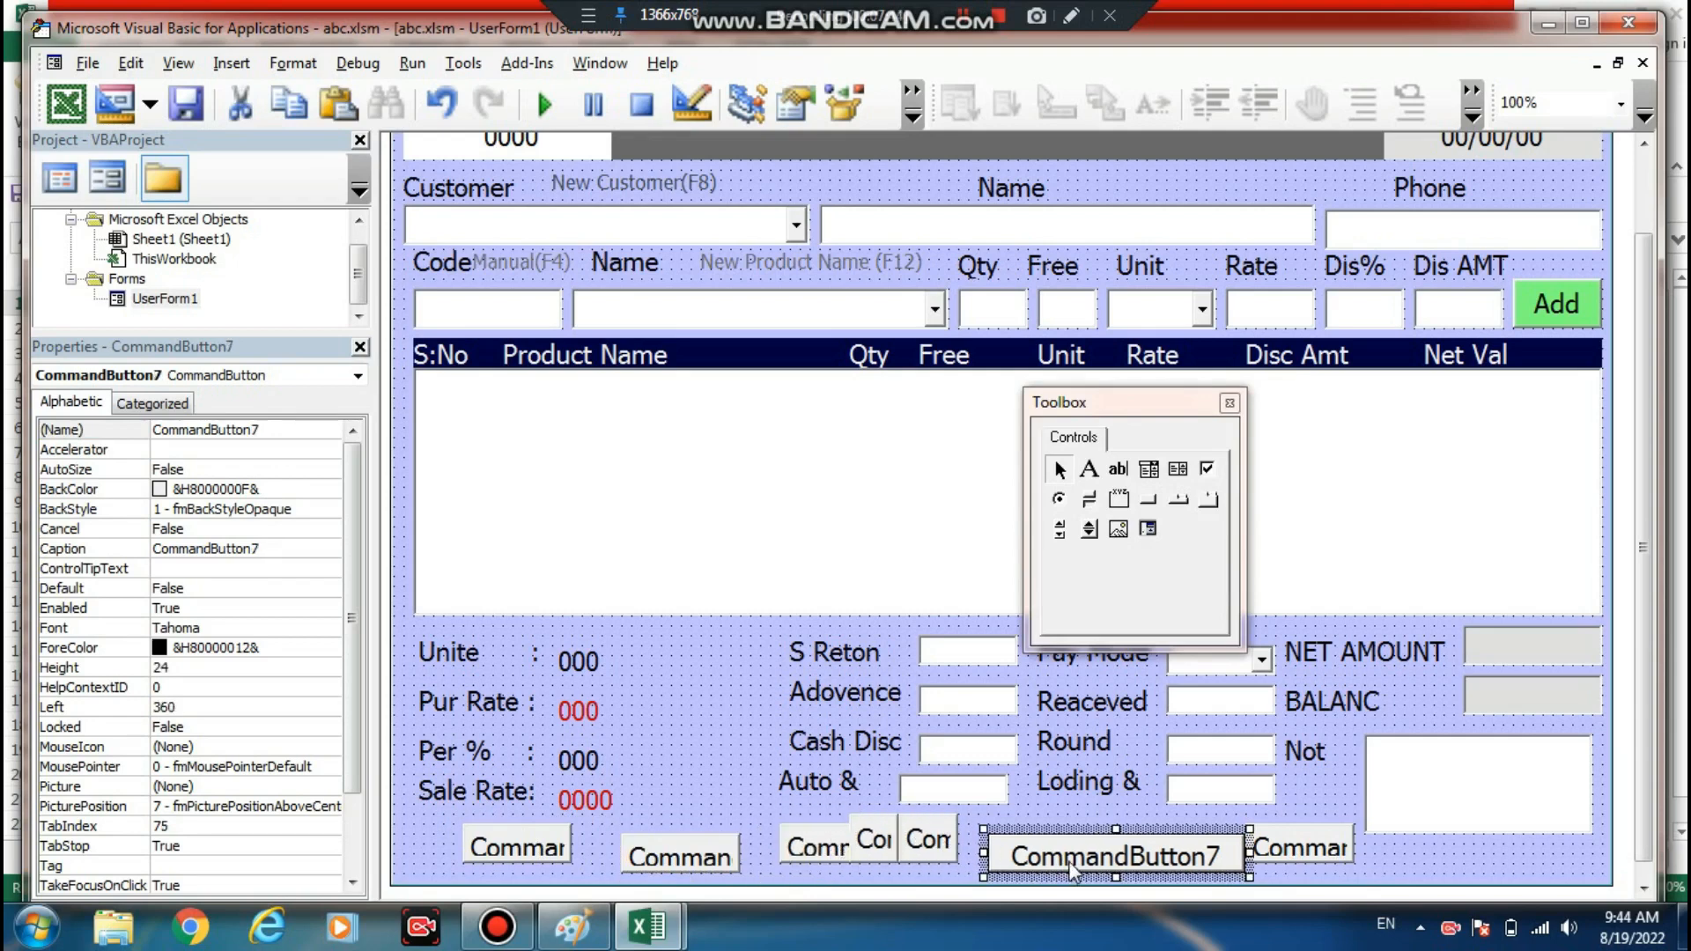
left_click(1338, 857)
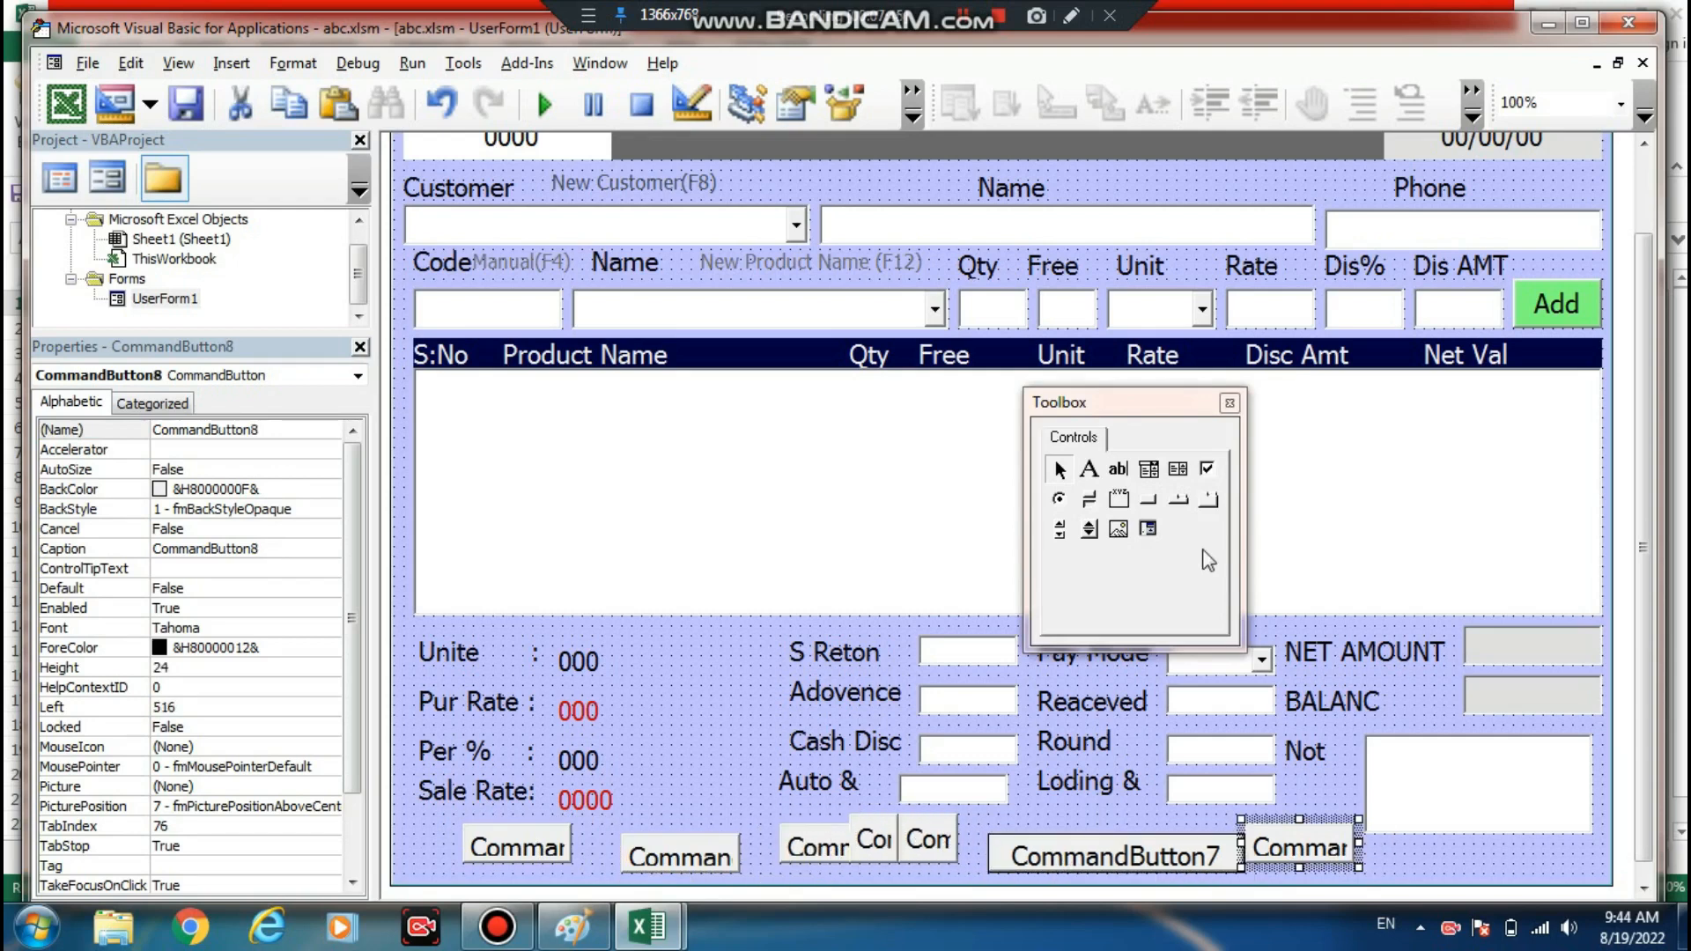
- Draw the eighth command button, about 12 high, at the end of the row beneath the large text box
left_click(1157, 500)
left_click_drag(1370, 841, 1508, 868)
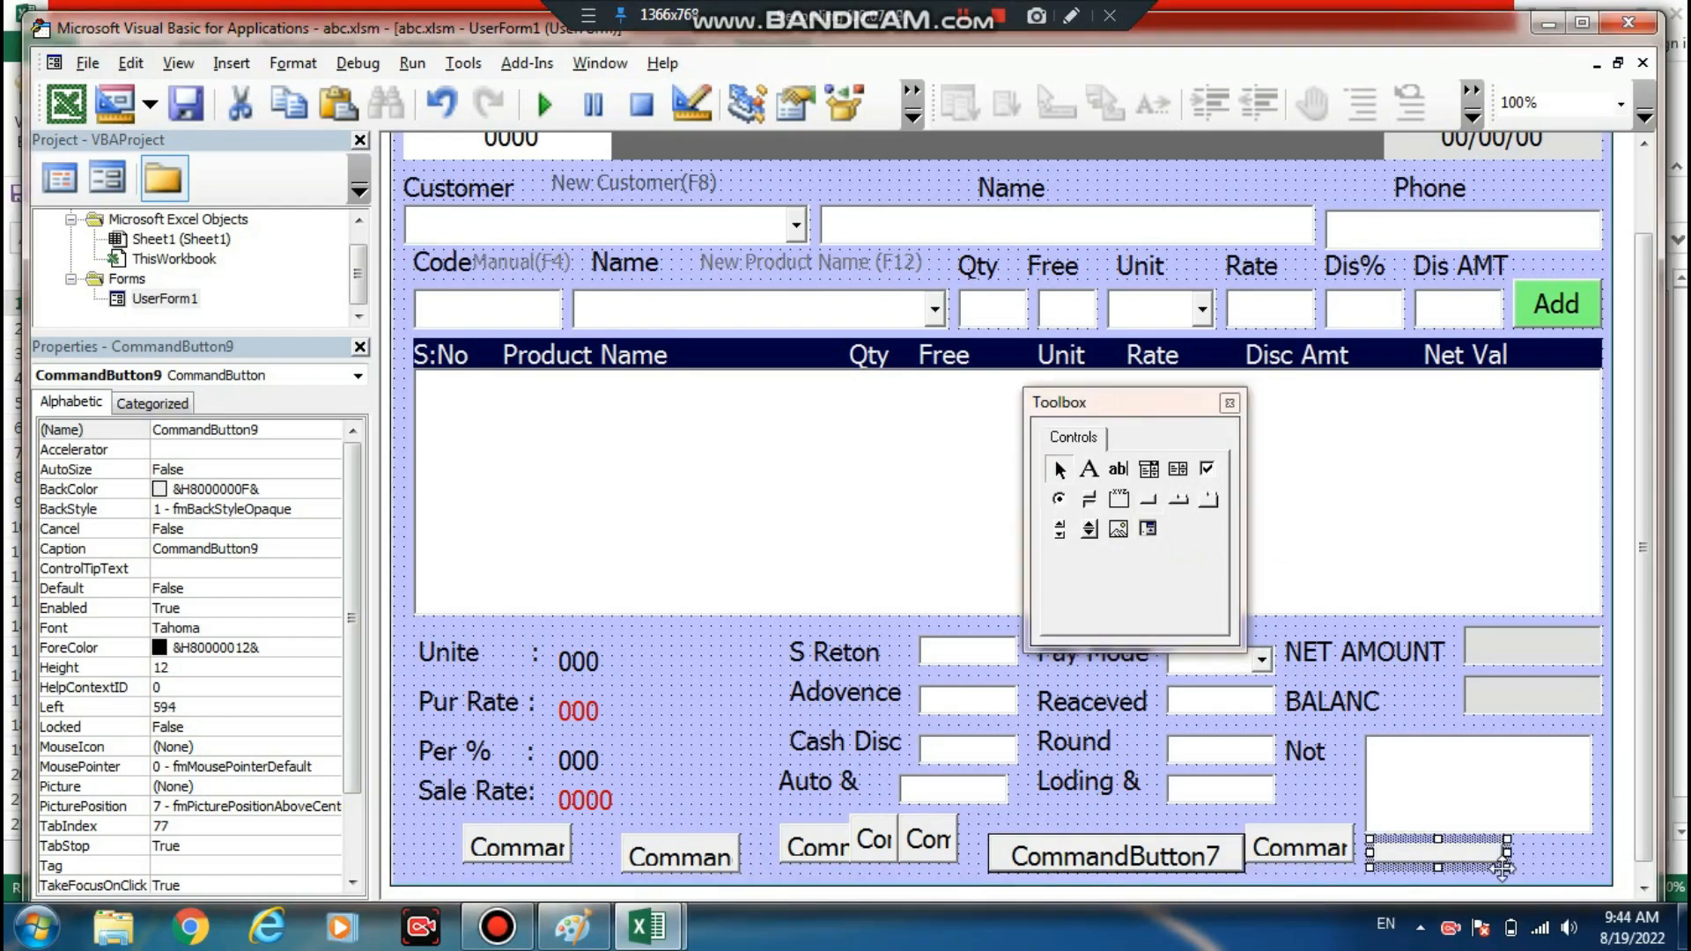
left_click(289, 429)
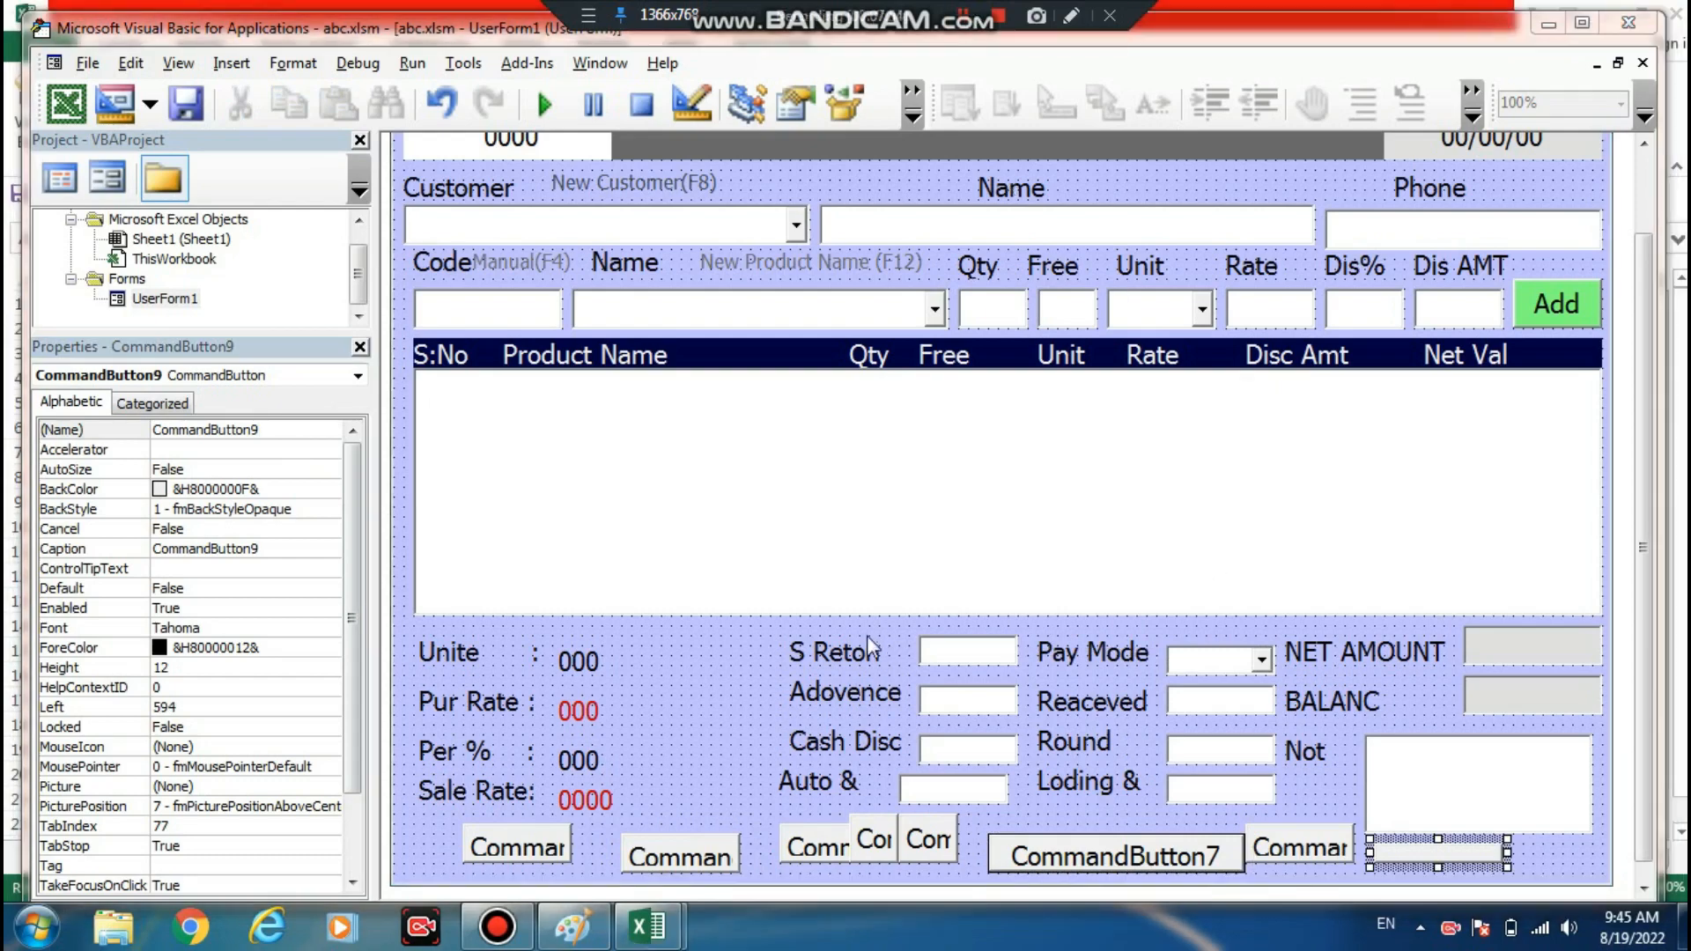
- Give all eight command buttons in the row the pink BackColor &H00FF80FF&
left_click_drag(483, 877, 1462, 841)
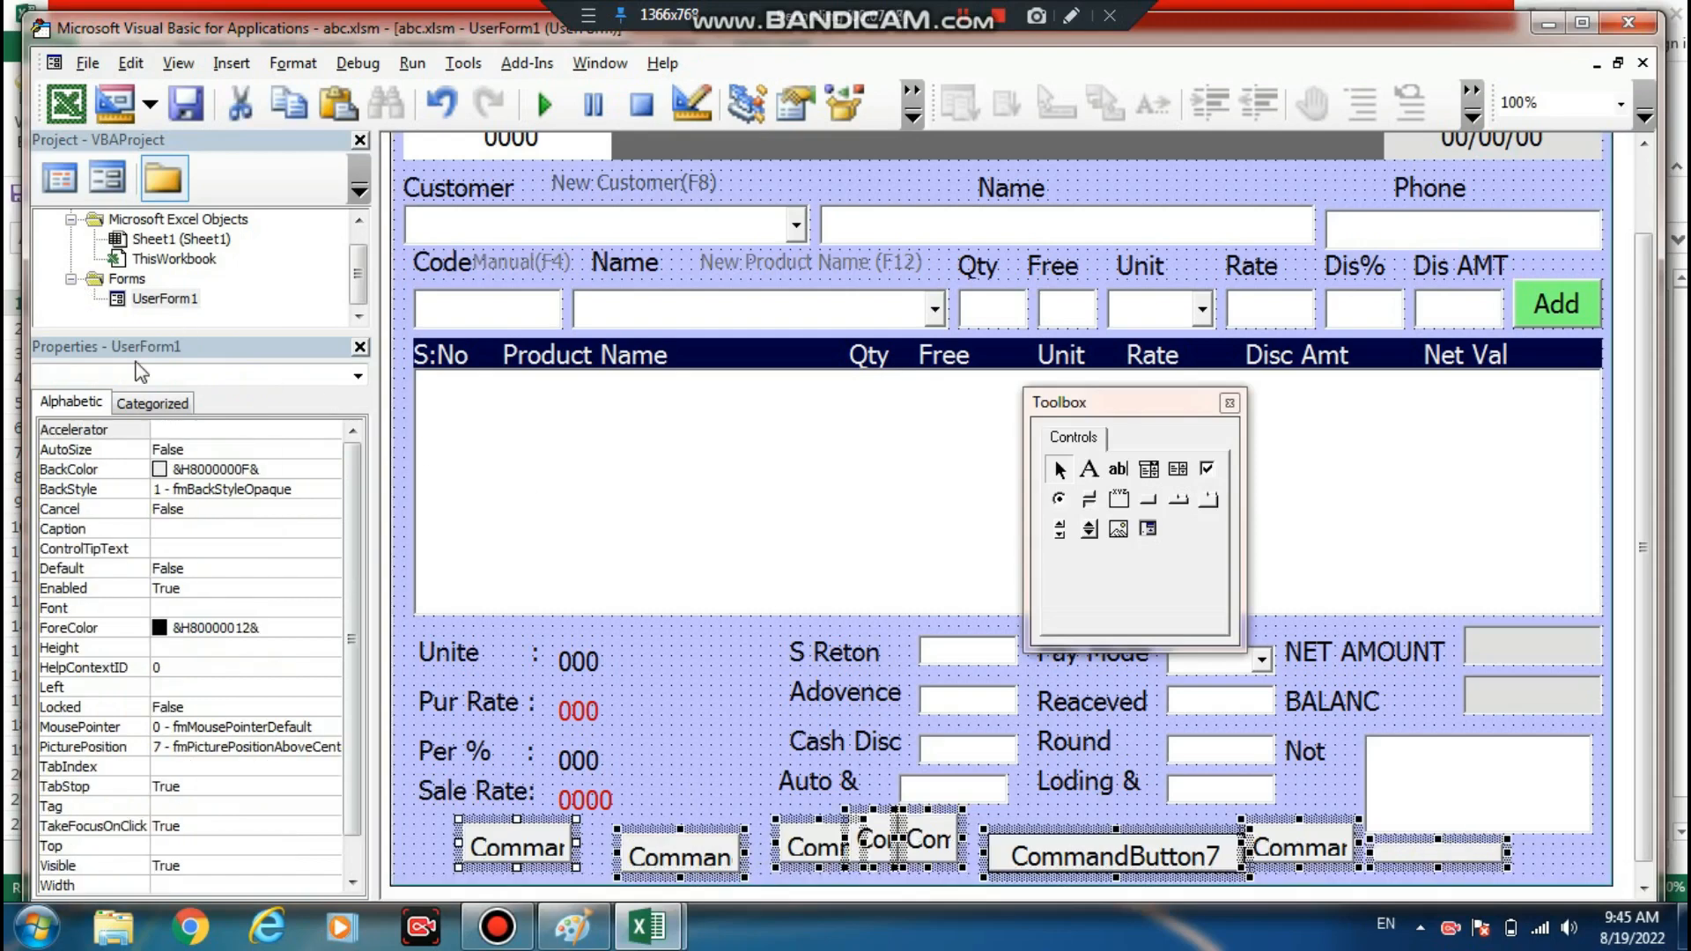
left_click(319, 469)
left_click(330, 470)
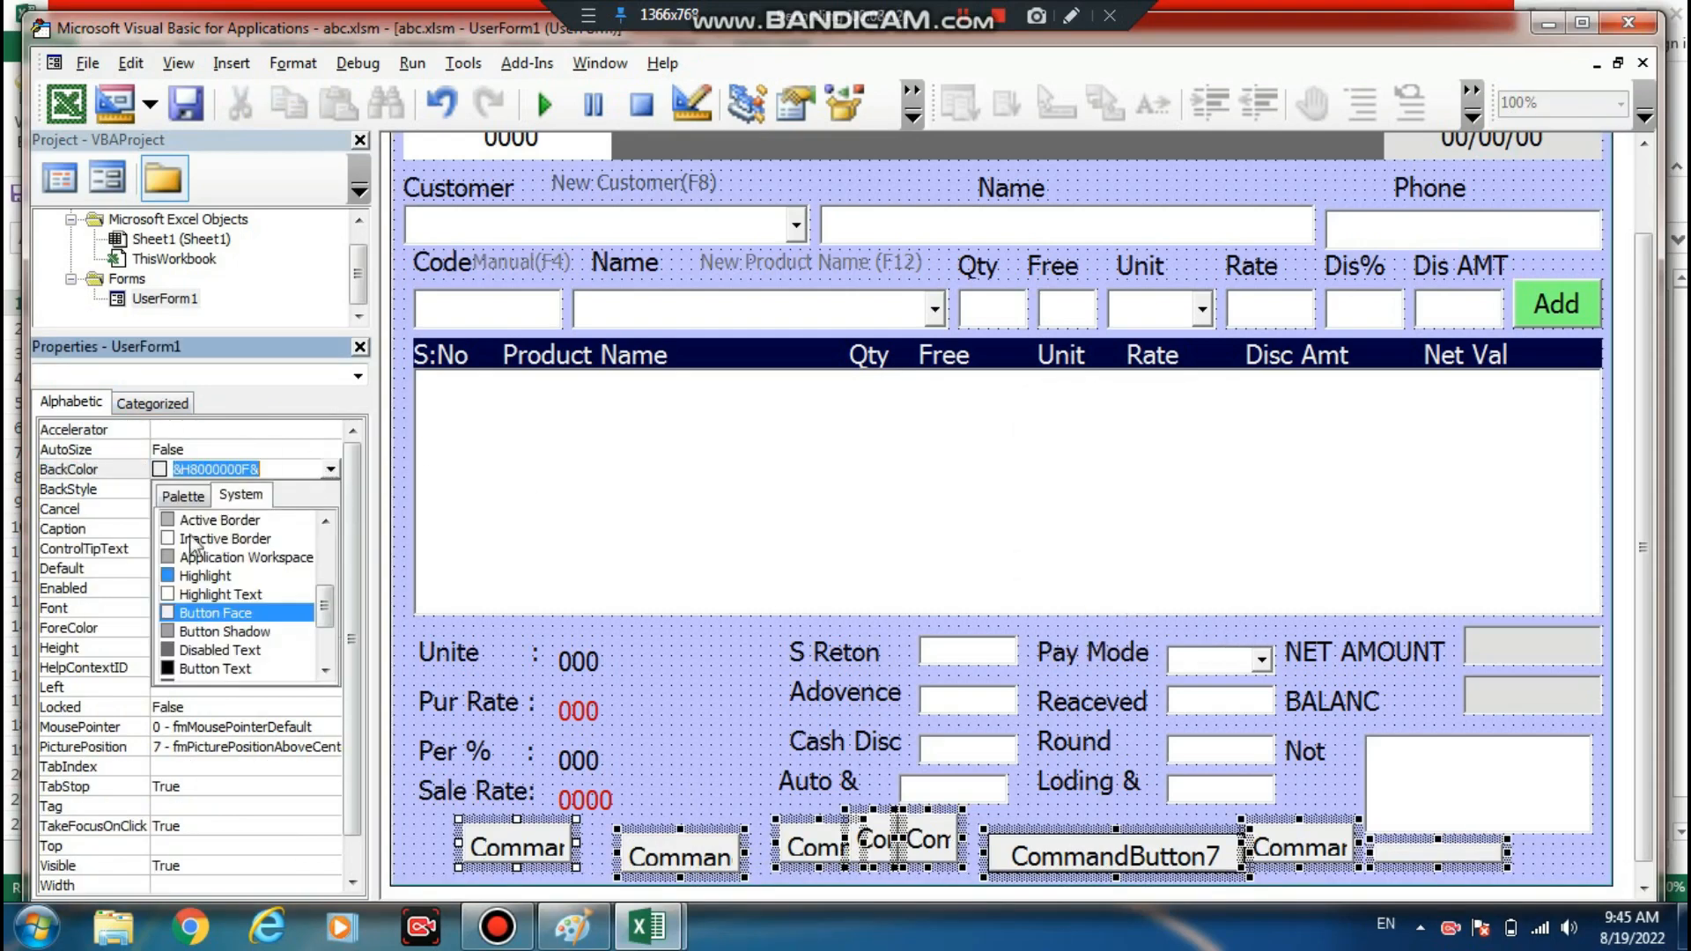
left_click(184, 496)
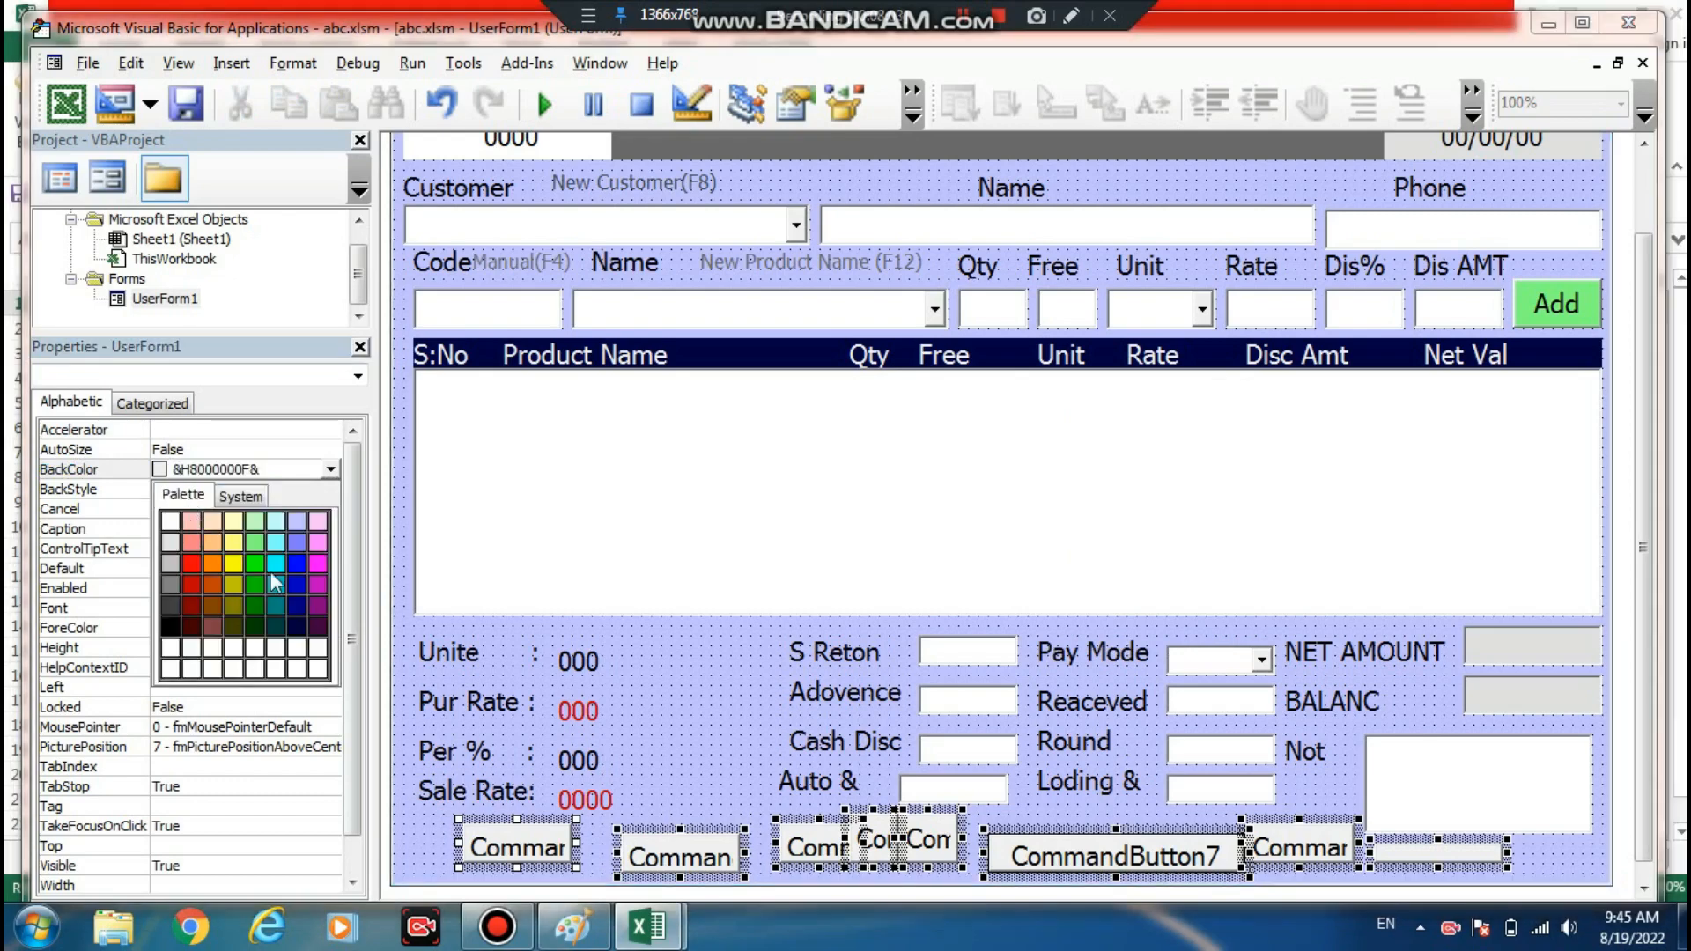
left_click(319, 543)
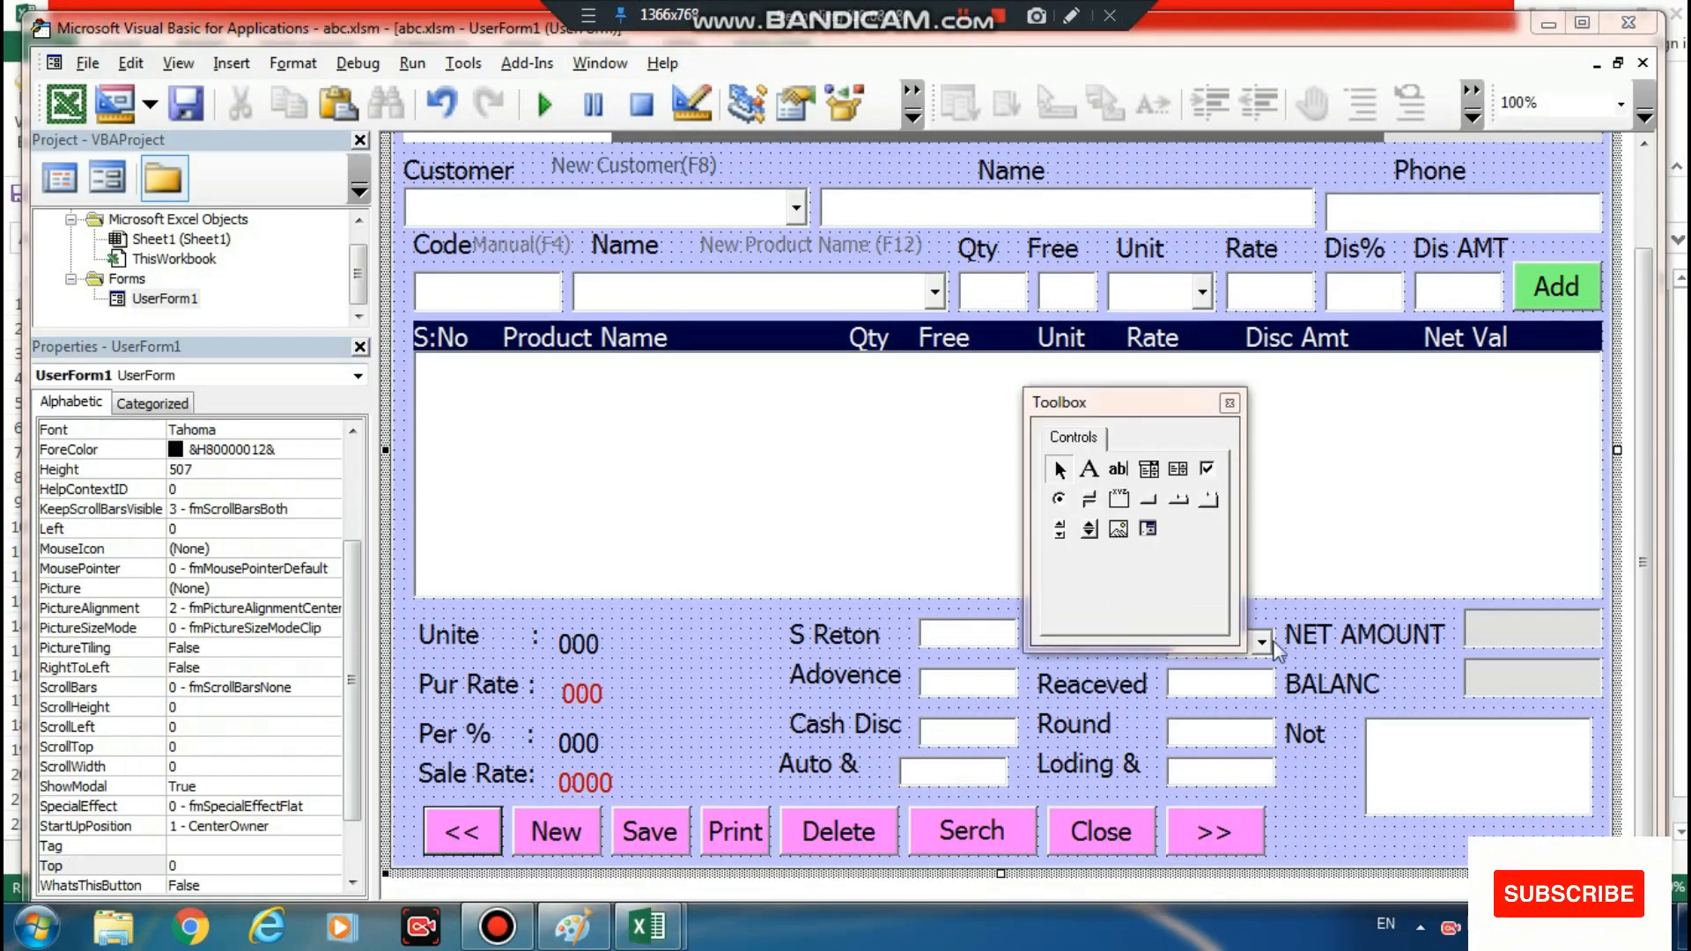
- Stretch the Not text box downwards to a height of 77.25 and move the whole row of eight command buttons to the right
left_click(1413, 796)
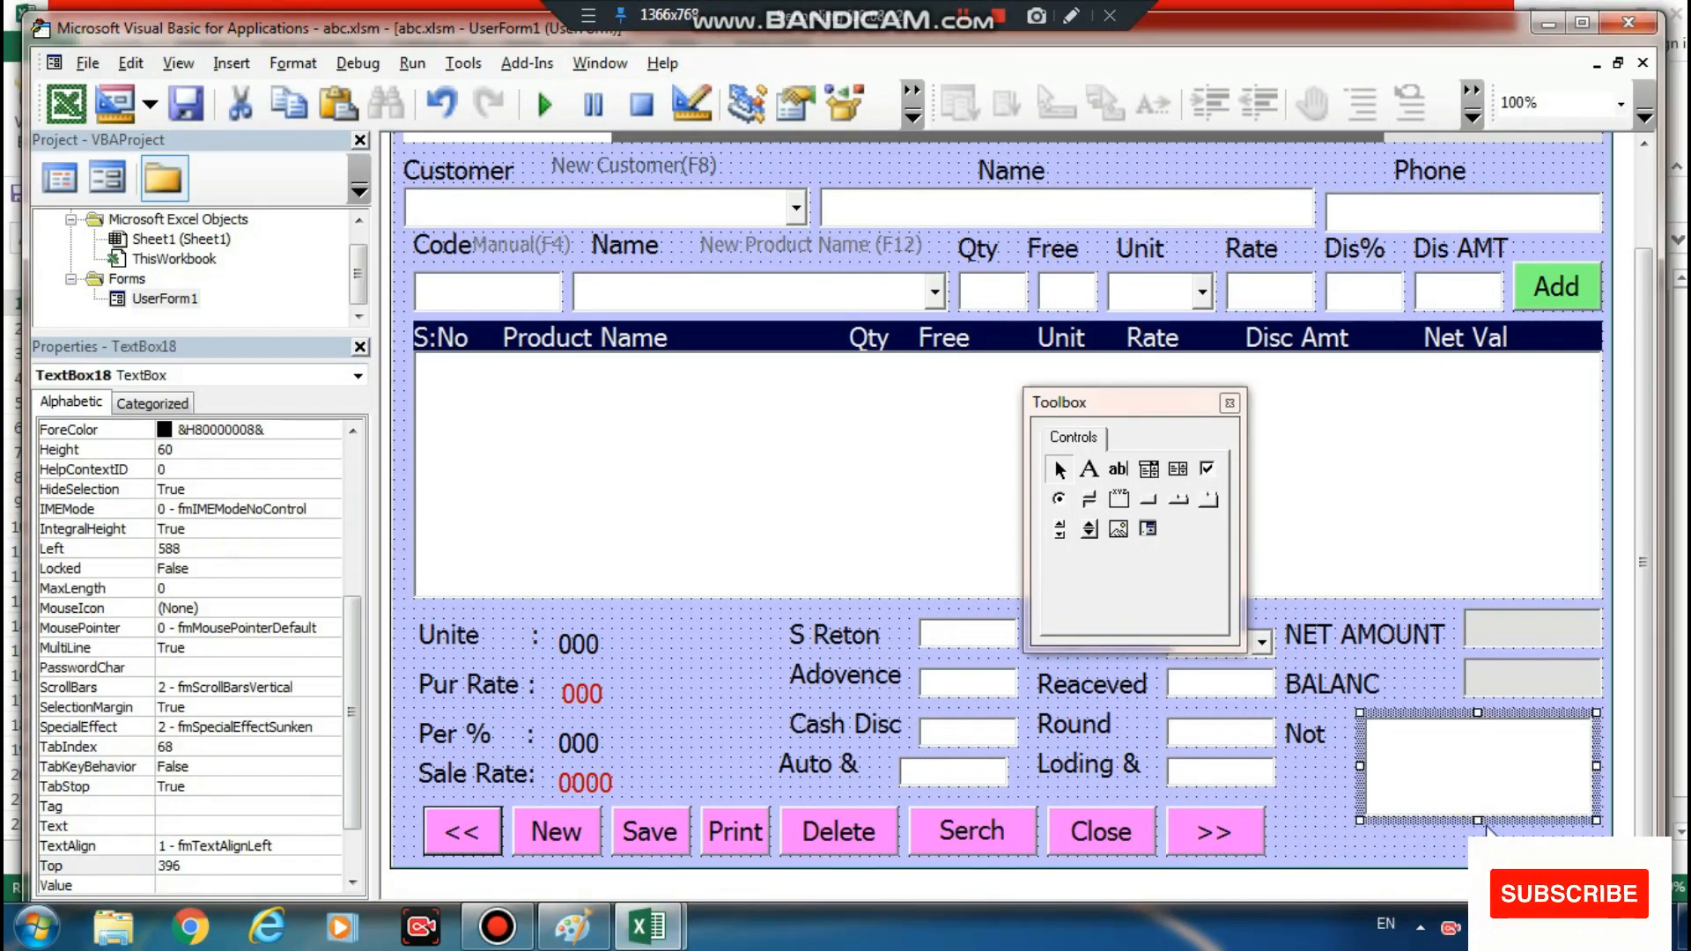
left_click_drag(1471, 821, 1470, 849)
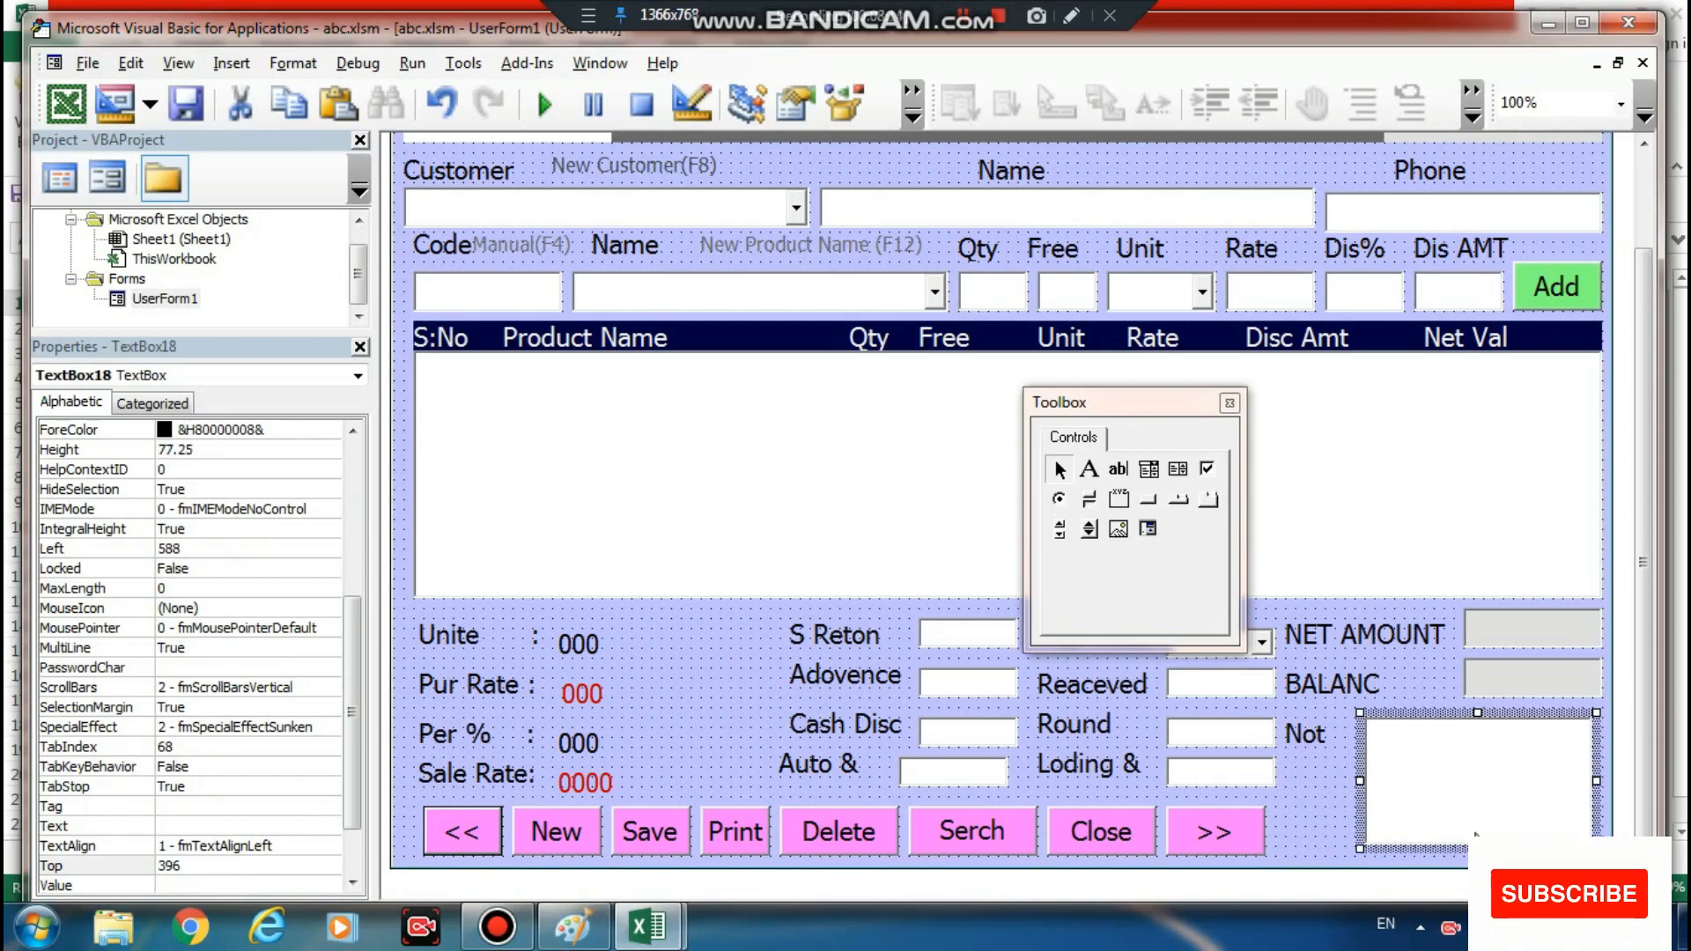
left_click_drag(402, 828, 1278, 842)
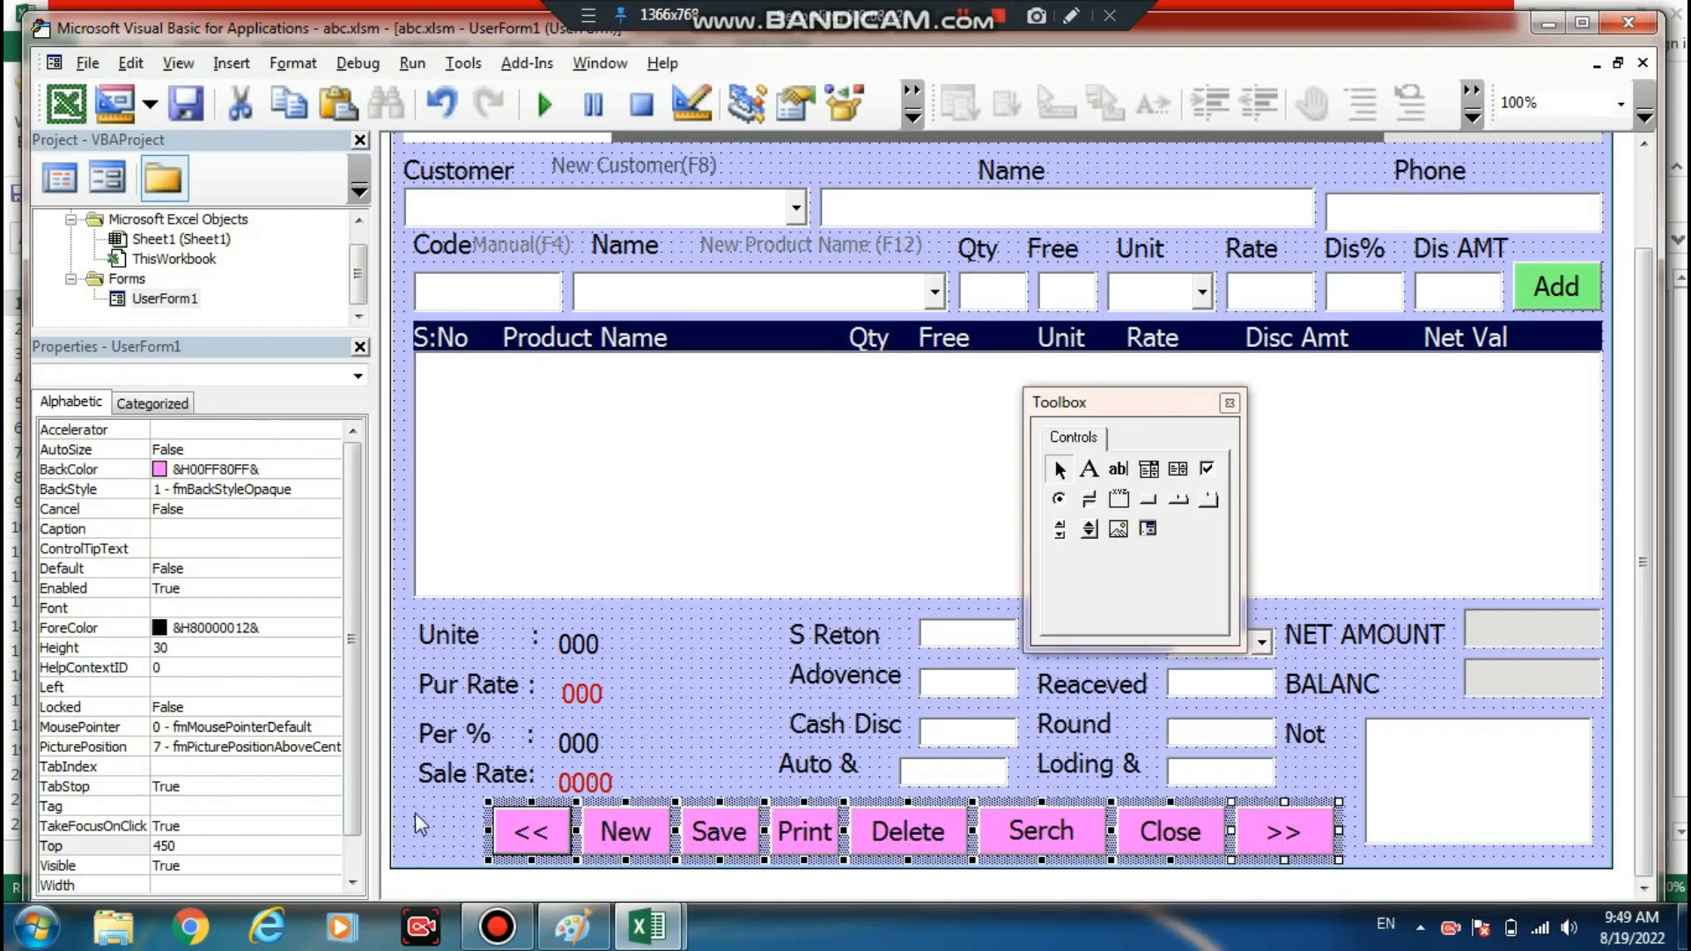
left_click(421, 821)
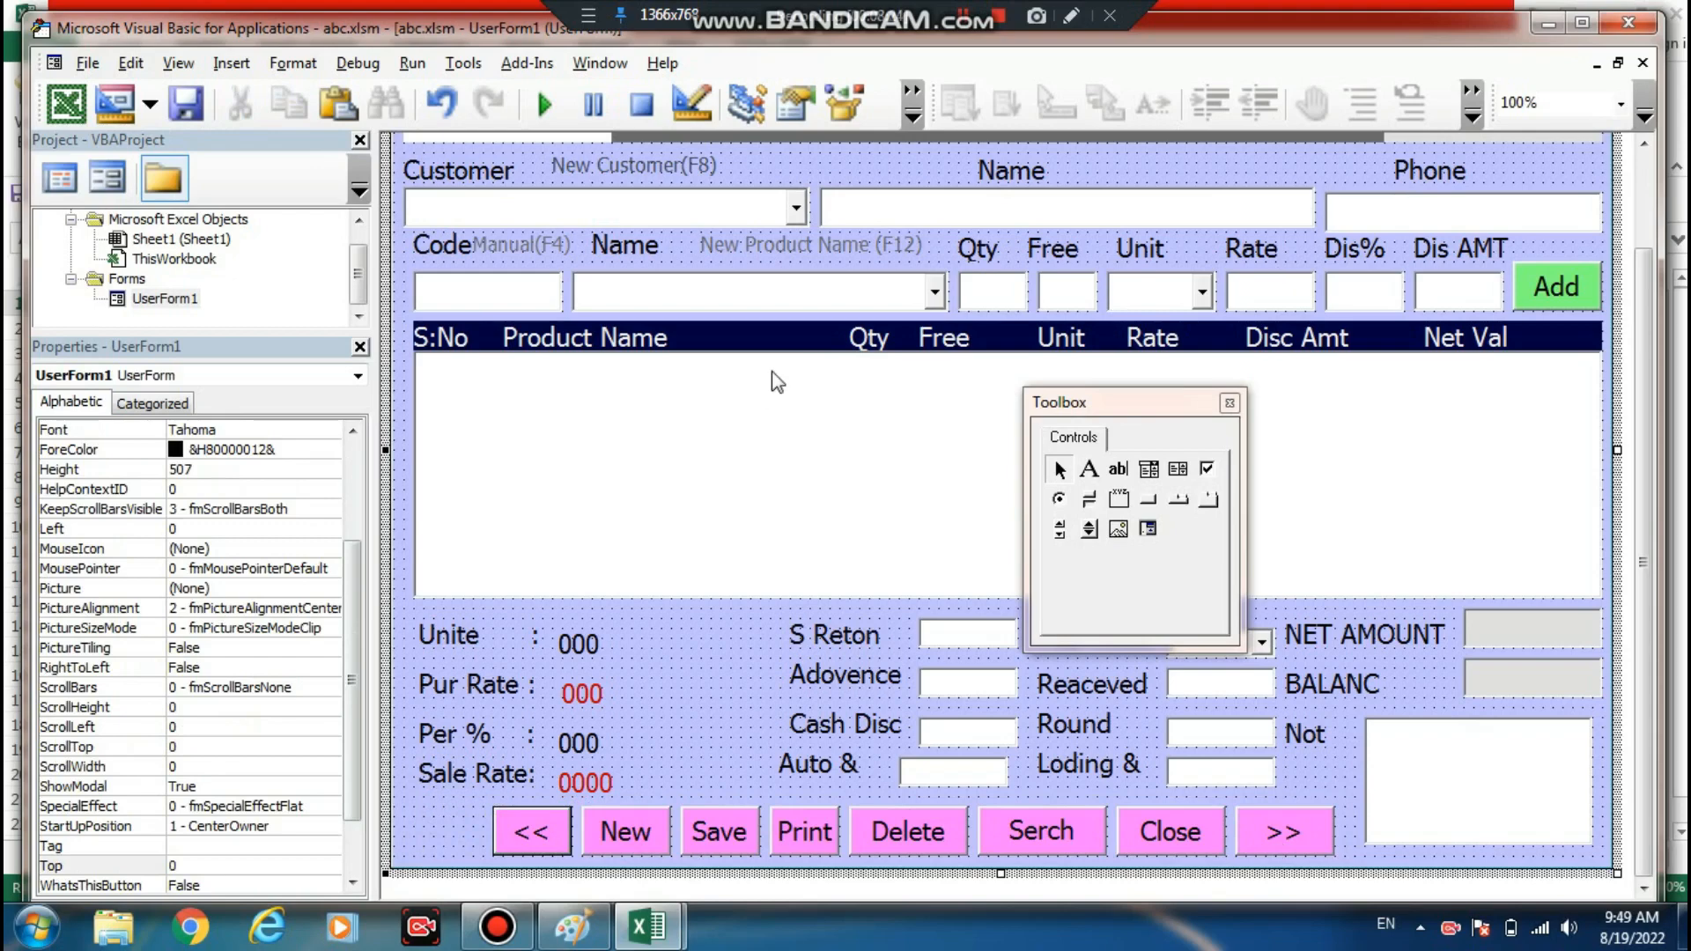
- Run the UserForm and reposition its window over the worksheet to review the finished layout
left_click(545, 104)
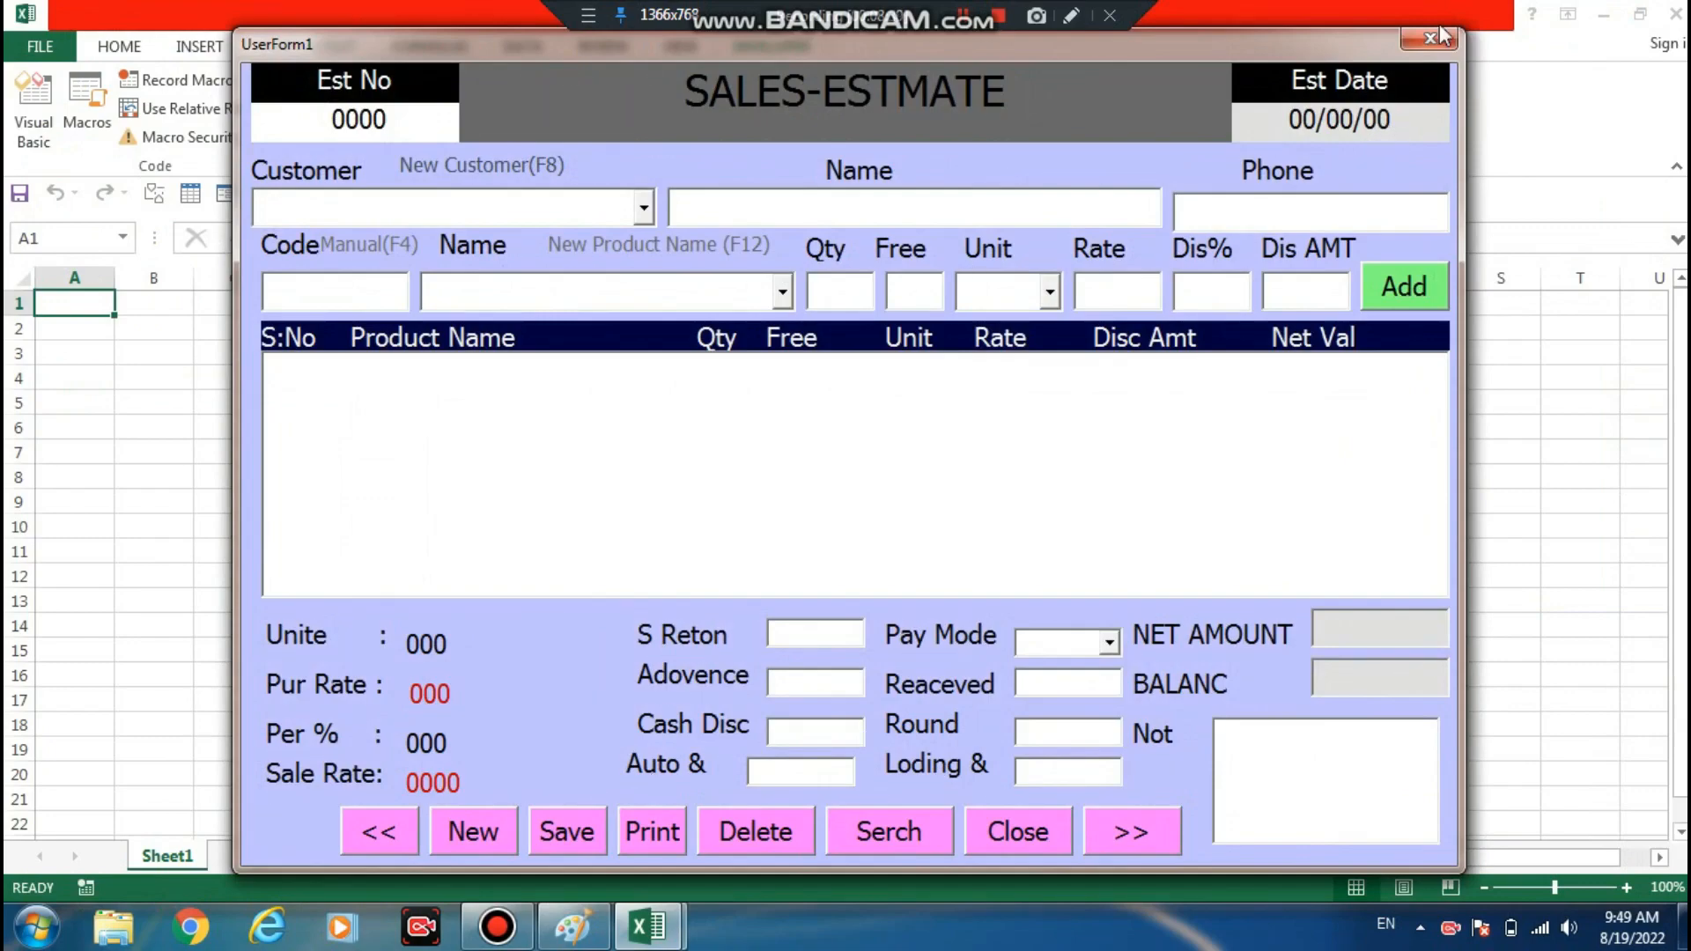
left_click_drag(1016, 47, 917, 56)
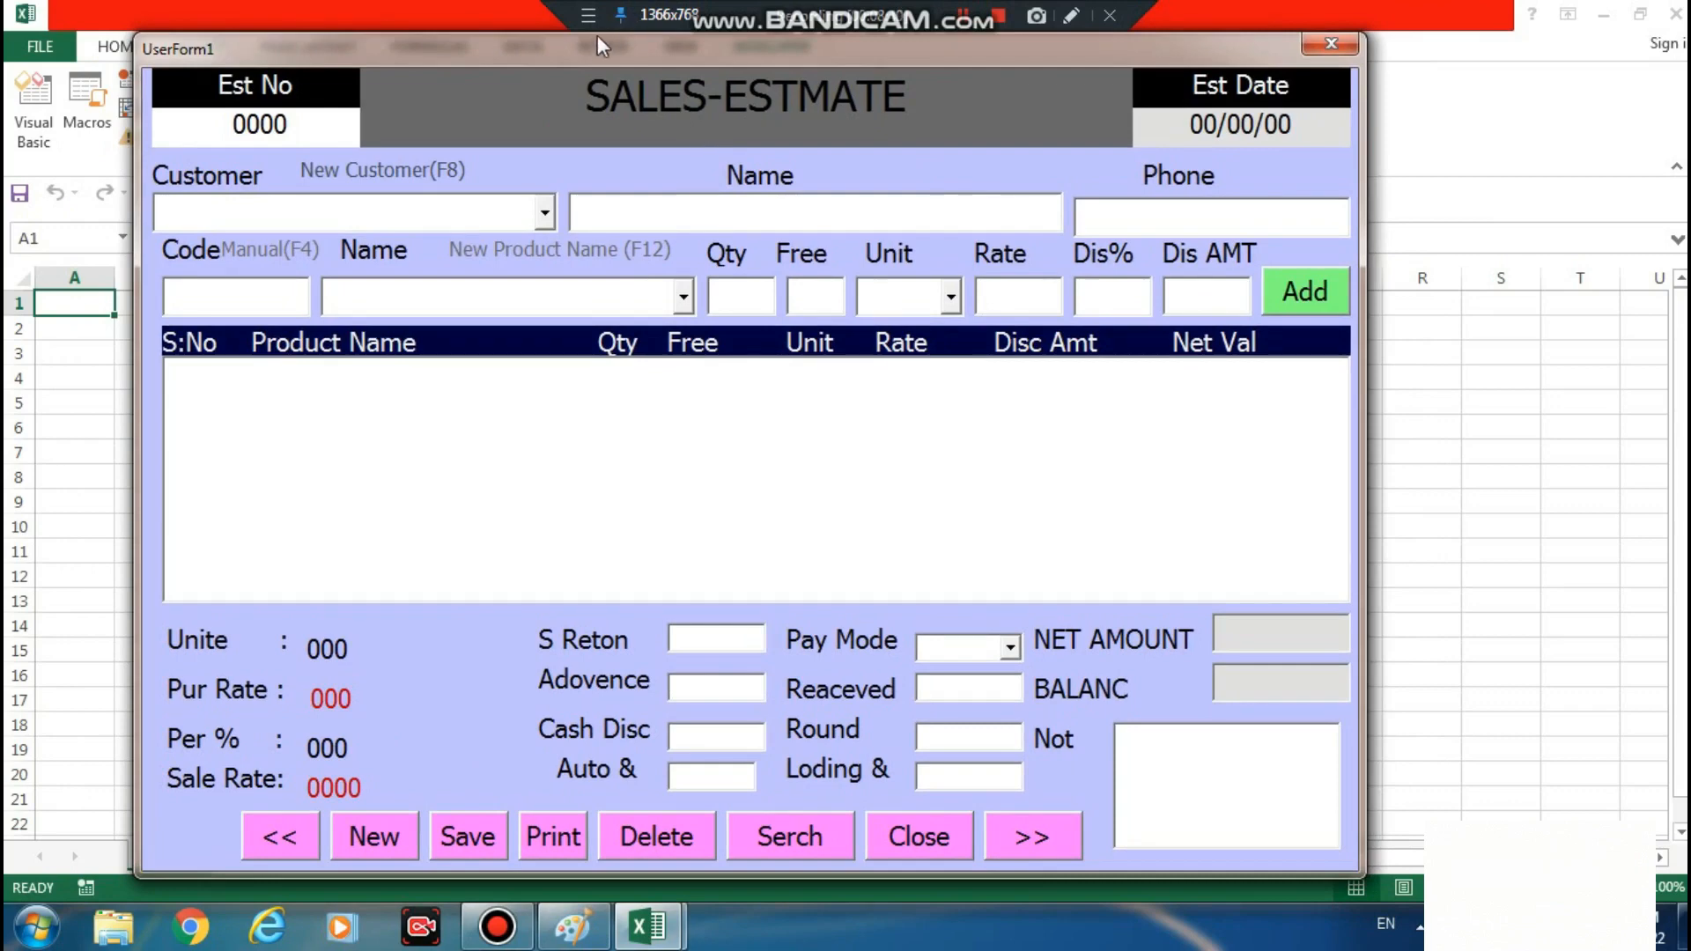
left_click_drag(597, 36, 637, 51)
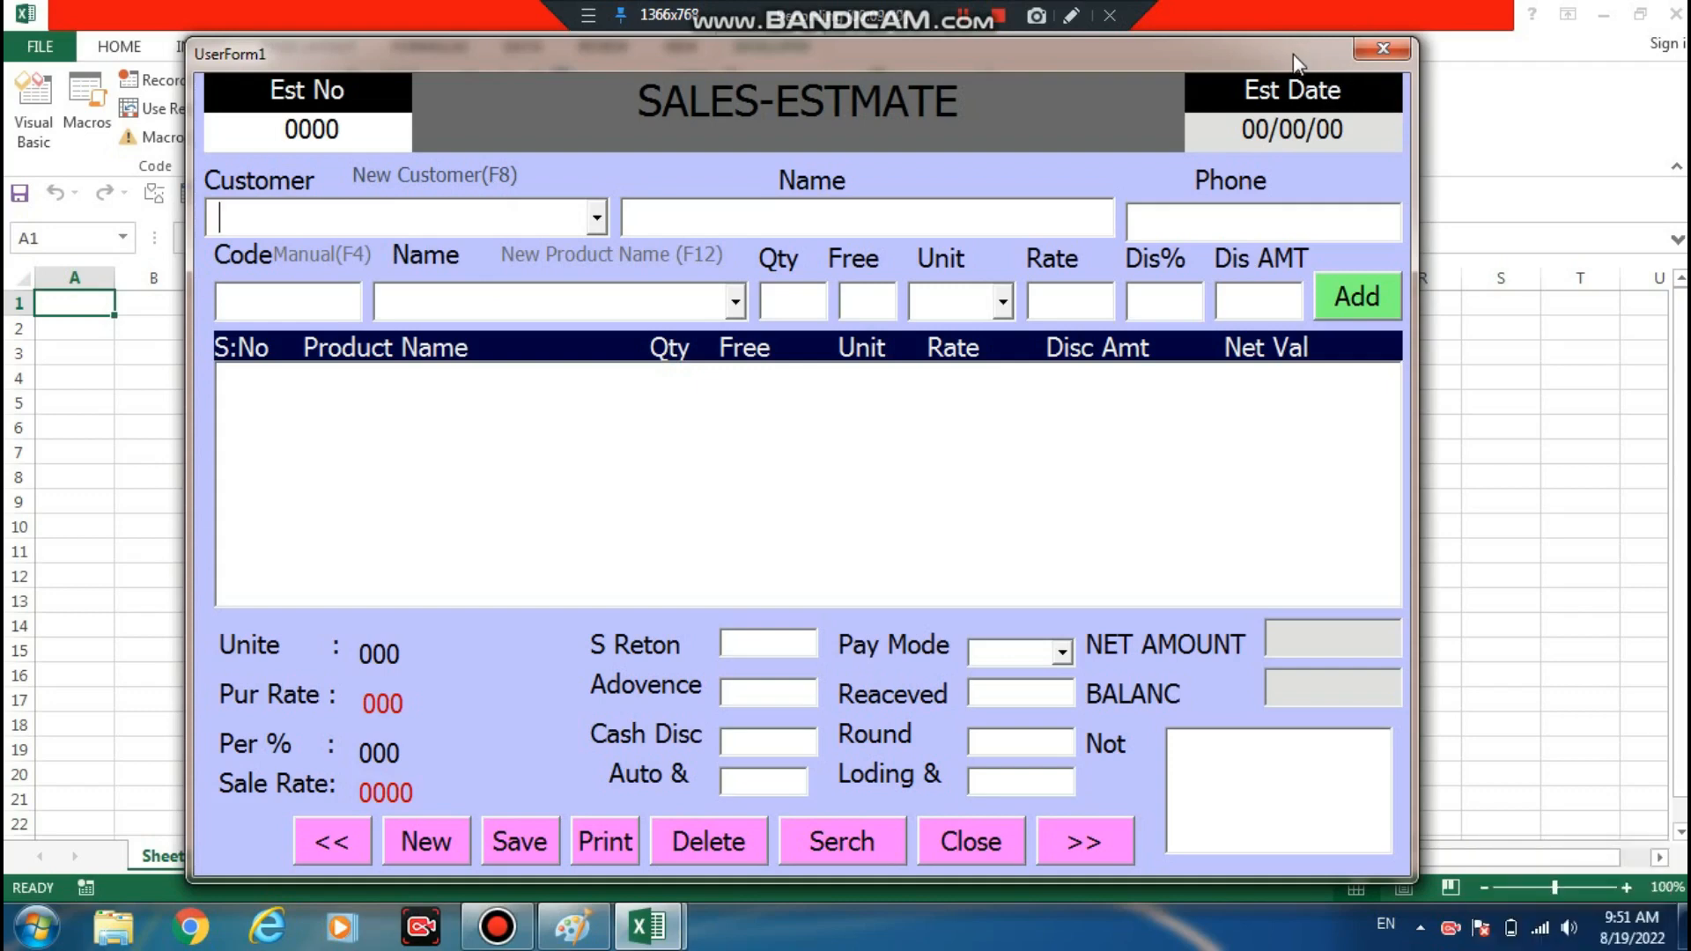
mouse_move(1229, 57)
left_mouse_down()
mouse_move(1208, 60)
mouse_move(1221, 42)
left_mouse_up()
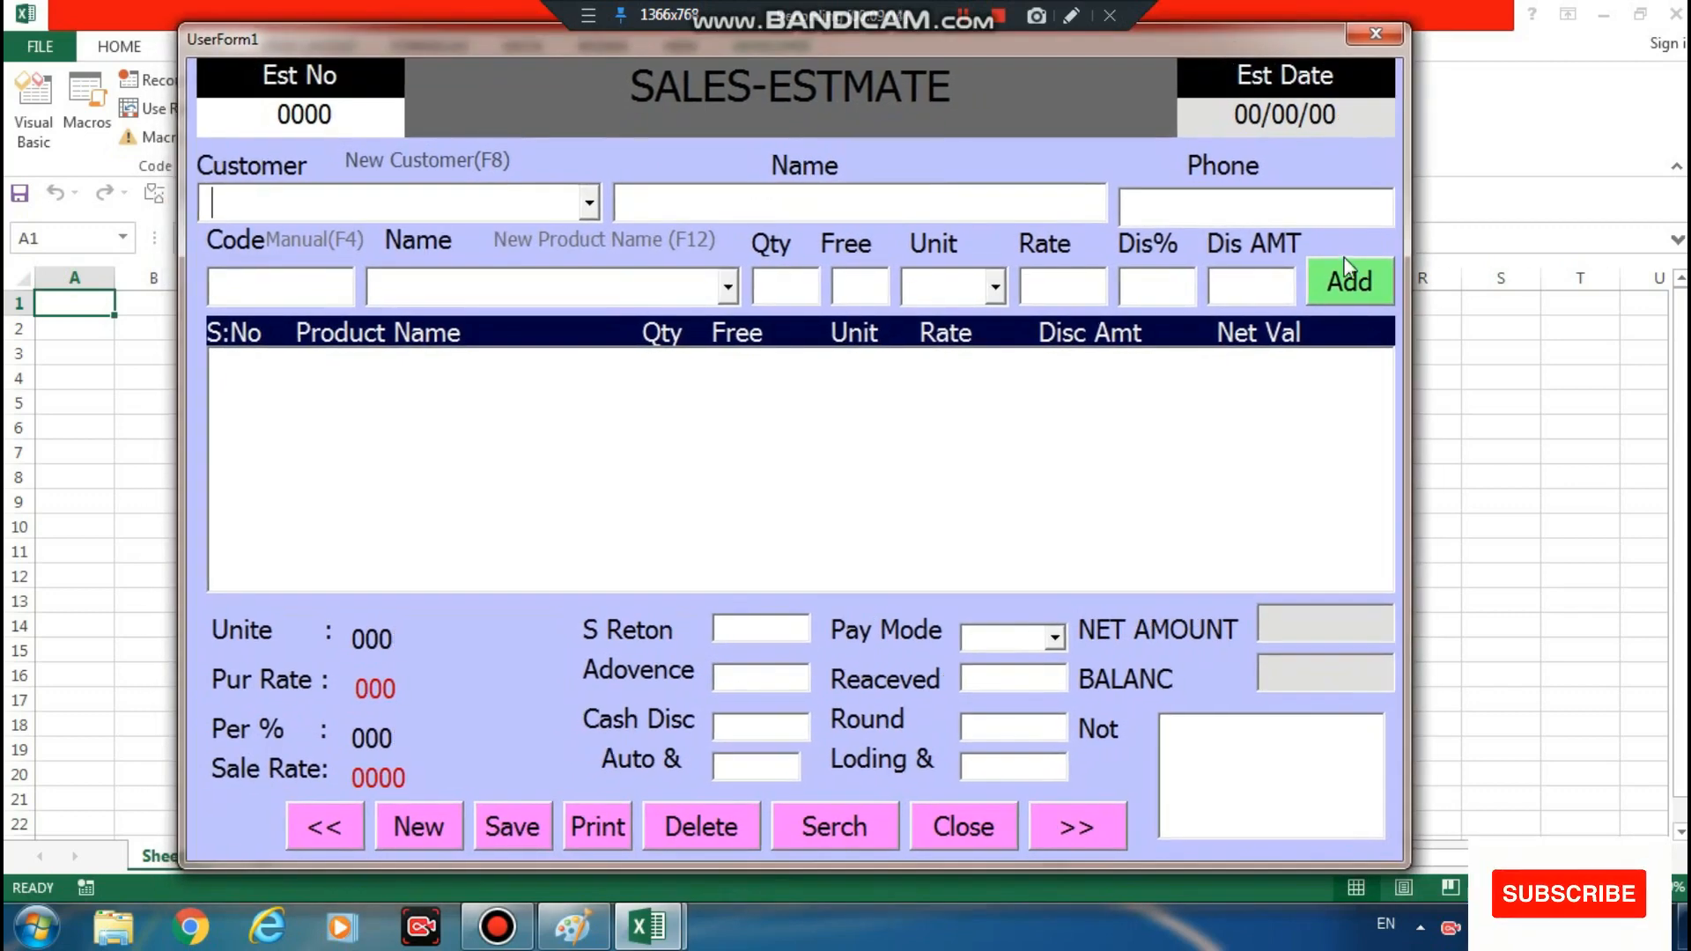